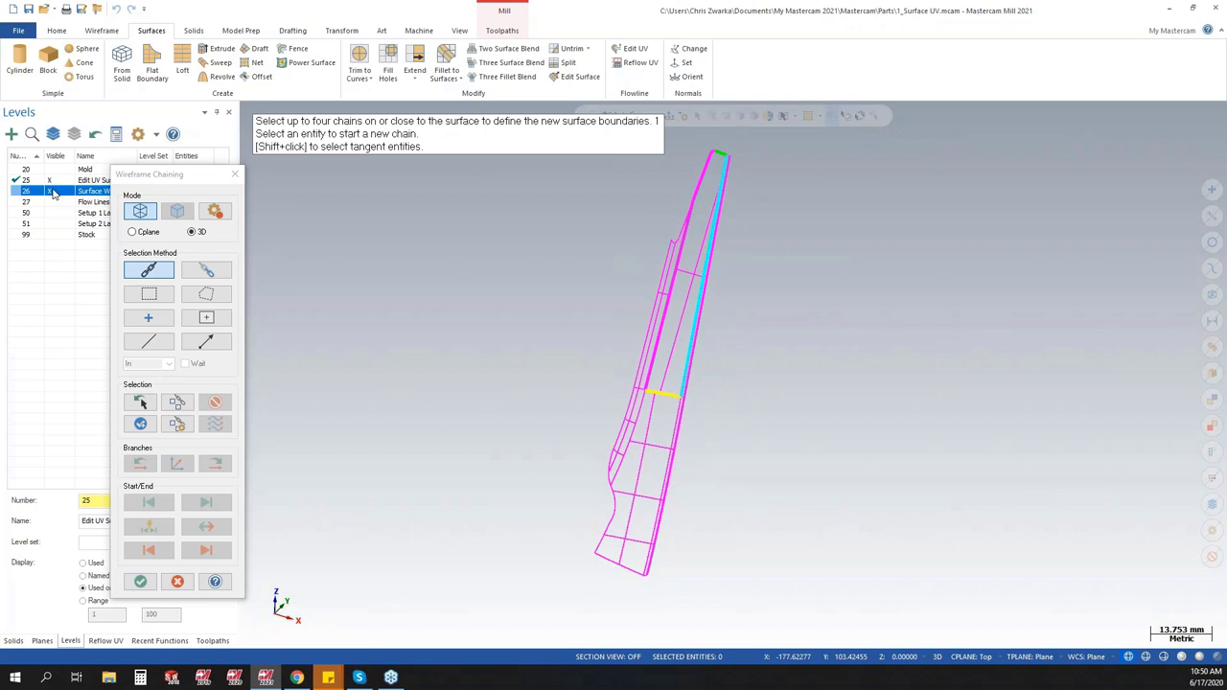
- Chain the four boundary curves around the long tapered surface as the new Reflow UV boundaries
click(661, 362)
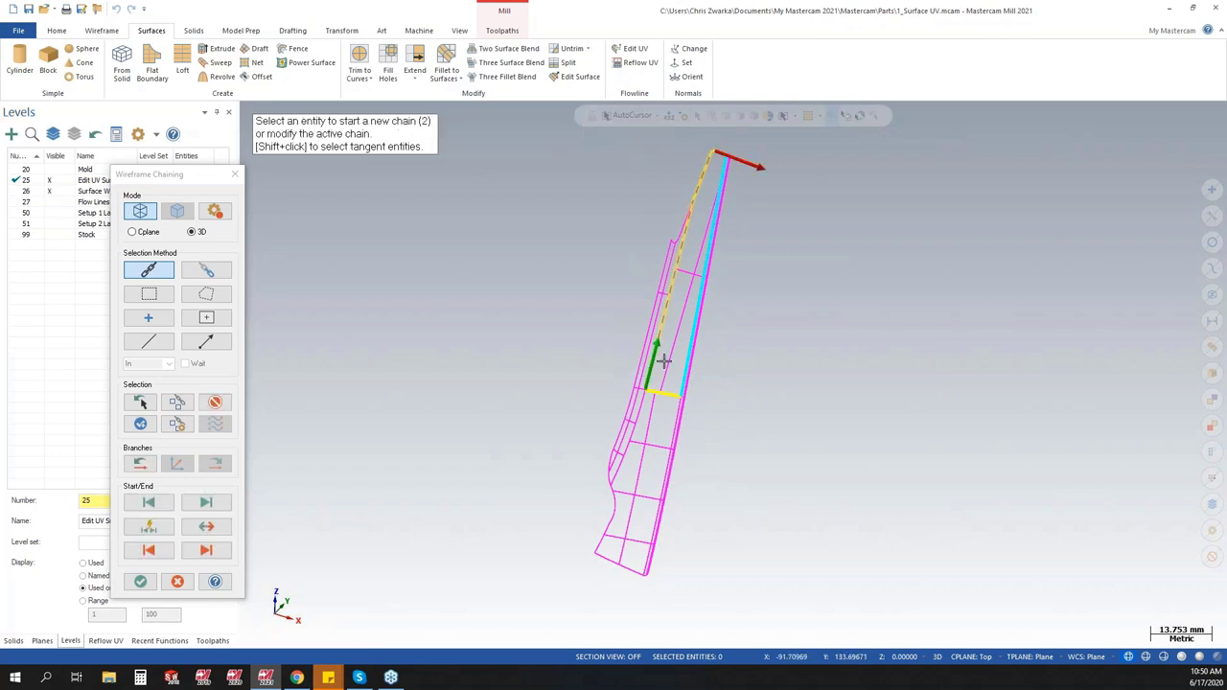
scroll(718, 154, up, 3)
click(726, 161)
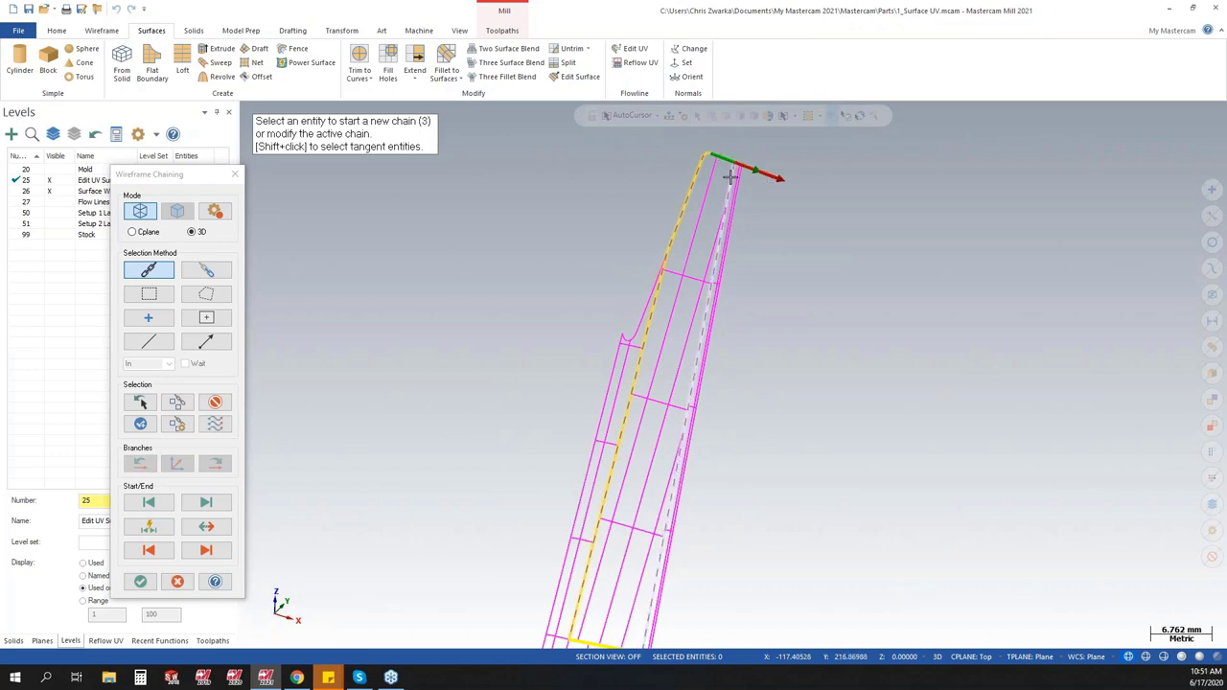
click(730, 175)
scroll(775, 158, down, 2)
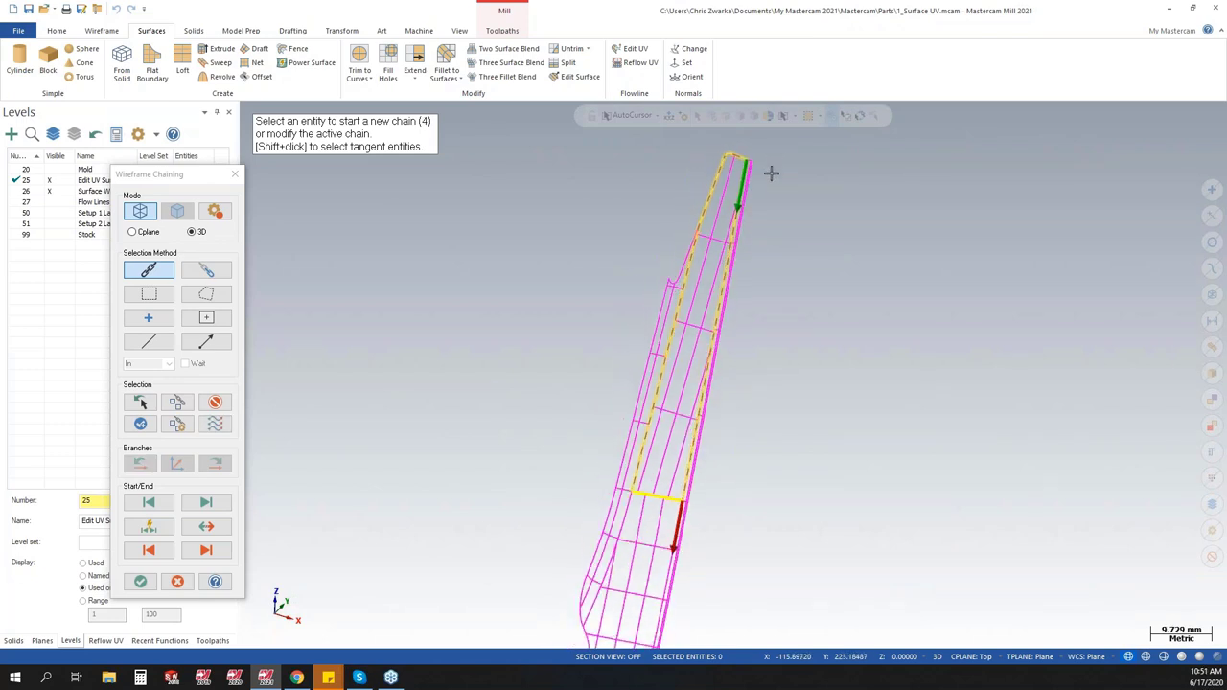
click(666, 503)
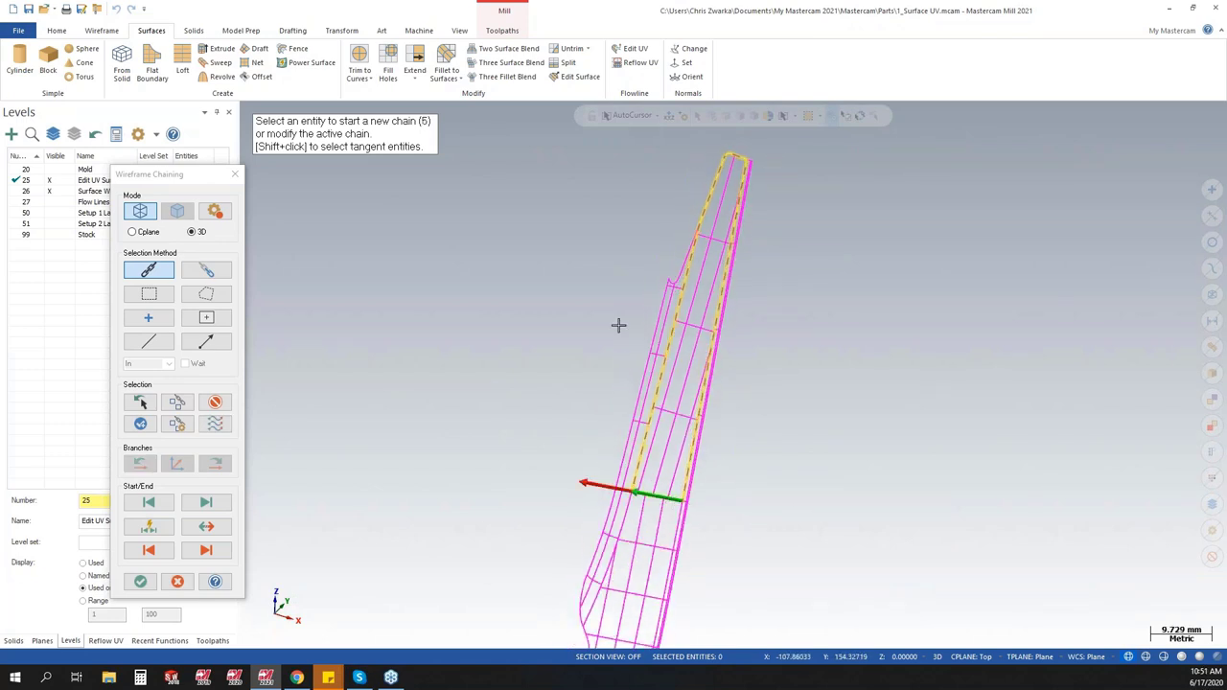
click(141, 581)
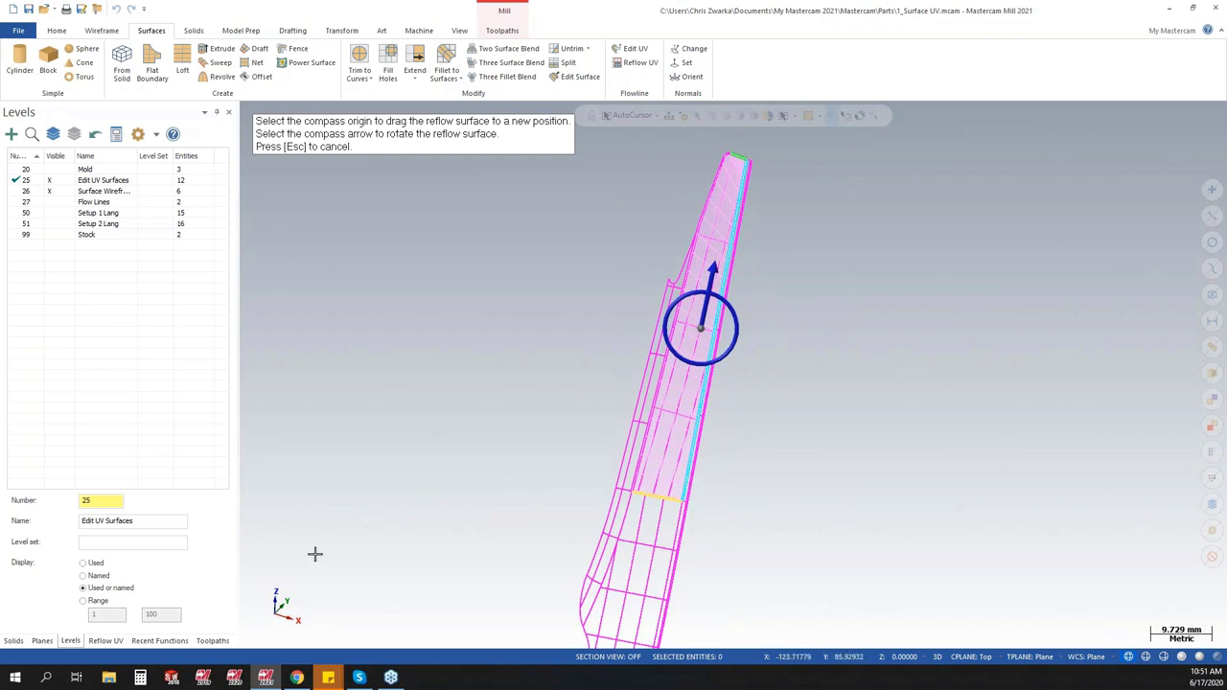
- Apply the Reflow UV modification using the boundary curves and display the model shaded
click(105, 640)
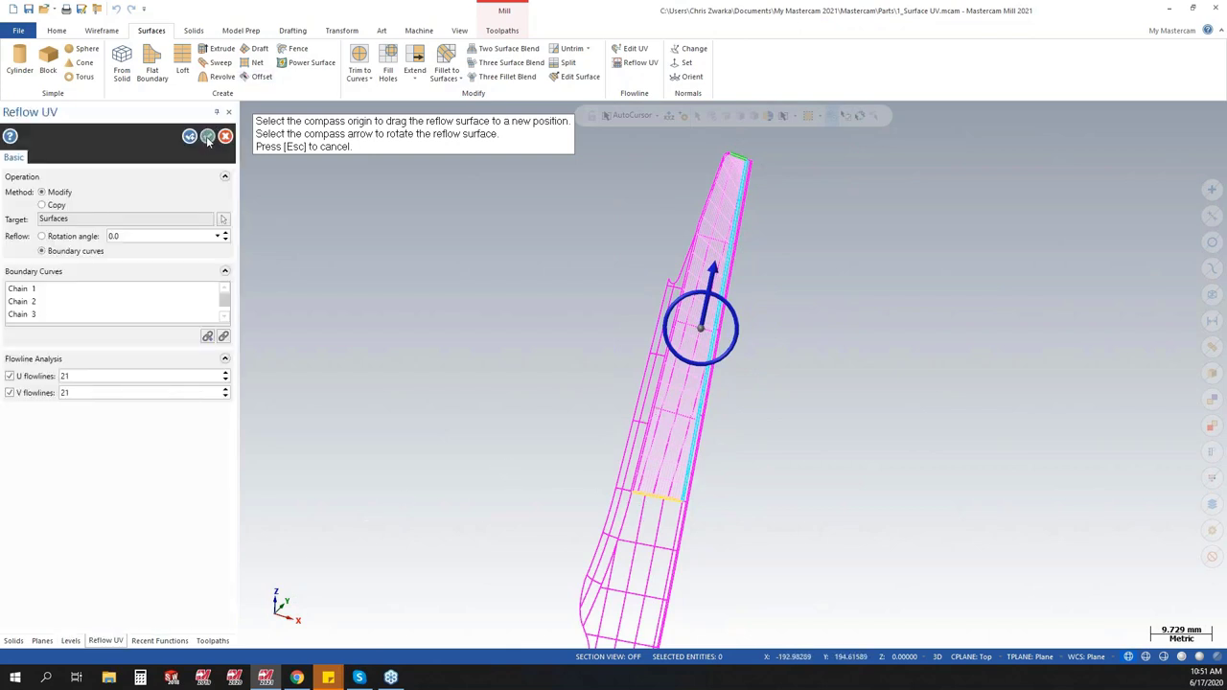
click(208, 137)
scroll(657, 521, up, 2)
scroll(657, 521, up, 1)
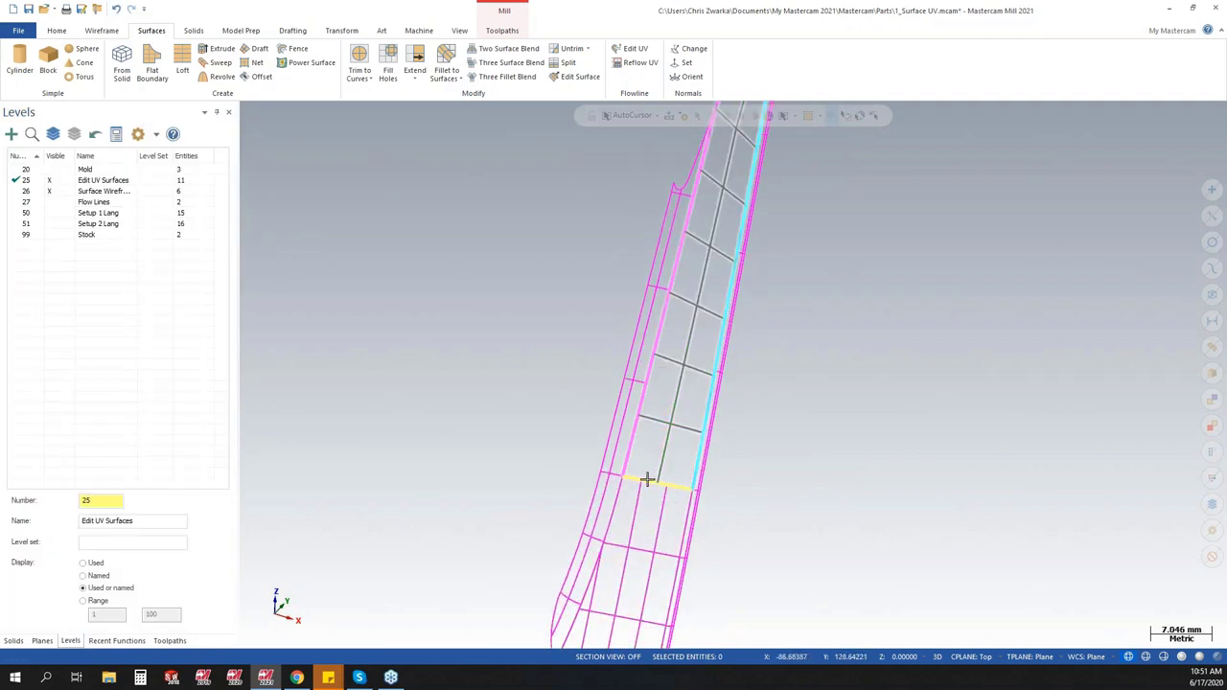
scroll(555, 402, down, 3)
scroll(634, 343, down, 3)
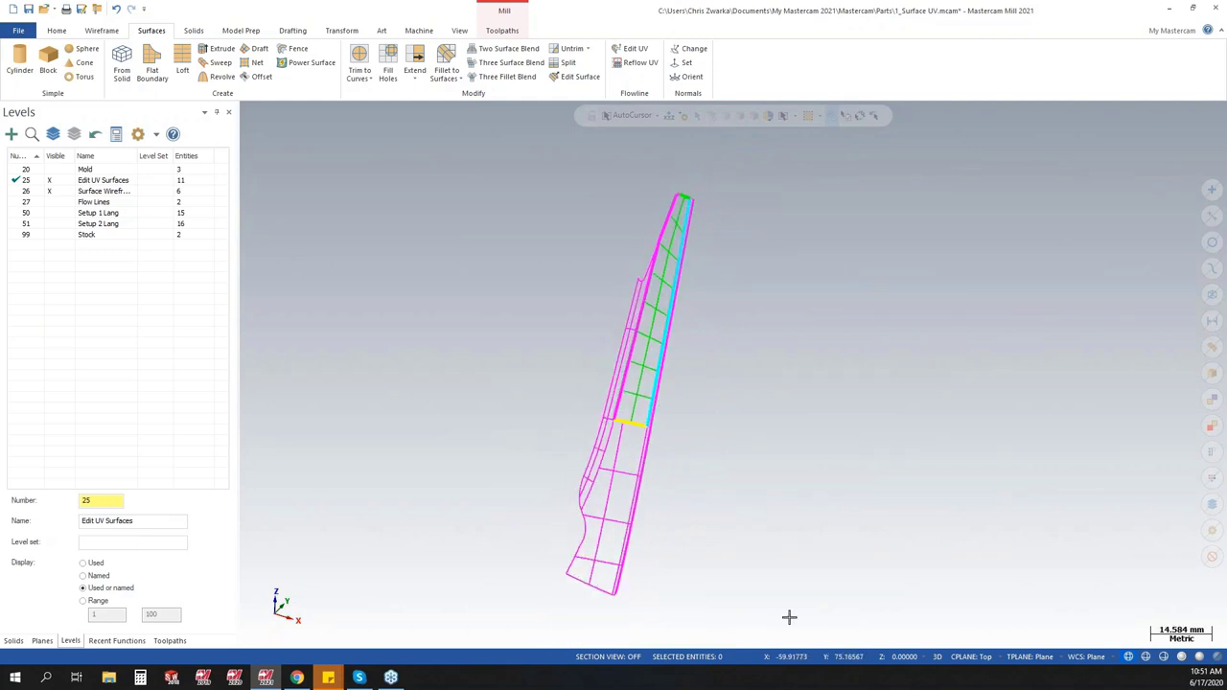
click(1198, 658)
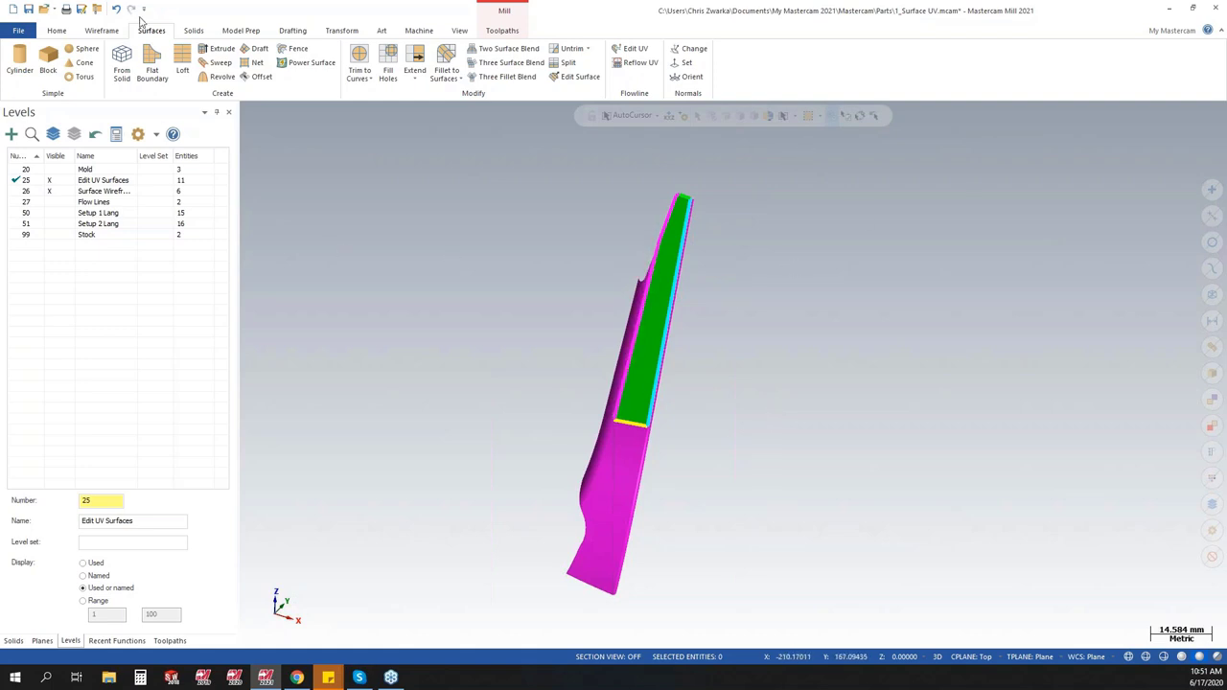
- Open the part file 2_drag trim fillet chamfer.mcam
click(43, 9)
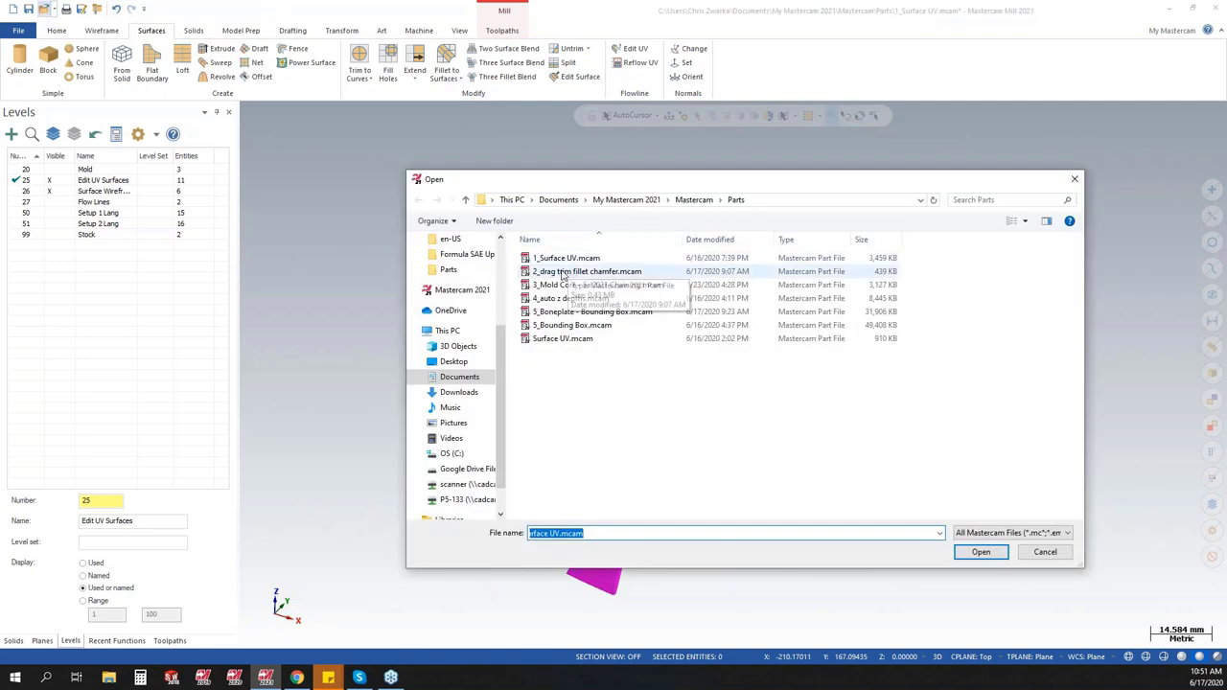
double_click(586, 271)
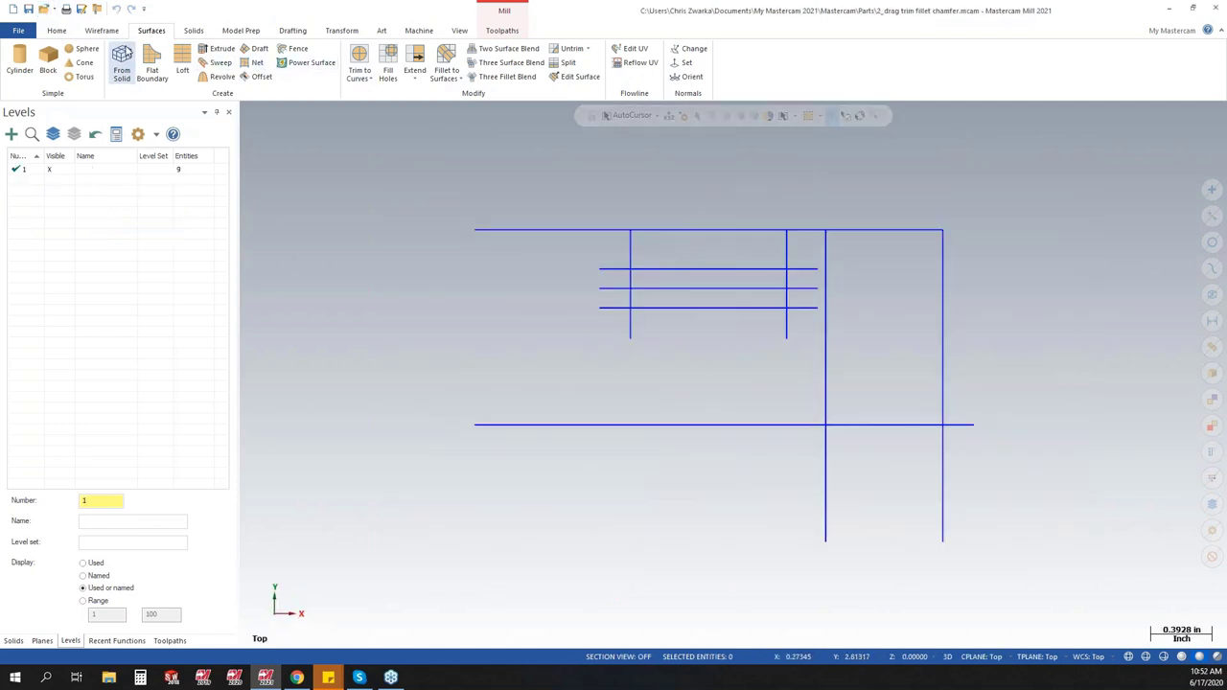
- Use Divide in Trim mode to remove the upper two horizontal lines inside the notch and the top line's segment across its opening
click(101, 31)
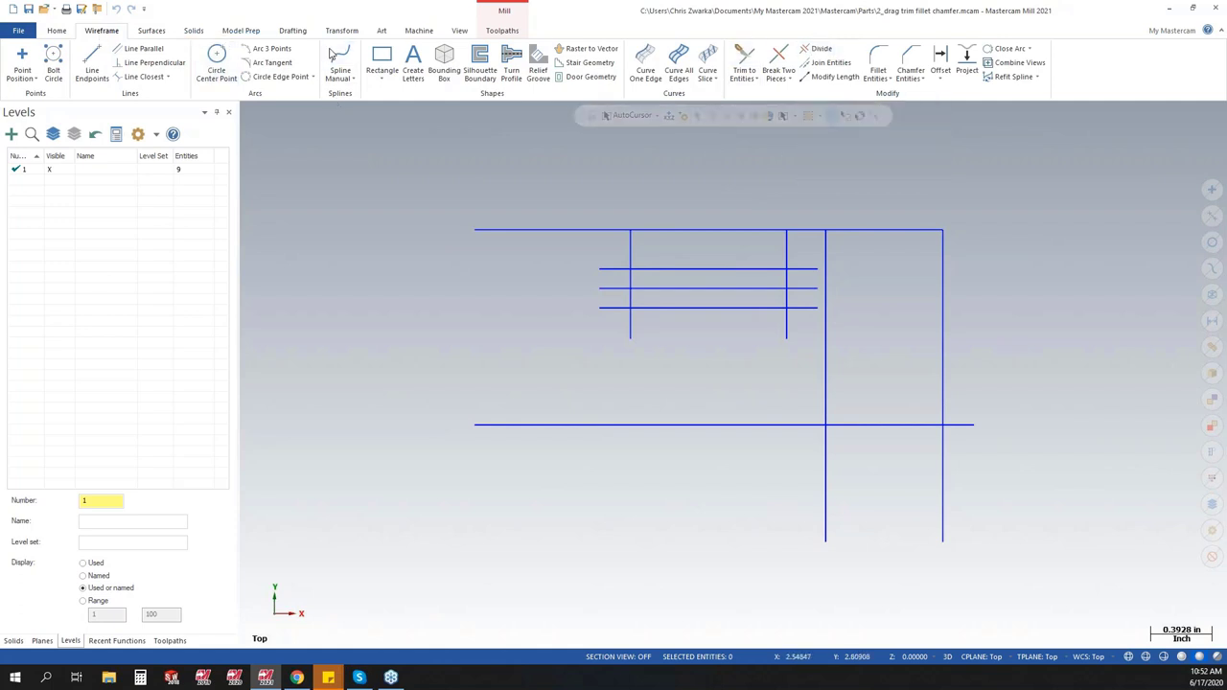
click(820, 49)
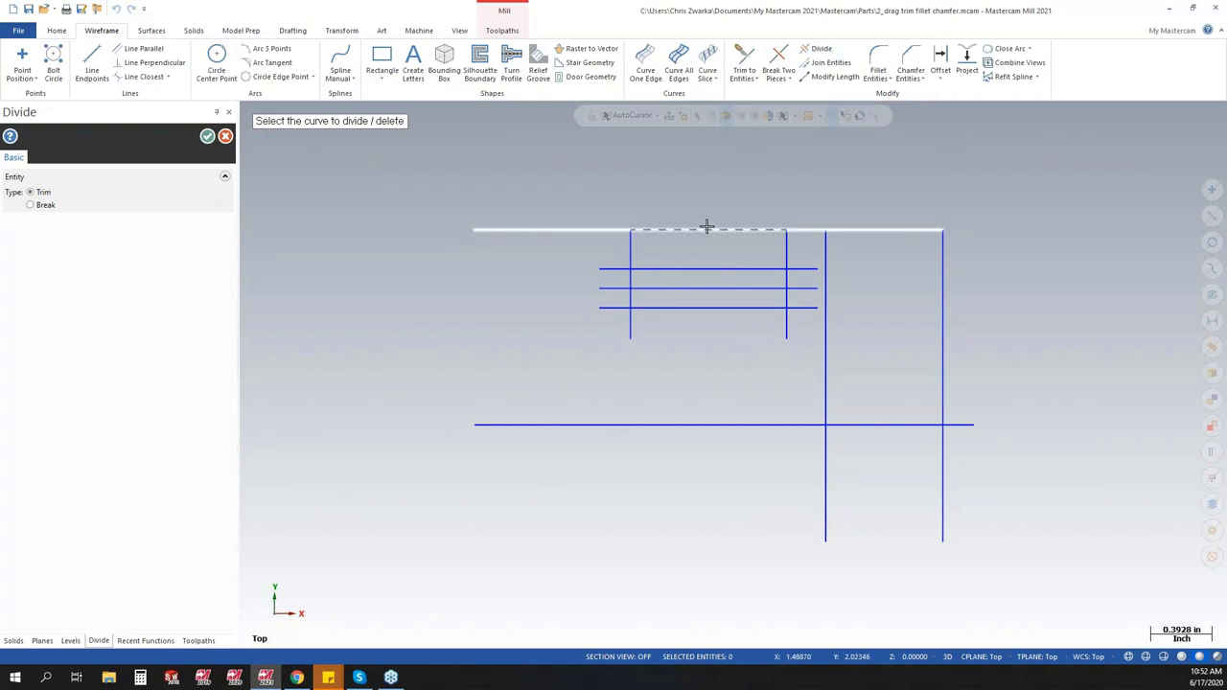
click(611, 268)
click(605, 286)
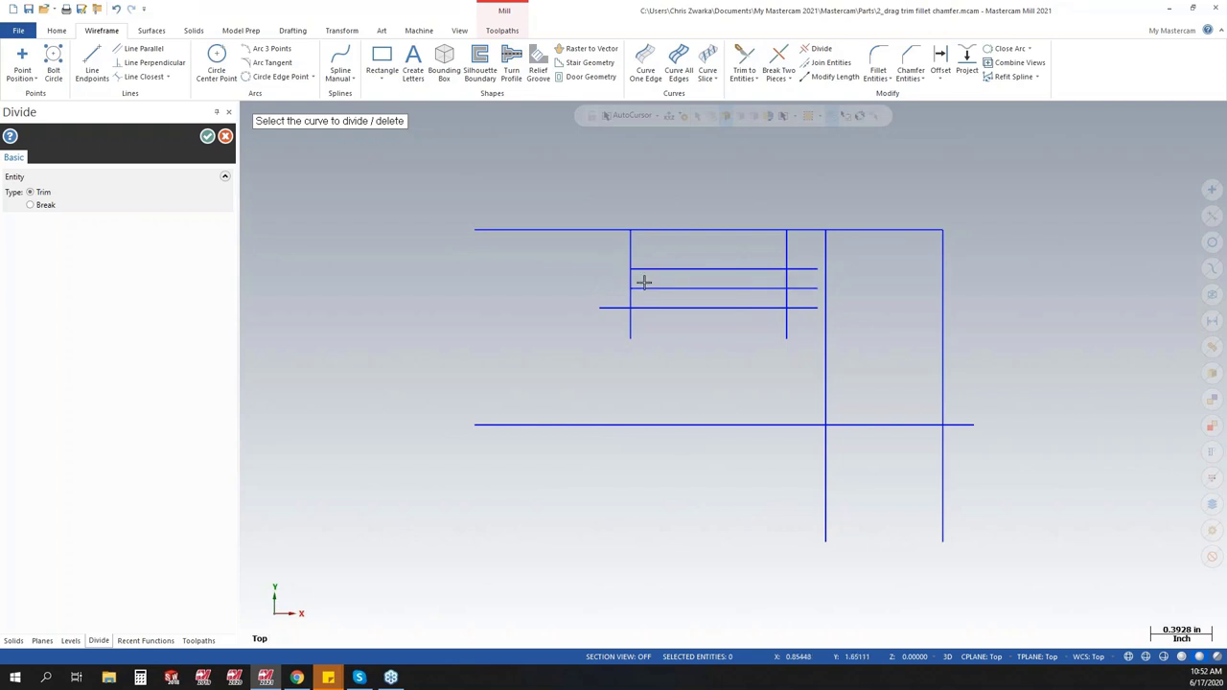
click(808, 268)
click(806, 286)
drag(679, 206, 706, 286)
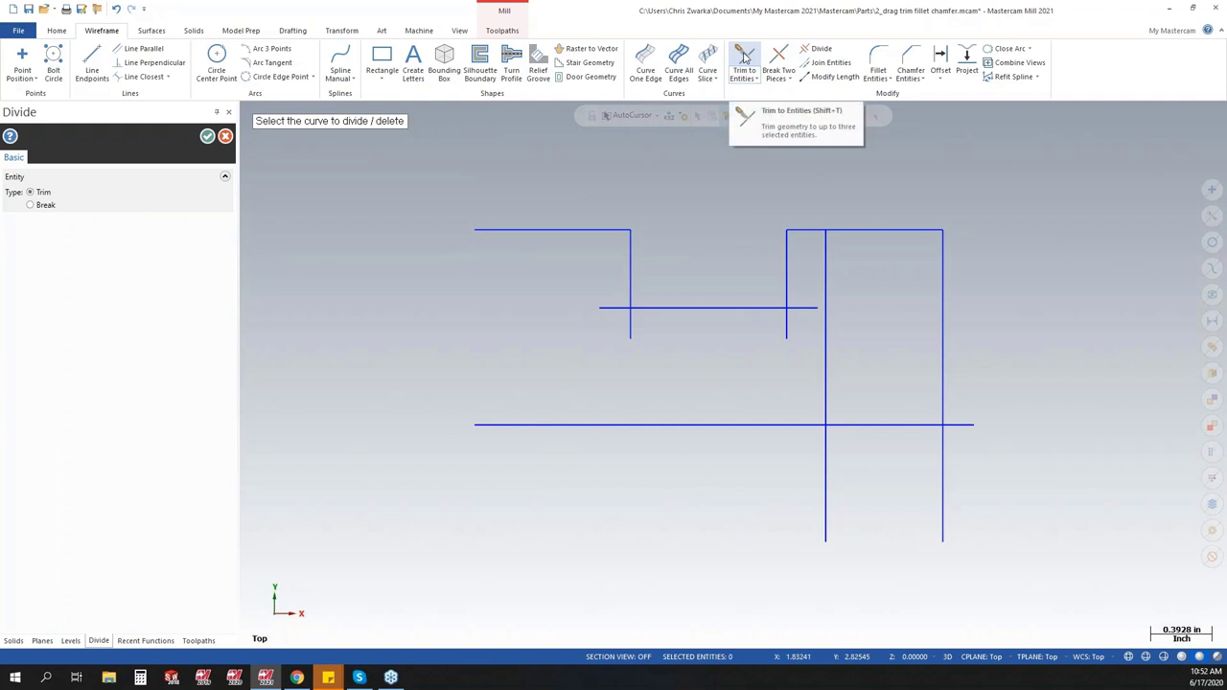
- Trim both bottom corners of the notch using Trim 2 entities, and undo the extra trim on the upper line
click(748, 59)
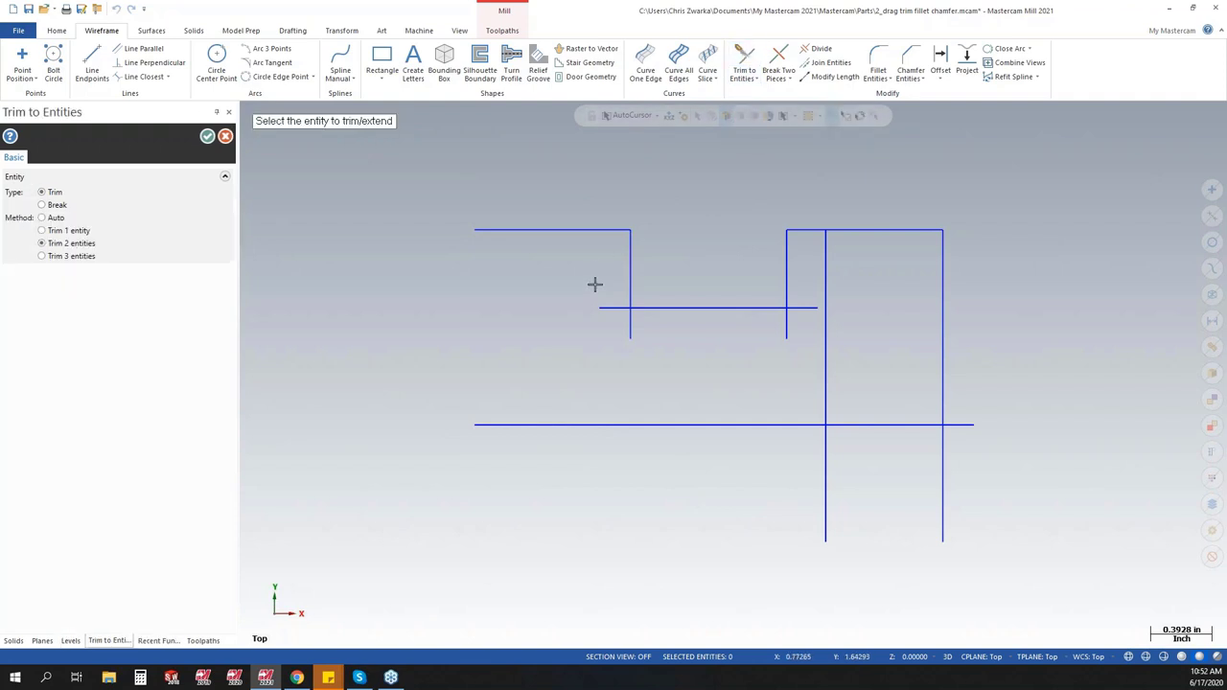
mouse_move(598, 270)
mouse_down()
mouse_move(690, 335)
mouse_move(419, 335)
mouse_up()
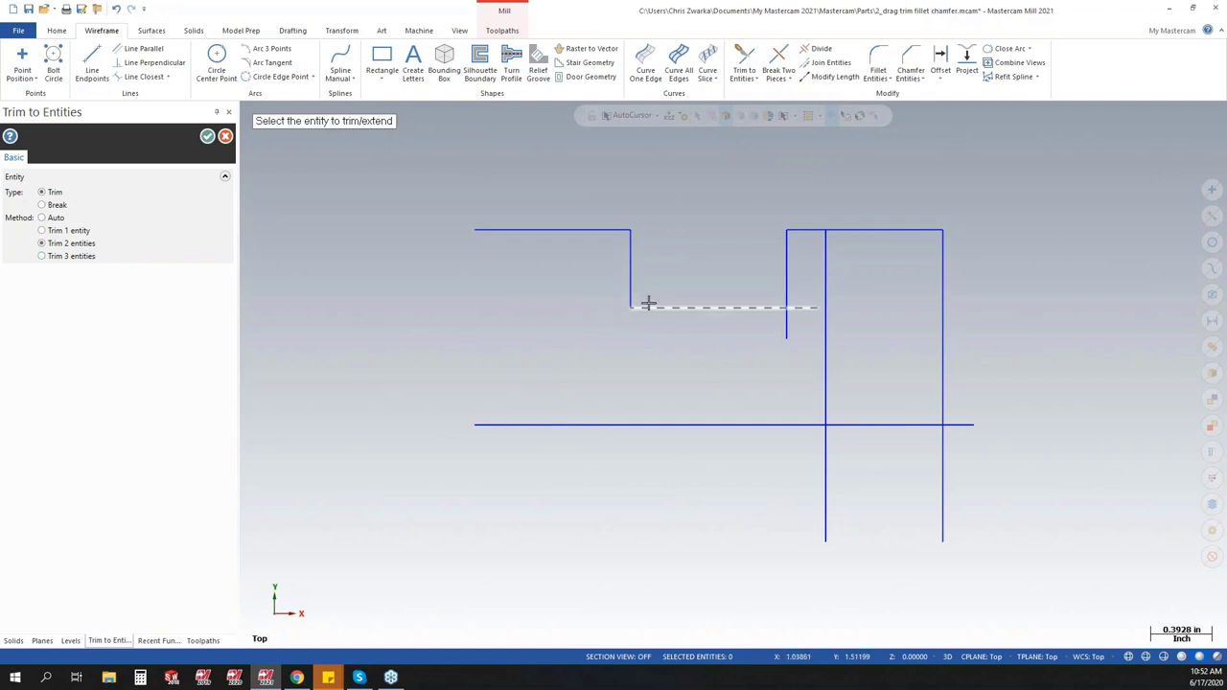
drag(738, 330, 877, 209)
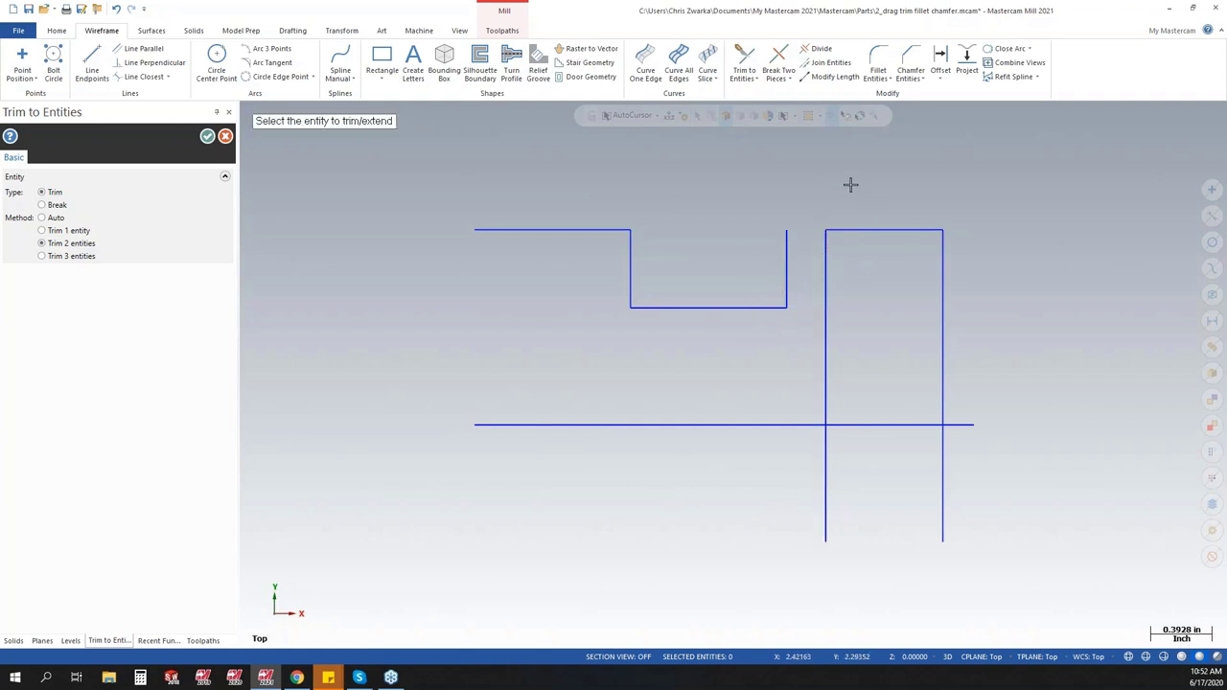
click(117, 9)
- Fillet the notch's two bottom corners and the inner corner of the long horizontal and vertical lines with a 0.25 radius
click(878, 59)
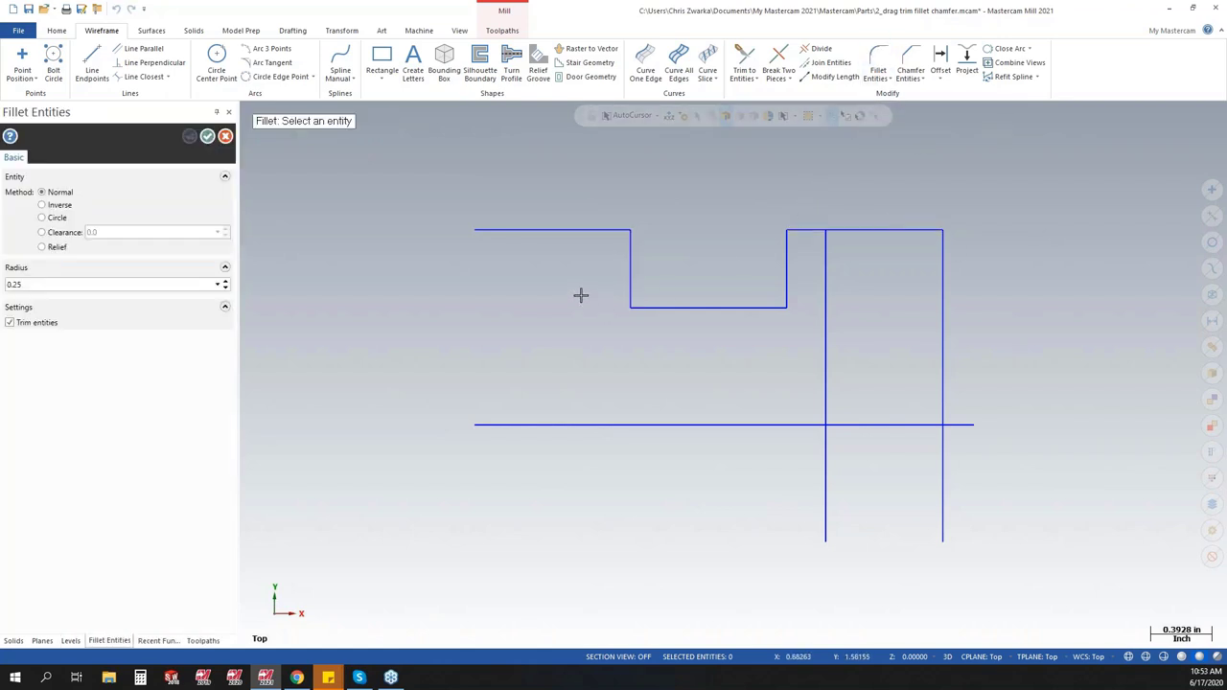
mouse_move(592, 254)
mouse_down()
mouse_move(652, 298)
mouse_move(723, 326)
mouse_move(794, 268)
mouse_move(830, 299)
mouse_move(767, 323)
mouse_up()
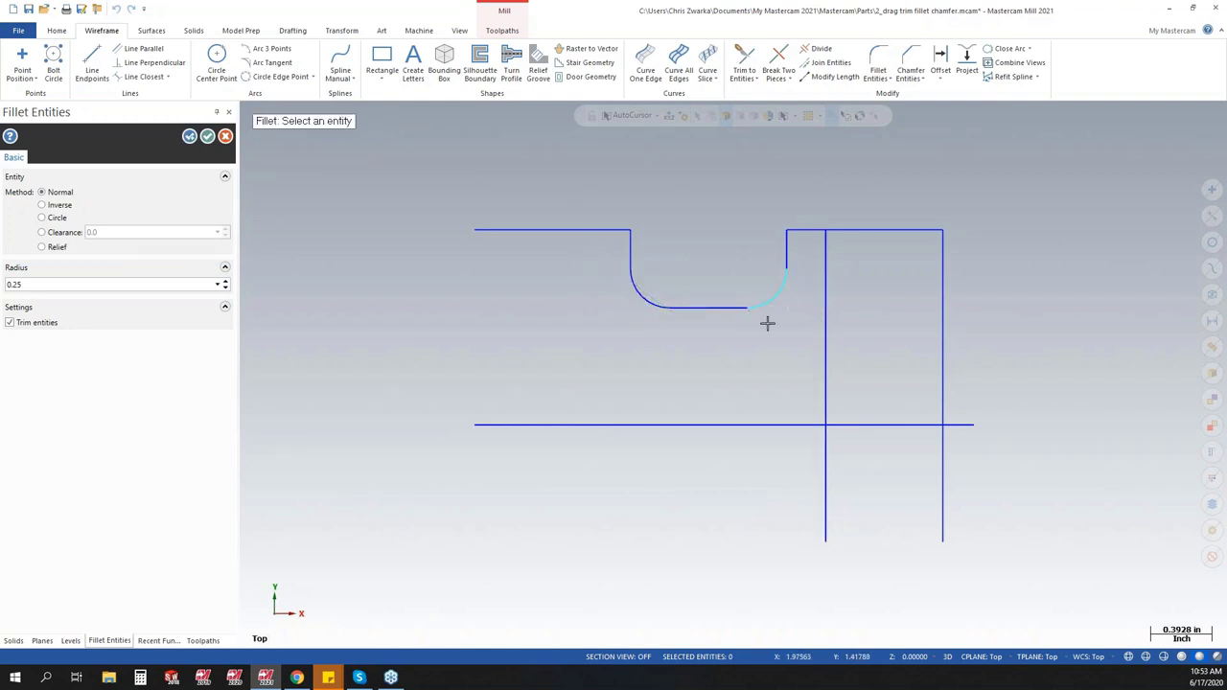
mouse_move(880, 383)
mouse_down()
mouse_move(787, 490)
mouse_move(658, 496)
mouse_up()
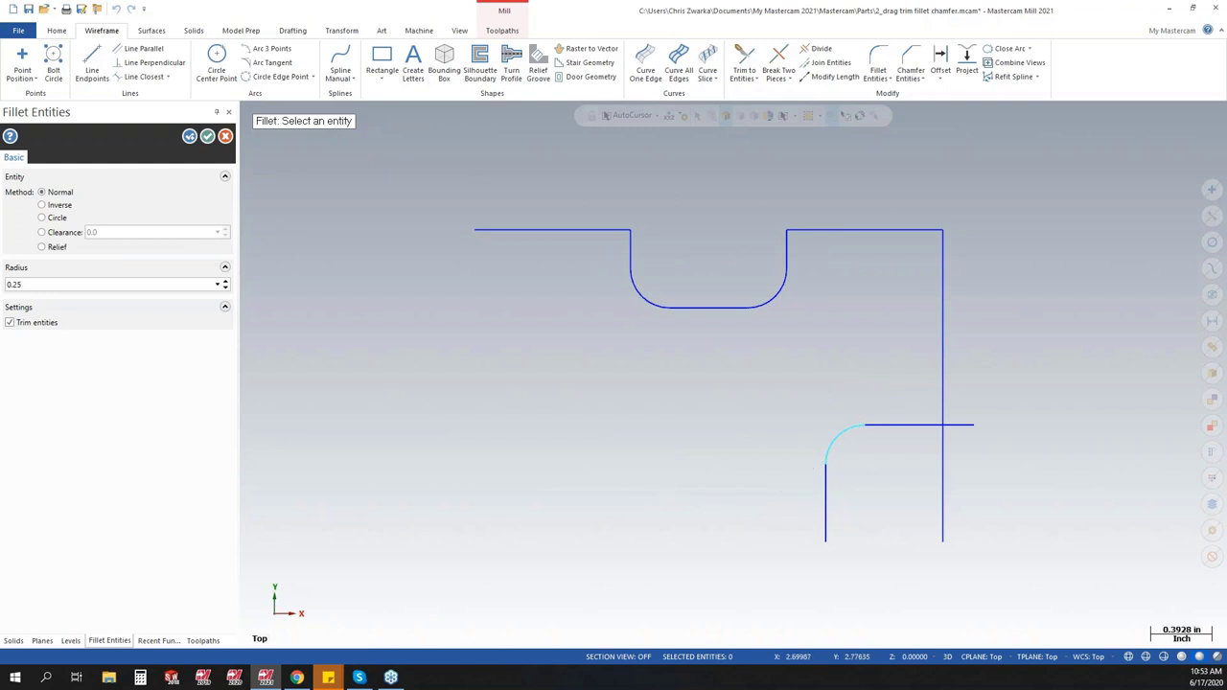
- Chamfer the two corners on the outer vertical line with the 1 Distance method at 0.25
click(912, 63)
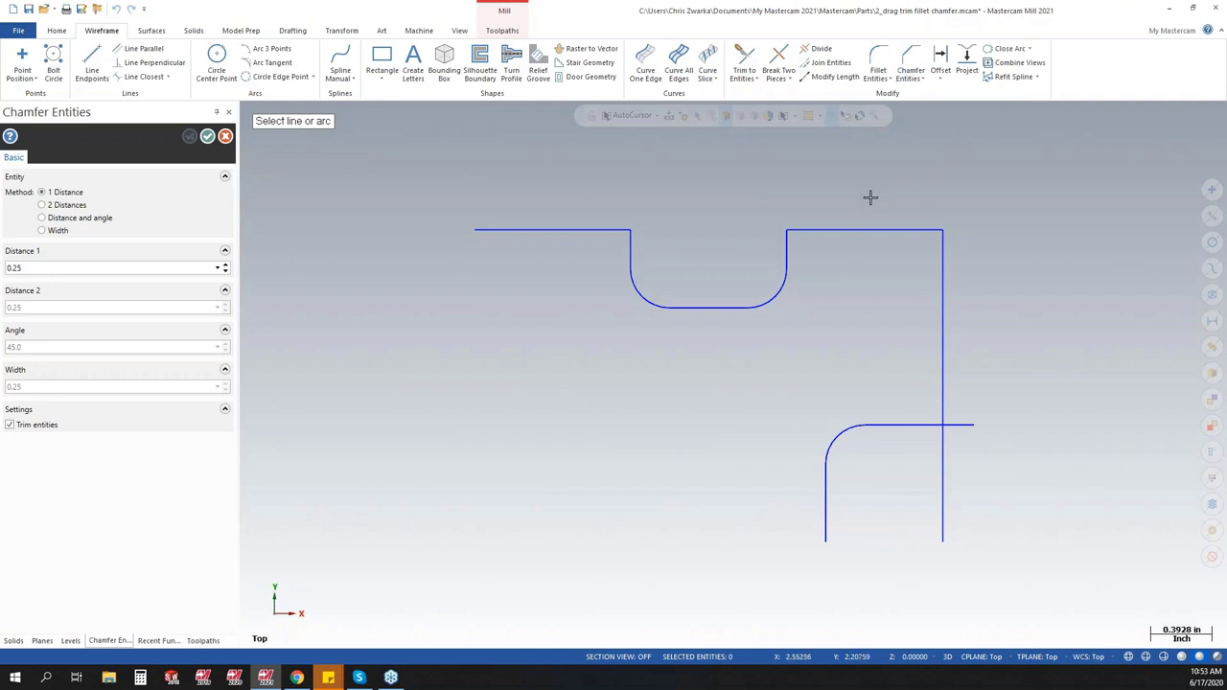
mouse_move(863, 194)
mouse_down()
mouse_move(1005, 339)
mouse_move(917, 227)
mouse_move(1005, 291)
mouse_move(1002, 332)
mouse_move(922, 424)
mouse_up()
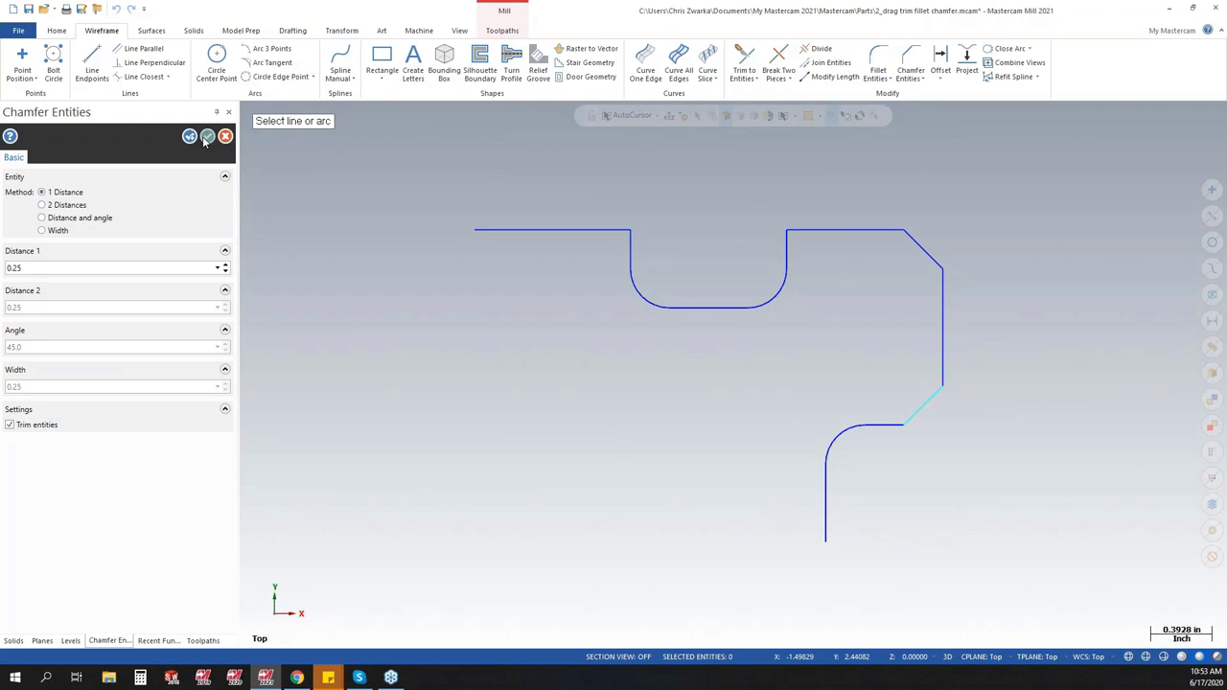
click(209, 139)
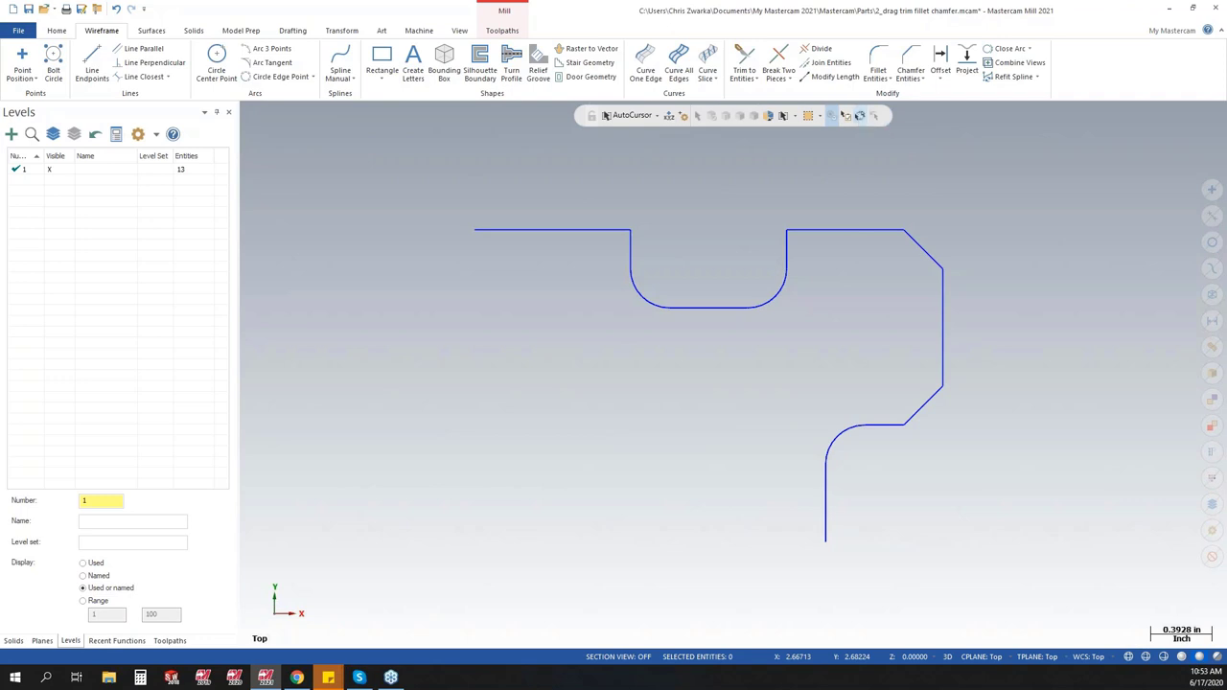
- Mirror a copy of the whole profile about both the X and Y axes and clear the result colors
click(859, 116)
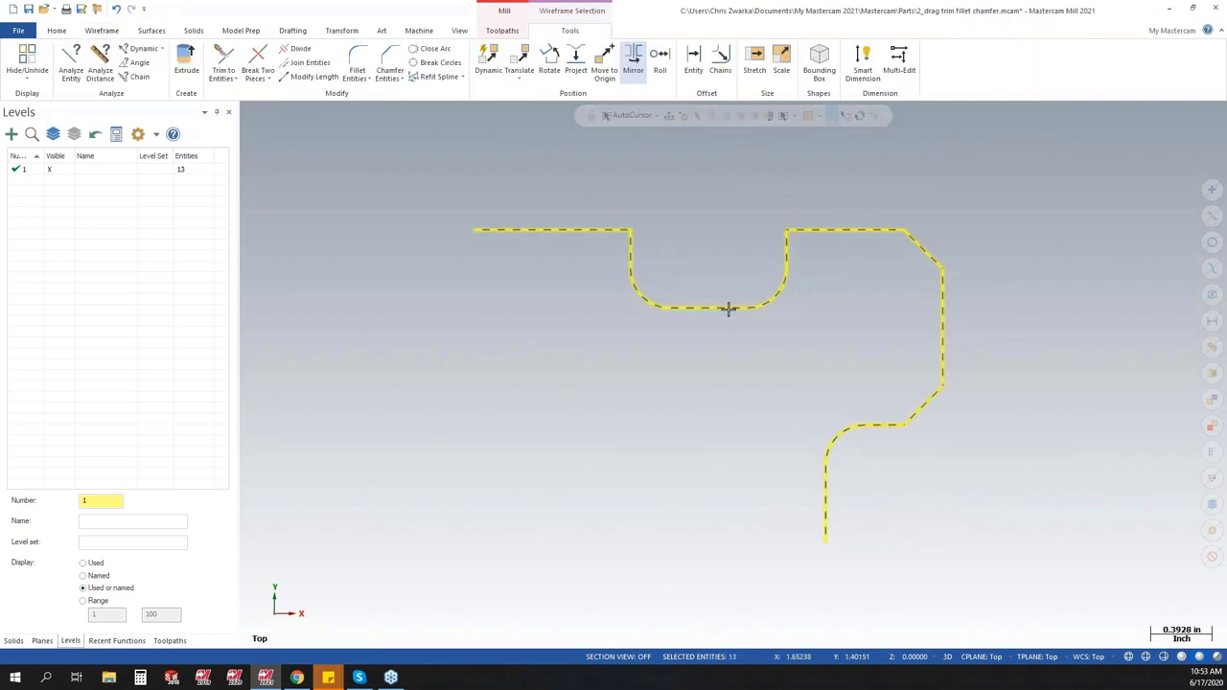
click(633, 57)
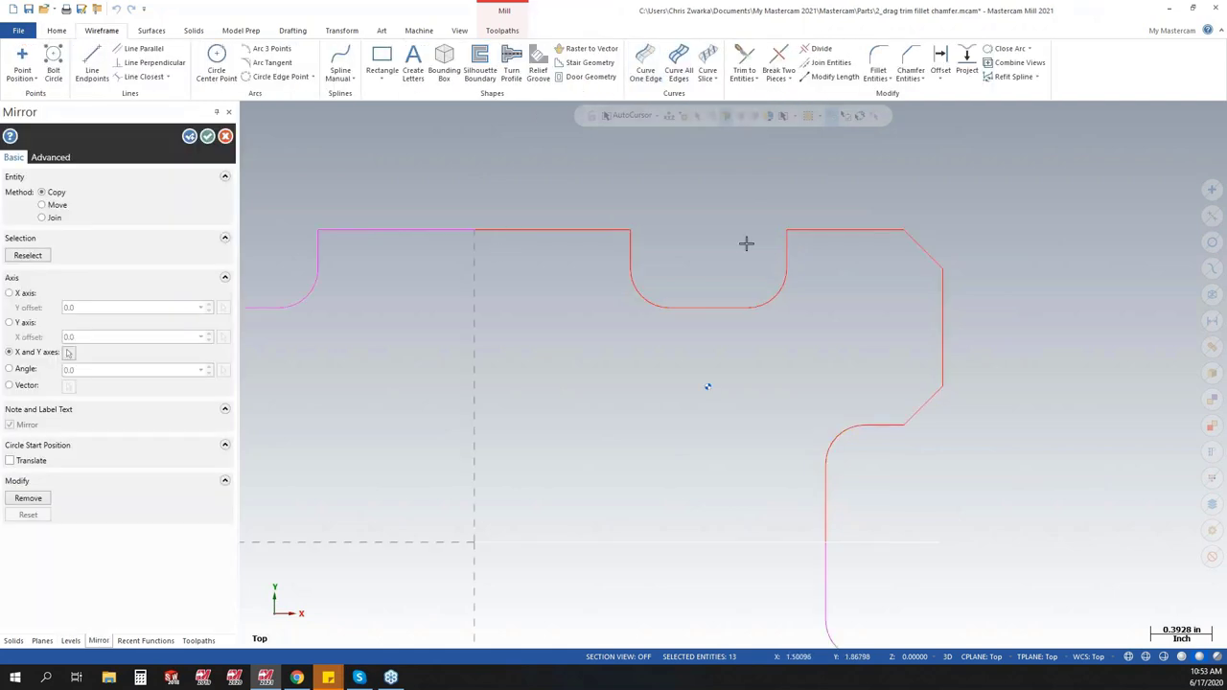
click(12, 294)
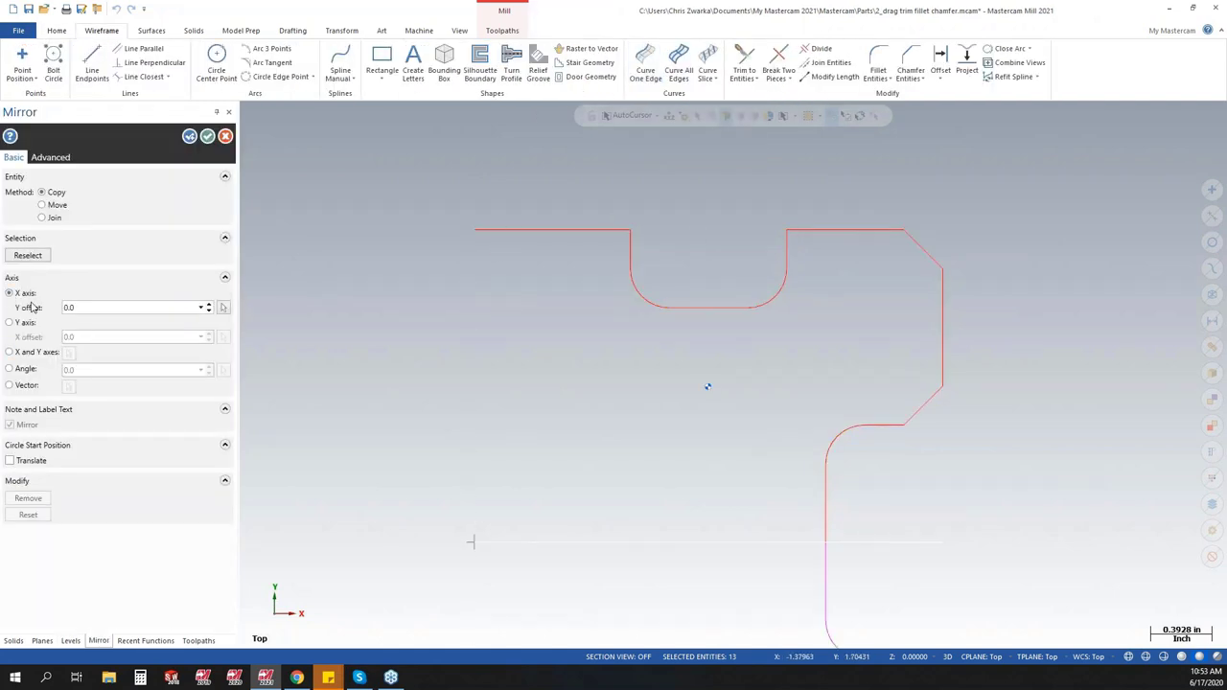
scroll(851, 211, down, 3)
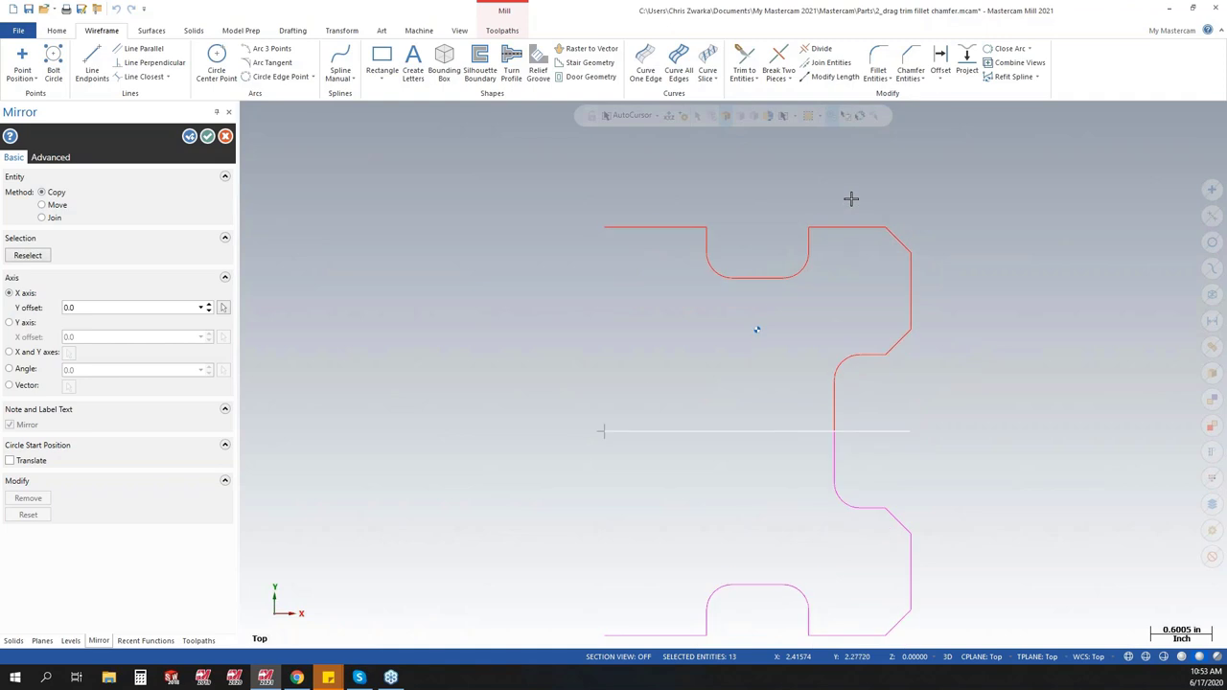
click(9, 323)
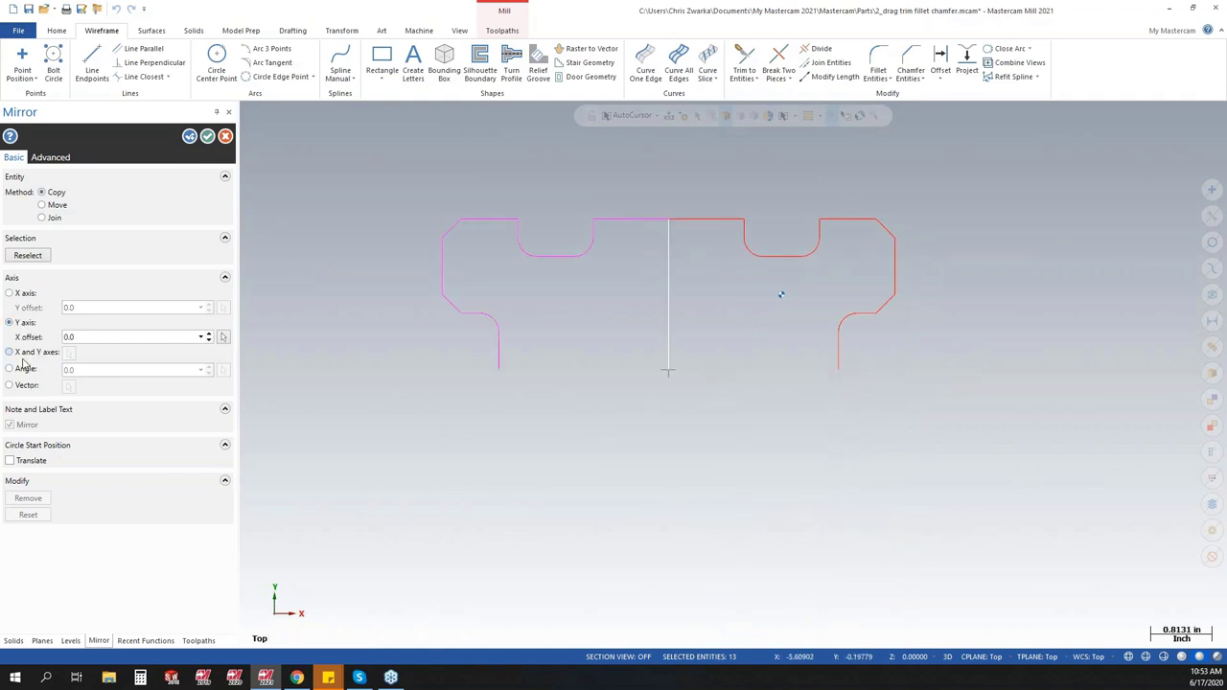
click(11, 354)
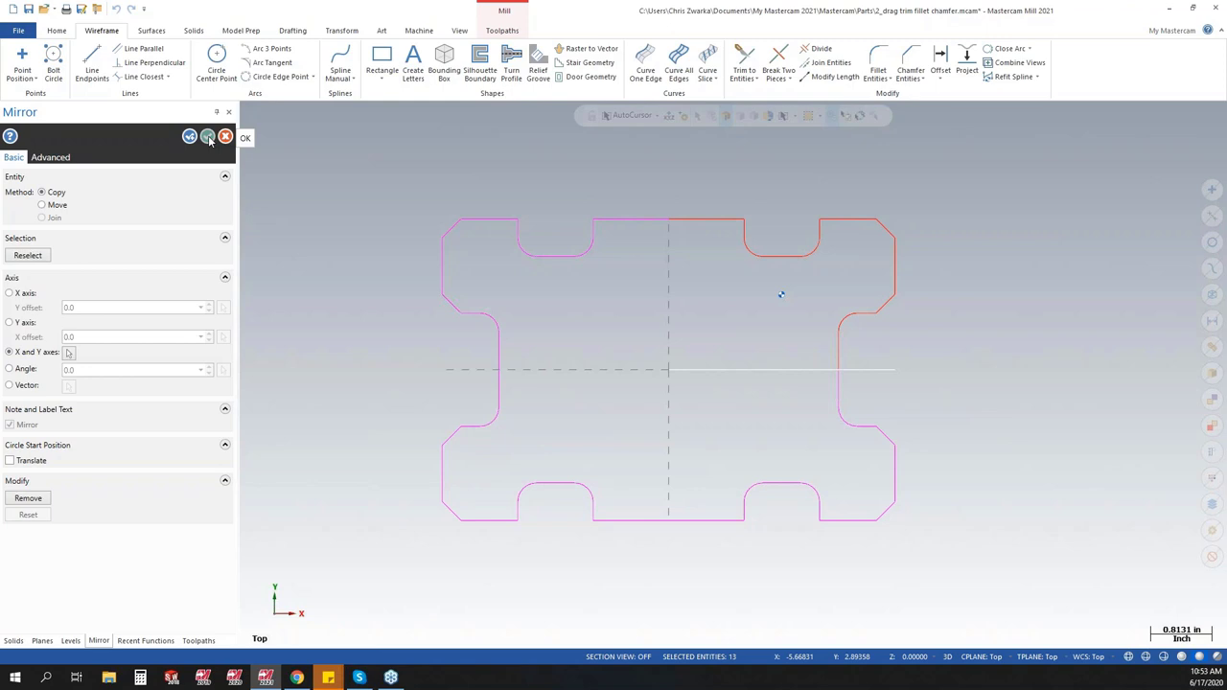
click(208, 137)
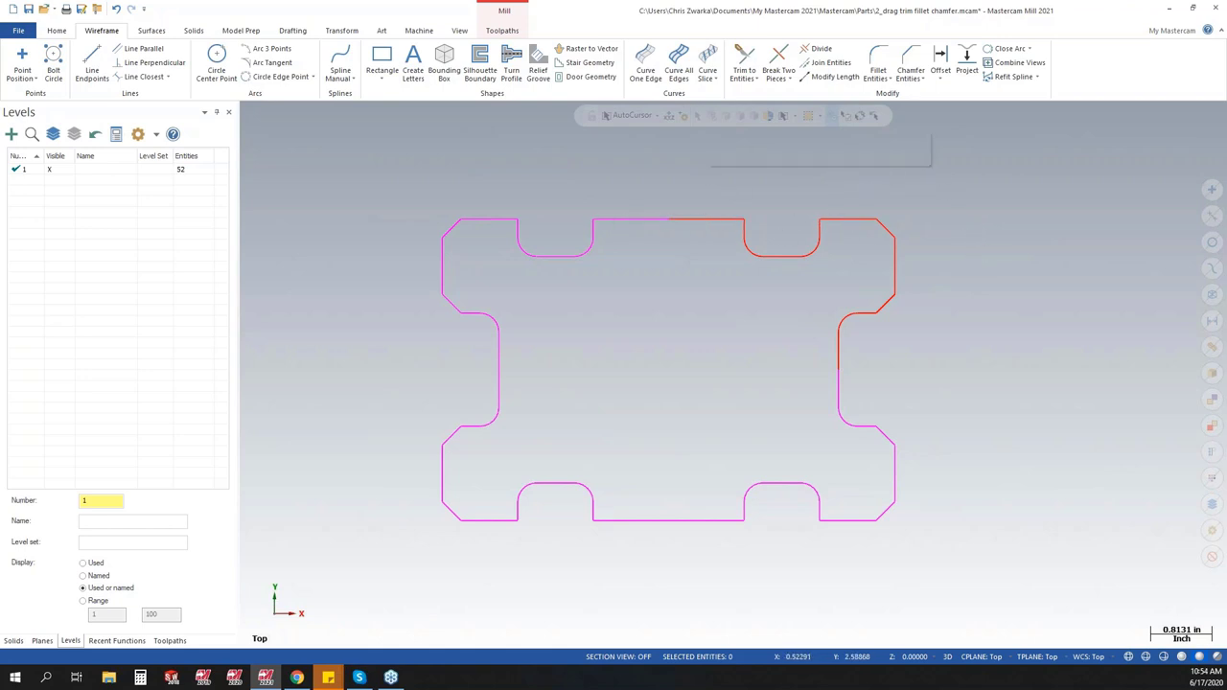
right_click(730, 173)
click(747, 157)
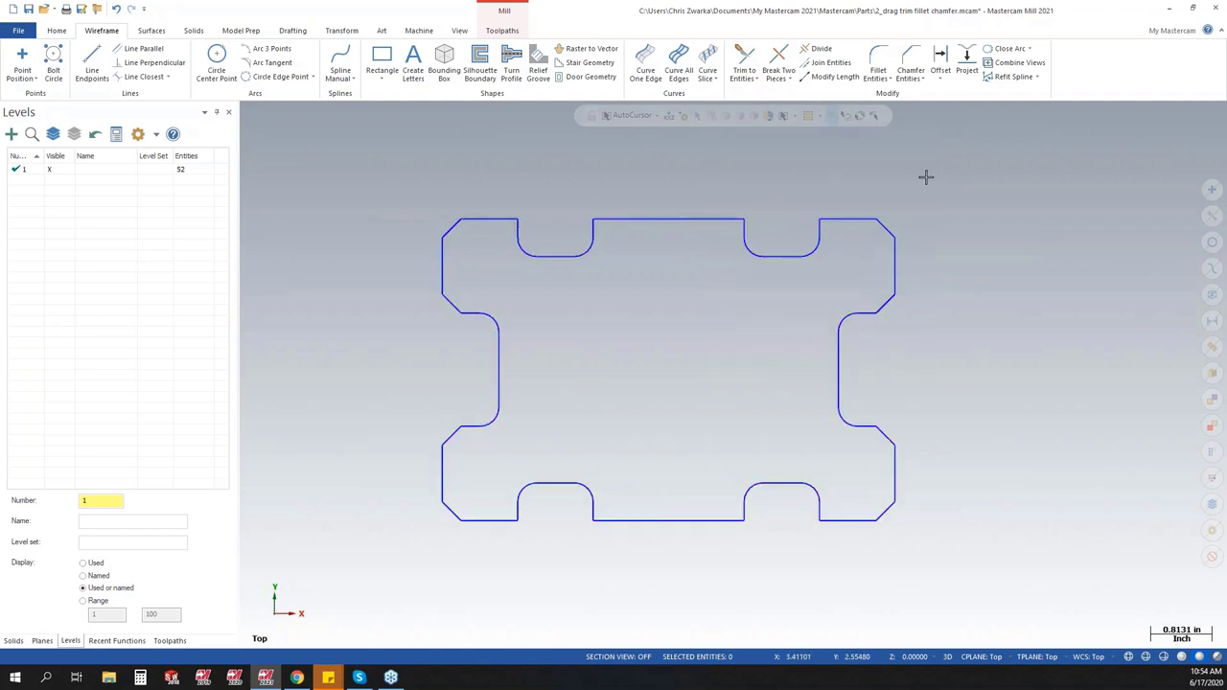
- Start a Contour toolpath and partially chain the two upper notches of the wireframe profile, each from its left wall to its right wall
click(499, 31)
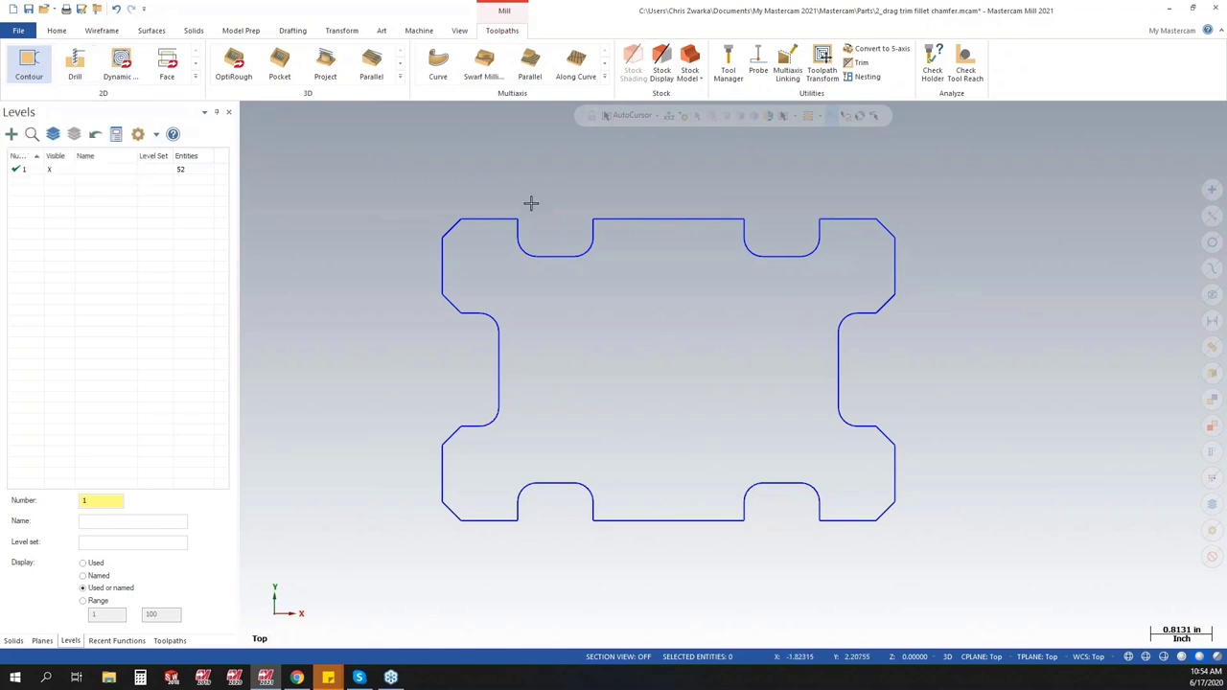
click(23, 61)
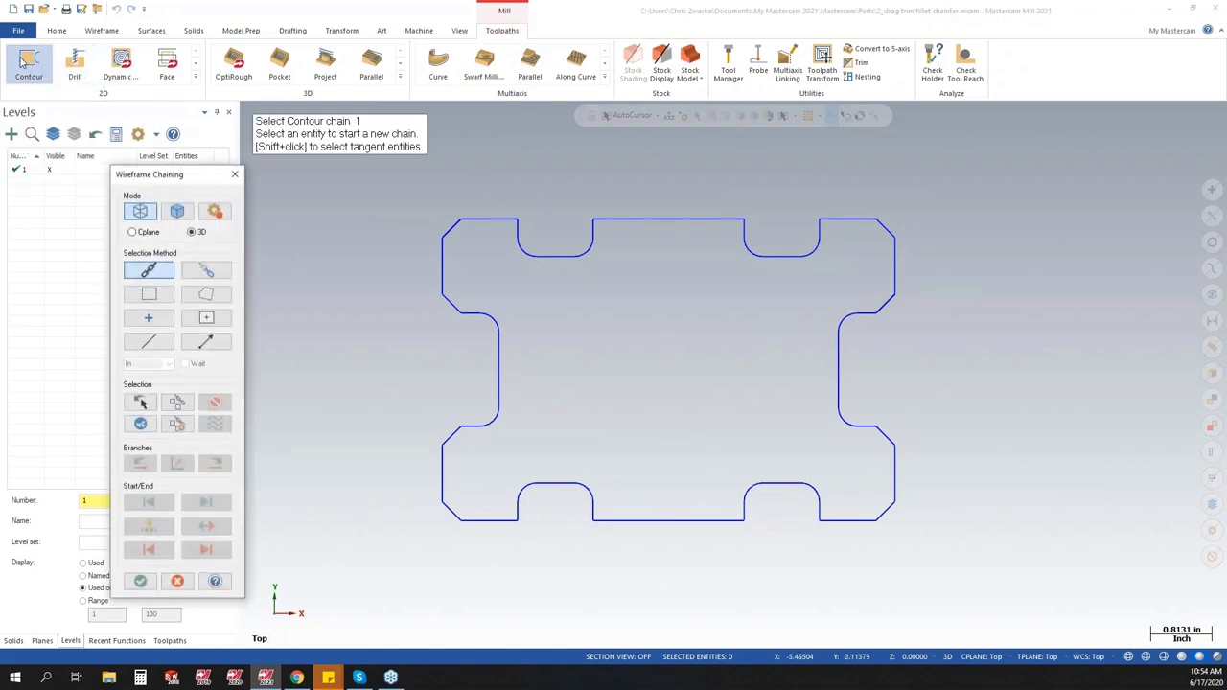
click(206, 271)
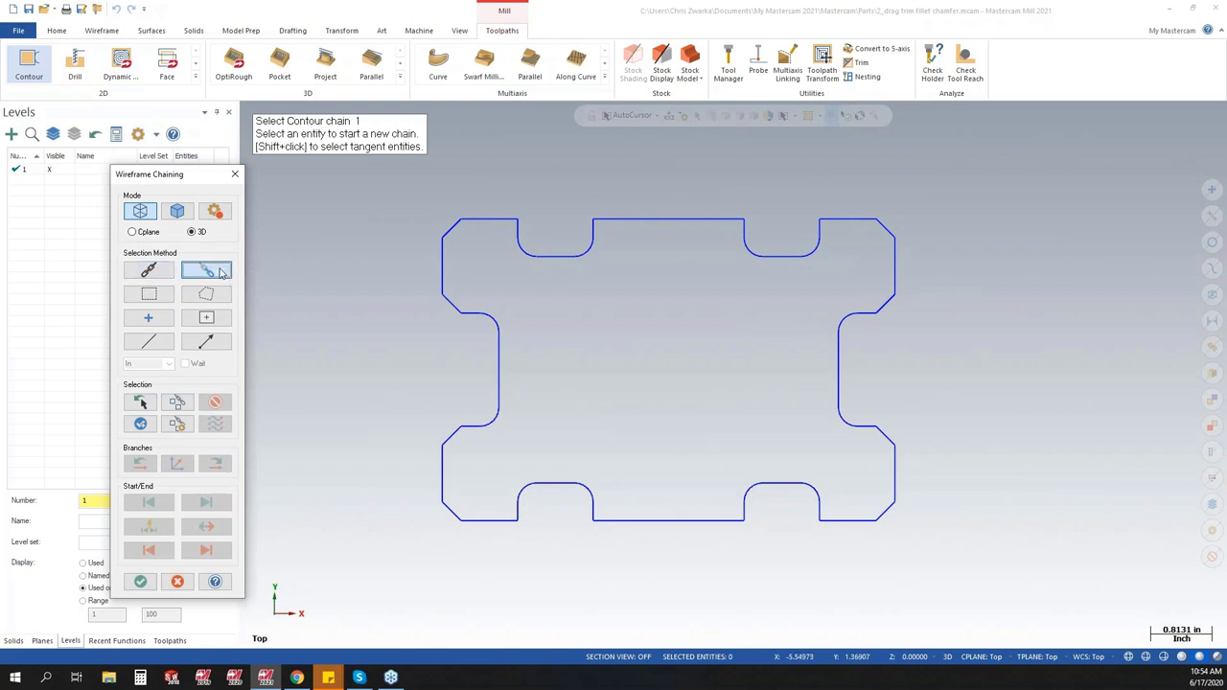
click(518, 222)
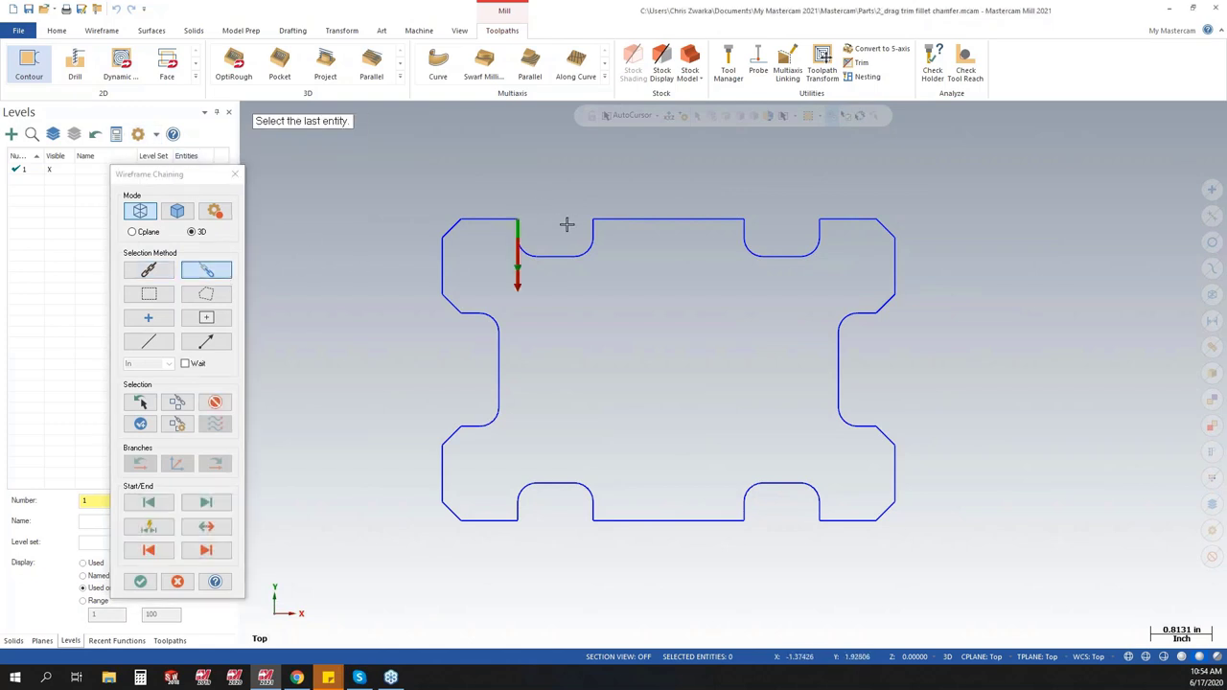
click(589, 223)
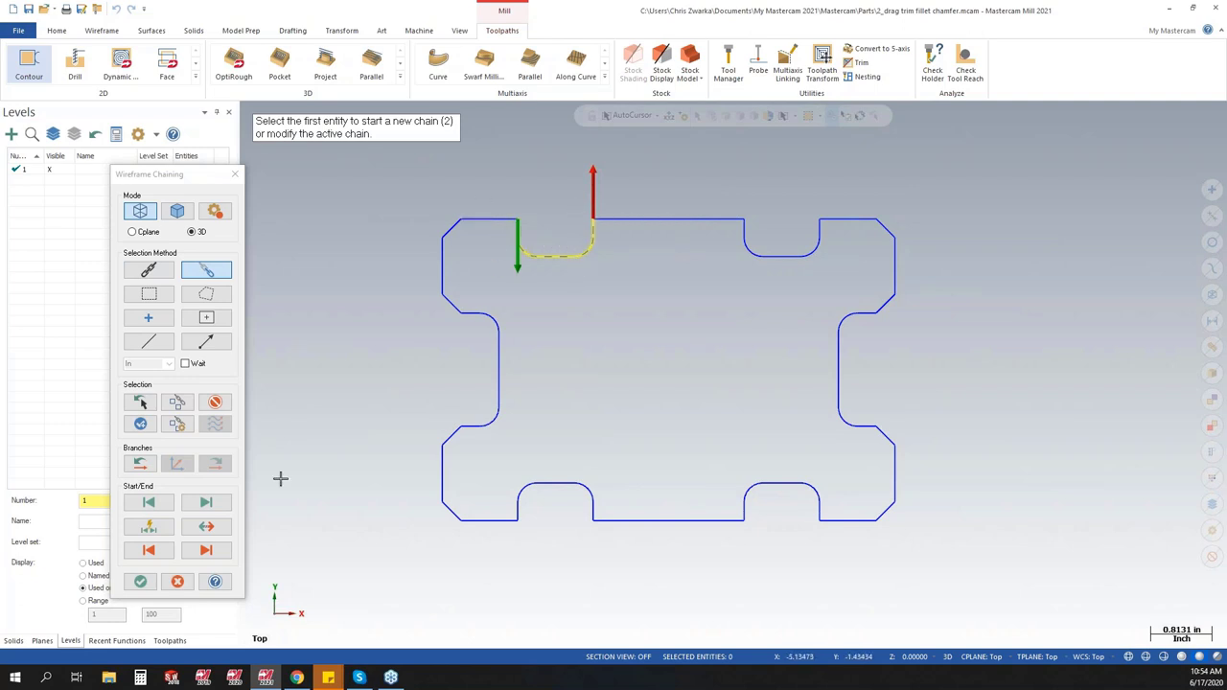
click(744, 220)
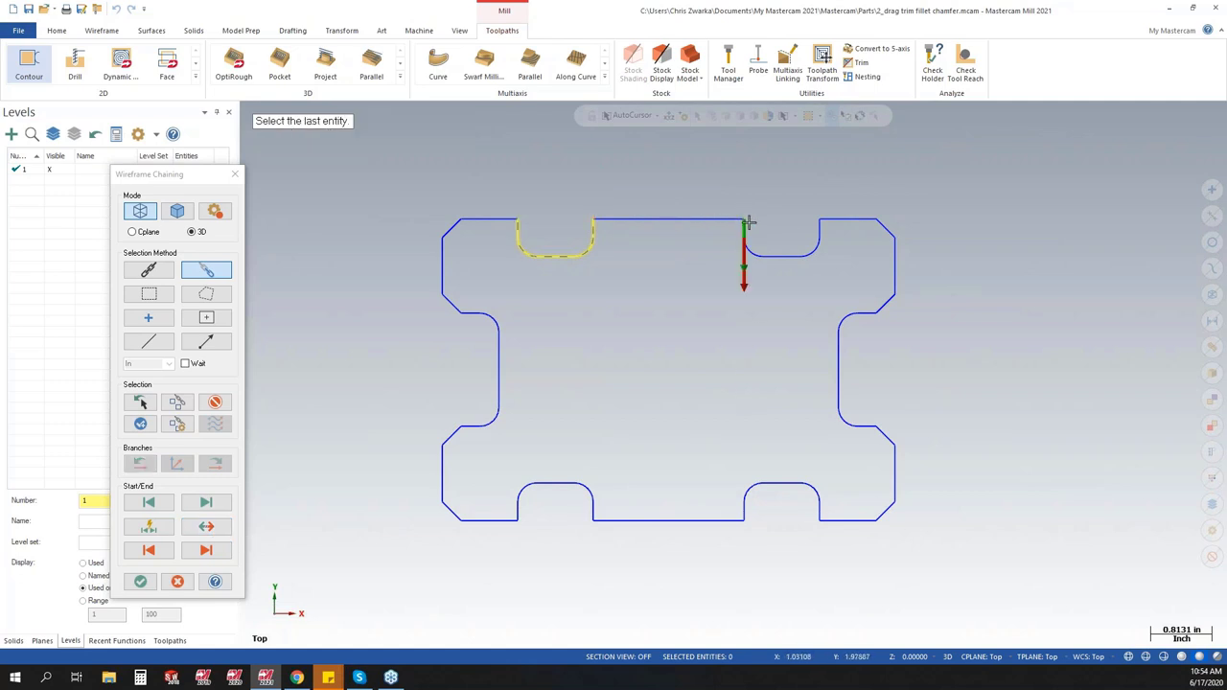
click(822, 223)
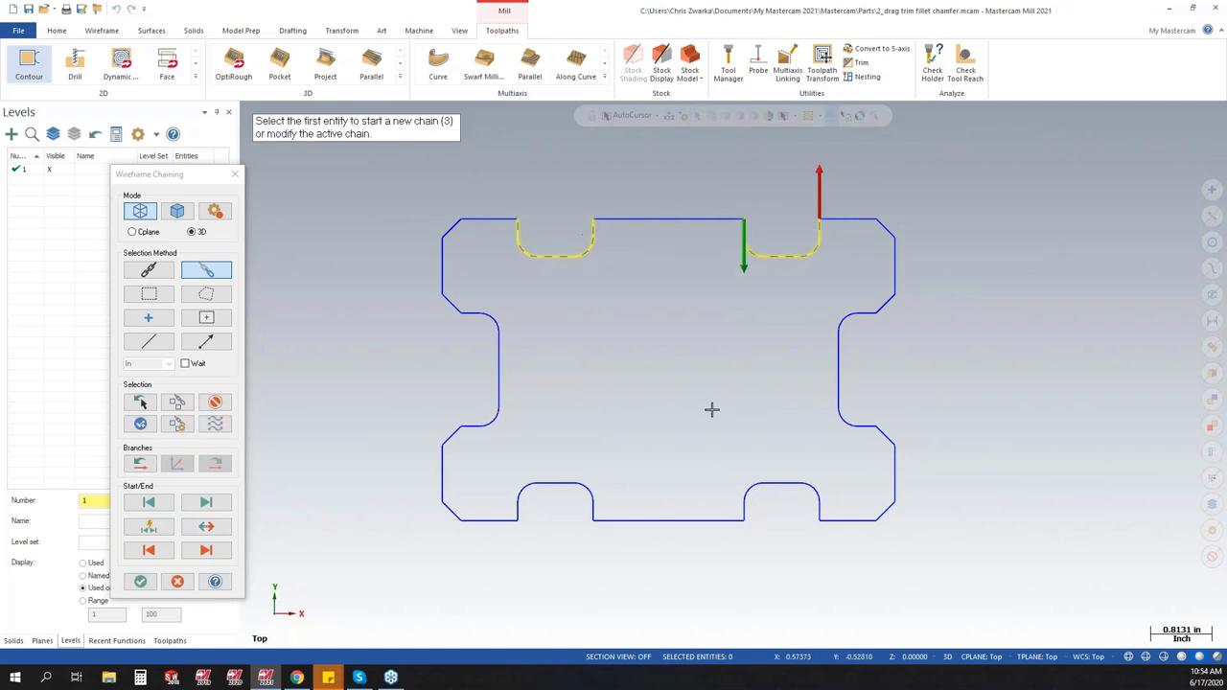
- Add partial chains for the recess on the profile's right side, including its chamfers, and for the lower-right notch
click(891, 438)
click(889, 297)
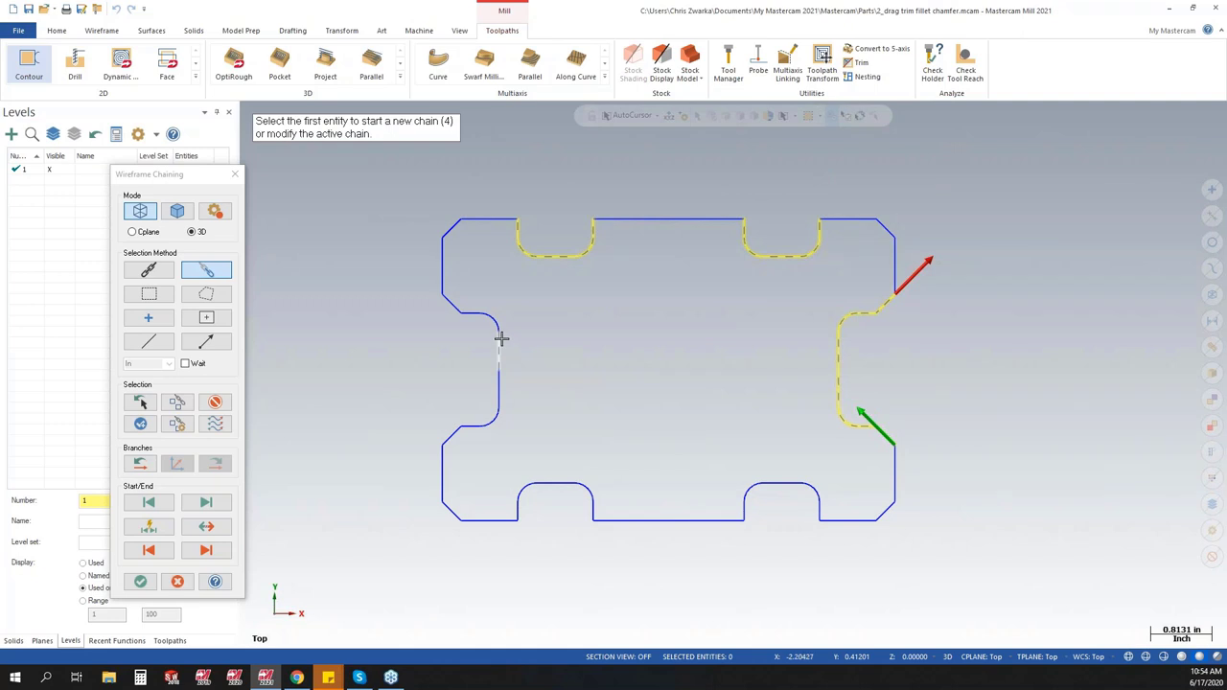
click(820, 515)
click(743, 512)
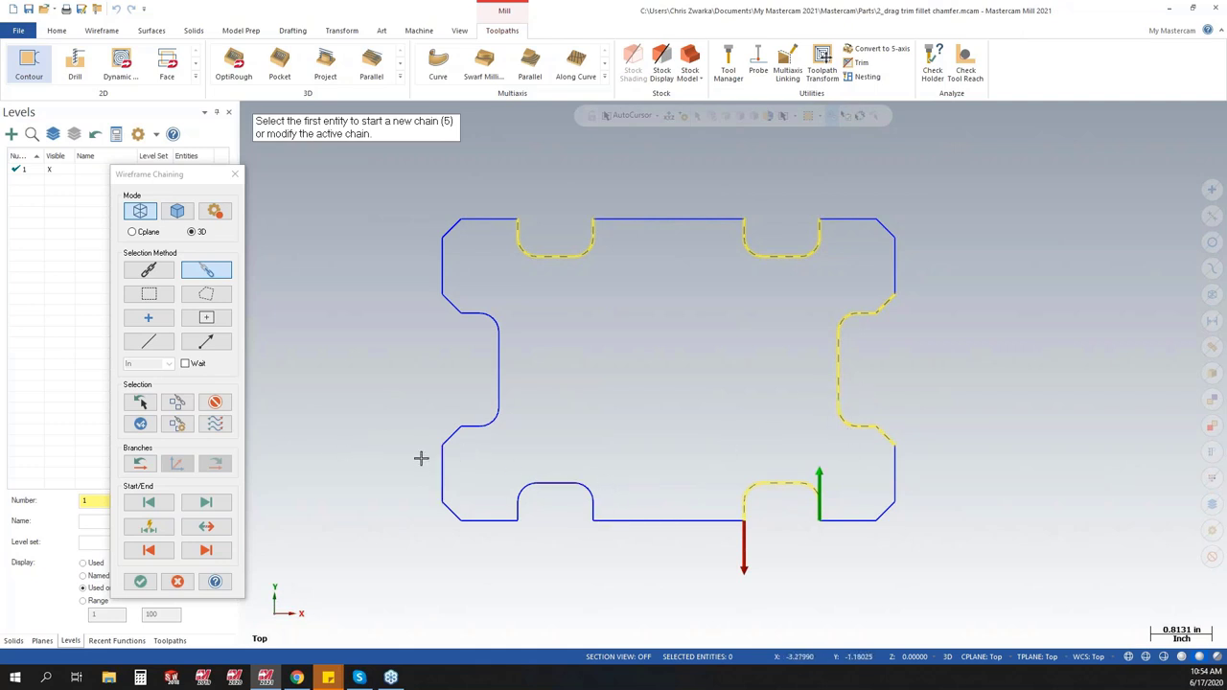
- Display all selection arrows, pick the chain of the right-side recess and reverse its direction
click(219, 426)
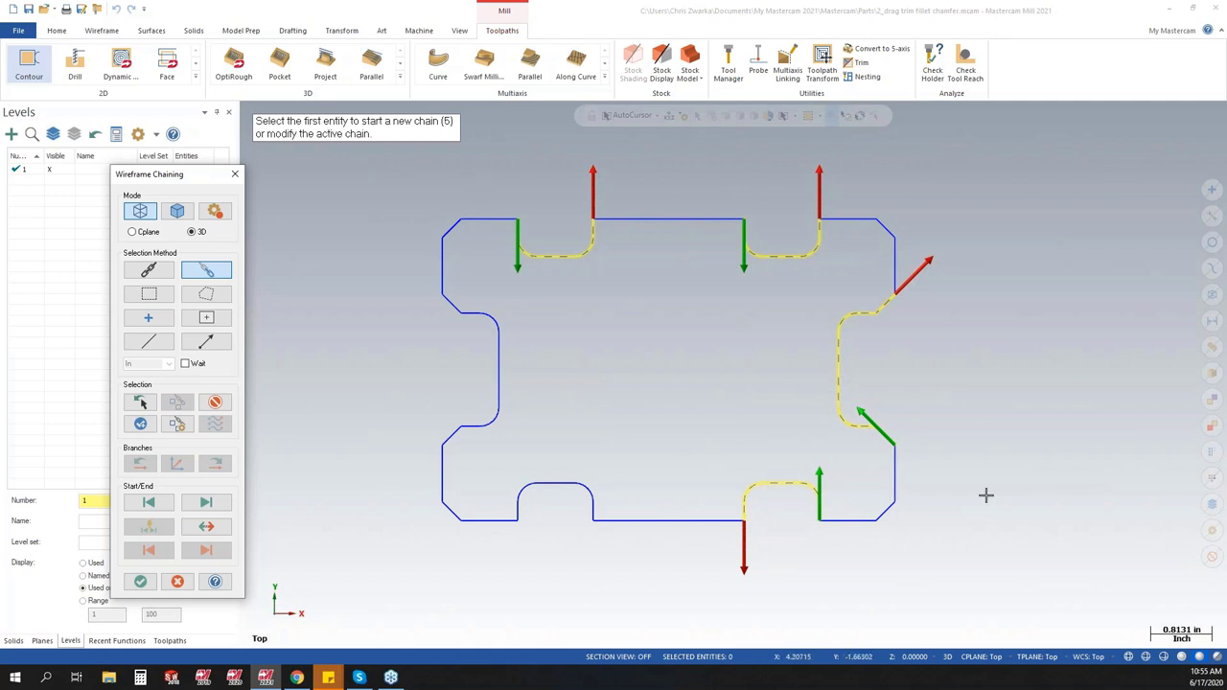
click(883, 435)
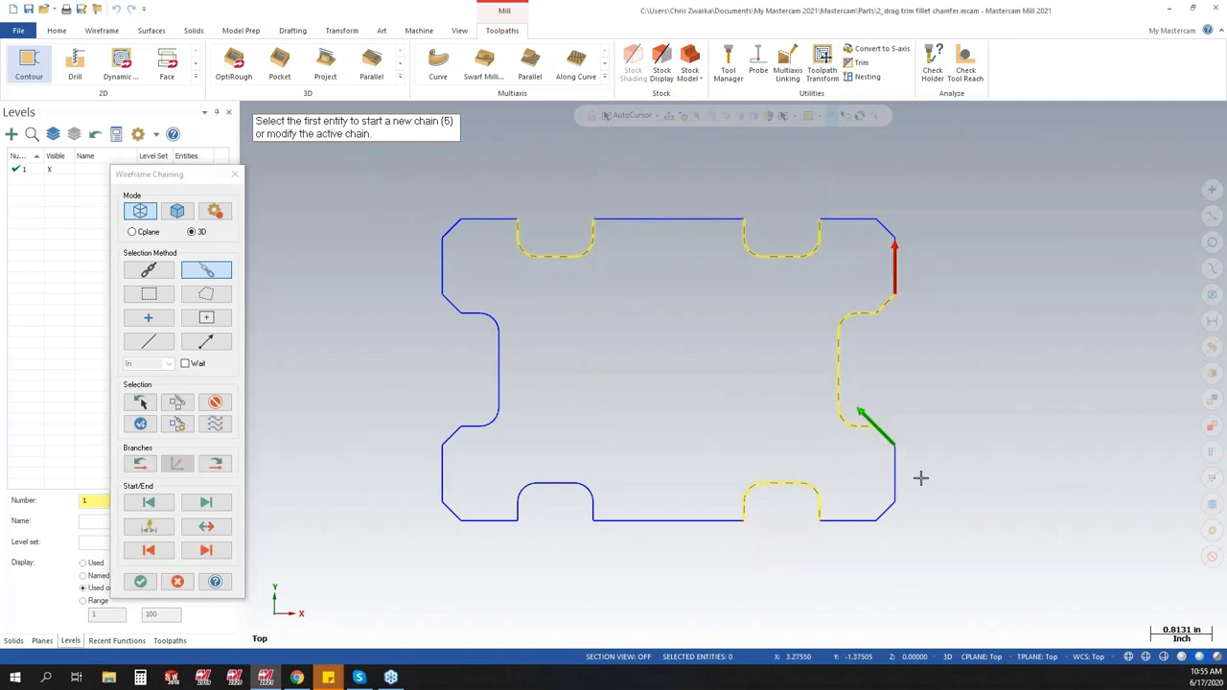
click(207, 527)
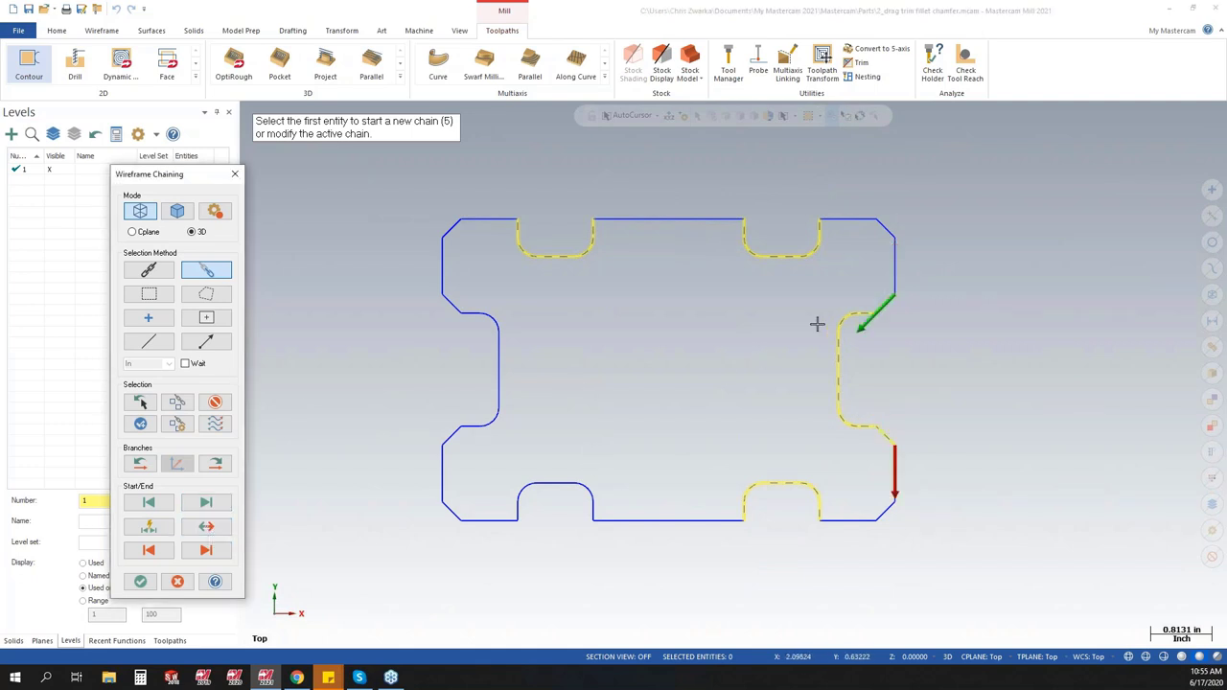
click(217, 429)
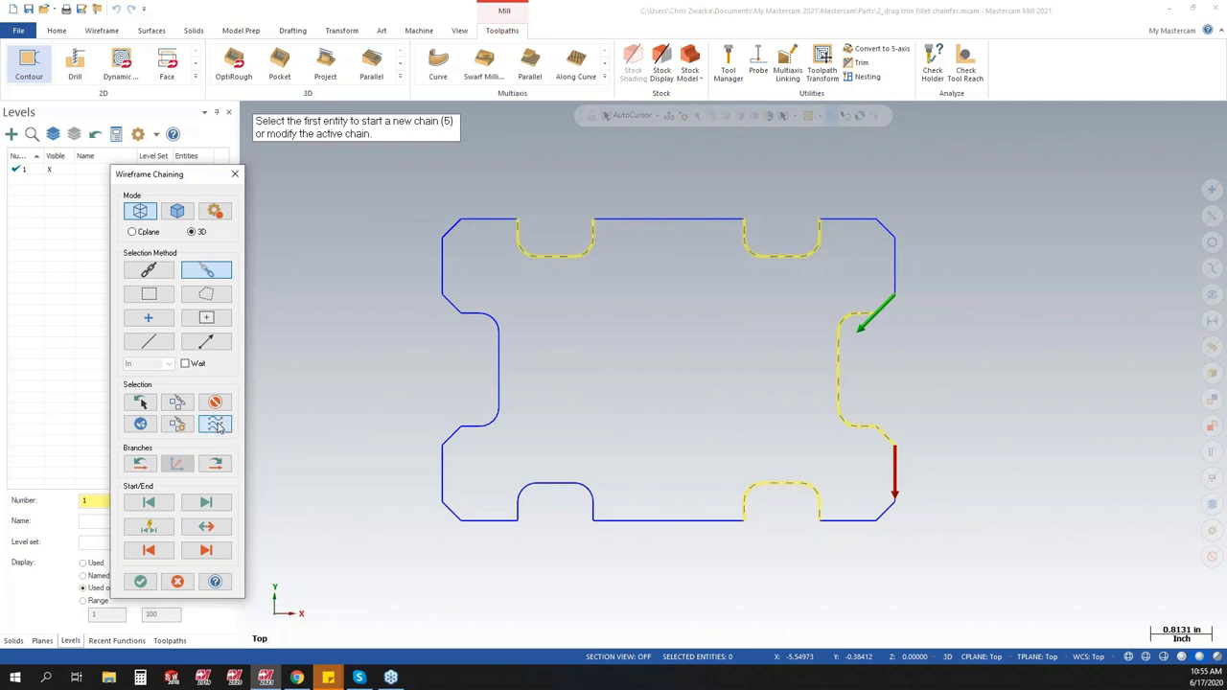
- Unselect all chains, switch to solid chaining, and cancel chaining without keeping the contour operation
click(217, 403)
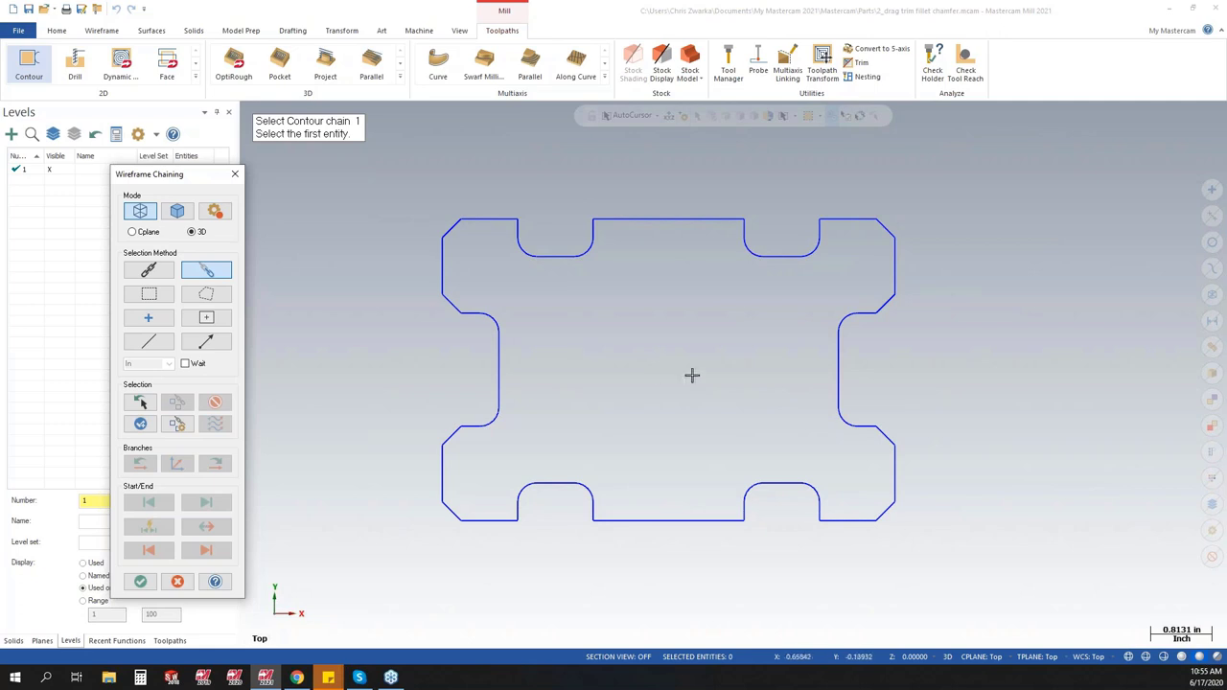
click(177, 212)
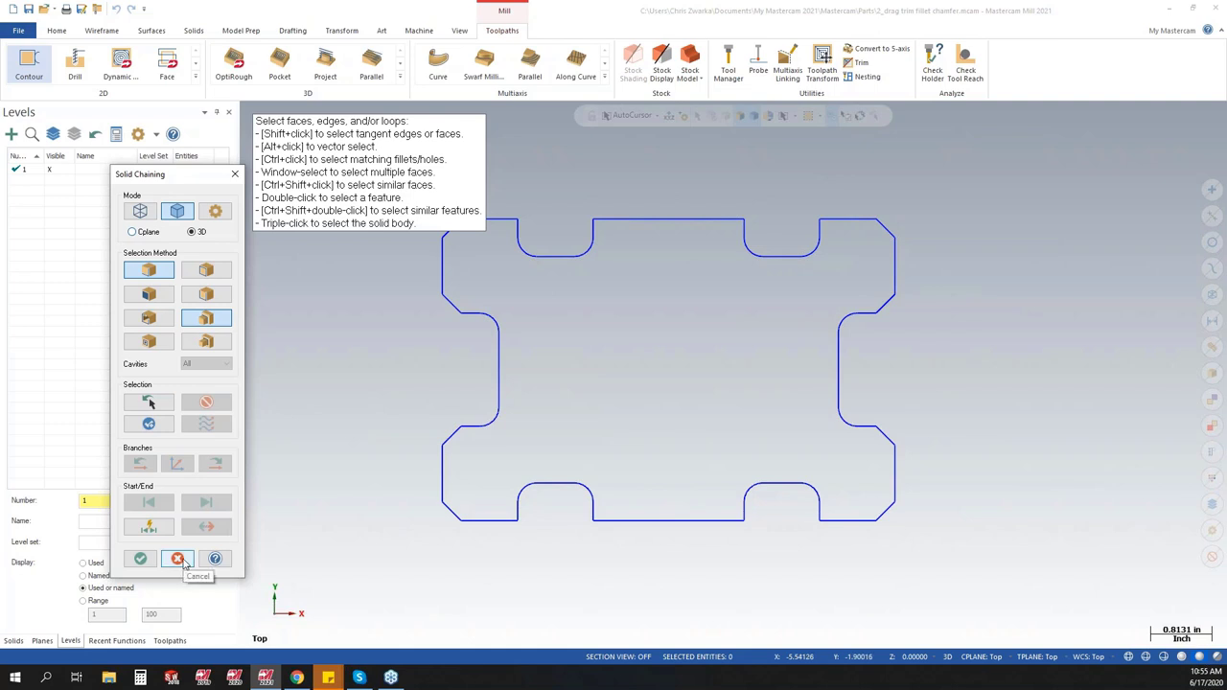
click(178, 560)
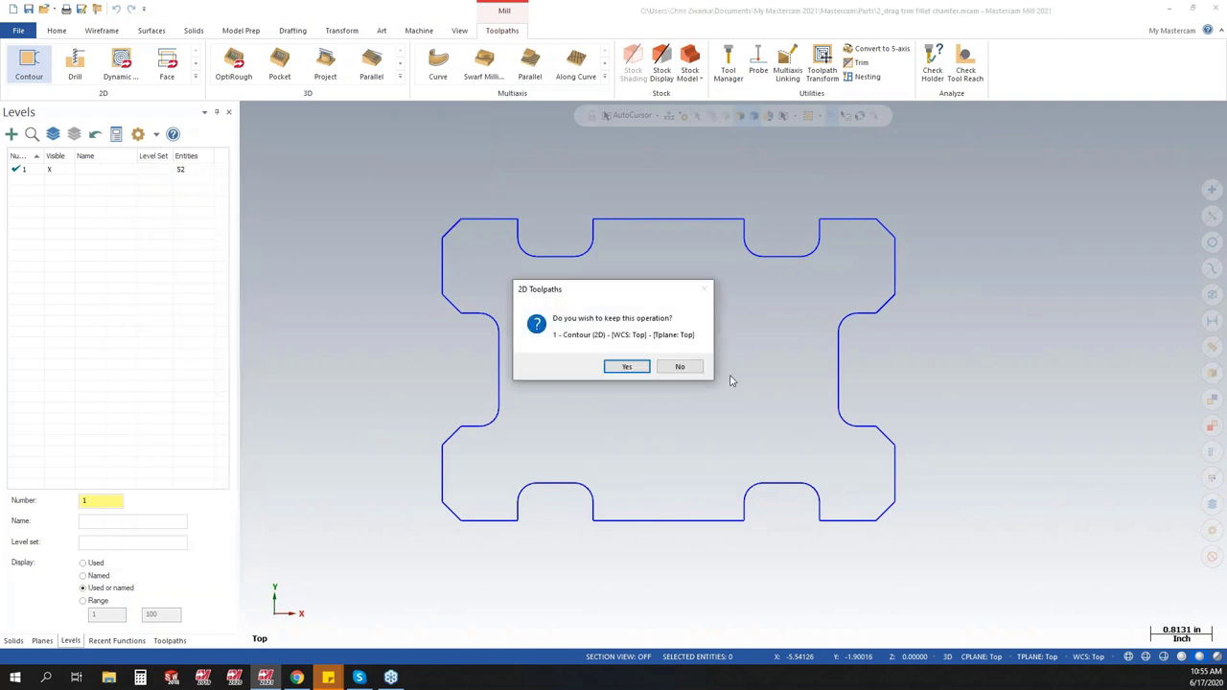
click(677, 368)
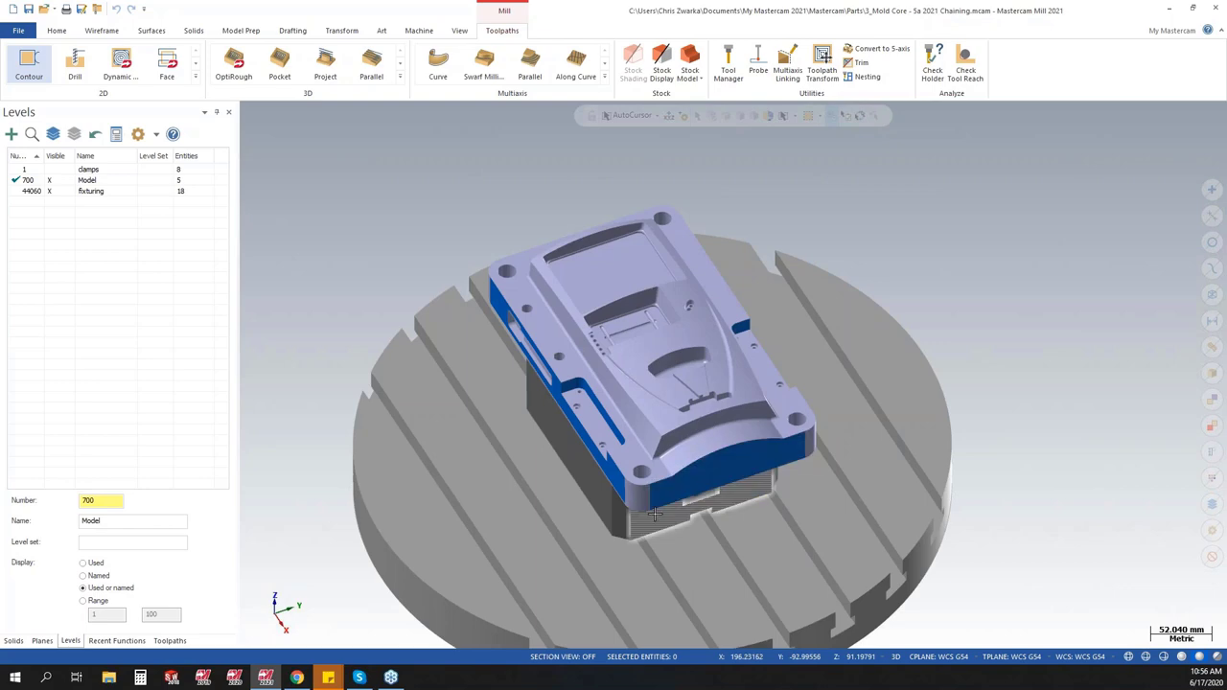
- Start a Contour toolpath on the mold core and chain the four bottom edges around its outer sides as solid edges
mouse_move(665, 481)
middle_down()
mouse_move(759, 484)
mouse_move(747, 512)
mouse_move(649, 485)
middle_up()
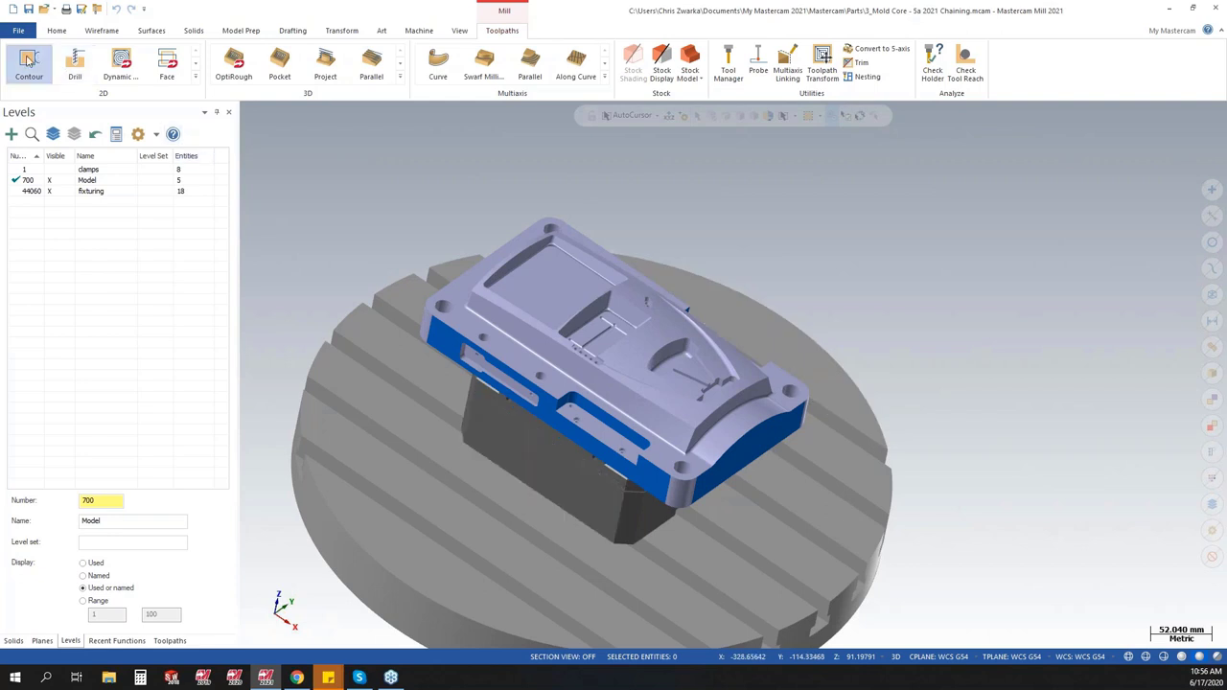
click(36, 71)
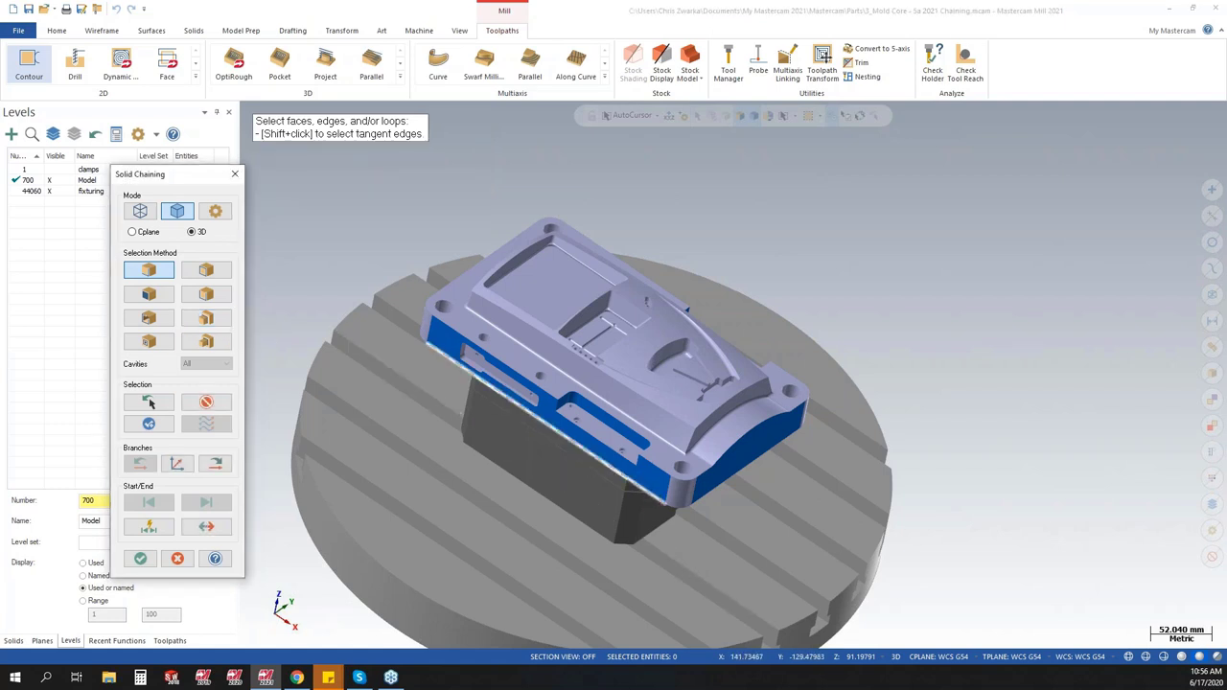
click(652, 497)
middle_drag(666, 540, 499, 484)
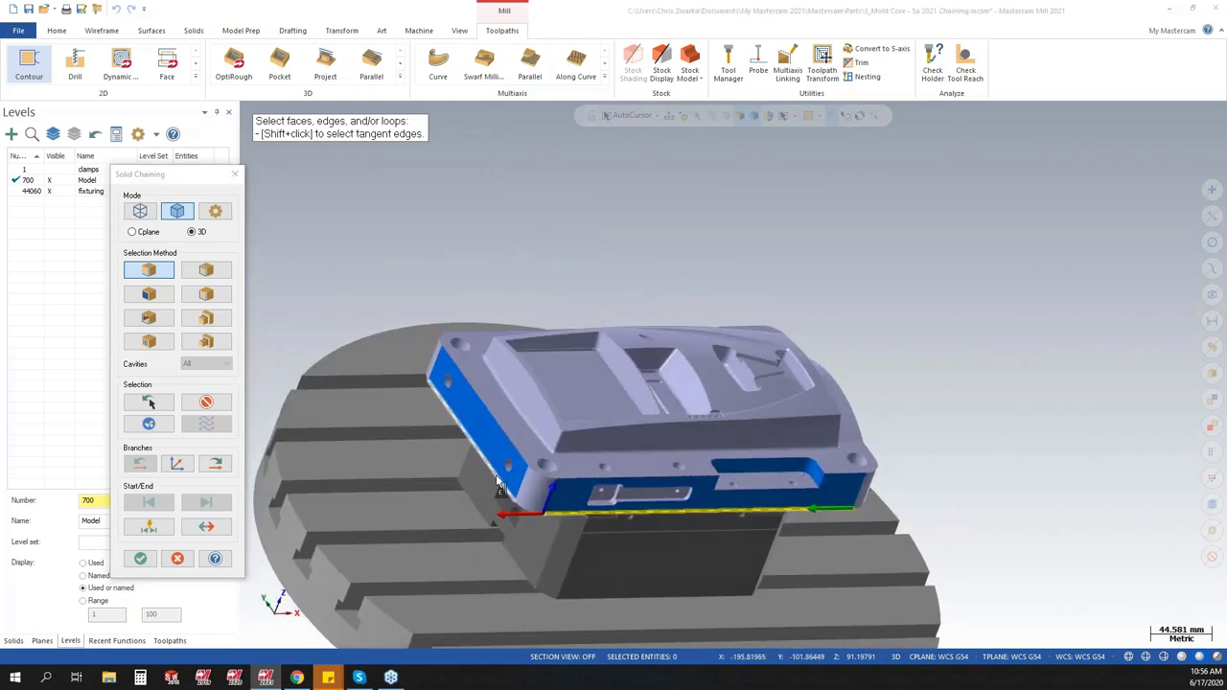
middle_drag(656, 499, 522, 451)
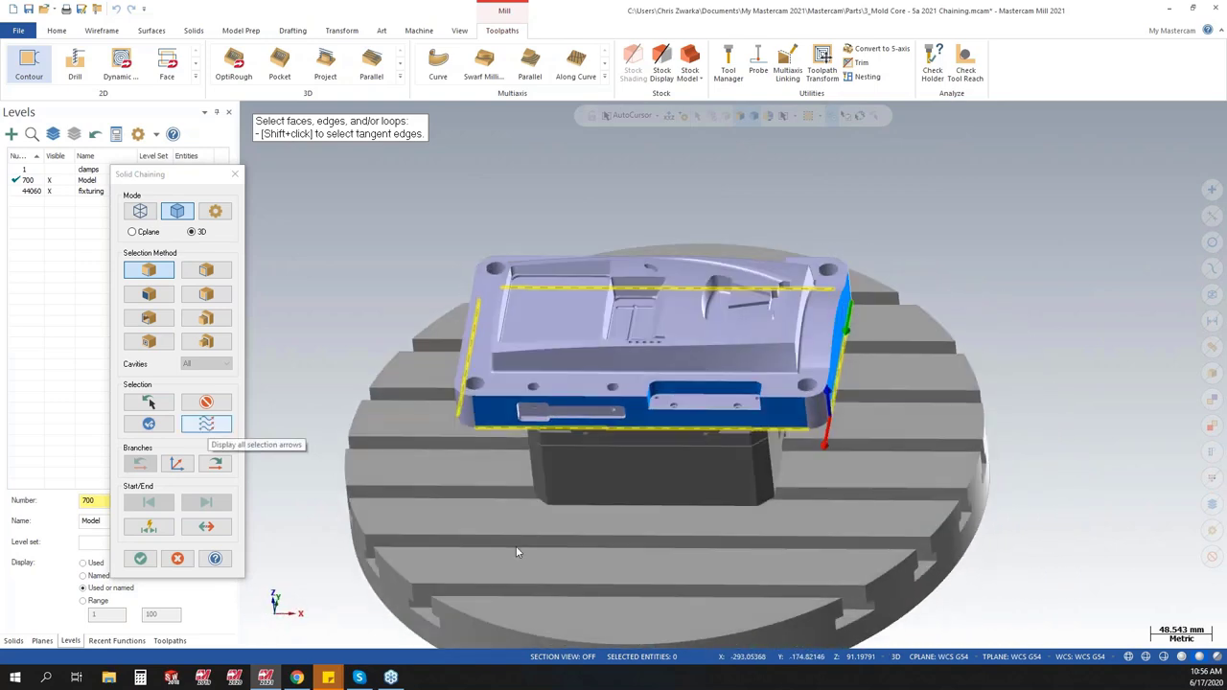
middle_drag(738, 575, 732, 550)
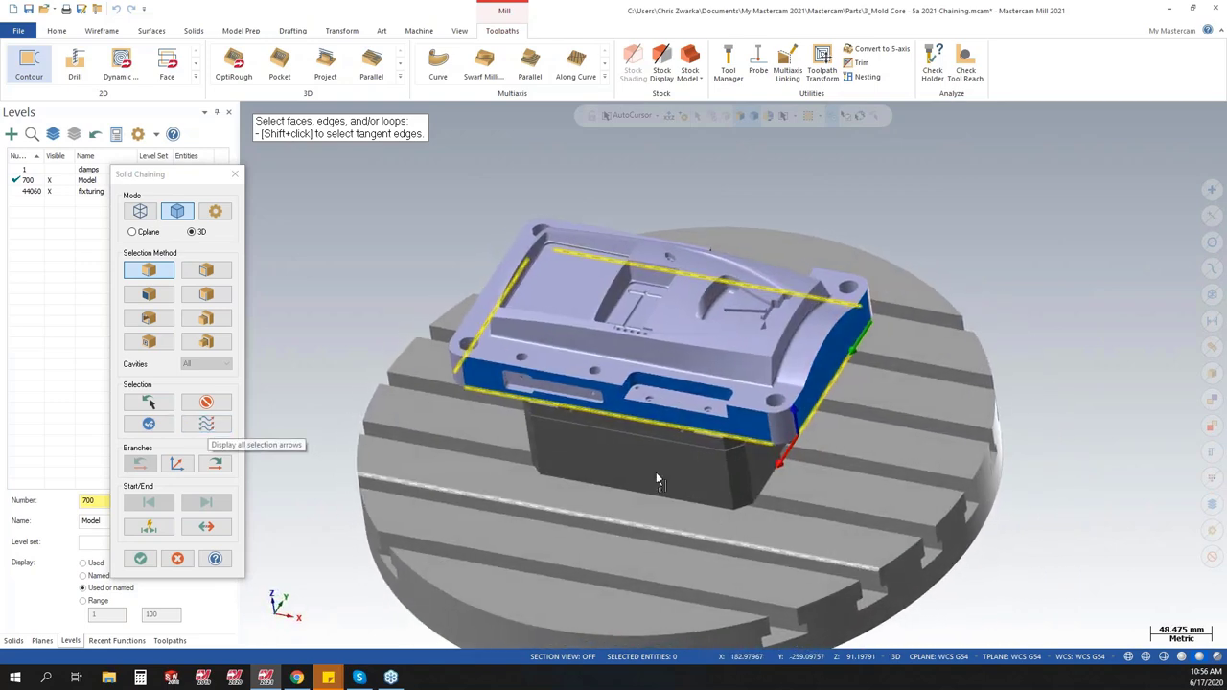
scroll(654, 468, up, 3)
middle_drag(658, 418, 656, 442)
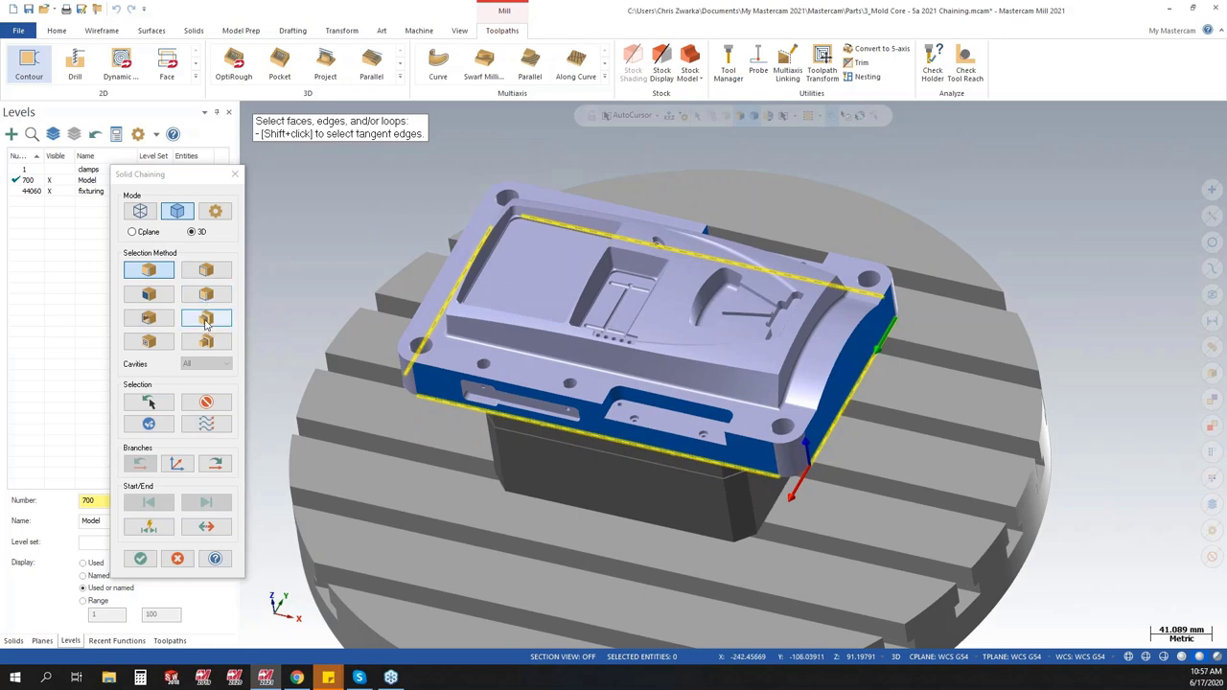
- Chain the outer shared edges of the pocket floors on both long sides of the mold core
mouse_move(207, 325)
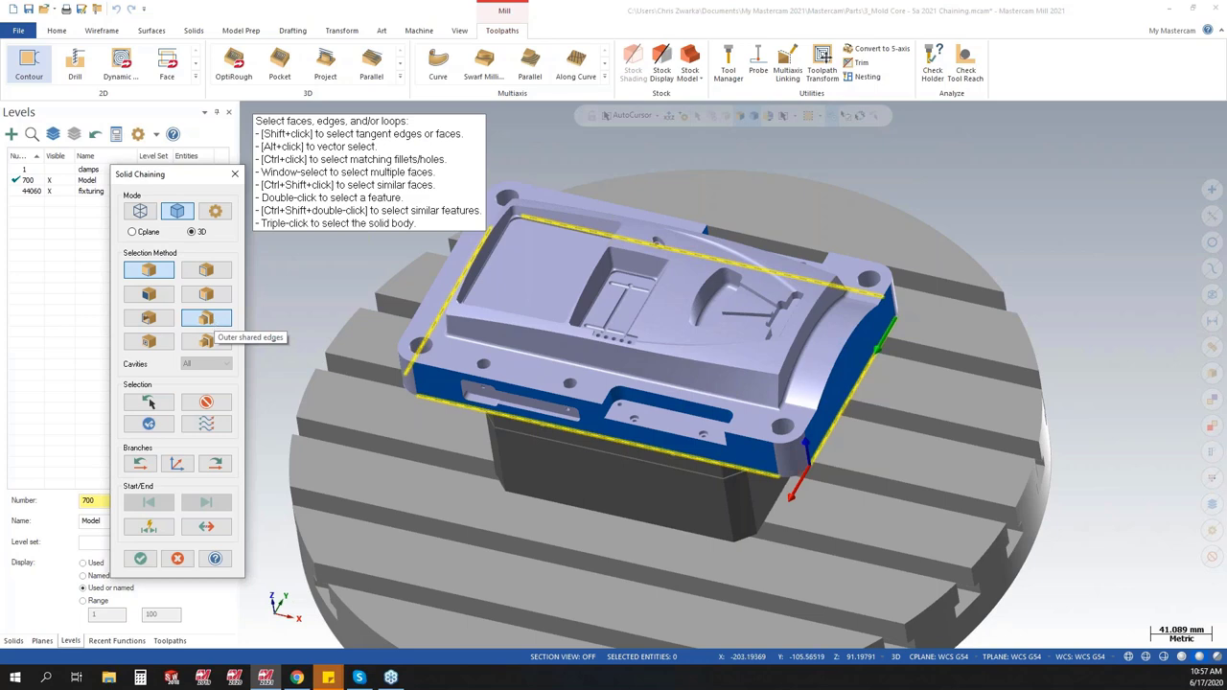
click(668, 426)
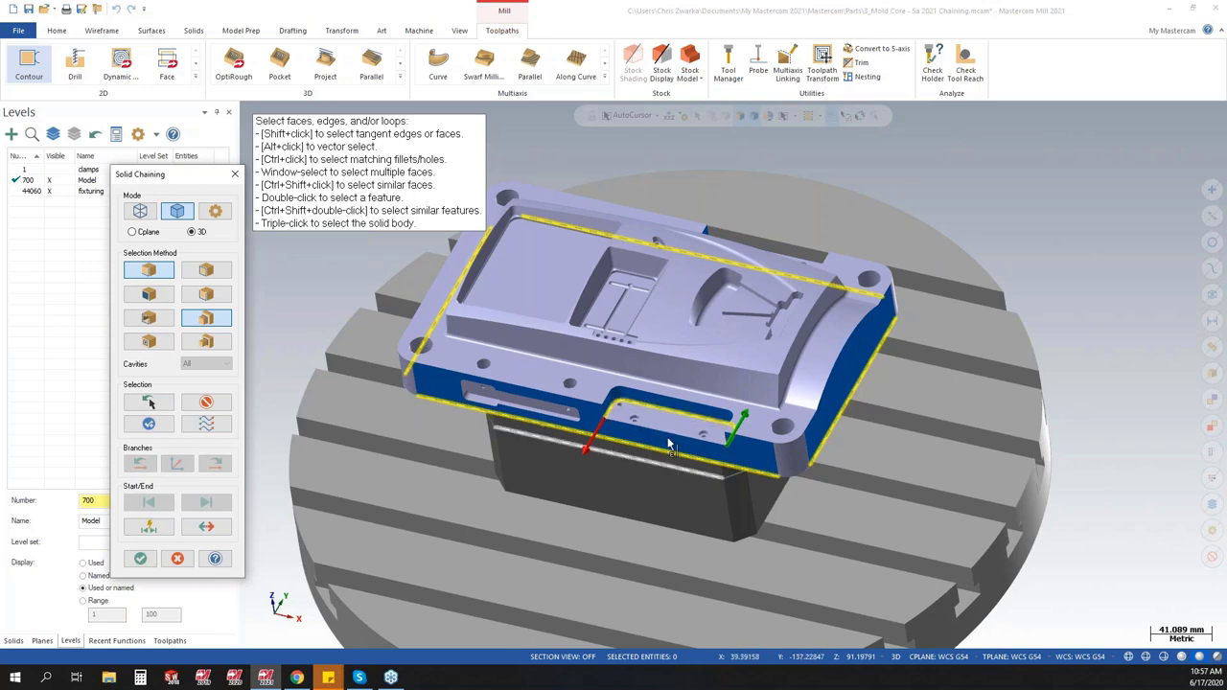
mouse_move(673, 436)
middle_down()
mouse_move(884, 518)
mouse_move(696, 441)
middle_up()
middle_drag(993, 472, 782, 301)
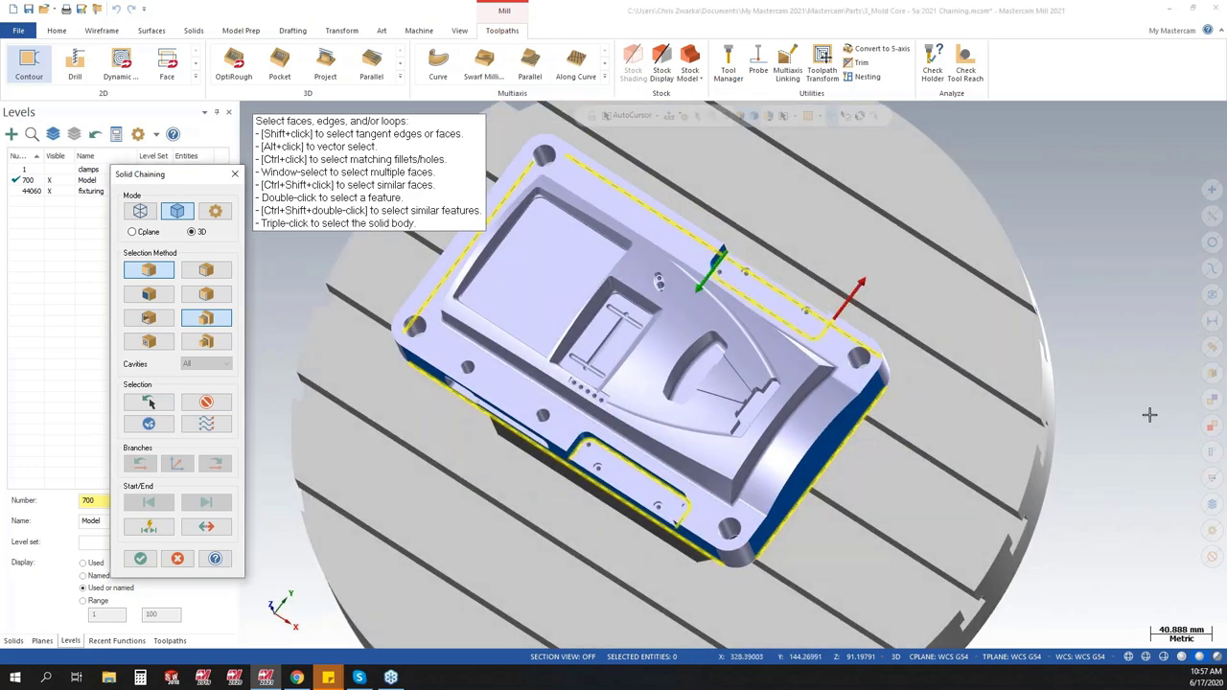
- Make the clamps level visible in an isometric view and display all selection arrows on the chains
key(alt+7)
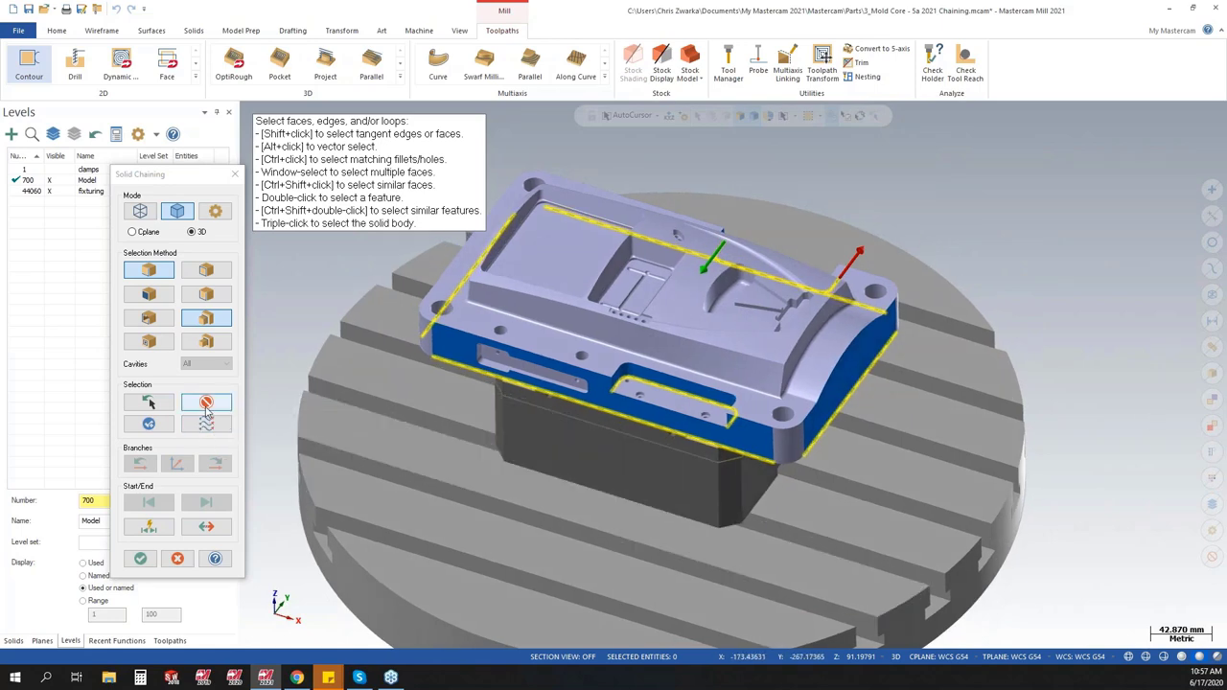
click(59, 170)
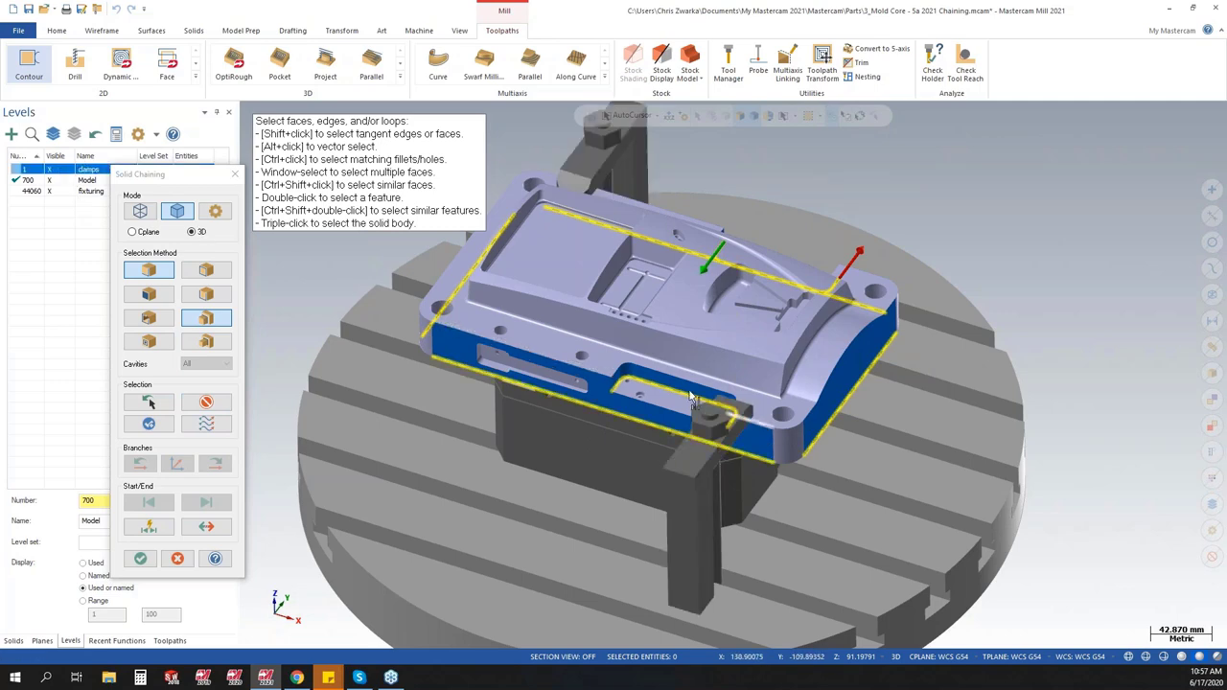
middle_drag(695, 408, 672, 389)
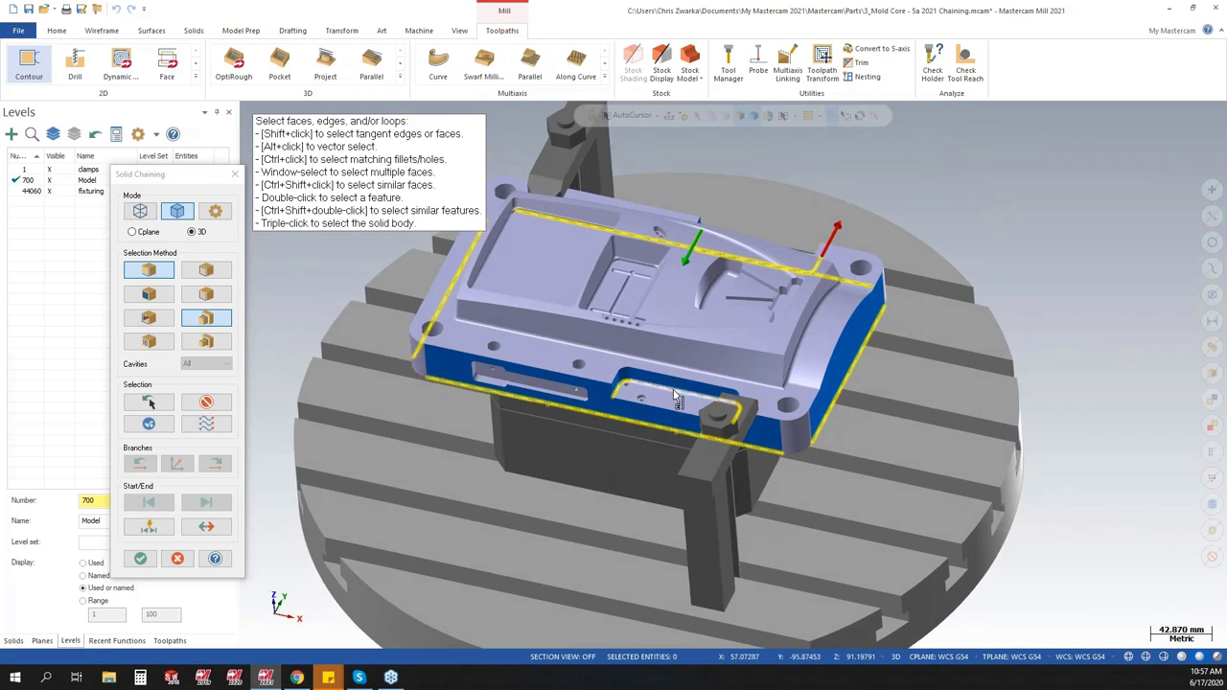
click(207, 425)
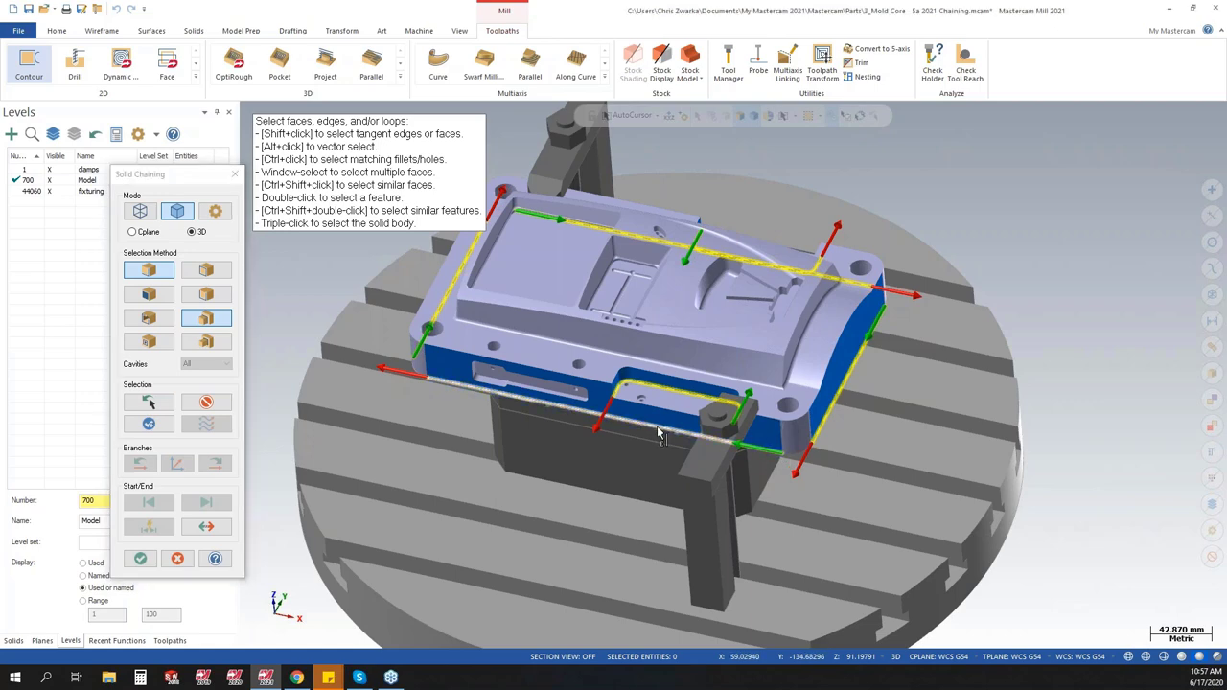
- Select the chain along the front bottom edge and dynamically move its start point along the edge past the front clamp
click(781, 452)
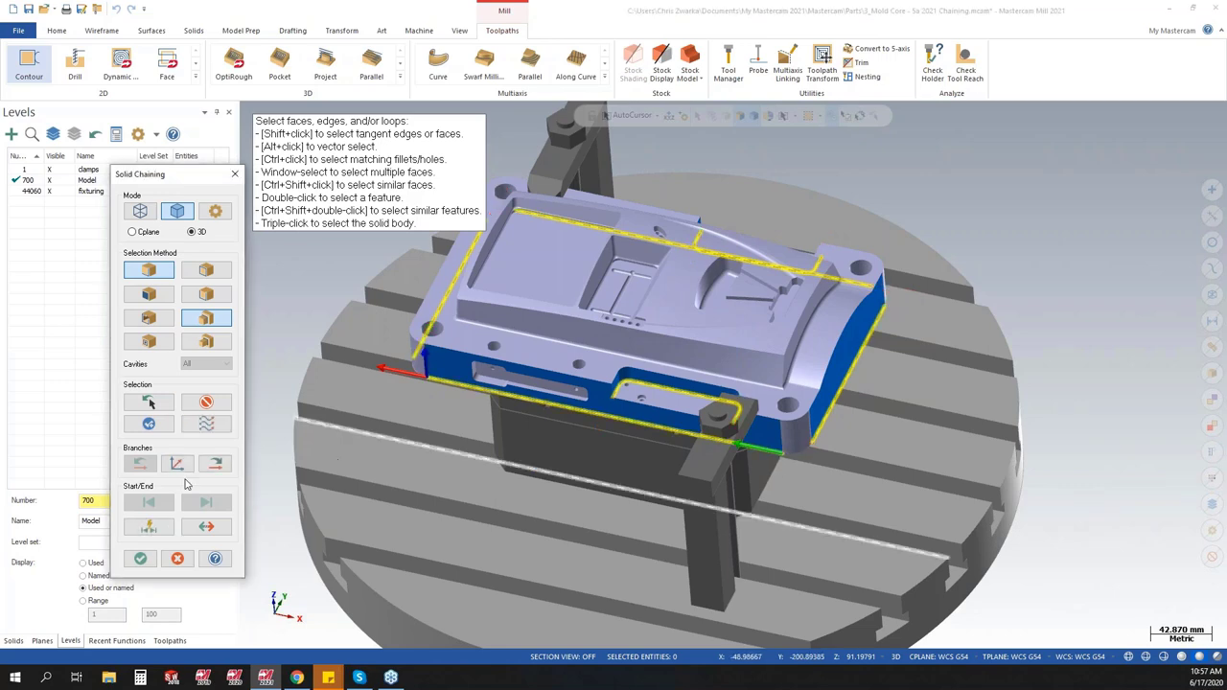
click(150, 528)
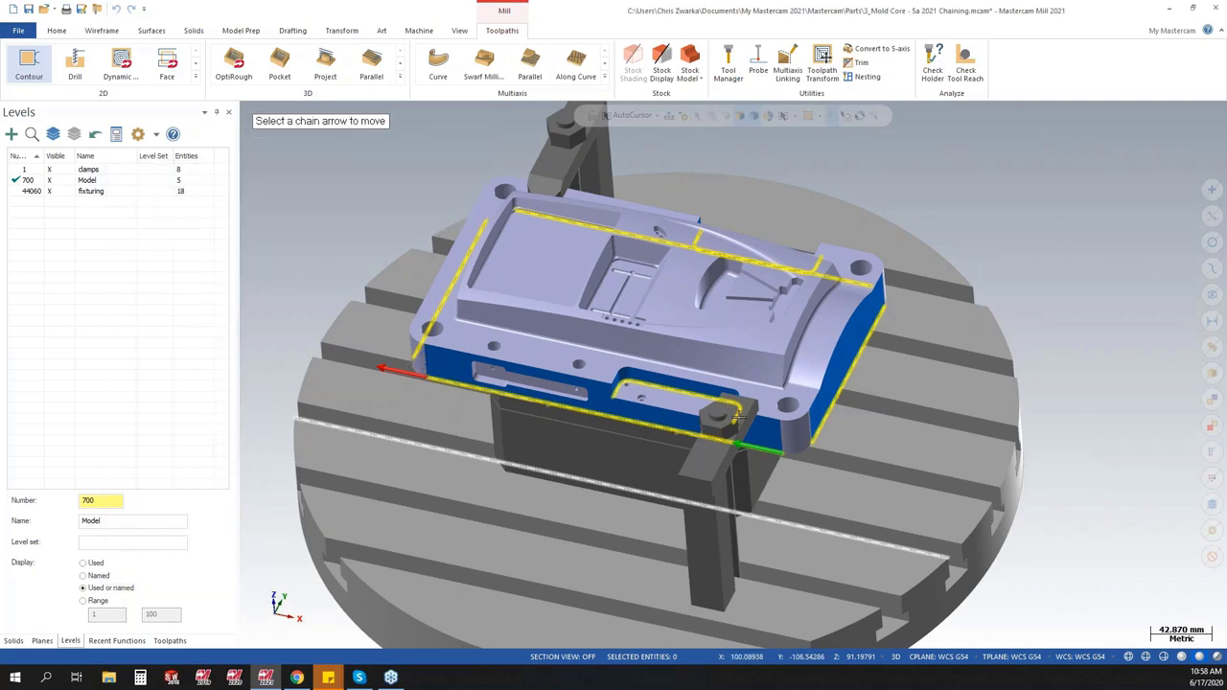
click(762, 448)
click(764, 451)
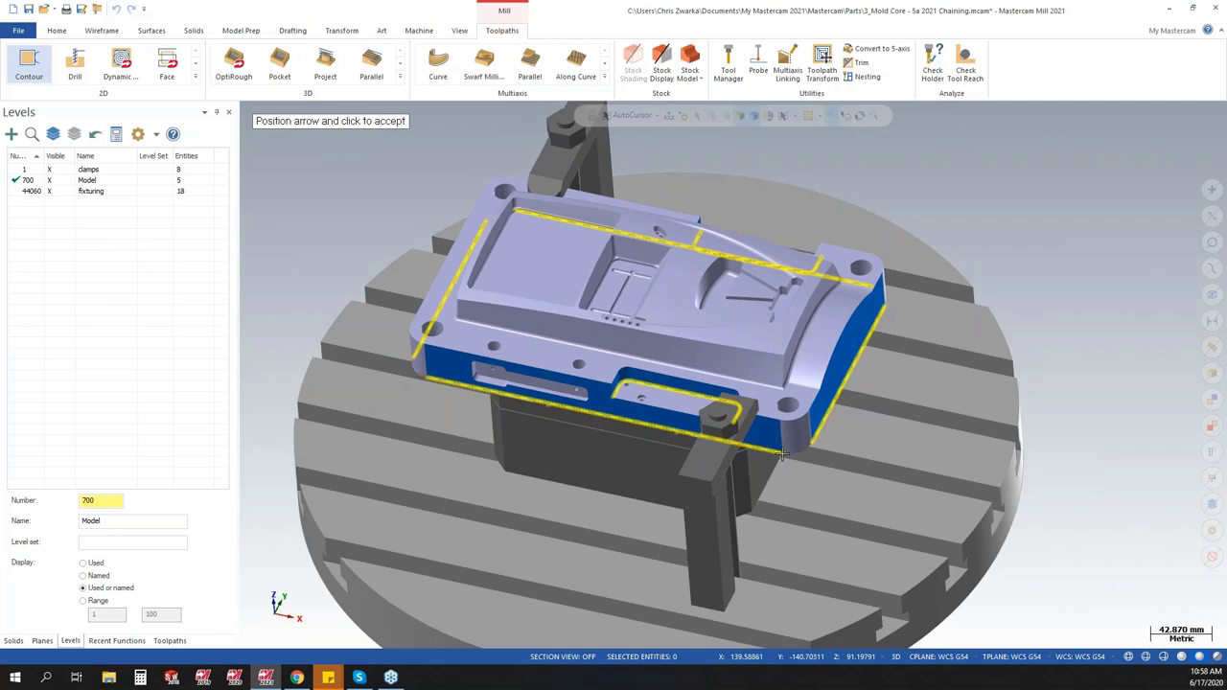
click(681, 433)
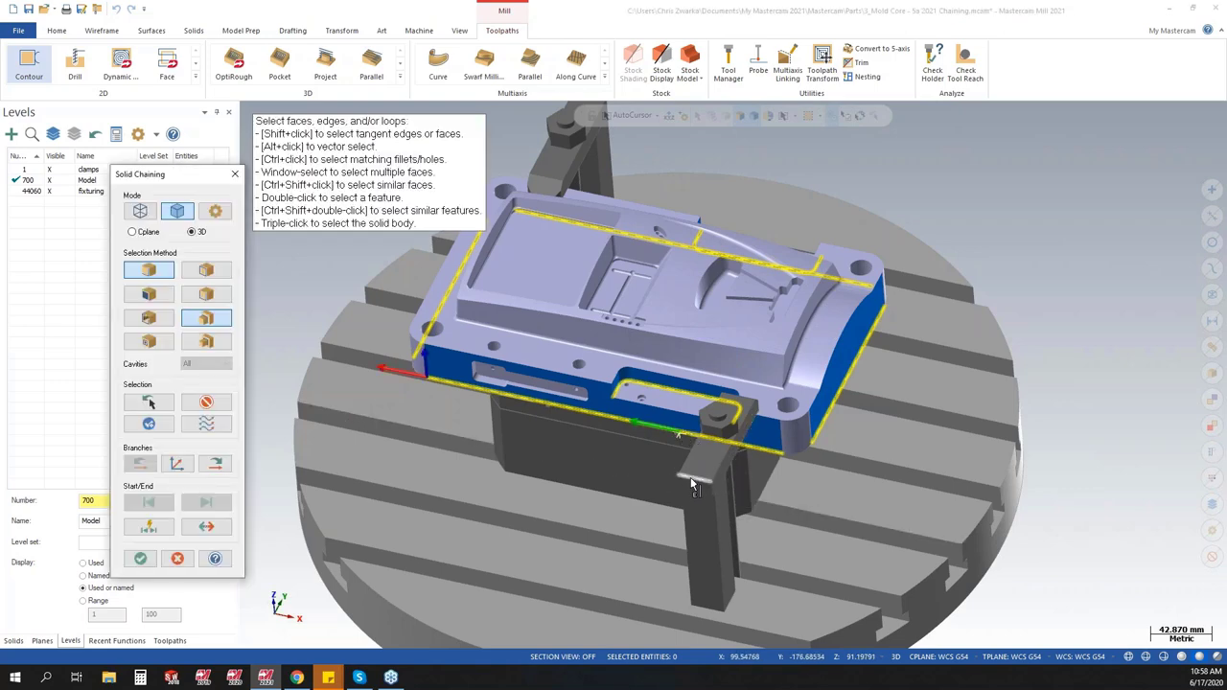
middle_drag(690, 478, 671, 494)
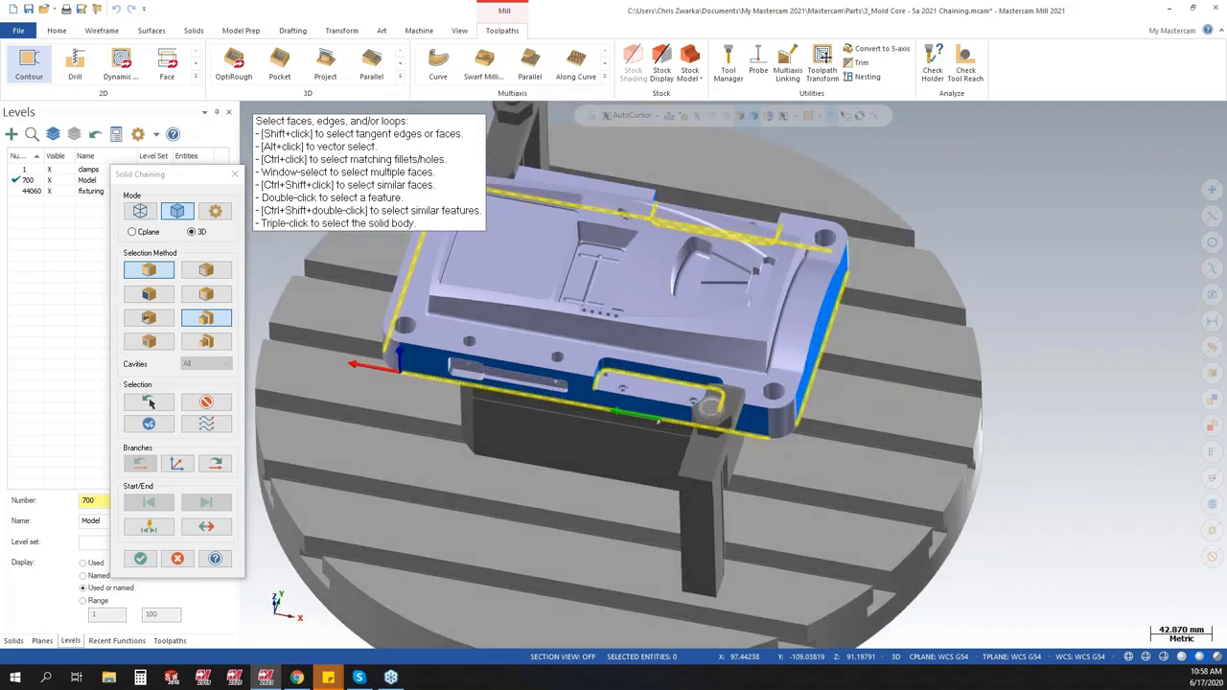
- Select the pocket floor chain beside the front clamp and dynamically move its end point back along the edge, clear of the clamp
click(207, 427)
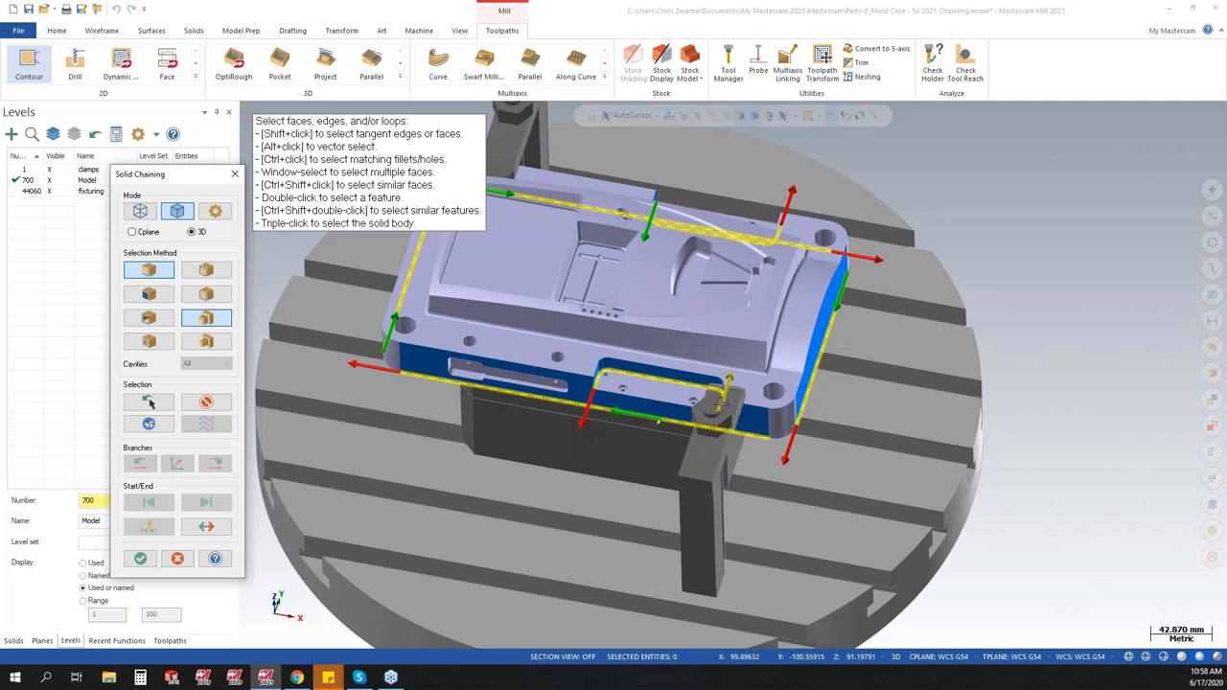
click(207, 426)
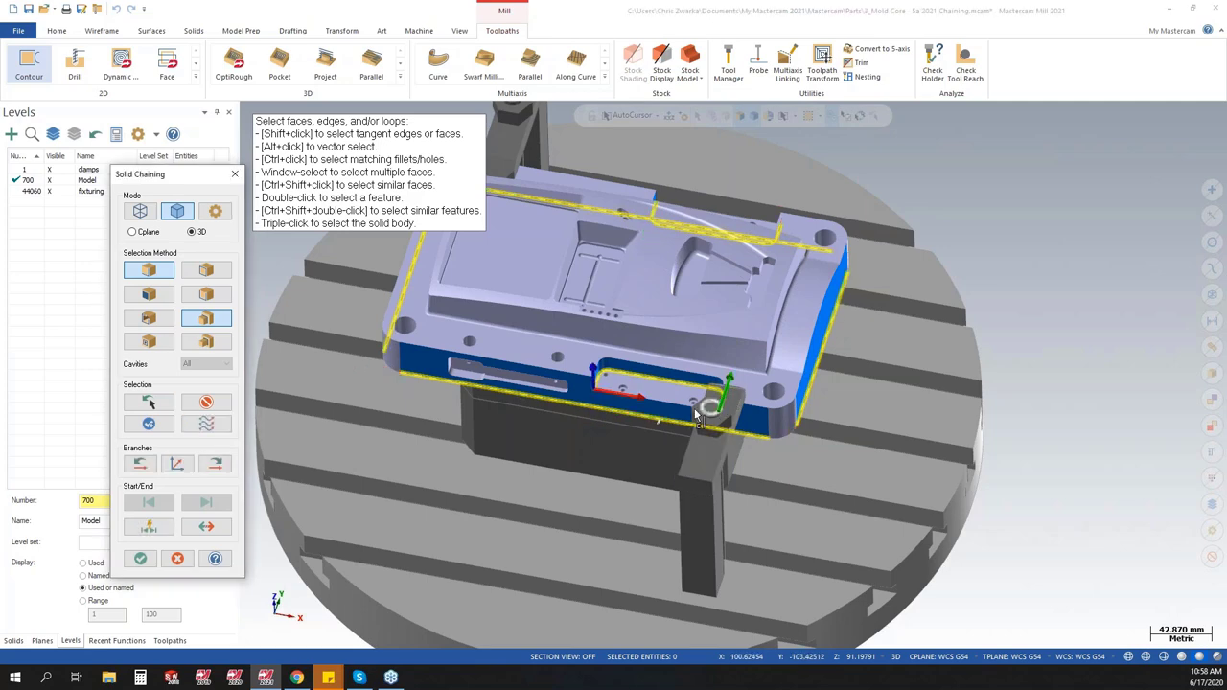
click(163, 532)
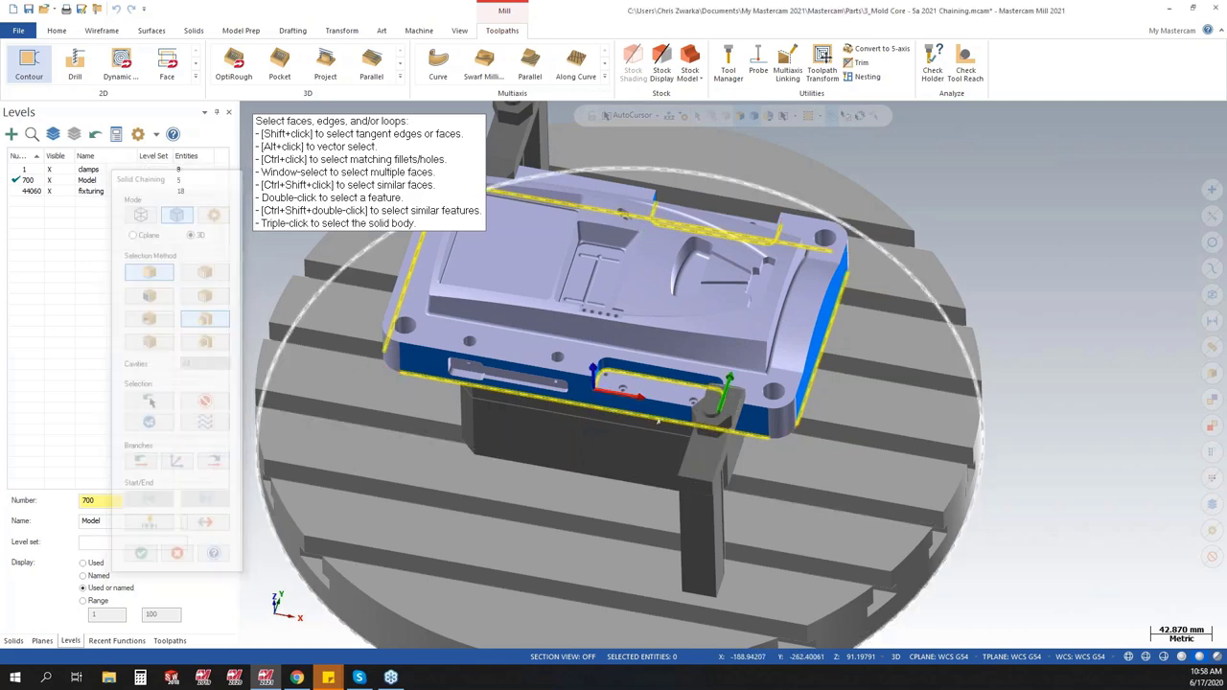
click(723, 393)
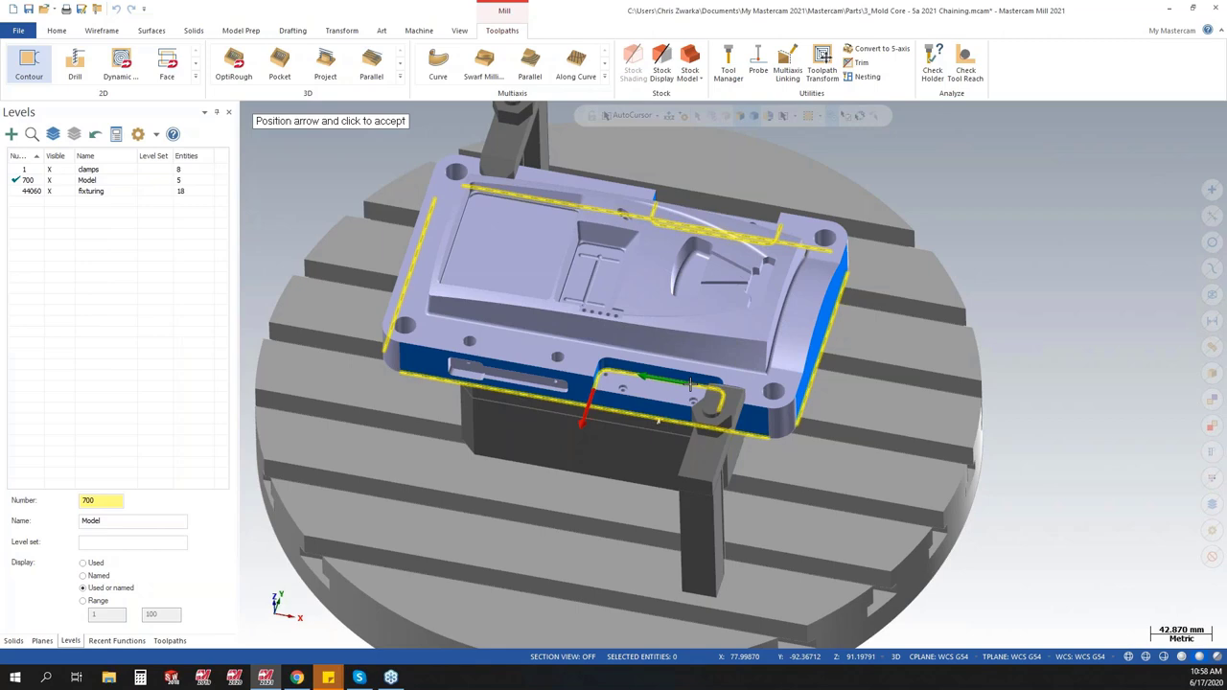
click(691, 383)
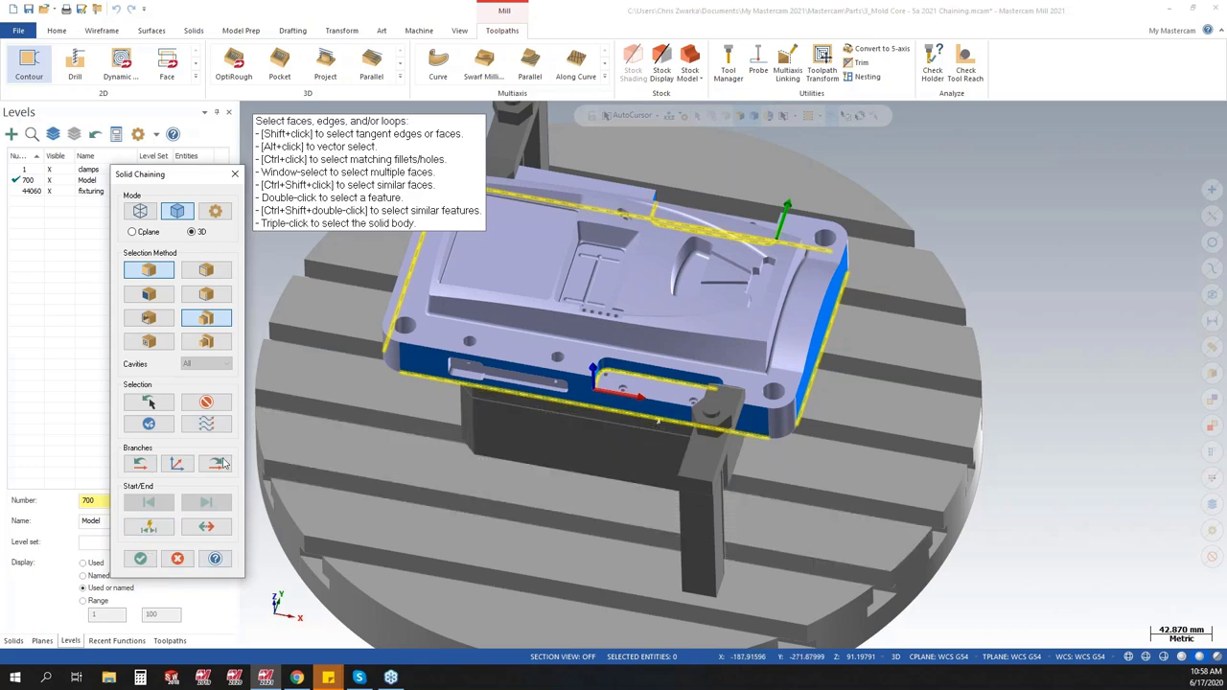
- Cancel the chaining, discard the Contour operation and open the part file 5_Boneplate - Bounding Box.mcam
click(178, 560)
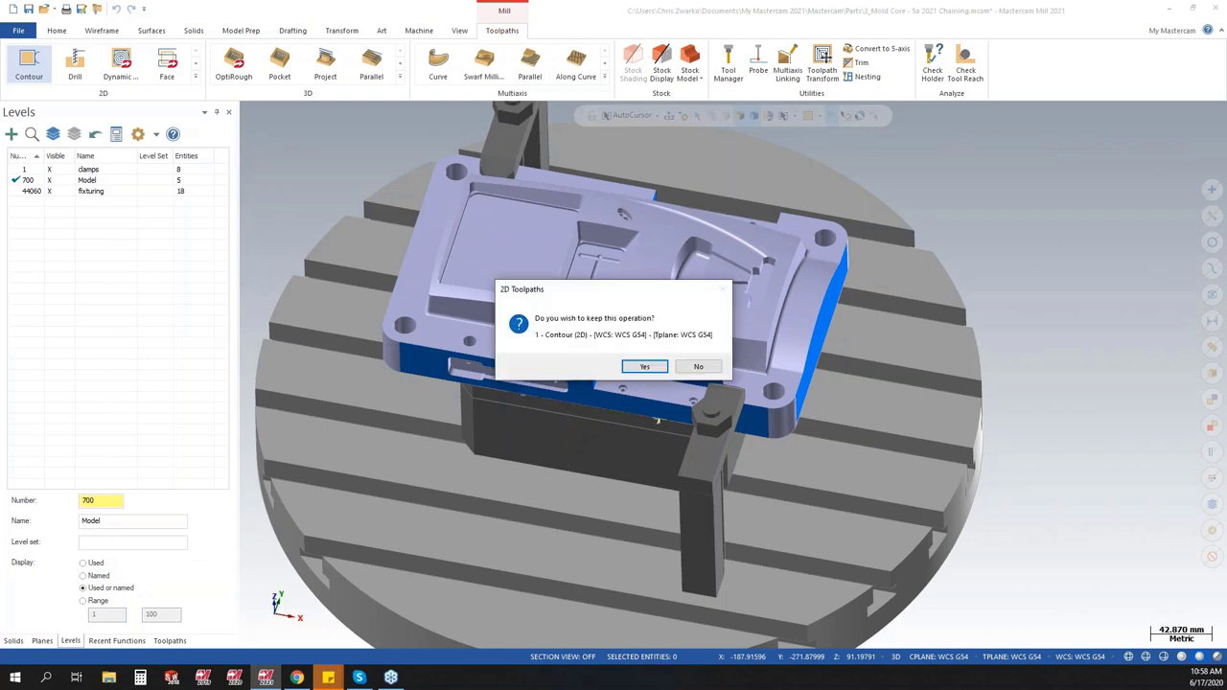
click(697, 369)
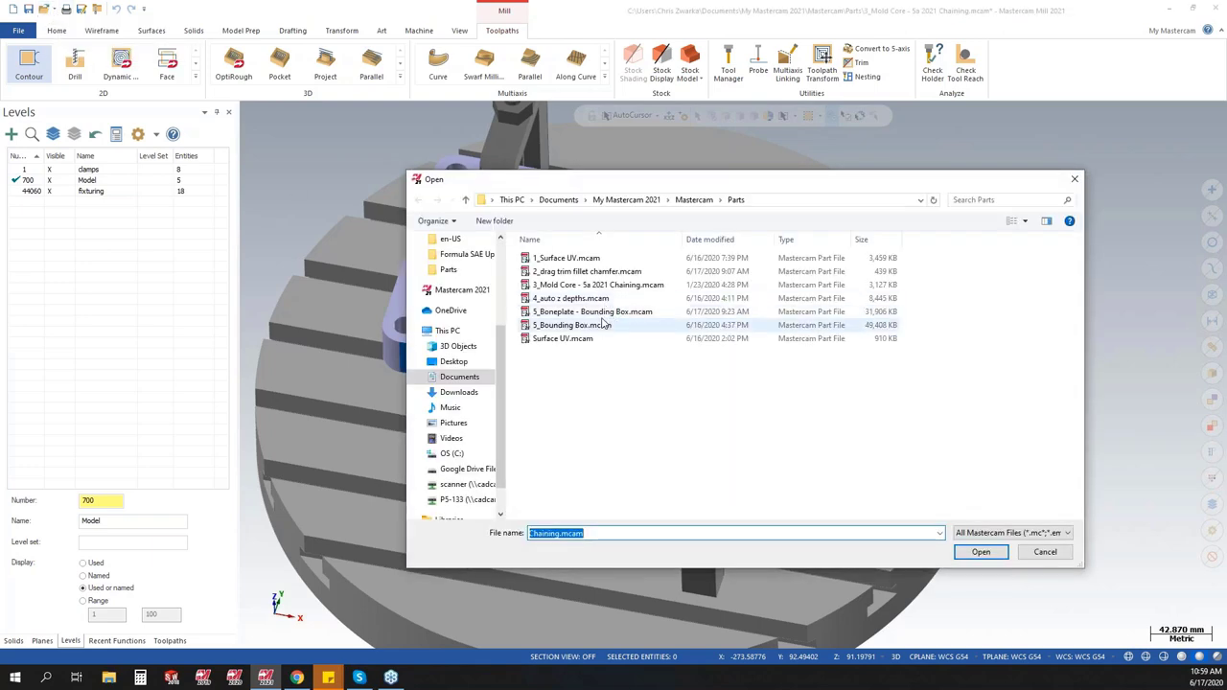
double_click(577, 312)
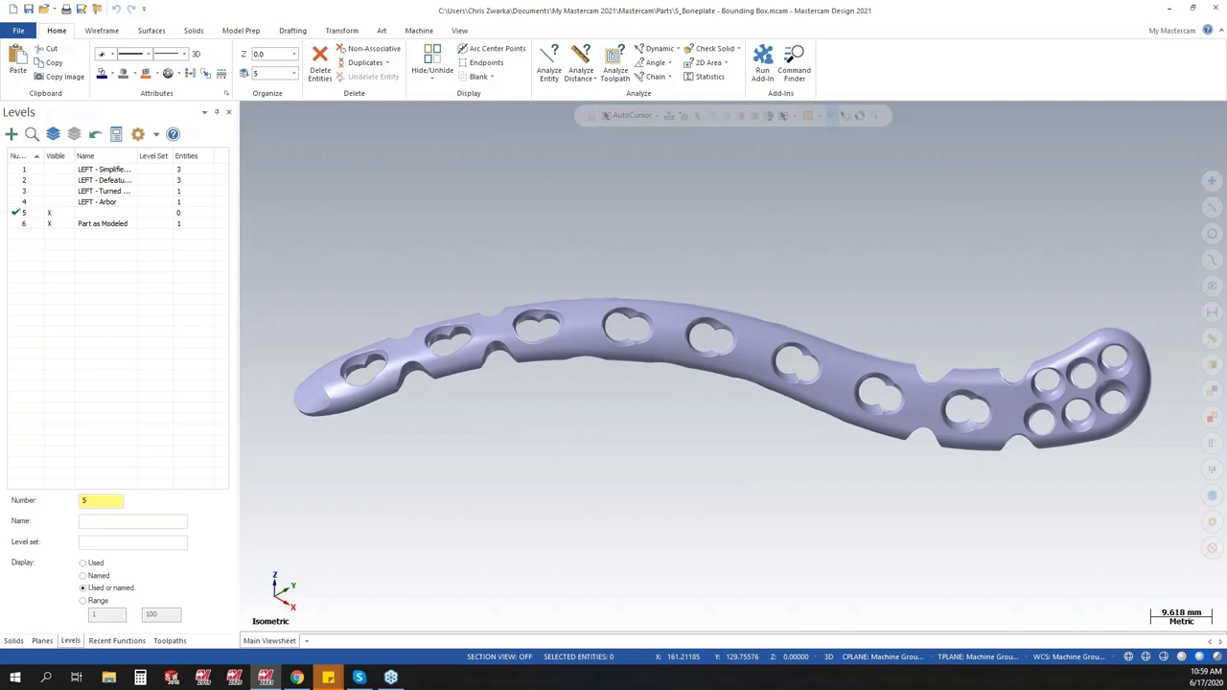
- Start a cylindrical Bounding Box around the bone plate solid
right_click(740, 266)
click(772, 336)
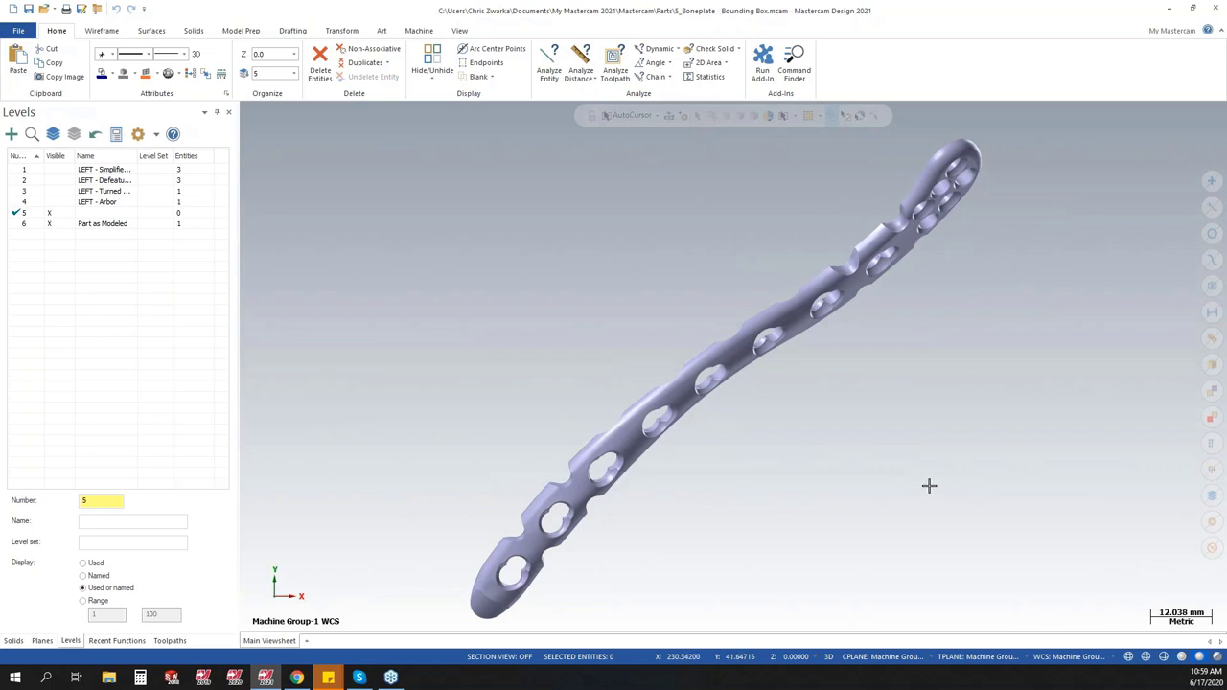
right_click(789, 408)
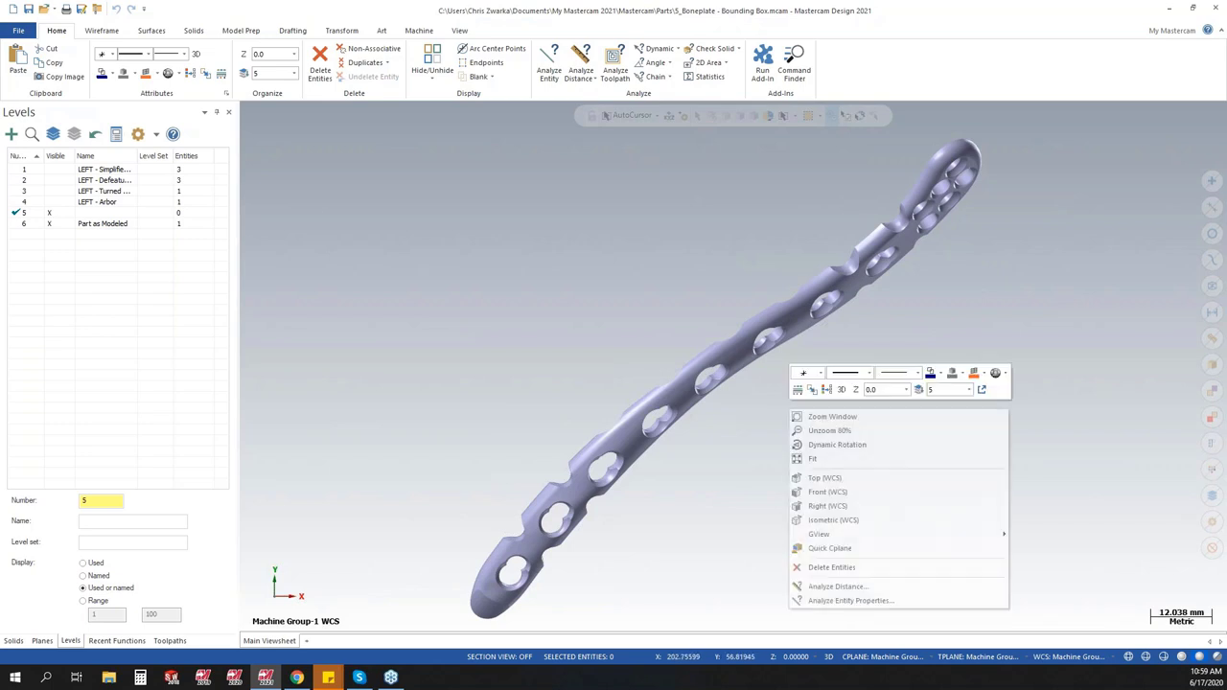
click(834, 519)
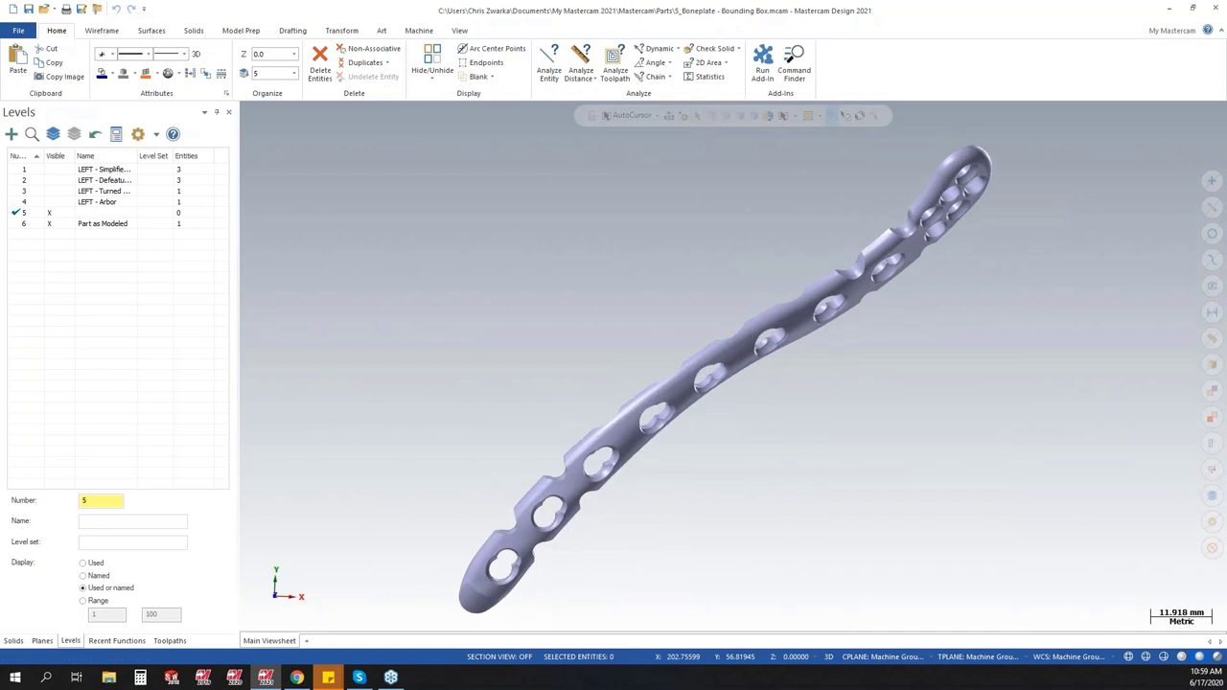
click(102, 29)
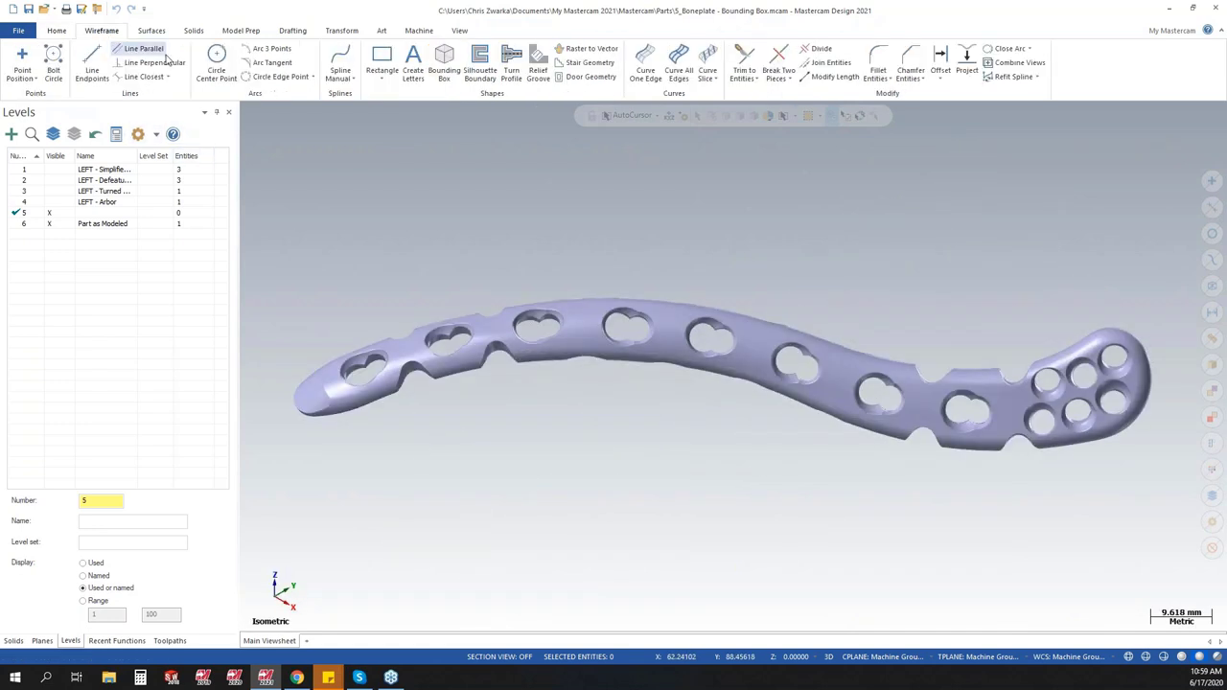
click(445, 64)
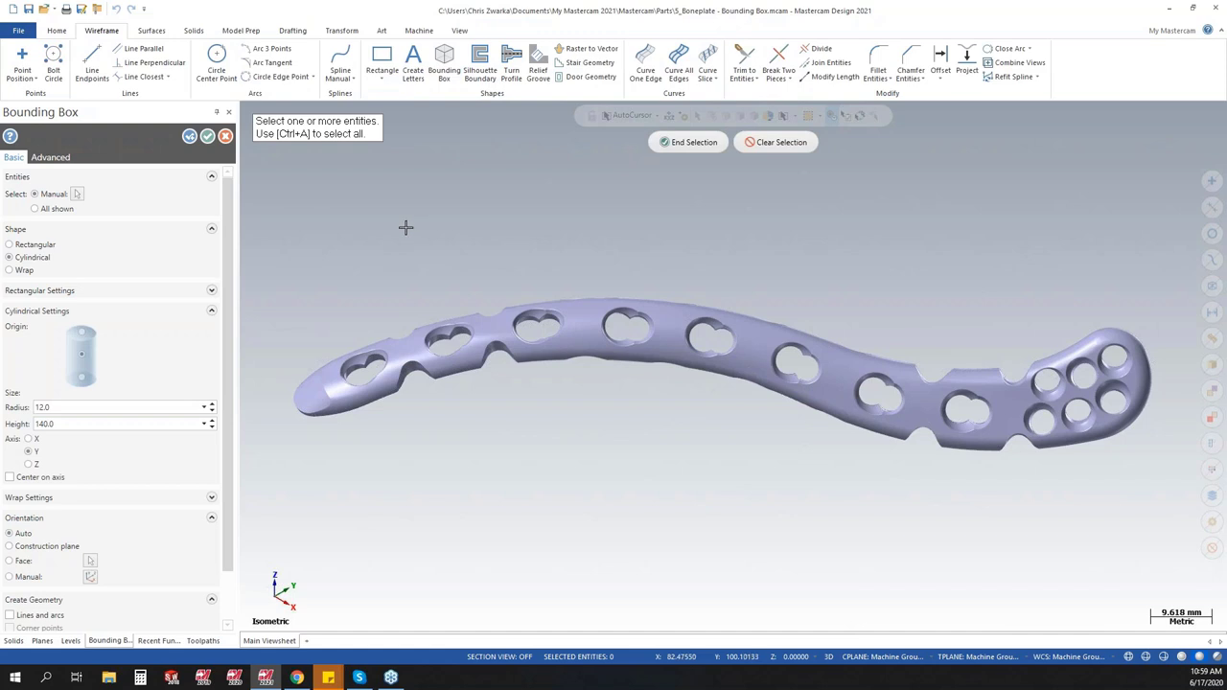
click(654, 340)
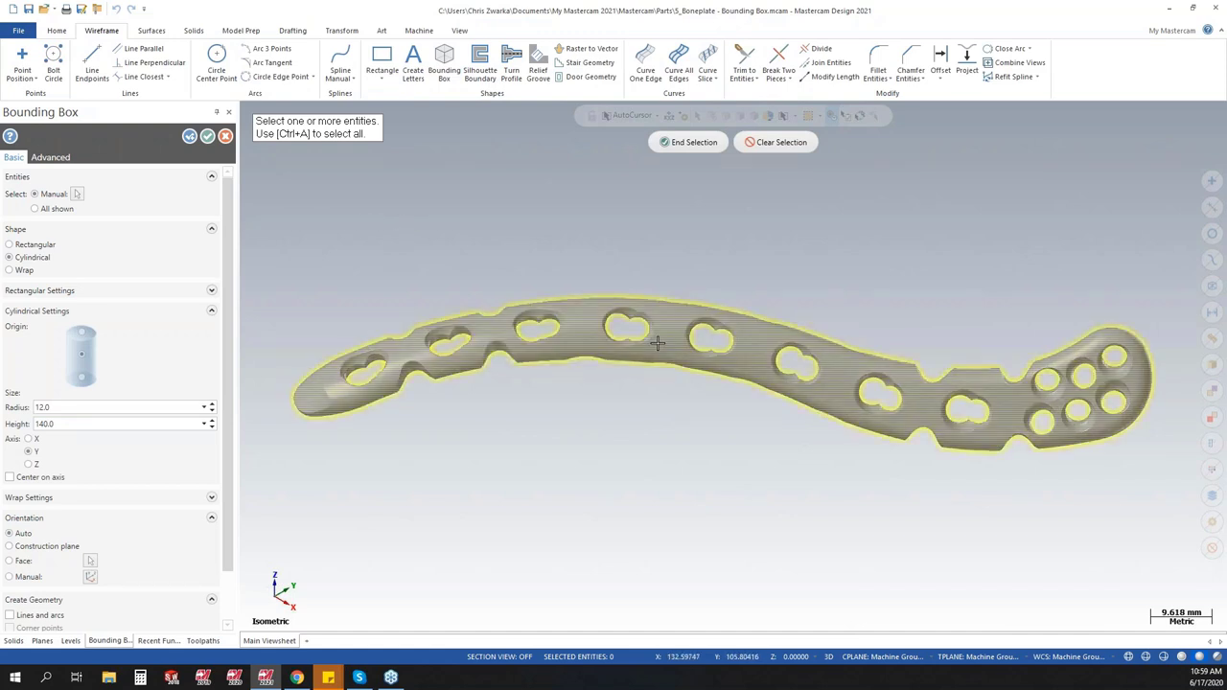
key(Return)
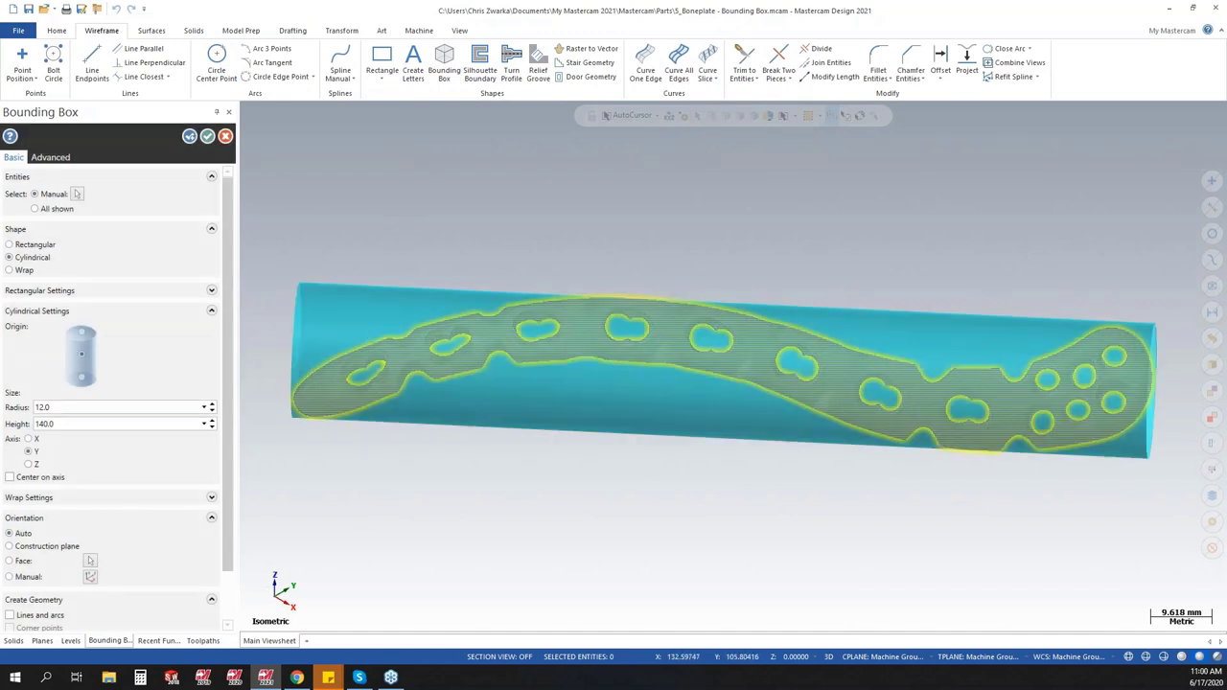
- Try orienting the bounding cylinder to the construction plane with its axis along X
click(16, 545)
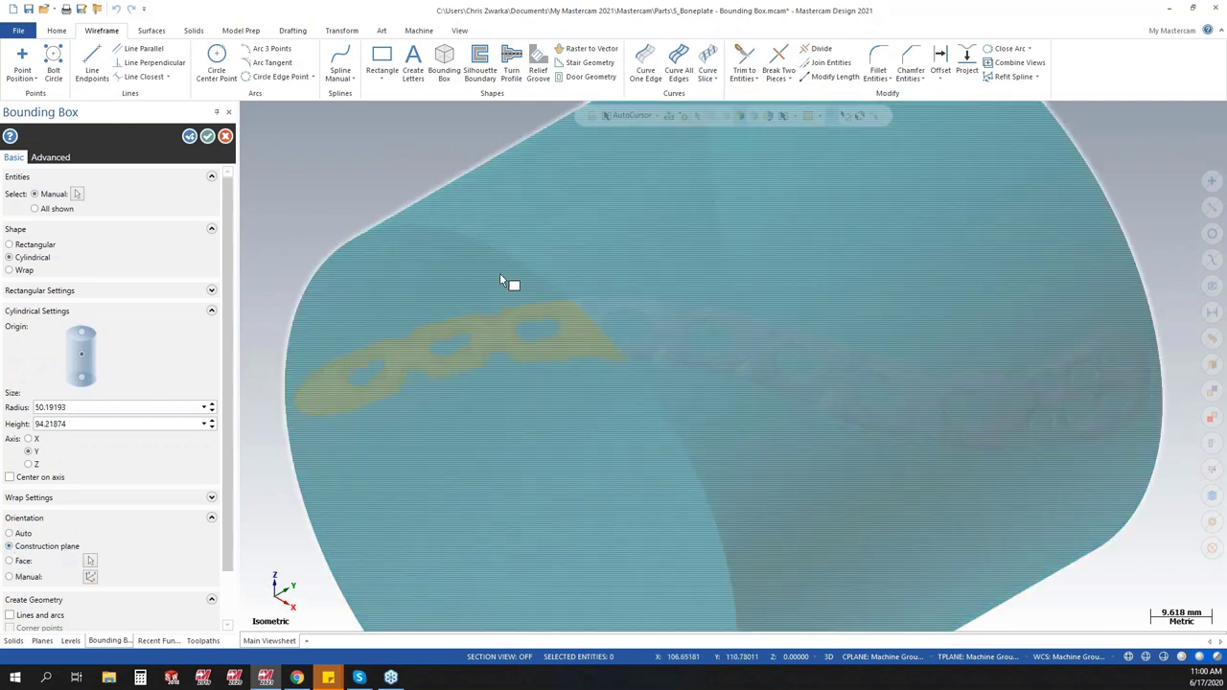
key(Up)
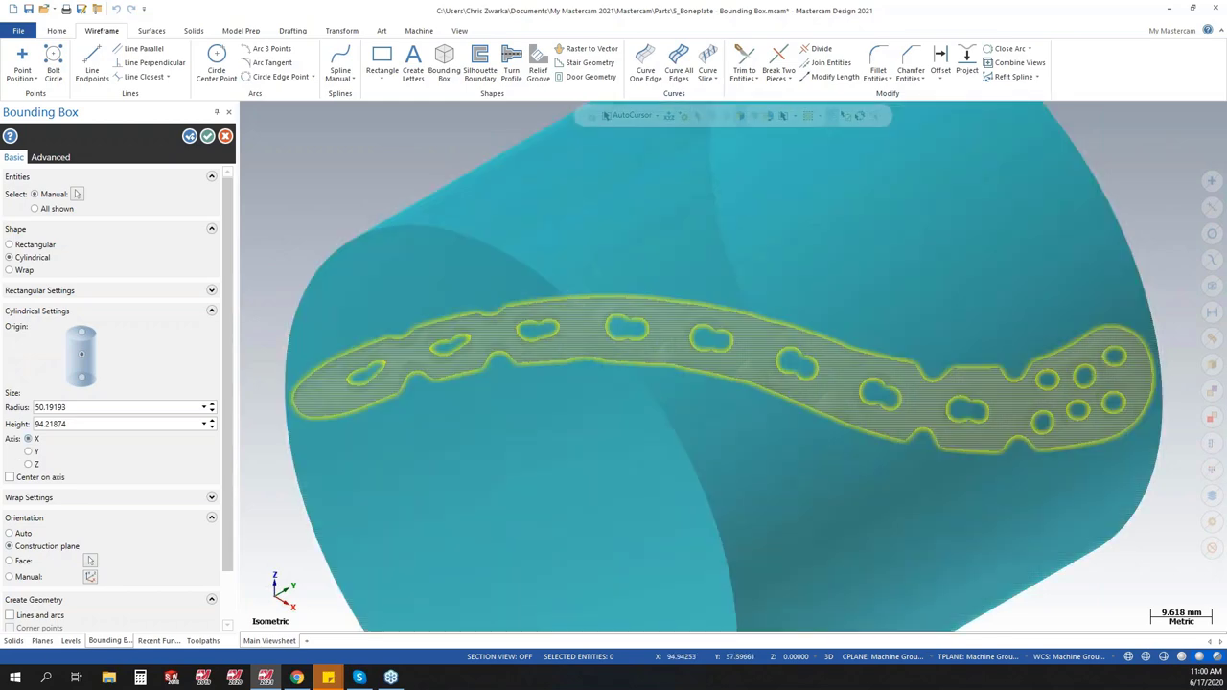
scroll(677, 355, down, 2)
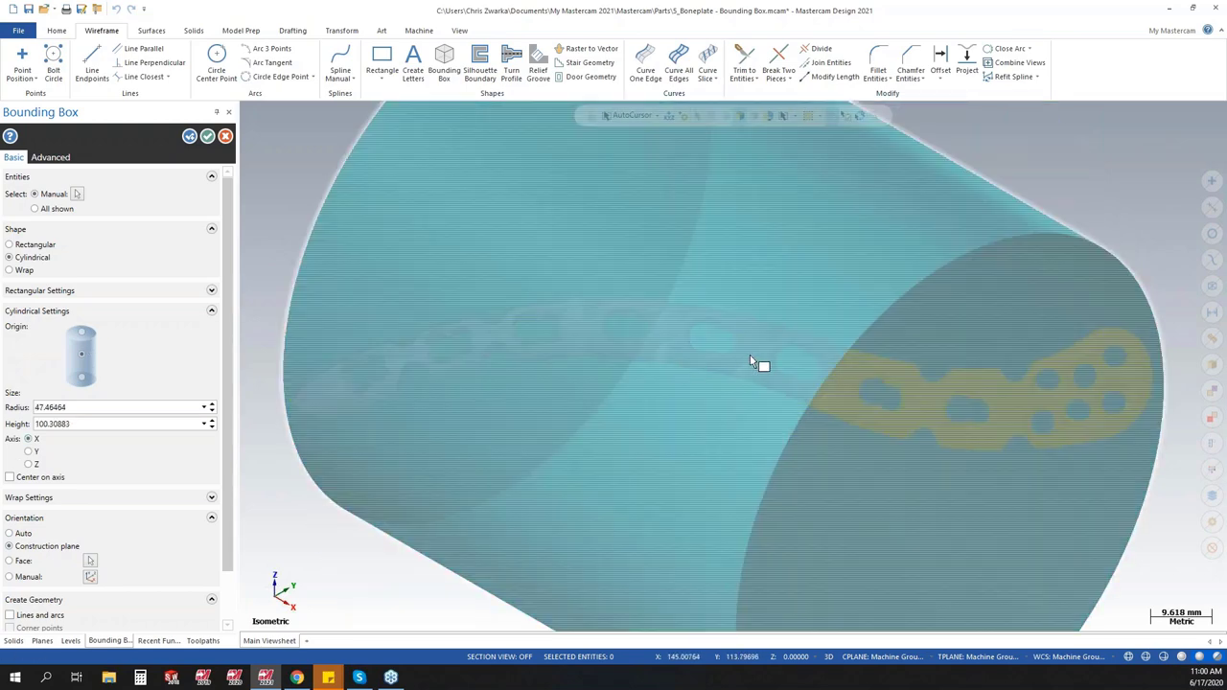
scroll(750, 354, down, 3)
middle_drag(618, 413, 585, 422)
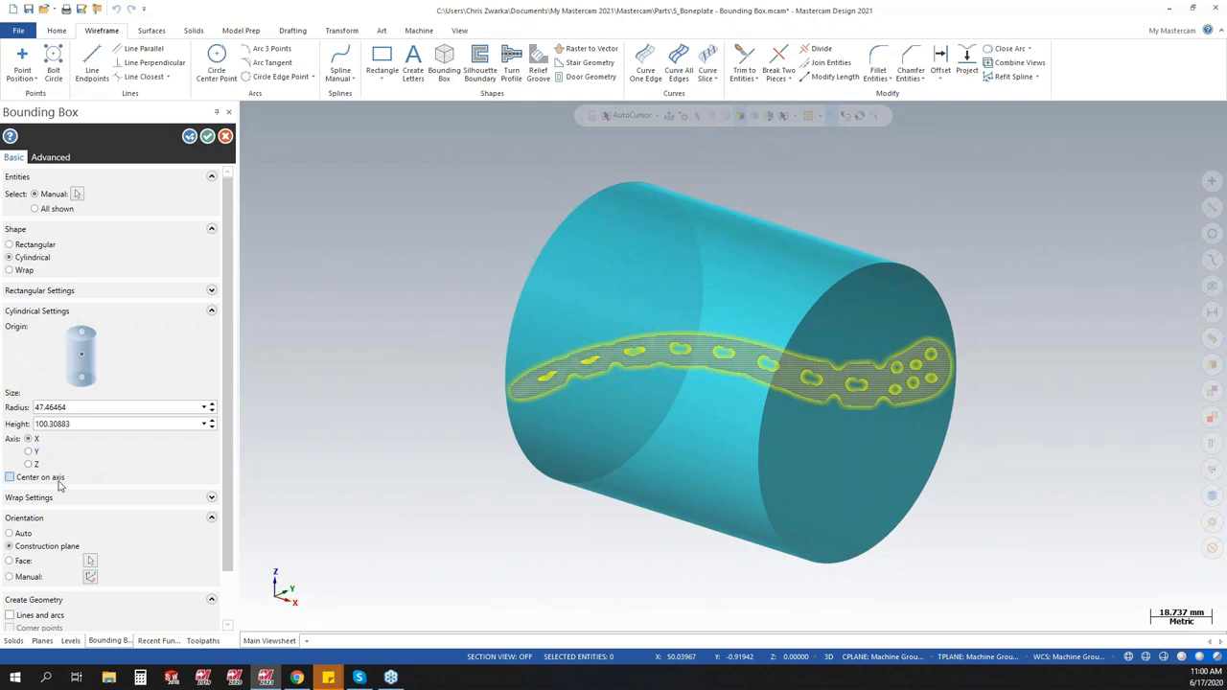
- Orient the bounding cylinder automatically with its axis set to Y
click(9, 534)
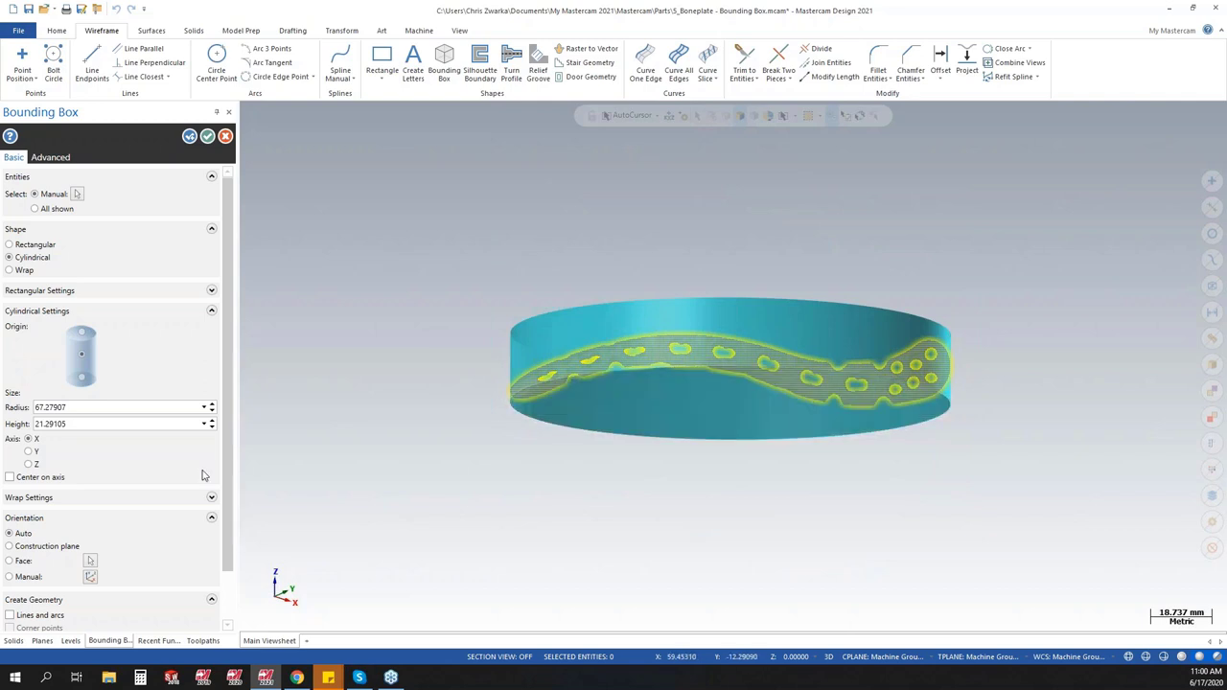
click(35, 453)
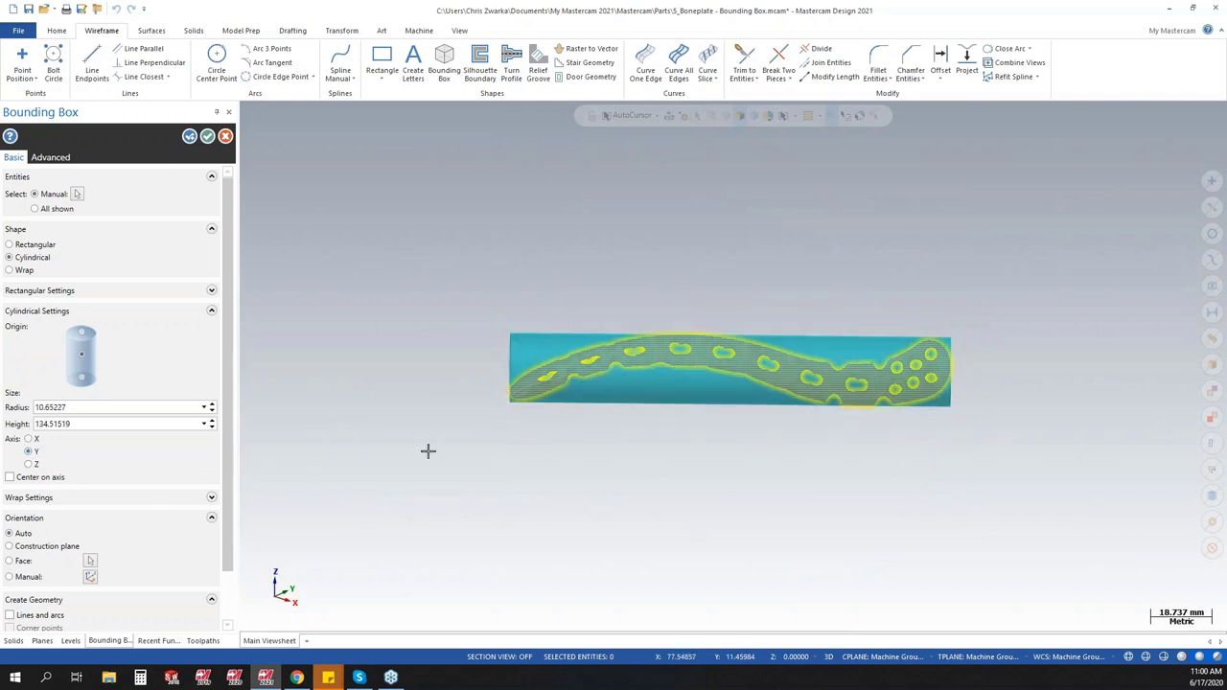
middle_drag(747, 477, 282, 458)
- Set the bounding cylinder's radius to 12 mm and its height to 140 mm
double_click(87, 407)
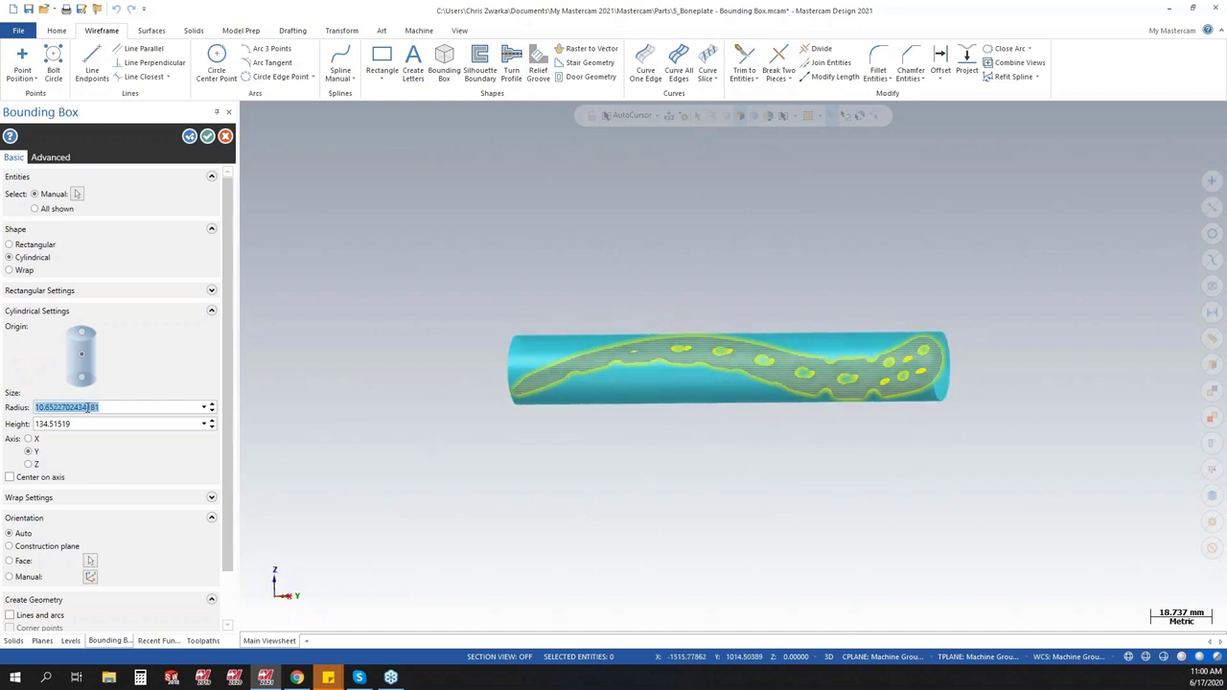
text(13)
key(Tab)
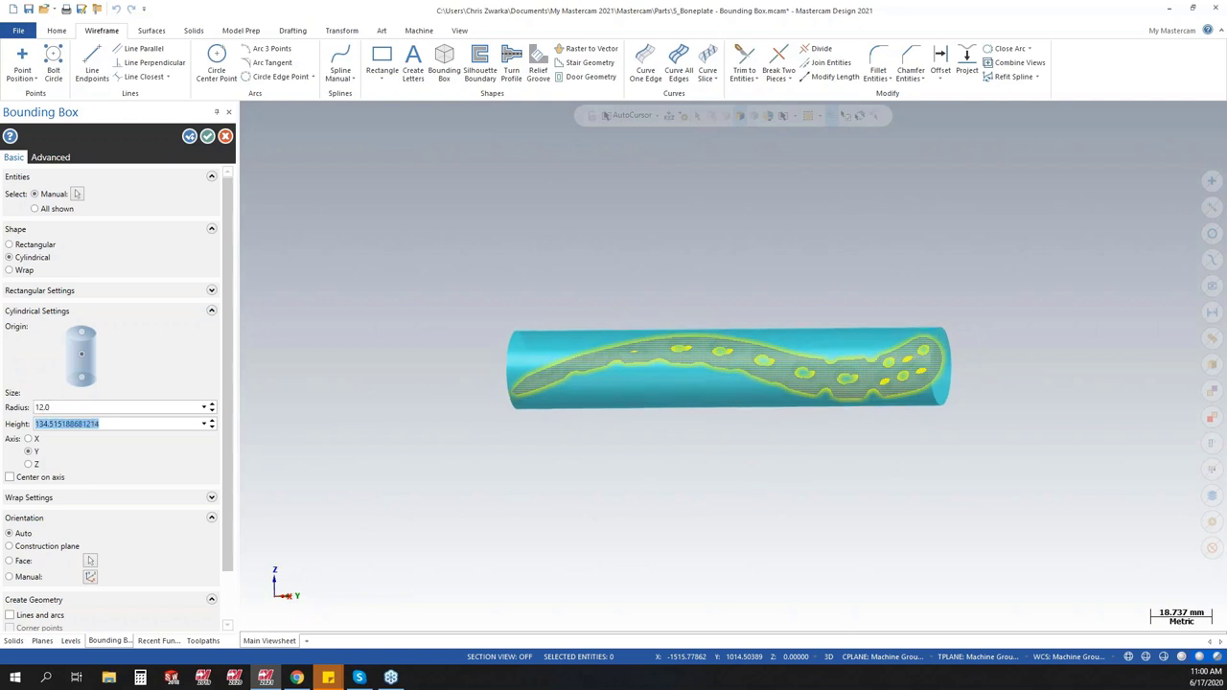
text(140)
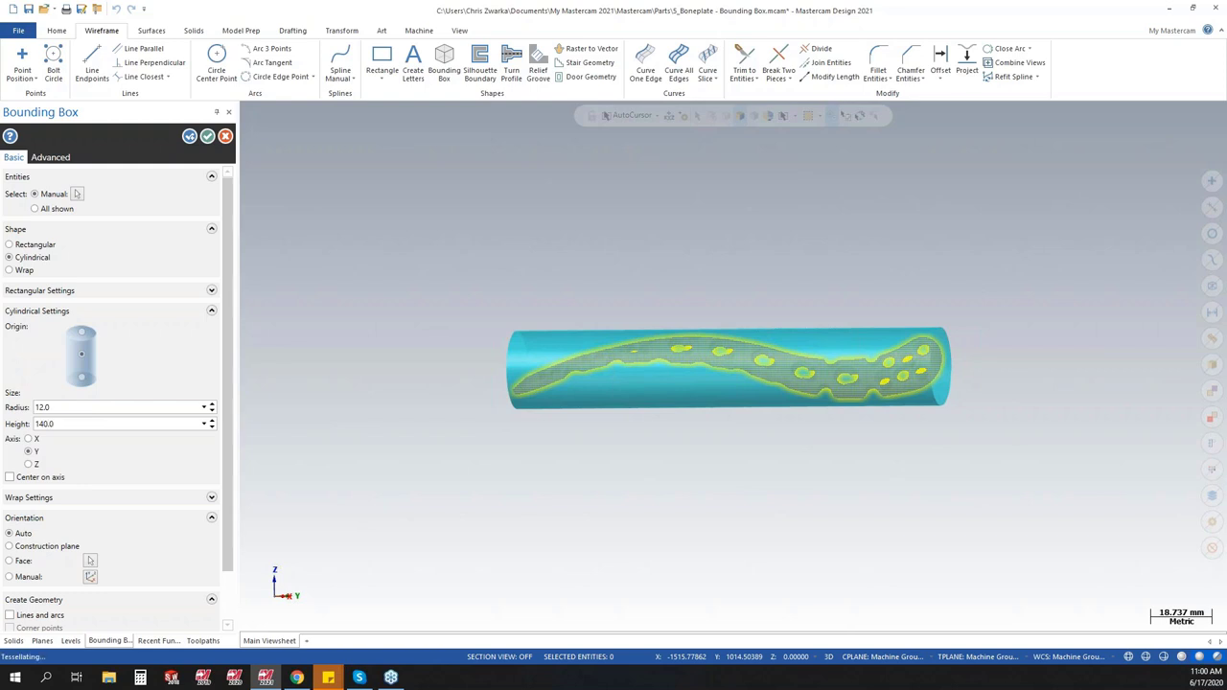
key(Tab)
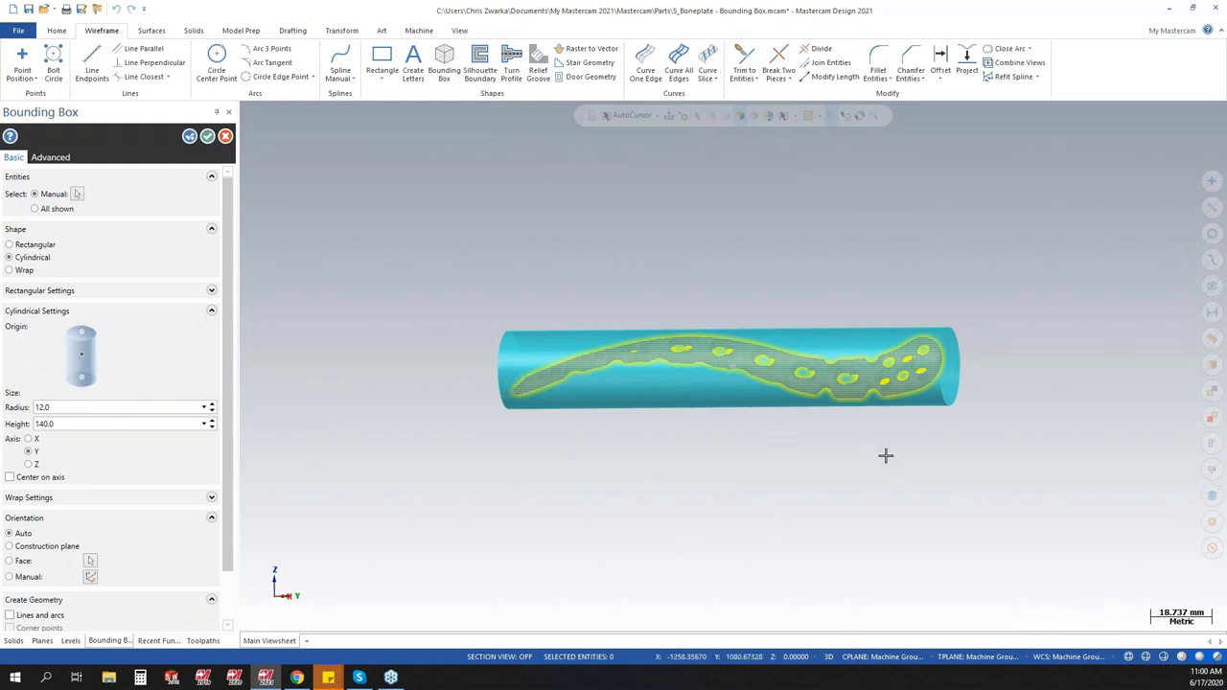
- Create the bounding cylinder around the bone plate as a solid body
middle_drag(885, 455, 849, 465)
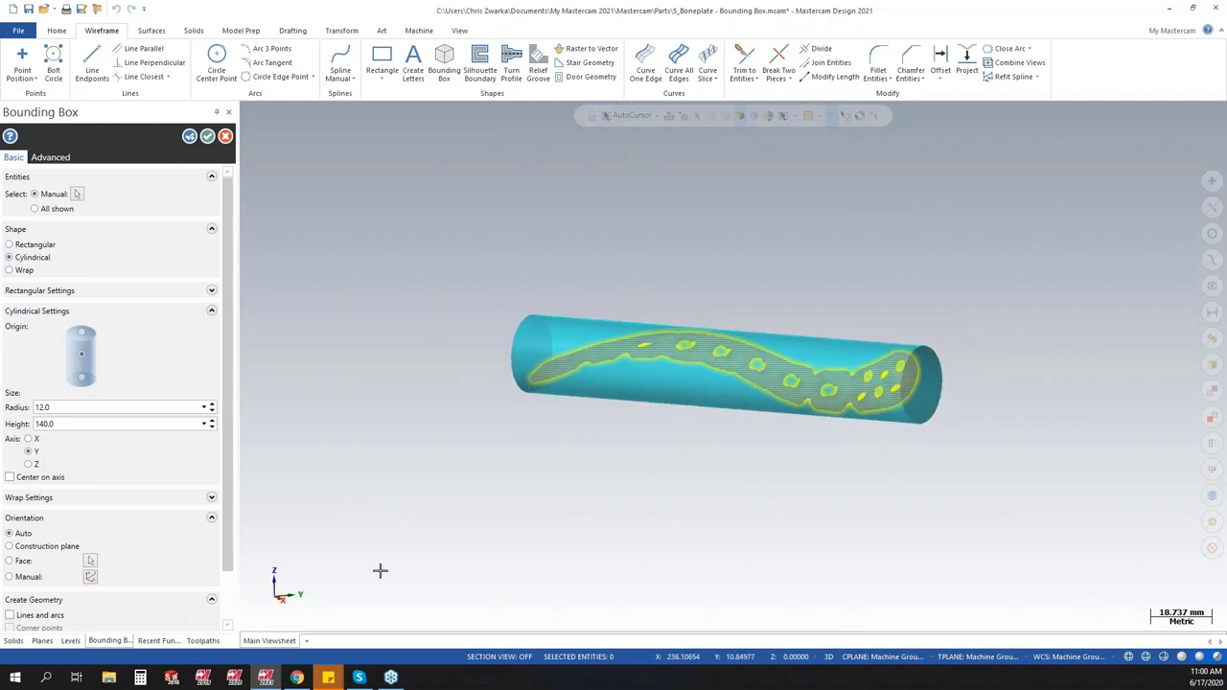
scroll(69, 490, down, 1)
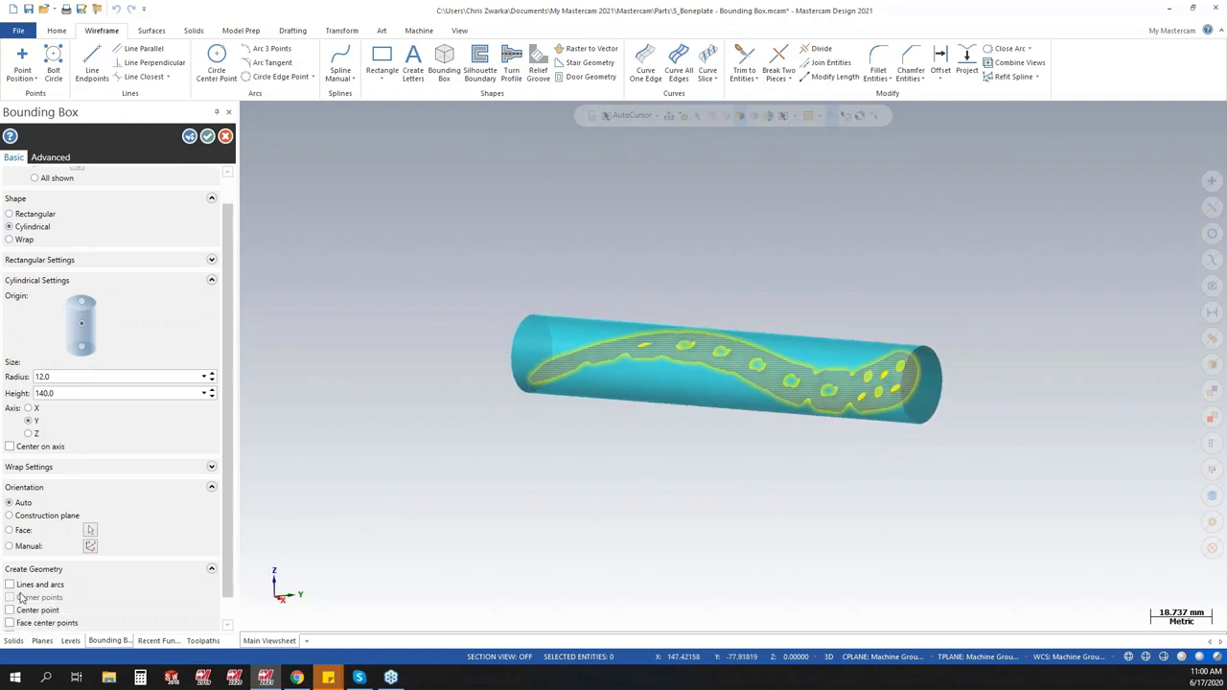
scroll(63, 594, down, 1)
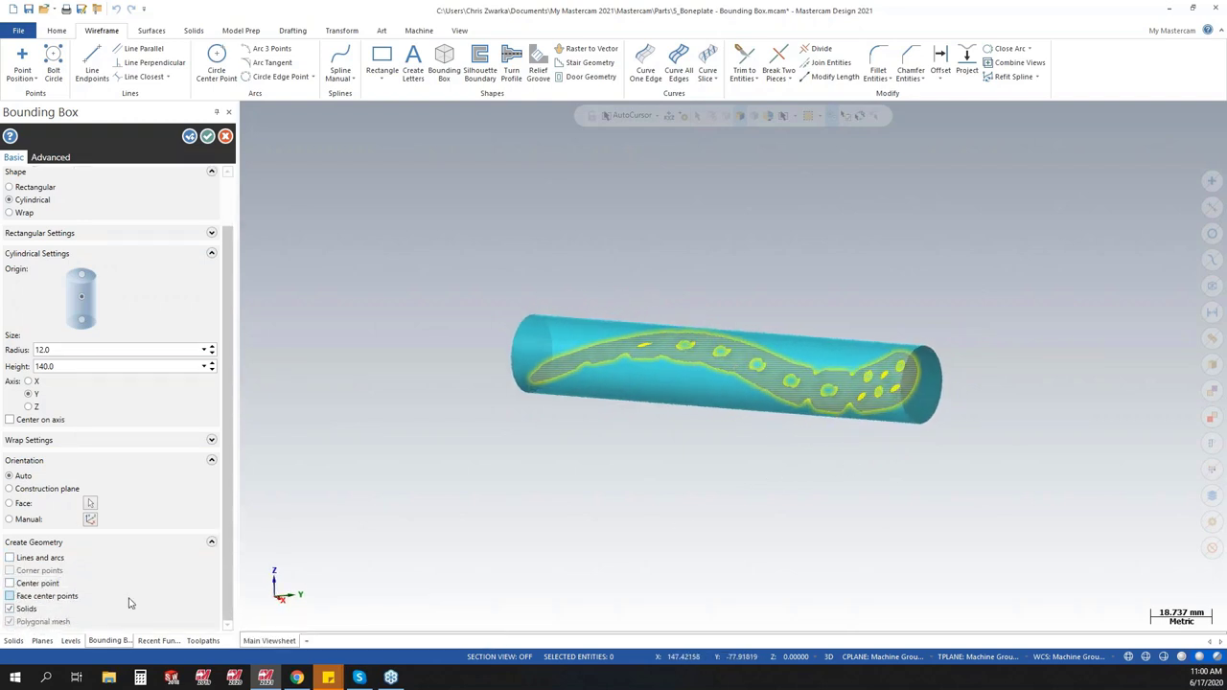
click(21, 610)
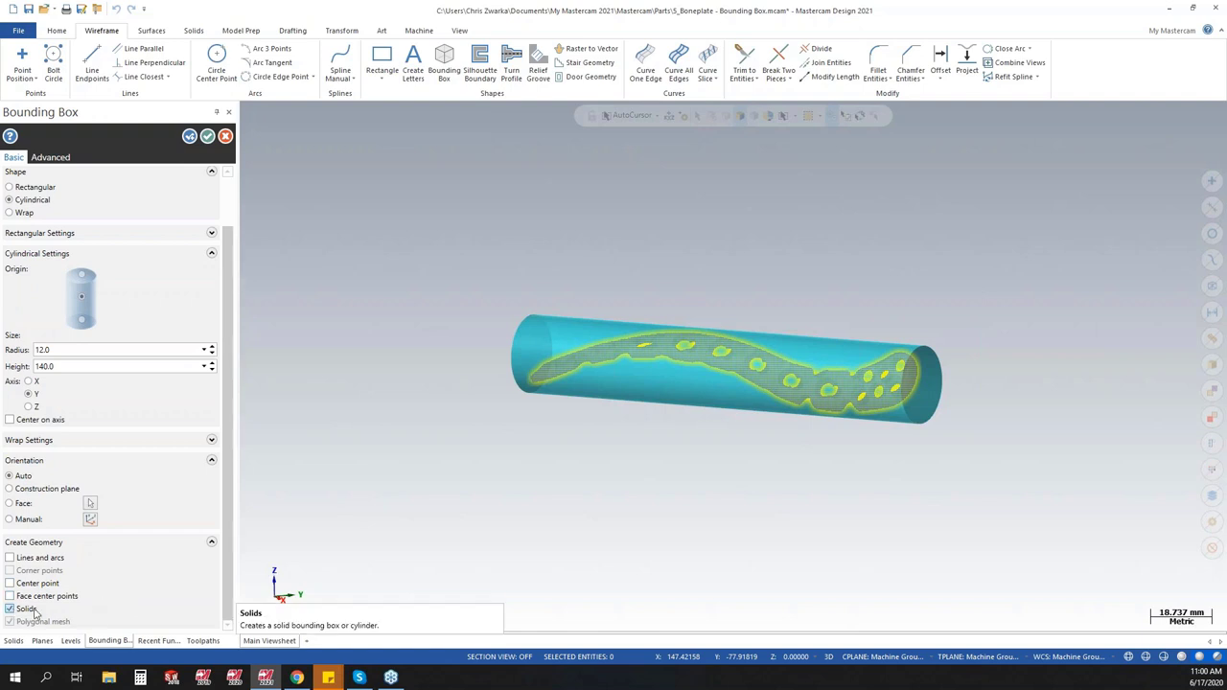
click(208, 137)
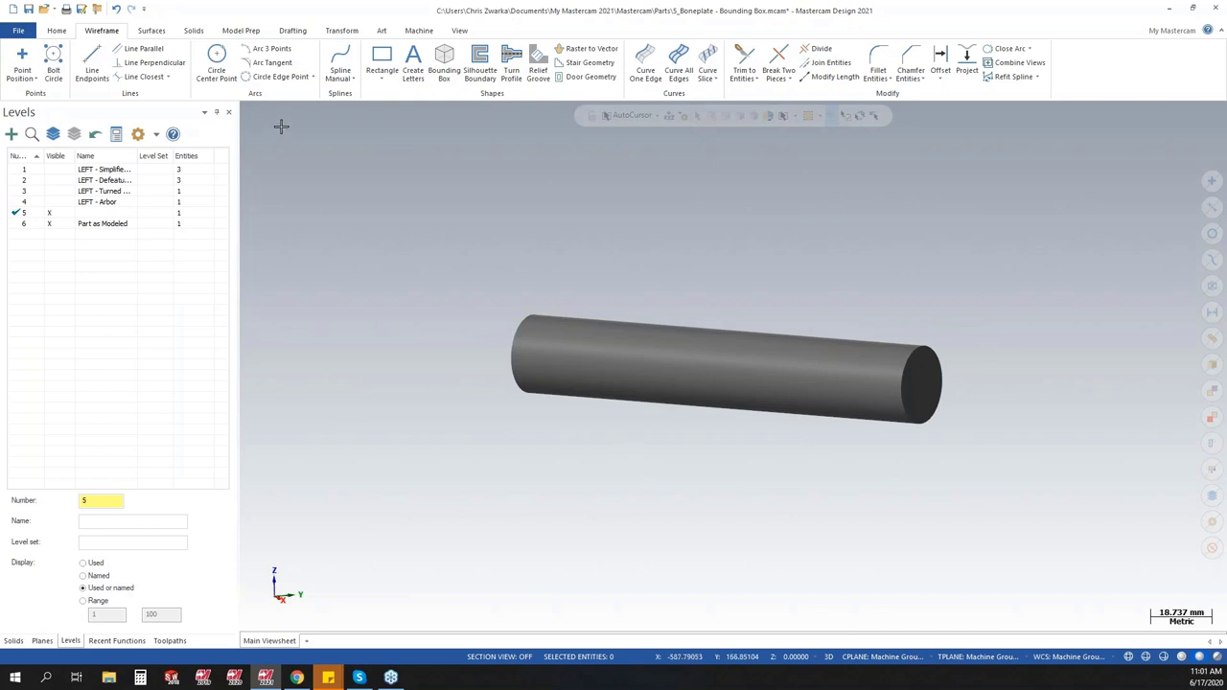
- Set up Align to Z using the bounding cylinder's end face, transforming the solid to the Top plane
click(254, 35)
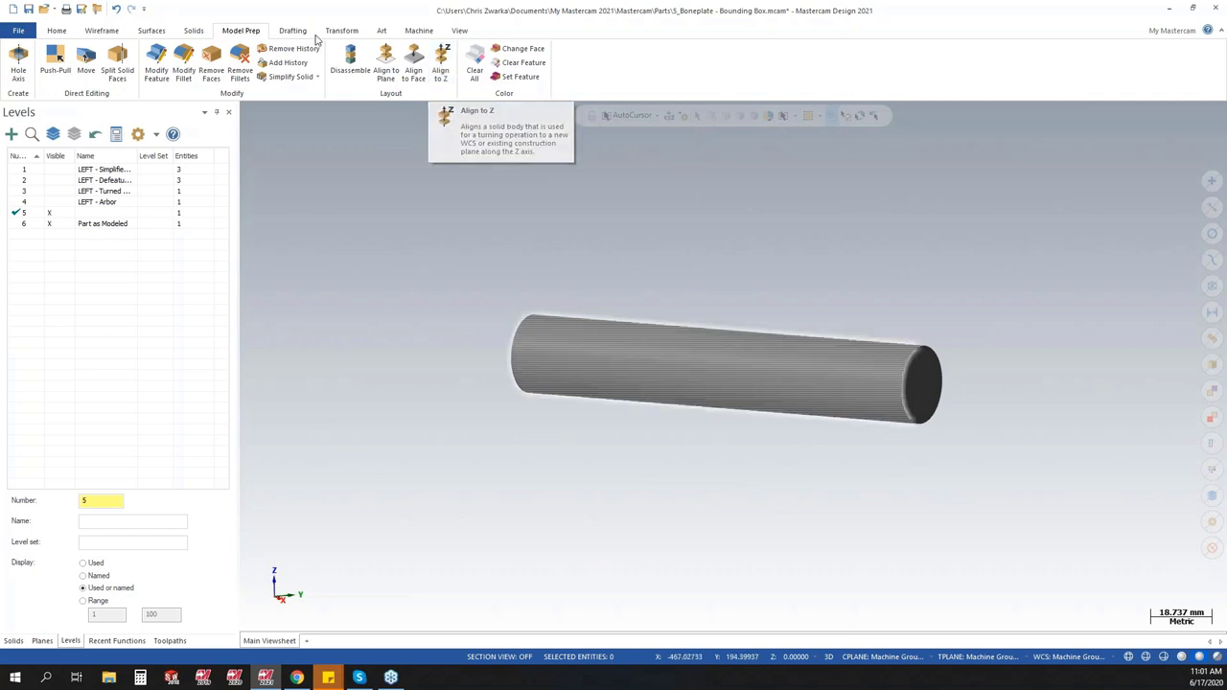
click(441, 63)
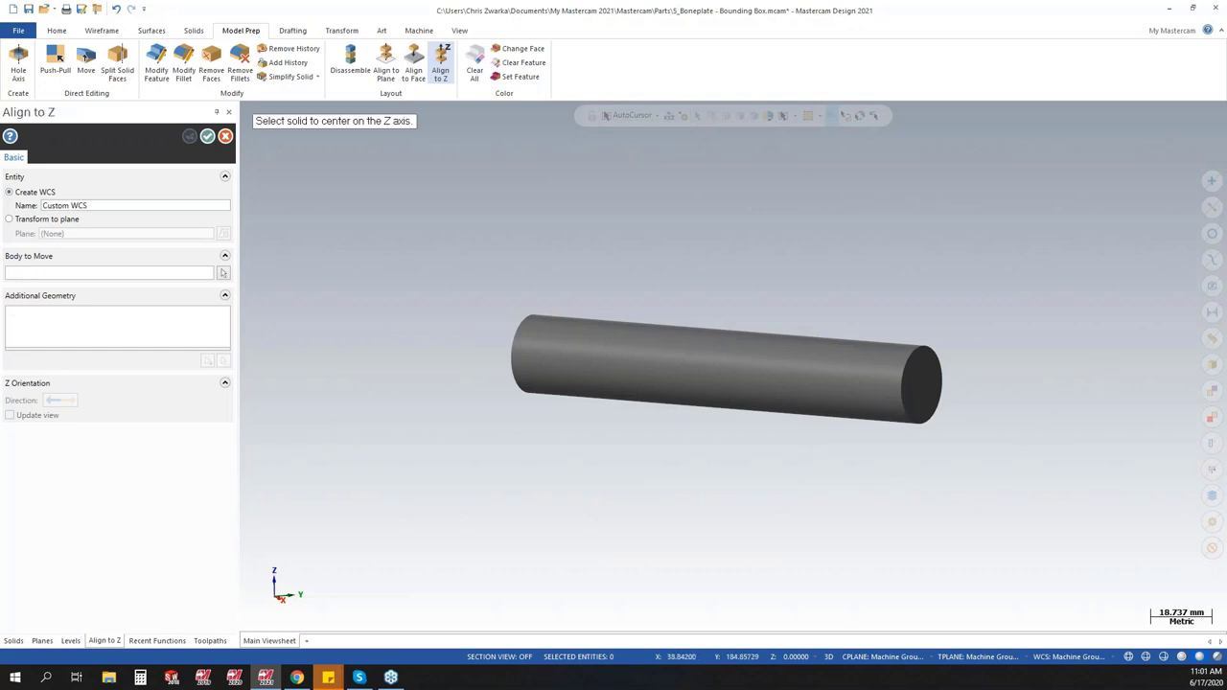
click(927, 379)
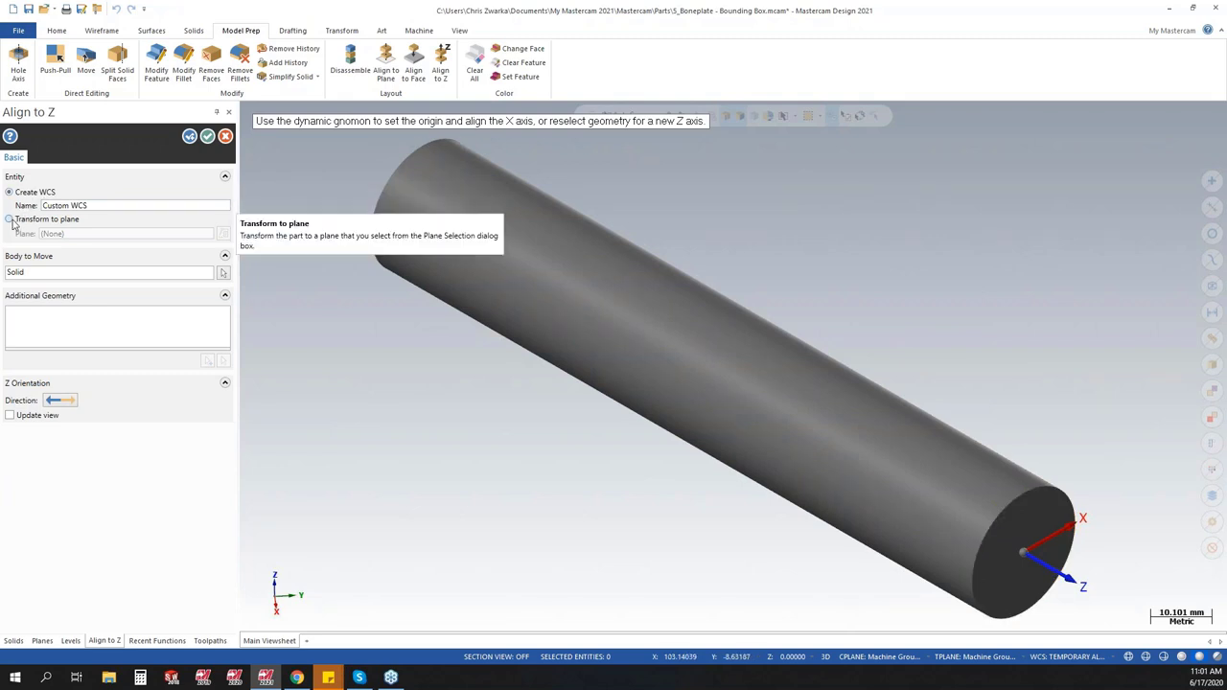
click(10, 219)
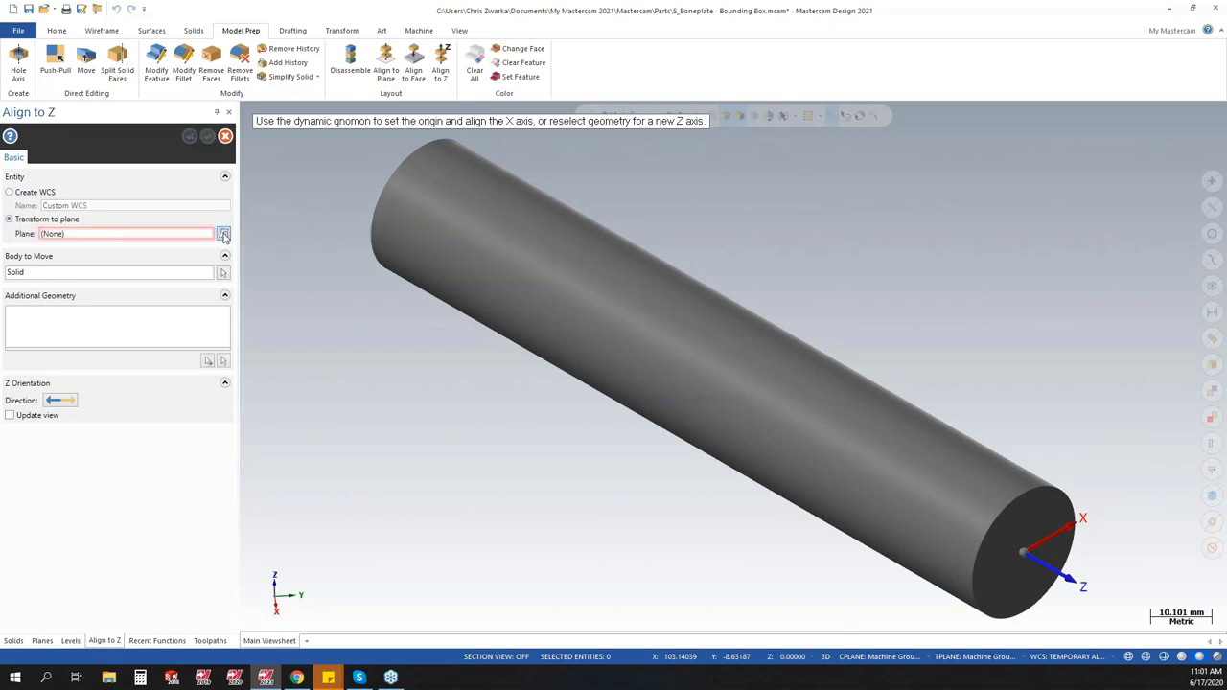
click(224, 235)
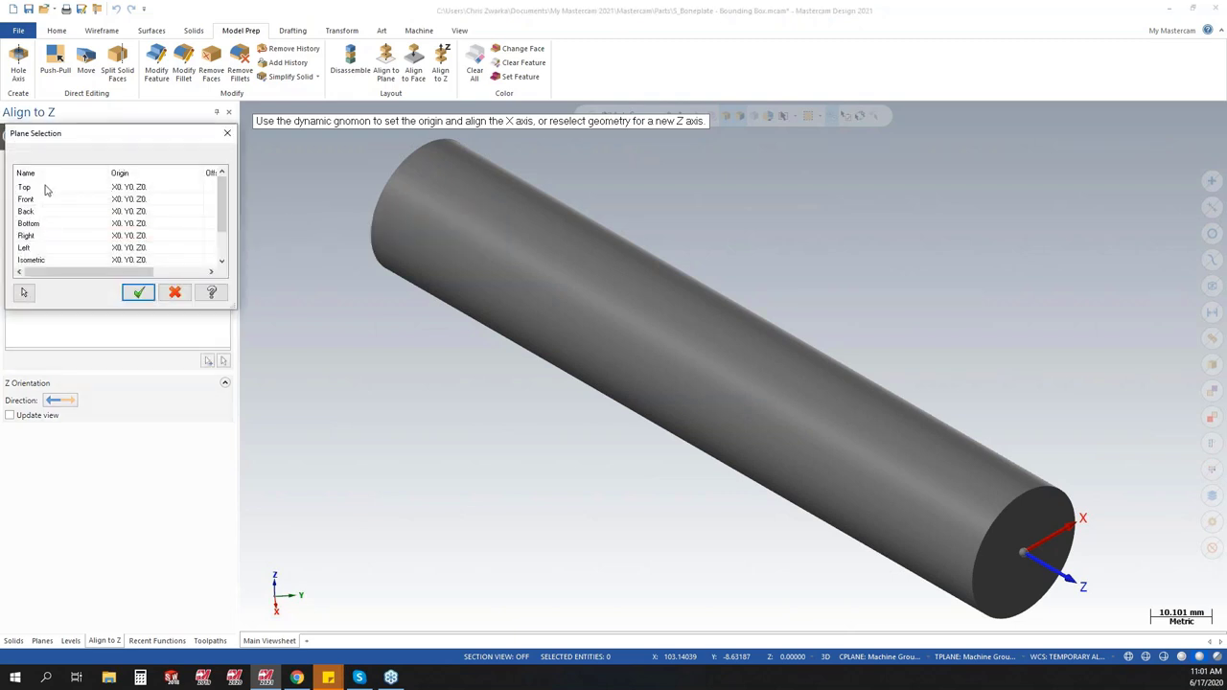
double_click(44, 188)
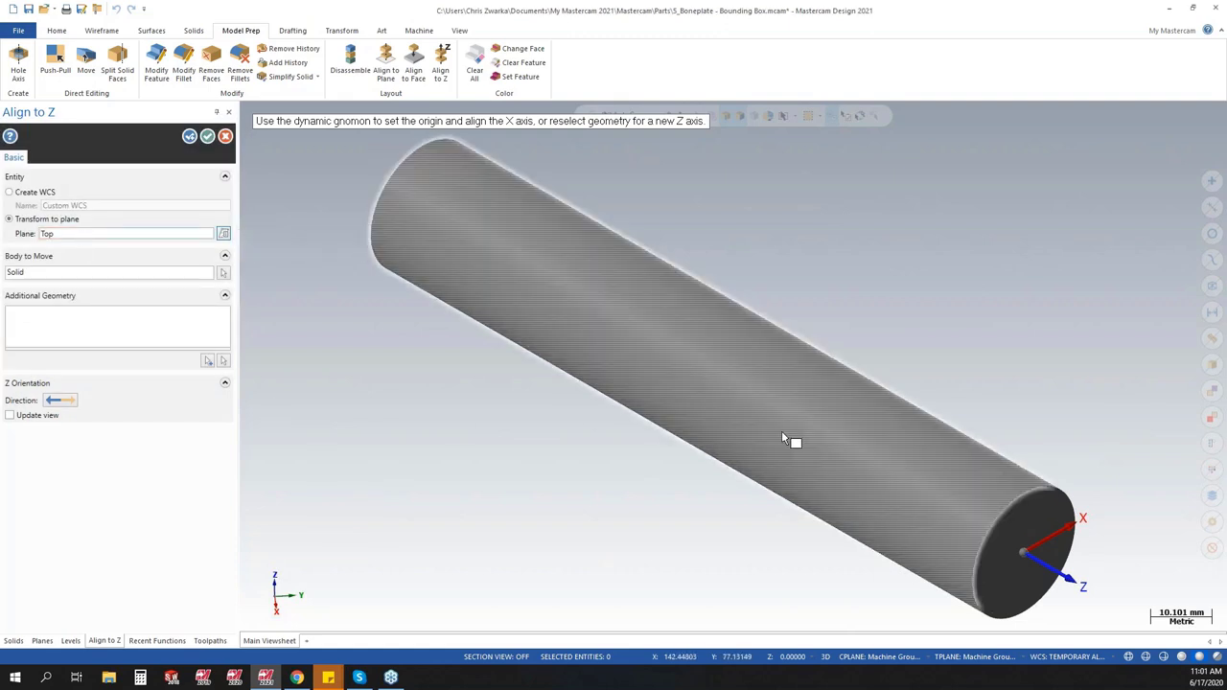
- Add all visible entities as additional geometry to transform, and apply the alignment
click(208, 363)
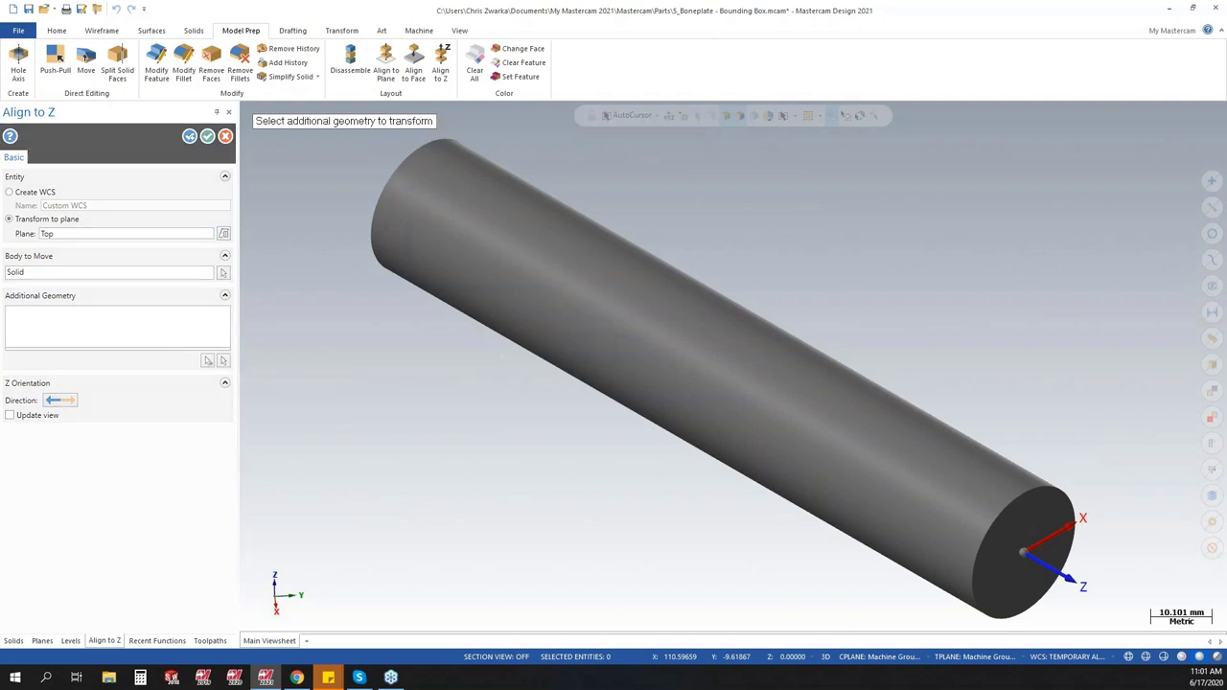
click(860, 117)
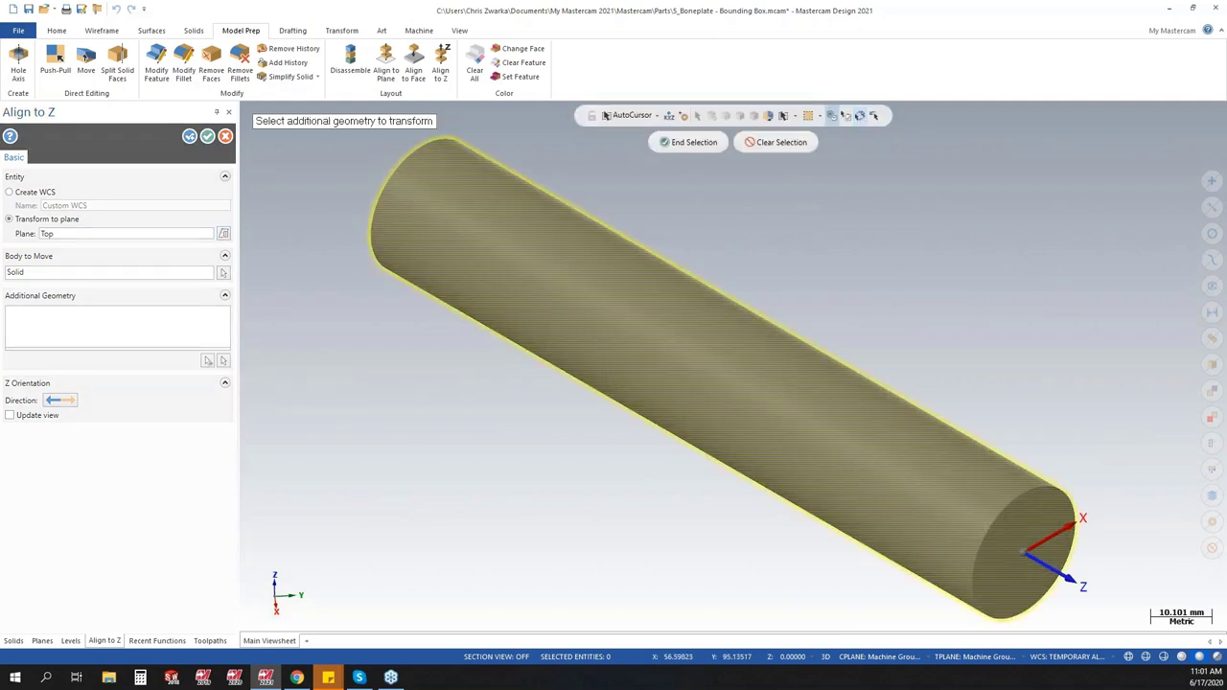
click(690, 142)
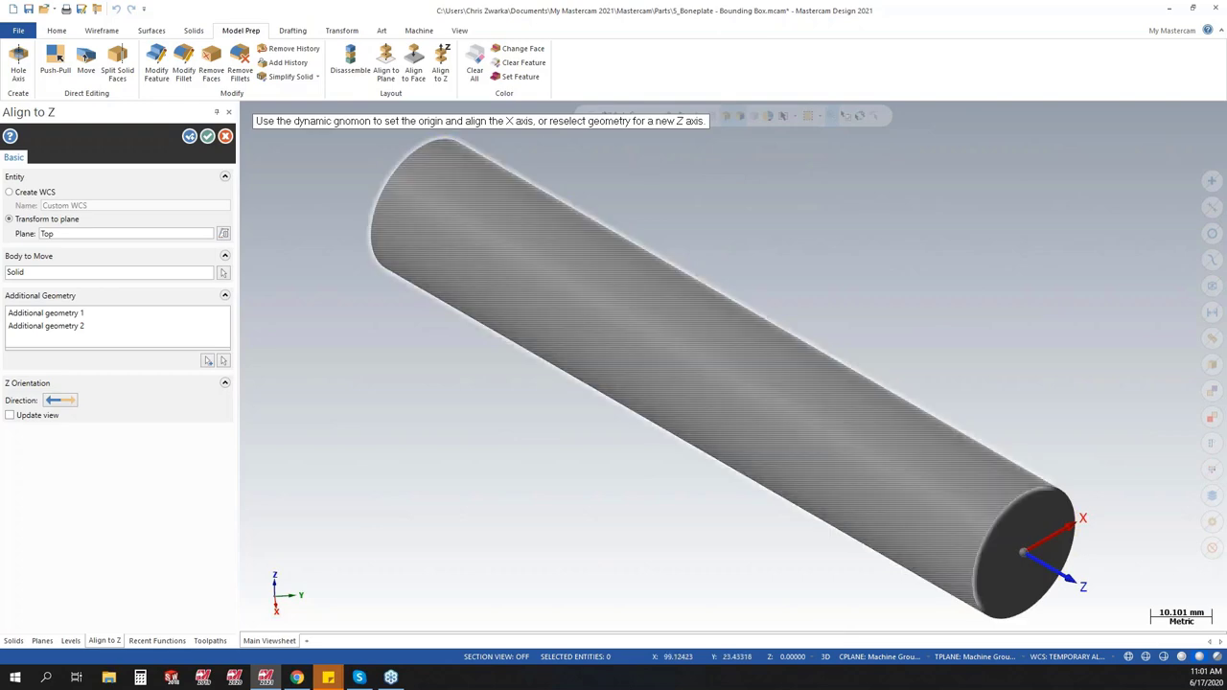
click(207, 136)
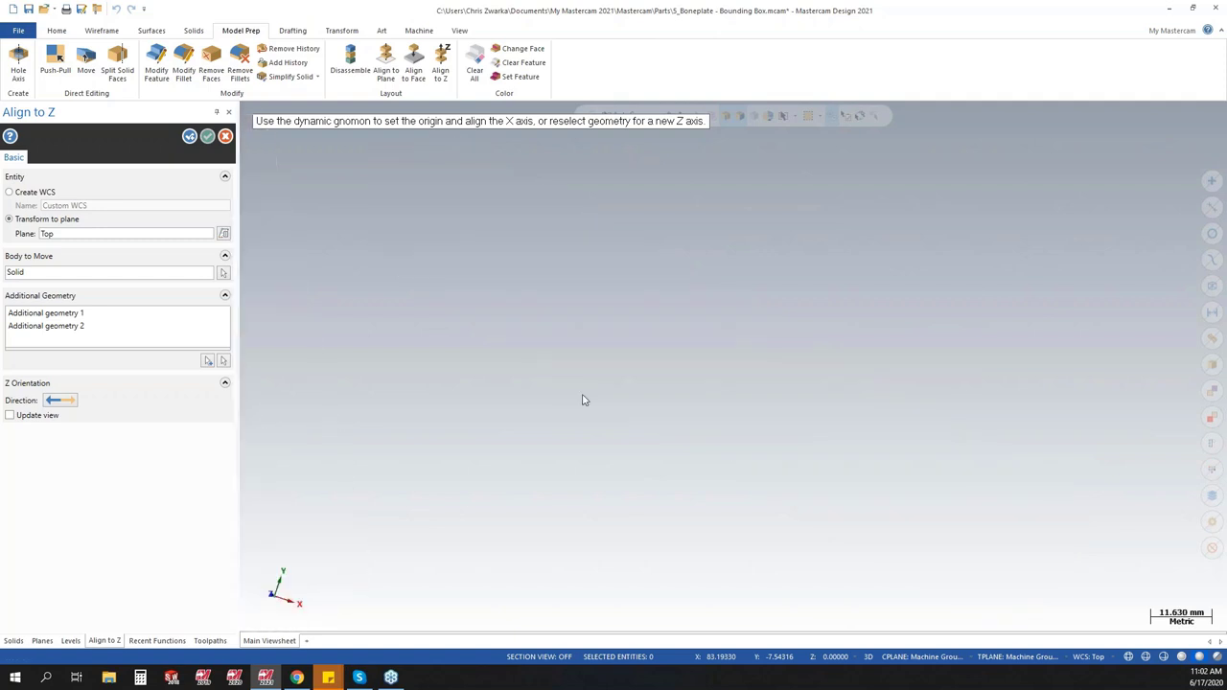
- Make level 6 active and toggle level 5's visibility to check how the bone plate sits inside the aligned cylinder
right_click(596, 373)
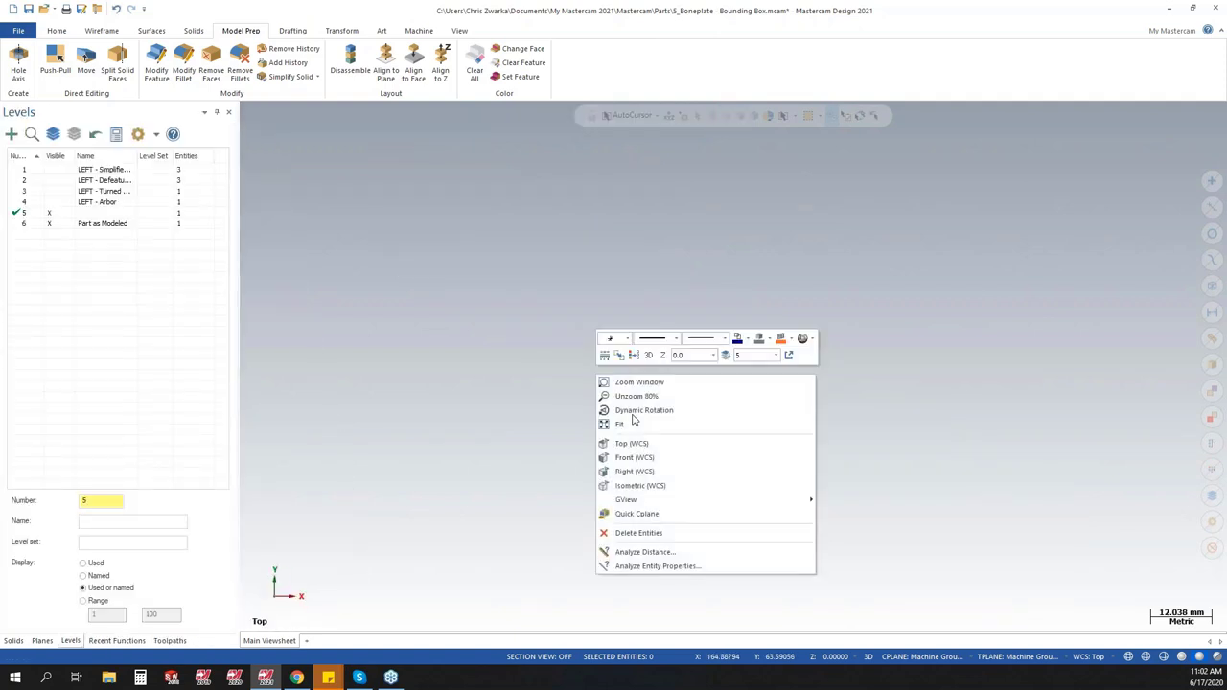
click(632, 425)
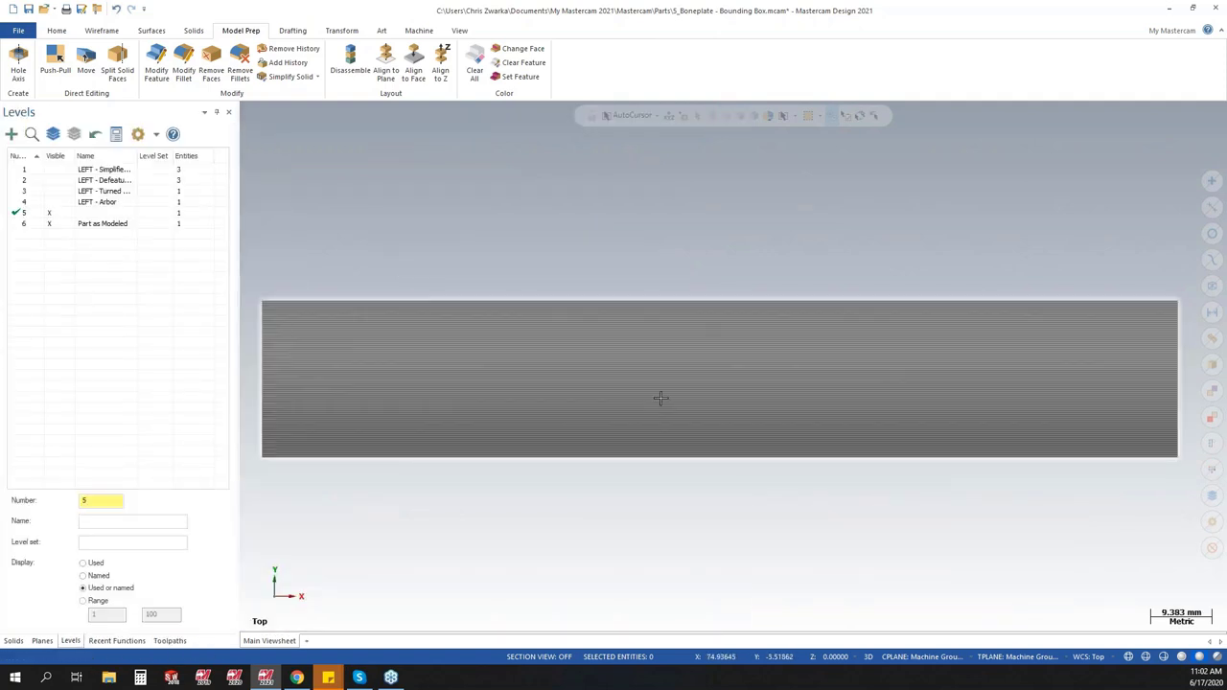
scroll(661, 396, down, 2)
scroll(1099, 369, up, 1)
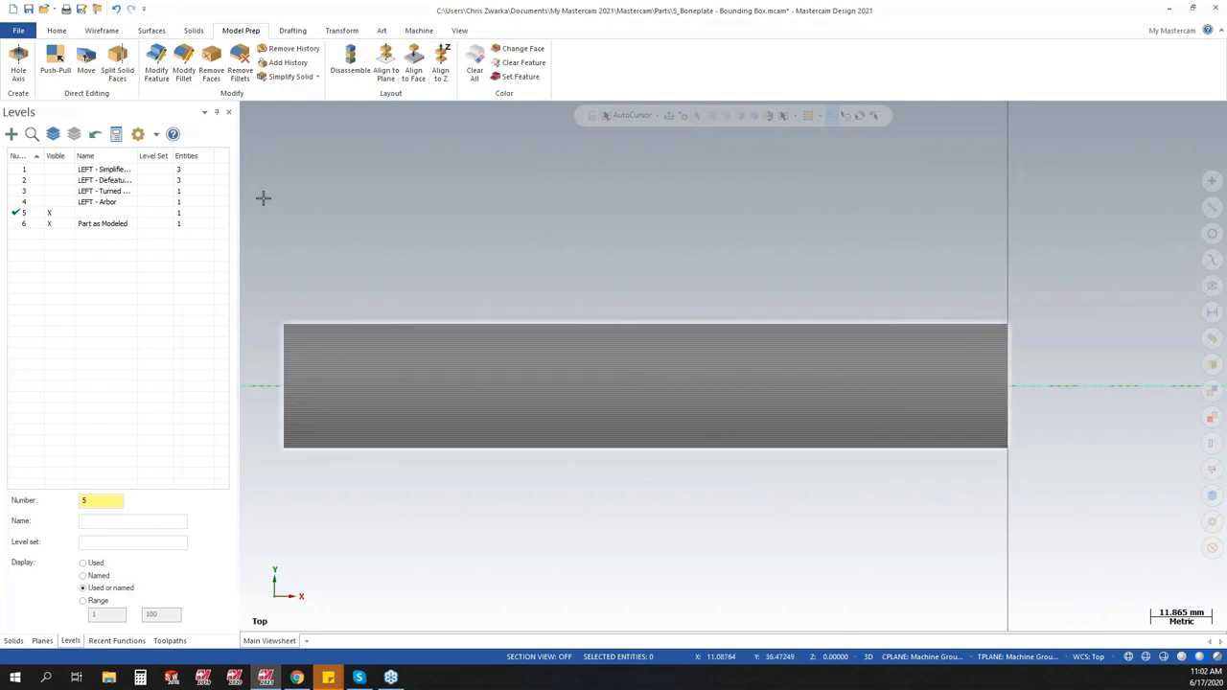
click(21, 224)
click(50, 213)
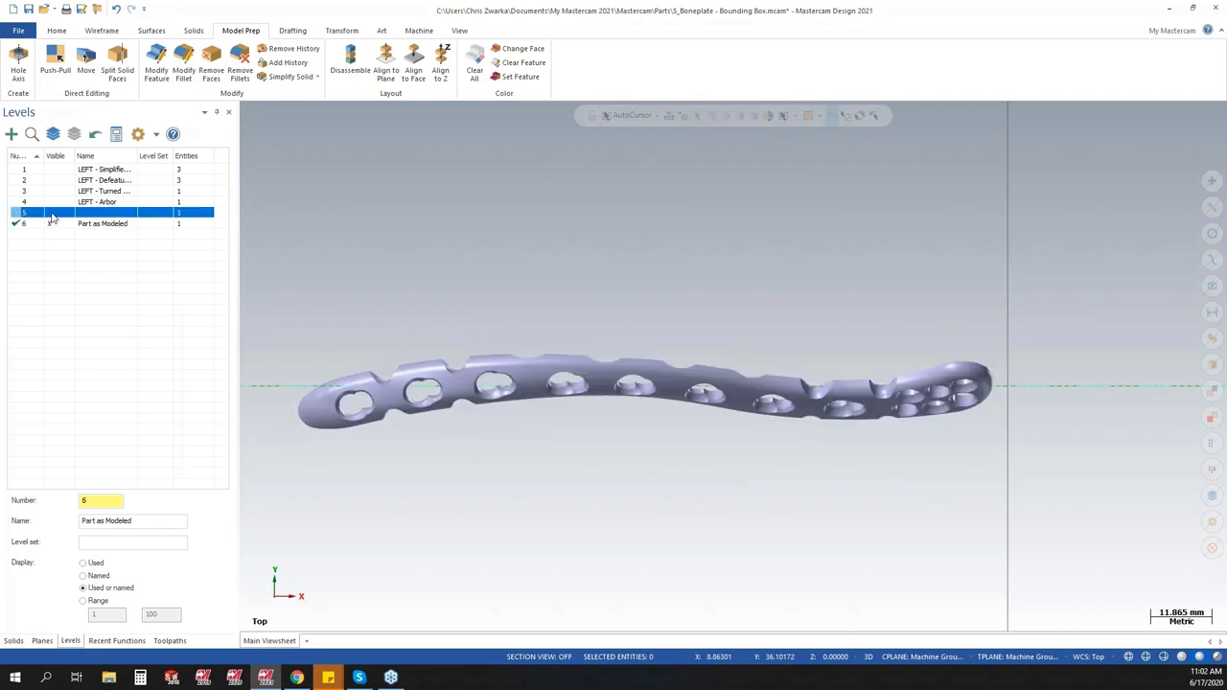
click(51, 214)
click(52, 215)
click(52, 215)
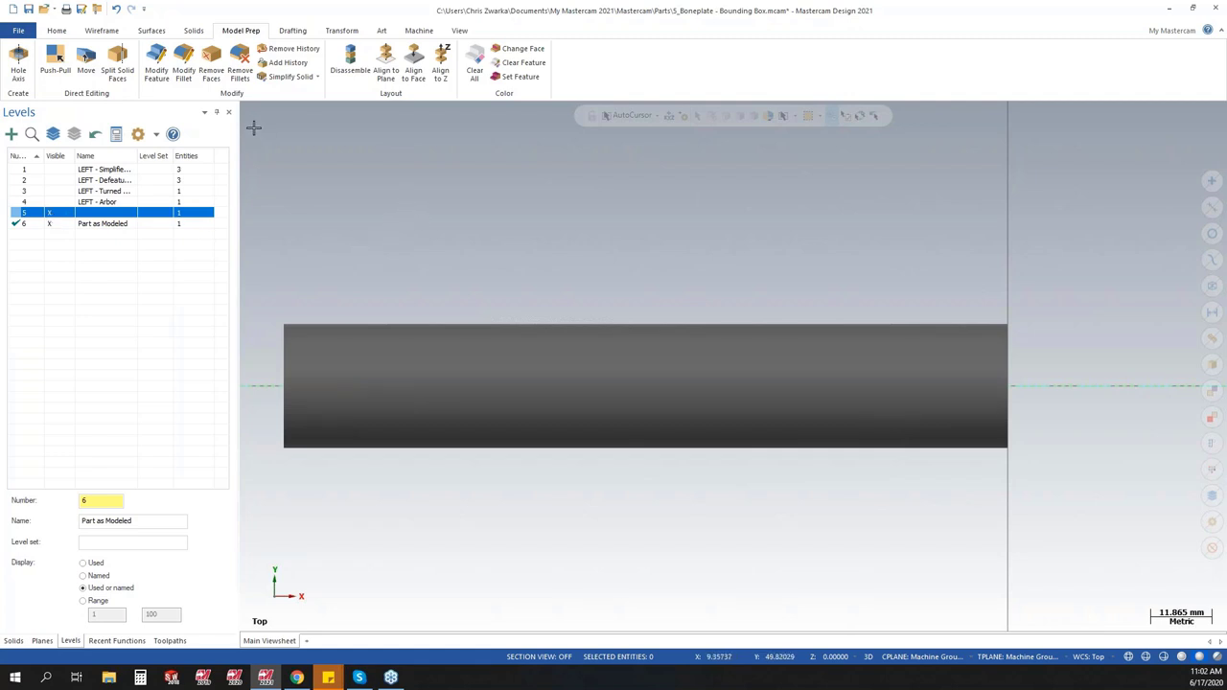
- Open the part file 5_Bounding Box.mcam without saving the changes to the bone plate
click(44, 9)
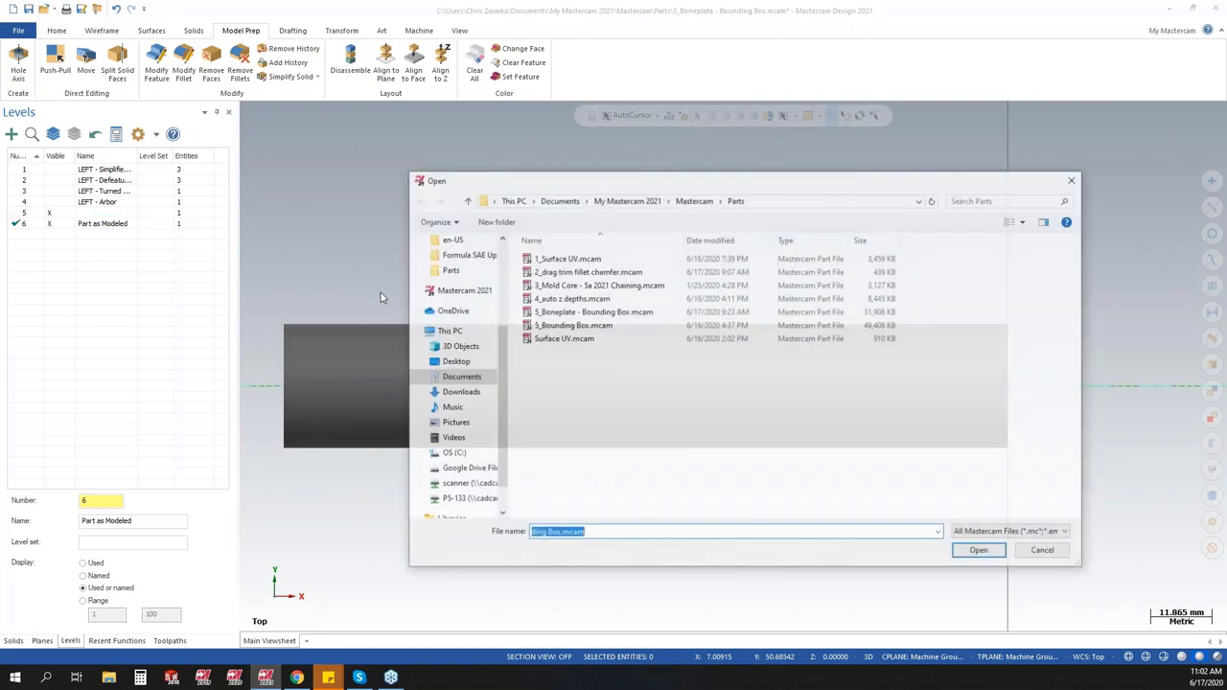
double_click(573, 325)
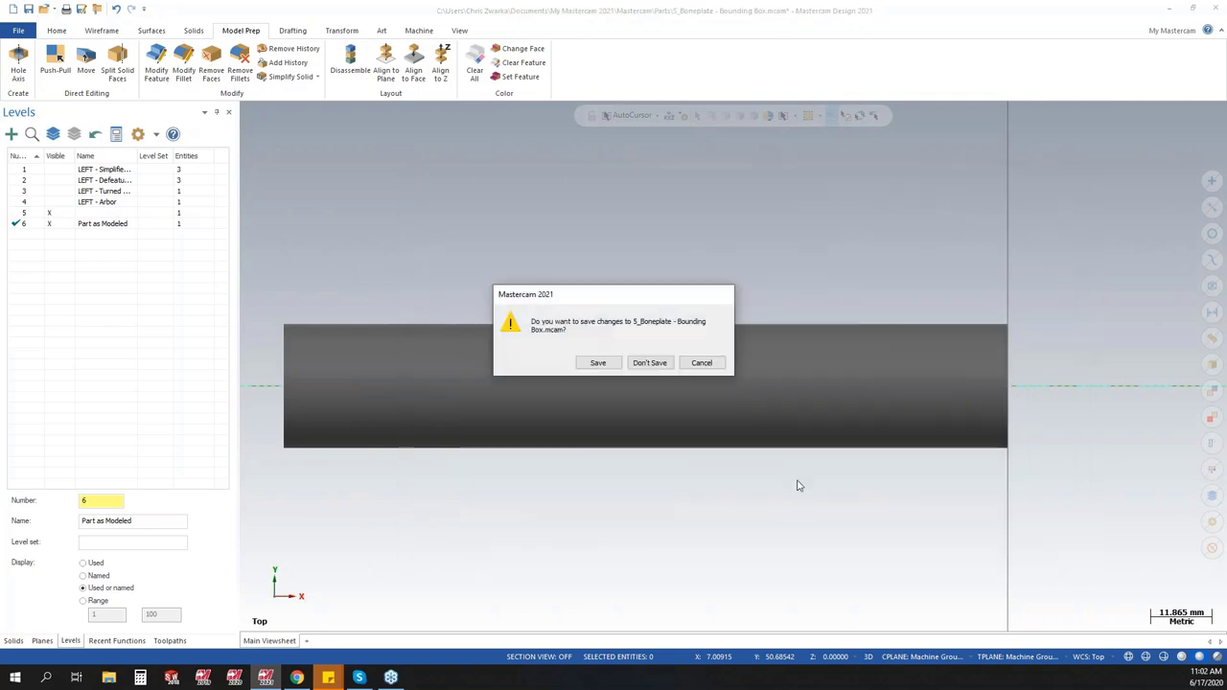
click(649, 363)
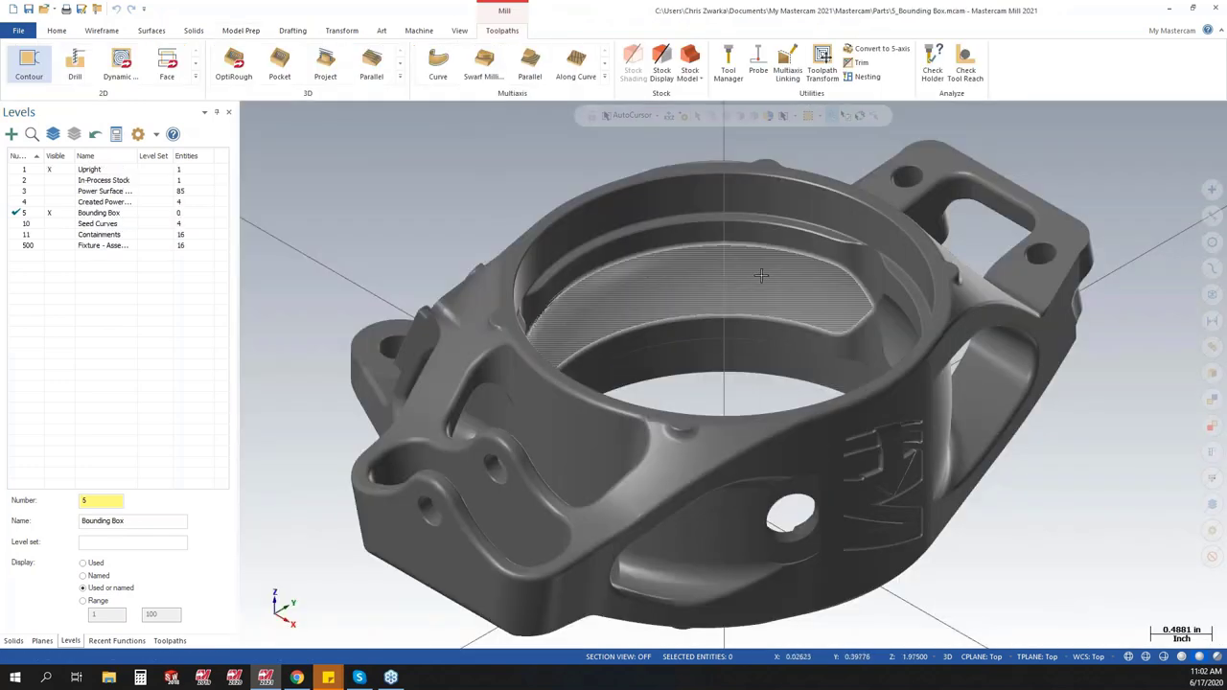
- Set up a rectangular bounding box around the upright solid, oriented to the construction plane
click(101, 30)
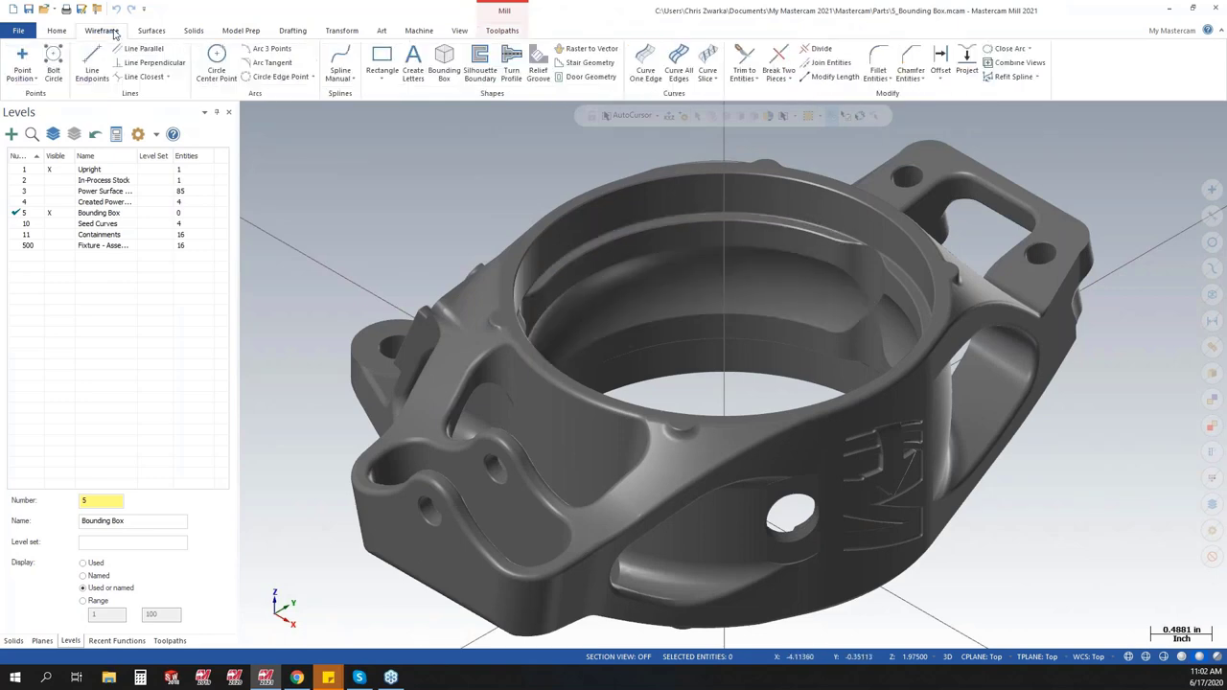
click(446, 60)
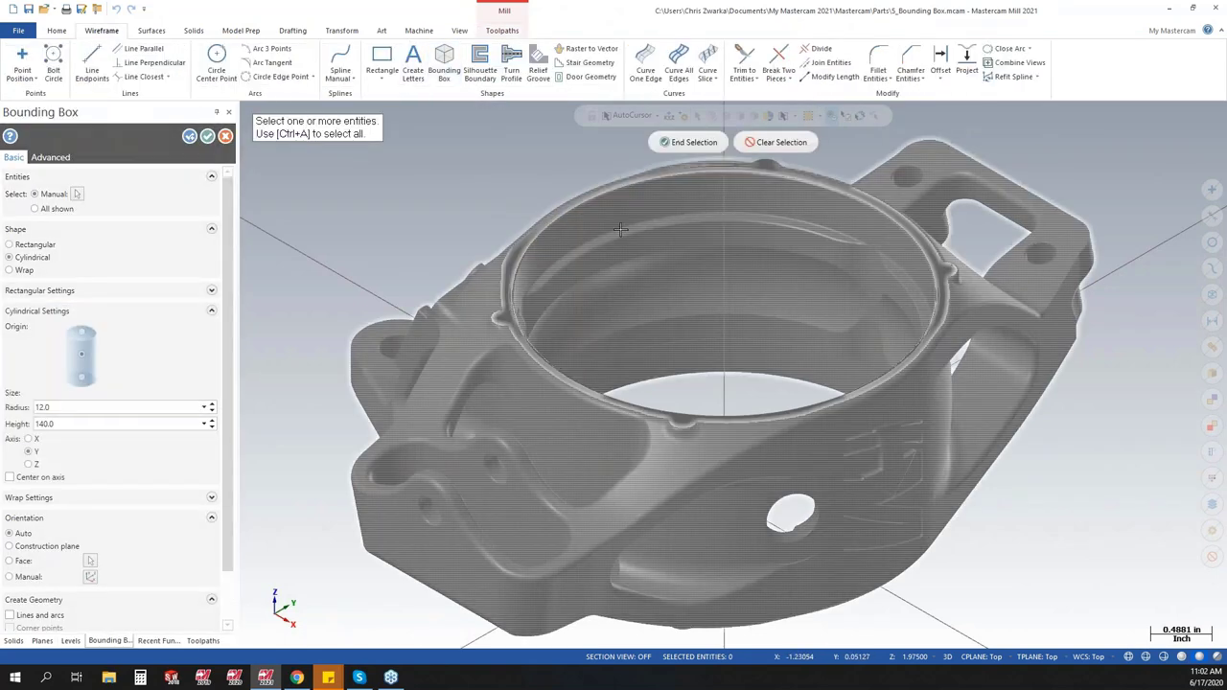
click(687, 143)
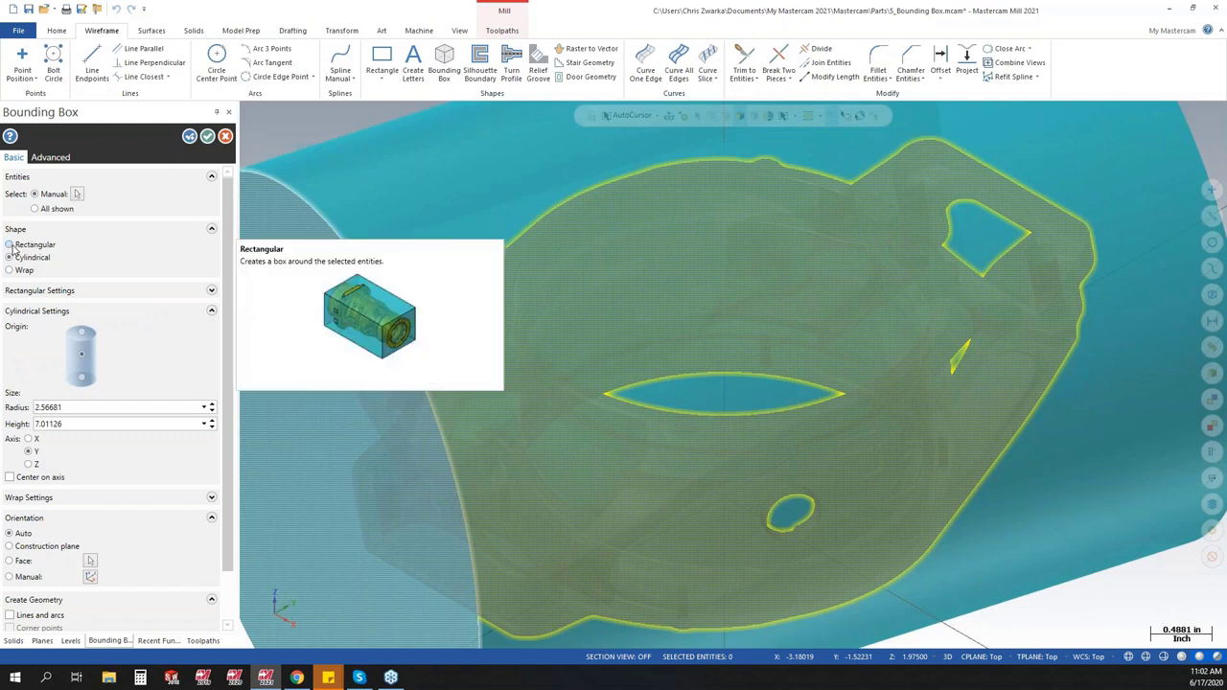
click(41, 552)
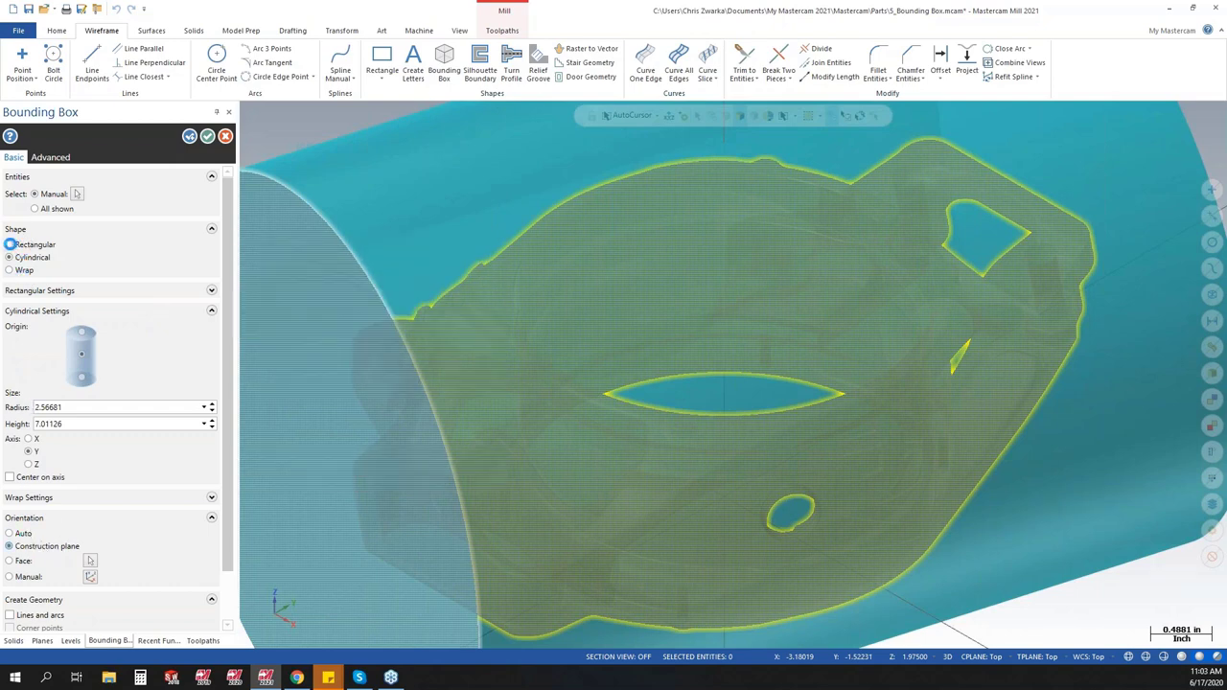
click(9, 244)
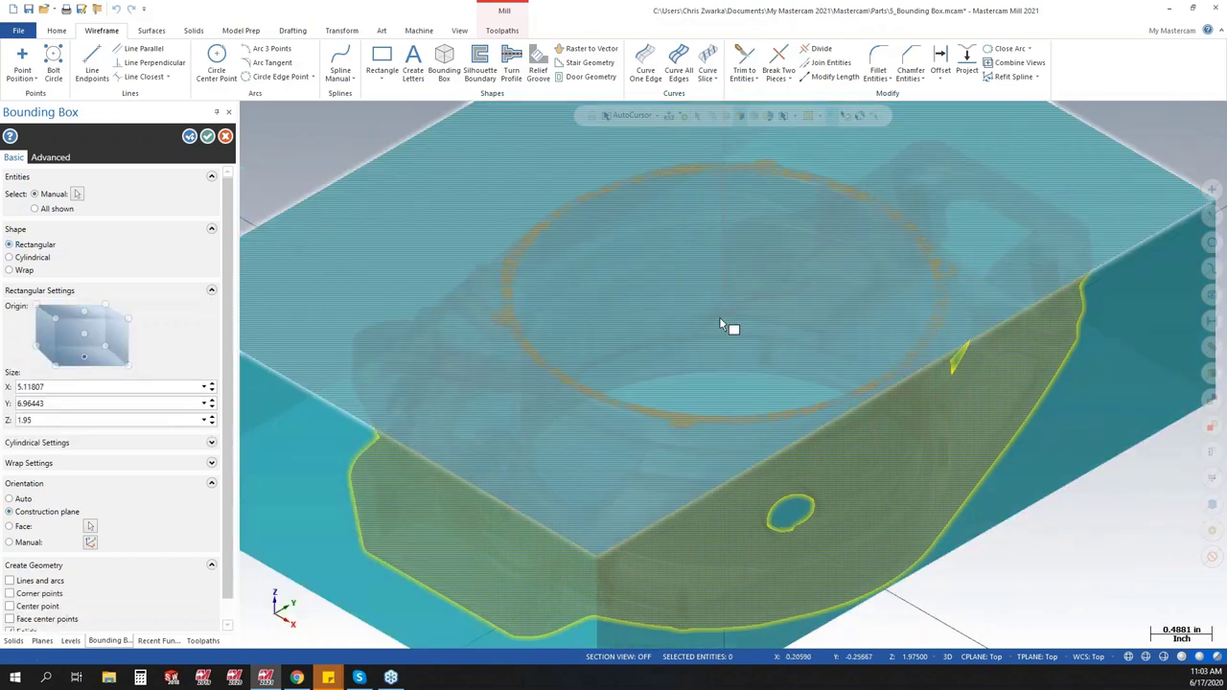
- Compare the construction plane and automatic orientations of the rectangular box in the top view, and keep Auto
right_click(719, 320)
click(744, 387)
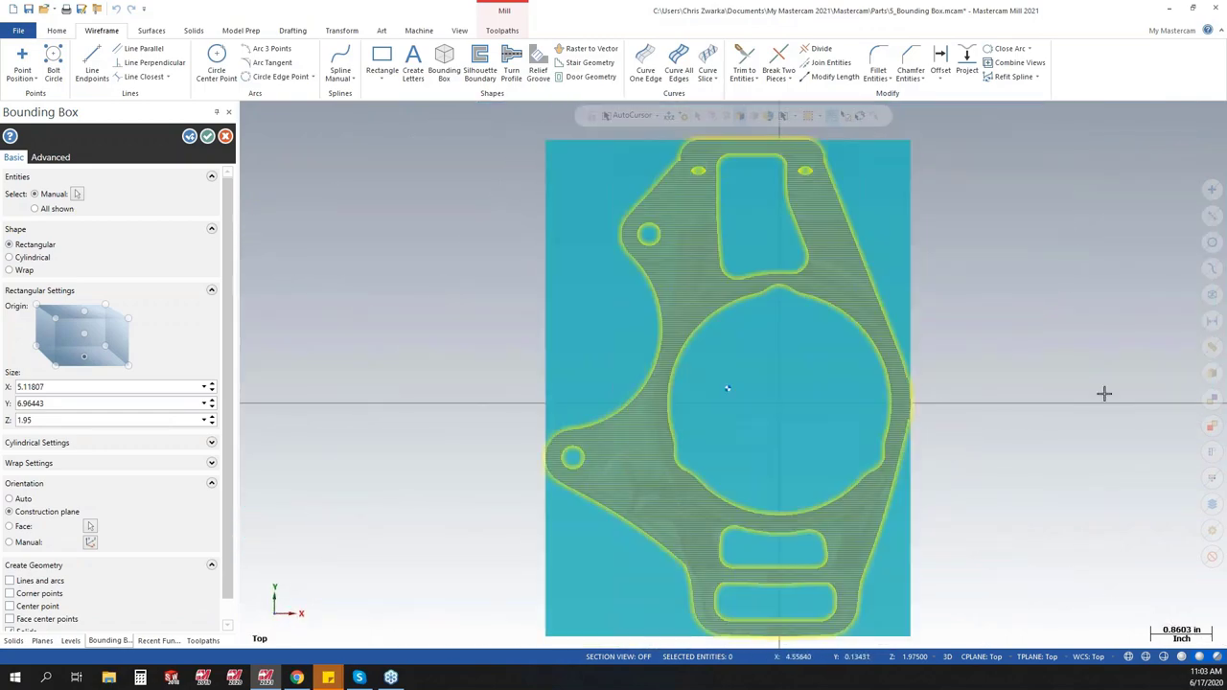
click(9, 500)
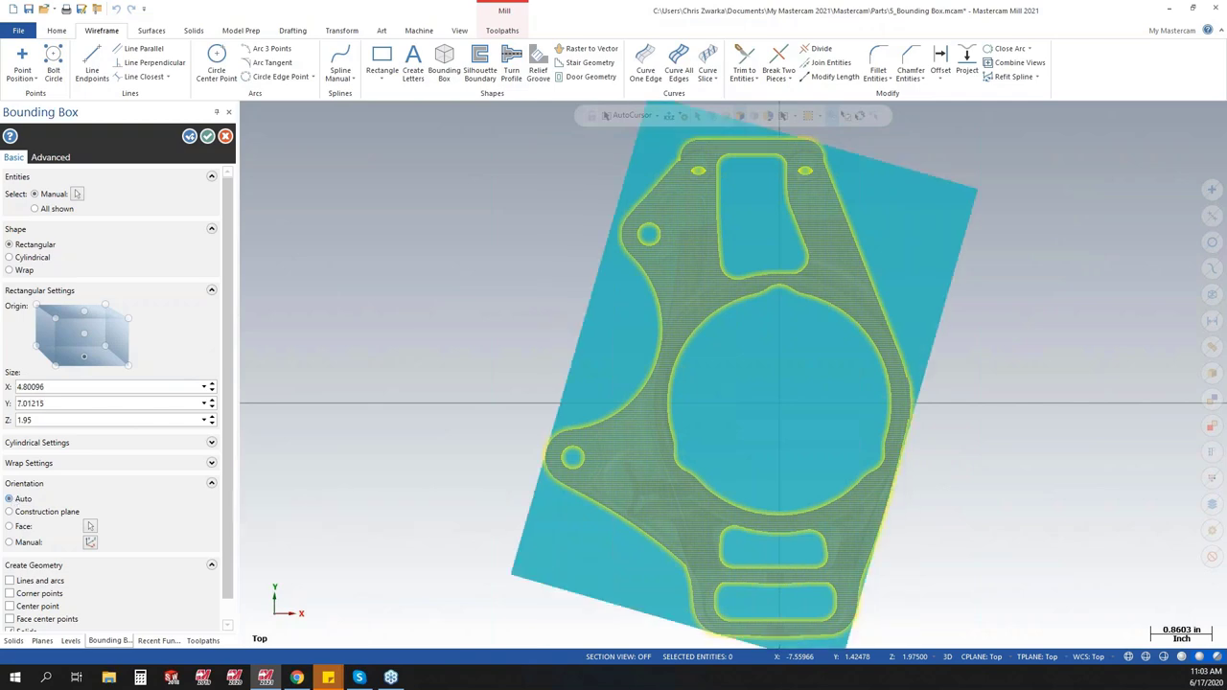
click(9, 512)
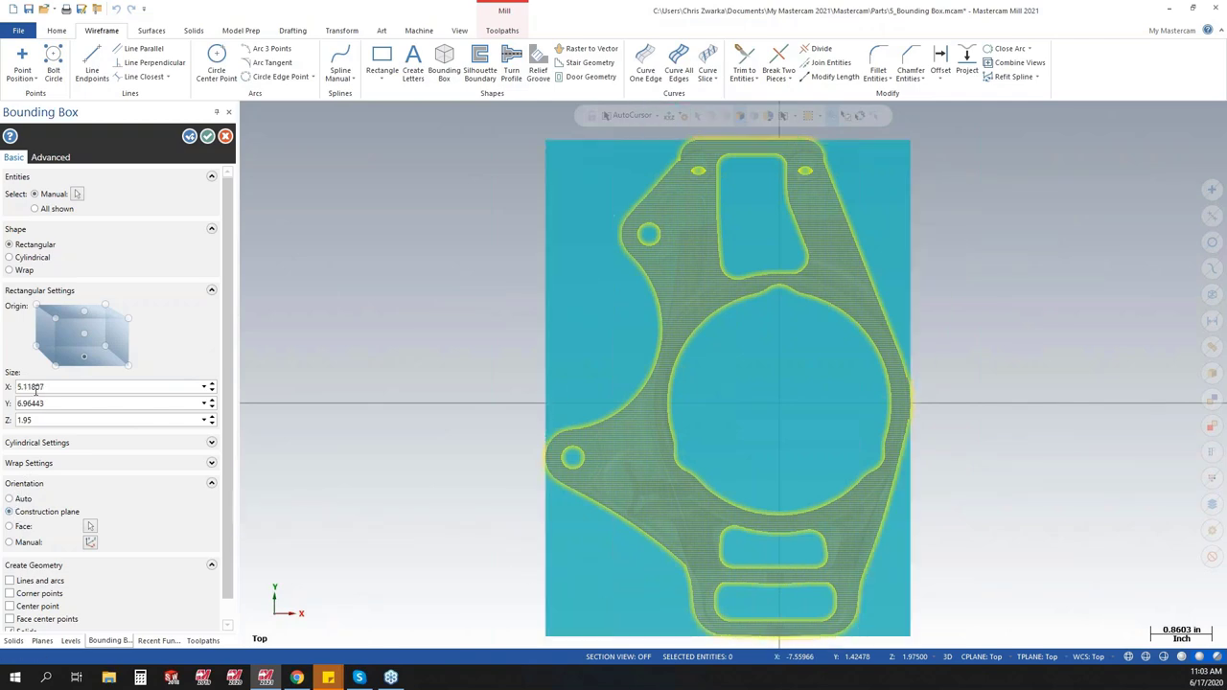
click(19, 500)
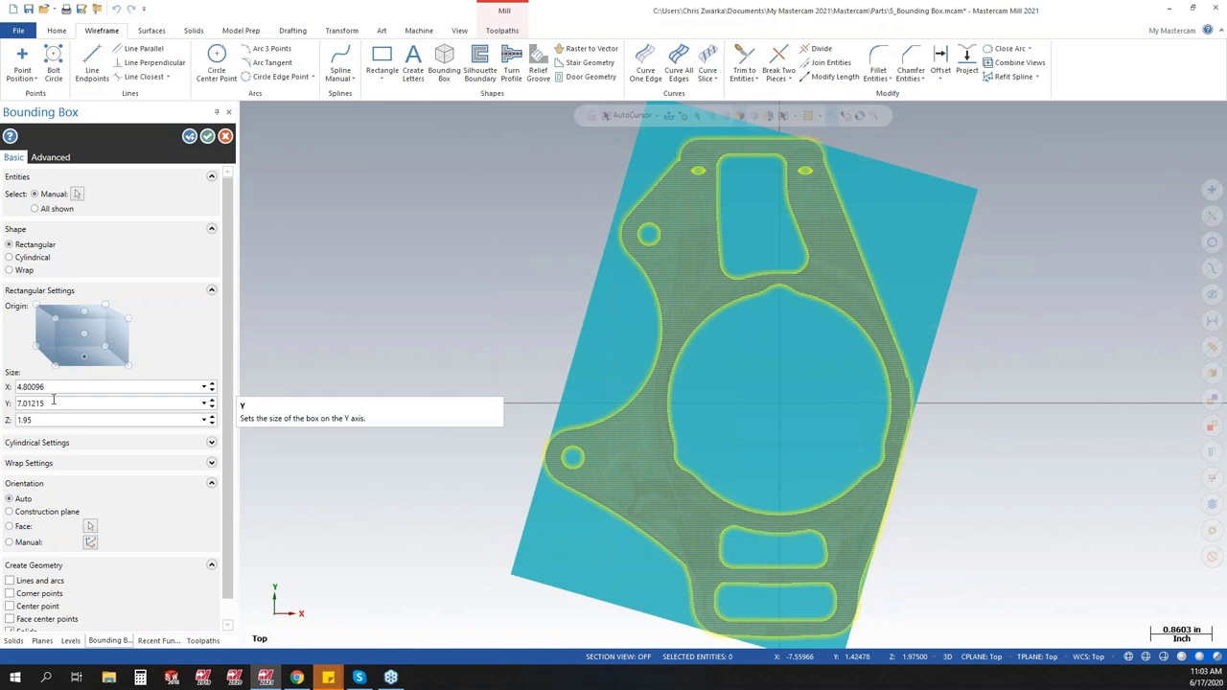
- Change the bounding shape to Wrap, examine its silhouette boundary around the upright, and set the wrap to minimum volume
click(8, 270)
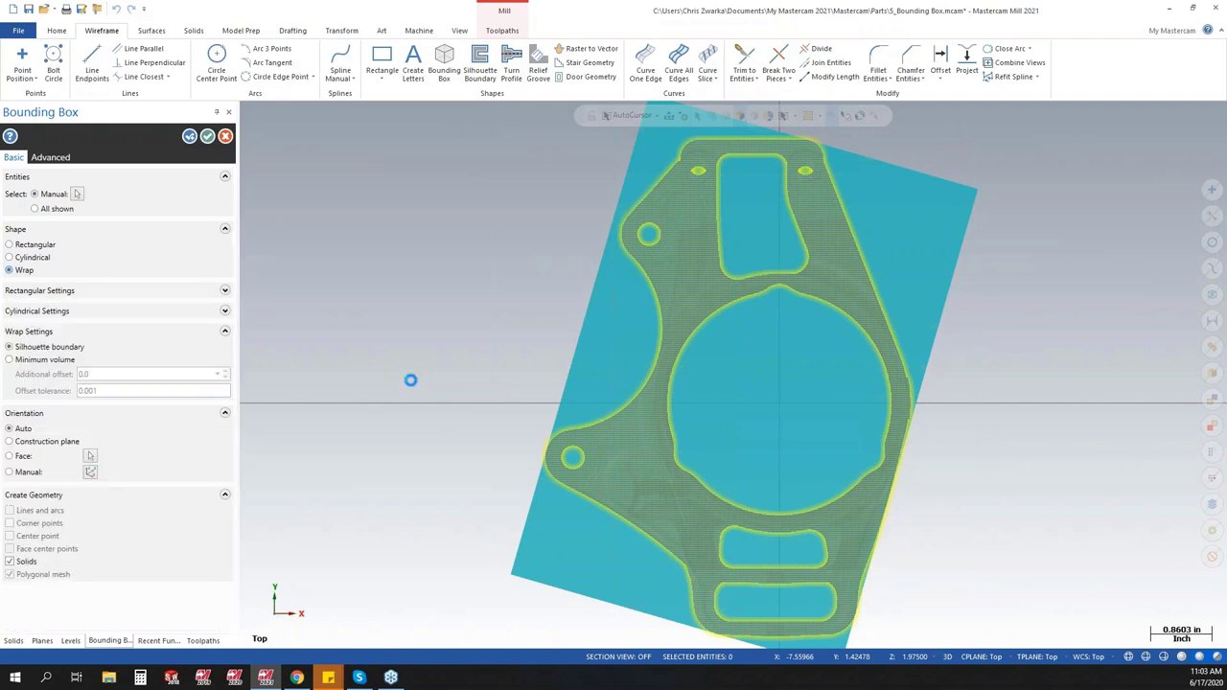
click(10, 347)
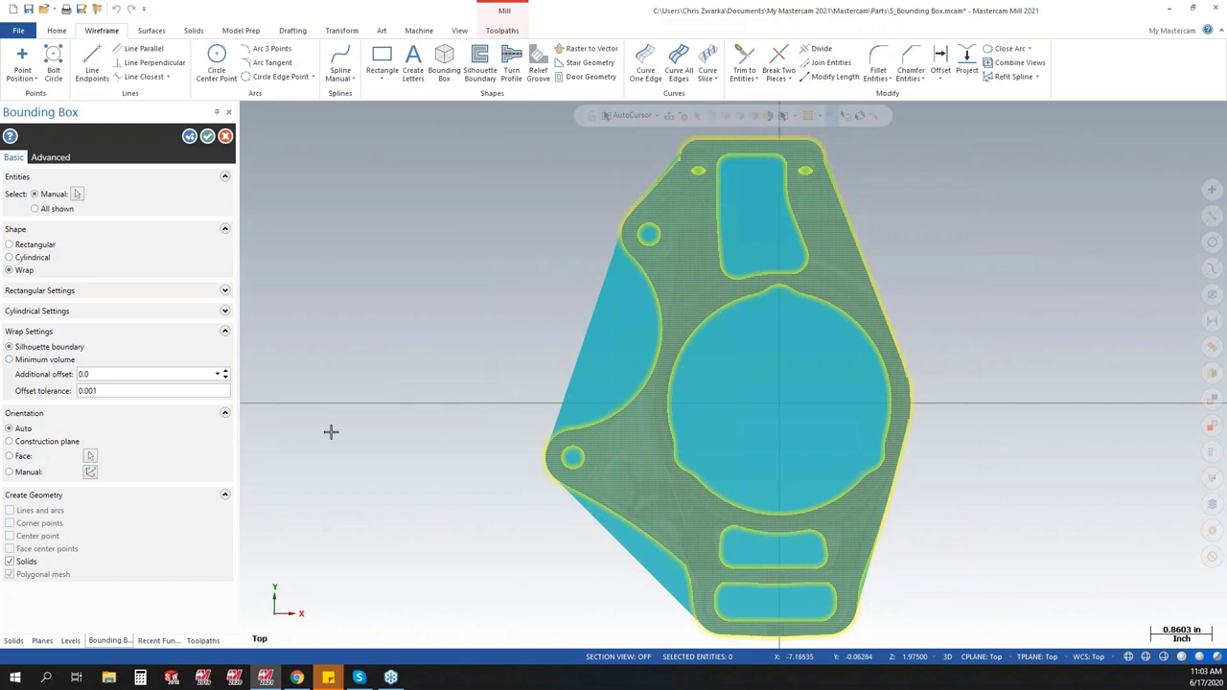
scroll(687, 376, down, 1)
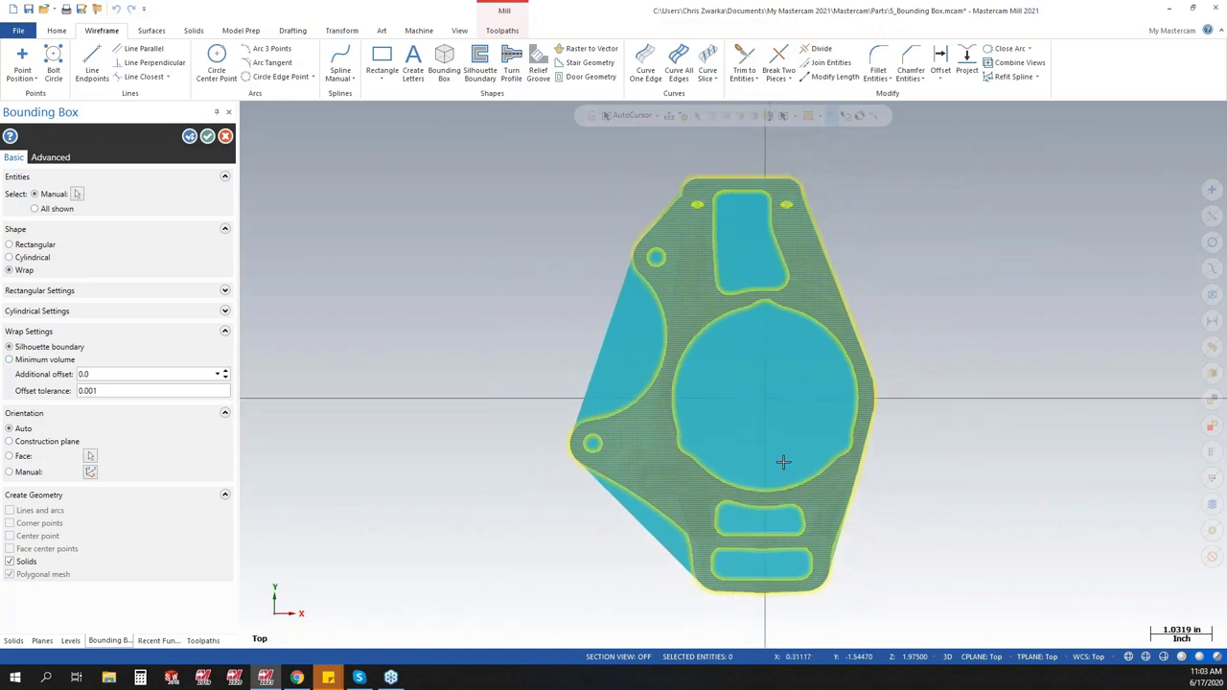
middle_drag(687, 375, 592, 411)
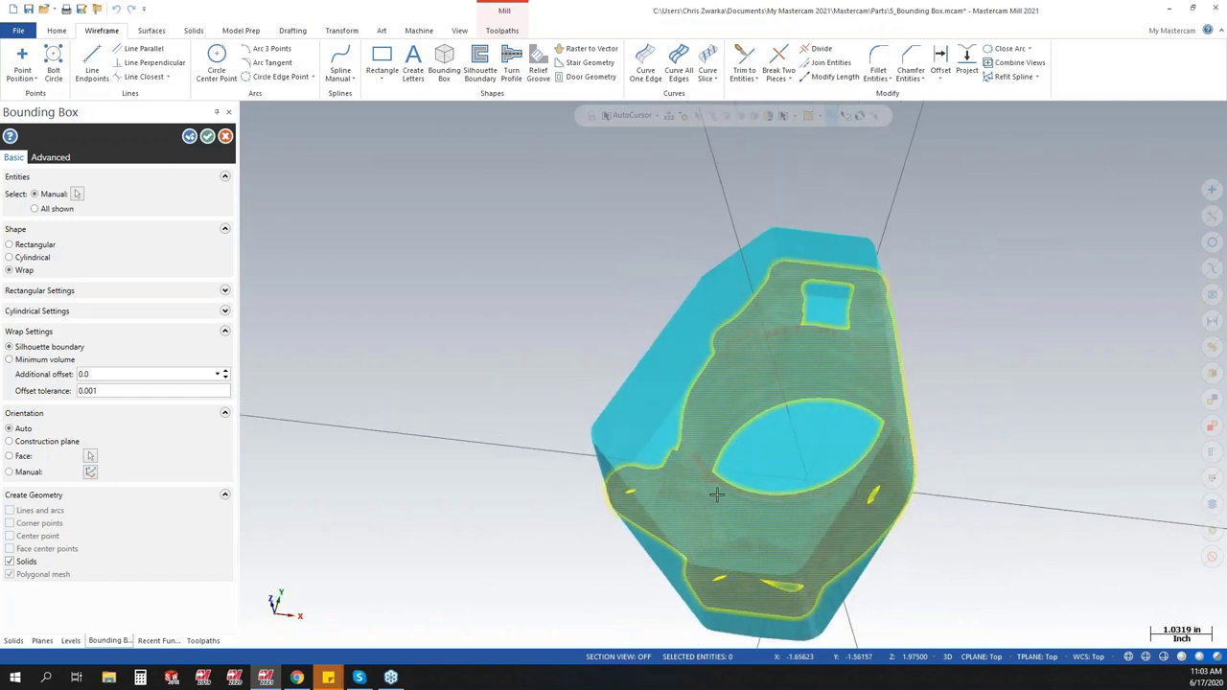
middle_drag(537, 287, 796, 601)
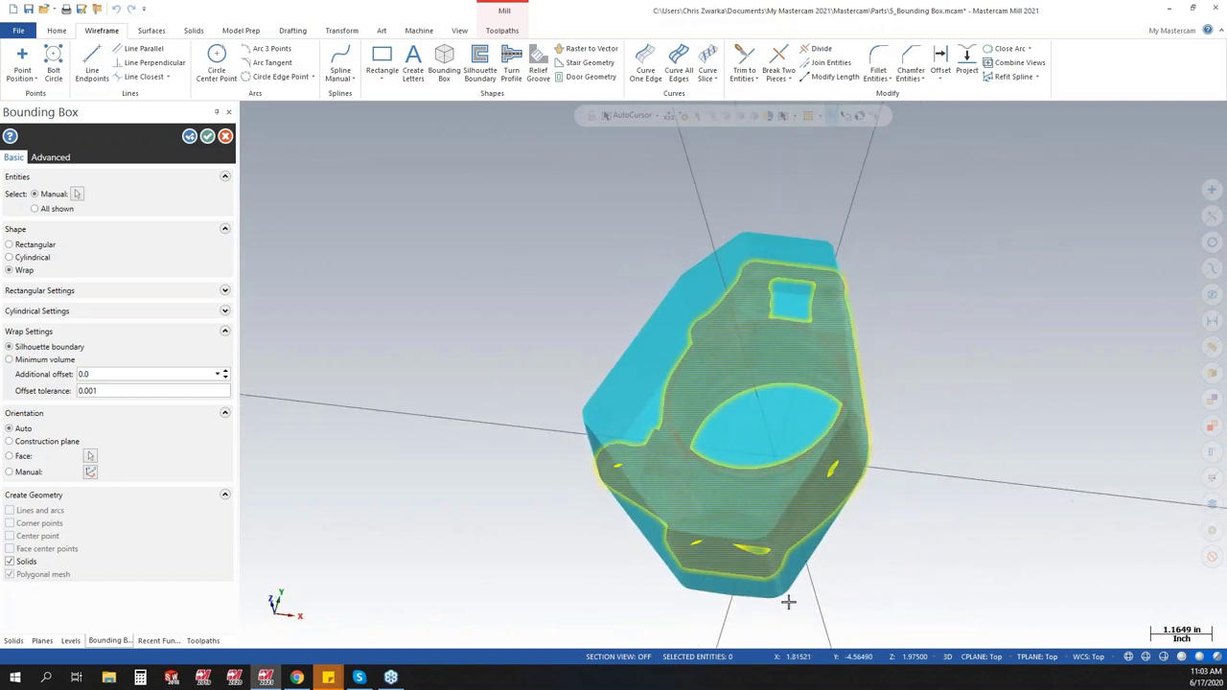
scroll(794, 598, up, 1)
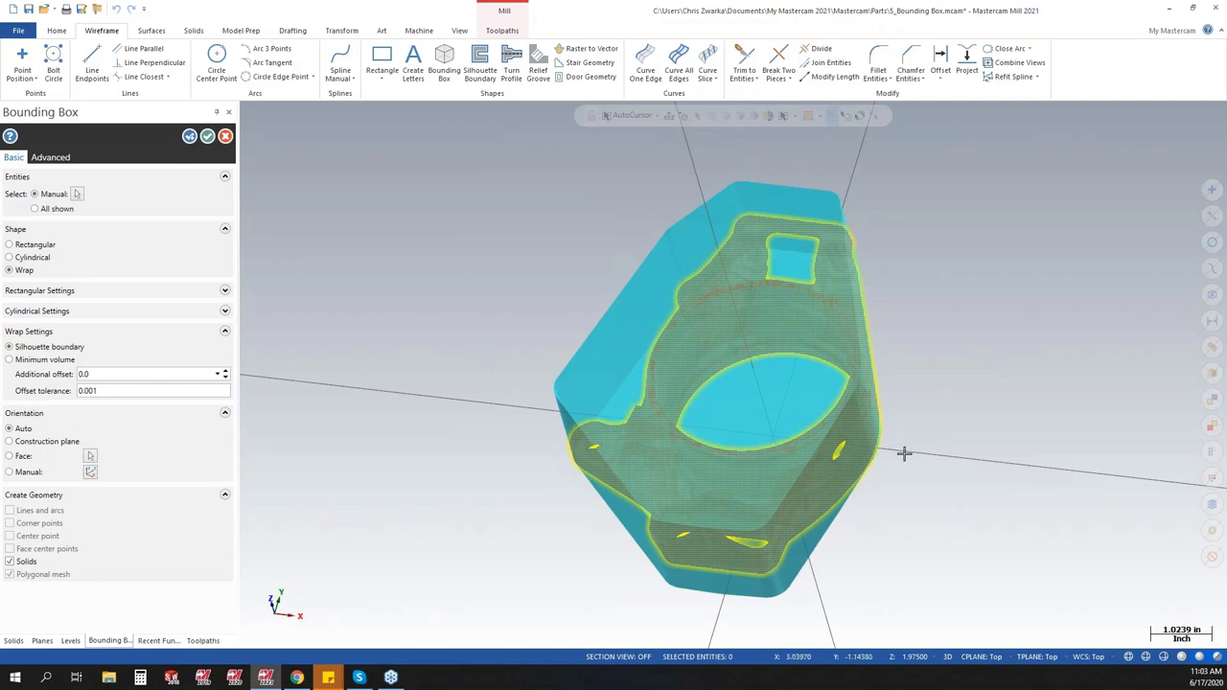
mouse_move(952, 348)
middle_down()
mouse_move(912, 390)
mouse_move(962, 395)
mouse_move(757, 401)
mouse_move(794, 428)
mouse_move(783, 416)
mouse_move(857, 411)
mouse_move(834, 408)
middle_up()
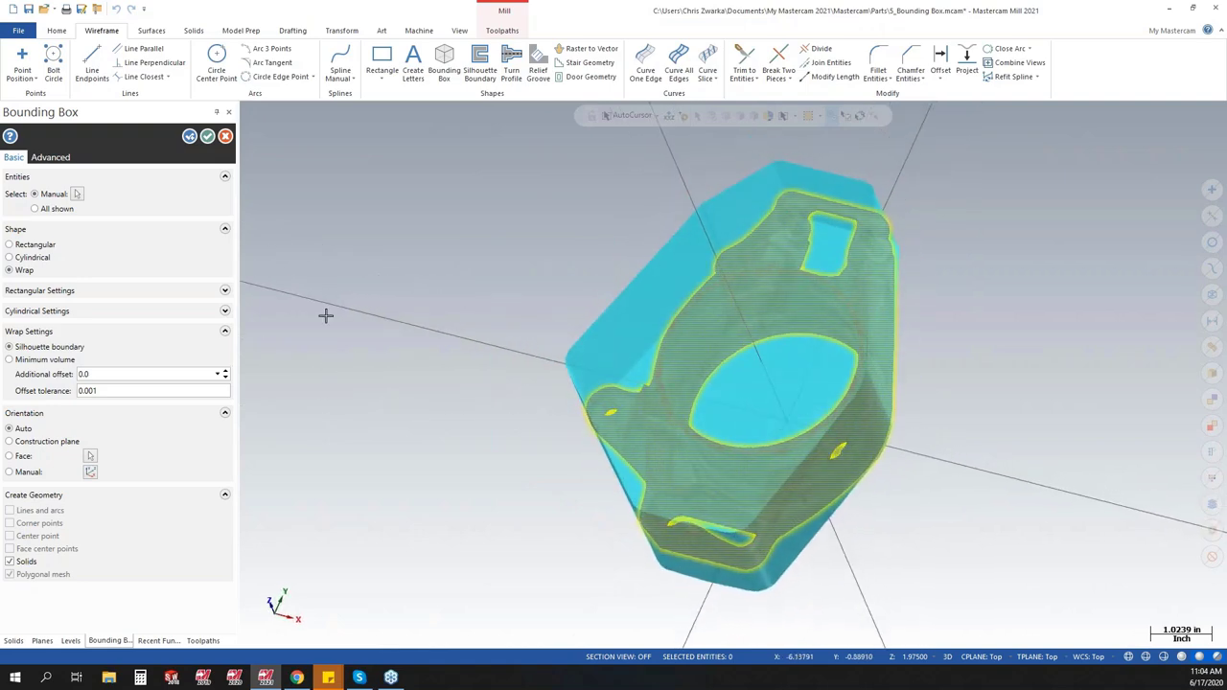
click(17, 361)
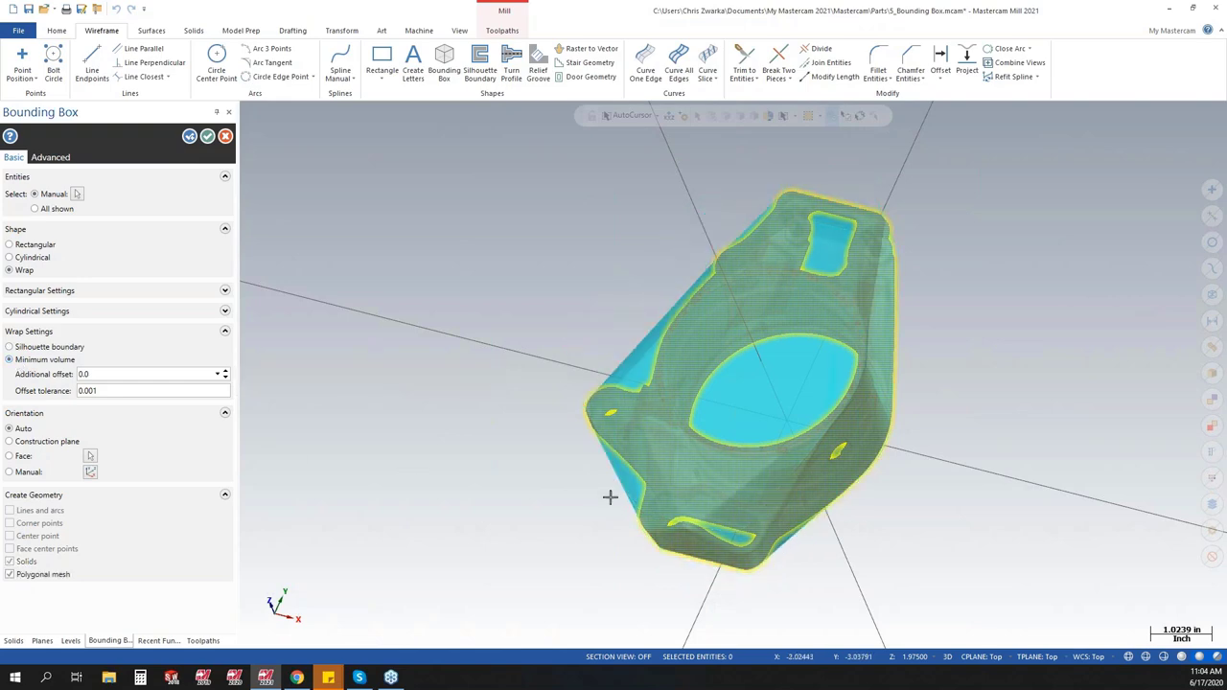
- Switch the wrap settings to silhouette boundary and create the bounding shape around the upright as a solid
middle_drag(597, 488, 456, 331)
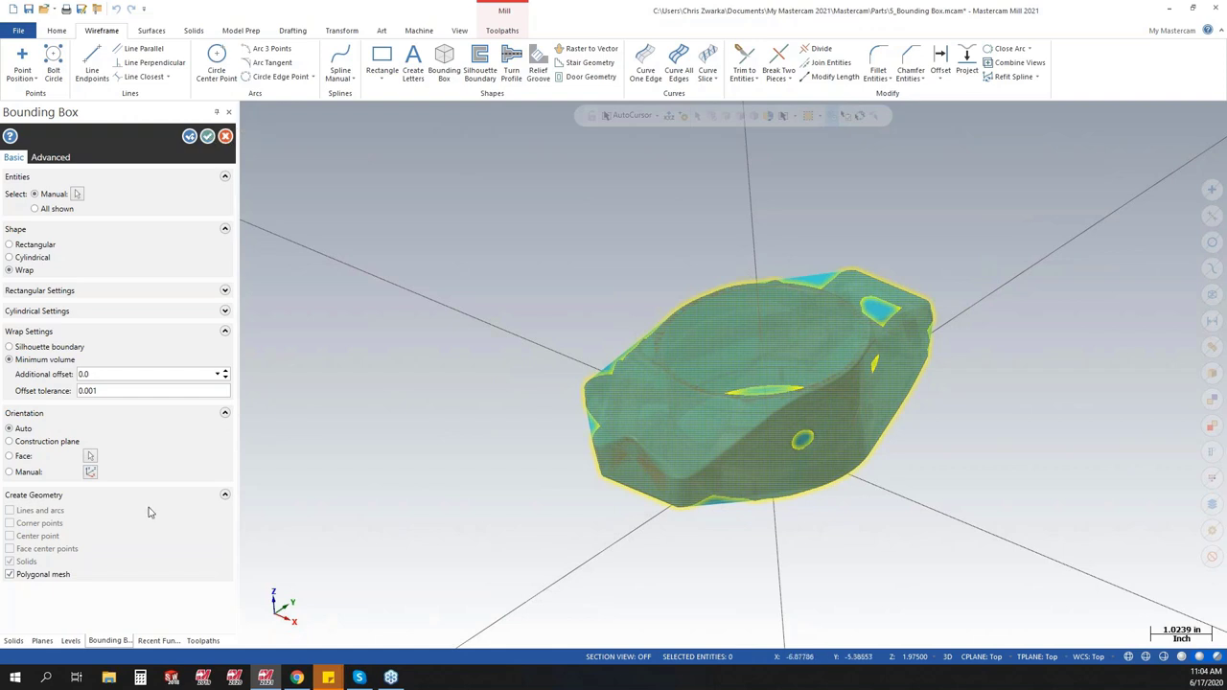
click(33, 350)
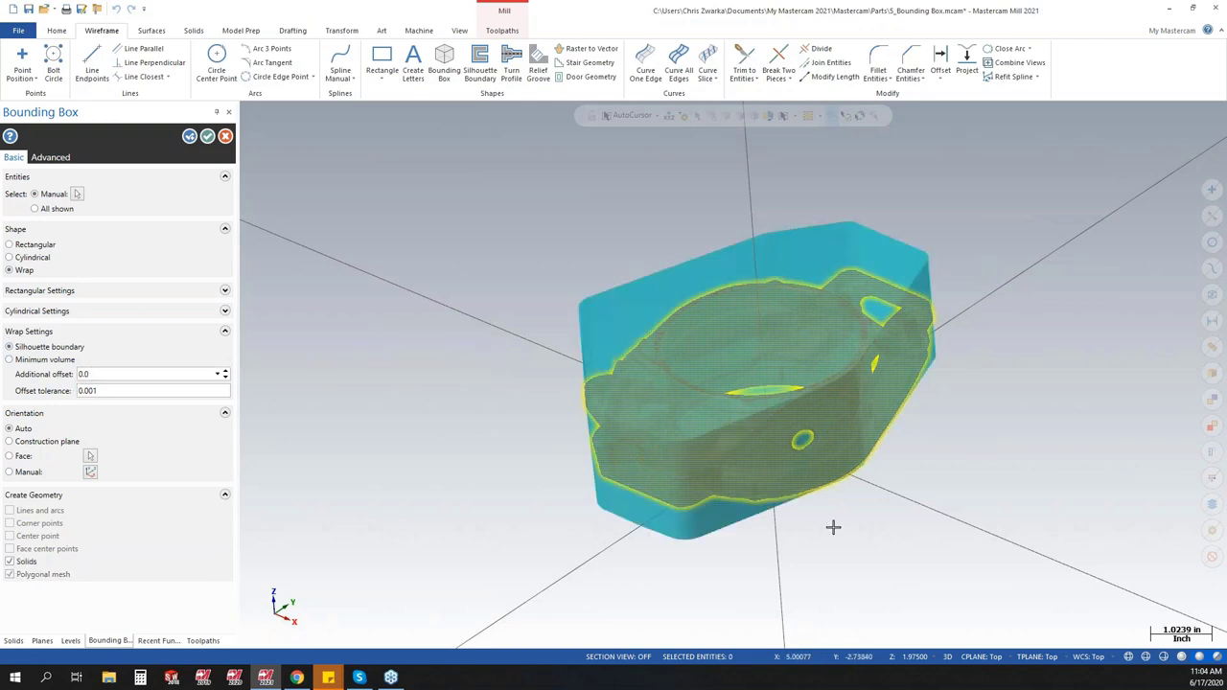
click(10, 563)
click(209, 139)
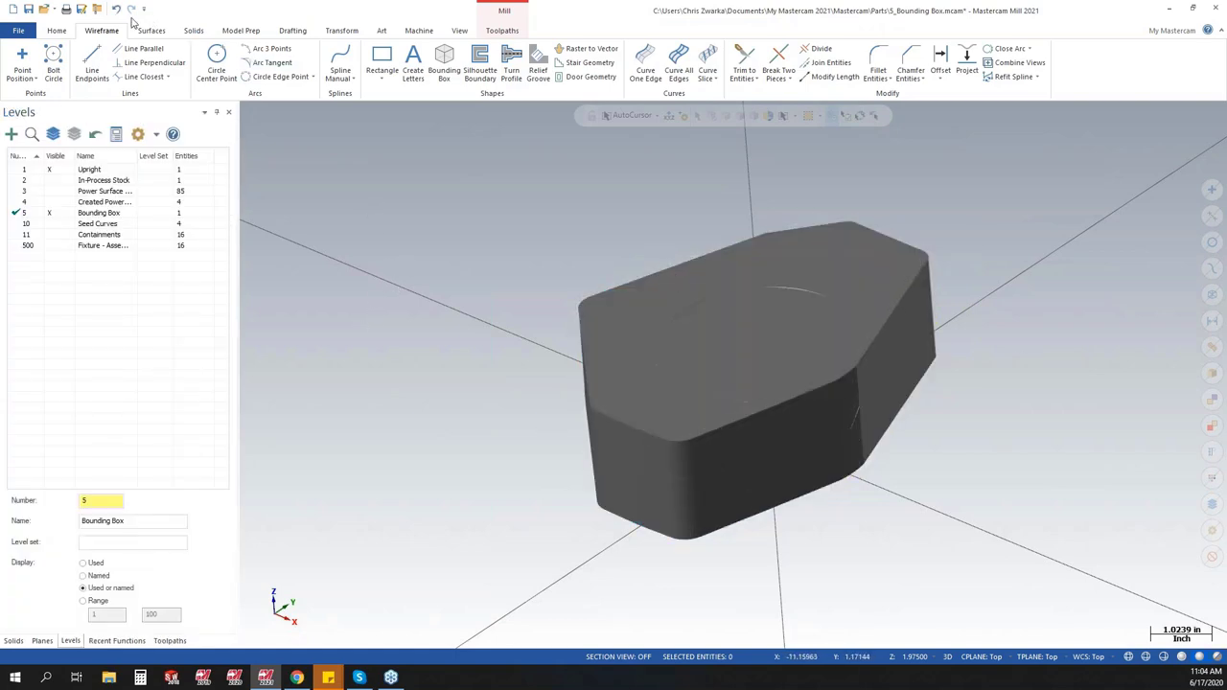
- Open the part file 4_auto z depths.mcam without saving the changes to 5_Bounding Box.mcam
click(44, 8)
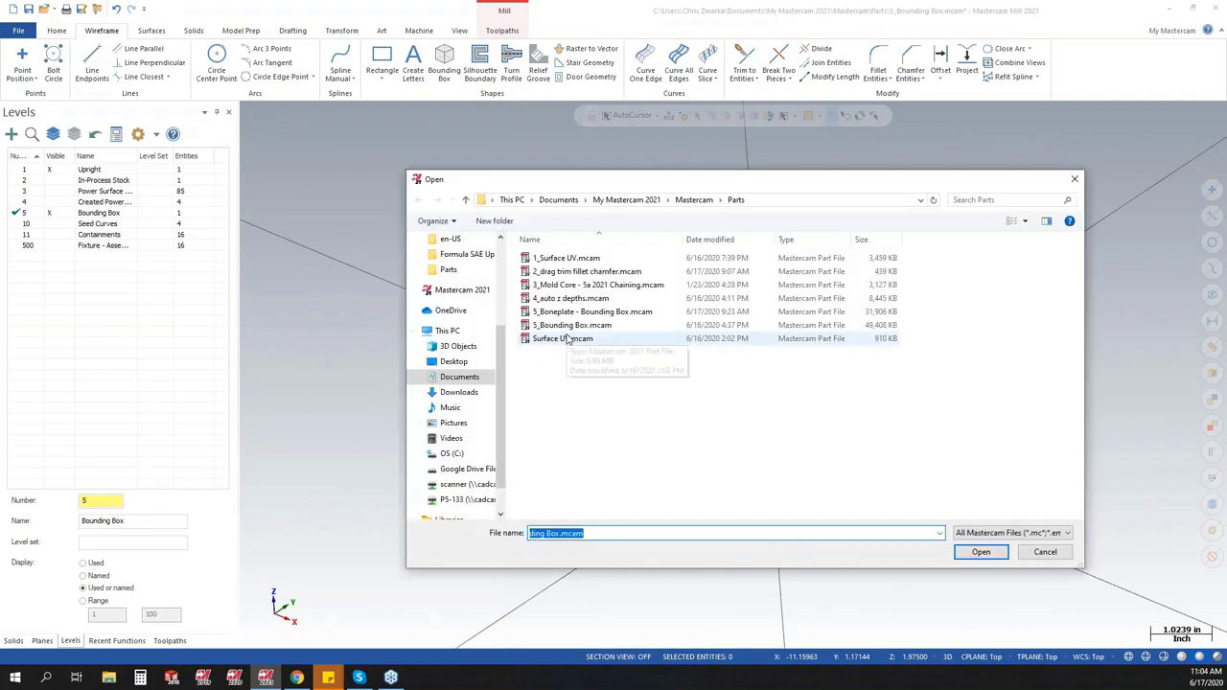
click(571, 298)
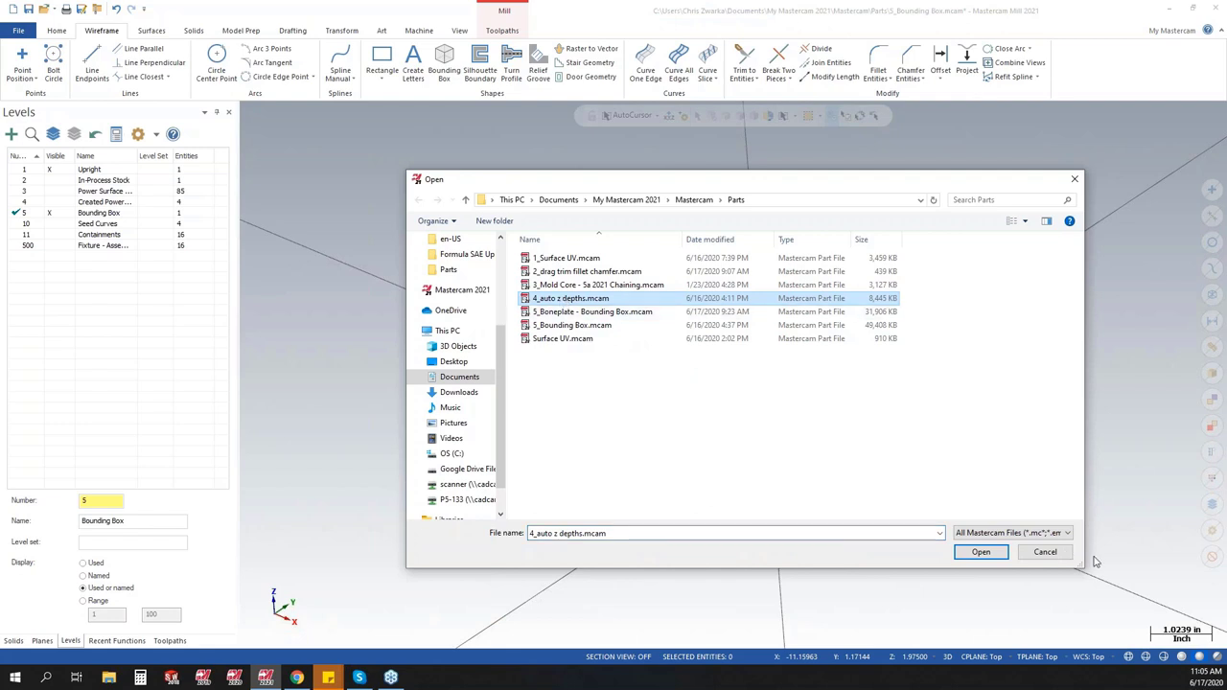
click(980, 556)
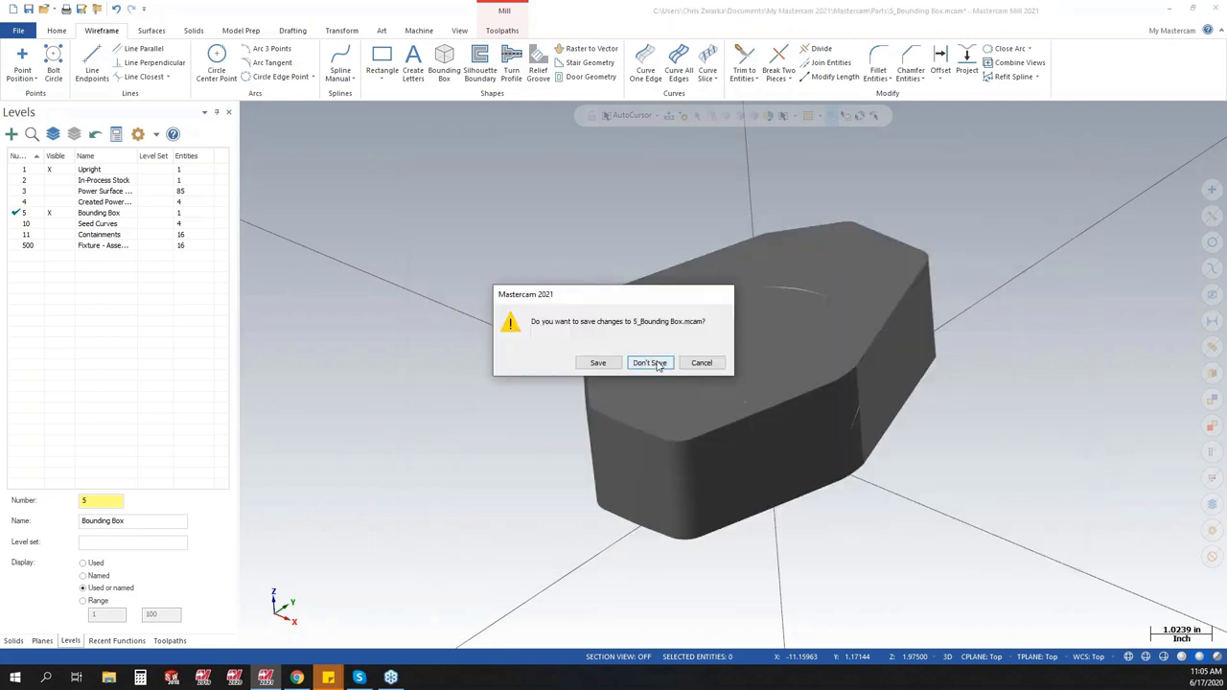
click(649, 363)
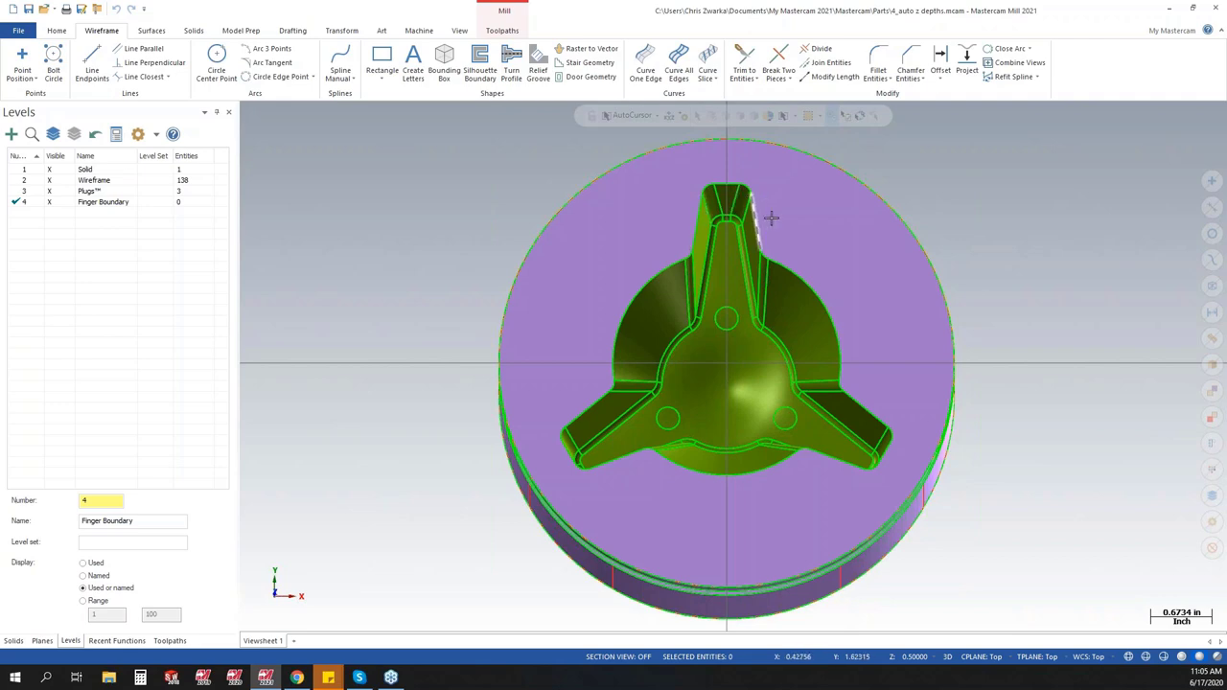
- Draw three connected freeform lines bounding the upper finger pocket without automatic Z depth, and inspect them at an angle
click(89, 59)
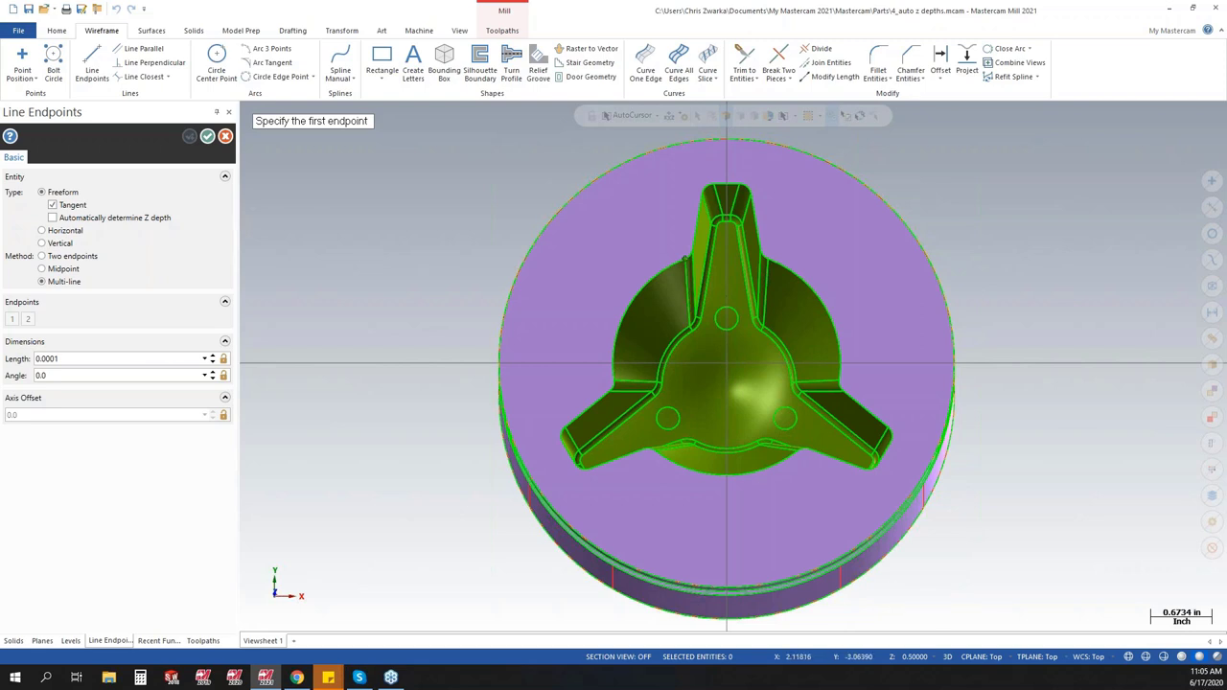
click(686, 261)
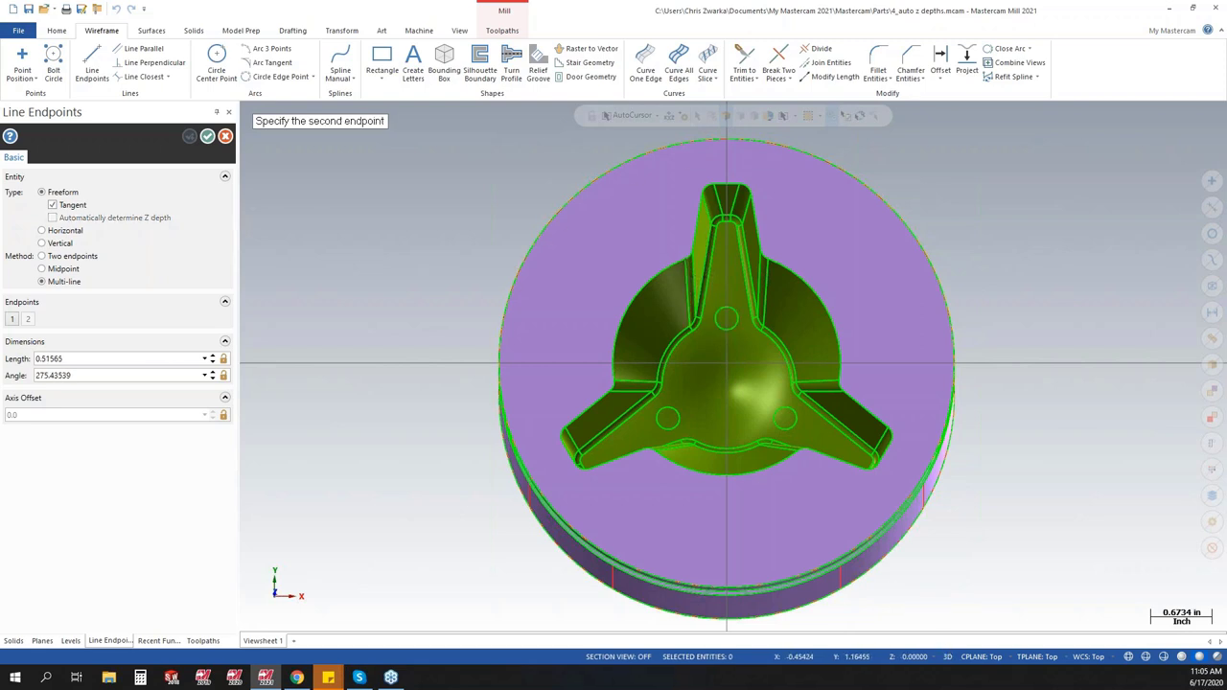
click(701, 351)
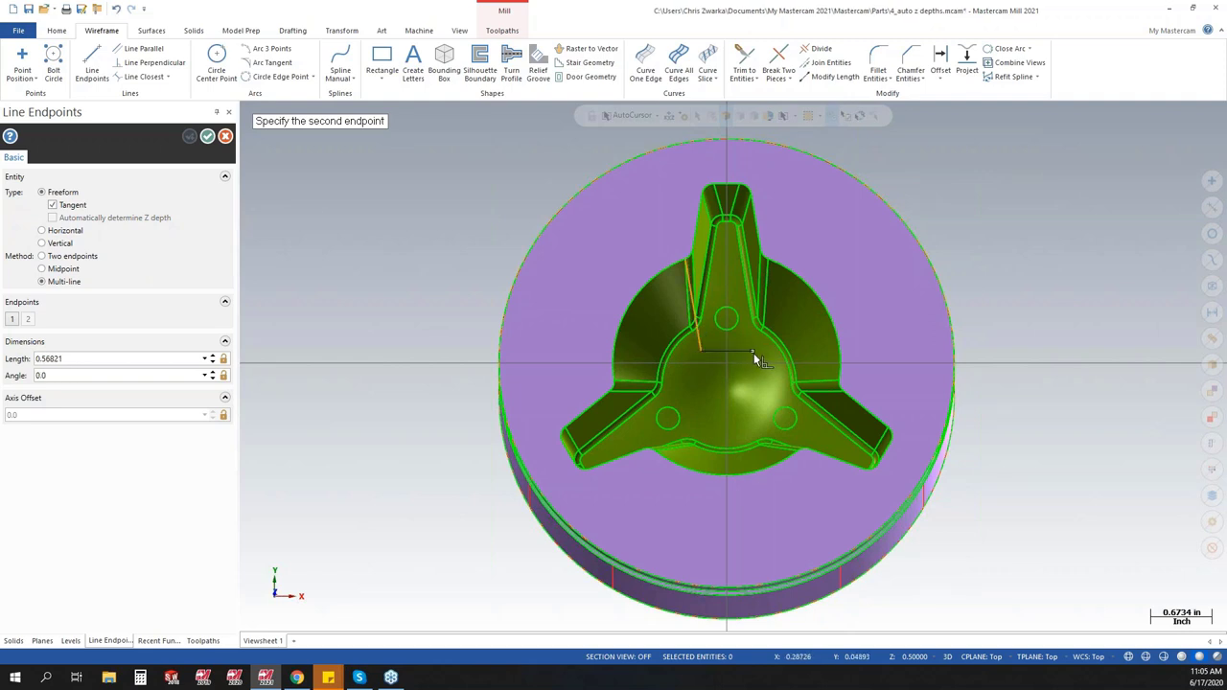
click(751, 353)
click(766, 259)
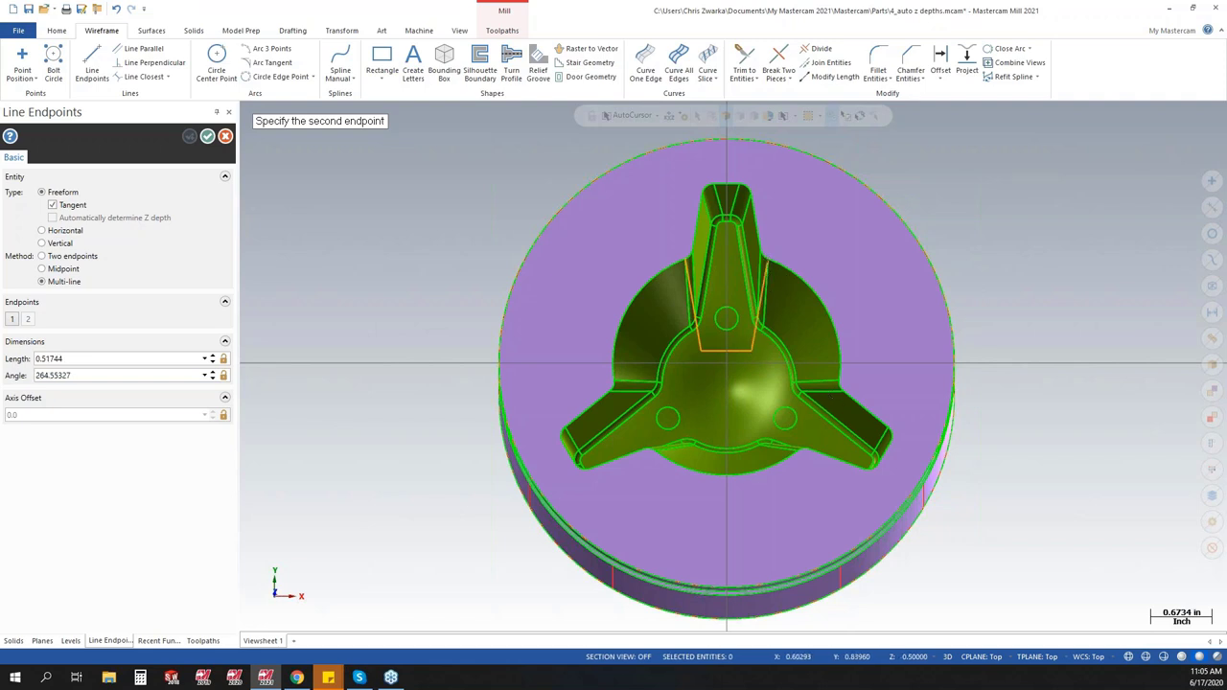
middle_drag(758, 413, 700, 237)
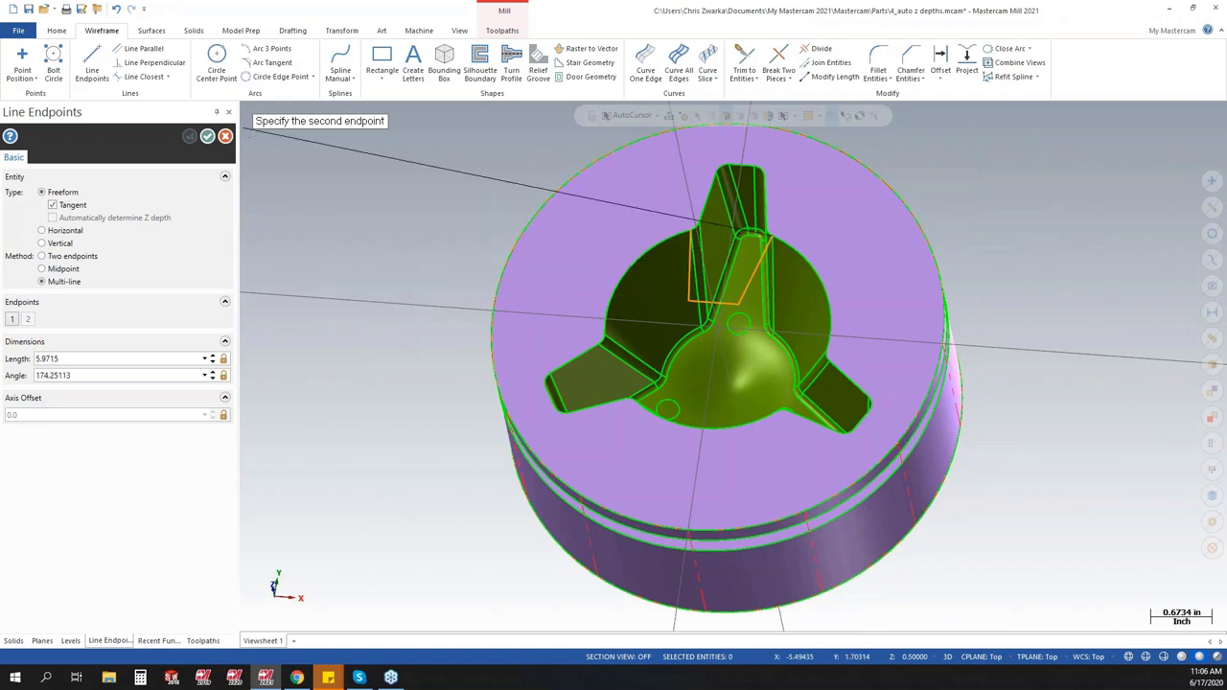
click(207, 136)
- Undo the three lines drawn around the upper finger pocket
click(117, 10)
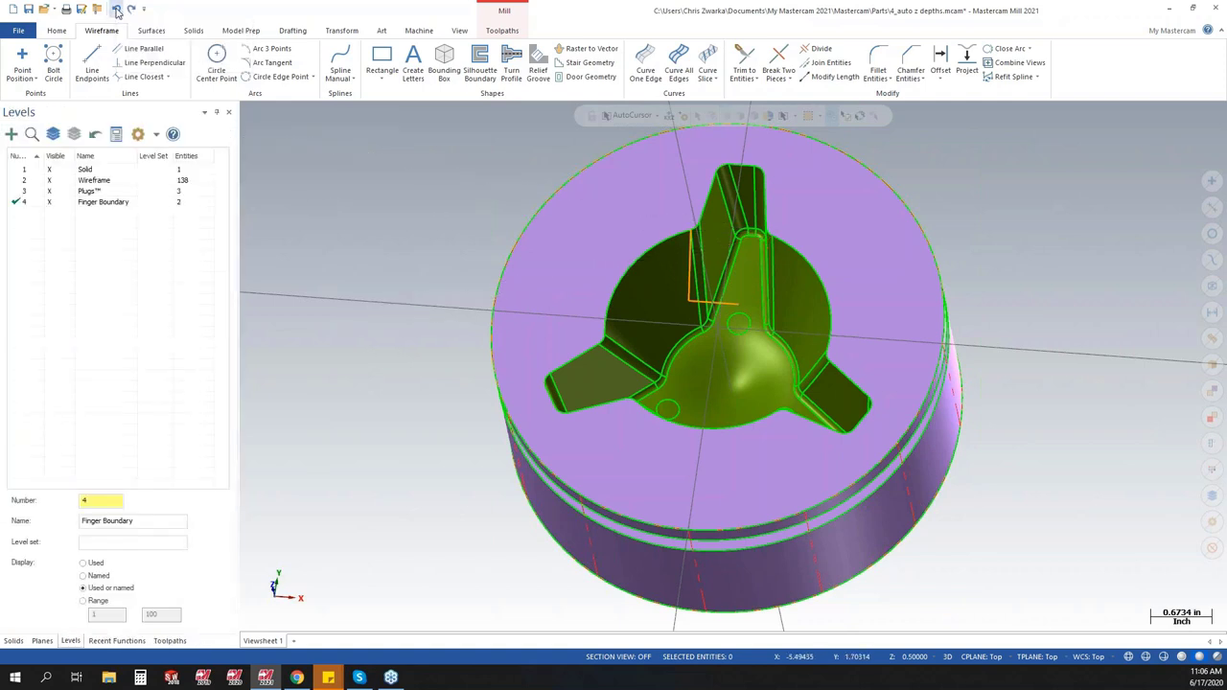
click(117, 10)
click(117, 9)
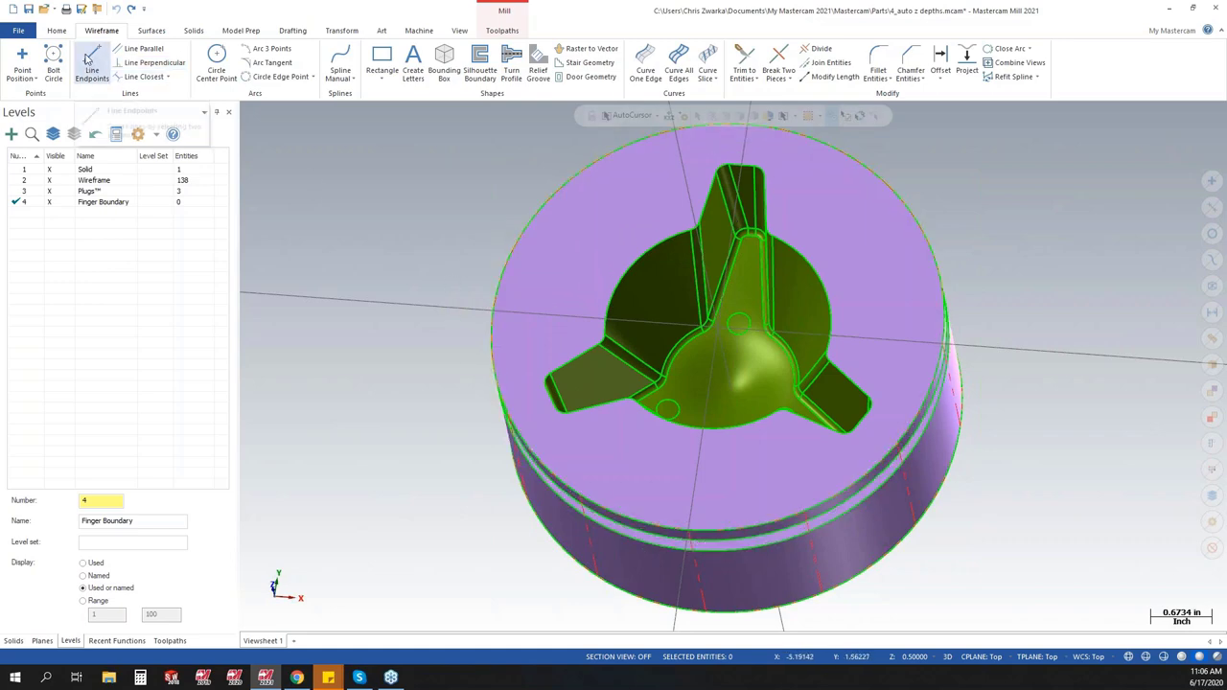
- Draw three connected lines bounding the upper finger pocket with Automatically determine Z depth enabled, and check their depth at an angle
click(89, 61)
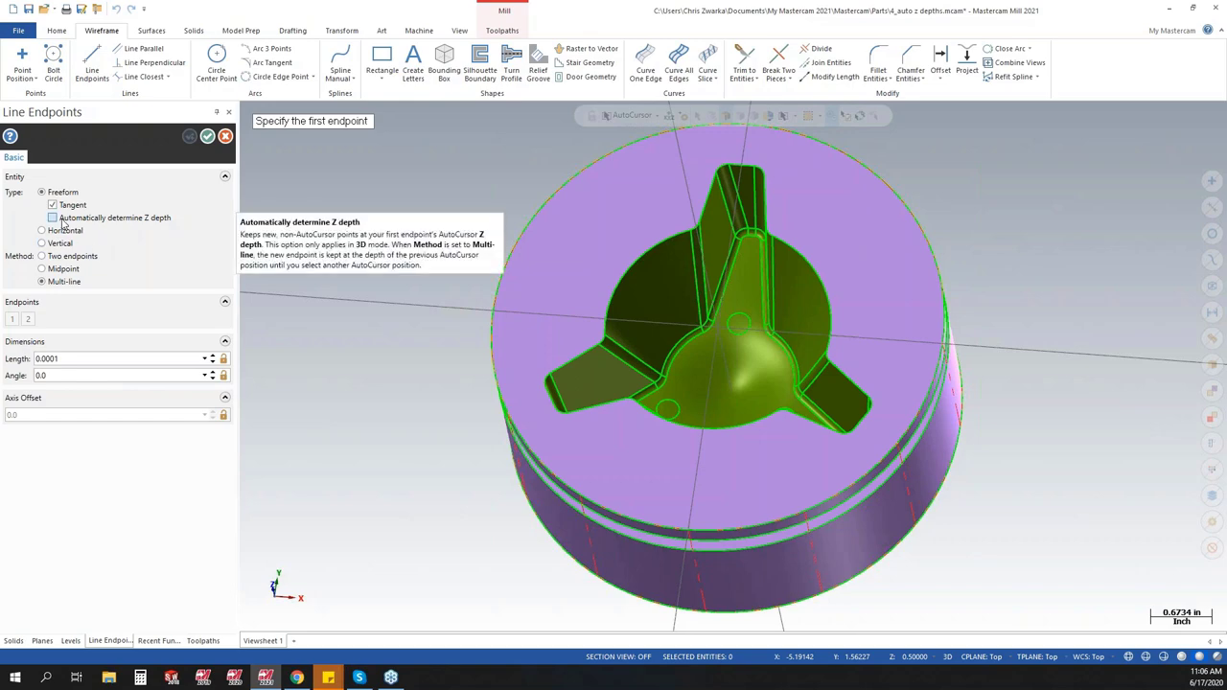
click(62, 221)
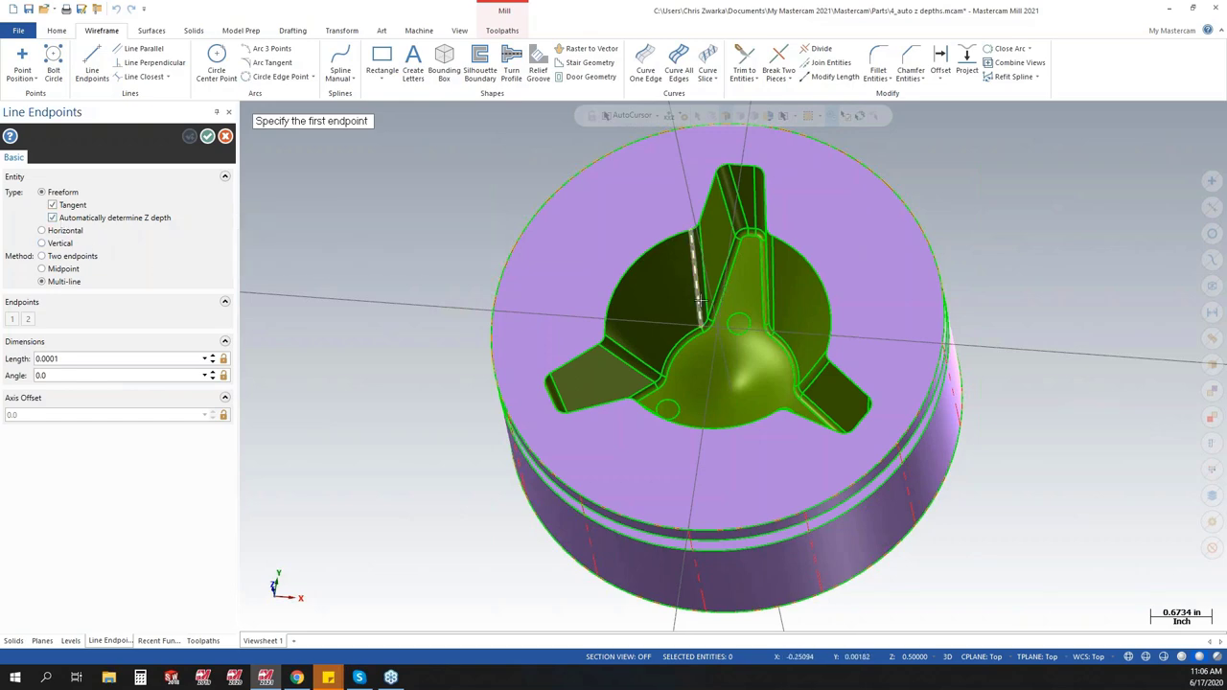
mouse_move(699, 300)
middle_down()
mouse_move(700, 321)
mouse_move(698, 288)
middle_up()
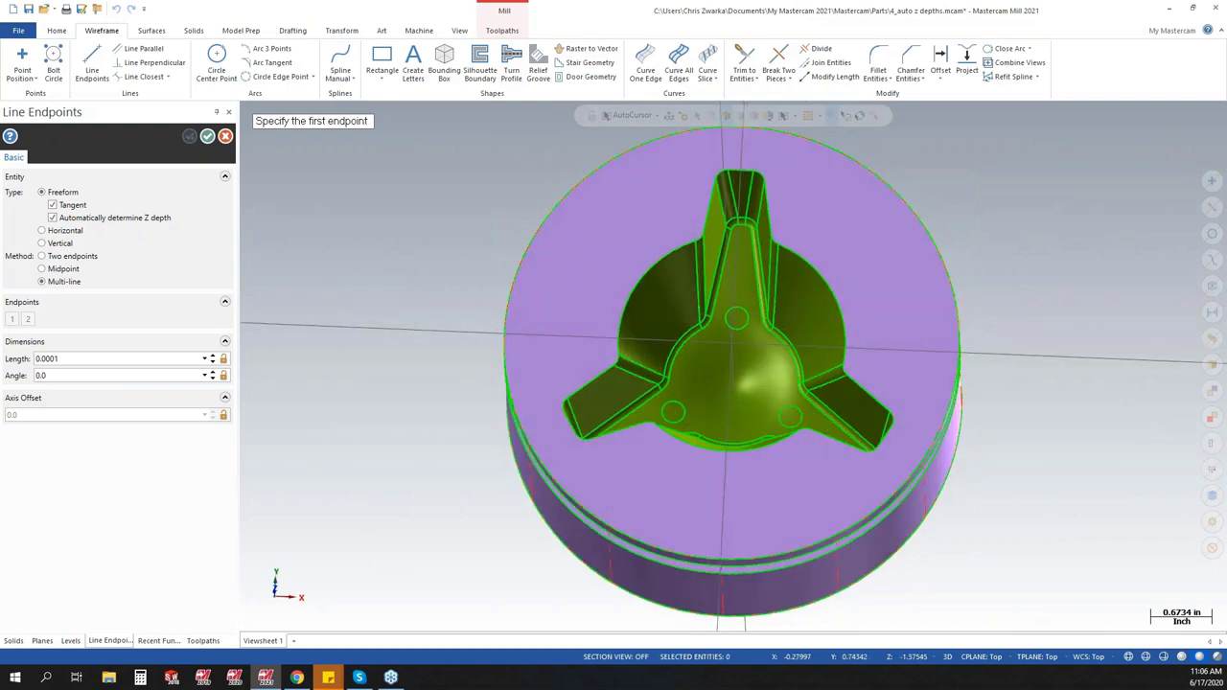
click(691, 241)
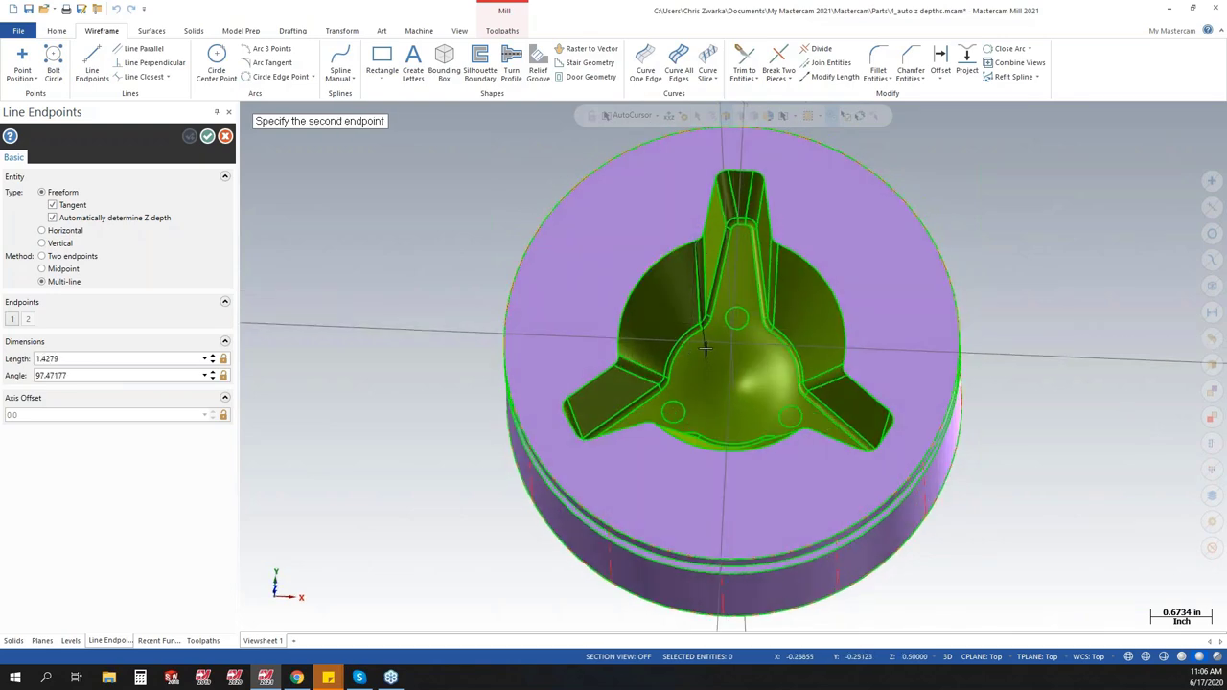
click(706, 351)
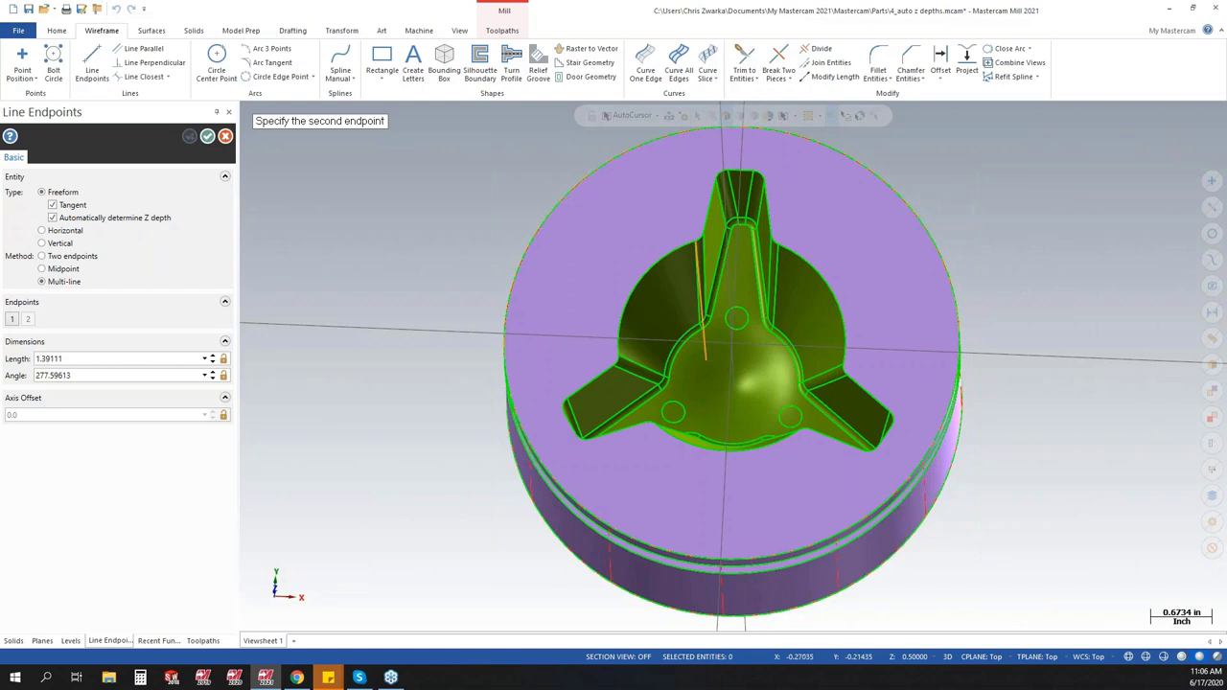
click(756, 358)
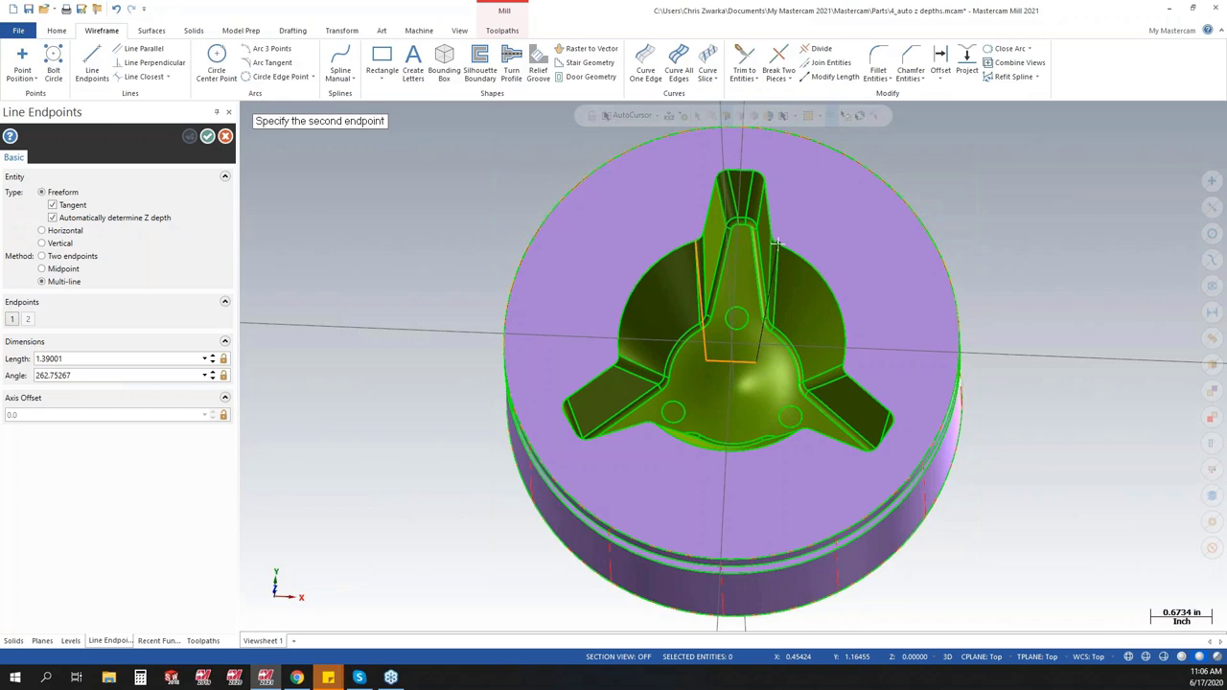
middle_drag(777, 243, 832, 430)
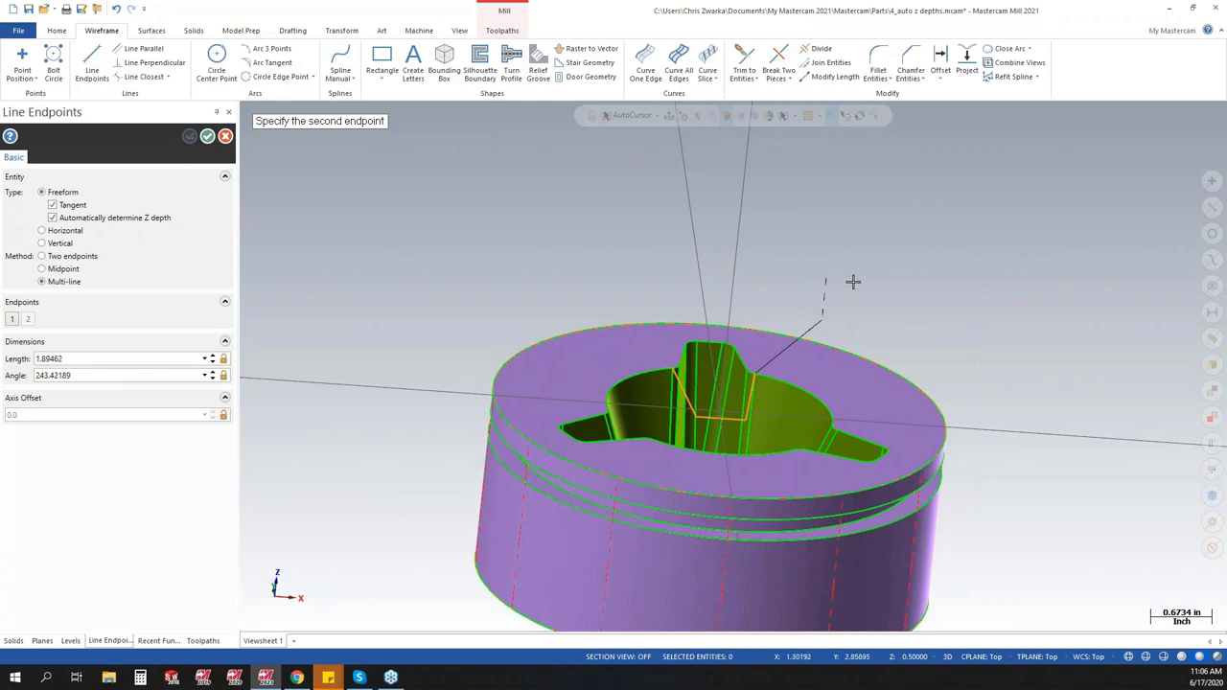
middle_drag(830, 272, 756, 235)
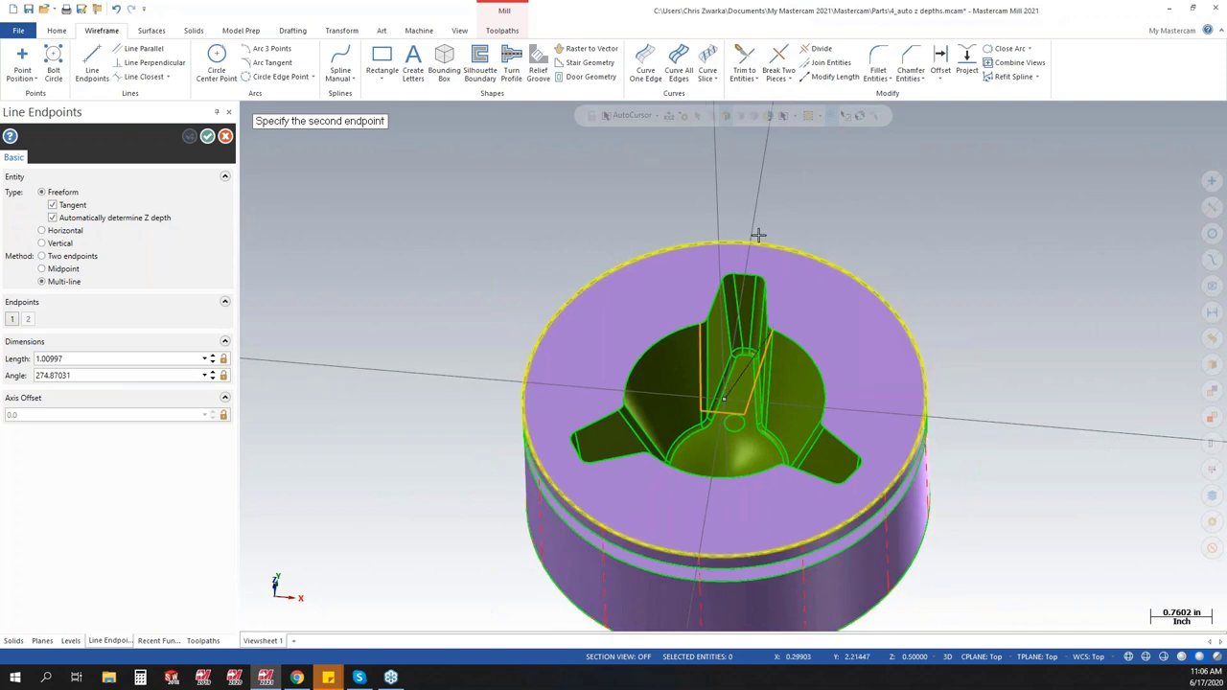
click(208, 138)
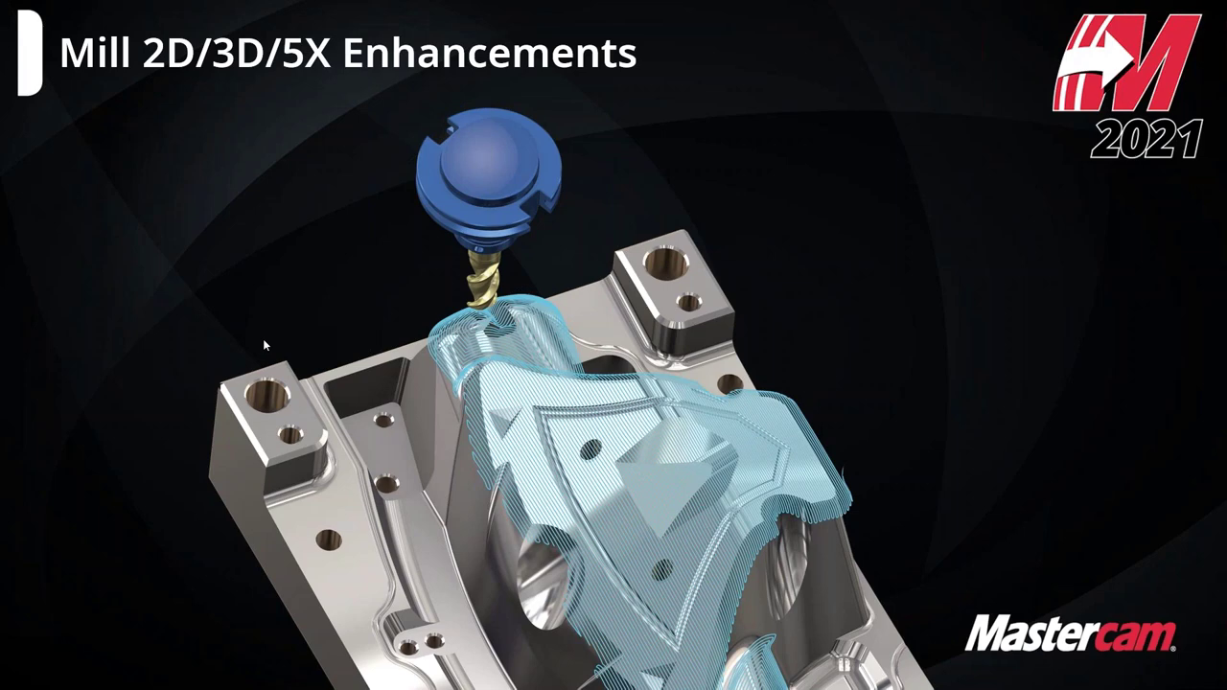
click(747, 356)
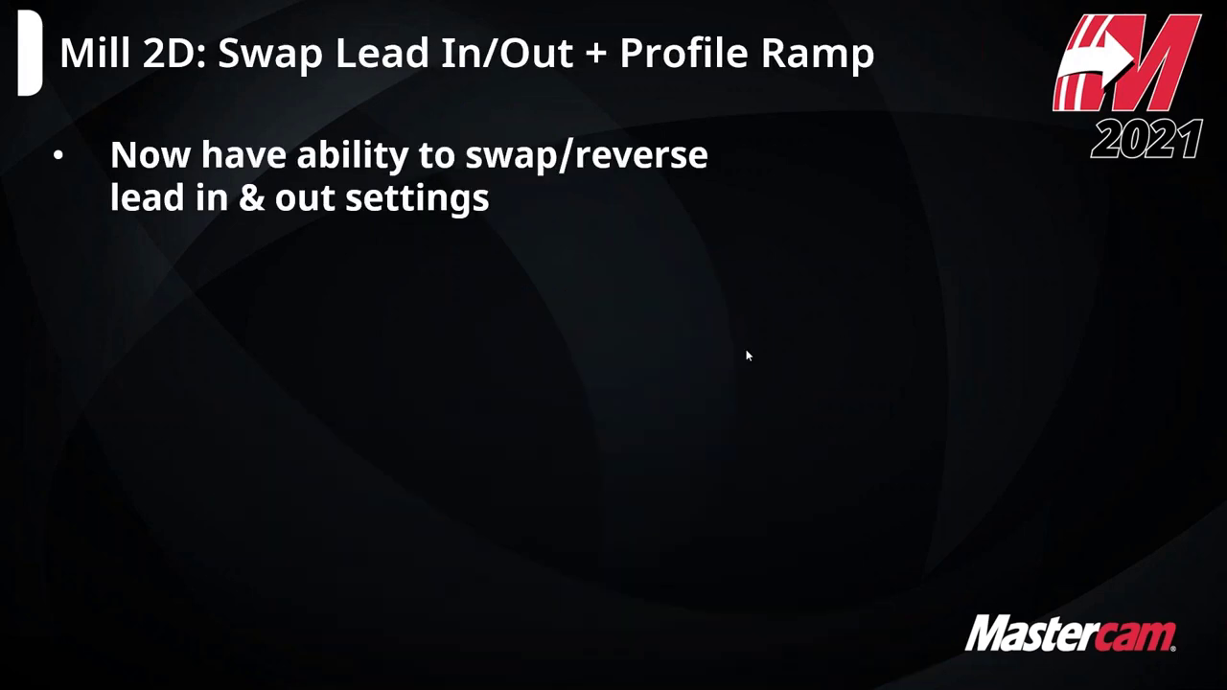
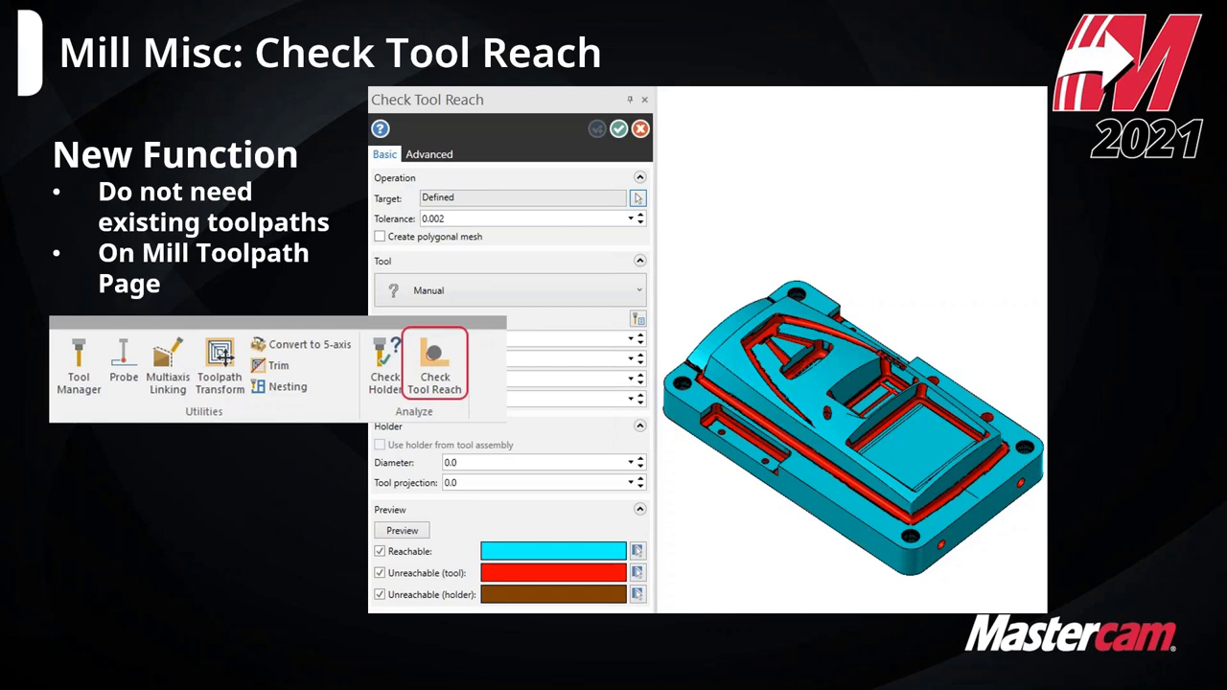
click(605, 369)
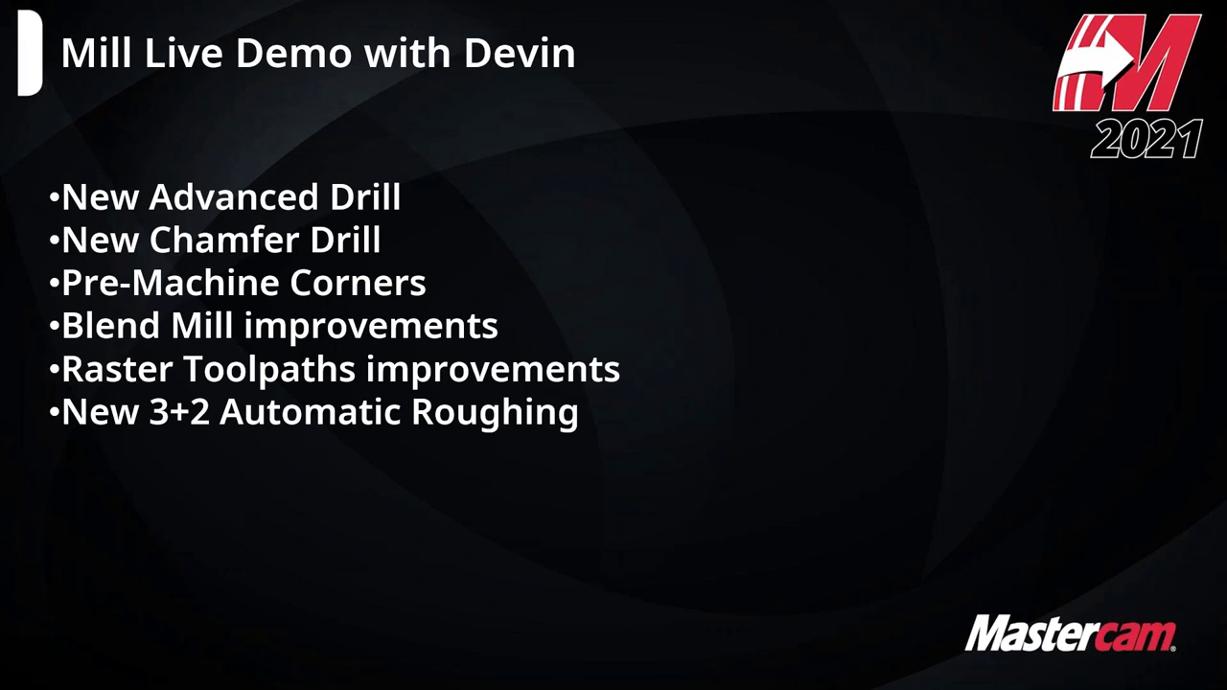
- Switch to Mastercam with the Drill Start.mcam part, look over its holes, and restore the isometric view
key(alt+Tab)
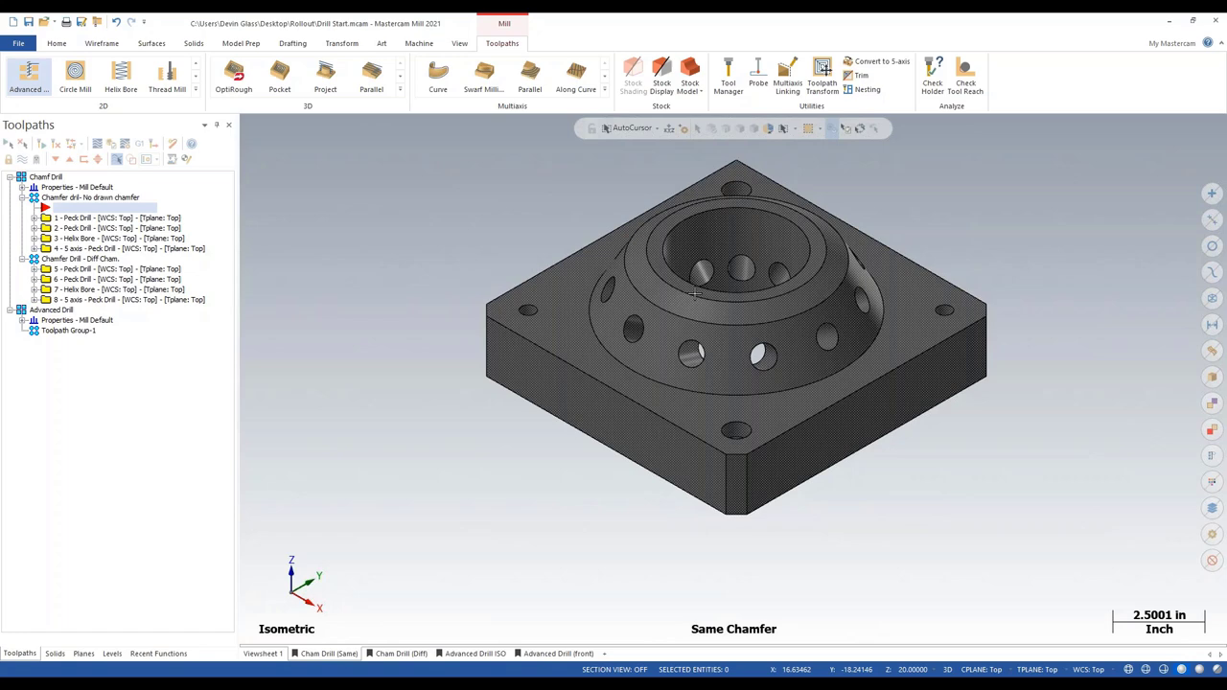
scroll(899, 220, up, 1)
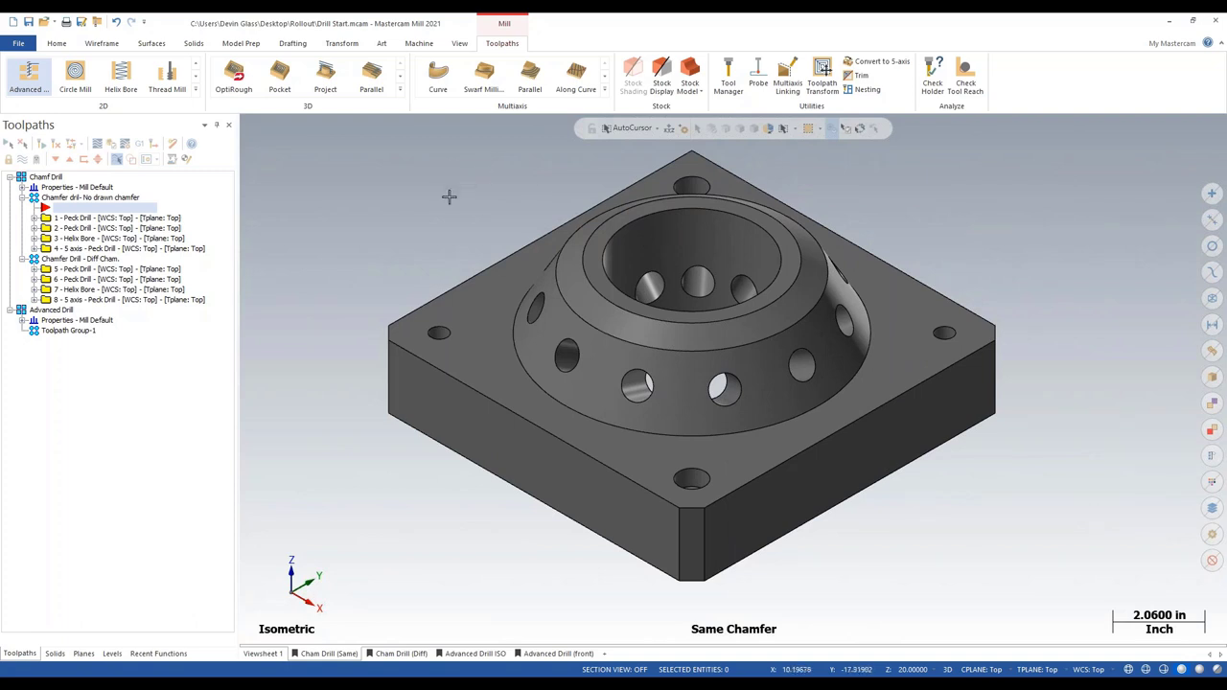
middle_drag(714, 178, 826, 347)
key(alt+7)
scroll(826, 327, down, 2)
scroll(826, 327, up, 1)
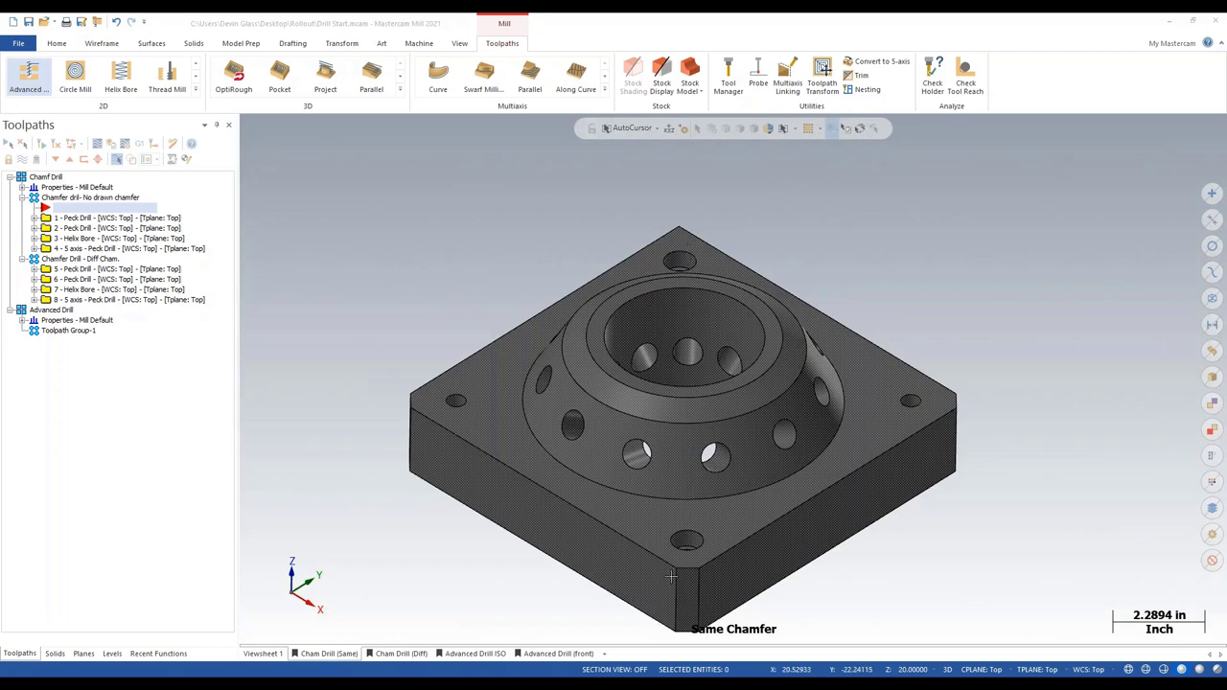
- Start a Chamfer Drill toolpath and define its holes as the four corner holes of the base plate
click(194, 89)
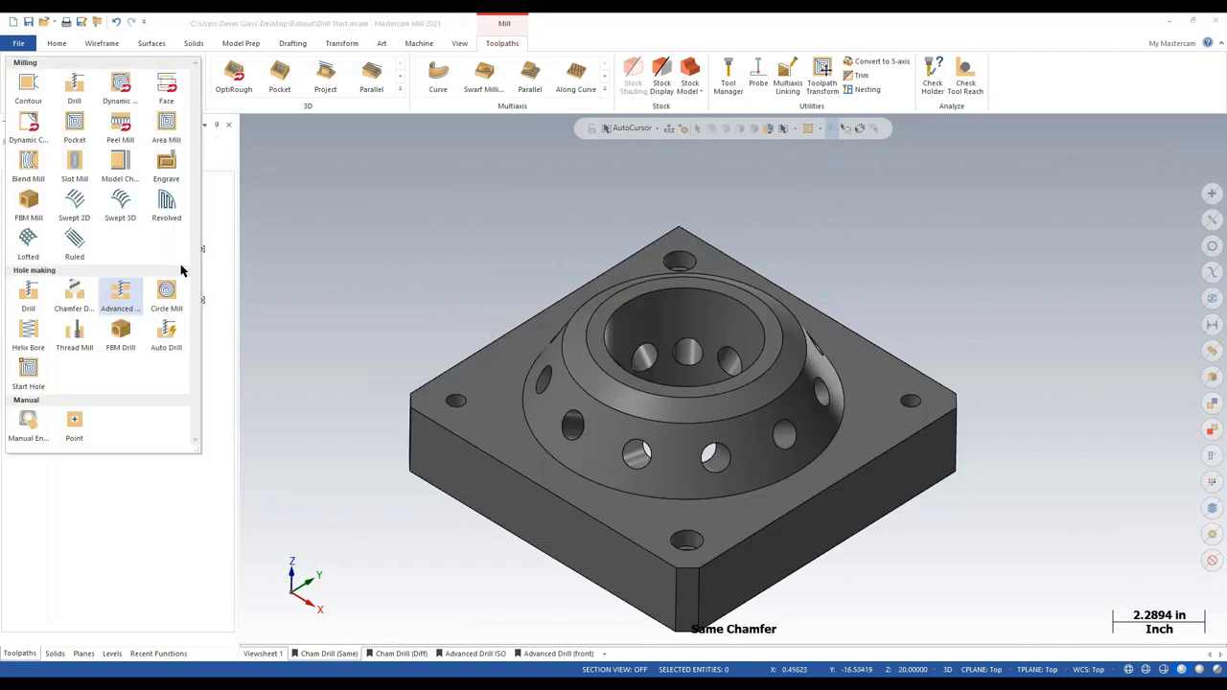
click(77, 292)
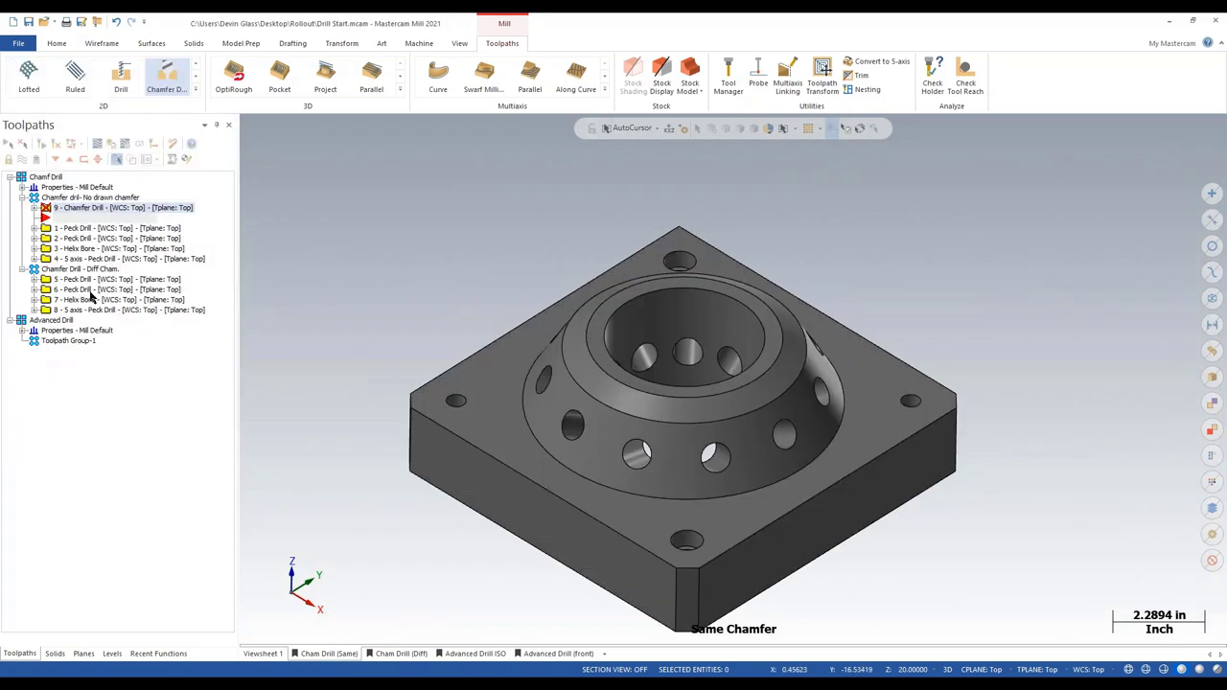
click(457, 400)
click(679, 254)
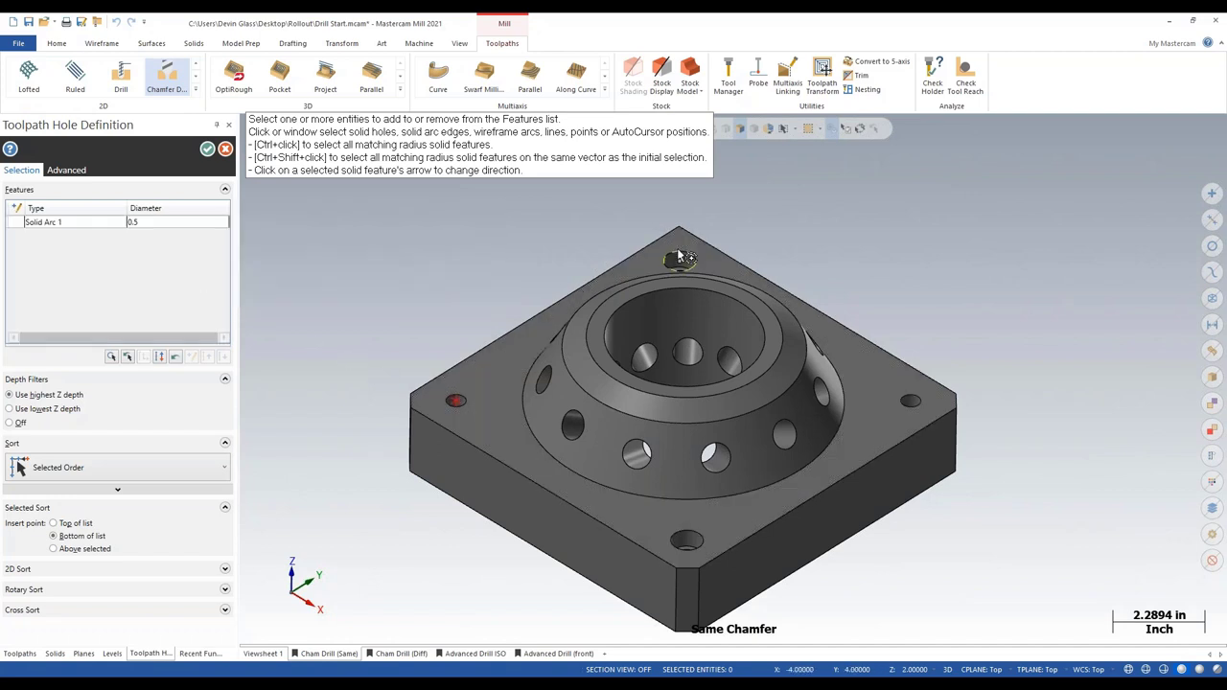
click(909, 400)
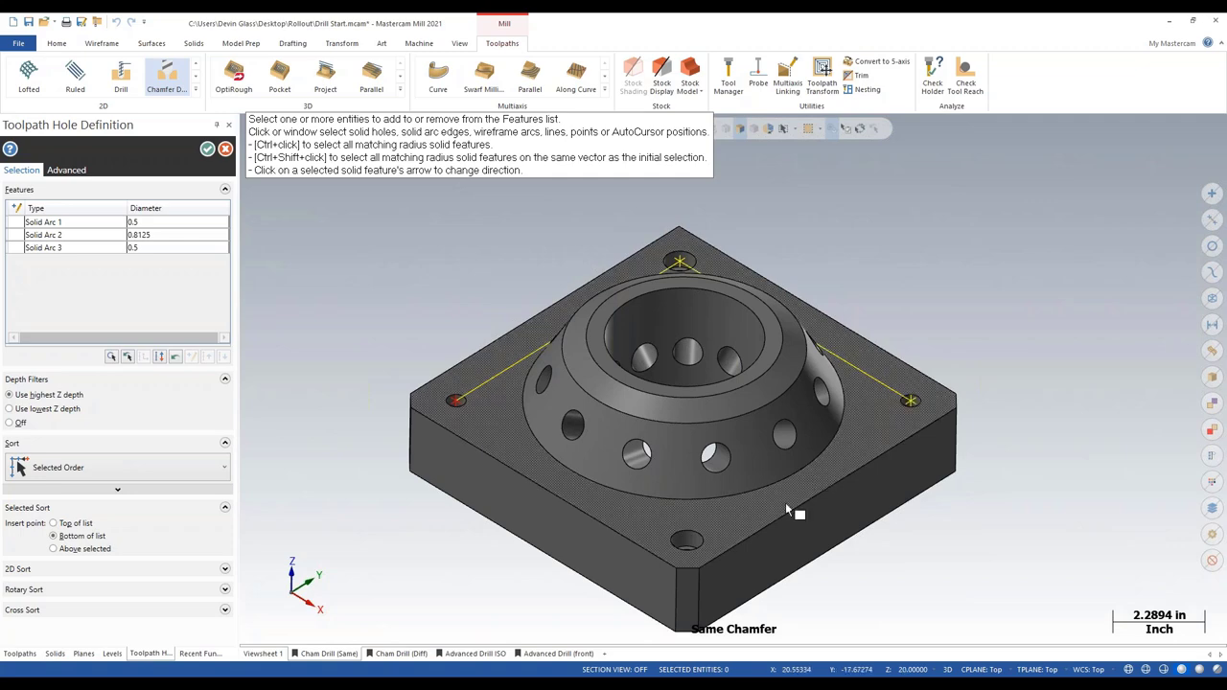
click(688, 540)
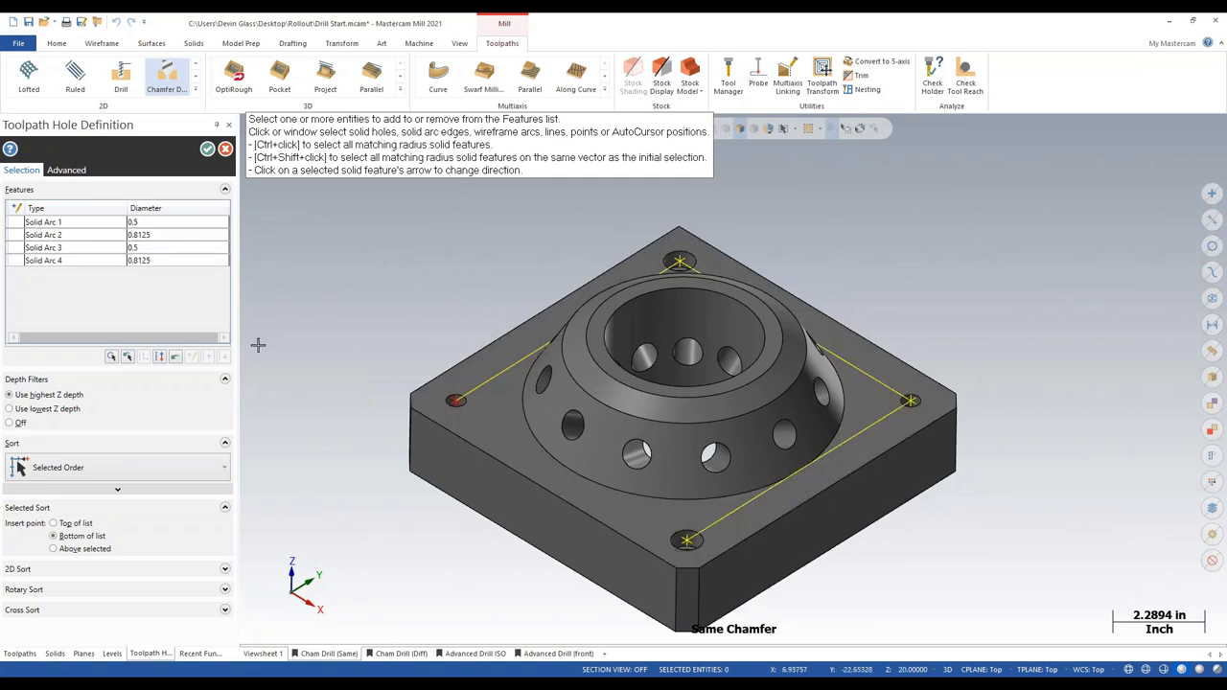
click(207, 151)
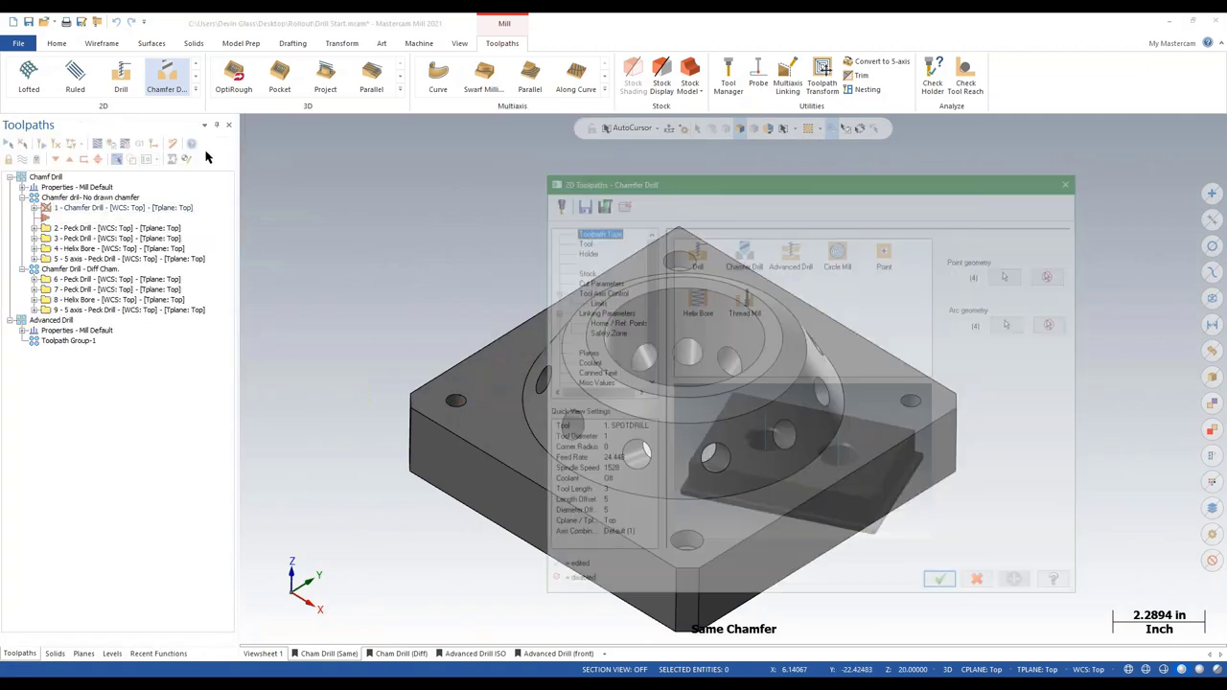
- Set the chamfer depth to 0.01, review the tool, tool axis and linking parameters, and generate the Chamfer Drill toolpath
click(577, 241)
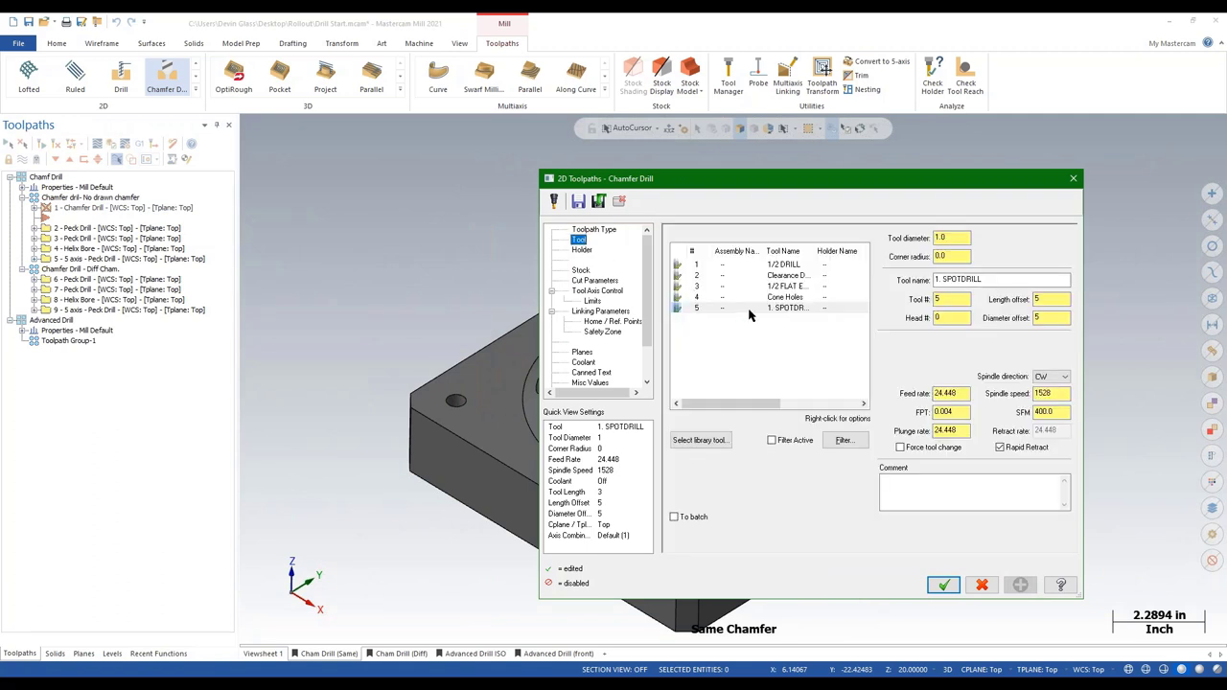
click(588, 281)
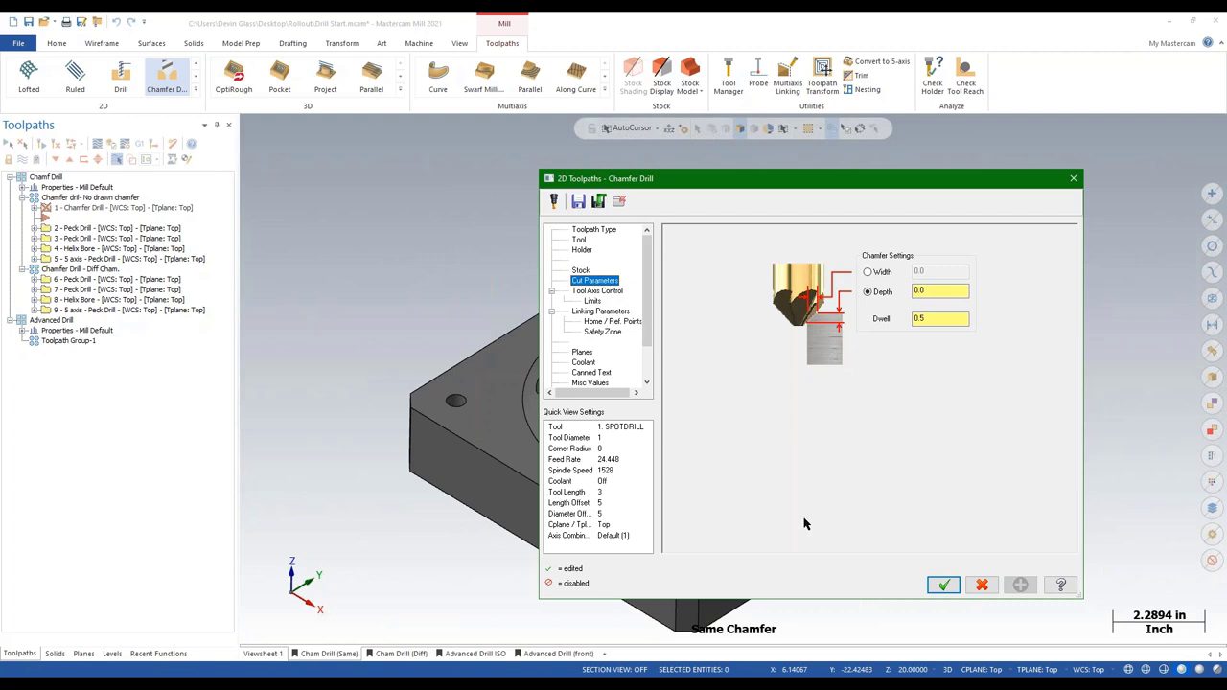
click(961, 293)
text(1)
key(Return)
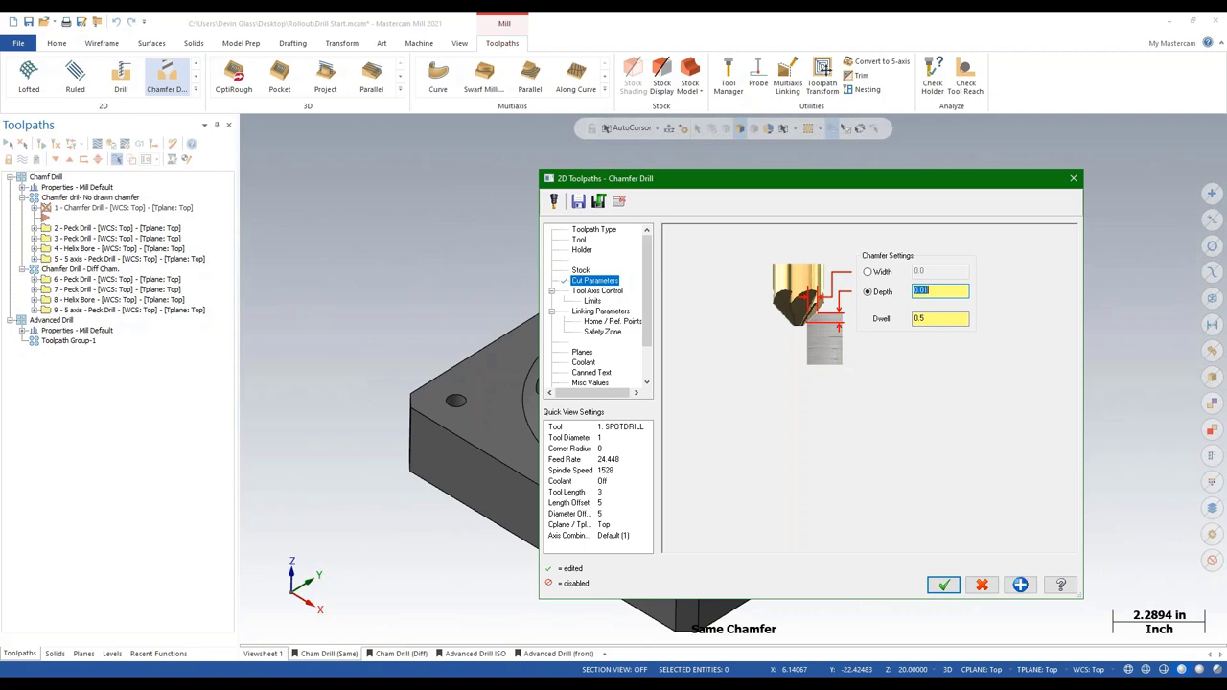
click(598, 292)
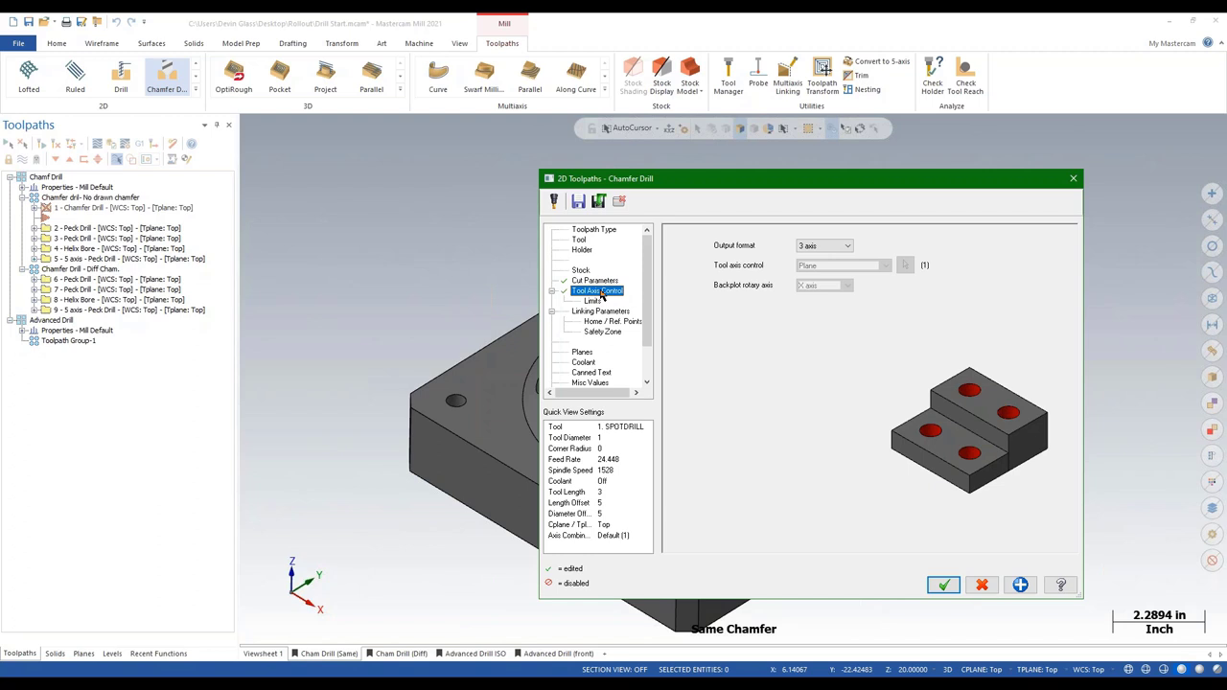
click(602, 312)
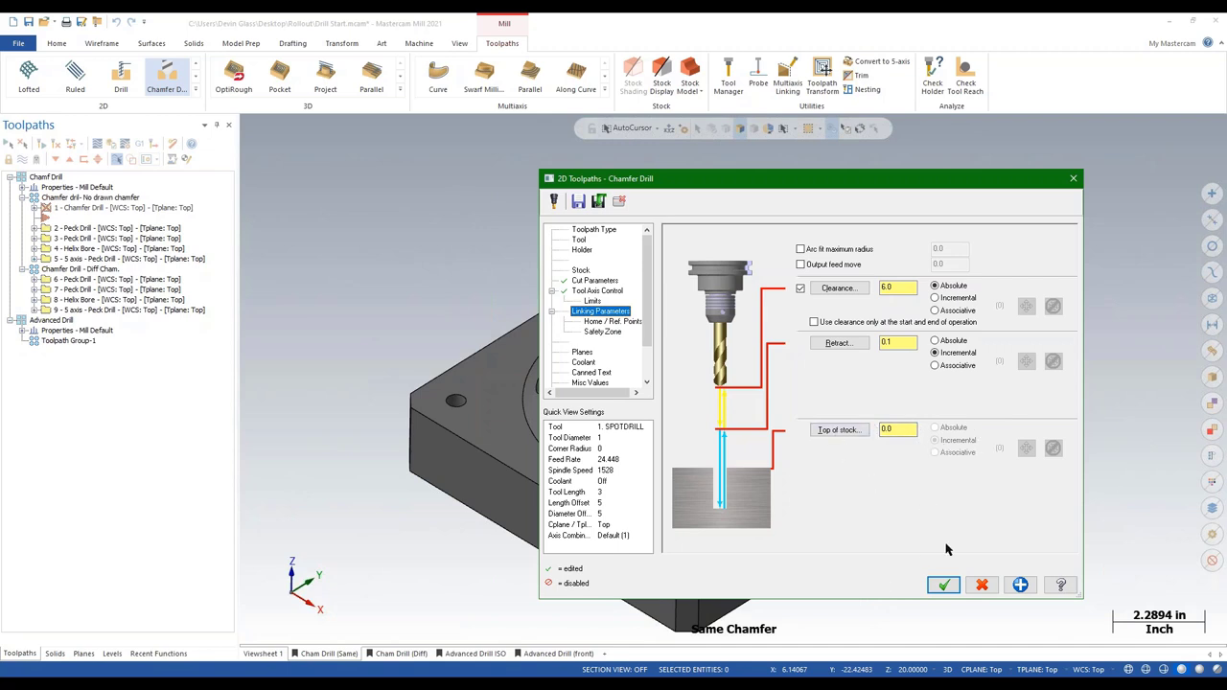
click(944, 586)
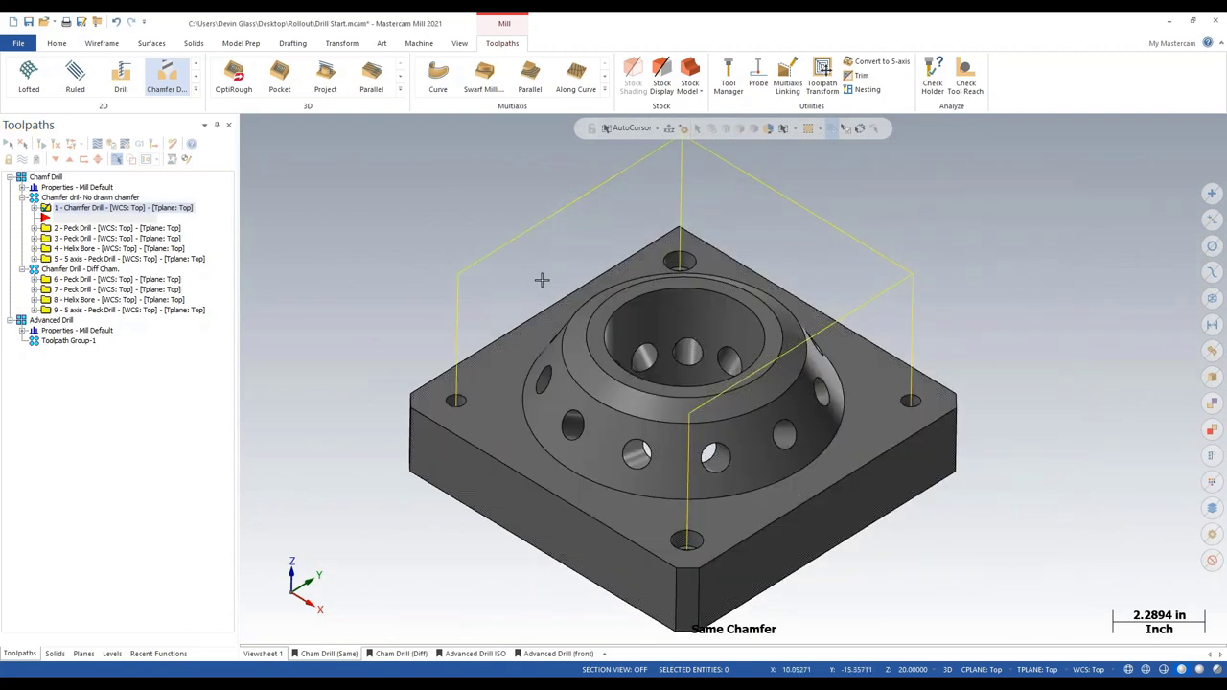
- Select operations 1 through 4 for verification and set the simulator stock to Stock Setup
click(72, 215)
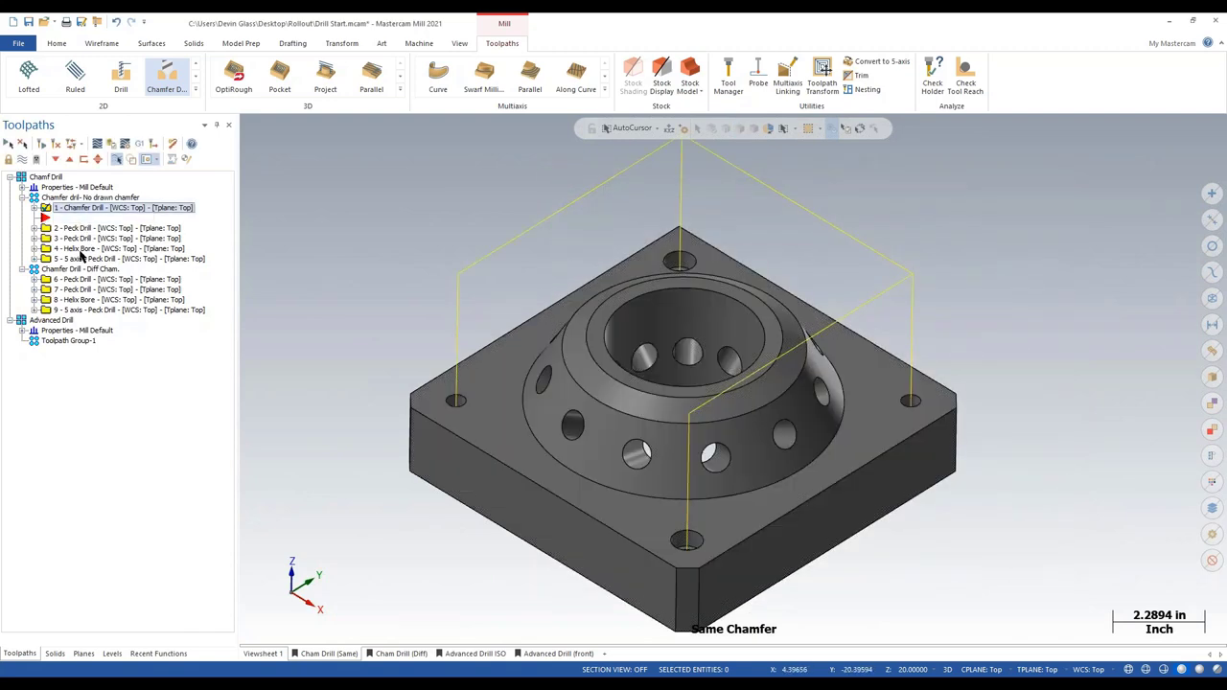
shift+click(83, 249)
click(110, 145)
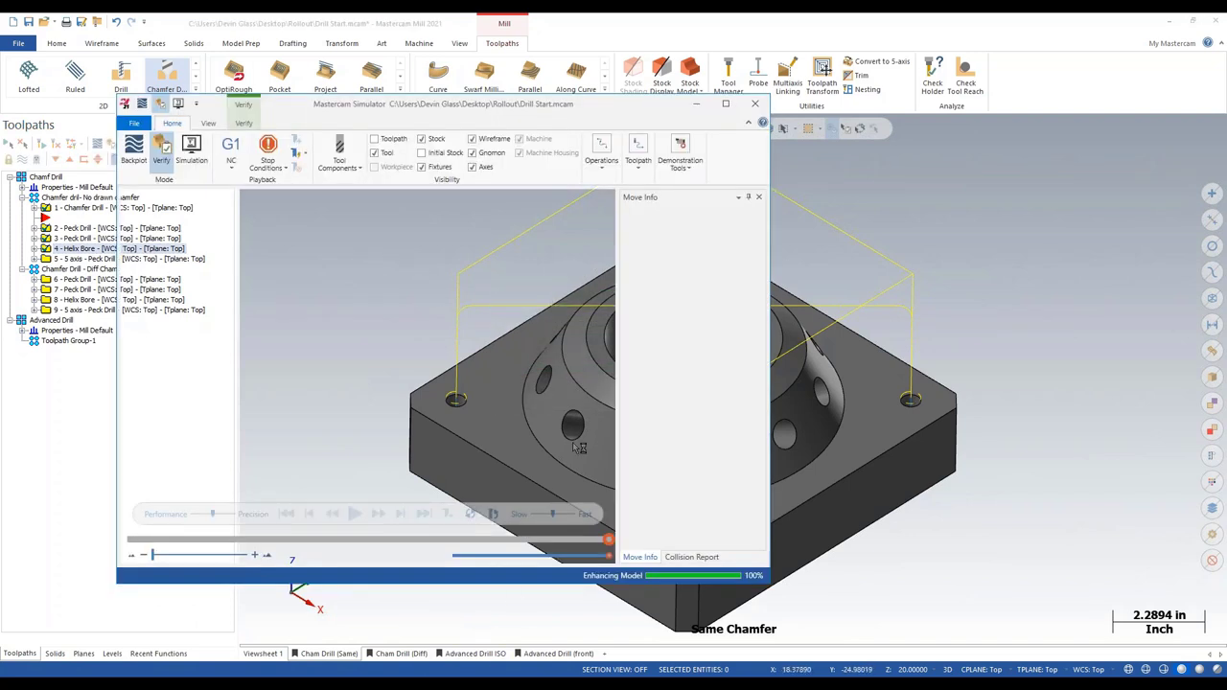
click(737, 128)
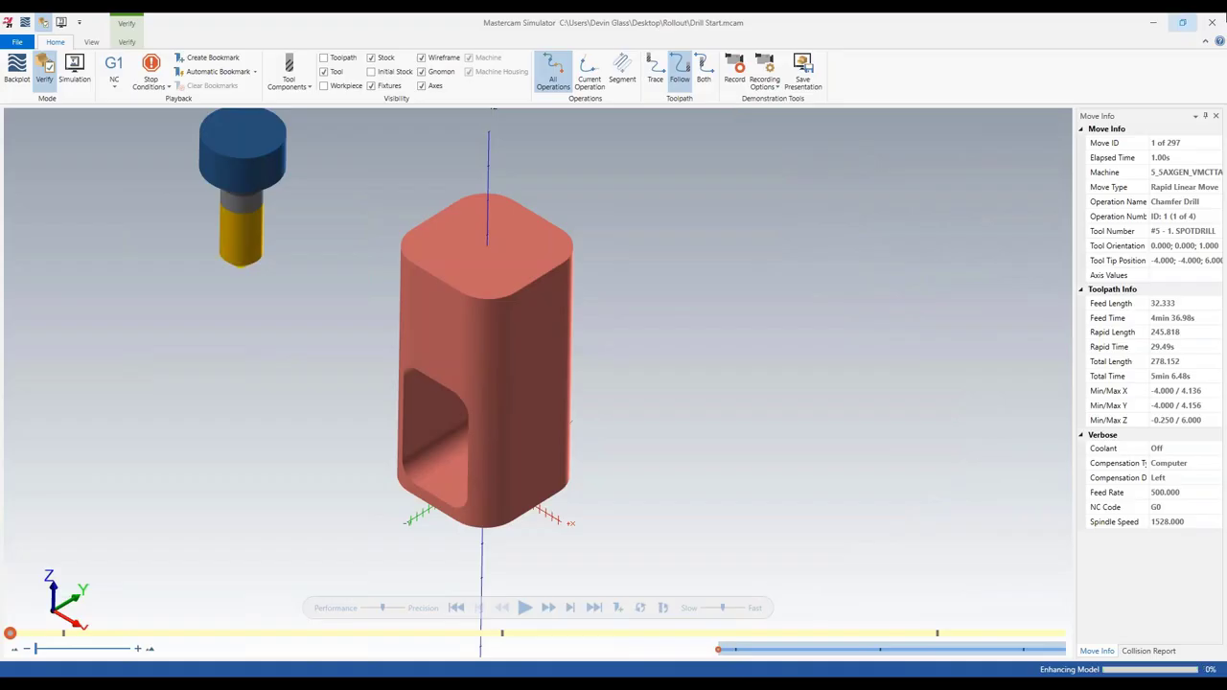
click(1213, 19)
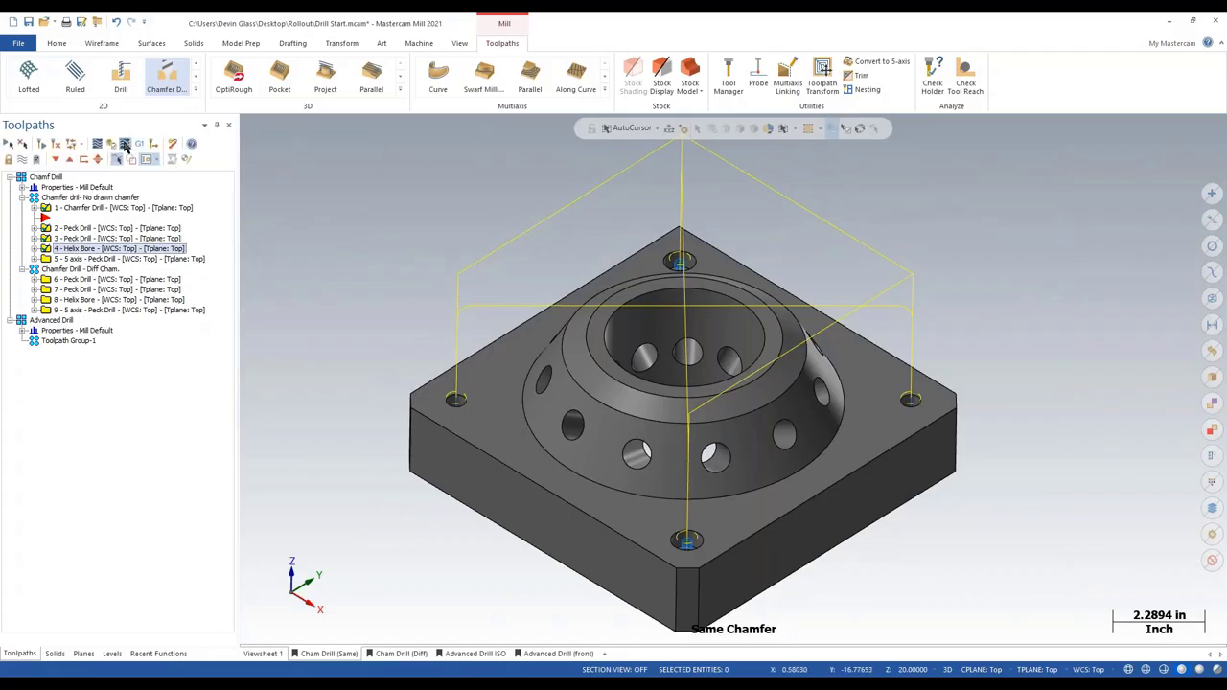
click(125, 144)
click(276, 610)
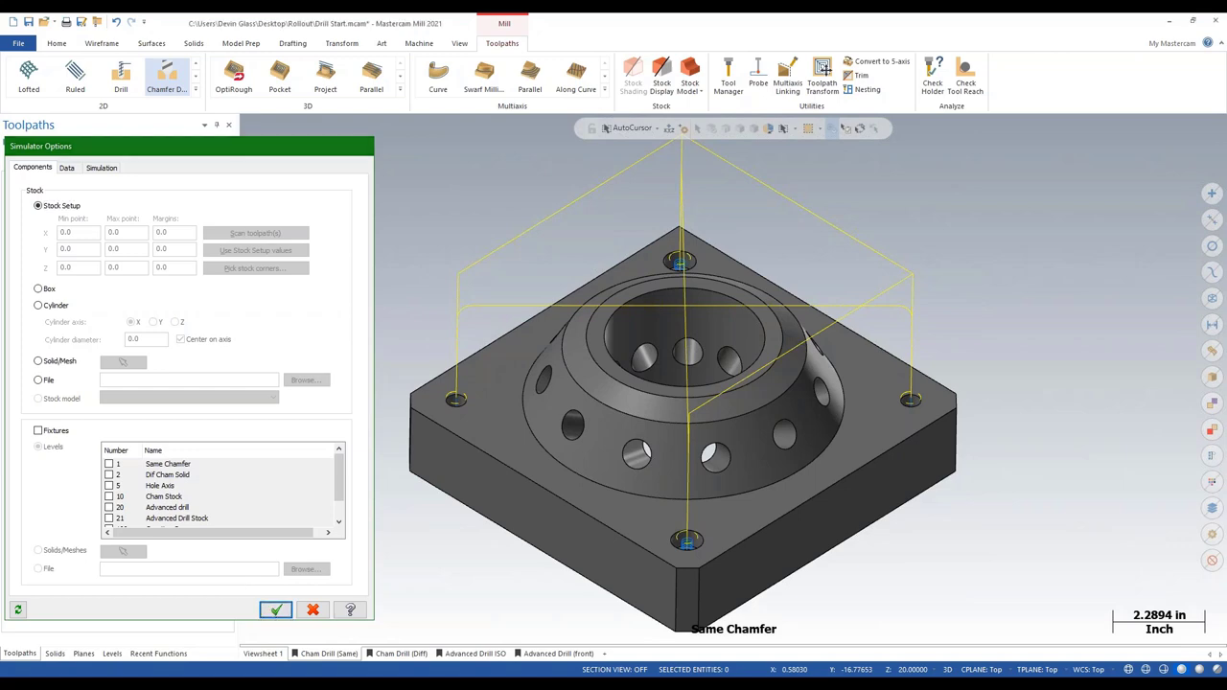
- Run the Verify simulation of operations 1 through 4, examine the chamfers on the corner holes, and close the simulator
click(110, 145)
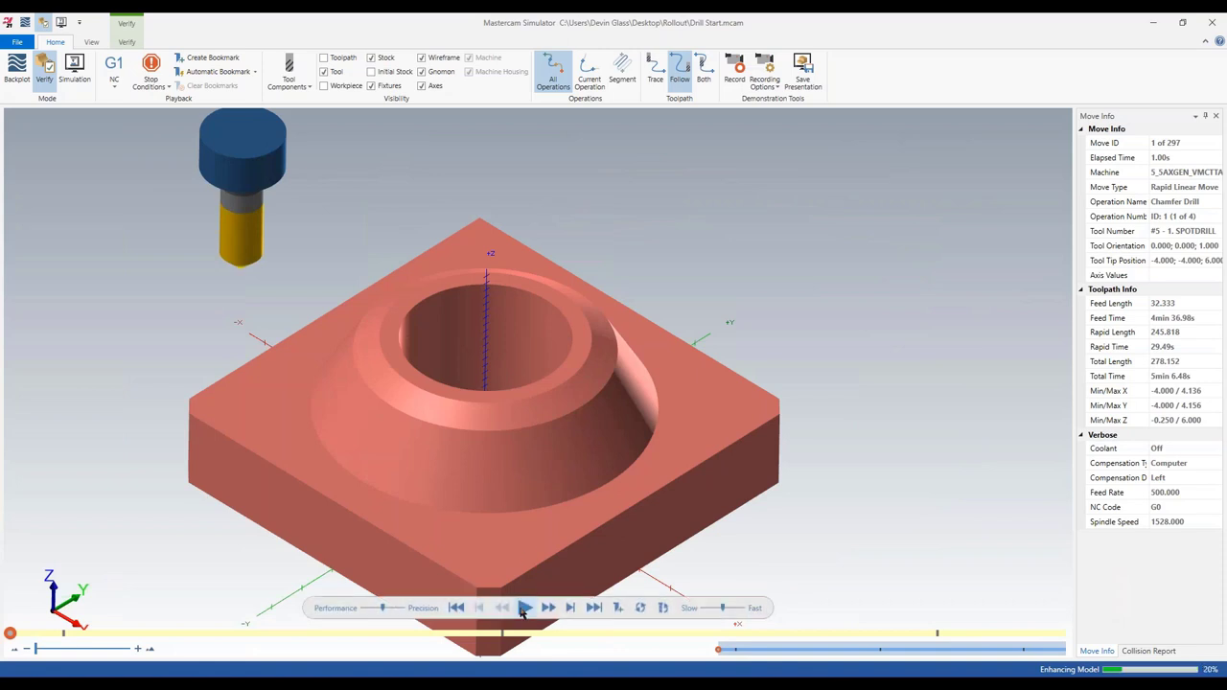
click(523, 609)
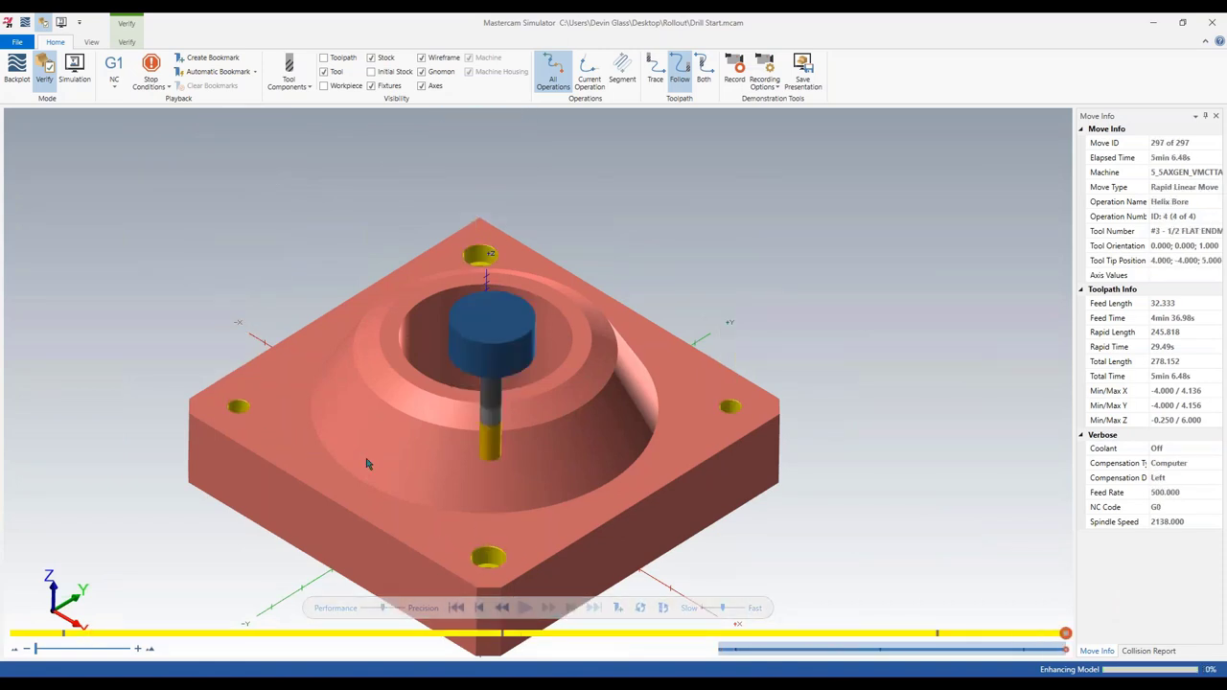
scroll(240, 410, up, 10)
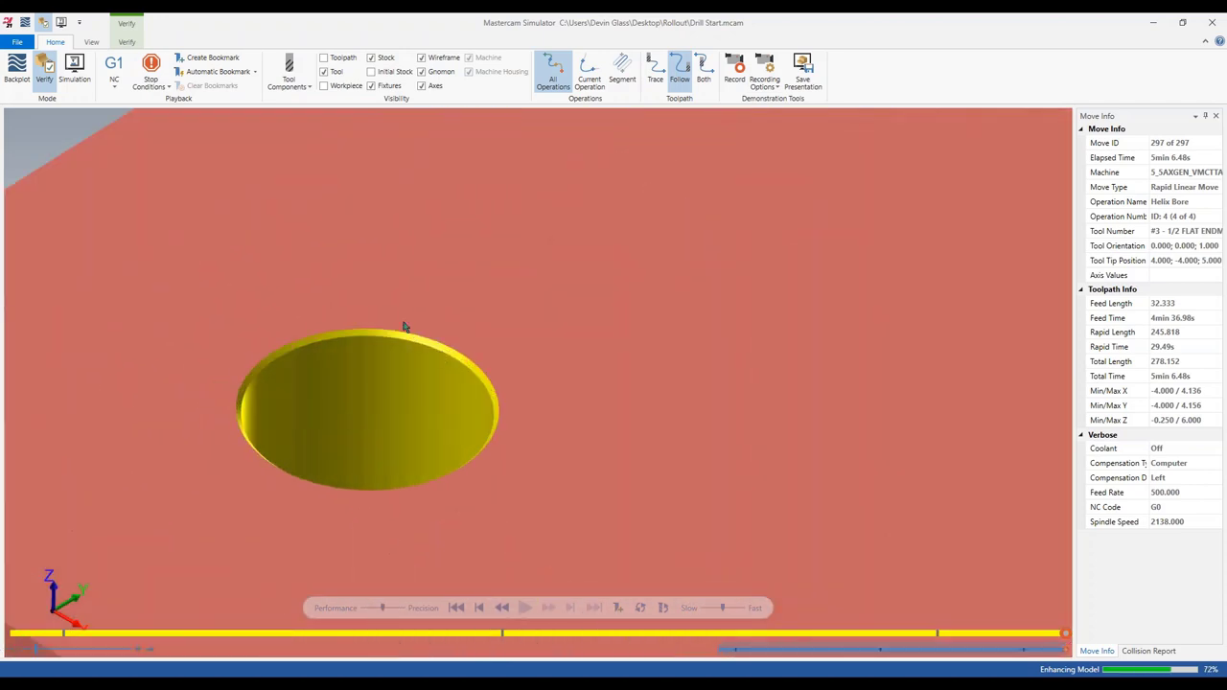
scroll(219, 281, down, 5)
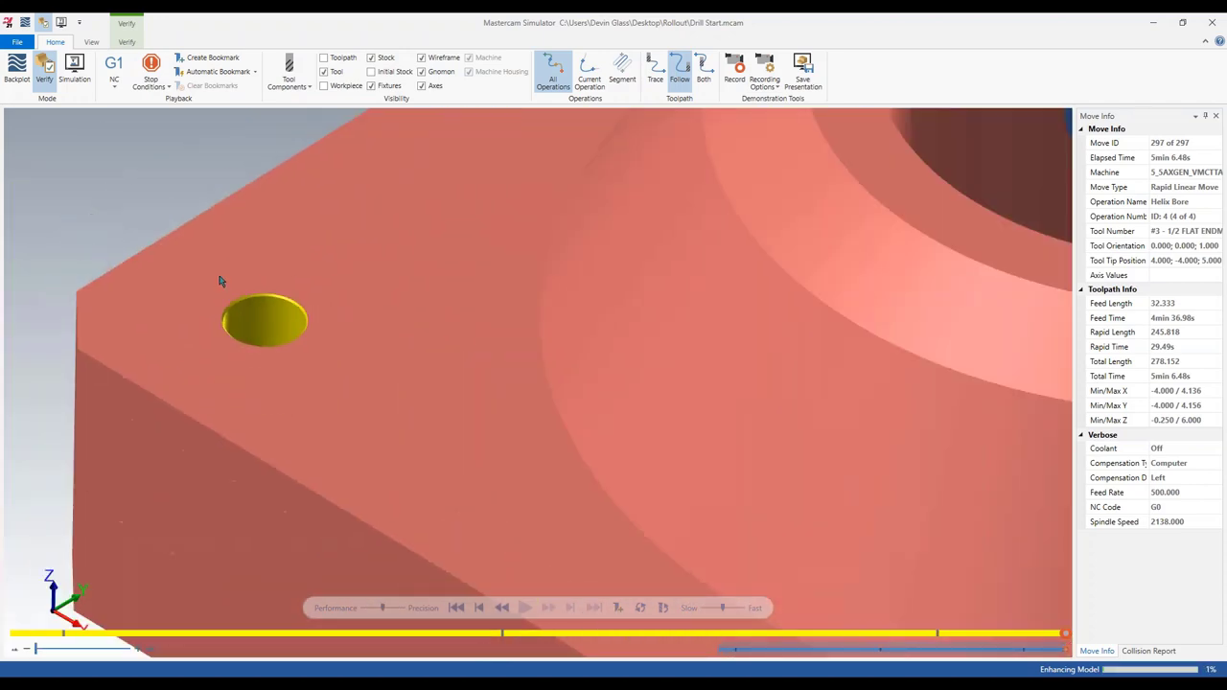
scroll(507, 411, down, 5)
scroll(699, 534, up, 10)
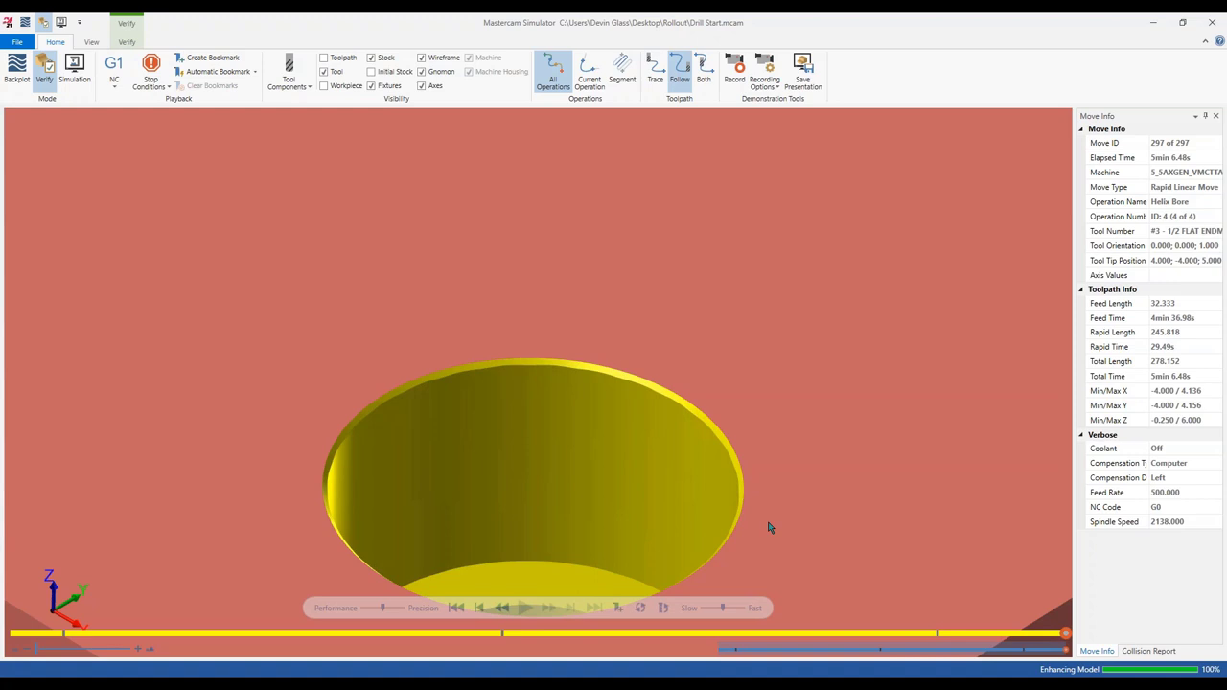
scroll(744, 407, down, 10)
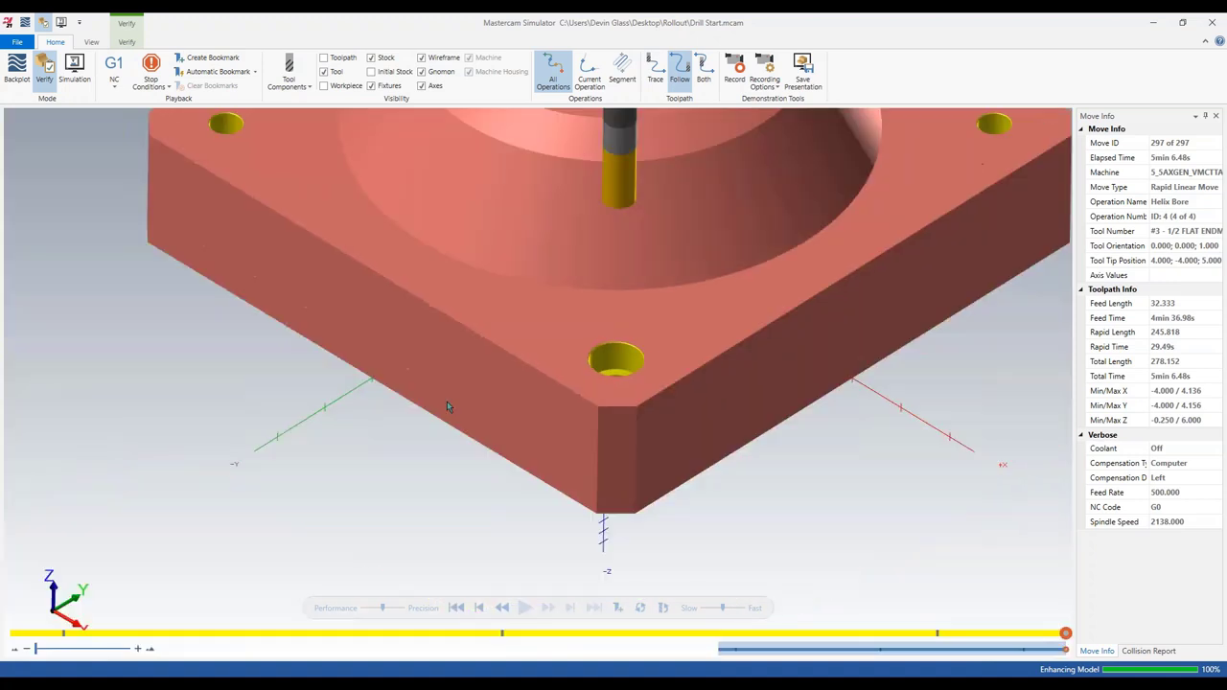
scroll(589, 370, up, 3)
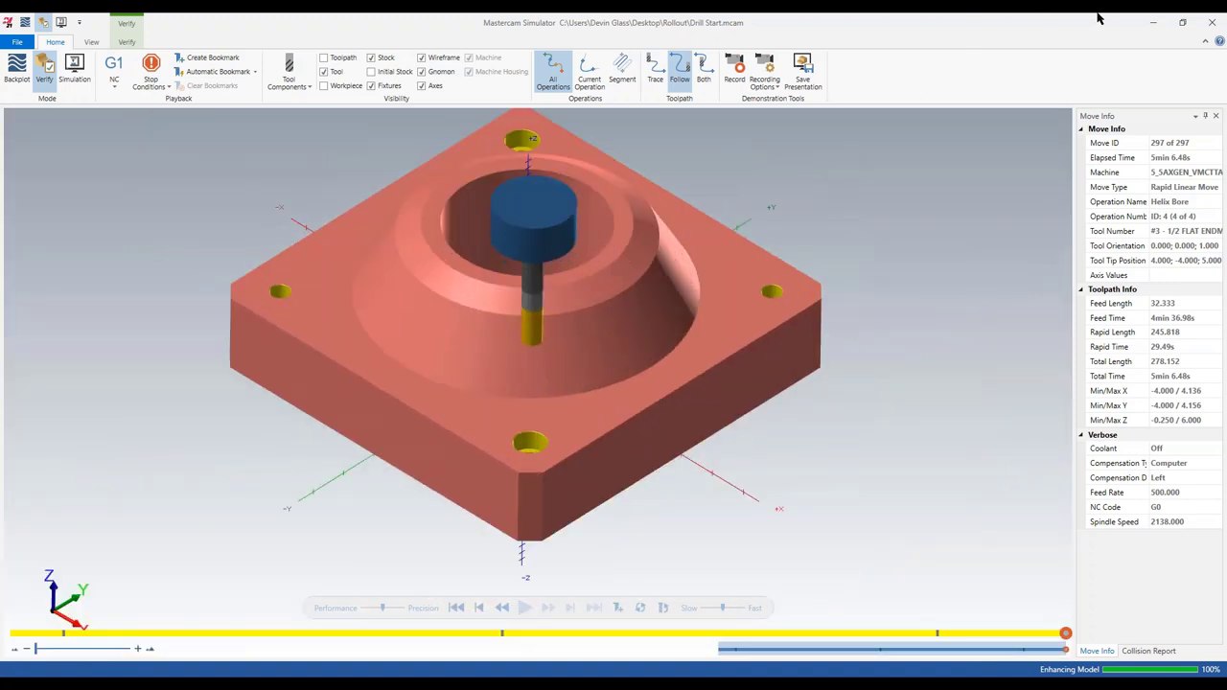
click(1211, 22)
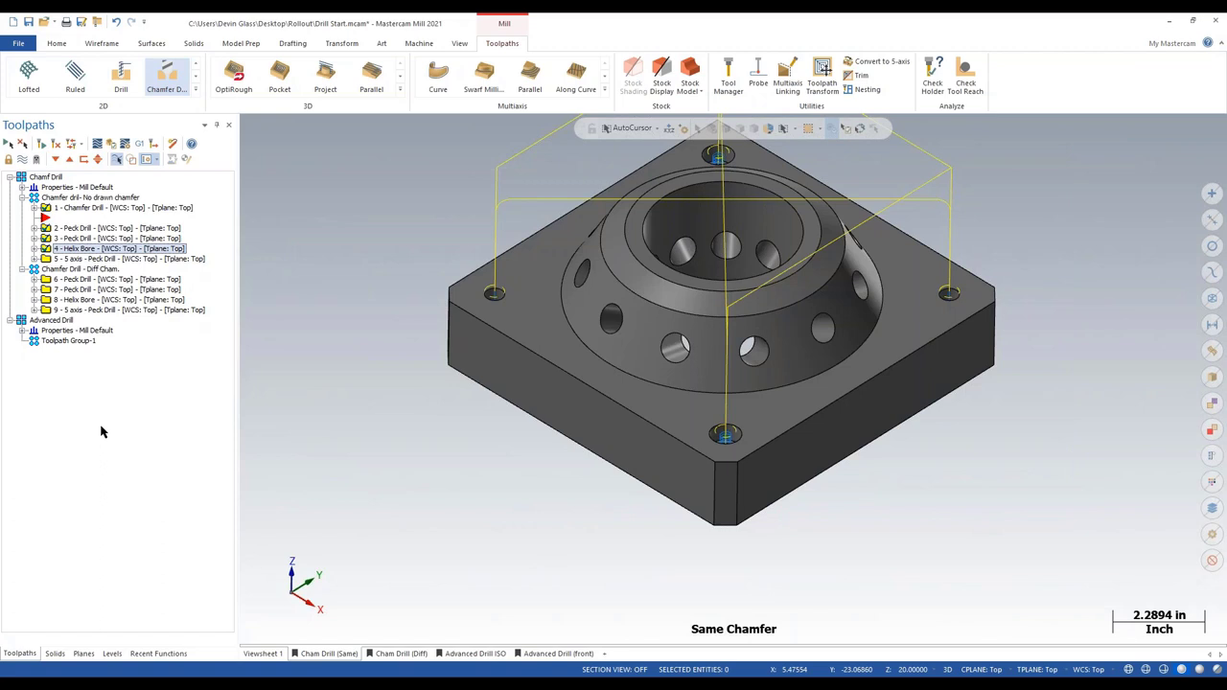
- Move the insert position into the Chamfer Drill - Diff Cham. group, show the Cham Drill (Diff) view, and display its first peck drill toolpath
click(56, 160)
click(59, 163)
click(59, 163)
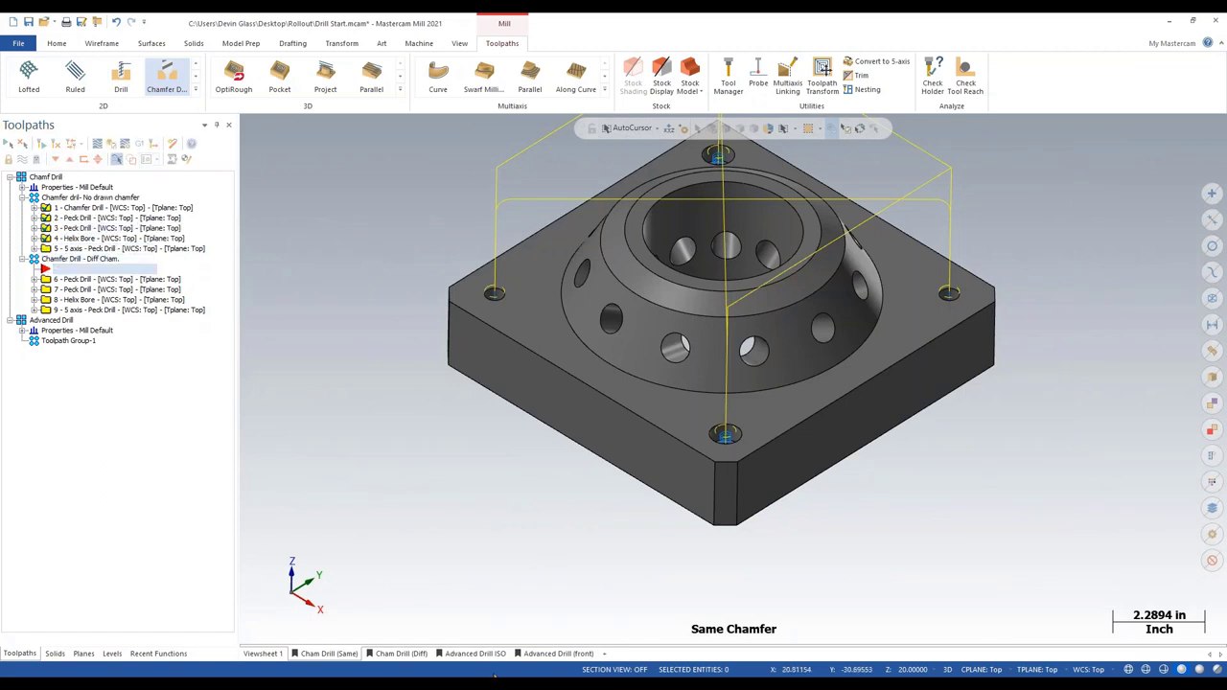
click(401, 654)
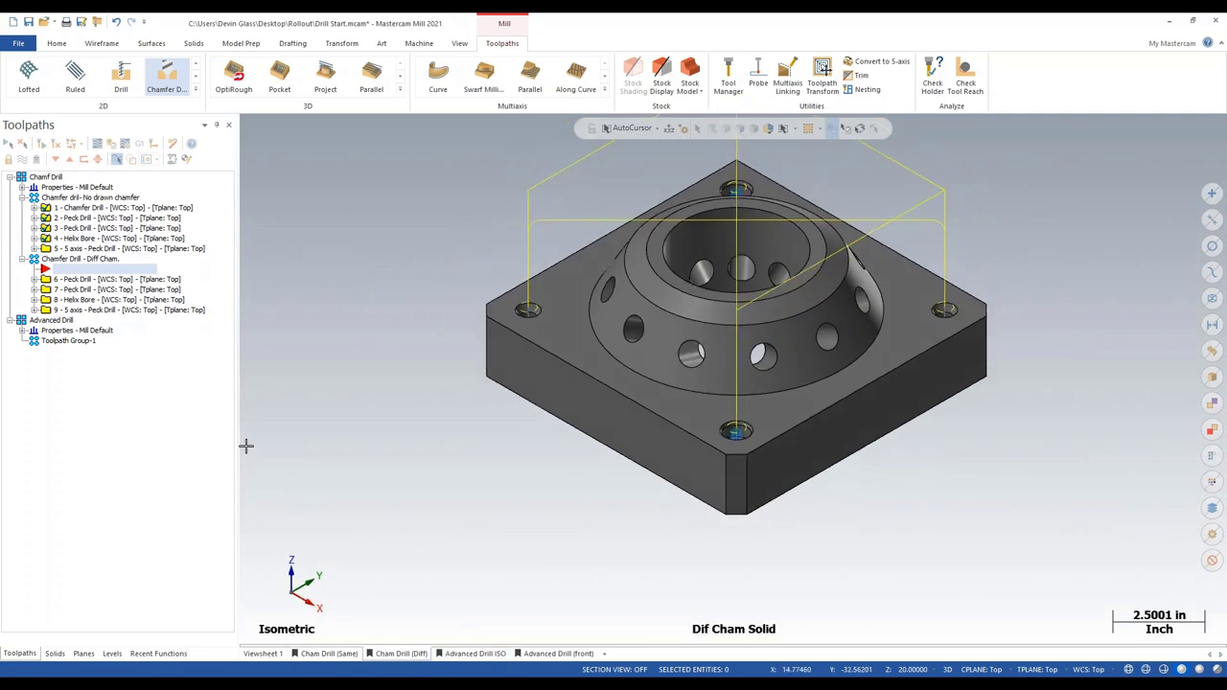
click(57, 280)
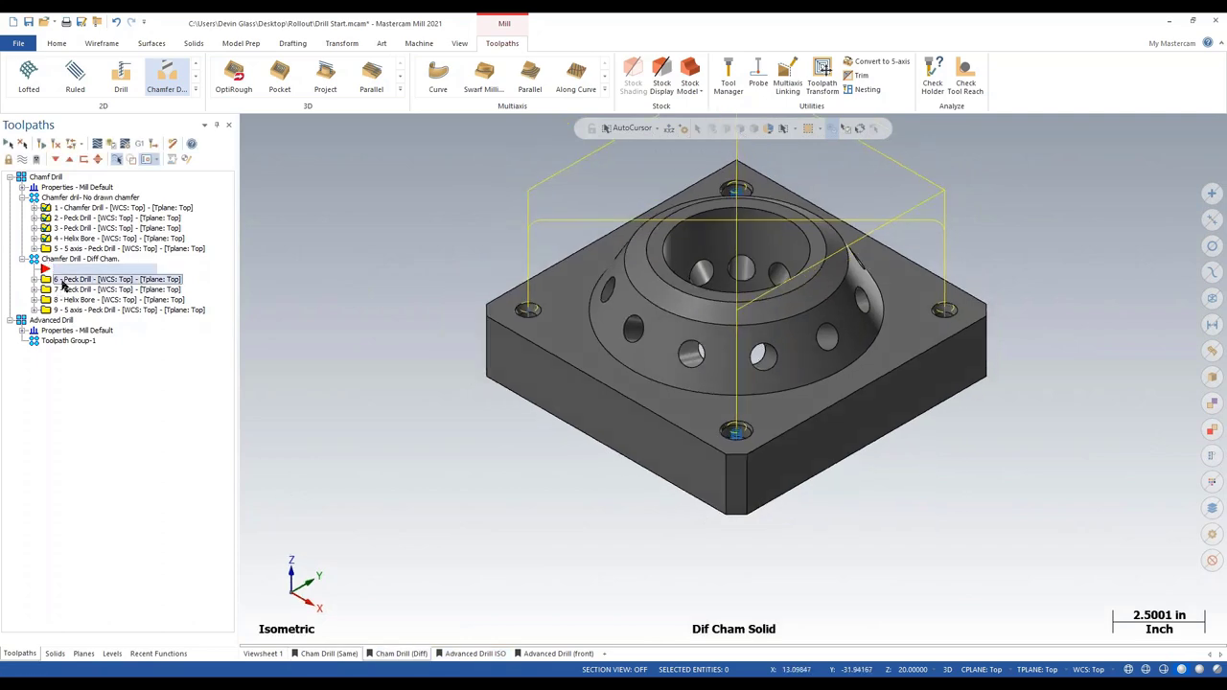
scroll(614, 336, up, 2)
scroll(1084, 427, up, 1)
scroll(1115, 413, down, 2)
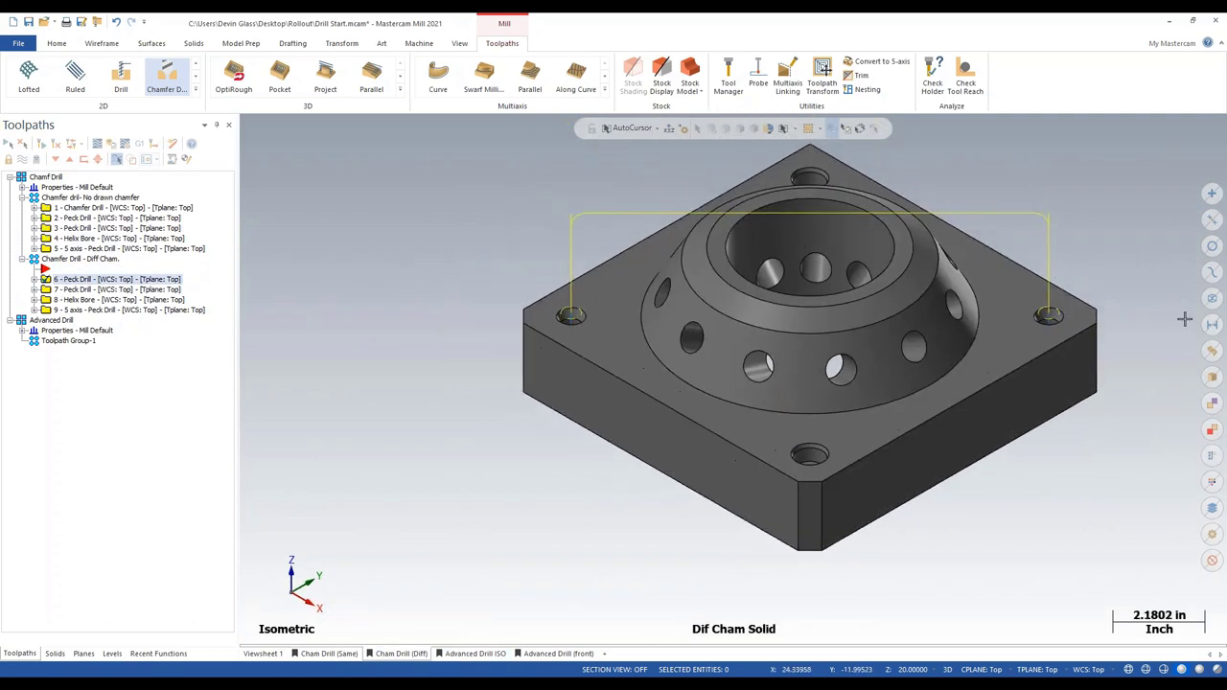
scroll(1153, 265, up, 2)
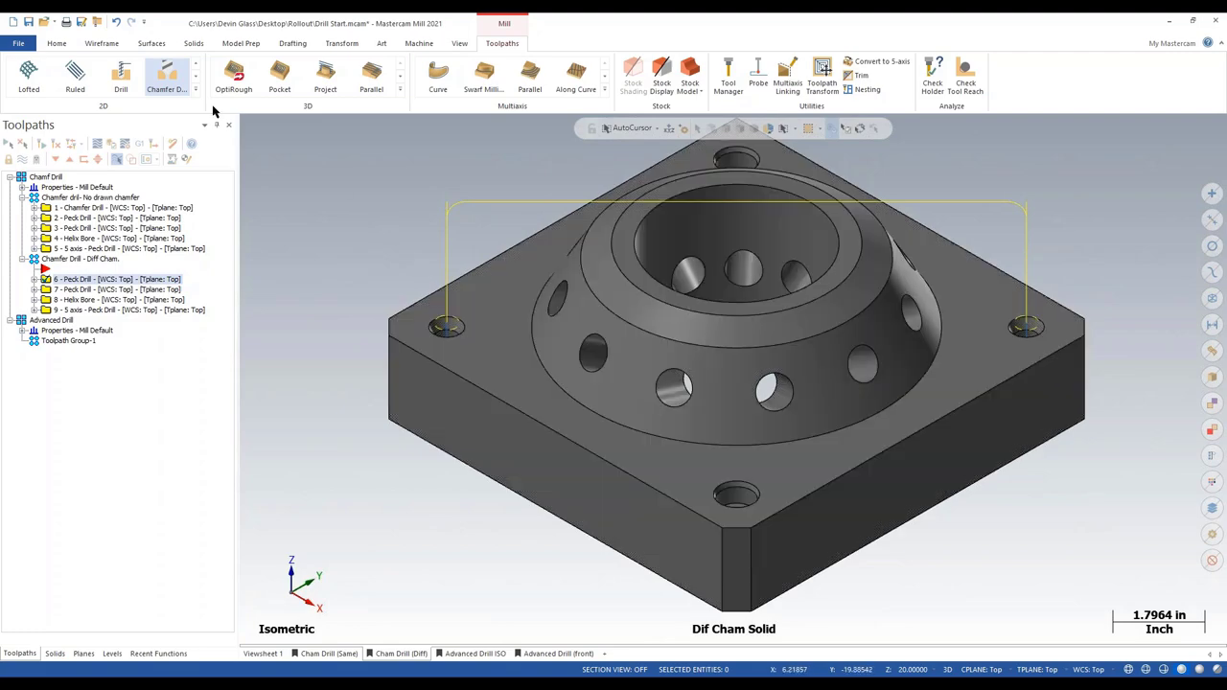
- Start a Chamfer Drill toolpath and define its holes as the top chamfer edges of the four corner holes
click(180, 89)
scroll(523, 440, down, 2)
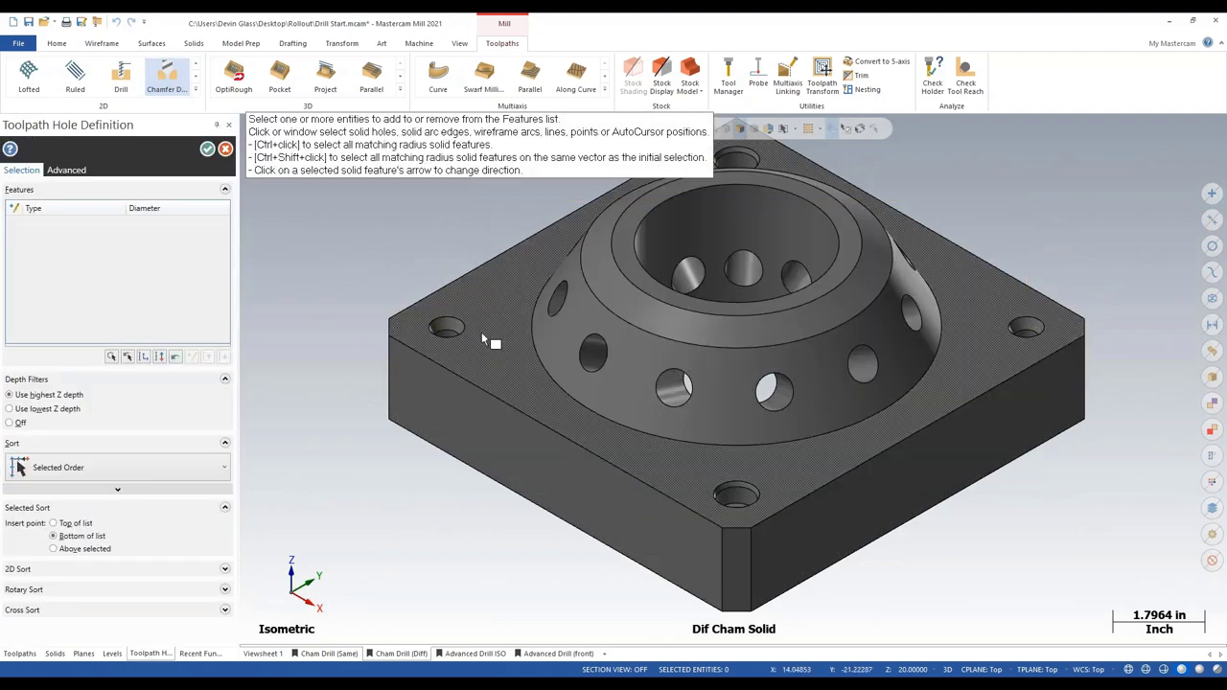
click(470, 371)
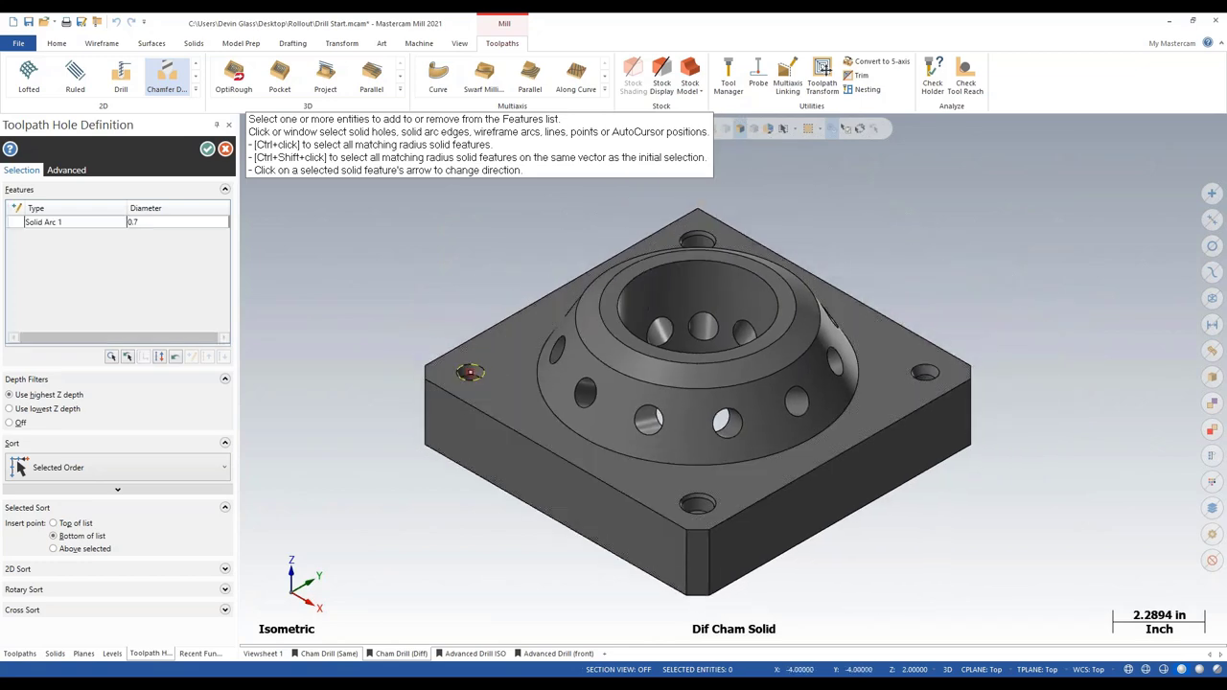
click(702, 230)
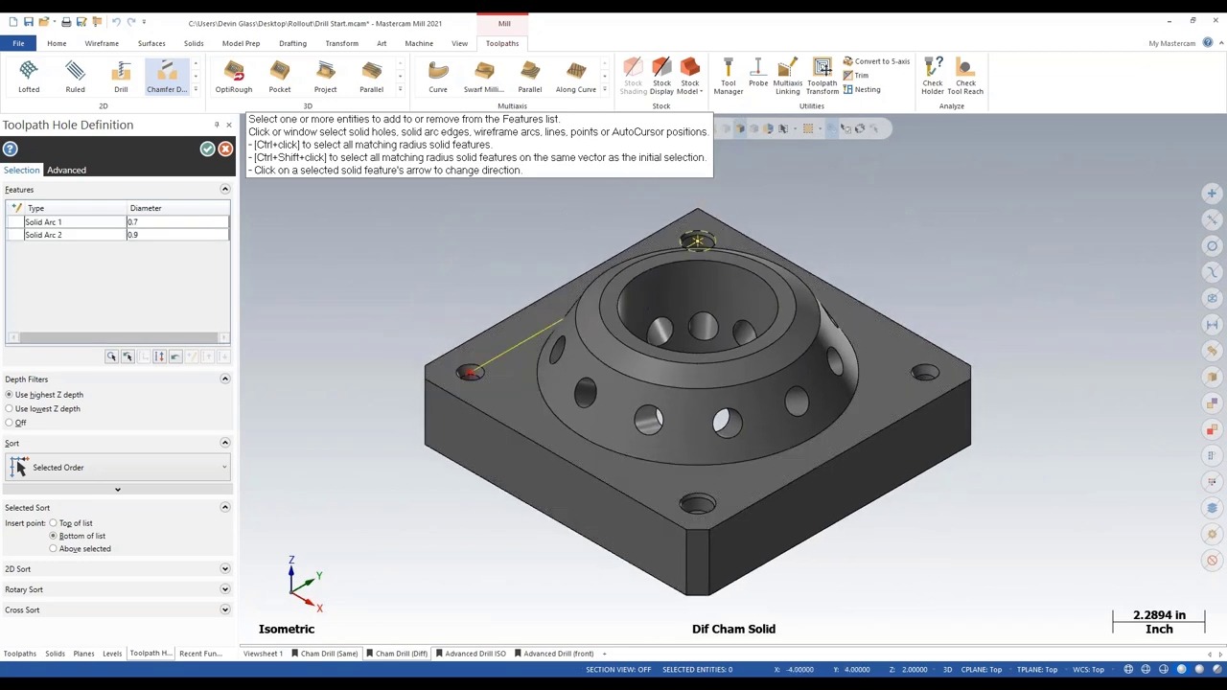
click(927, 368)
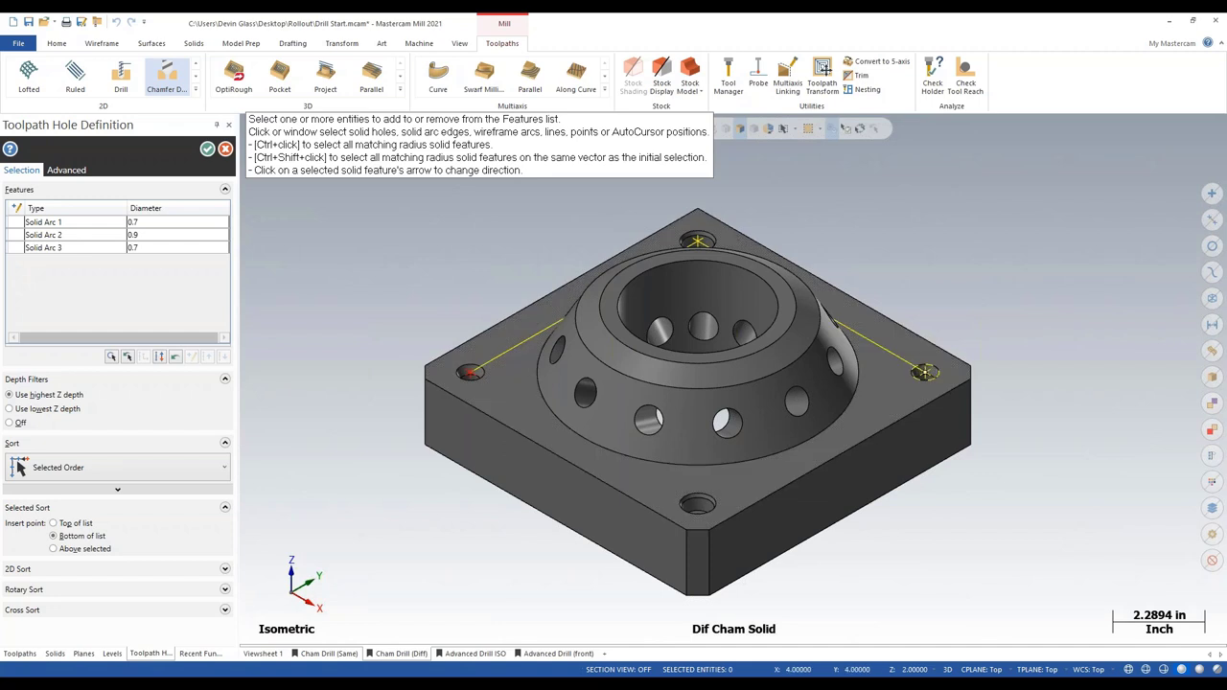
click(711, 497)
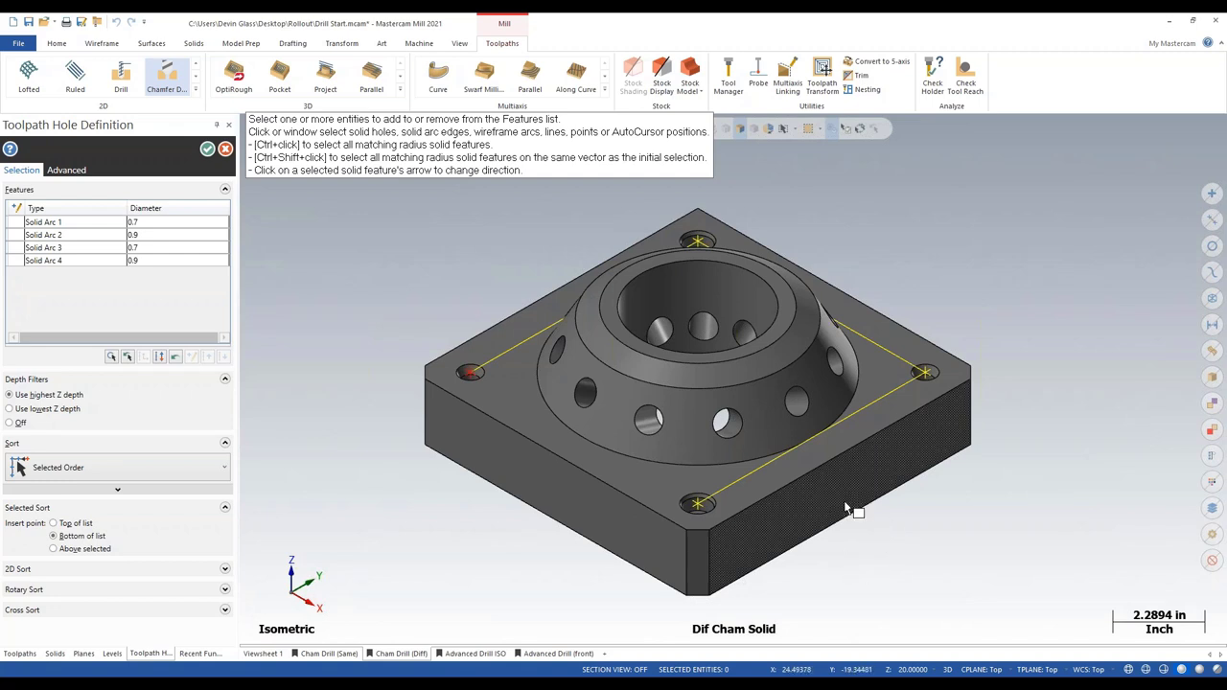
click(207, 150)
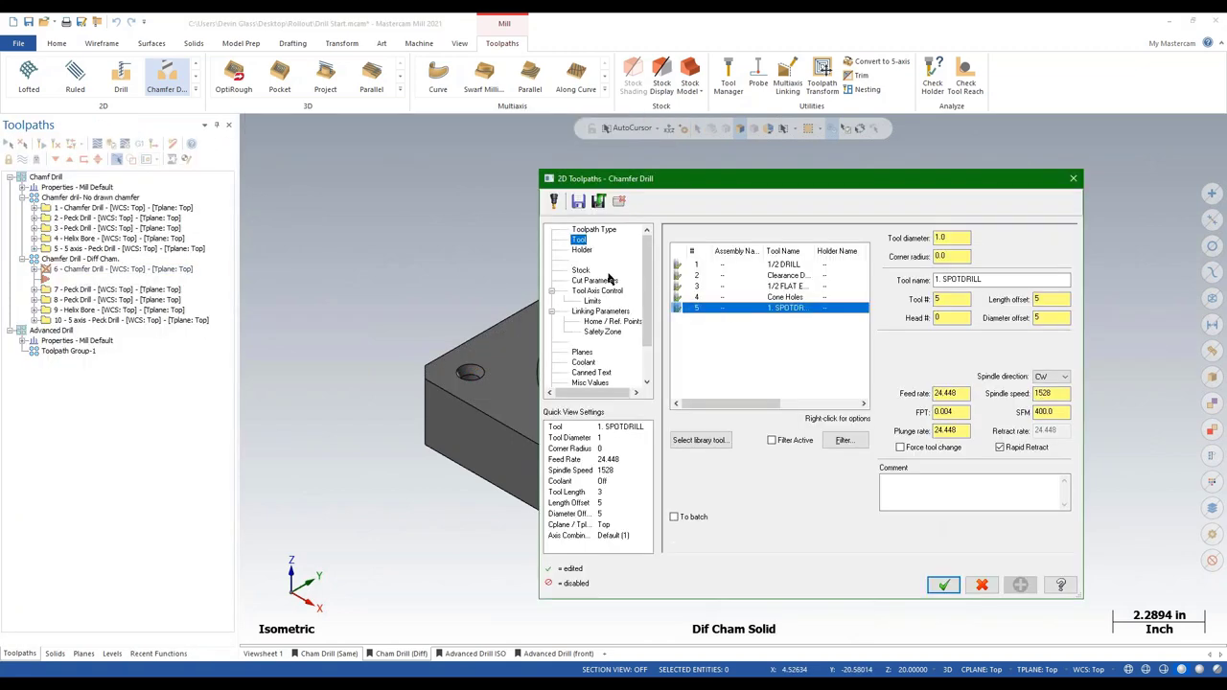
- Set the chamfer depth to 0.0, review the linking parameters, and generate the second Chamfer Drill toolpath
click(592, 279)
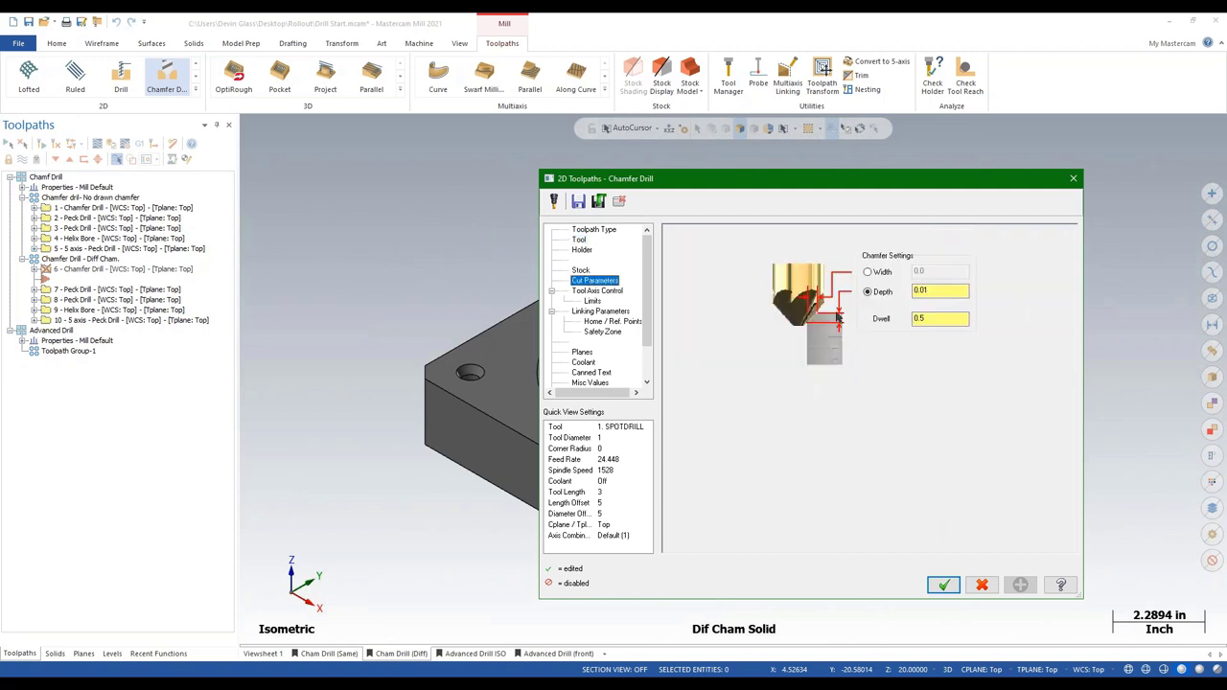
double_click(958, 288)
text(0.0)
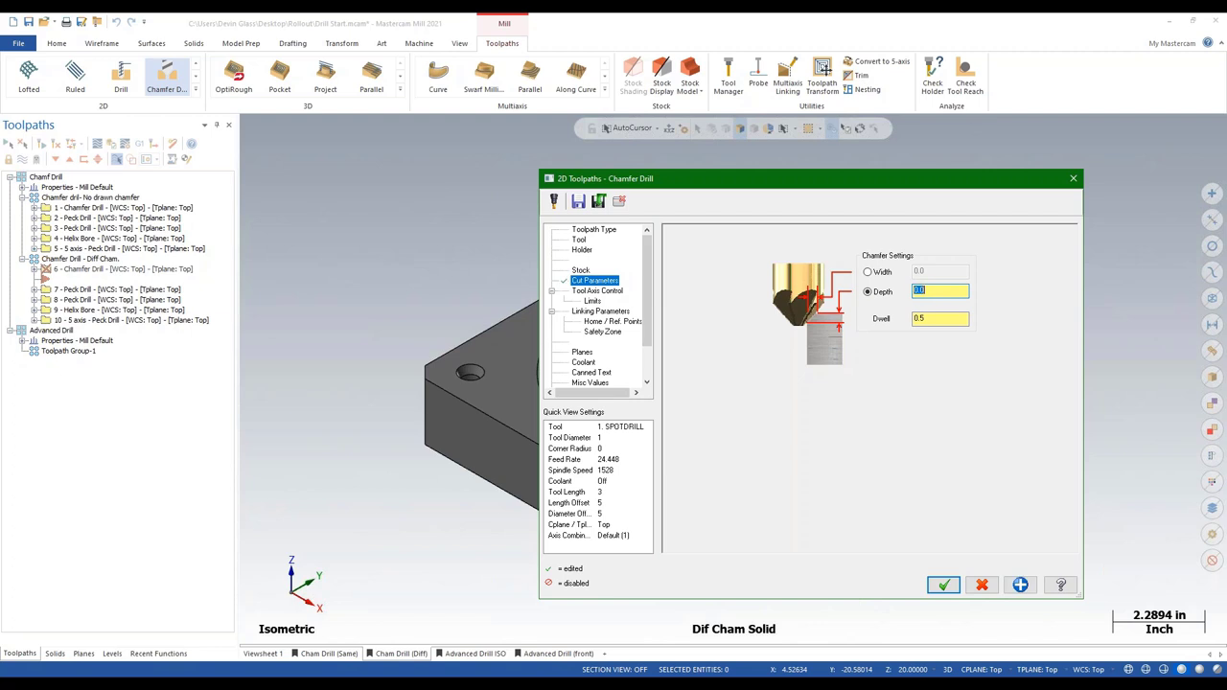
click(939, 290)
click(599, 311)
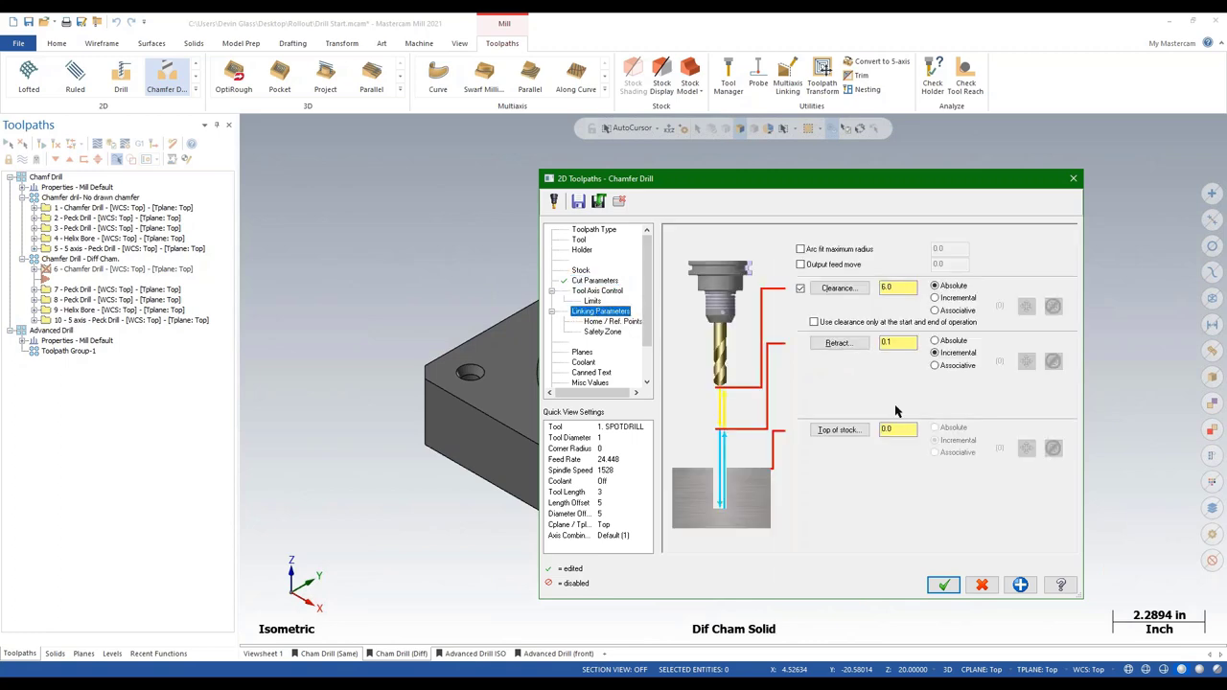
click(943, 585)
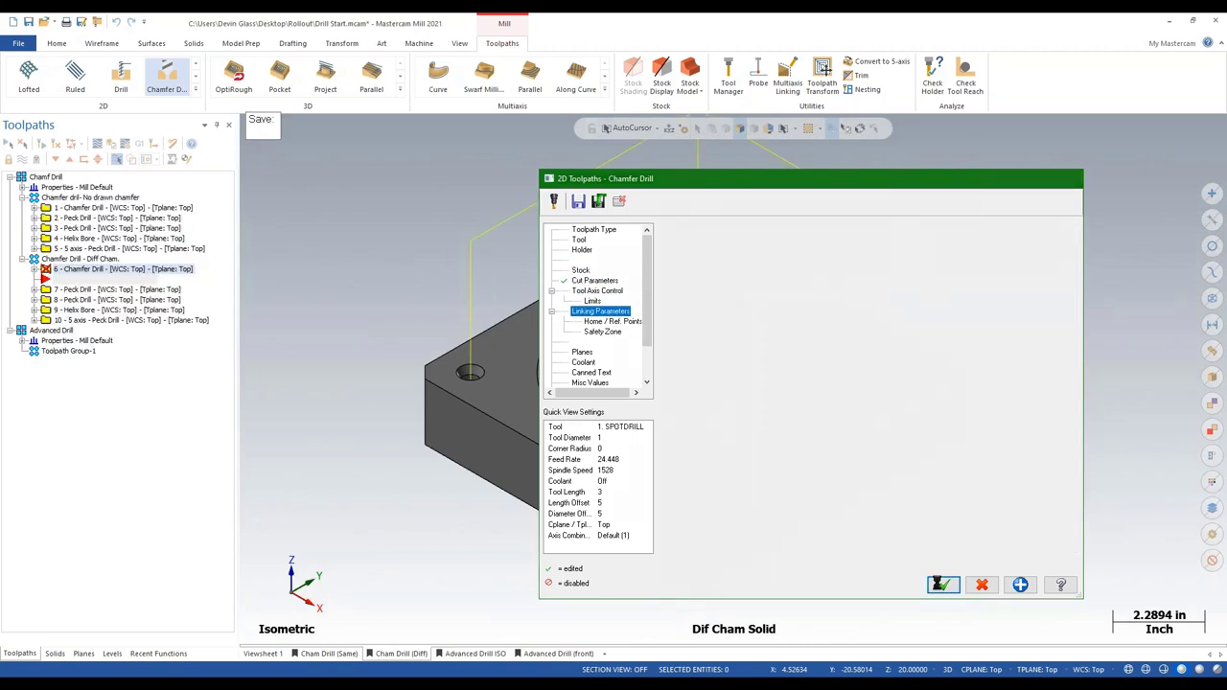
- Select operations 6 through 9, run them in the Verify simulation, examine the machined corner holes, and close the simulator
click(123, 271)
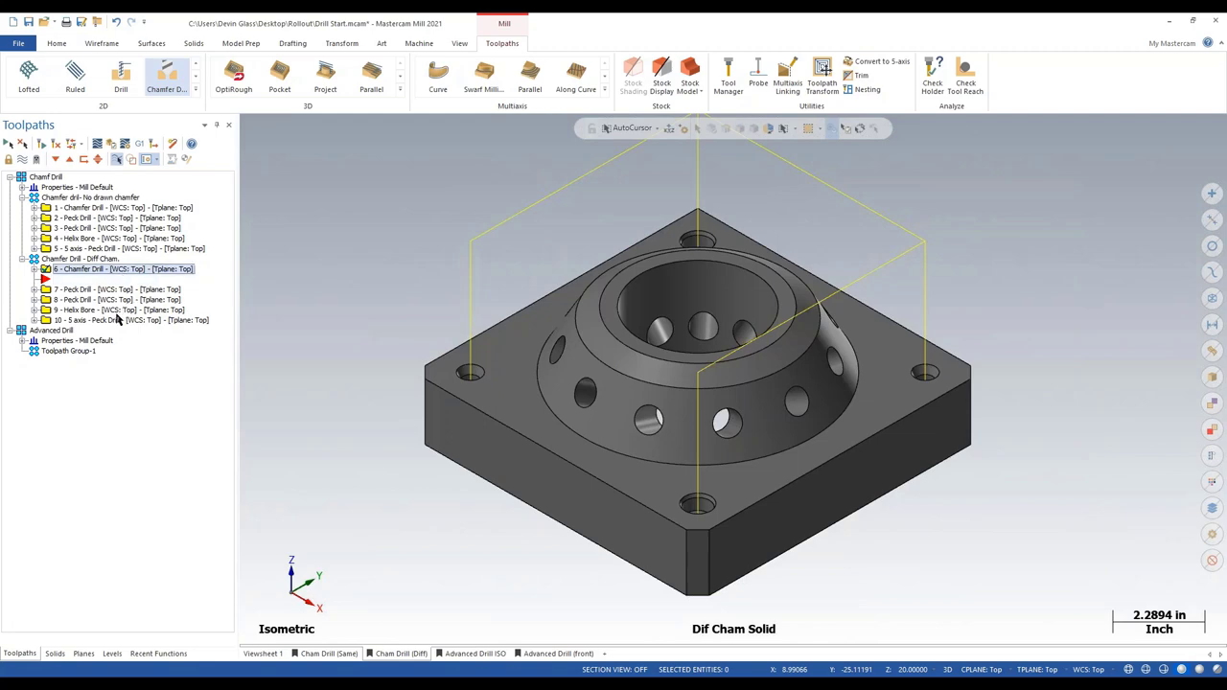
shift+click(116, 312)
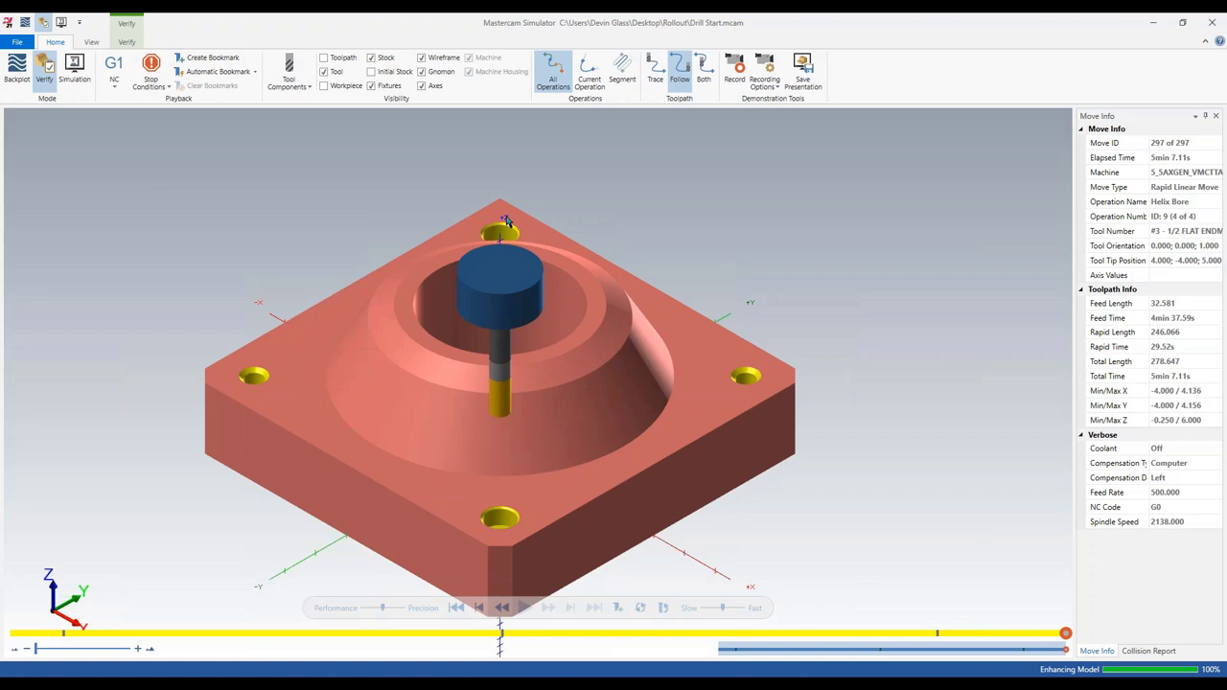
click(1155, 20)
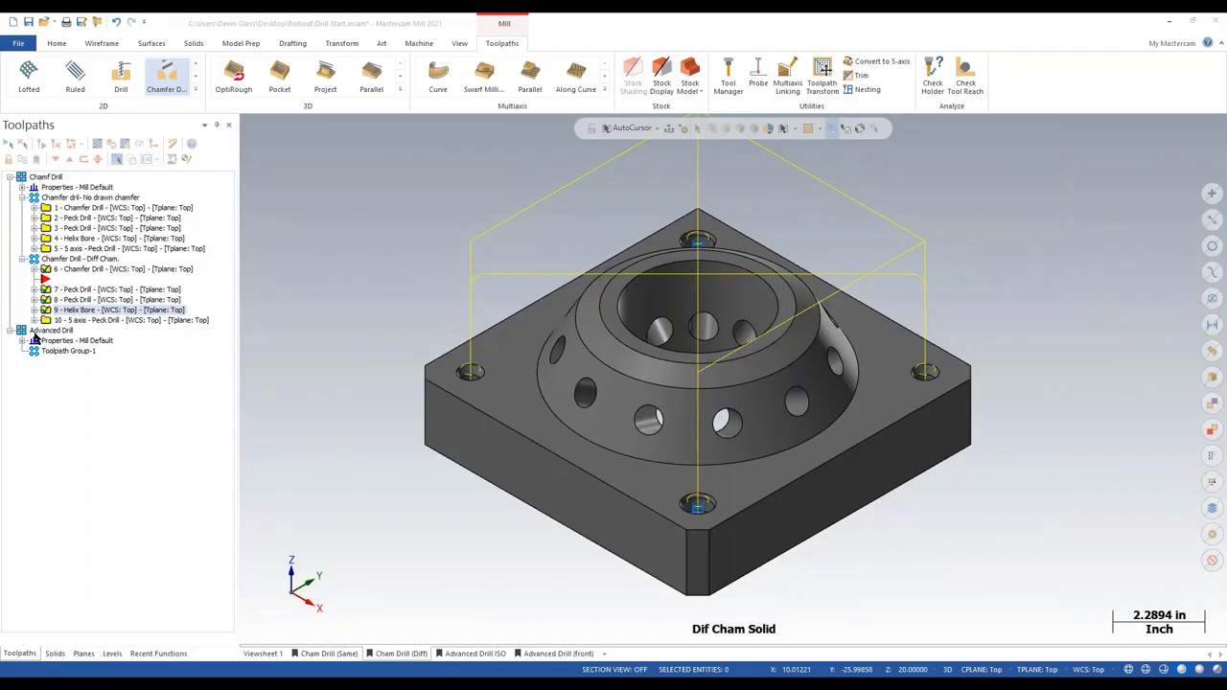
- Move the insert position into Toolpath Group-1 under Advanced Drill, select the Advanced Drill group, and show its part in the Advanced Drill ISO view
click(54, 159)
click(54, 159)
click(54, 159)
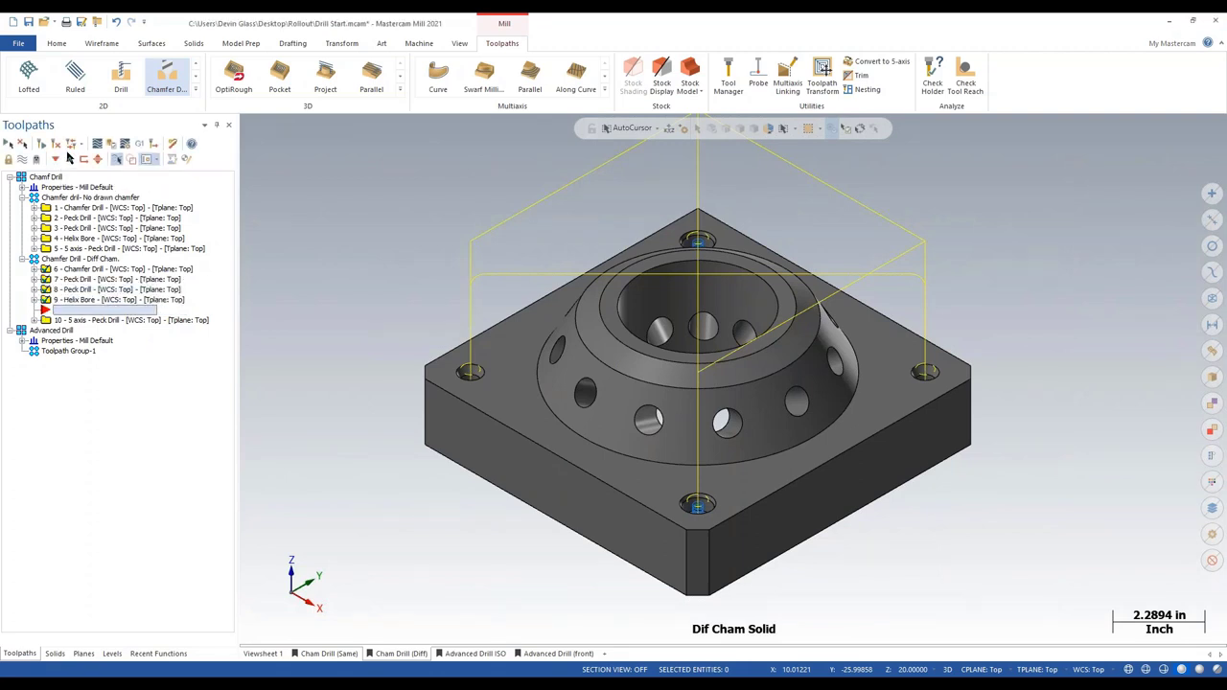
click(55, 159)
click(54, 159)
click(55, 159)
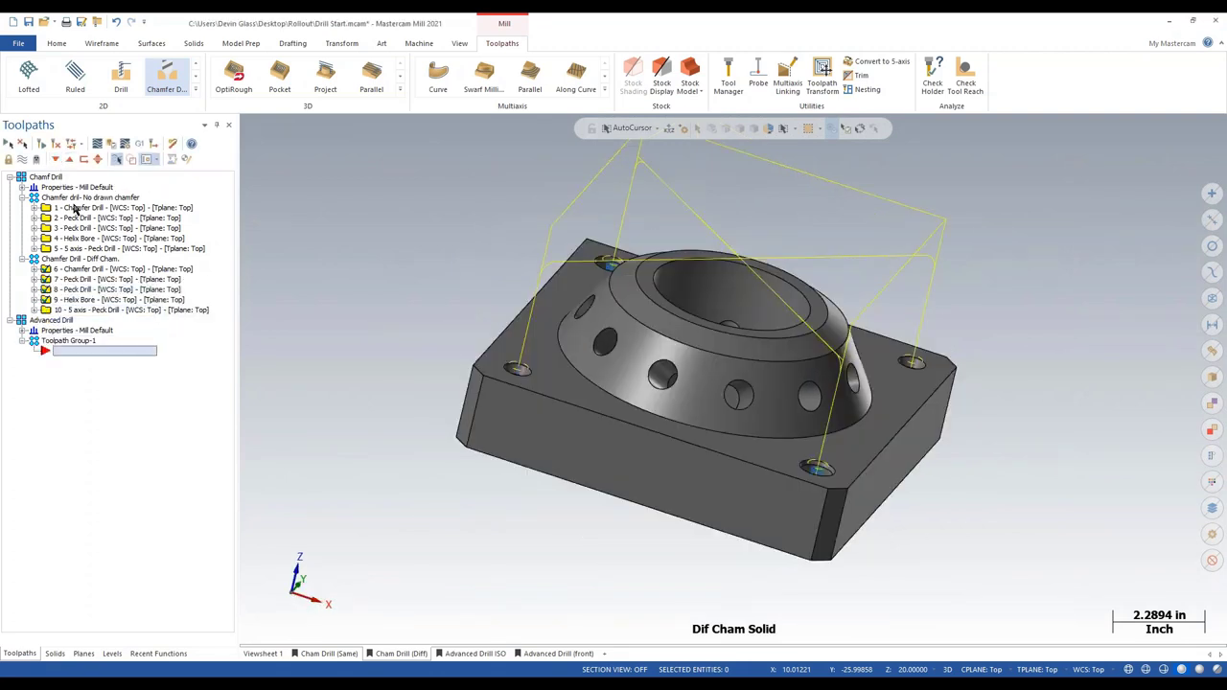
click(474, 653)
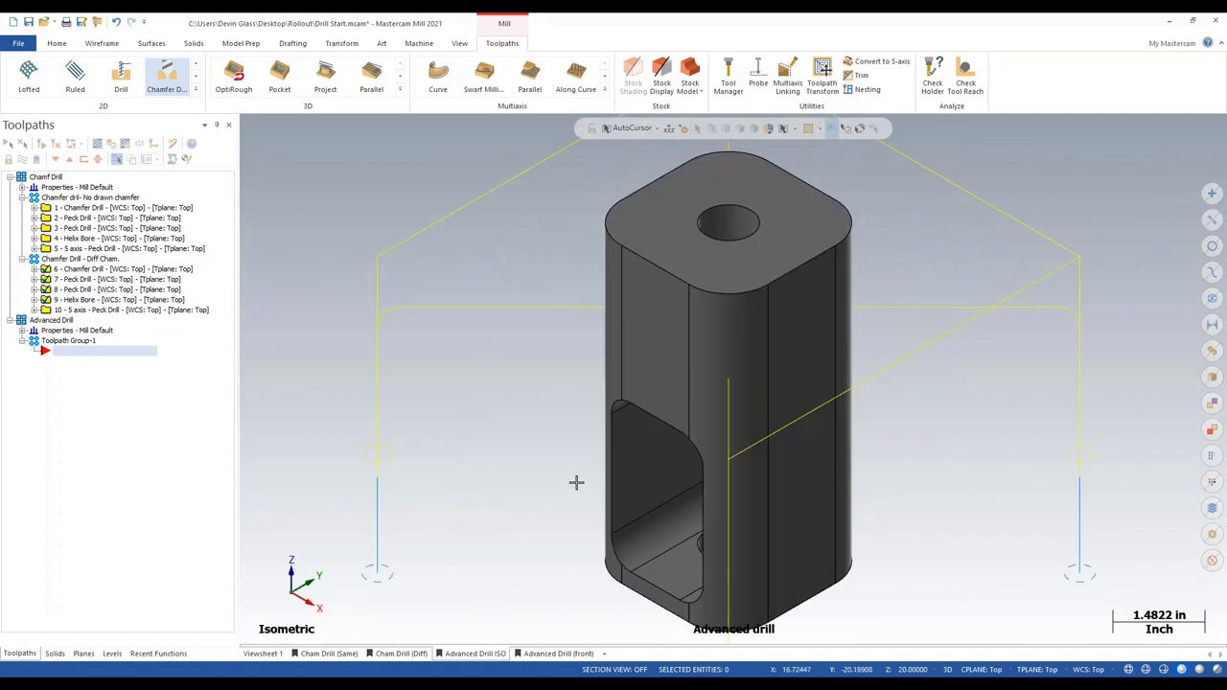
click(53, 319)
mouse_move(734, 403)
middle_down()
mouse_move(747, 387)
mouse_move(795, 410)
middle_up()
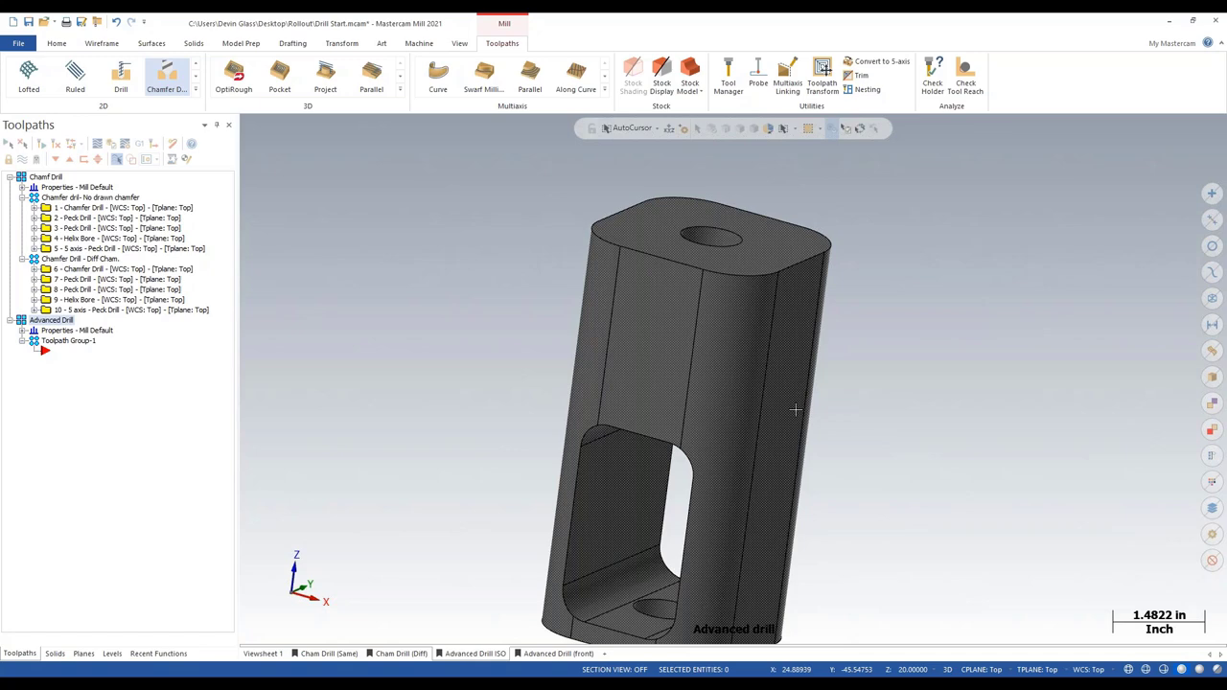
mouse_move(796, 410)
middle_down()
mouse_move(930, 370)
mouse_move(907, 320)
mouse_move(927, 306)
middle_up()
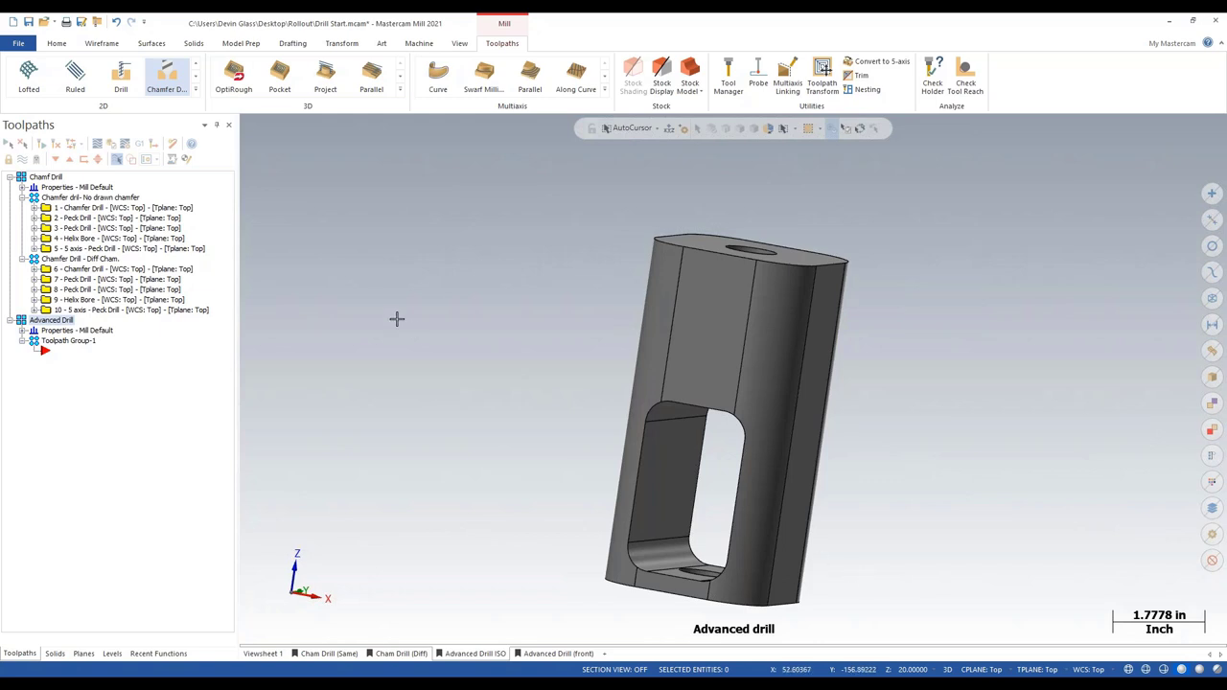
- Start an Advanced Drill toolpath on the hole in the part's top face and choose the 1 INCH DRILL as the tool
click(196, 91)
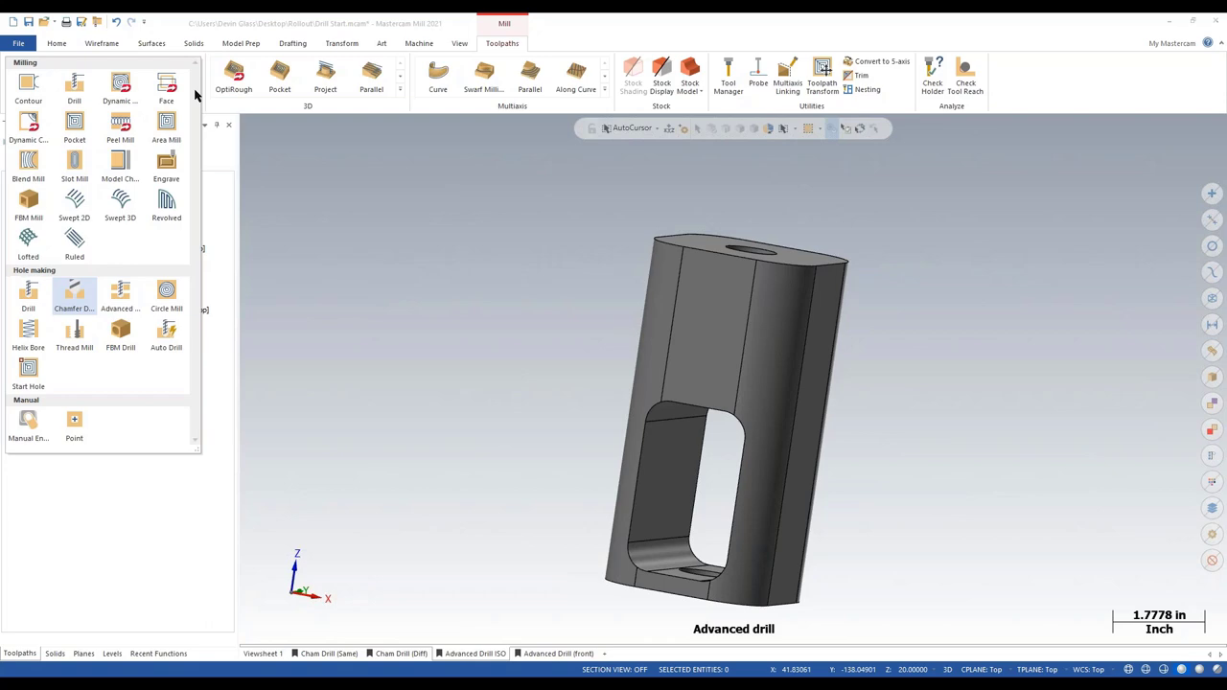
click(132, 297)
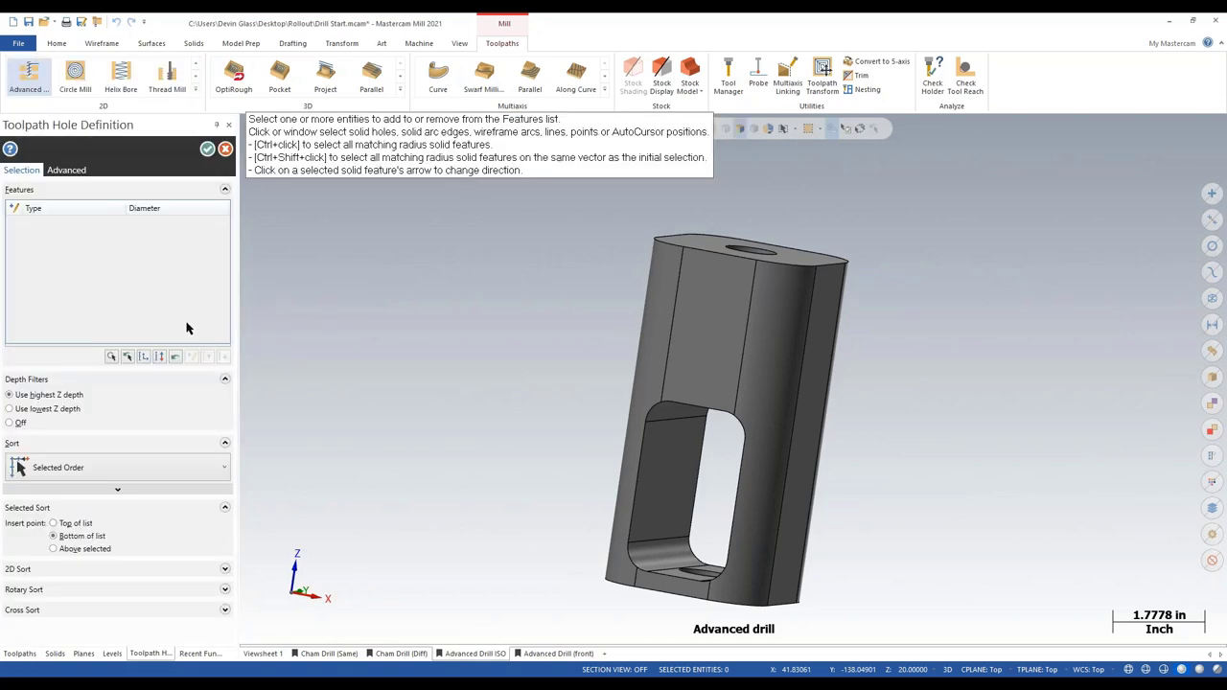
click(736, 245)
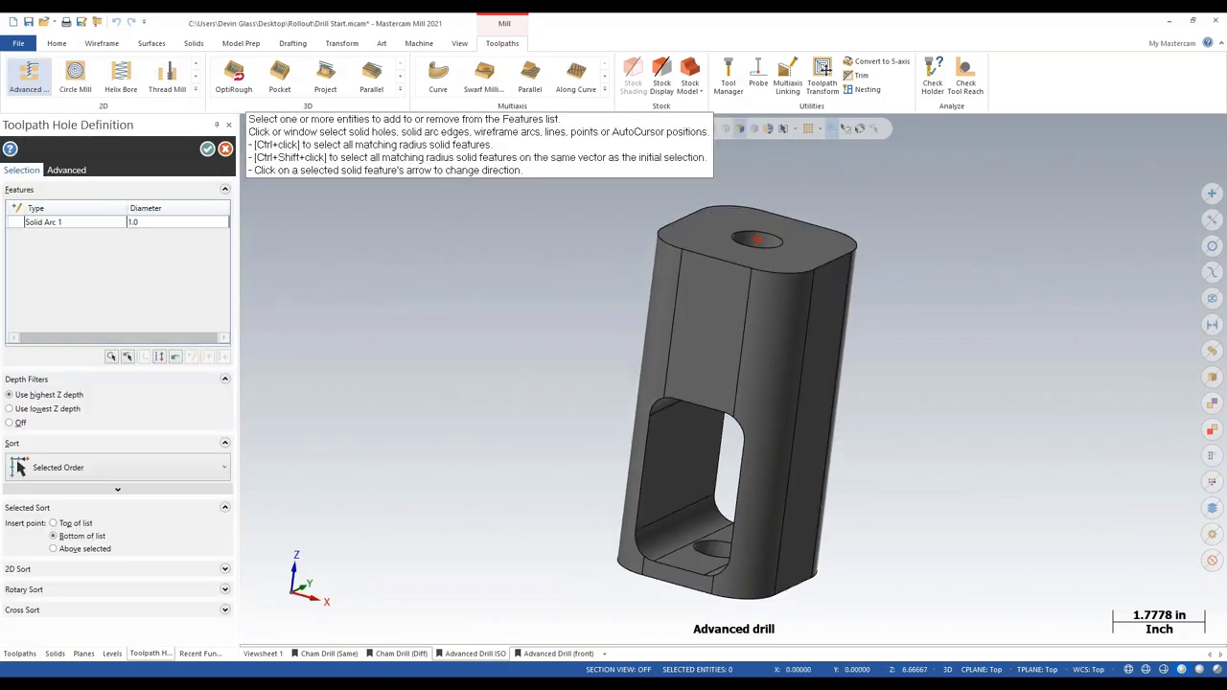
key(Return)
click(728, 265)
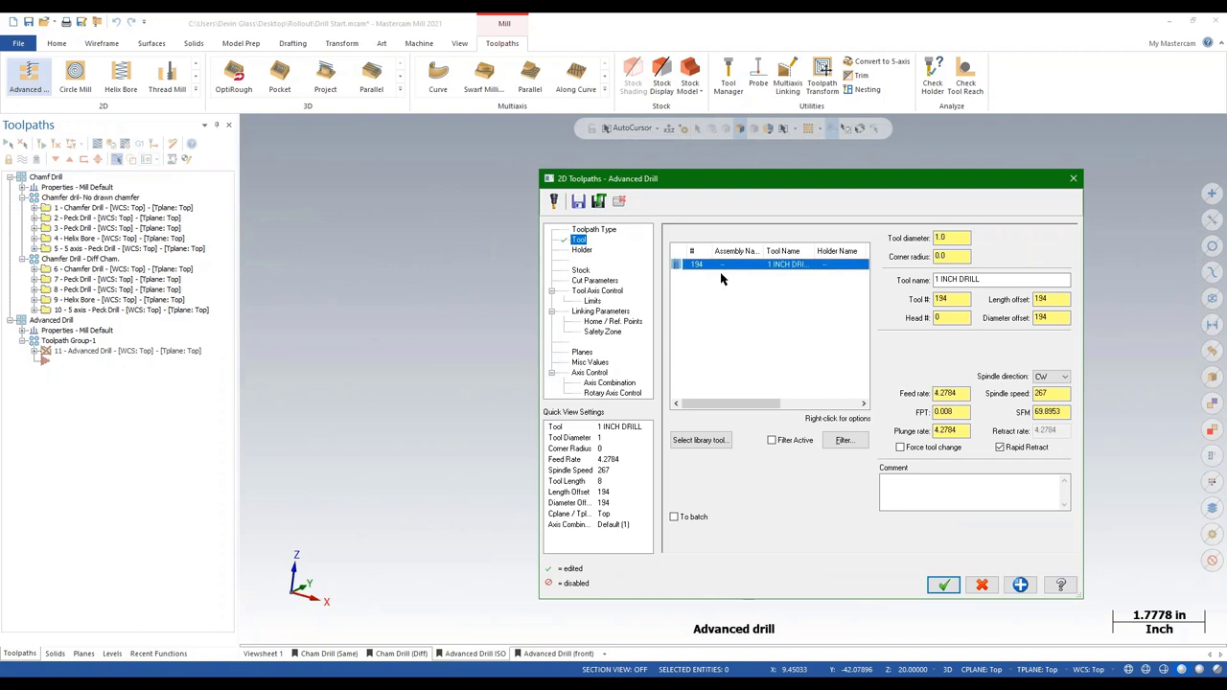
- Add three more segments to the Advanced Drill cut parameters
click(594, 281)
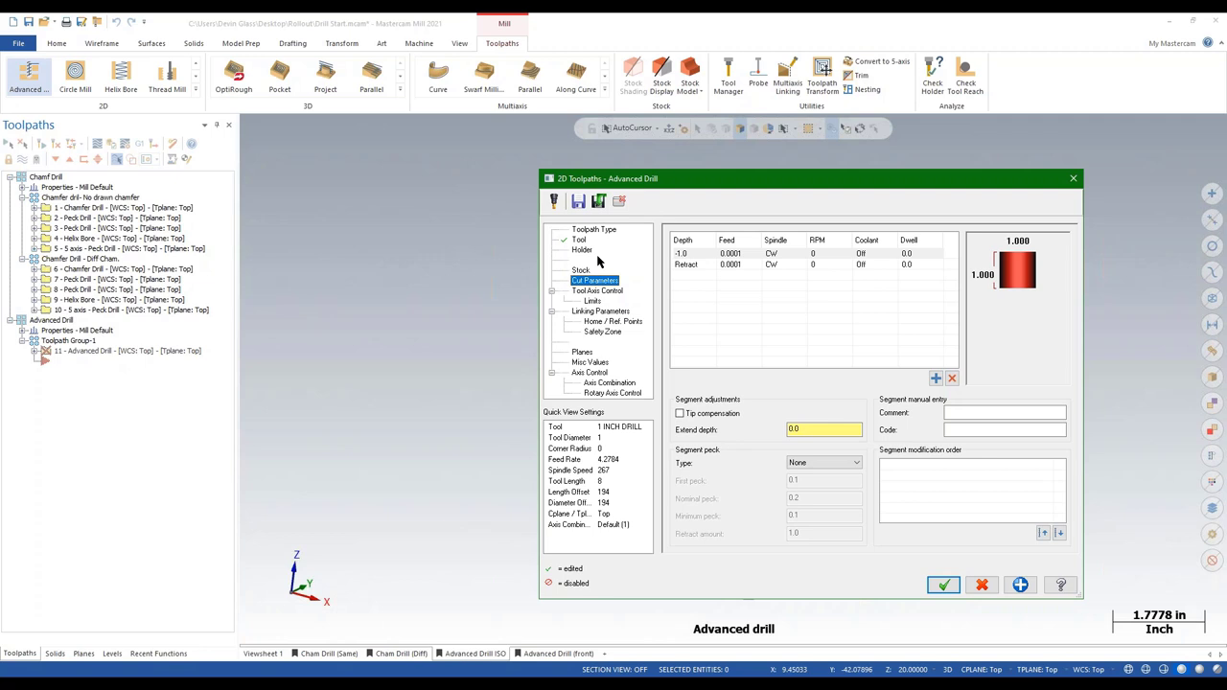
click(936, 380)
click(935, 379)
click(936, 380)
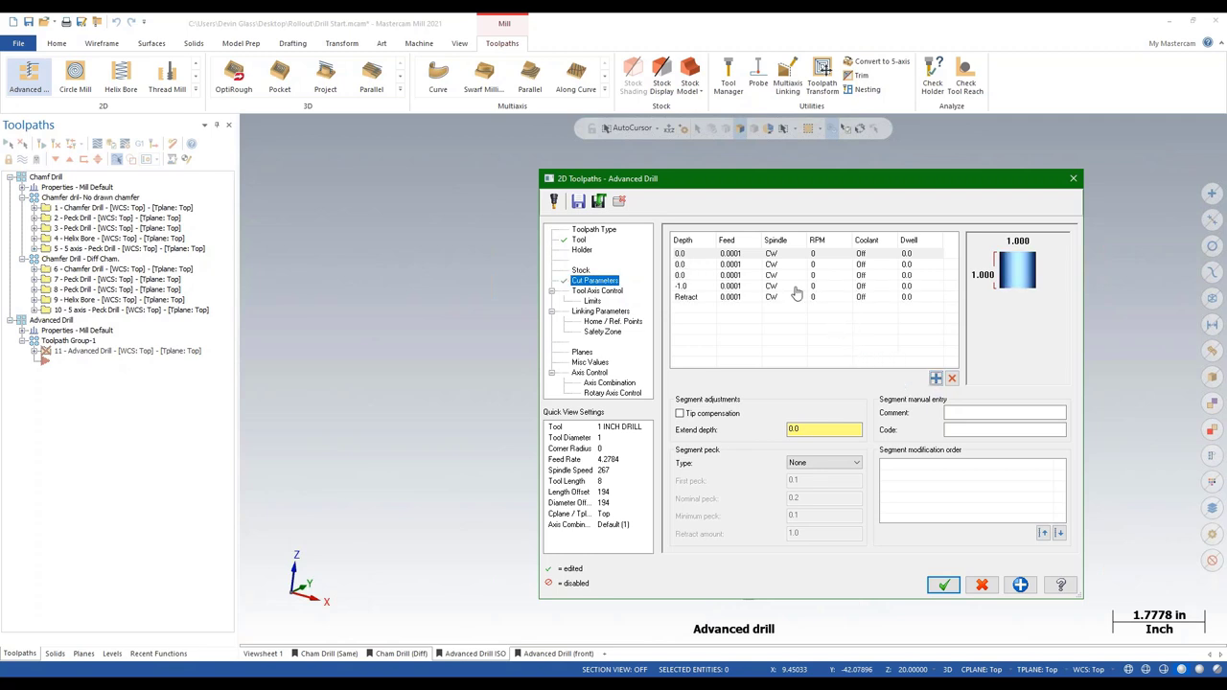
- Set the first segment's depth to -3.0 using the distance between the top hole's upper and lower edges, correcting the sign to negative
click(698, 259)
click(698, 259)
right_click(713, 257)
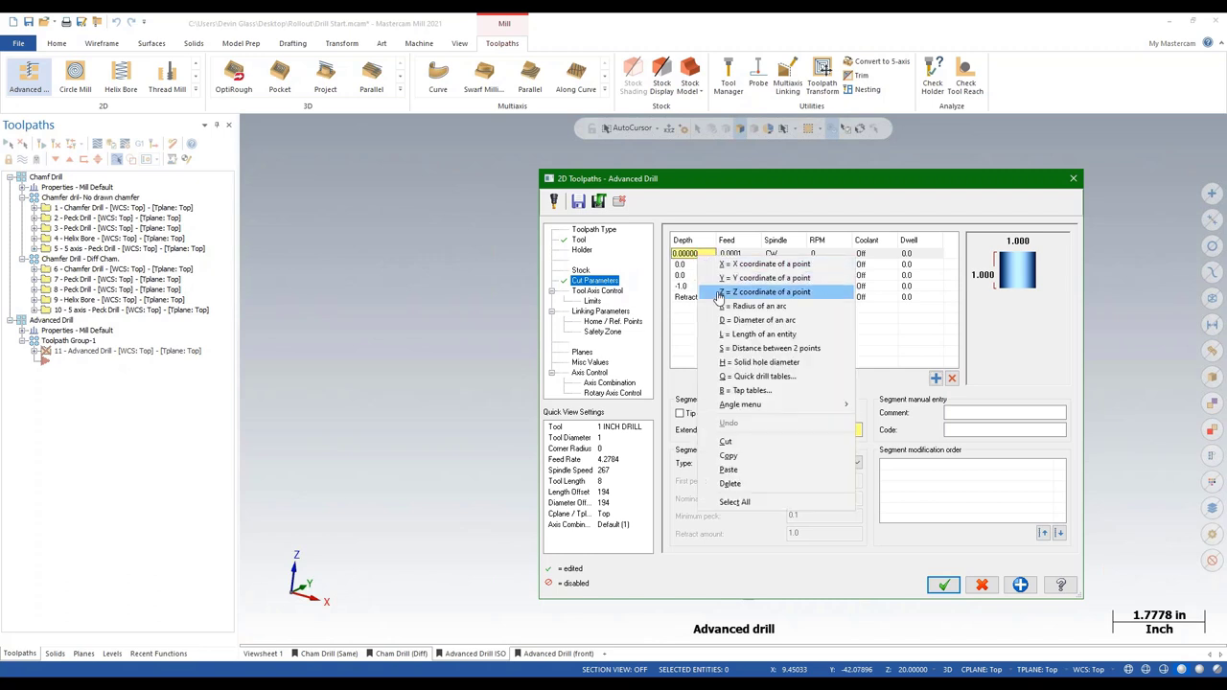
click(754, 350)
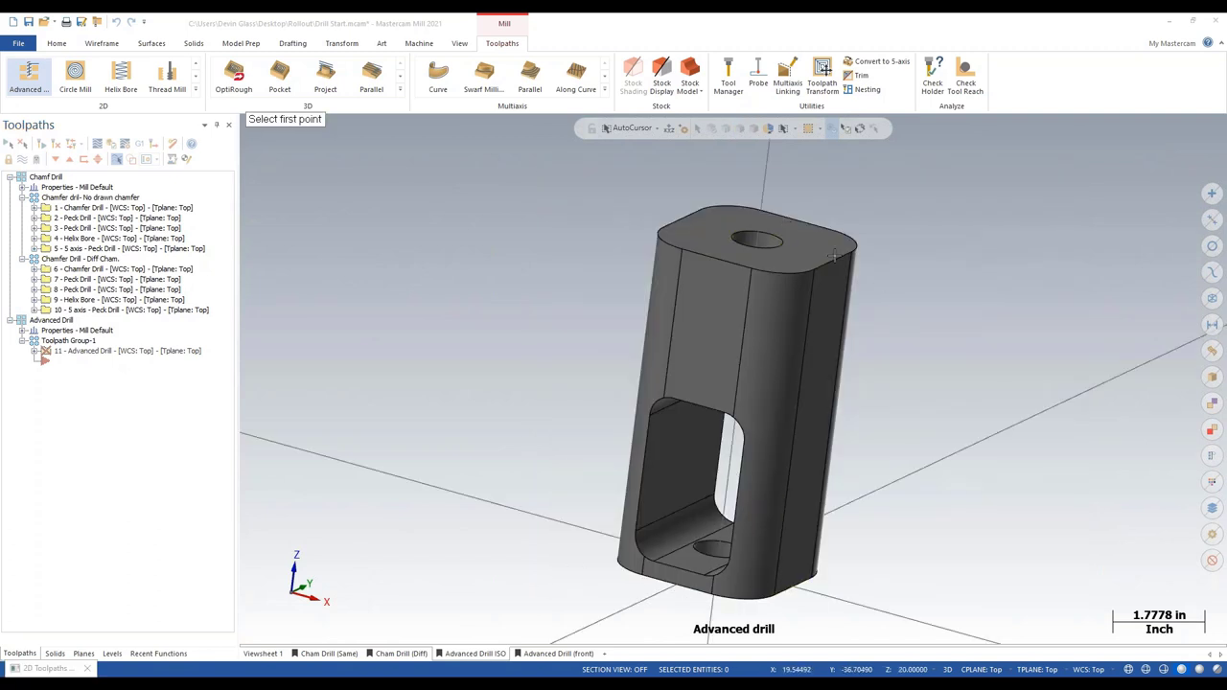
click(786, 245)
middle_drag(786, 268, 701, 429)
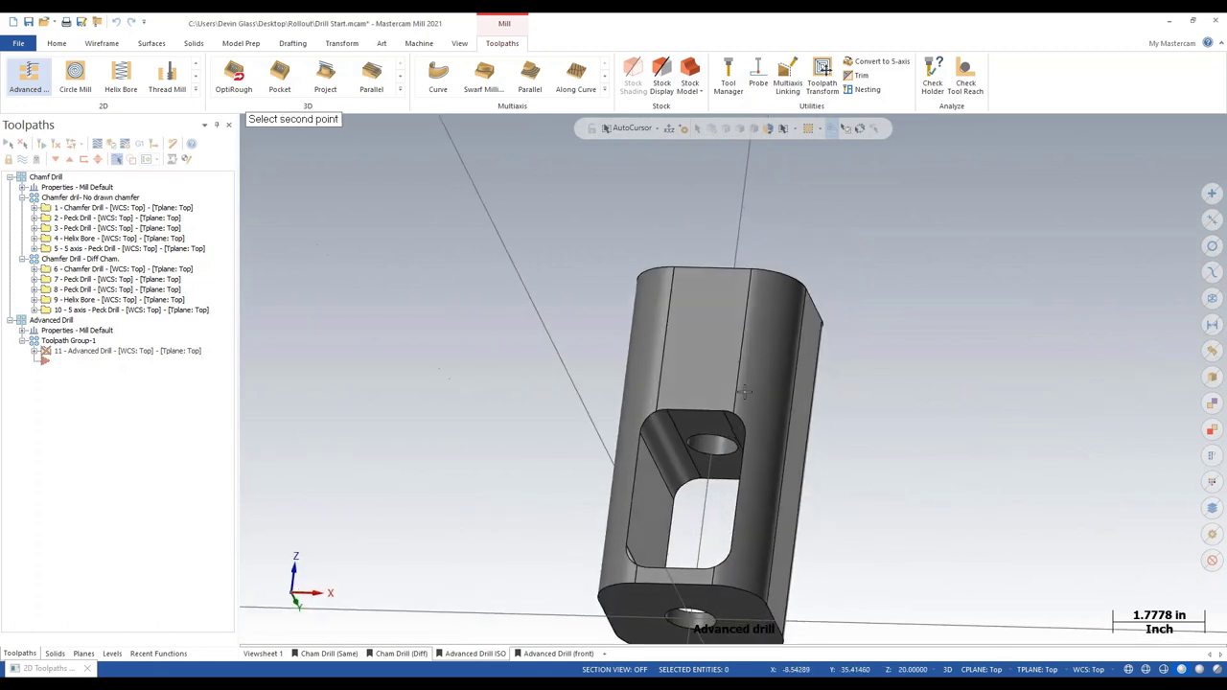
click(698, 439)
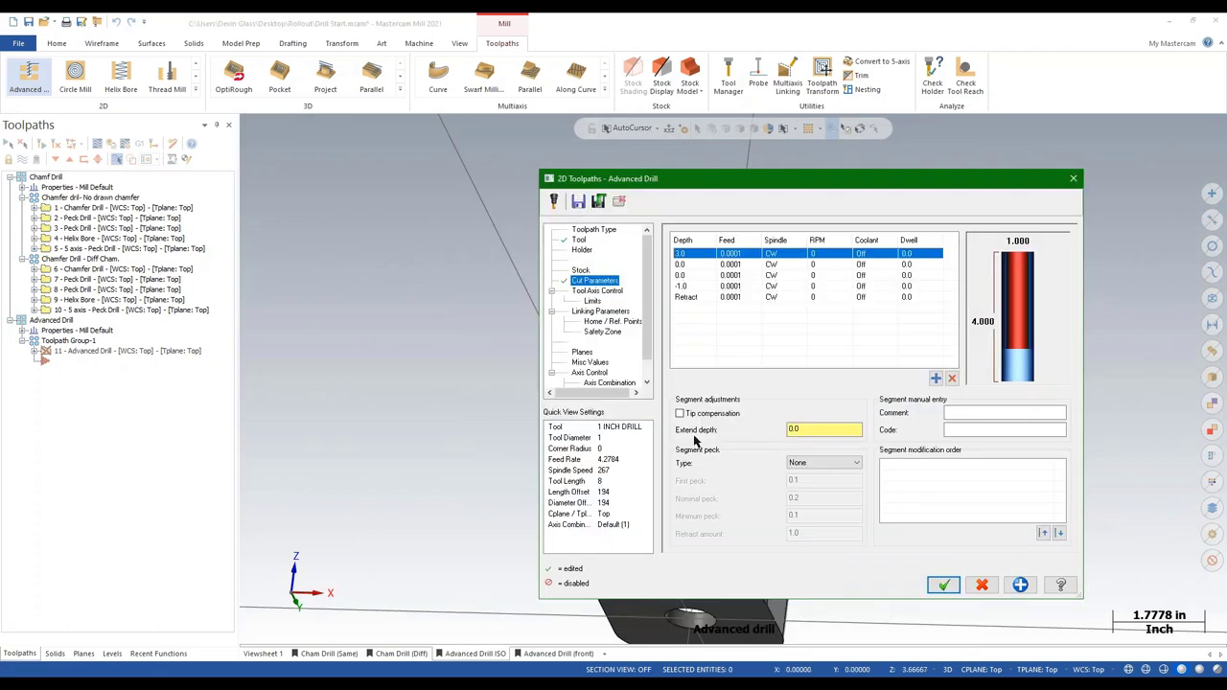
double_click(677, 254)
text(-3)
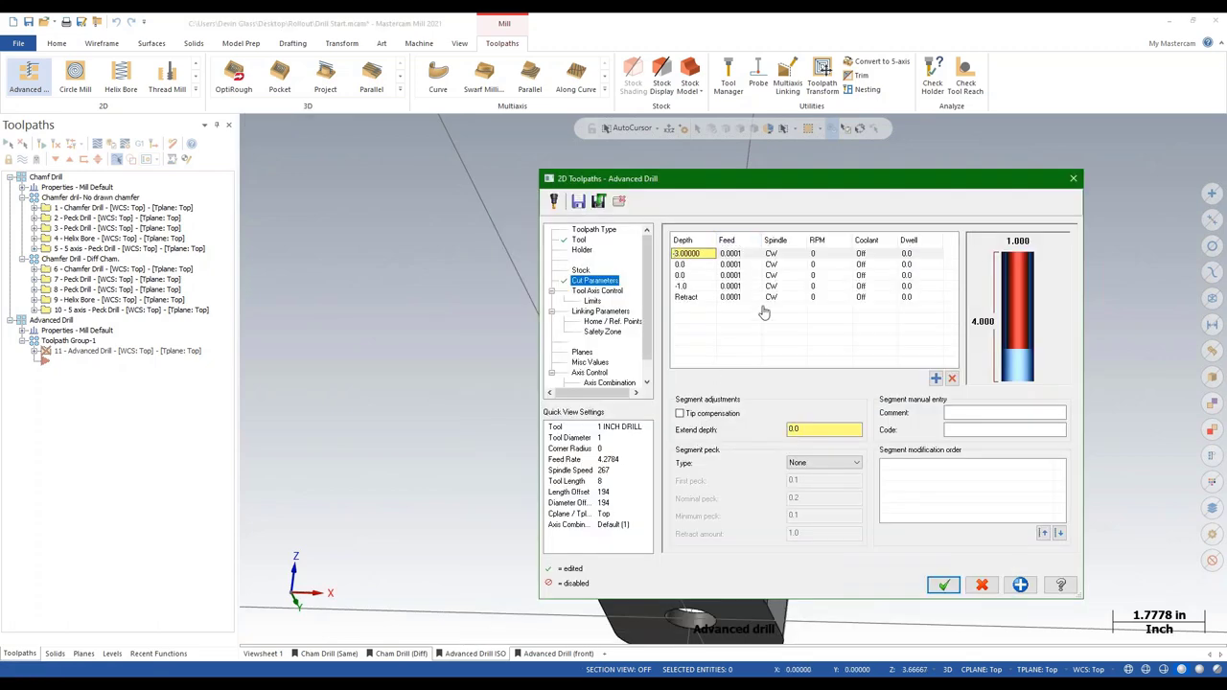
key(Return)
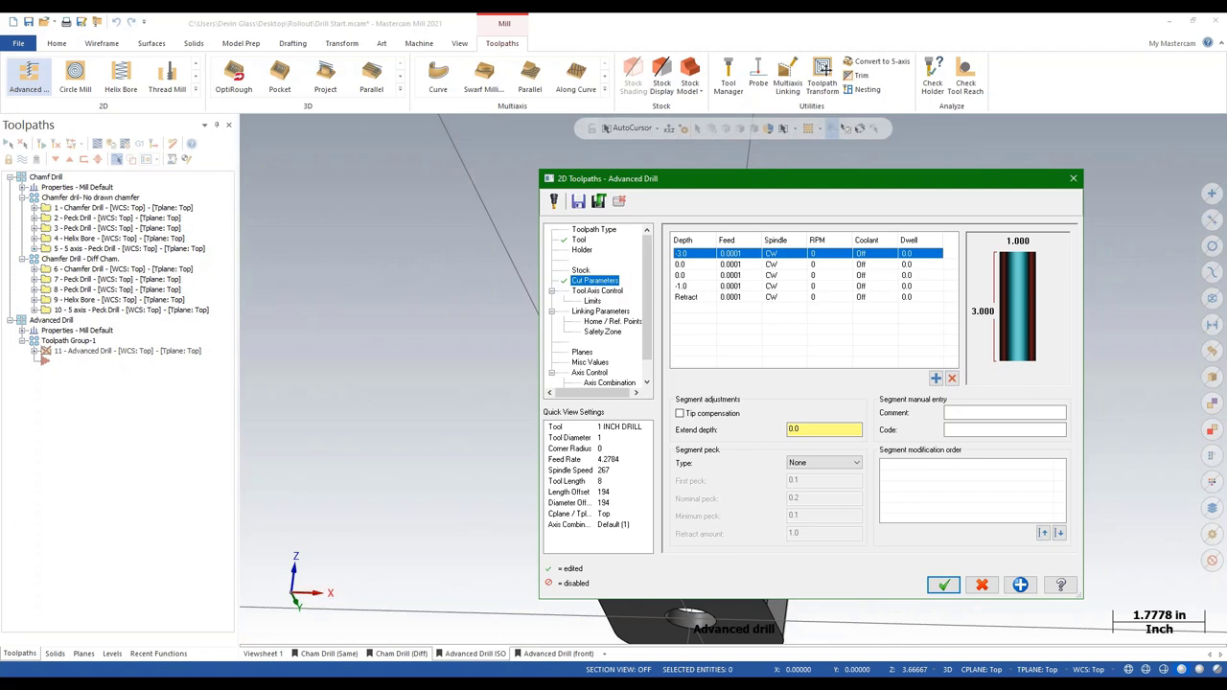
- Set the first segment's feed to 15.0, its RPM to 300, and its coolant to Flood, with the spindle kept at CW
double_click(728, 253)
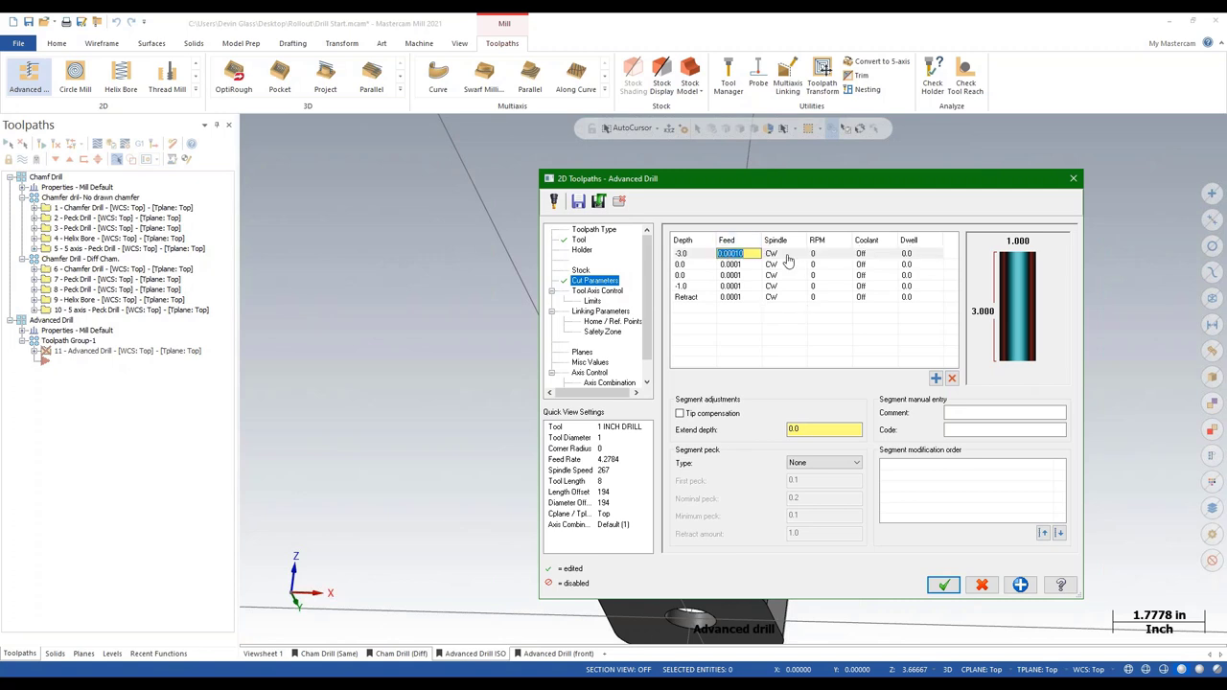
text(15)
key(Return)
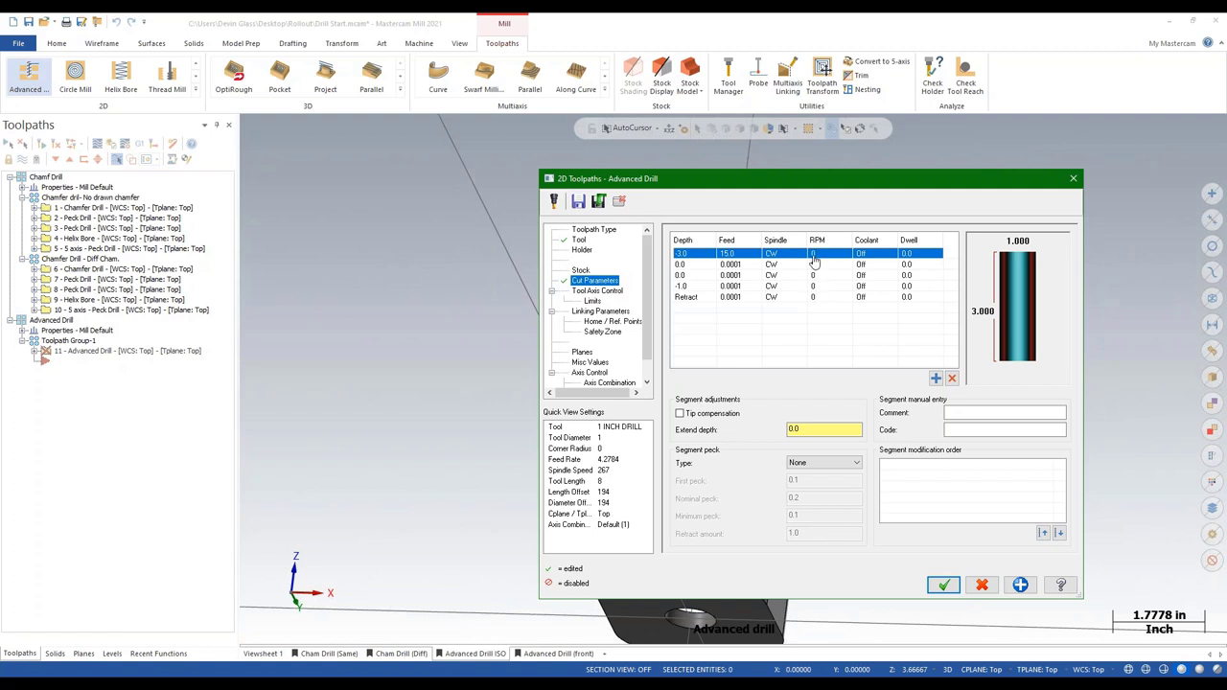
click(789, 256)
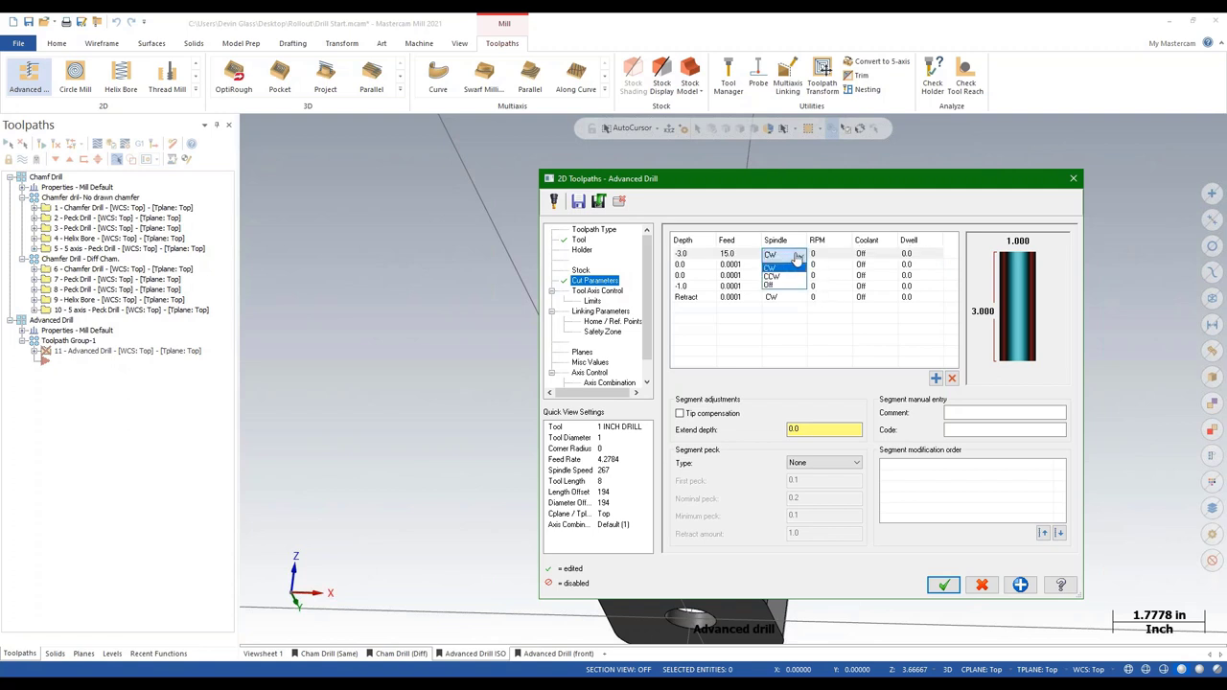
click(811, 254)
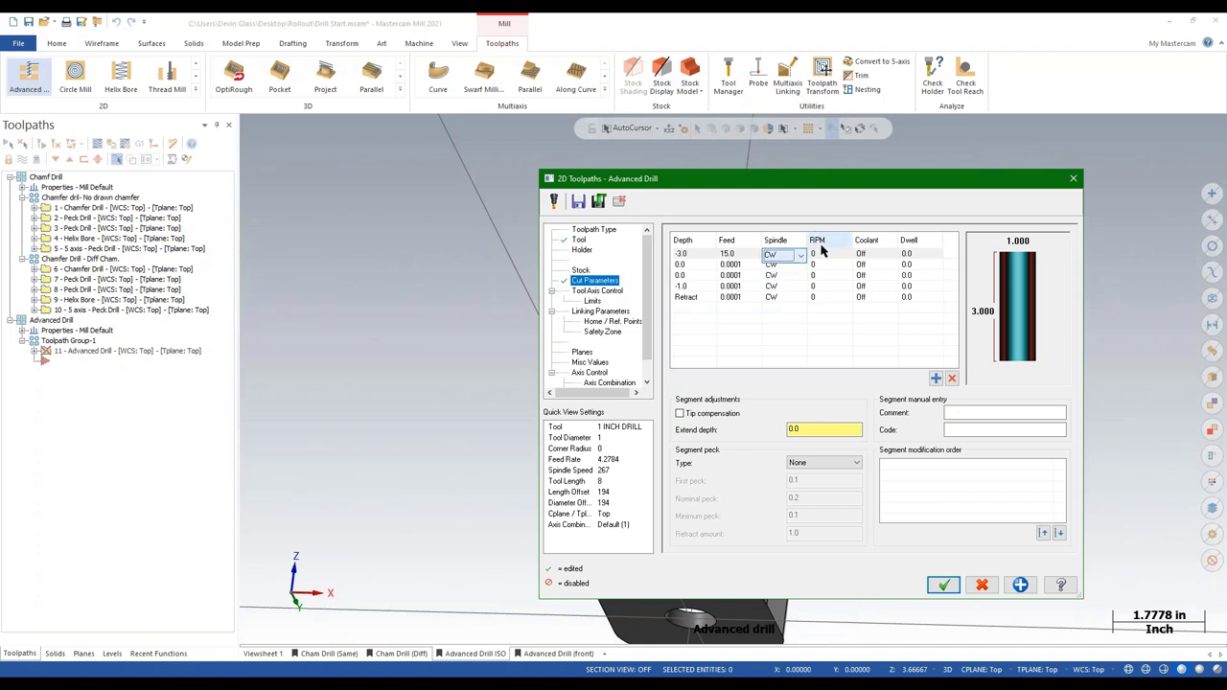
text(3)
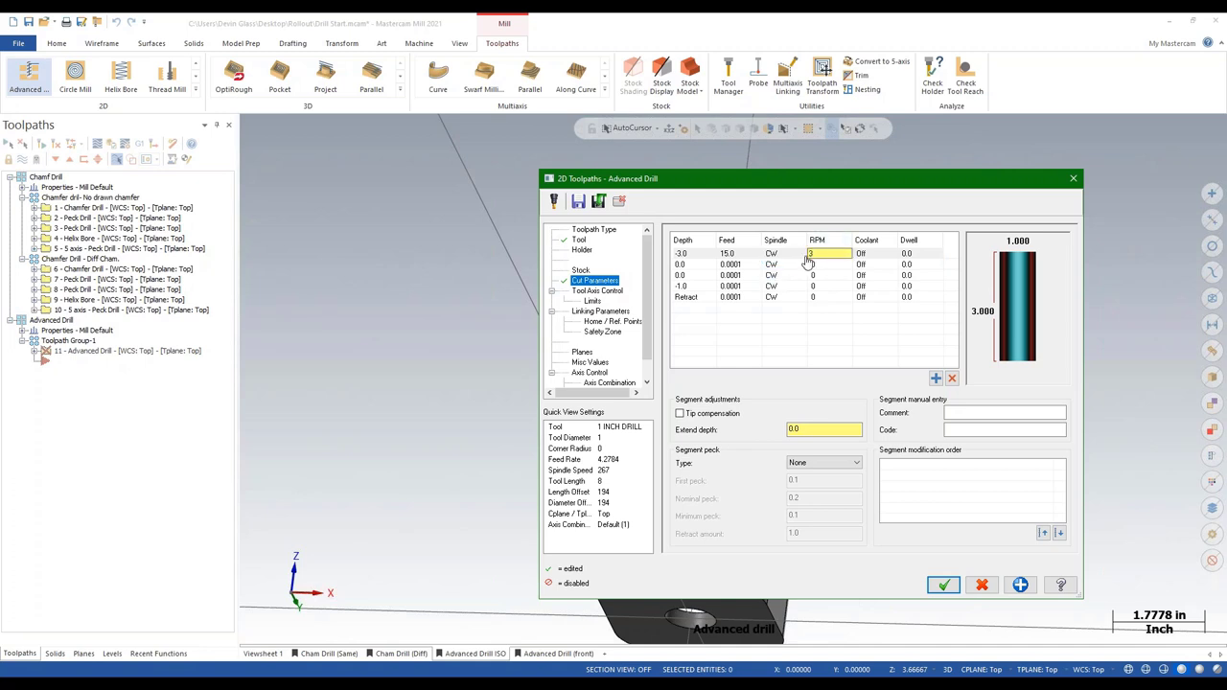
text(00)
key(Return)
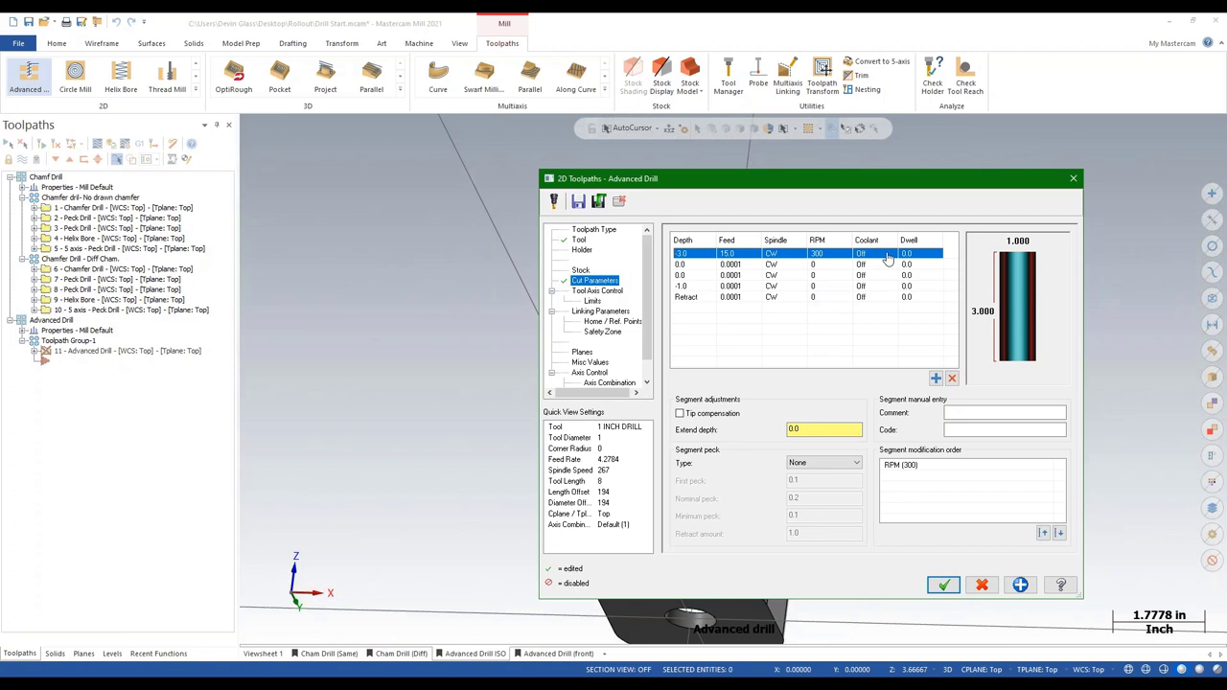
click(888, 257)
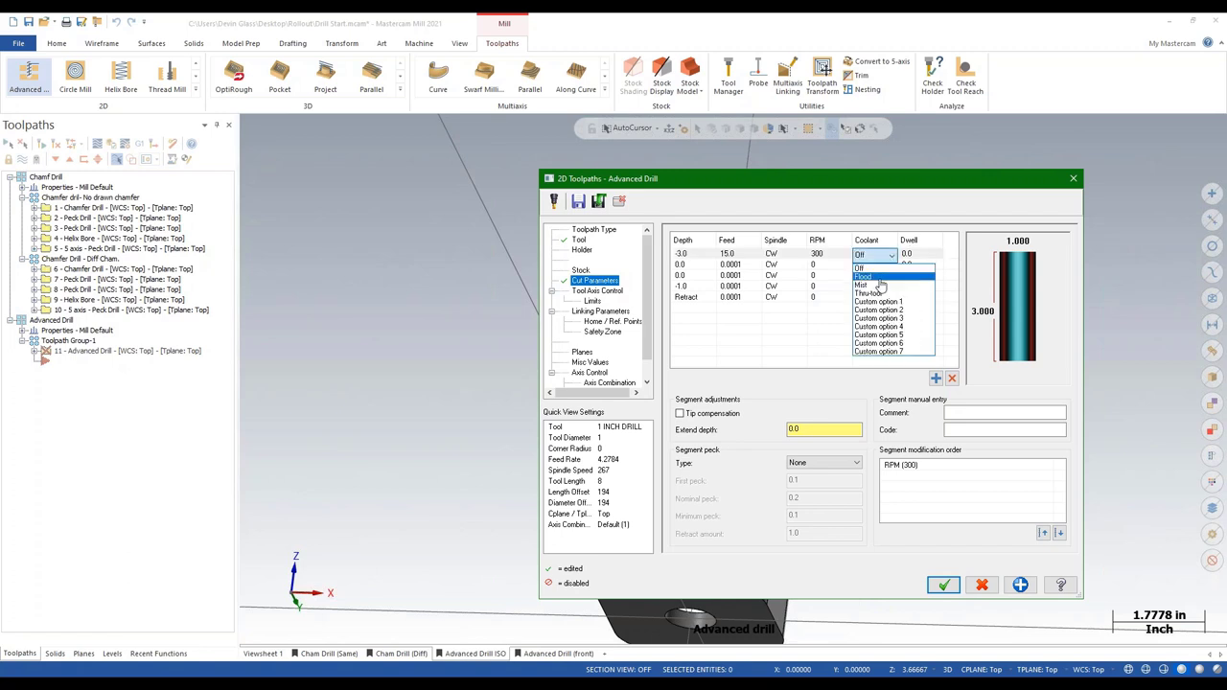
click(882, 275)
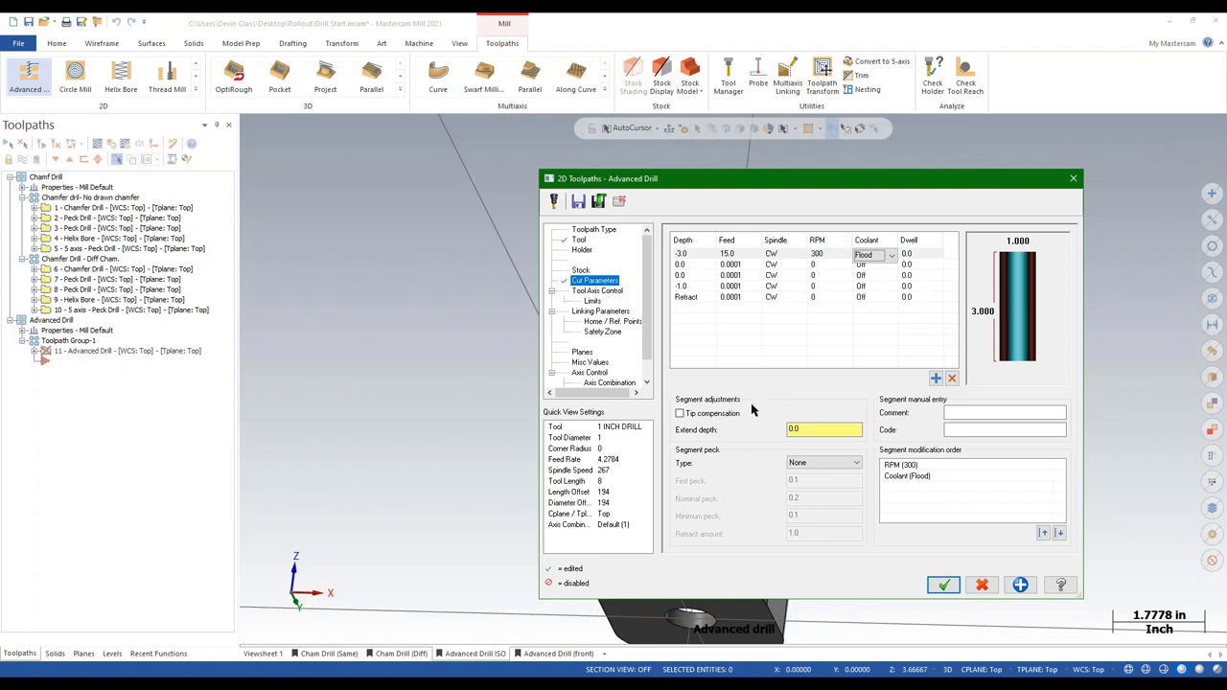
- Enable tip compensation for the first segment and set its extend depth to -0.1
click(687, 418)
click(685, 418)
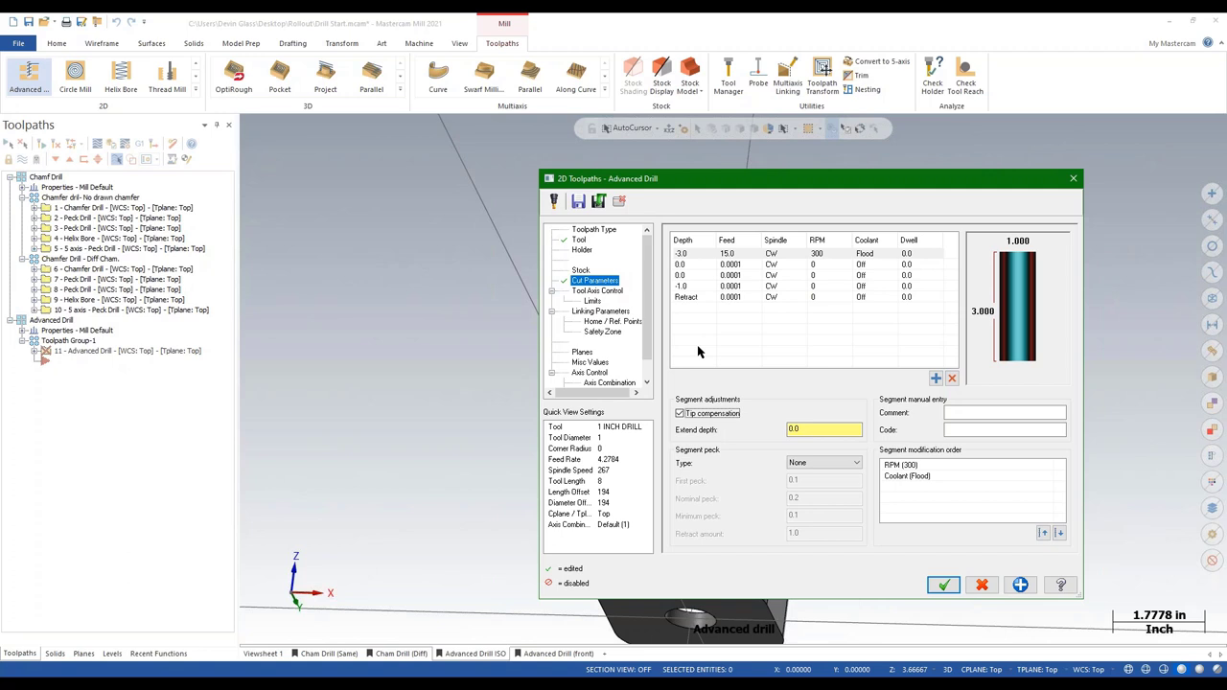
click(815, 430)
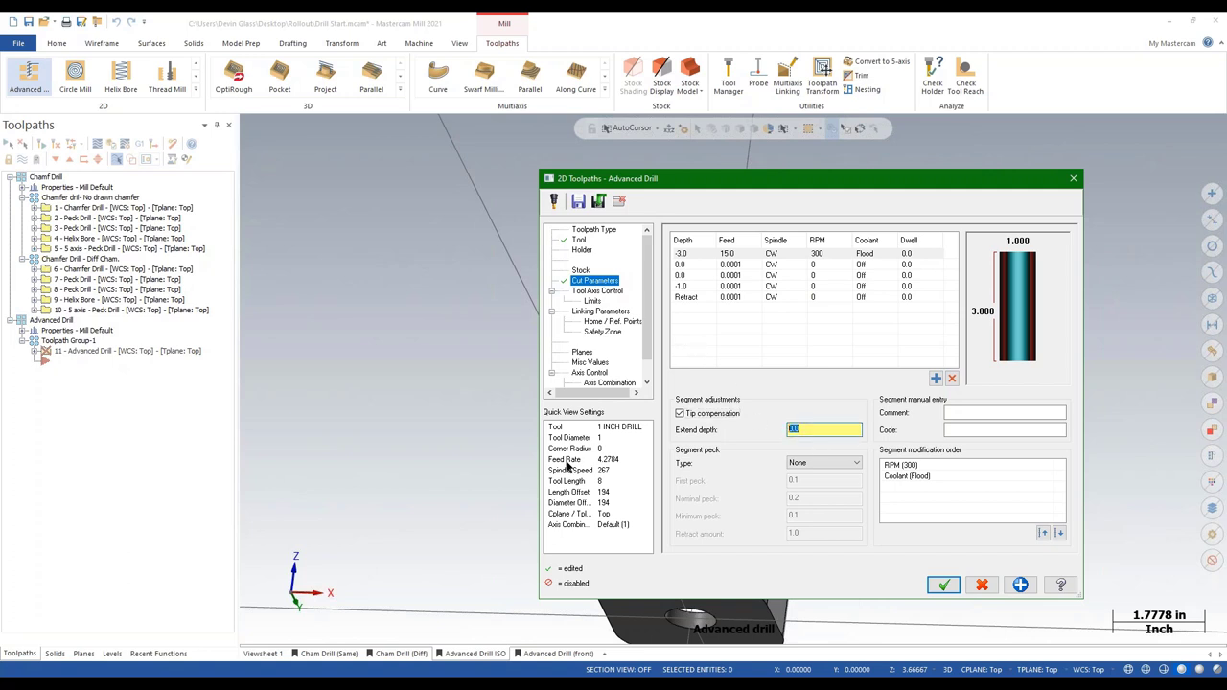
text(1)
key(Return)
click(833, 428)
- Set the segment peck to Chip Break with first peck 0.4, nominal peck 0.5, minimum peck 0.3, and retract amount 0.05
click(830, 463)
click(830, 490)
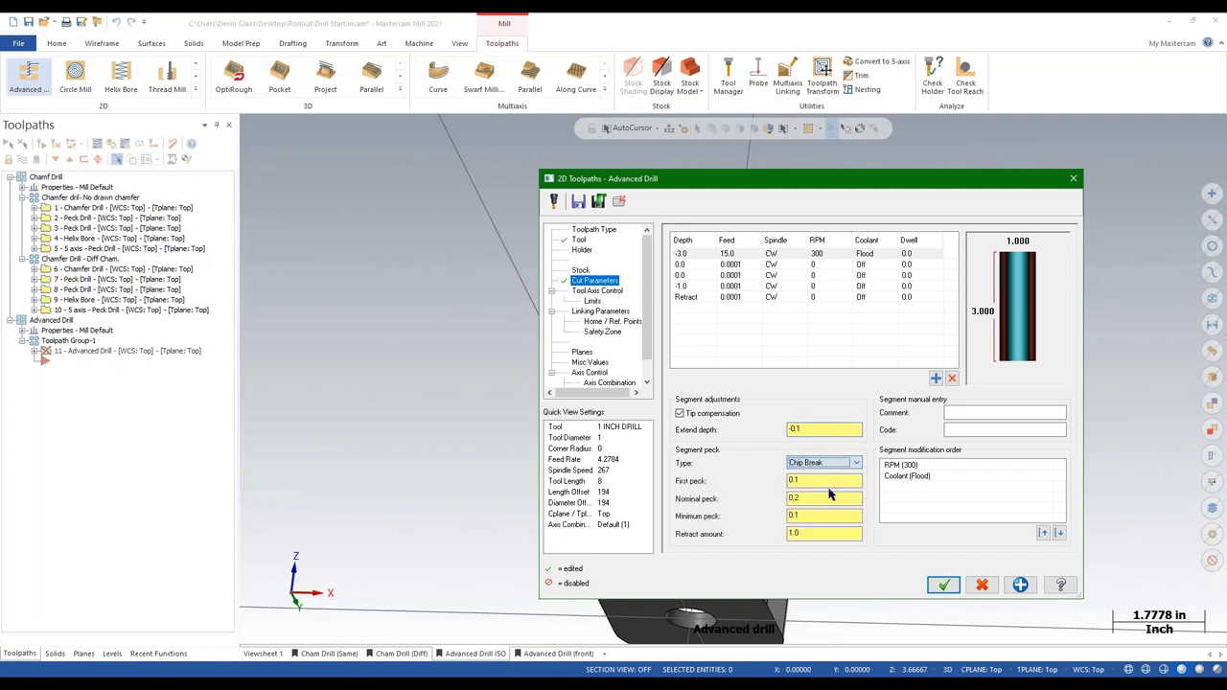
key(Tab)
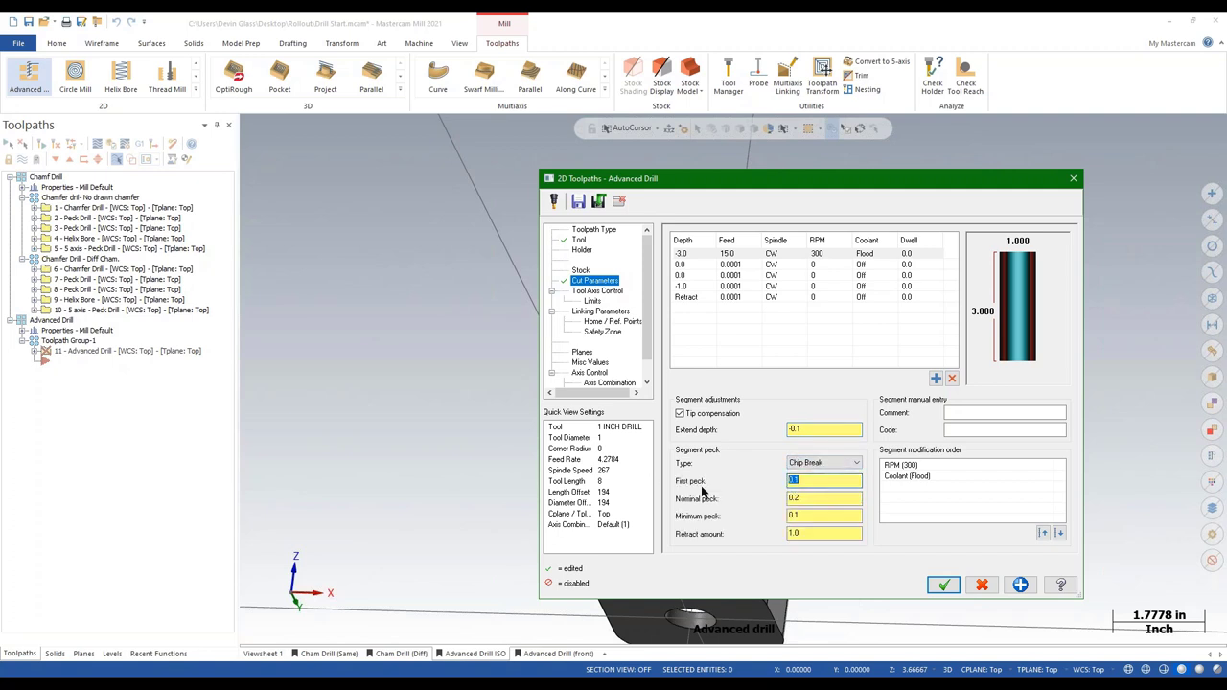
text(0.4)
key(Tab)
text(0.5)
key(Tab)
text(0.3)
key(Tab)
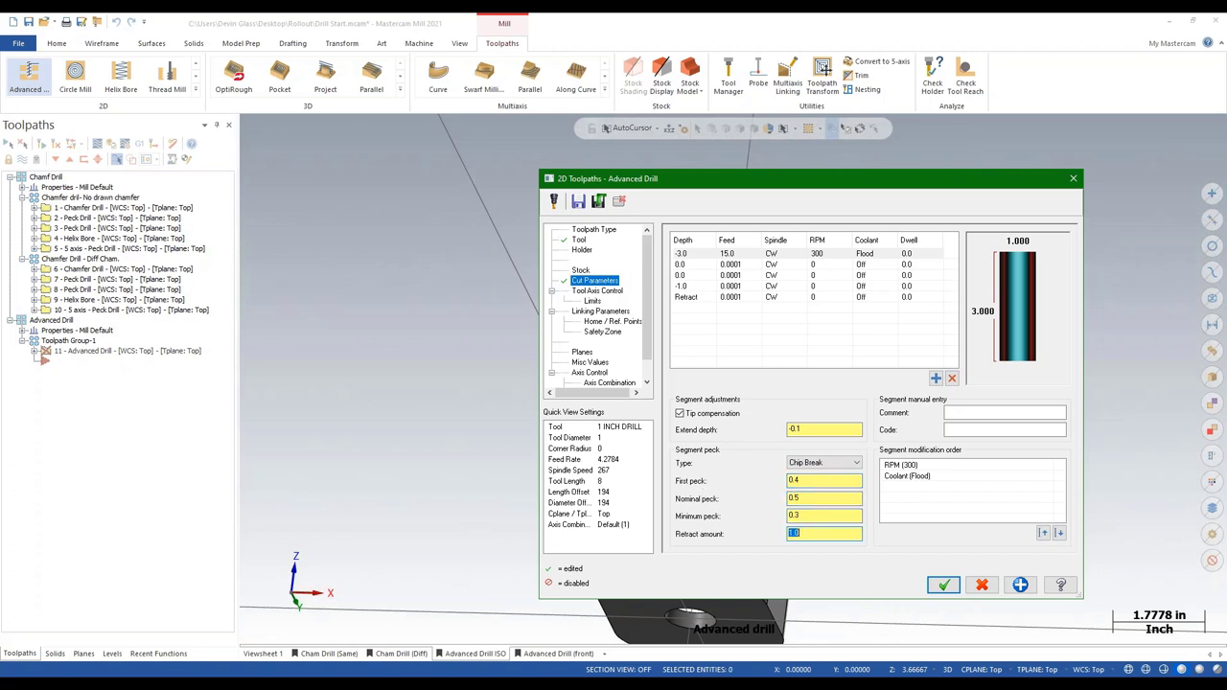
key(BackSpace)
text(.05)
click(983, 413)
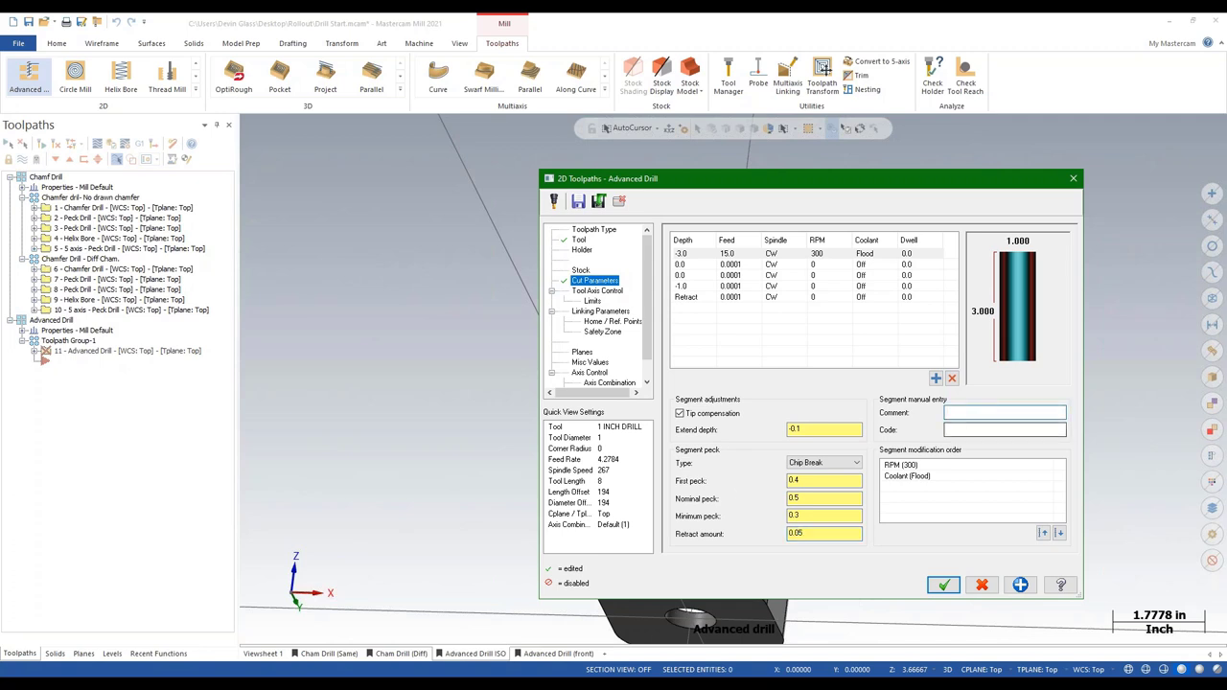
- Add the comment "Peck through top section" to the first drilling segment and move it to the start of the modification order
text(Peck through top section)
click(1027, 426)
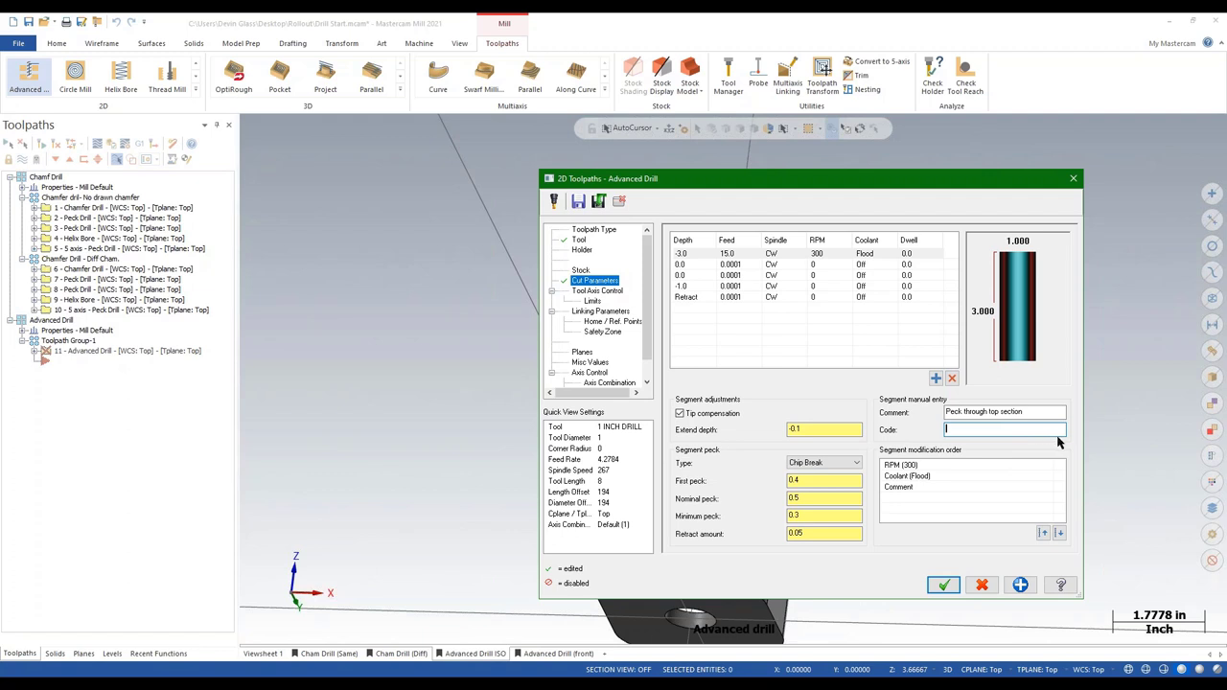
click(901, 487)
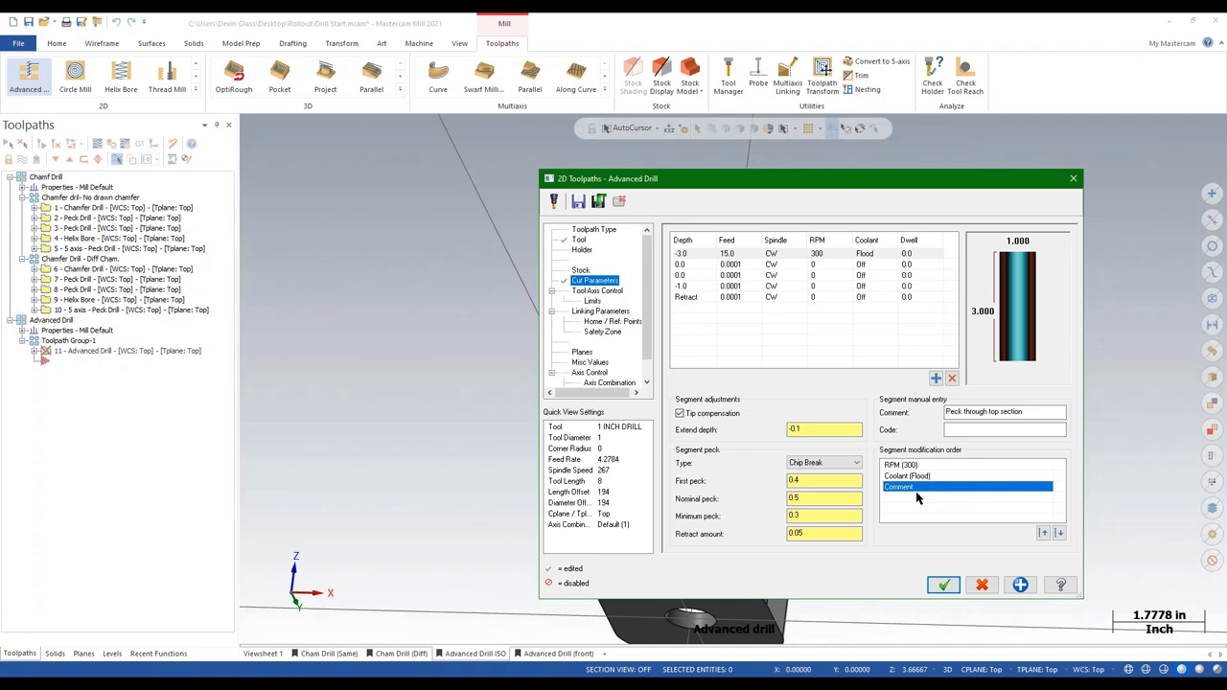
click(1043, 533)
click(1042, 534)
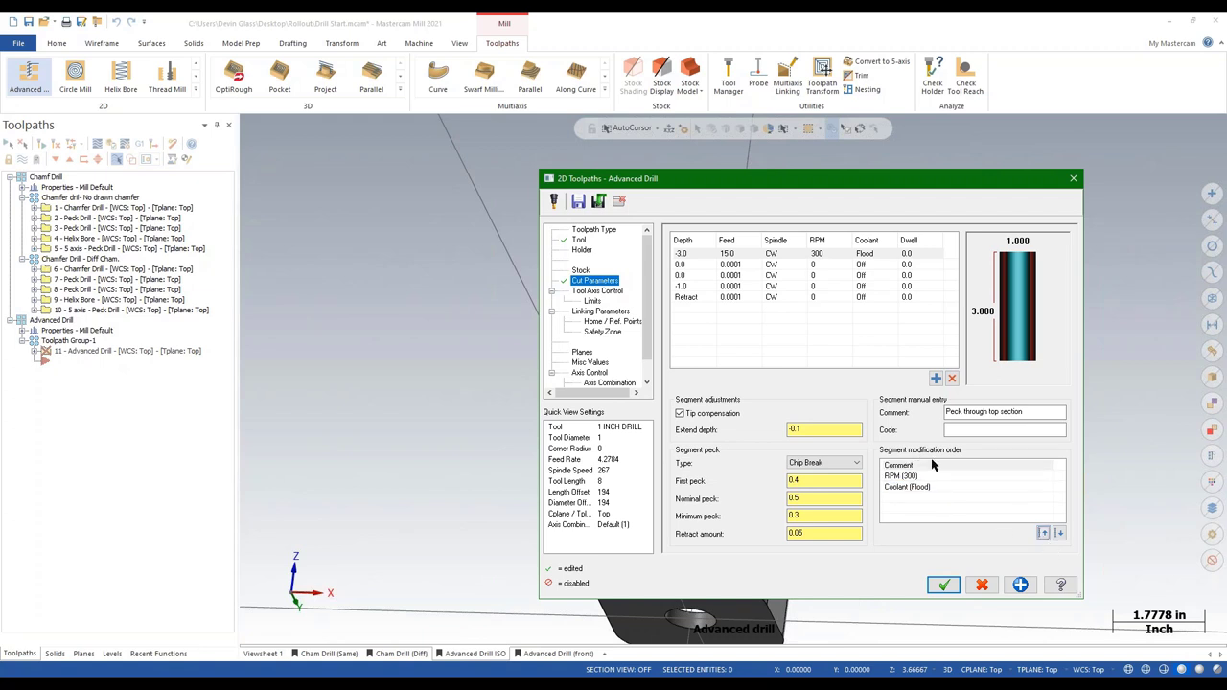
- Fill the second segment's depth with the distance between the top hole and the hole at the pocket floor, 6.33333
click(696, 267)
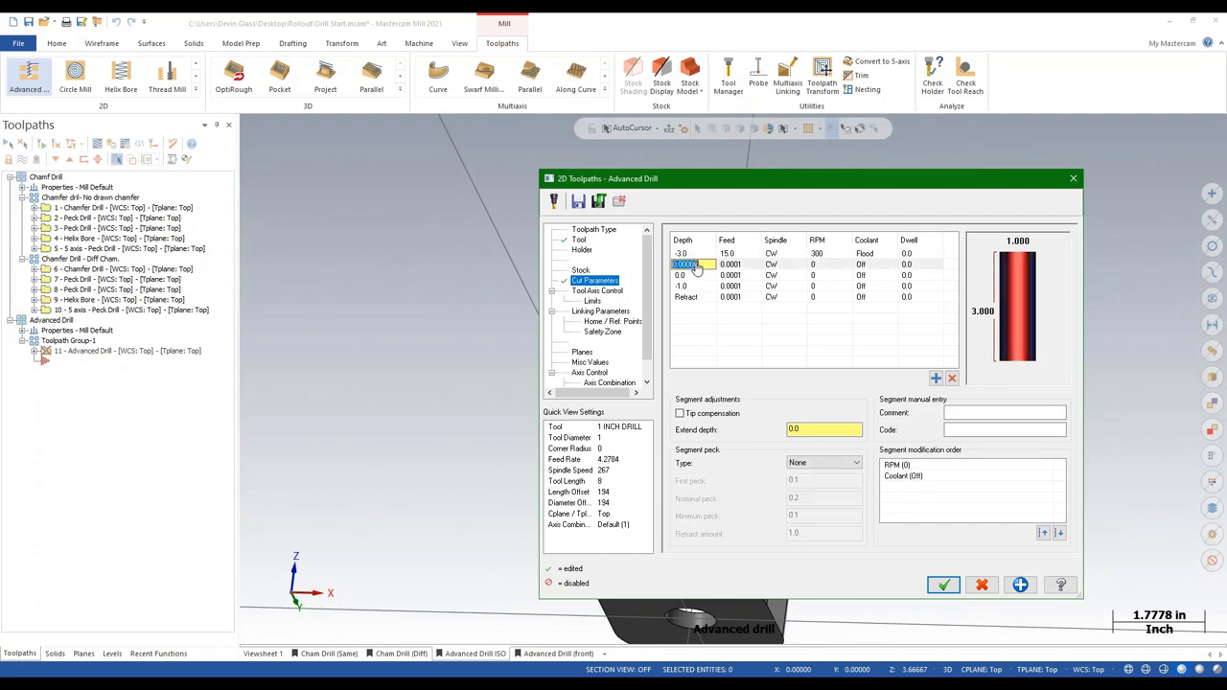
right_click(696, 269)
click(737, 356)
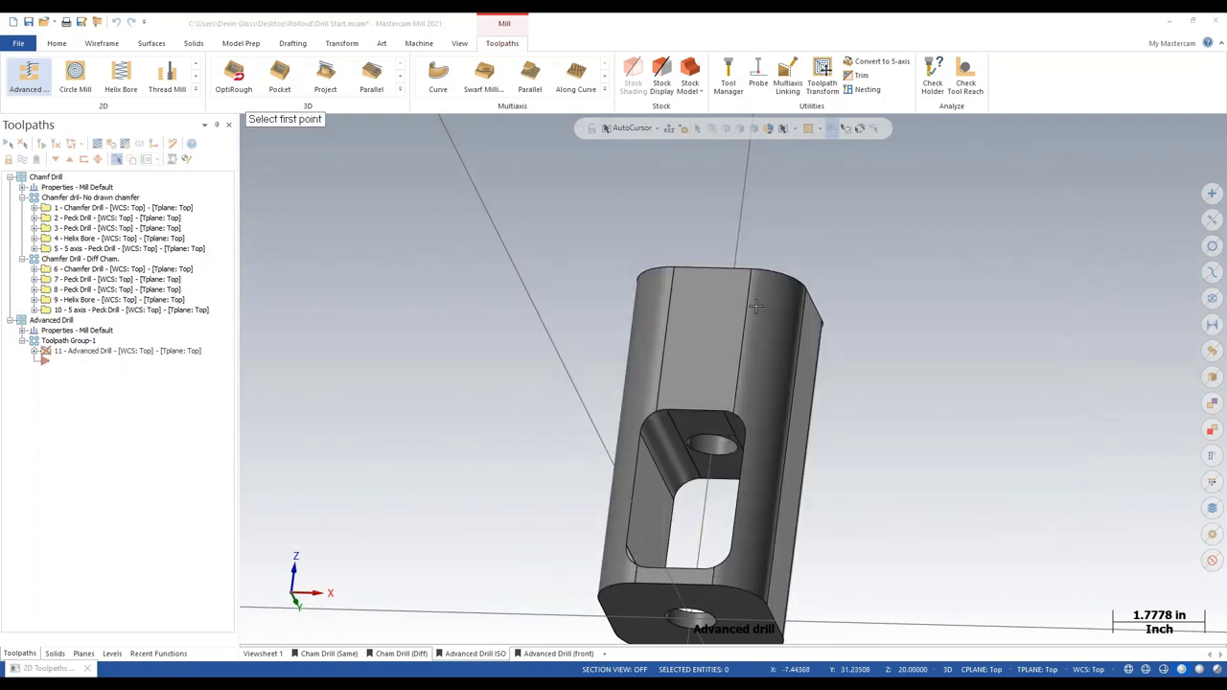
middle_drag(756, 305, 721, 250)
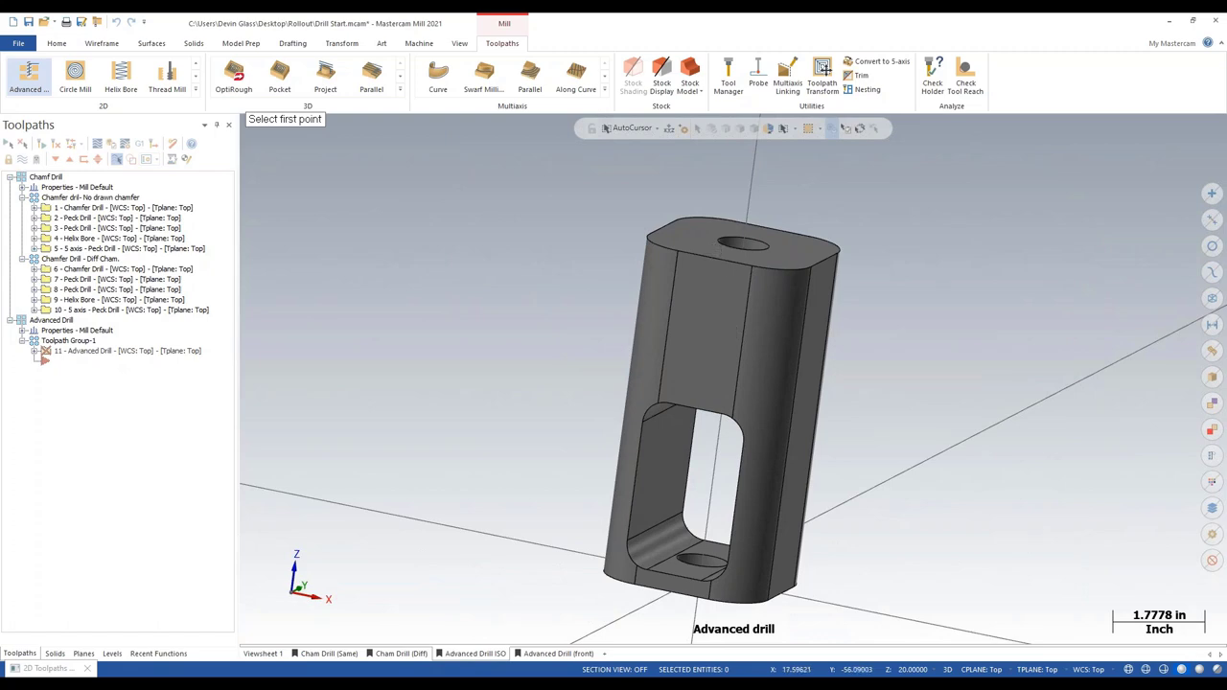
click(742, 243)
click(703, 558)
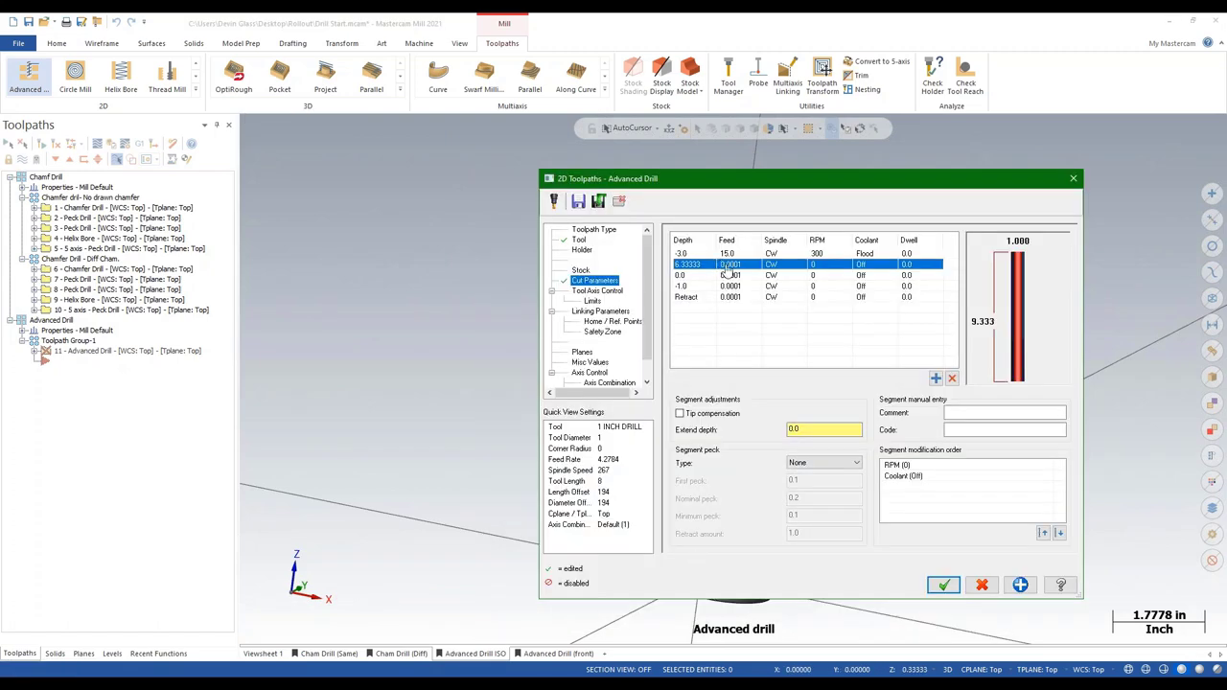
- Make the second segment's depth negative, -6.33333
click(727, 272)
click(678, 269)
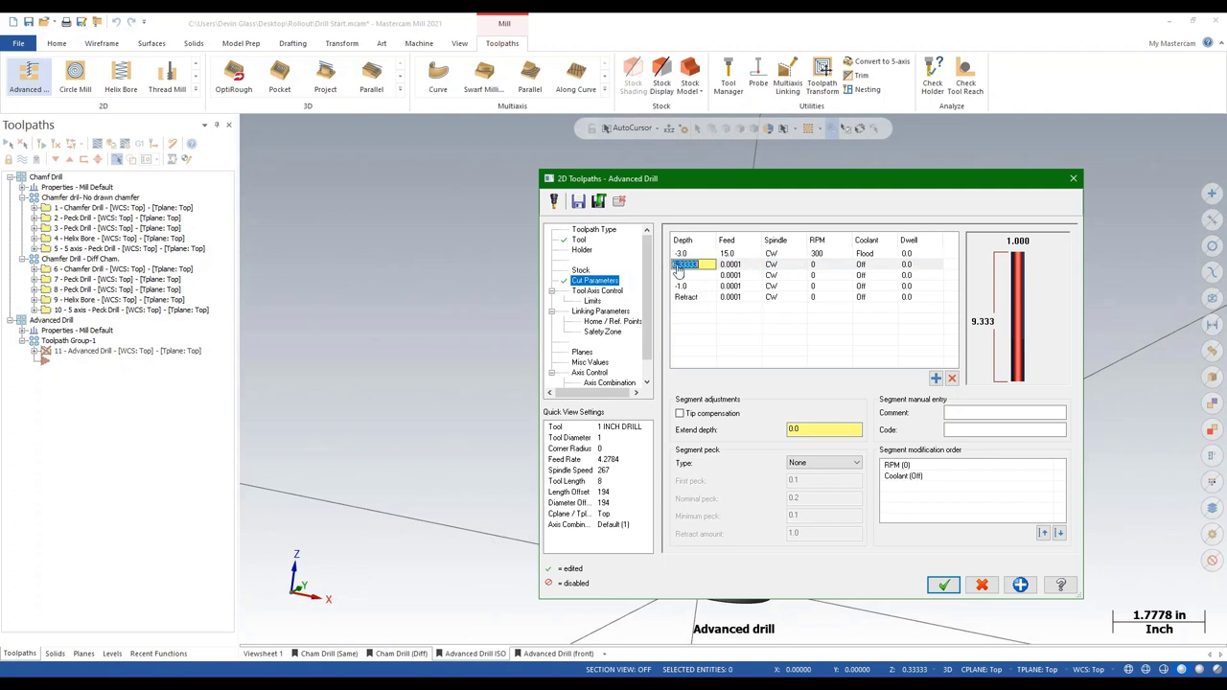
key(Return)
click(679, 271)
click(676, 267)
text(-)
key(Tab)
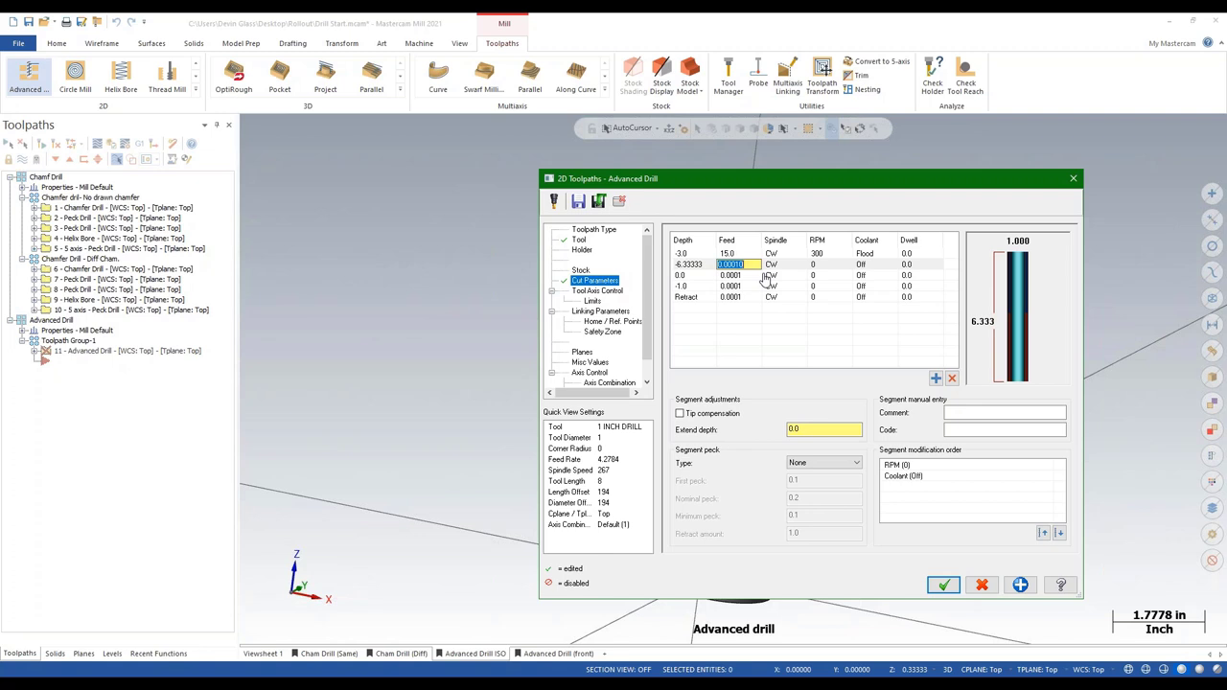
- Set the second segment's feed to 45 and its spindle to Off
text(45)
key(Return)
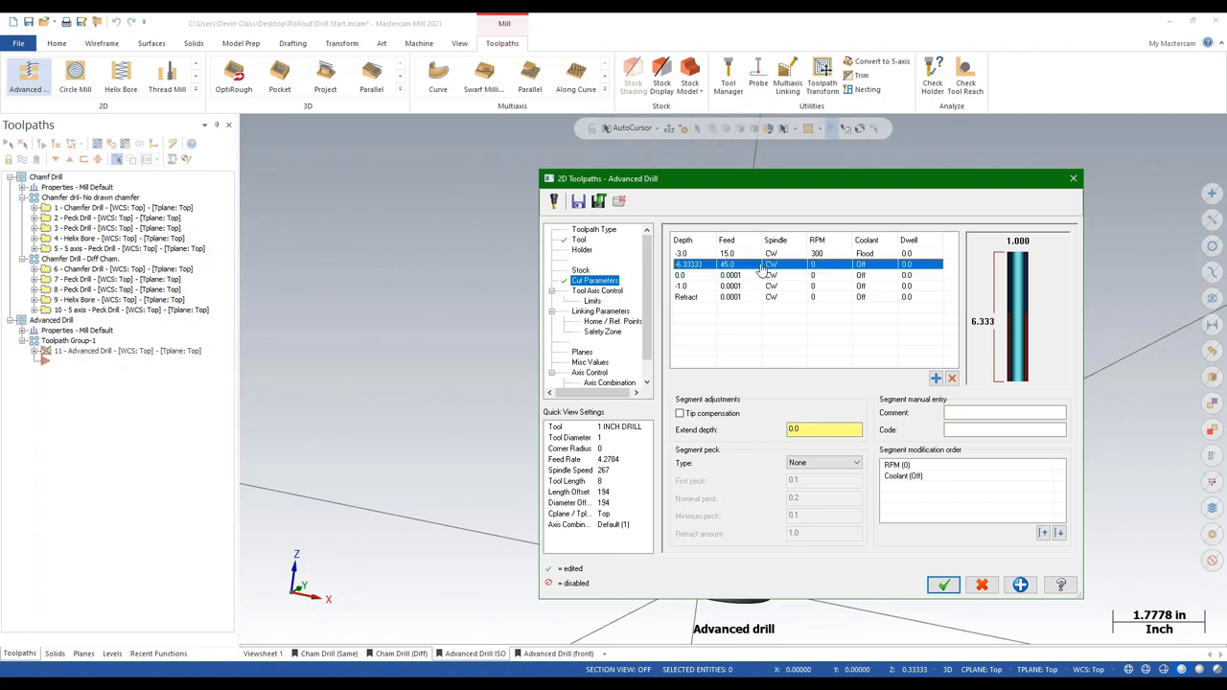
click(799, 265)
click(800, 267)
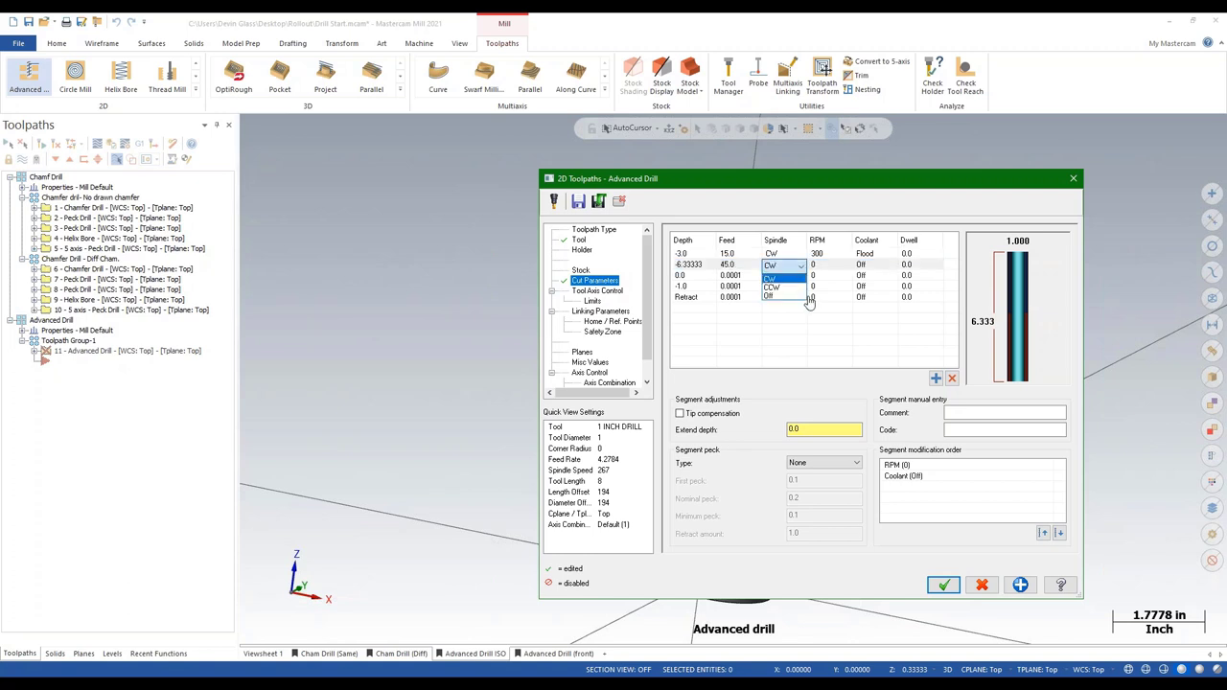
click(802, 299)
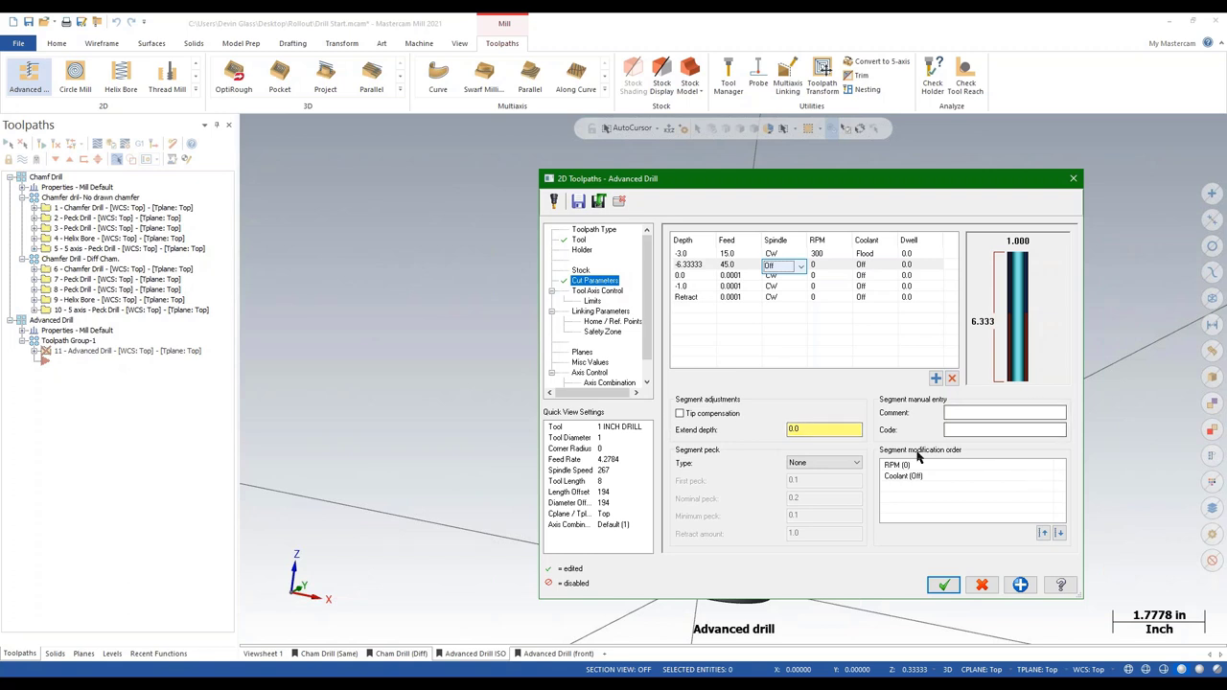
- Set the third segment's depth to -6.66667, taking the value from the length of the part's full-height vertical edge
click(700, 279)
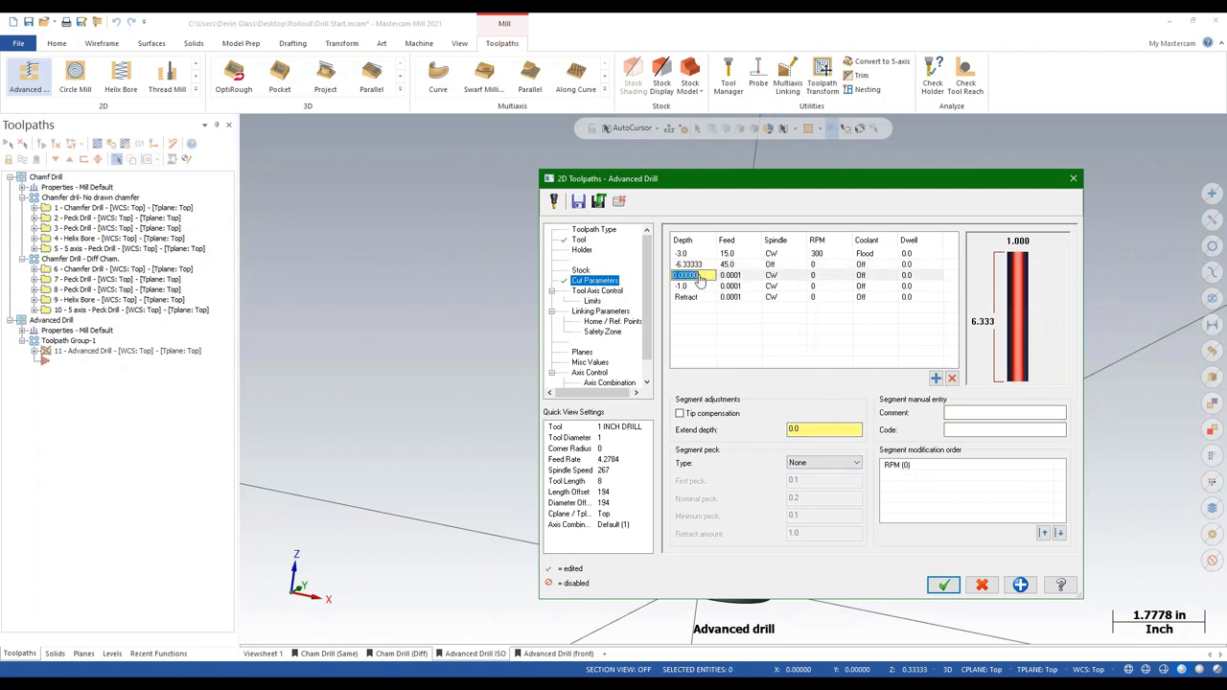
right_click(699, 279)
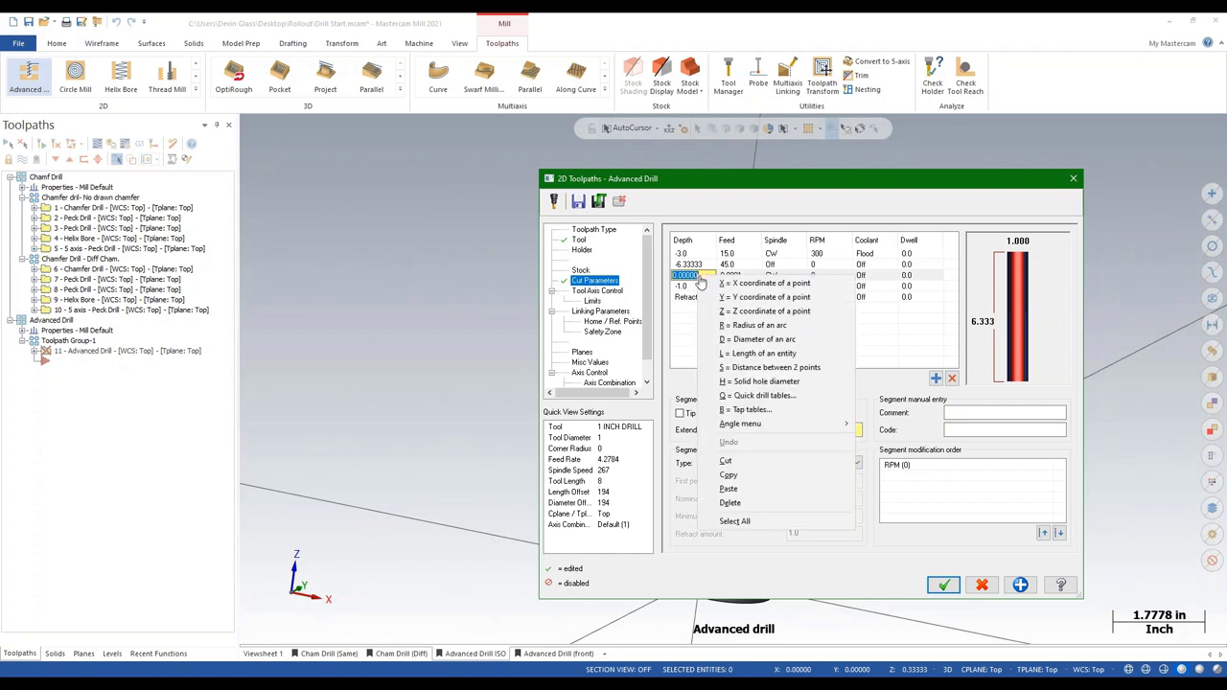
click(725, 358)
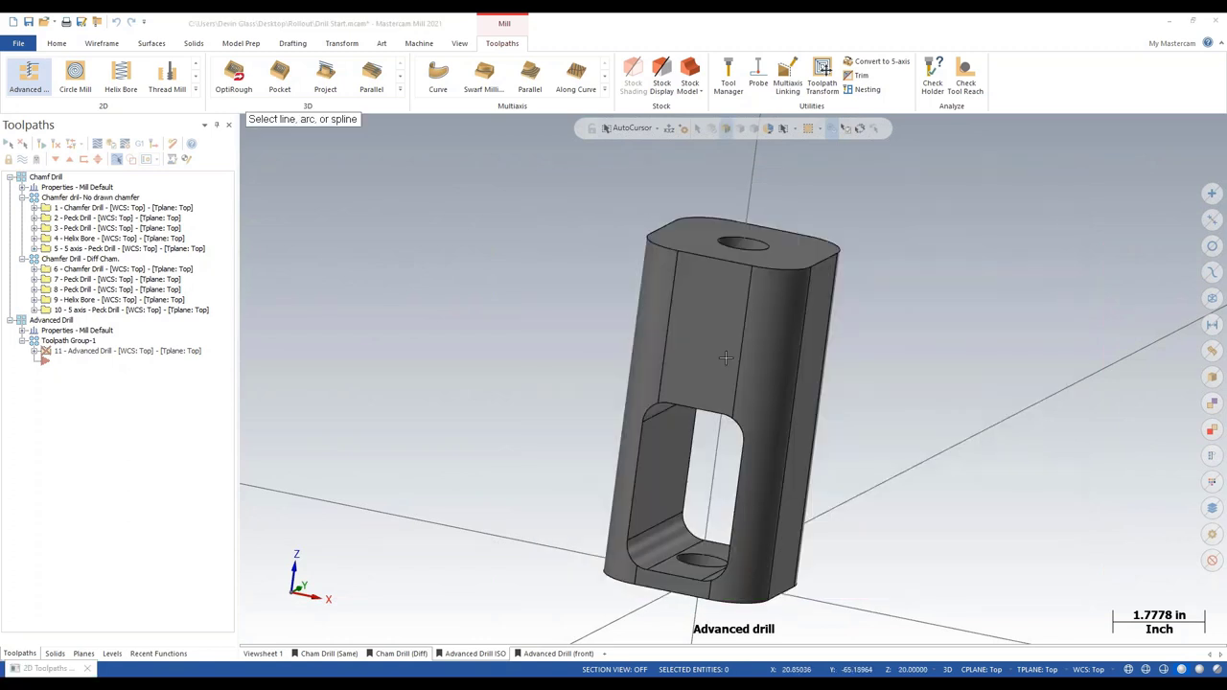
click(796, 357)
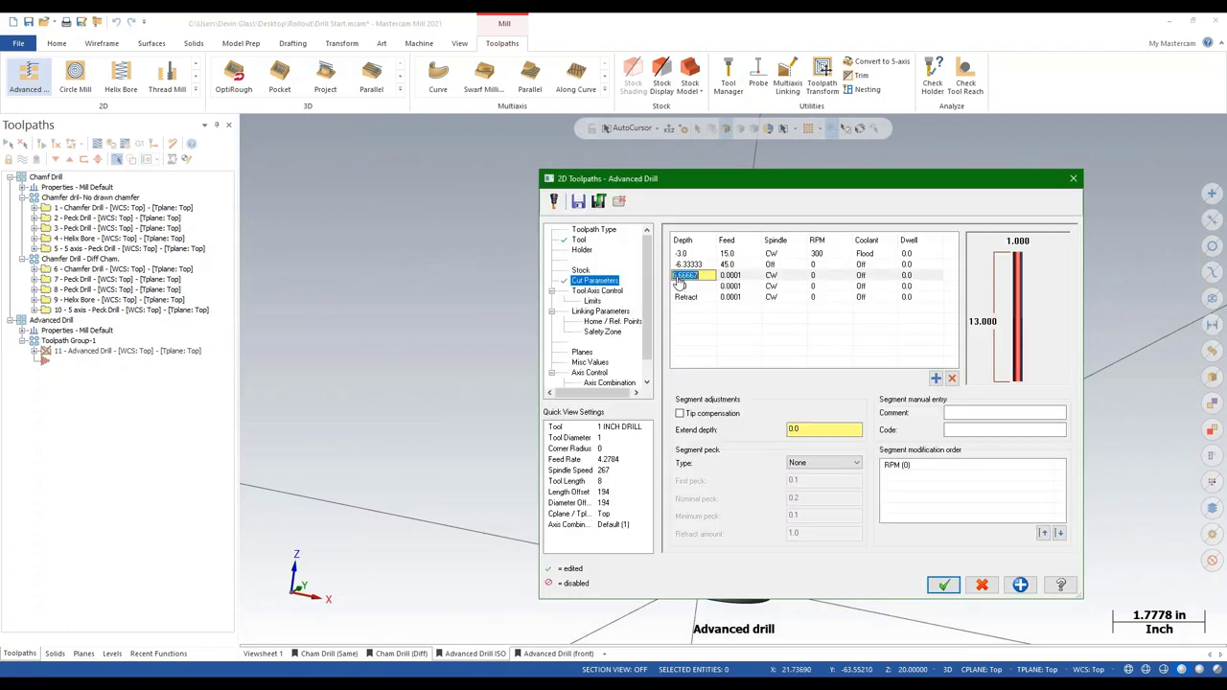
click(680, 278)
- Give the third segment a feed of 10, a spindle speed of 250 RPM and Thru-tool coolant
click(730, 275)
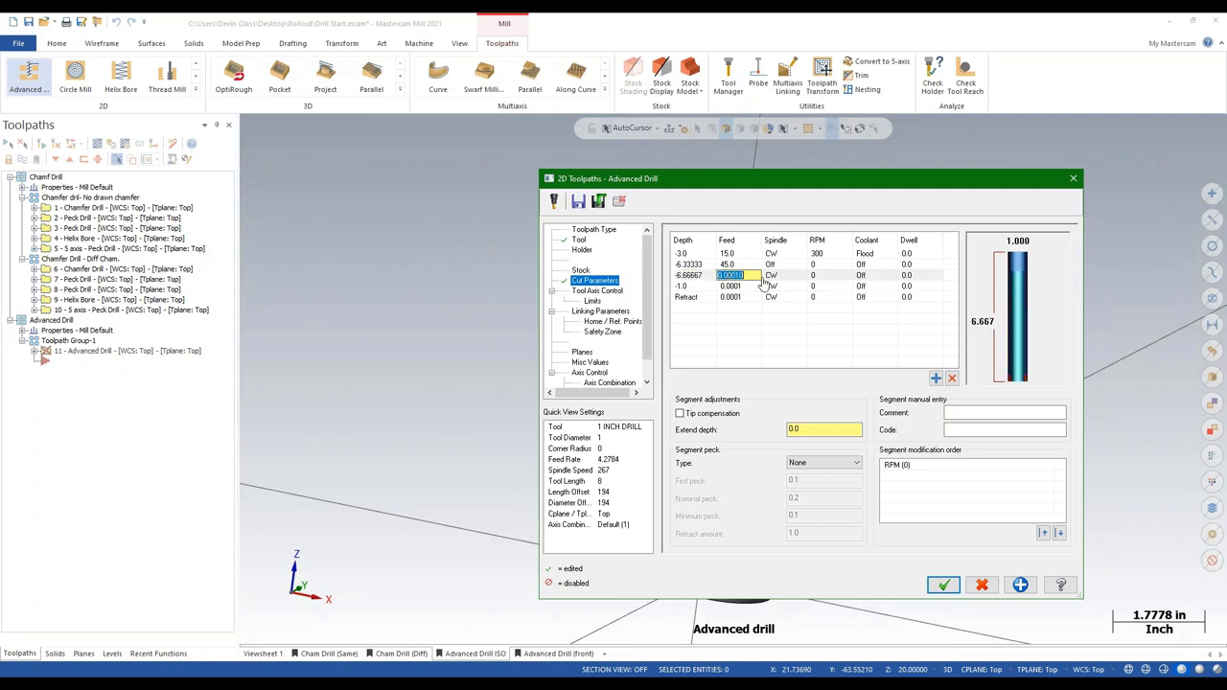
text(10)
key(Return)
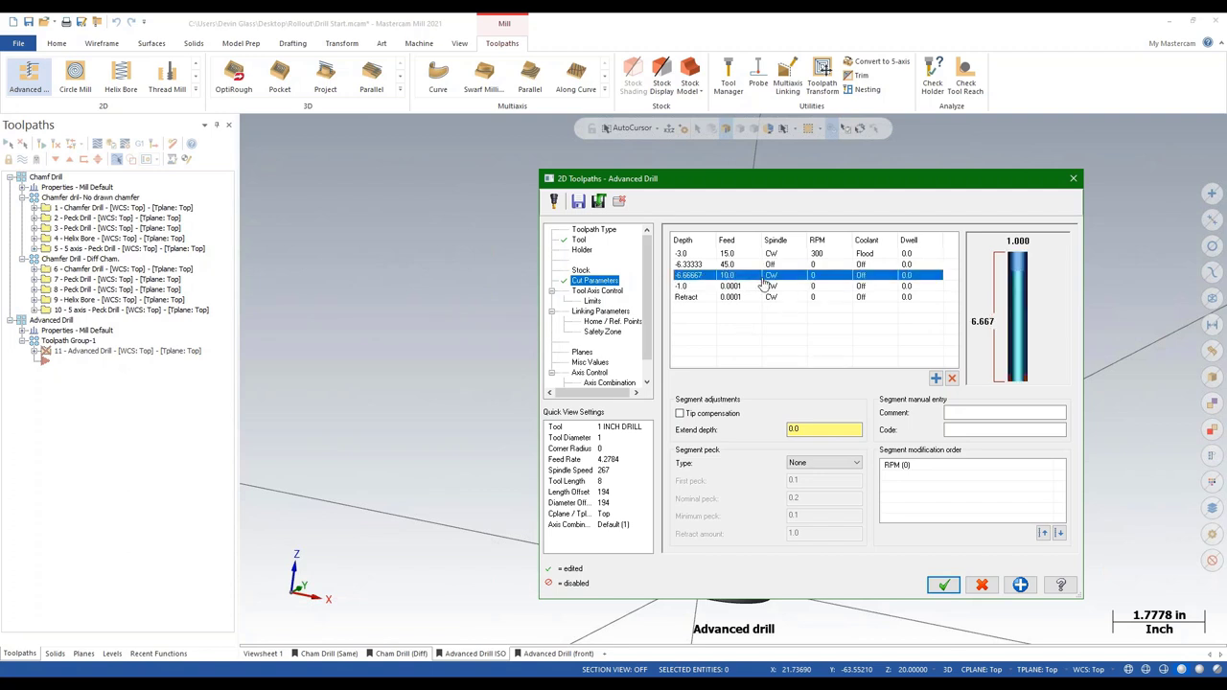
double_click(825, 277)
text(2)
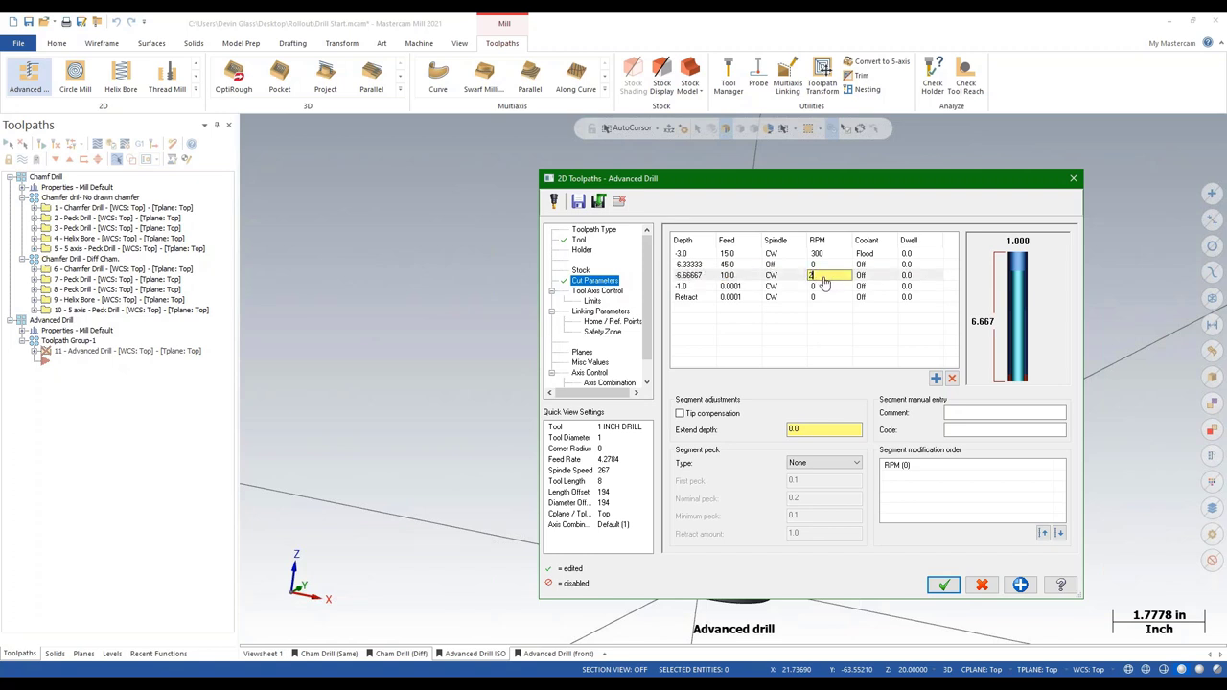
text(50)
key(Return)
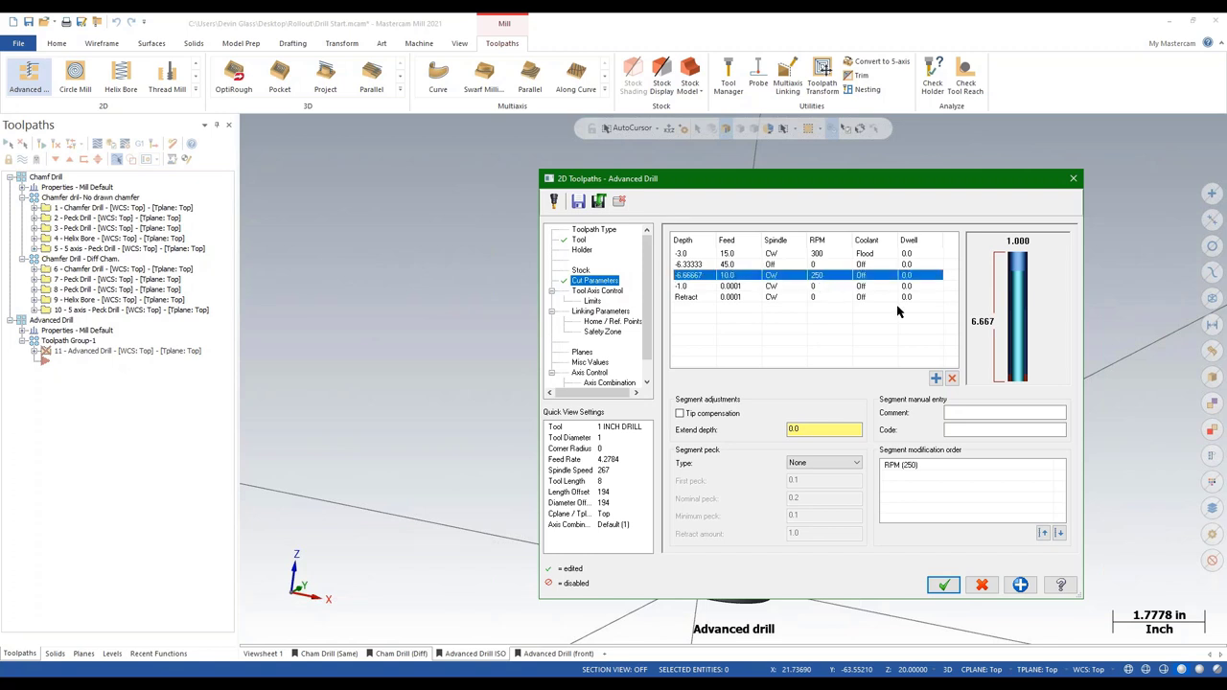
double_click(860, 275)
click(863, 276)
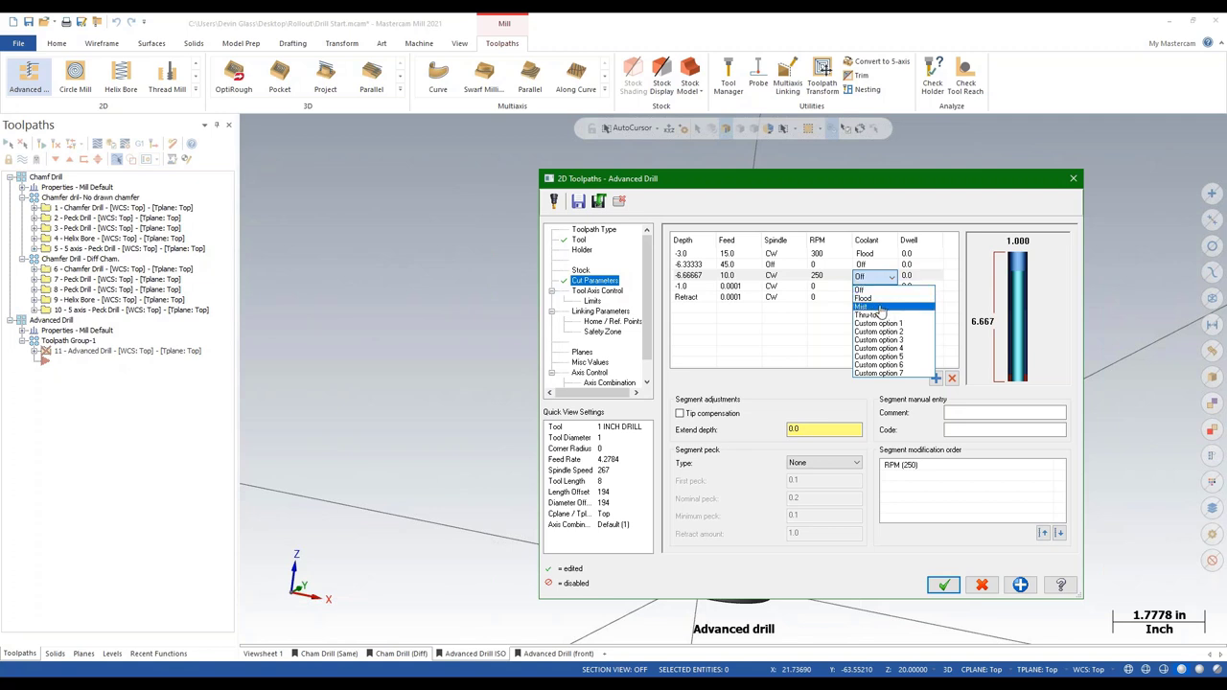
click(881, 317)
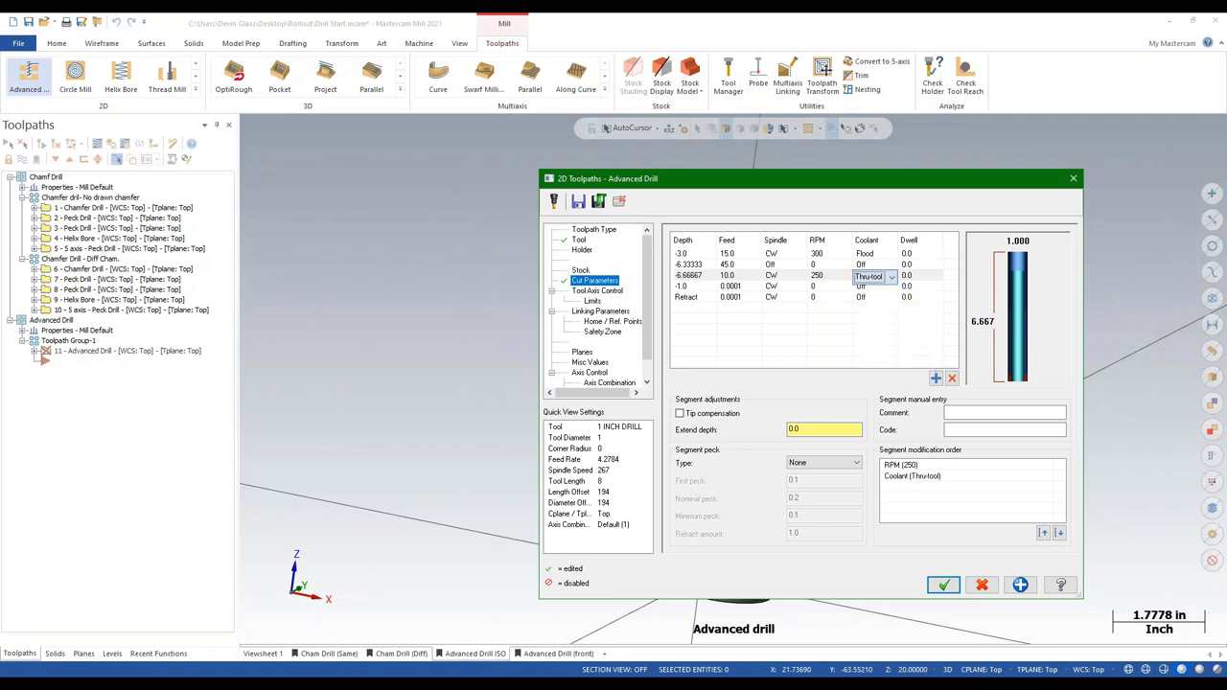
- Enable tip compensation with an extend depth of -0.1 for the third segment and accept the Advanced Drill operation
click(719, 418)
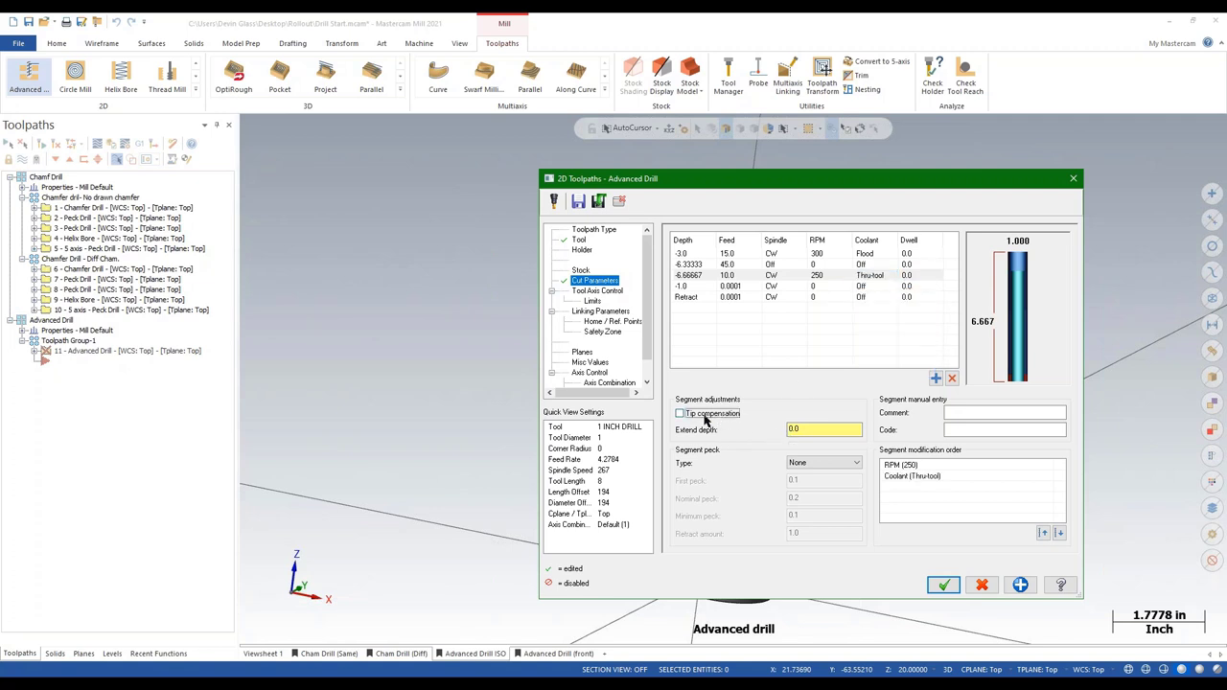
click(680, 413)
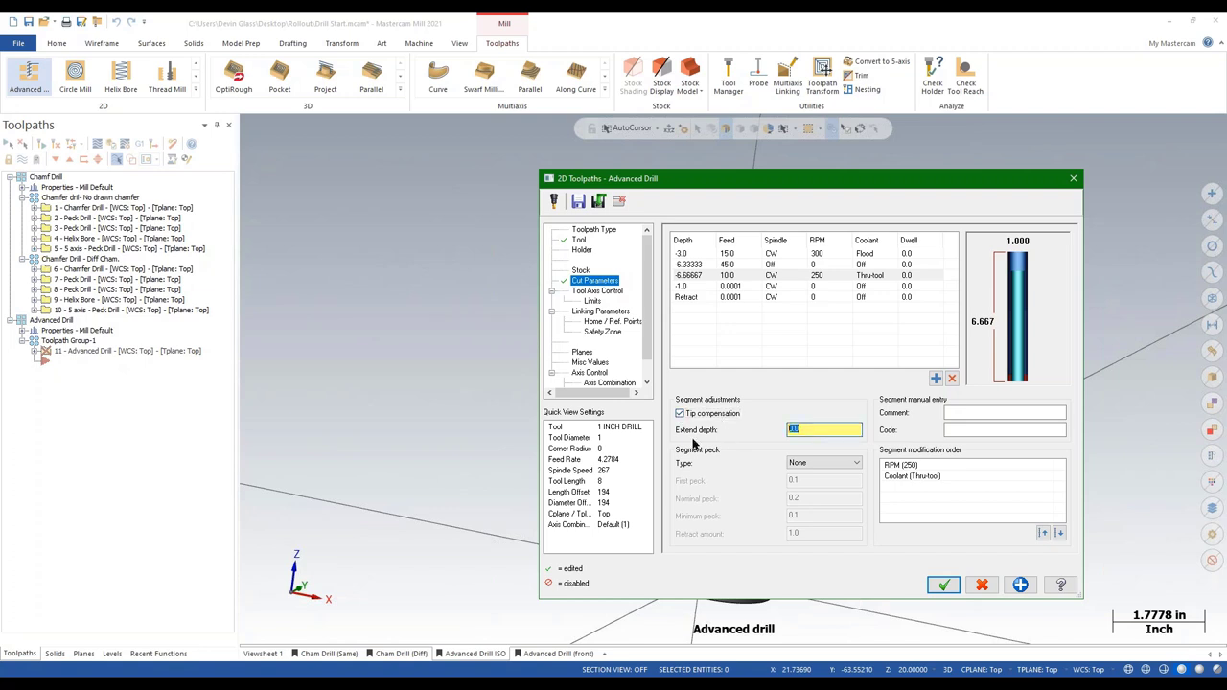
text(11)
key(Return)
text(-0.1)
click(944, 587)
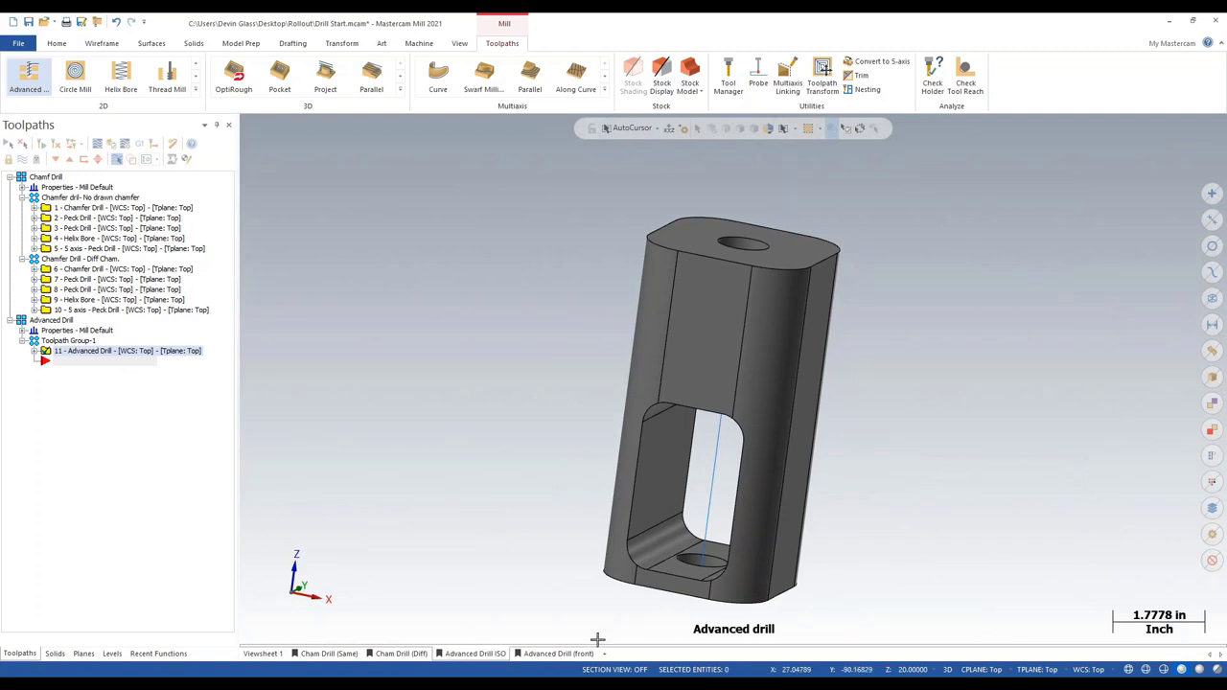
- Show the part in the saved Advanced Drill front view, sectioned through the Front plane with capped cut faces
click(559, 656)
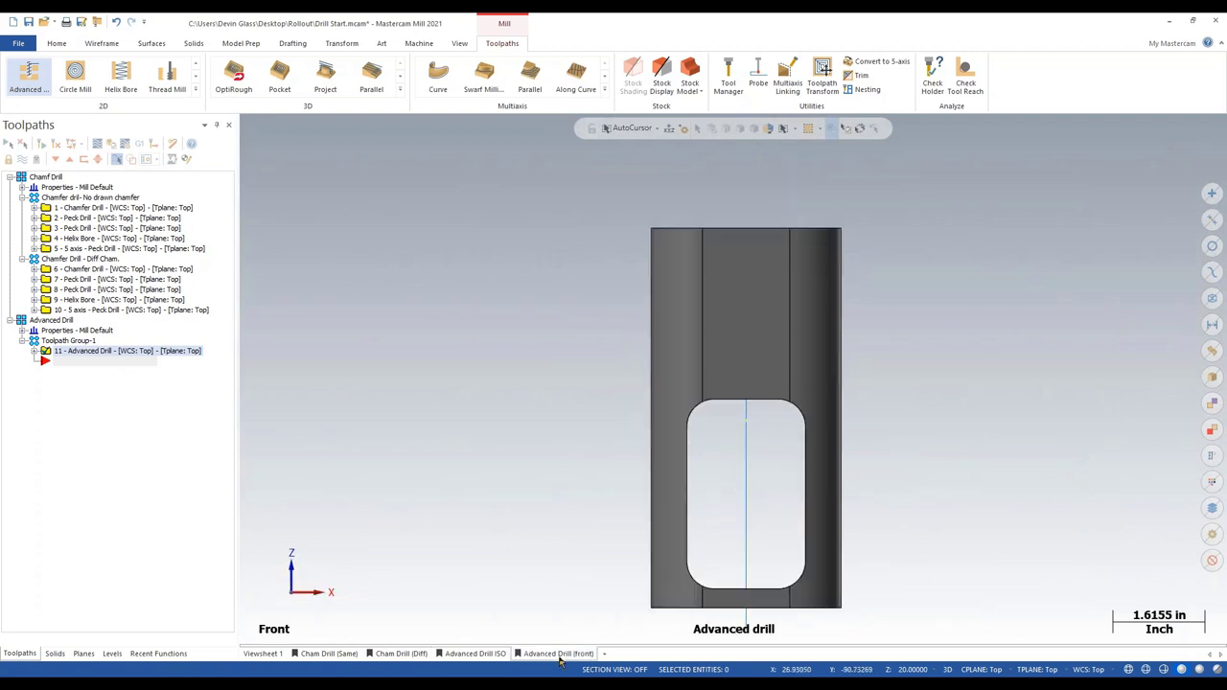
click(83, 653)
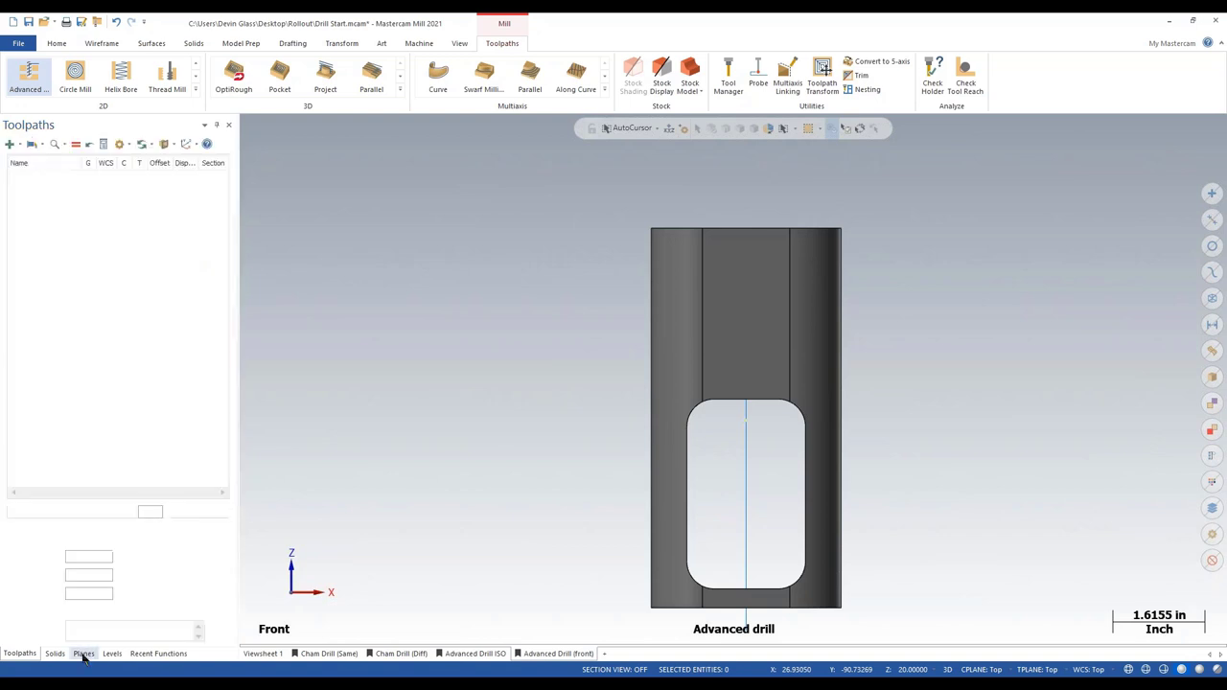
click(165, 146)
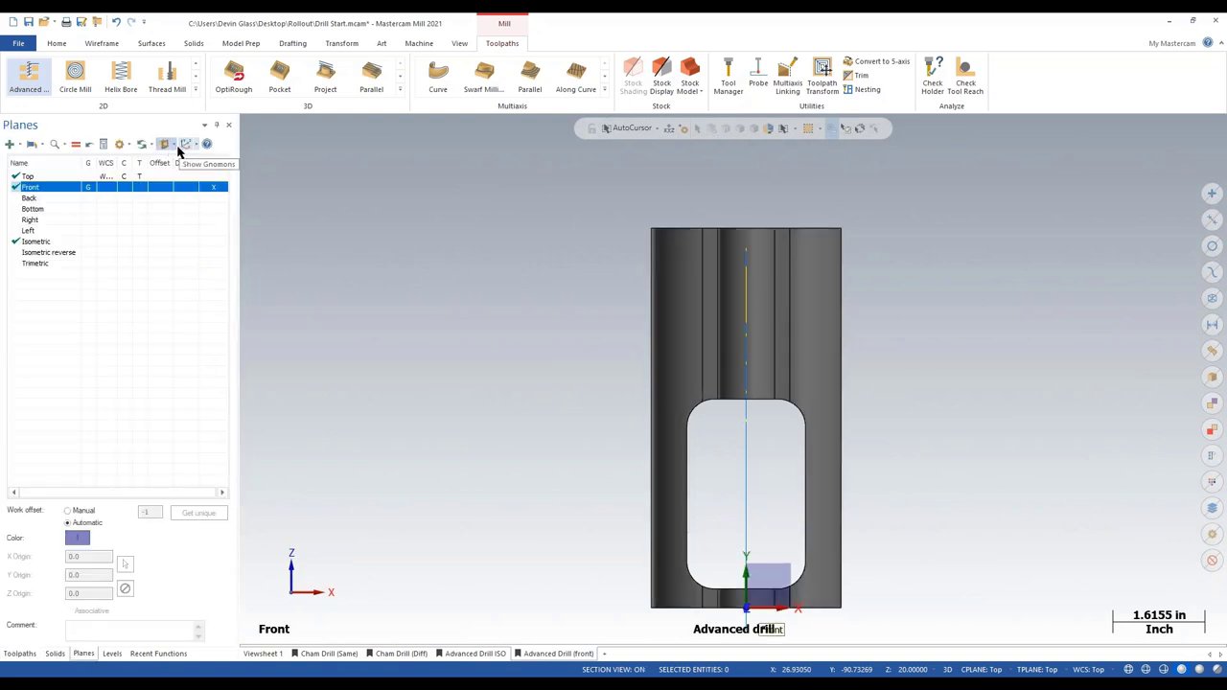
click(175, 144)
click(187, 223)
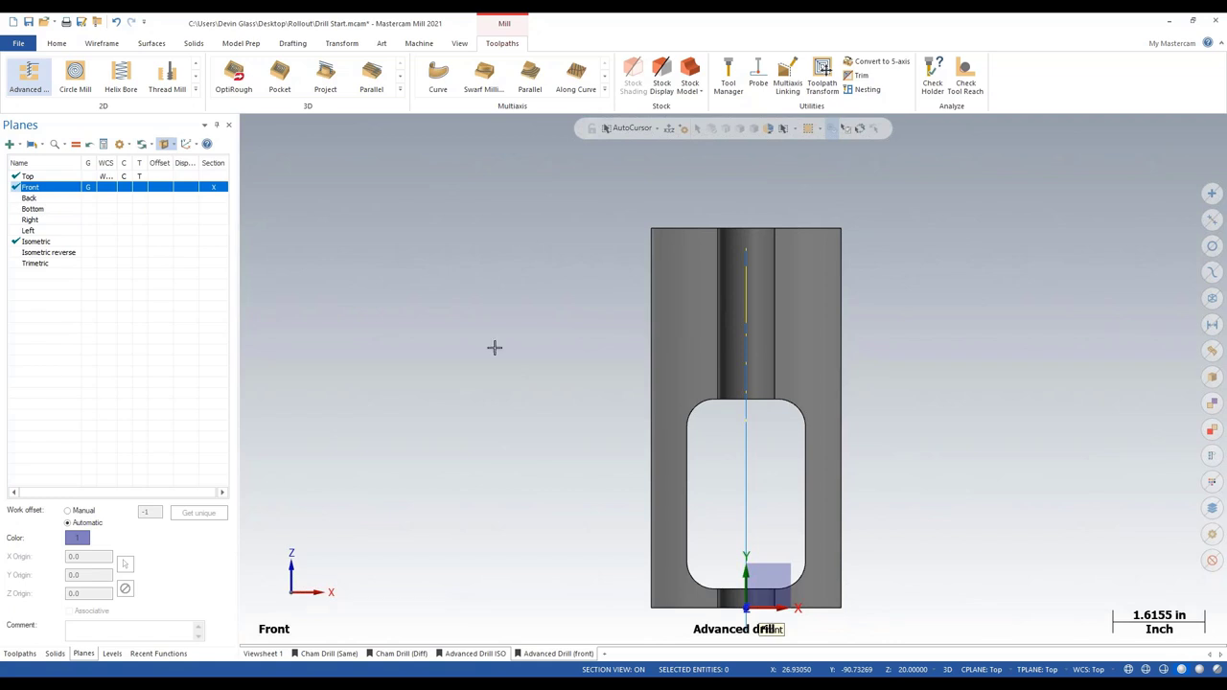
- Backplot the Advanced Drill operation to check the drill's position in the sectioned part
click(19, 654)
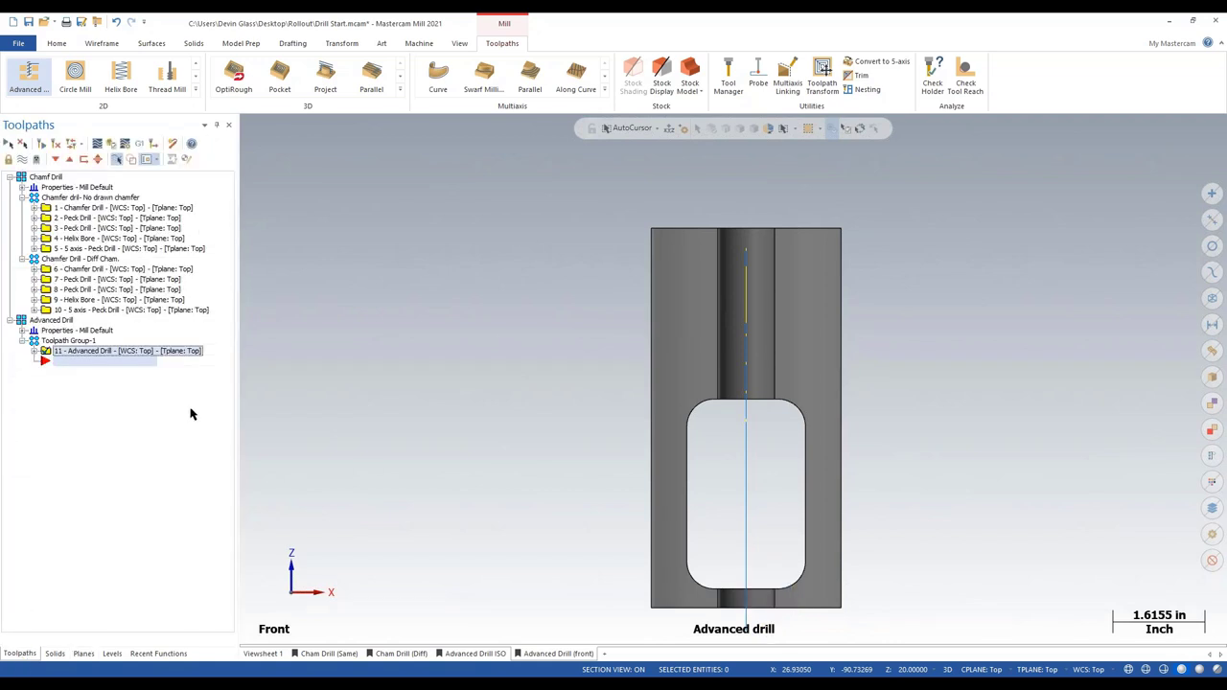
click(97, 143)
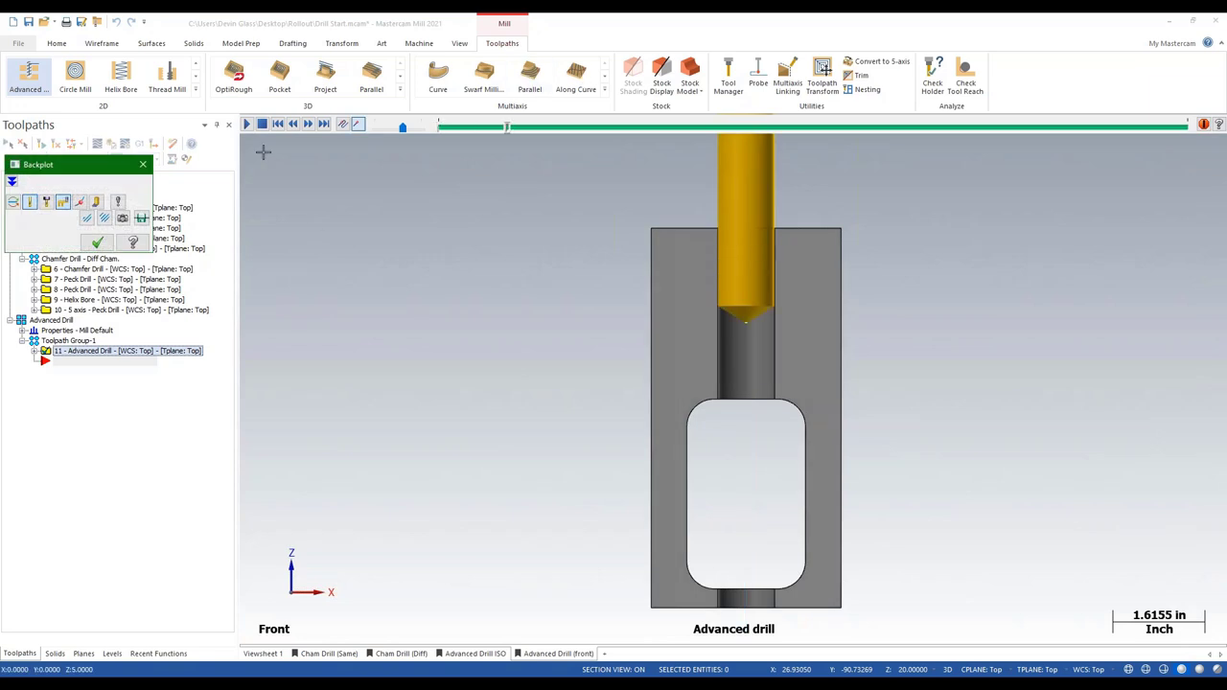
click(143, 163)
- Set the top of stock to 0.0 in the Advanced Drill operation's linking parameters
click(35, 352)
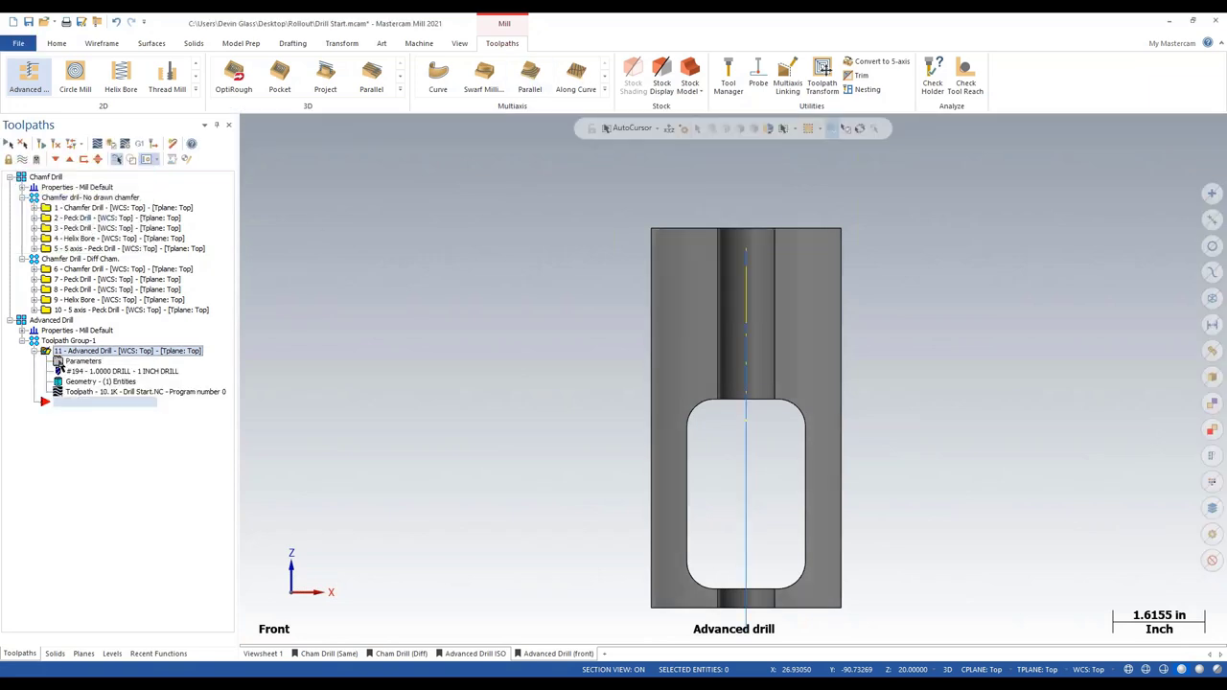
click(64, 361)
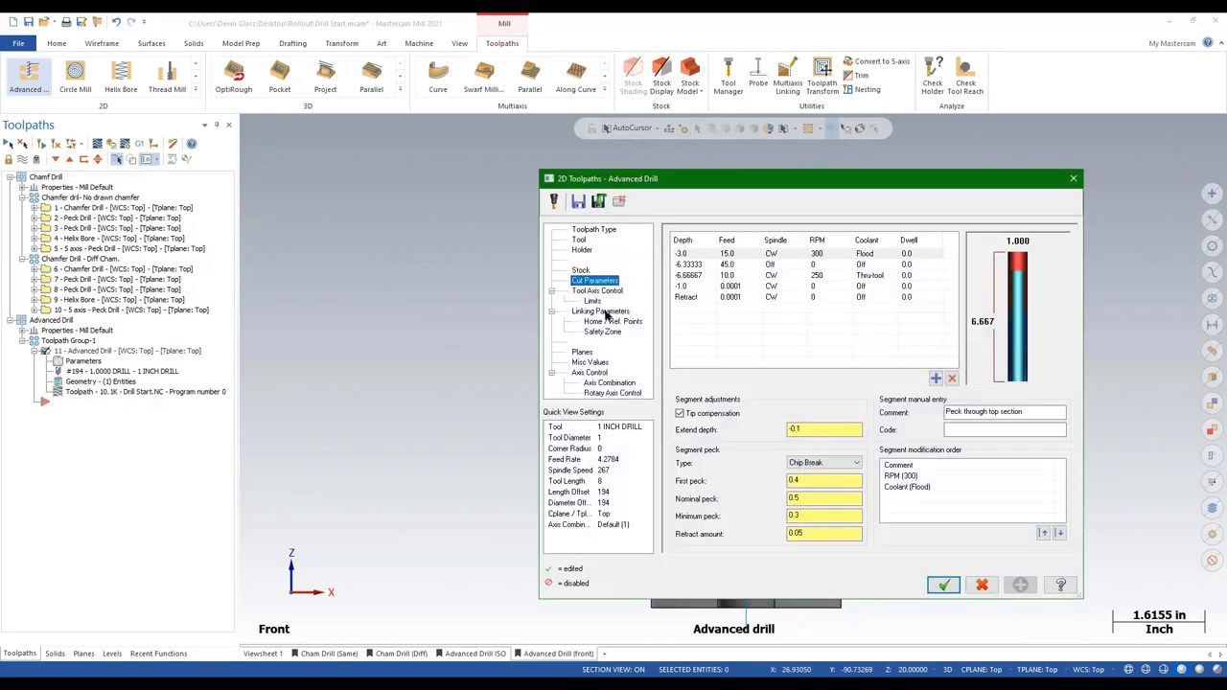
click(607, 312)
click(596, 291)
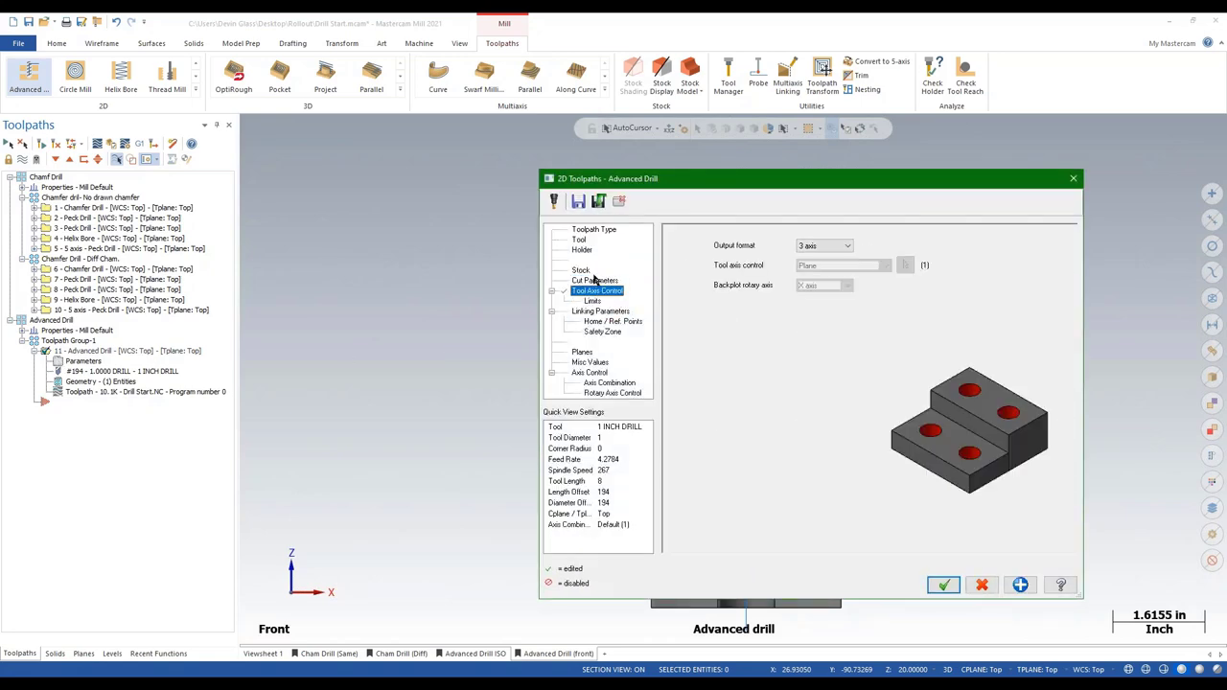
click(633, 313)
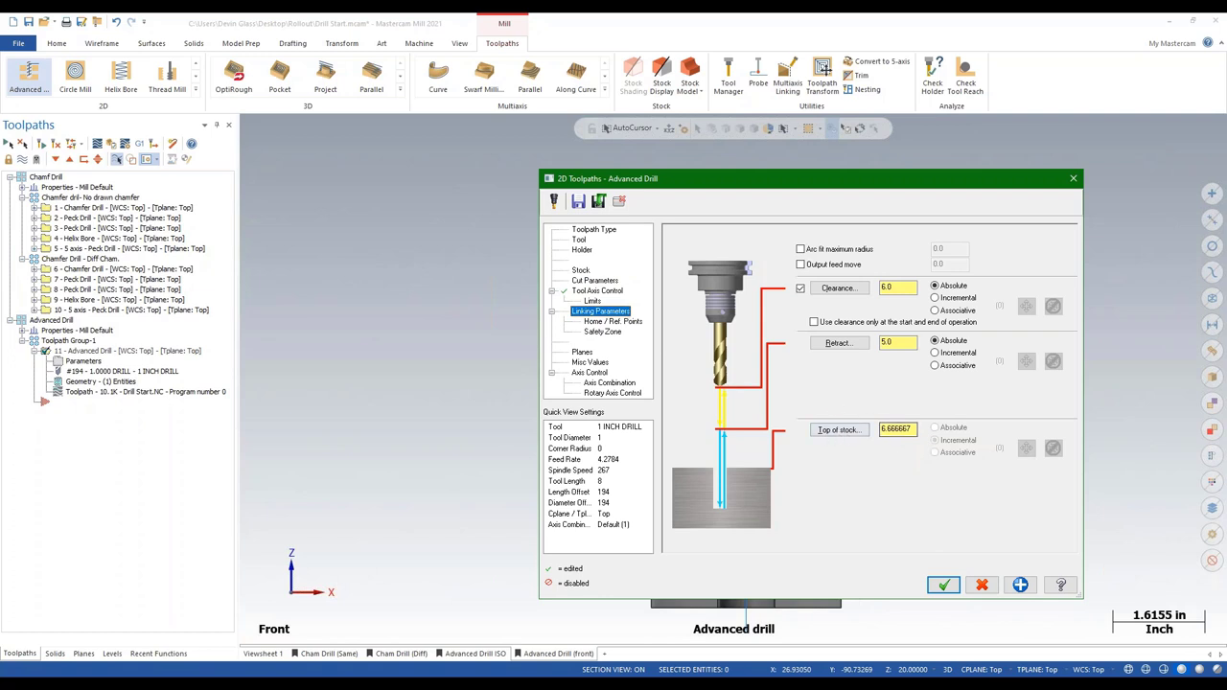
drag(915, 429, 668, 430)
text(0.0)
- Remove the extra segment at depth -1.0, set the Retract feed to 100, and accept the Advanced Drill operation
click(610, 281)
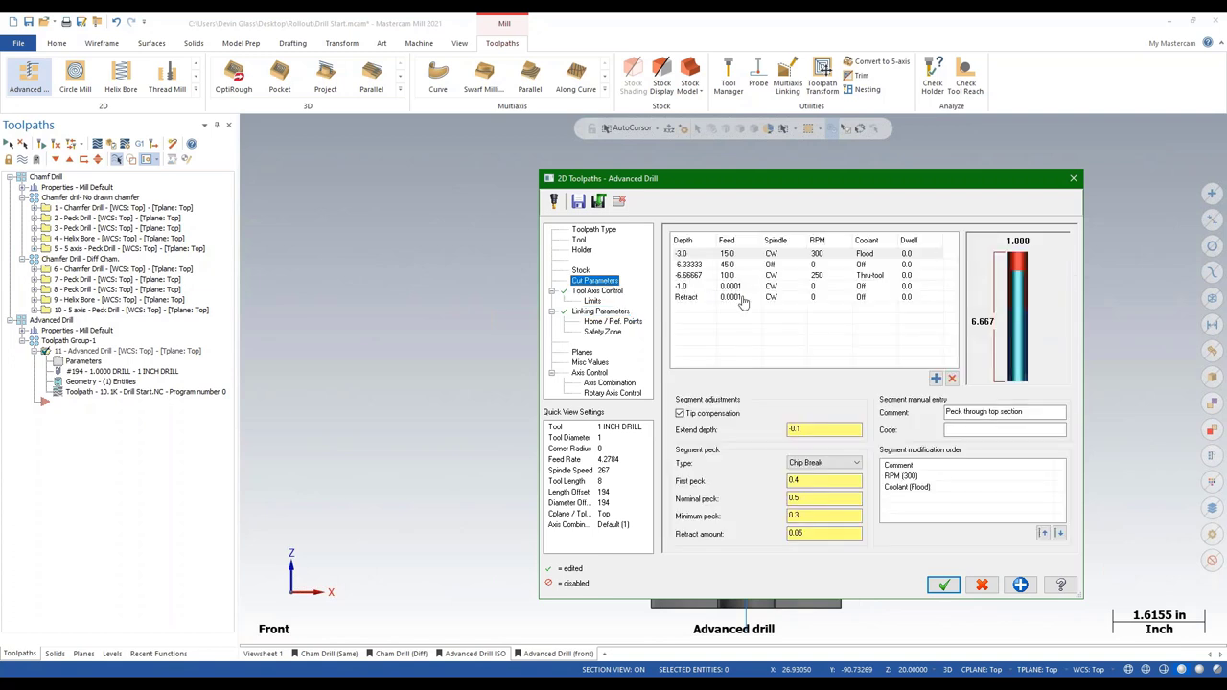
double_click(709, 287)
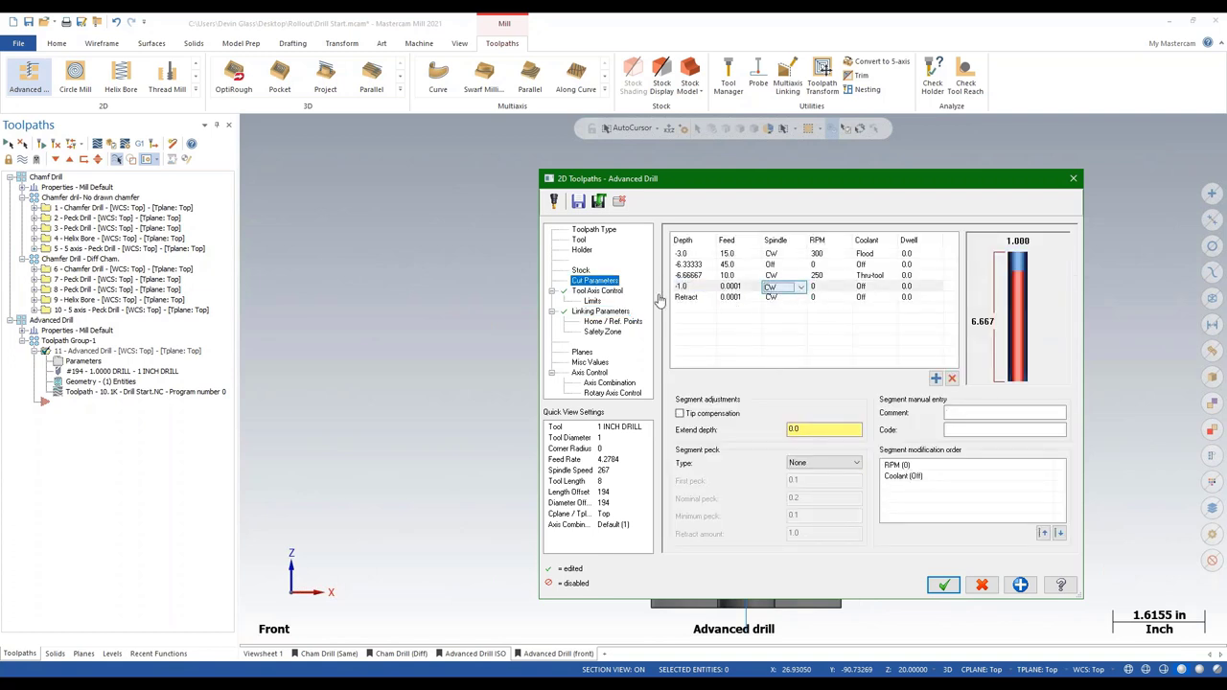
click(952, 379)
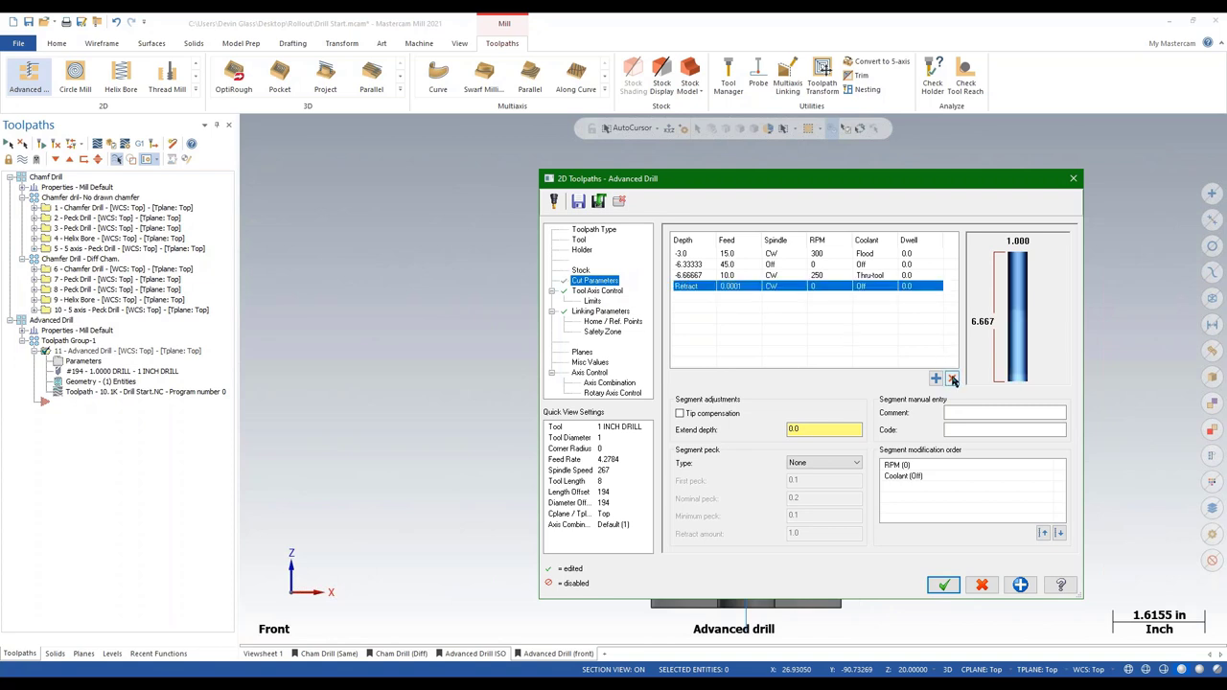
double_click(726, 287)
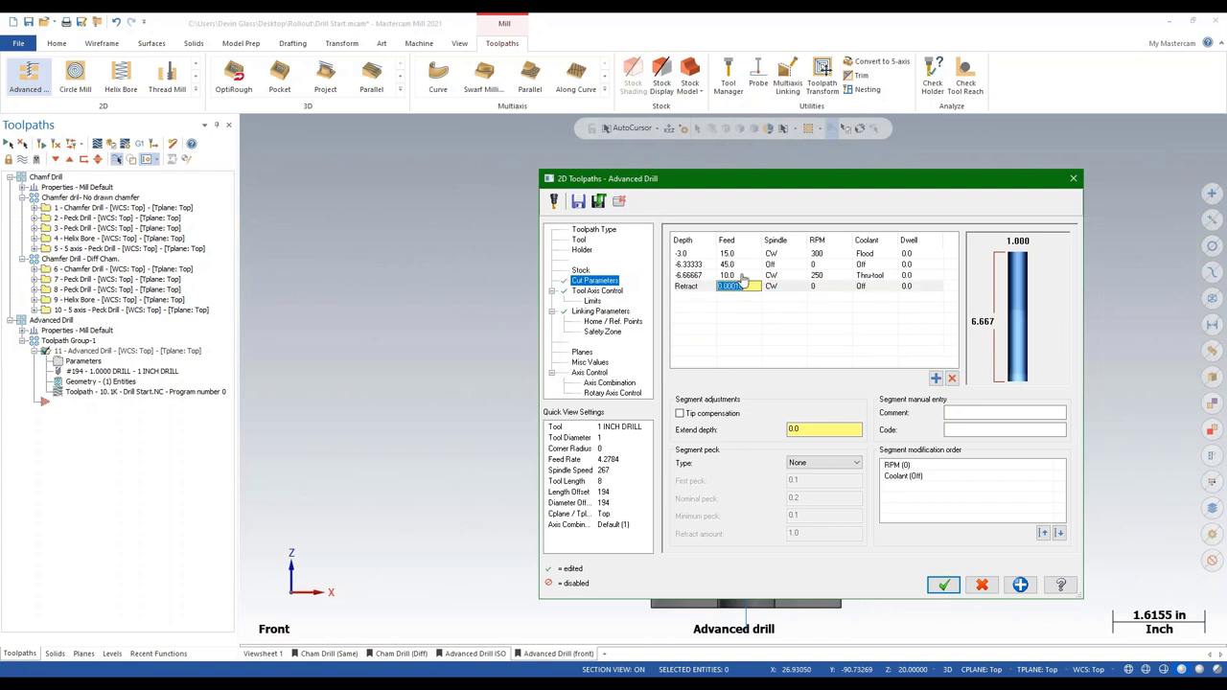
text(100)
key(Return)
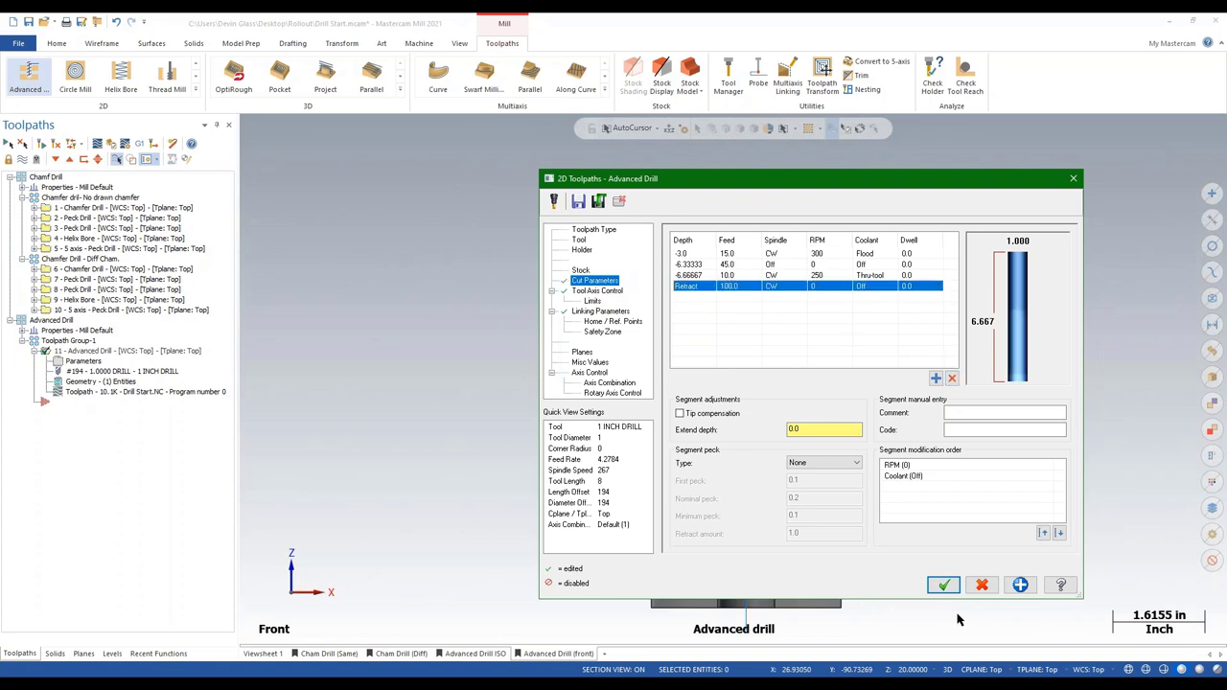
click(945, 585)
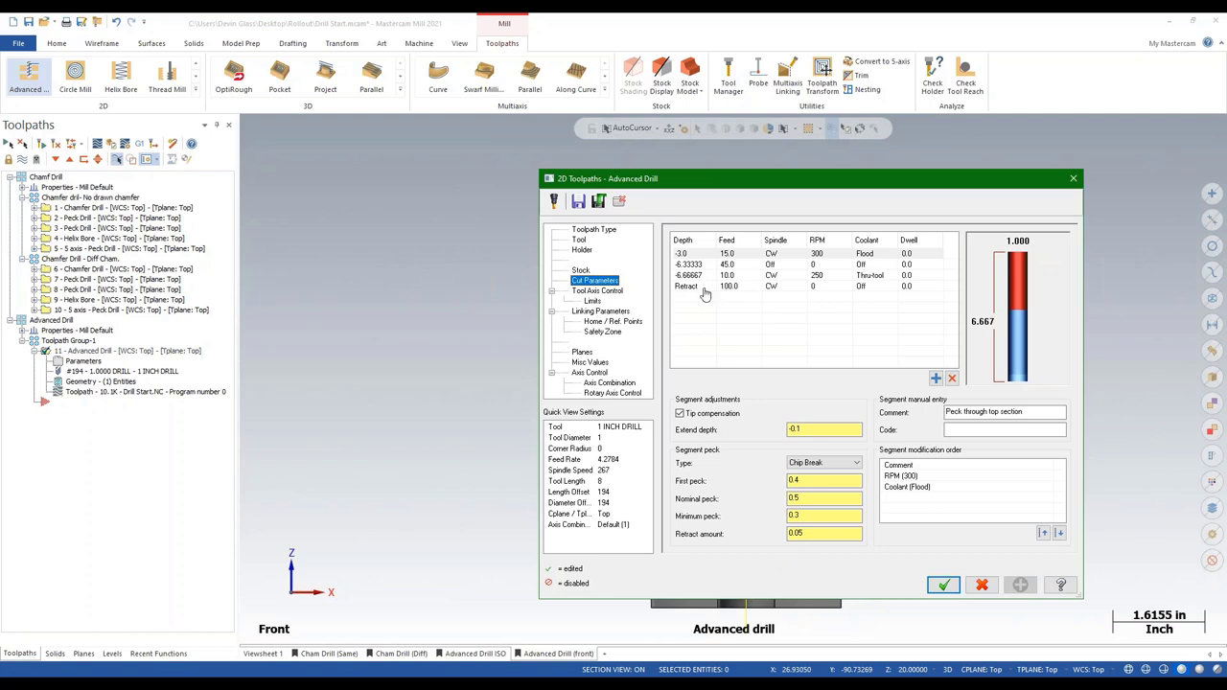
- Switch the Advanced Drill operation's clearance and retract heights to Incremental and accept the operation
click(600, 311)
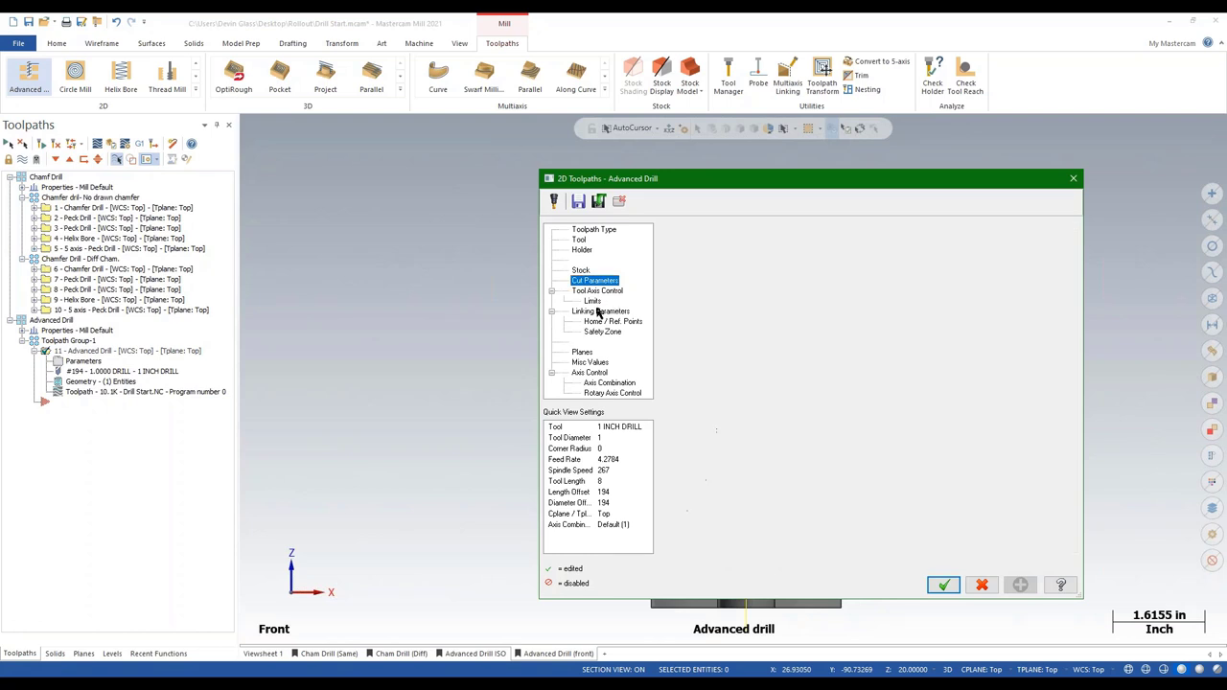
click(936, 298)
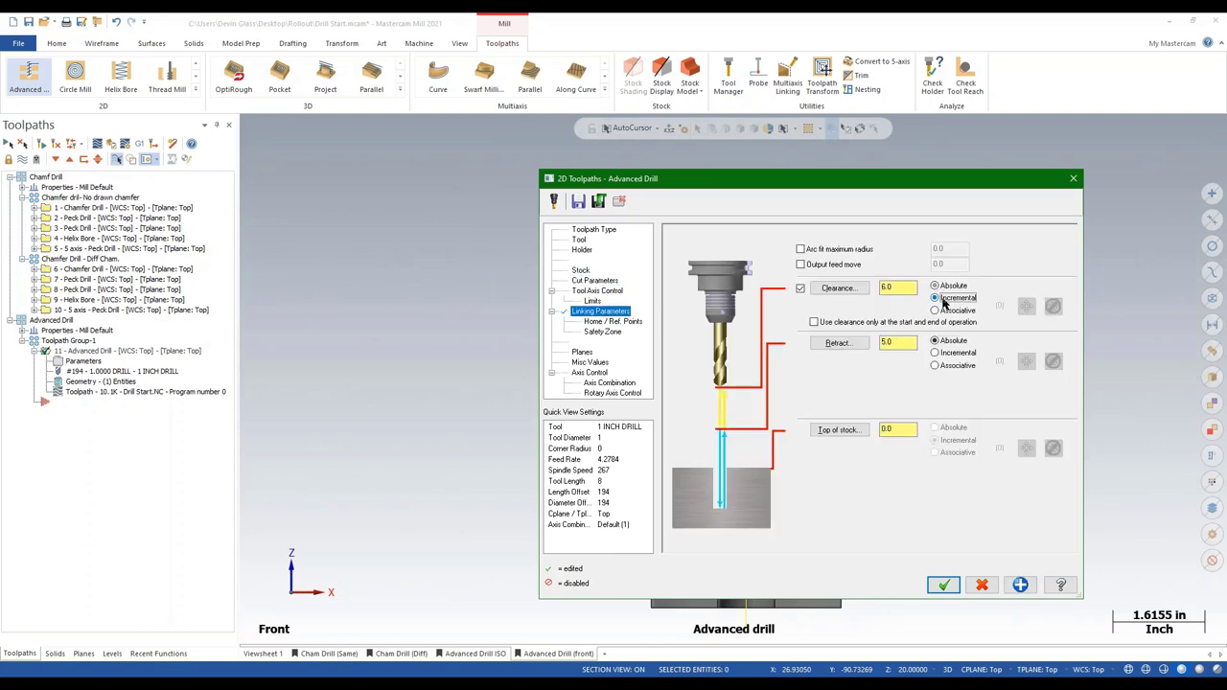
click(935, 352)
click(943, 585)
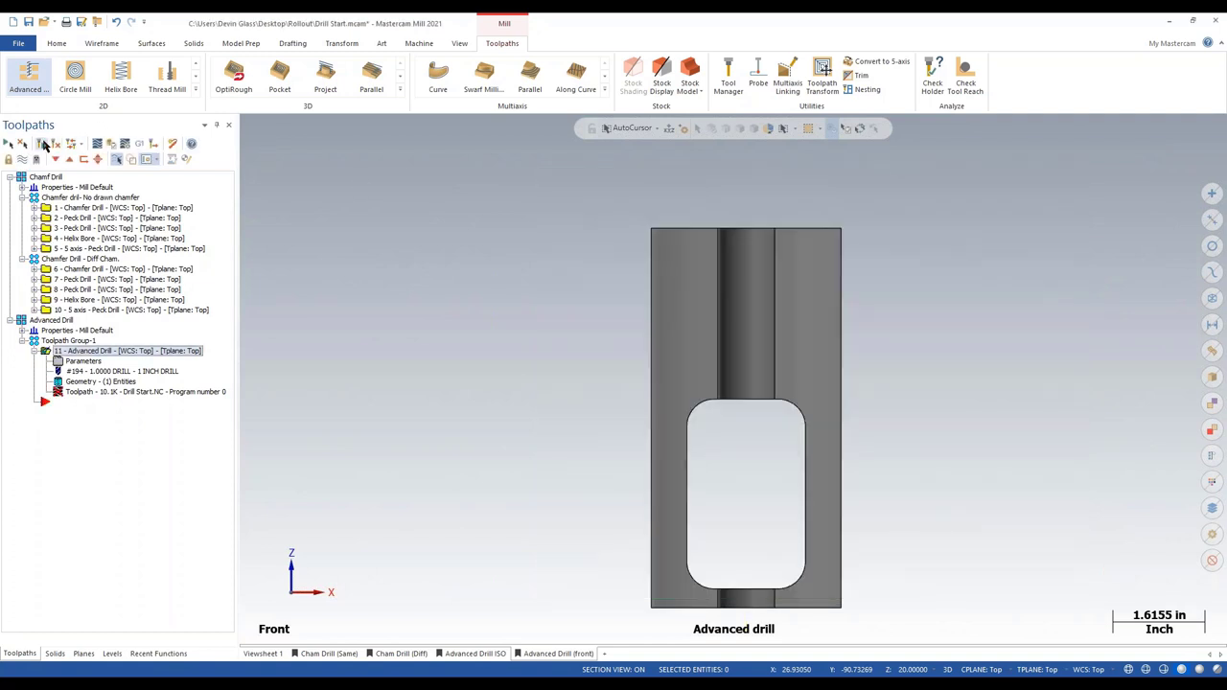
- Regenerate the Advanced Drill operation and backplot it to check the motion through both sections of the part
scroll(630, 348, down, 2)
scroll(630, 348, up, 1)
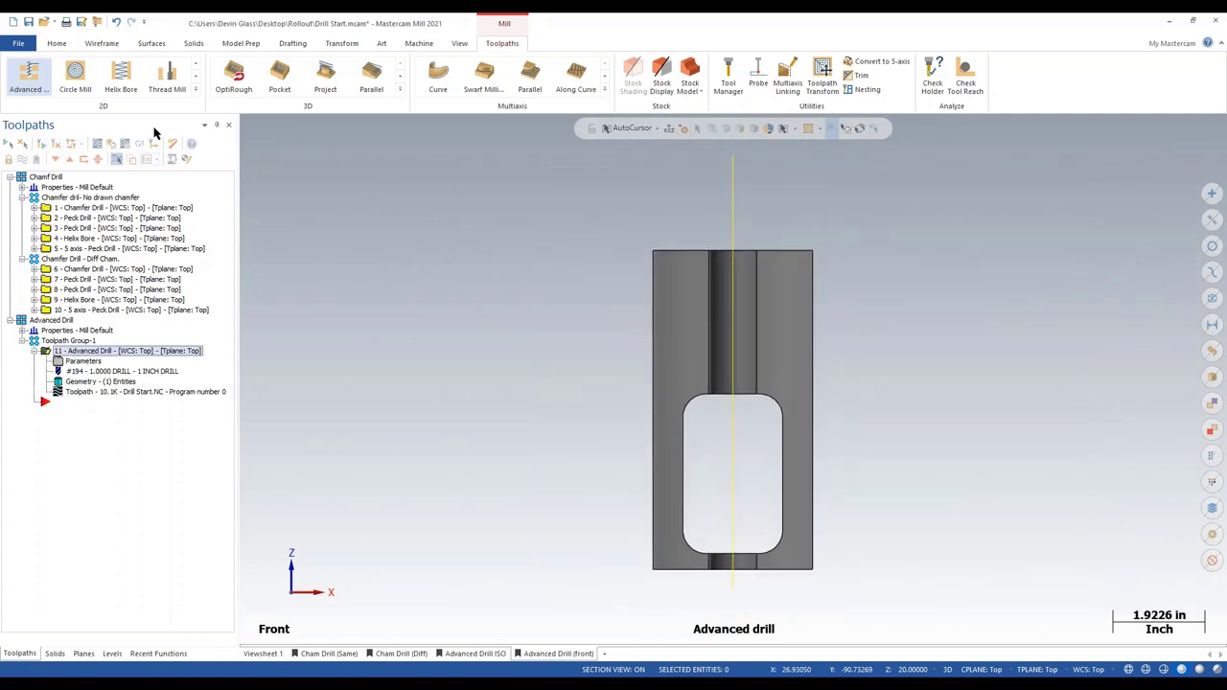
click(99, 144)
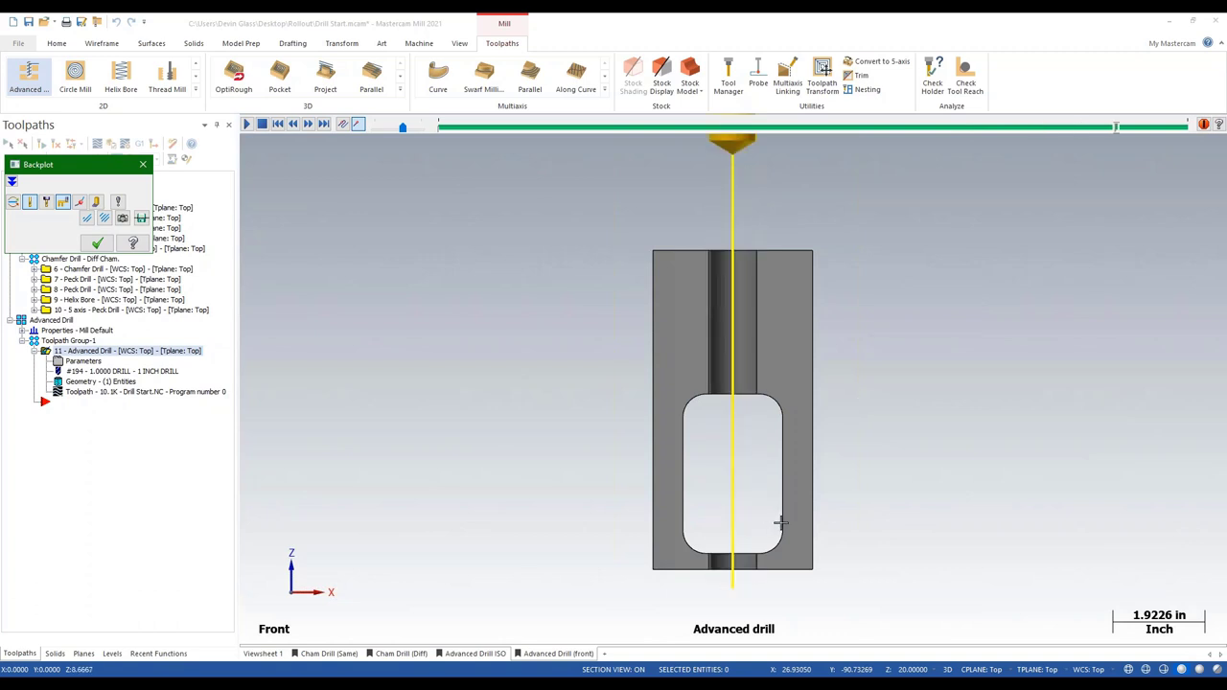
click(143, 163)
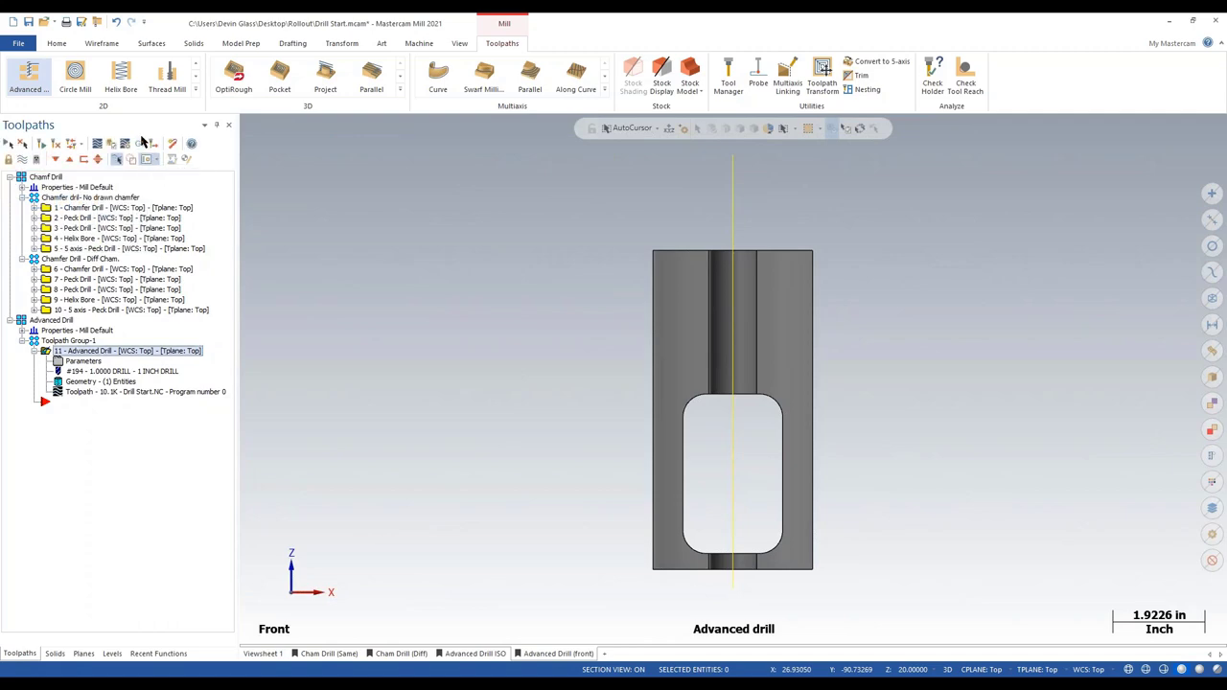
- Post the Advanced Drill operation, overwriting the NC file, review the code in CIMCO Edit, and return to Mastercam
click(139, 143)
click(25, 252)
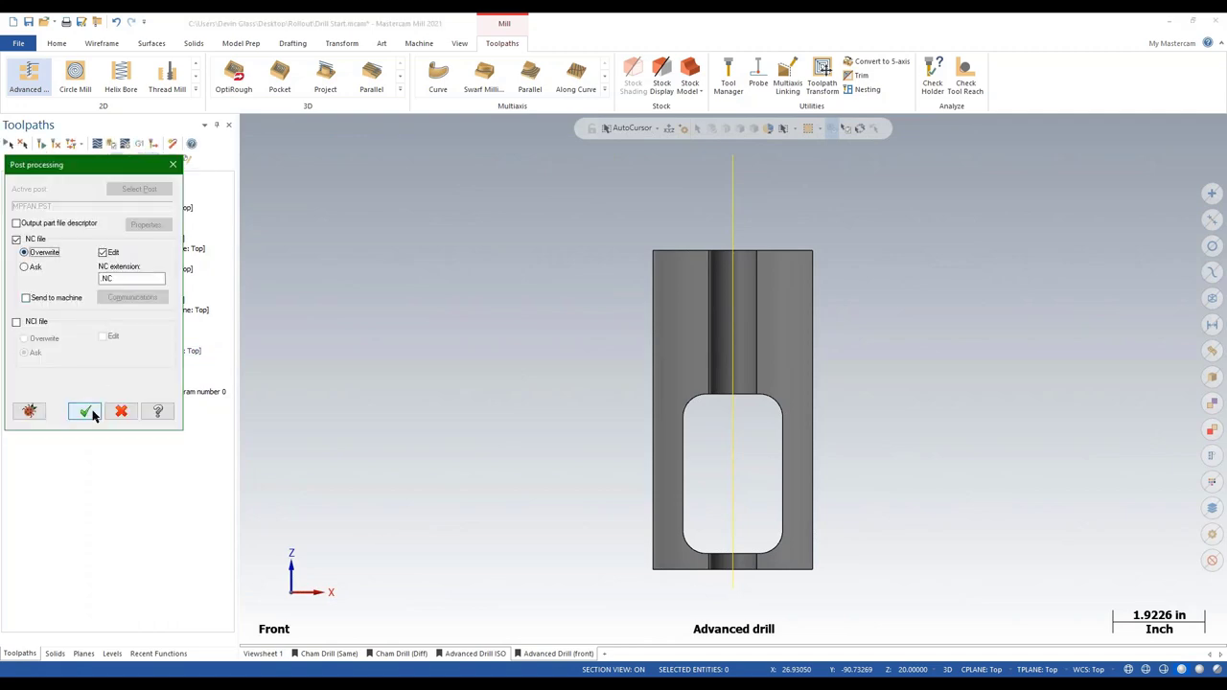
click(84, 410)
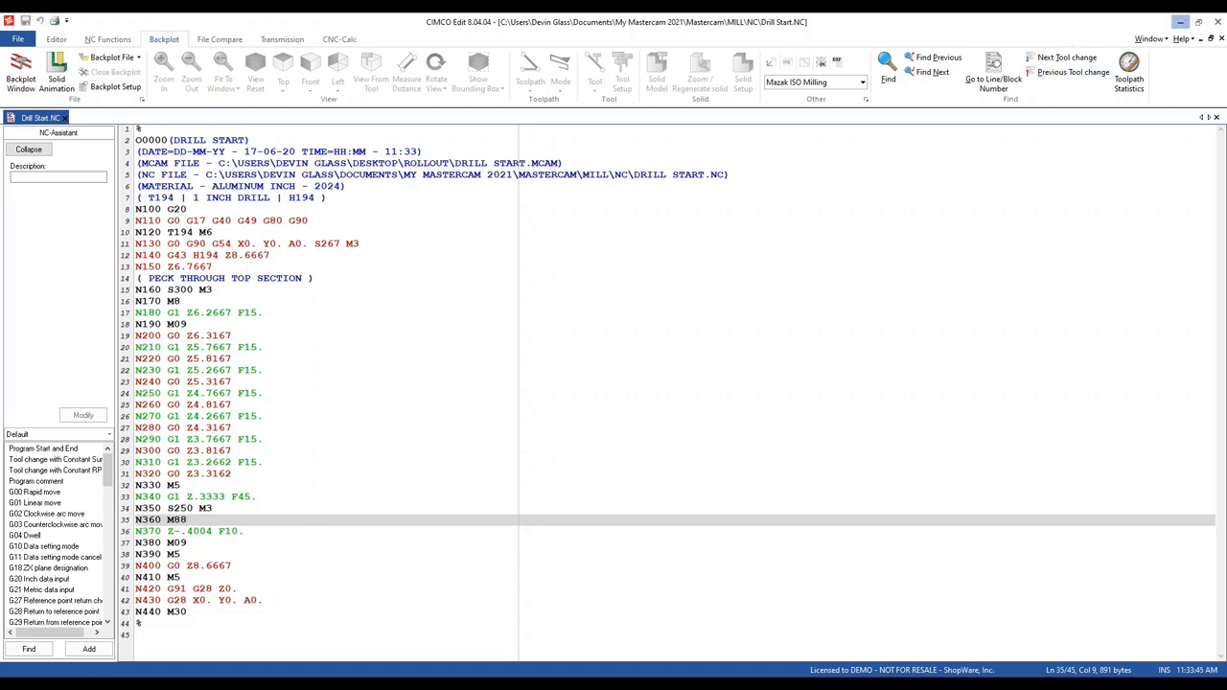
click(1179, 22)
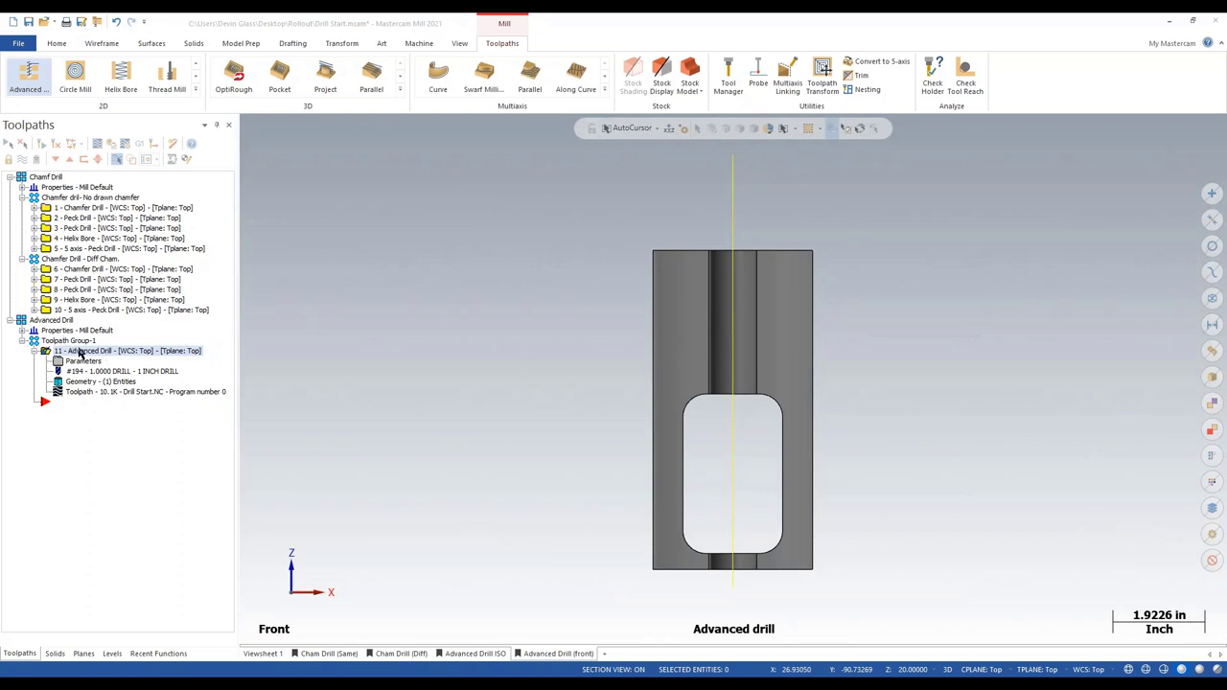
- Open Corner Pre-treat.mcam from the Rollout folder and show the part in the Top view
click(56, 23)
click(44, 22)
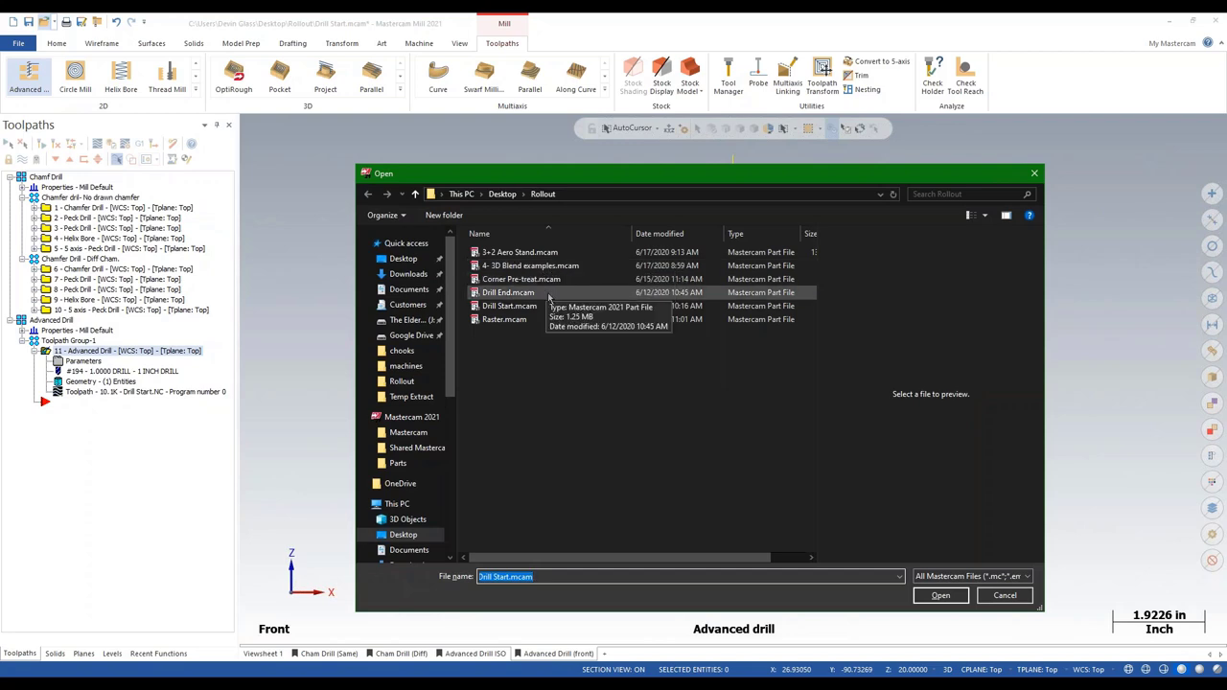
click(520, 281)
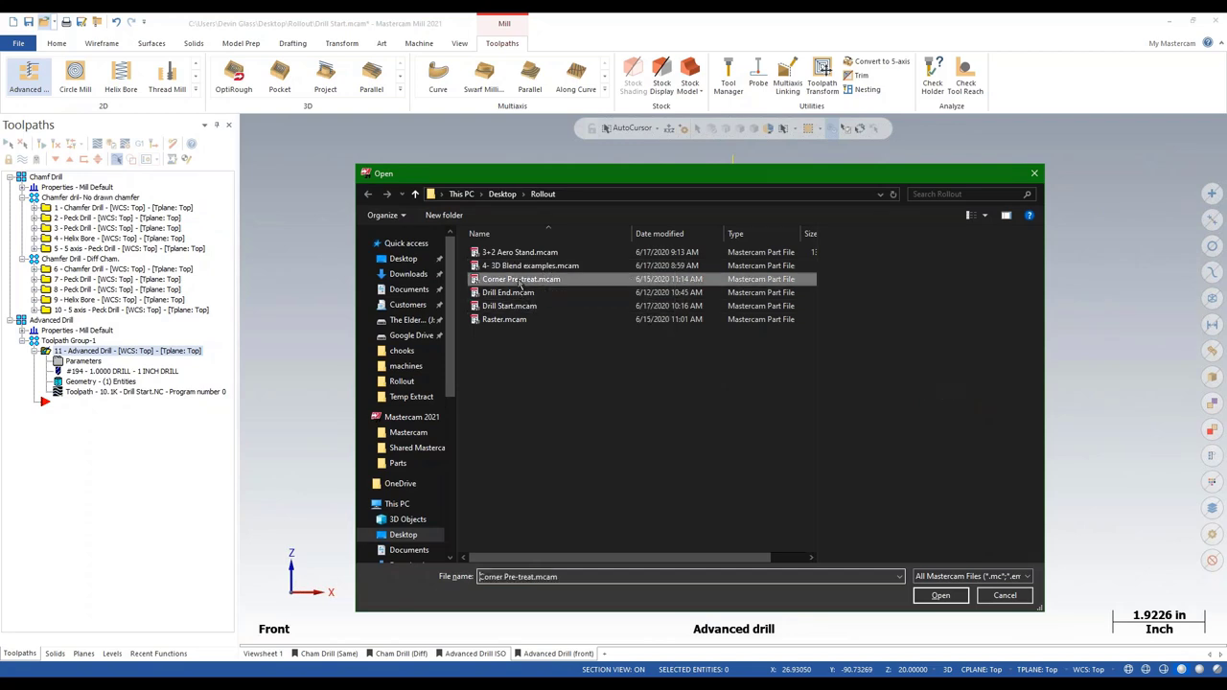
click(941, 596)
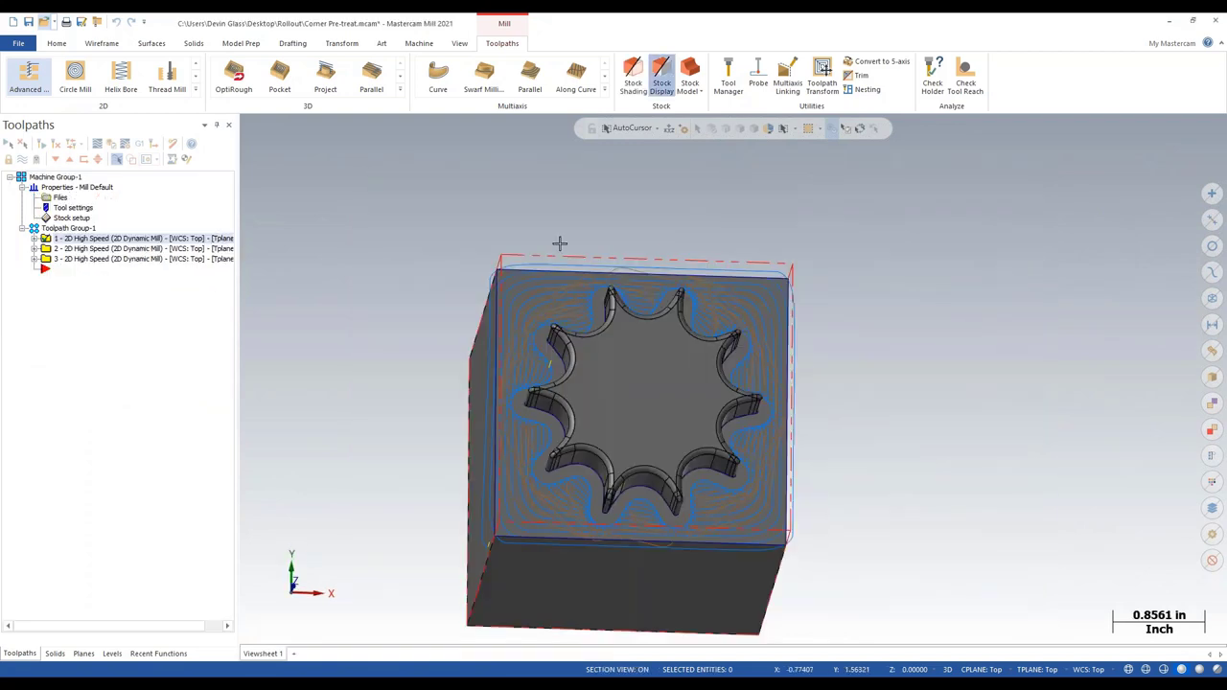
right_click(558, 243)
click(628, 307)
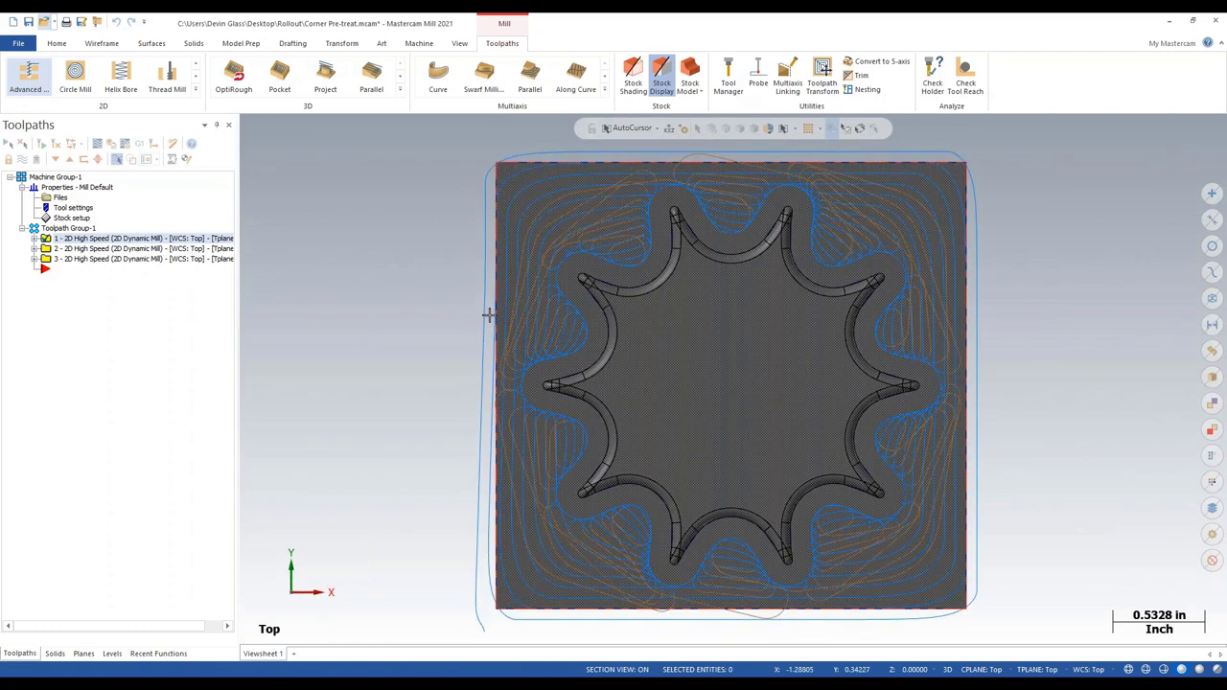
scroll(487, 250, down, 2)
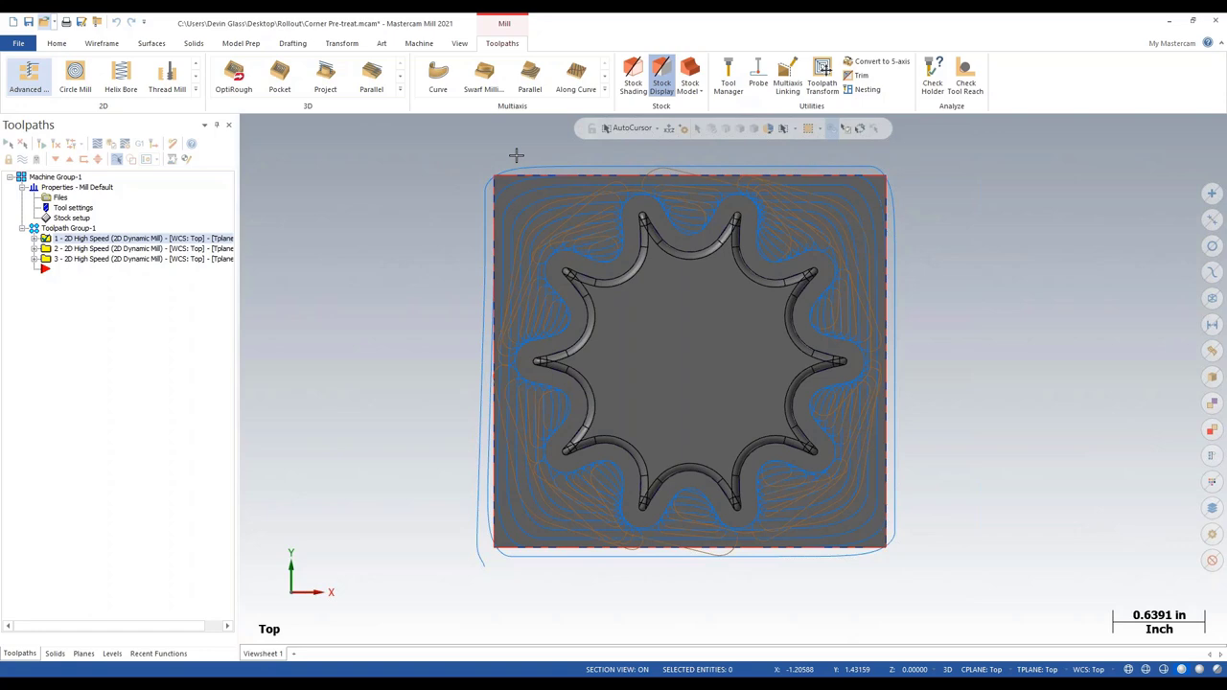
- Examine the second Dynamic Mill operation's Corner Pretreatment settings and cut method options, and compare the three operations' toolpaths
click(140, 238)
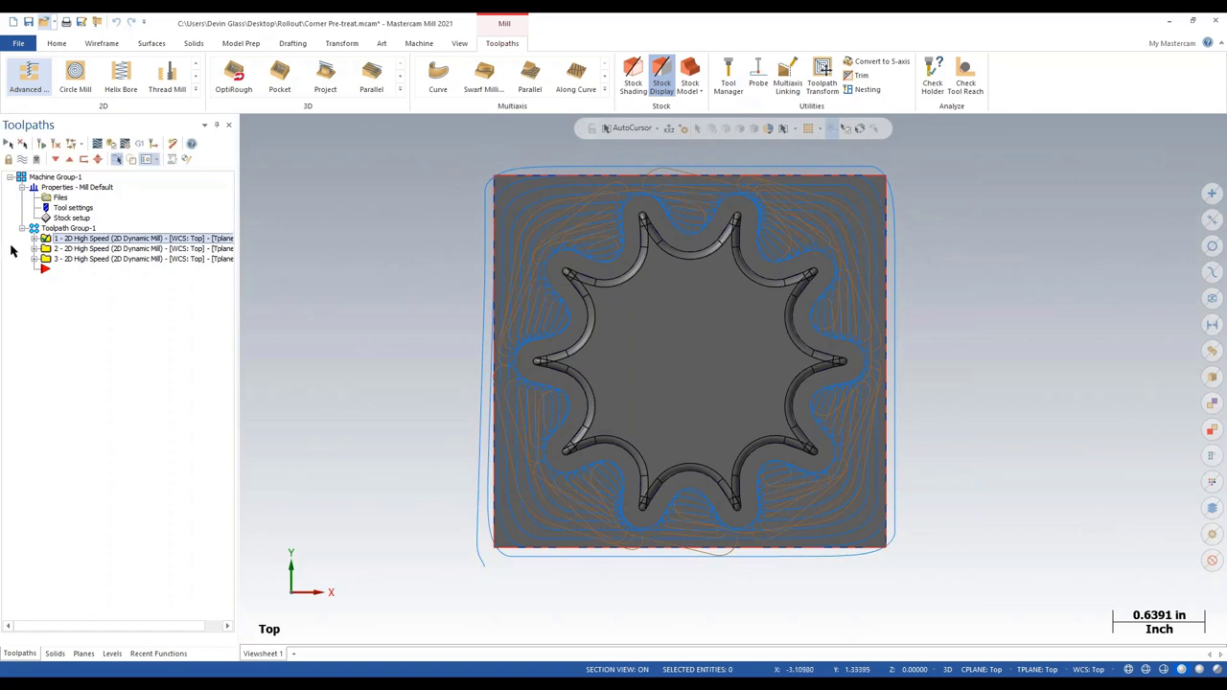
click(35, 248)
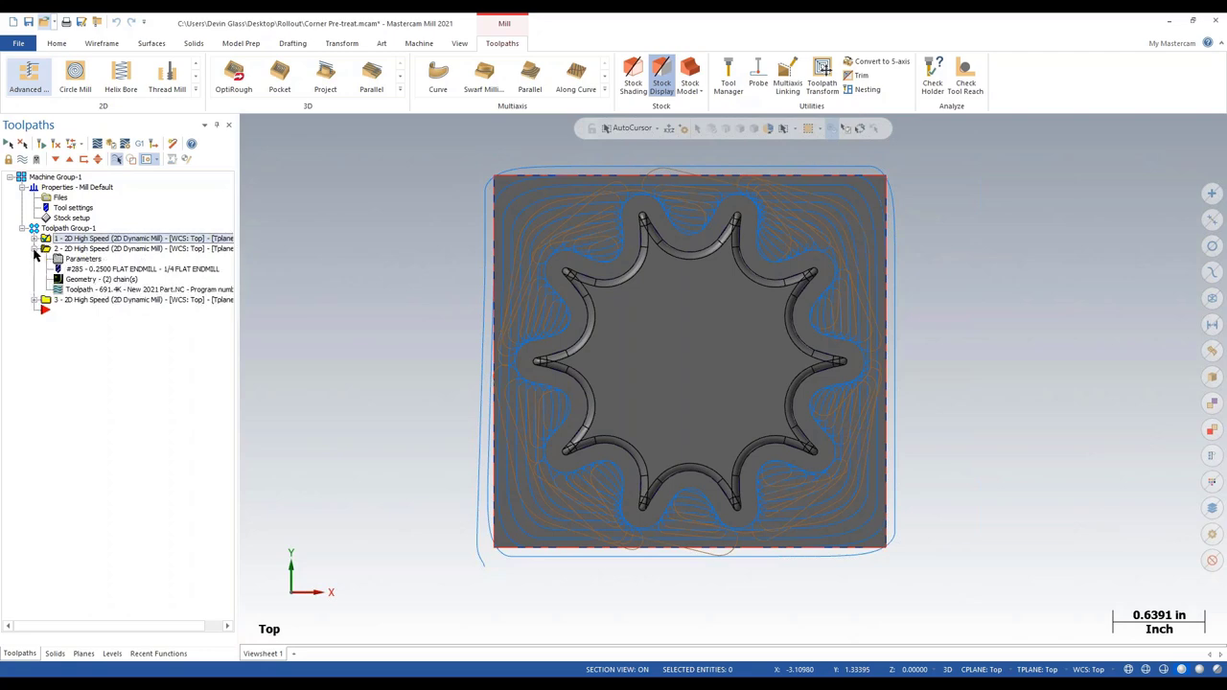
click(82, 259)
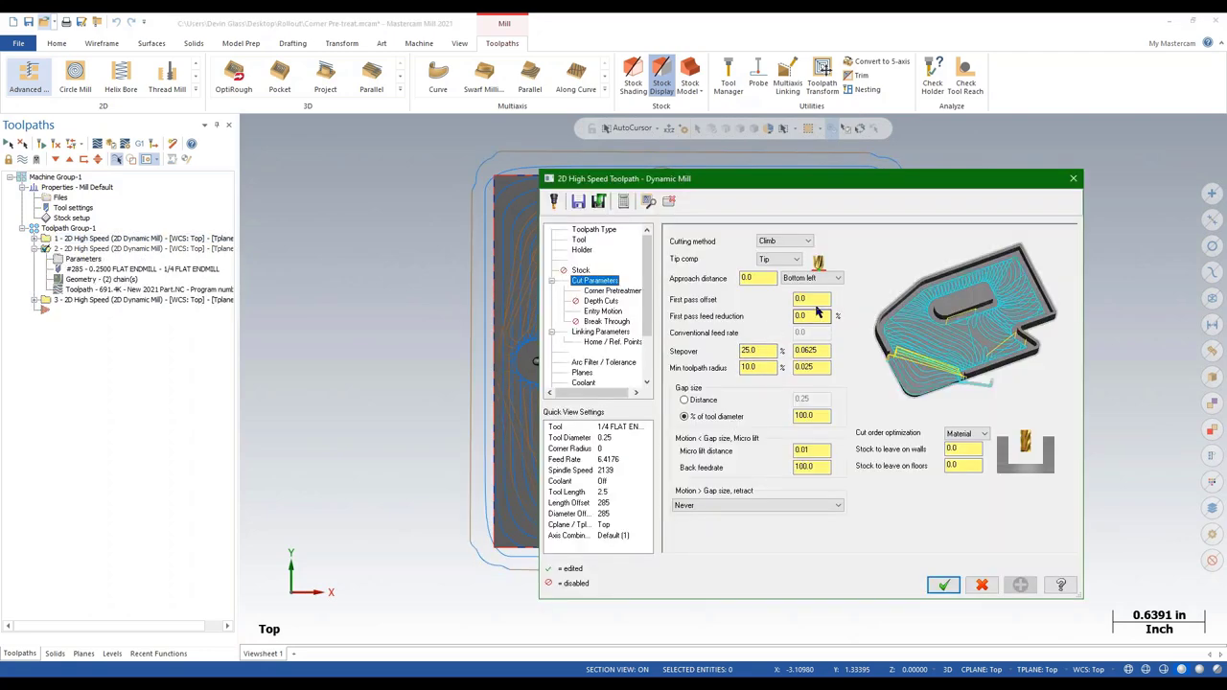
double_click(801, 299)
click(636, 291)
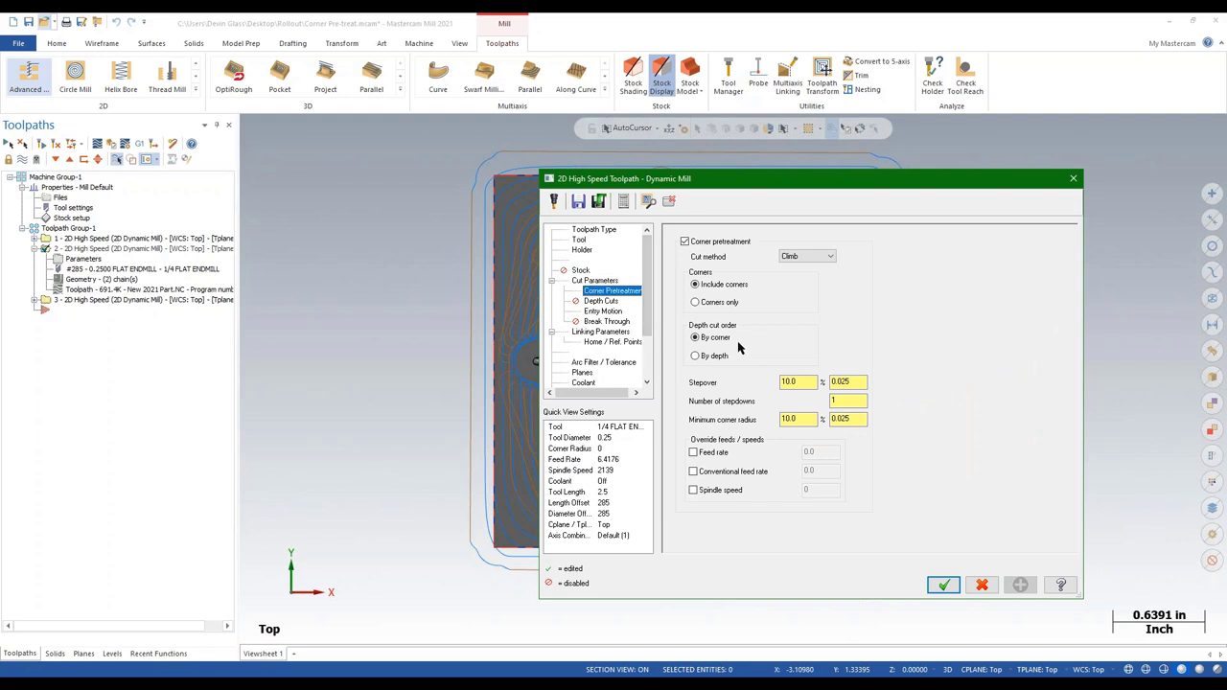
mouse_move(610, 180)
mouse_down()
mouse_move(618, 198)
mouse_move(594, 173)
mouse_up()
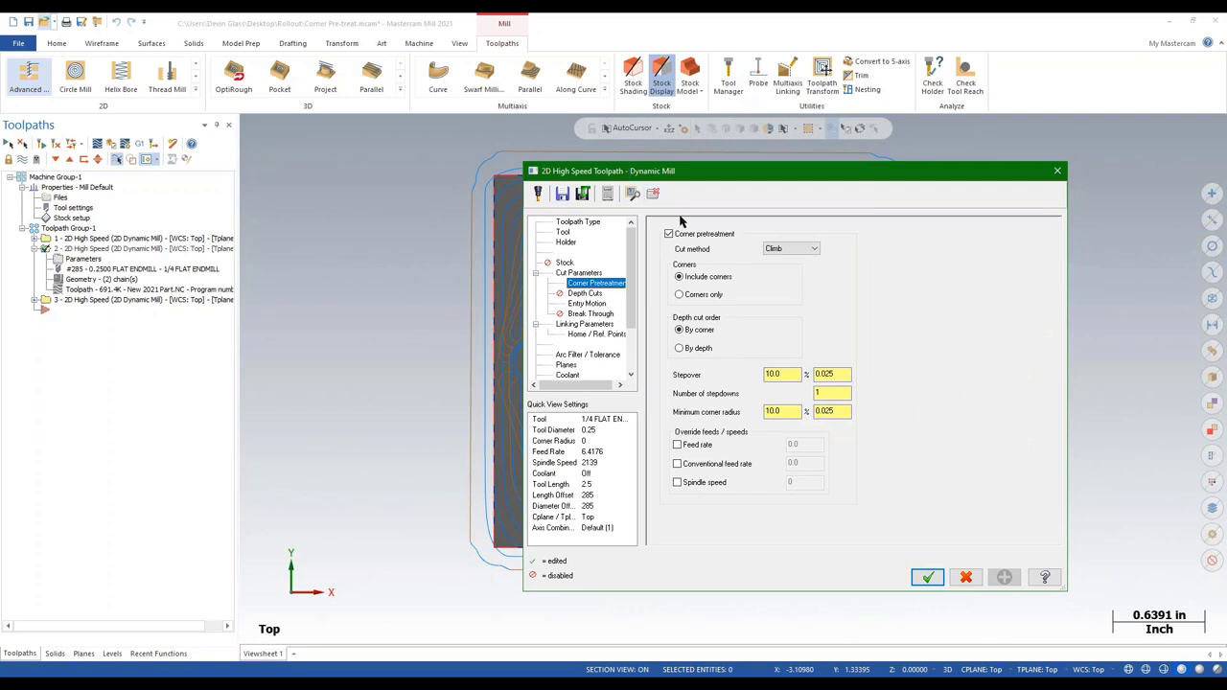
click(781, 249)
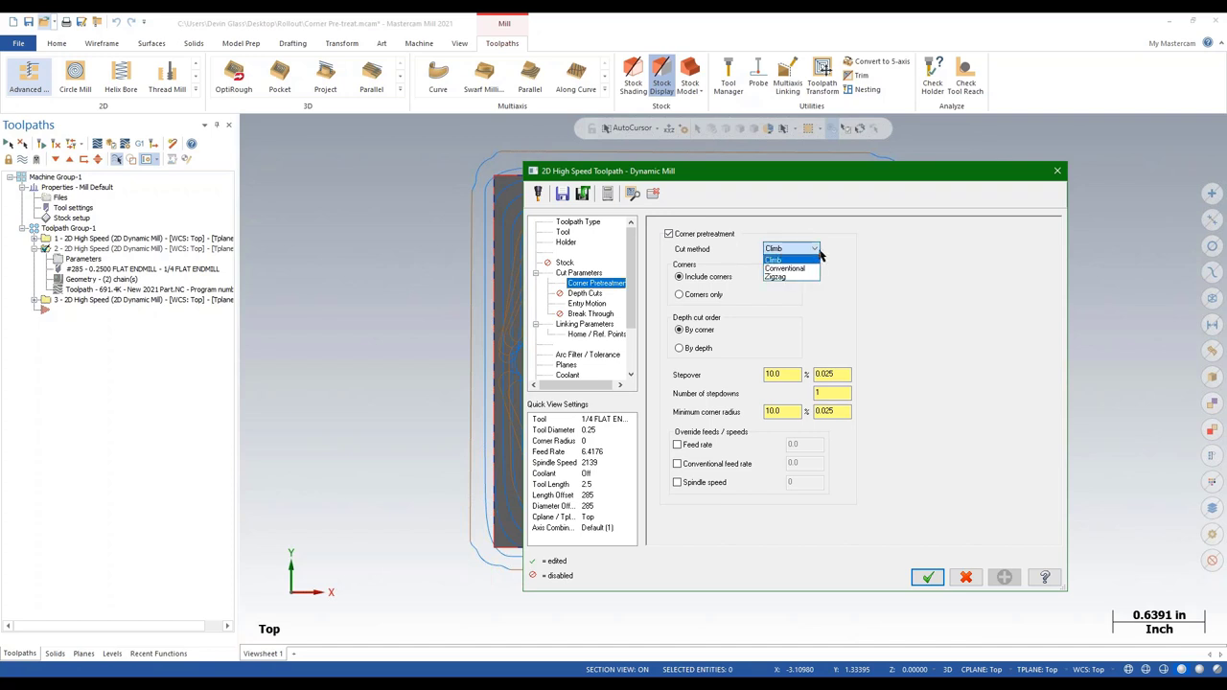
click(778, 257)
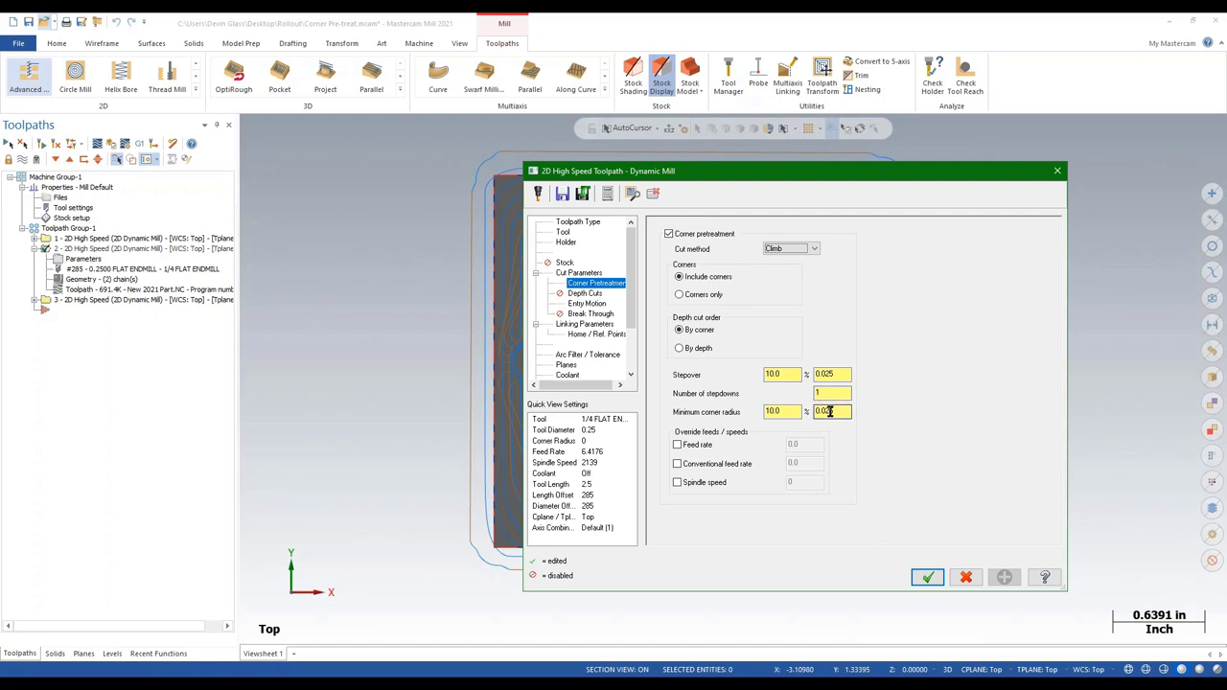
click(927, 576)
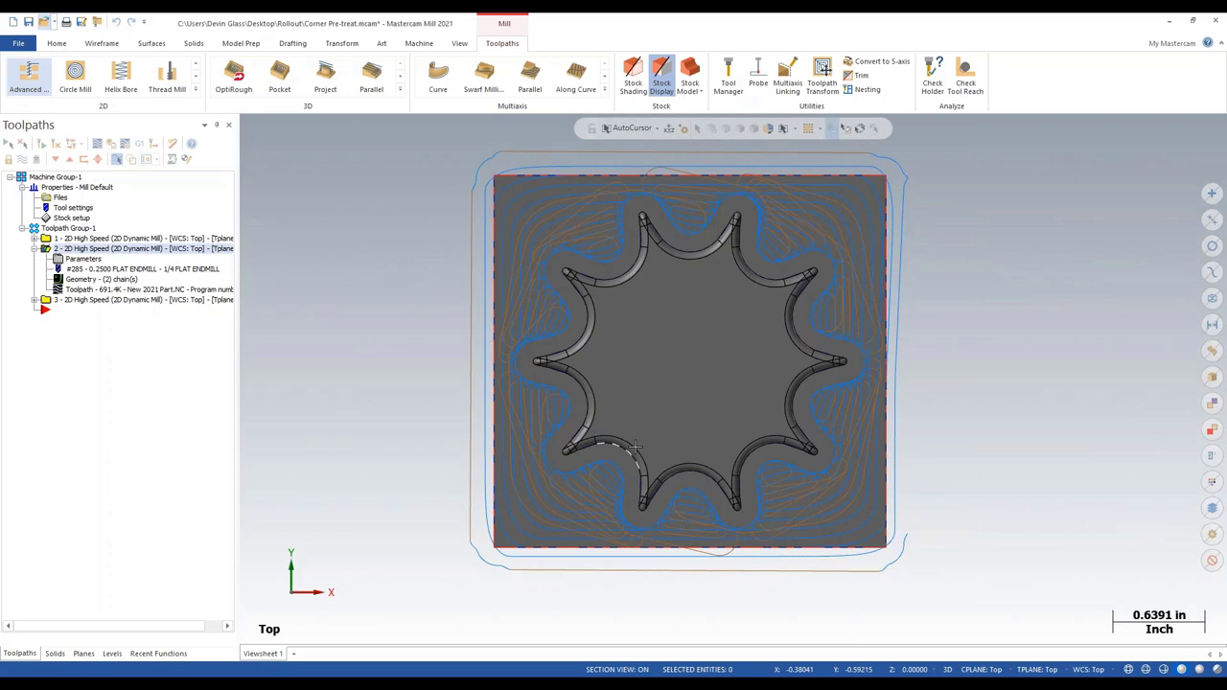
click(173, 299)
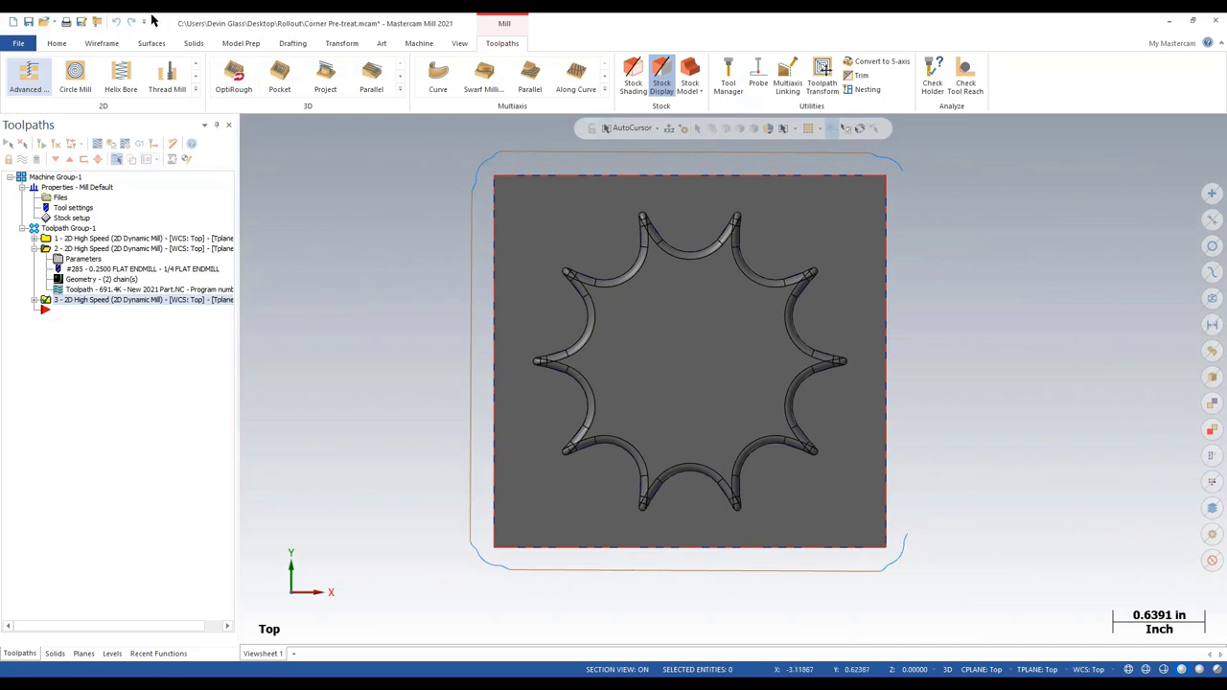
- Open Raster.mcam from the Rollout folder without saving changes to Corner Pre-treat.mcam, and show the part in the Top view
click(44, 21)
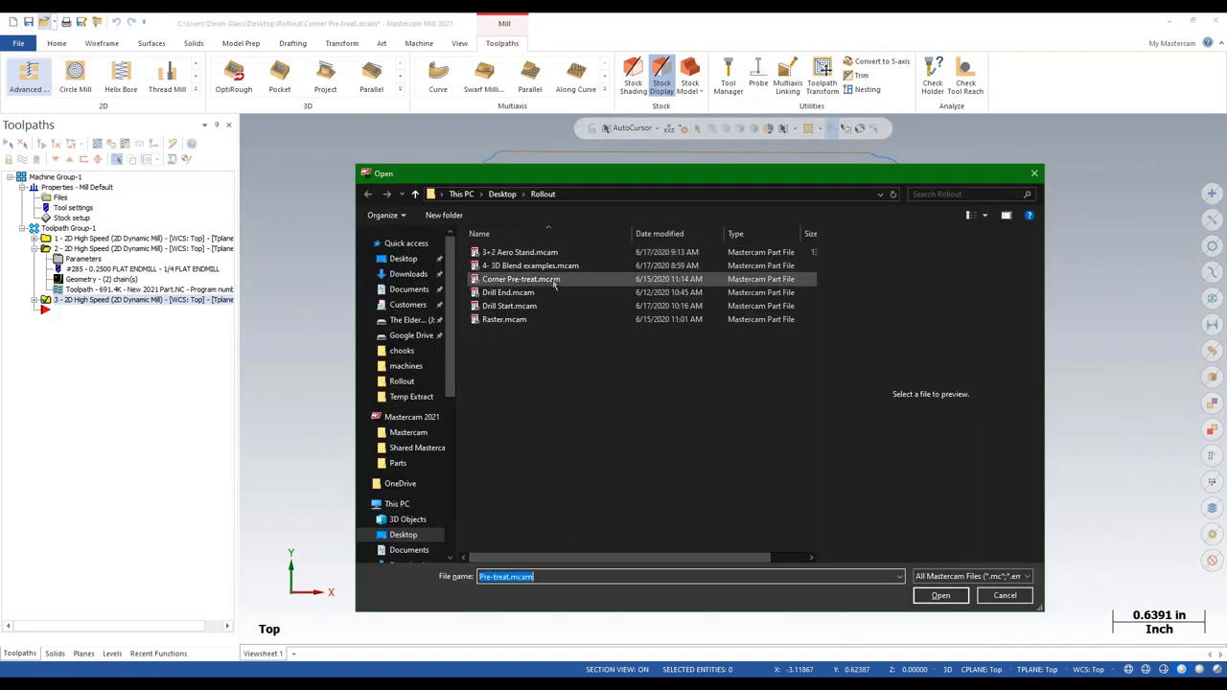
click(548, 319)
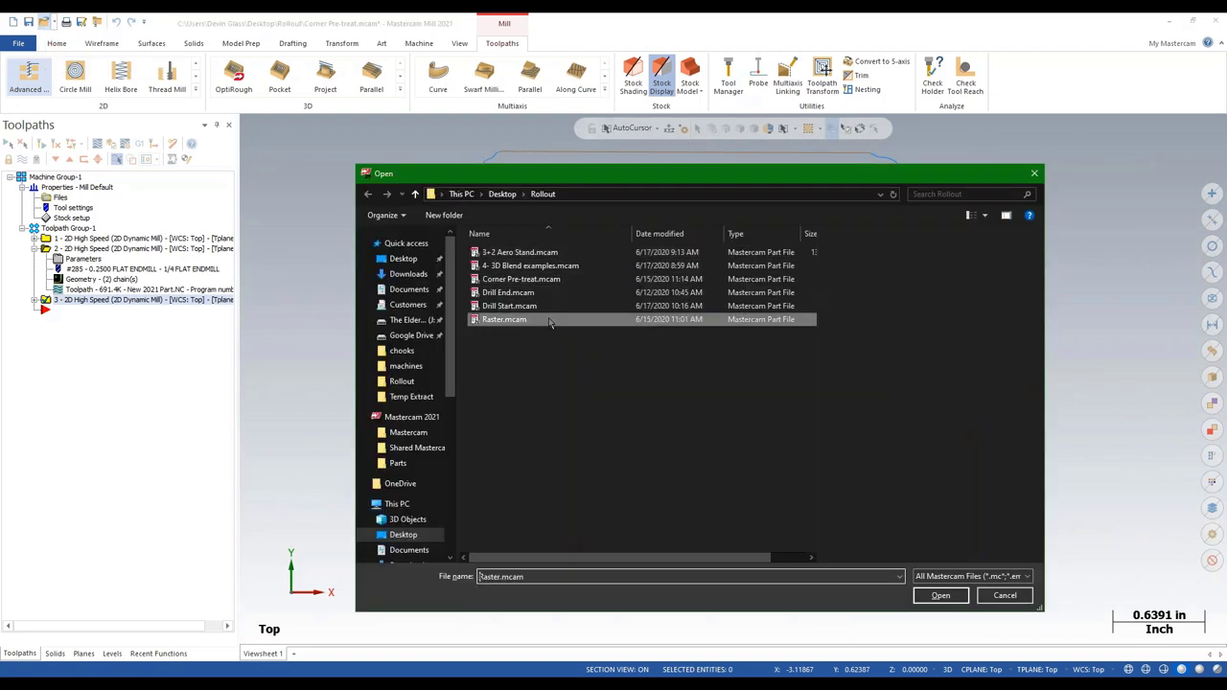
click(937, 595)
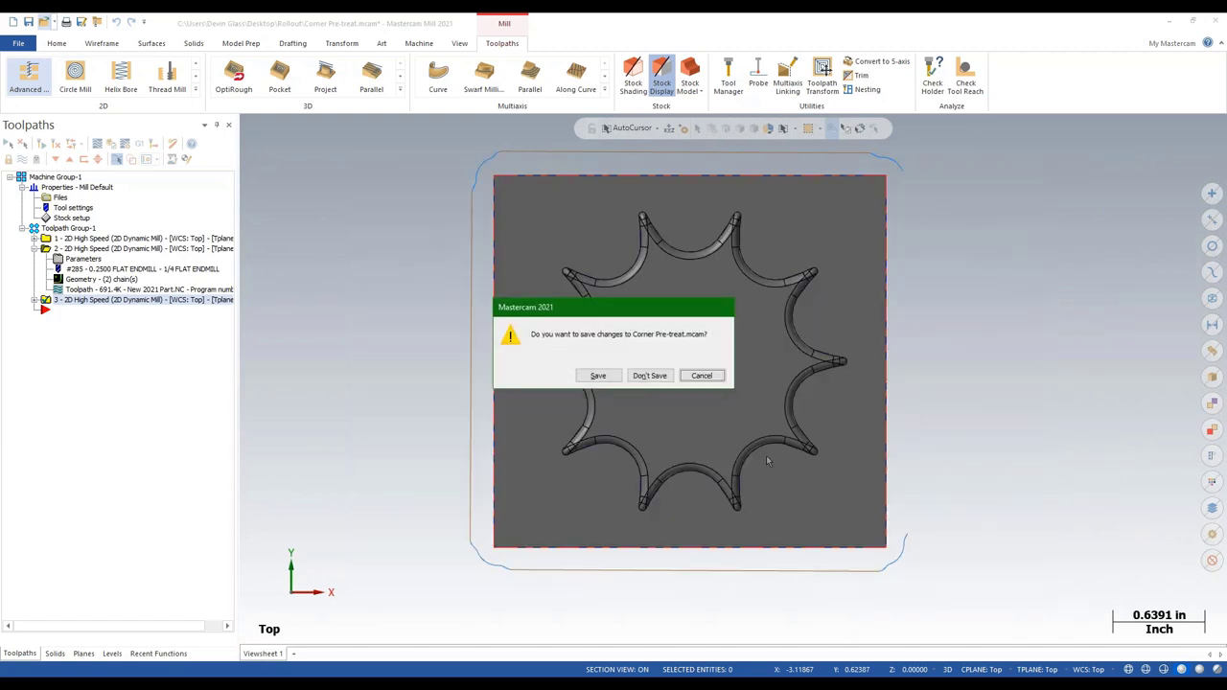
click(649, 375)
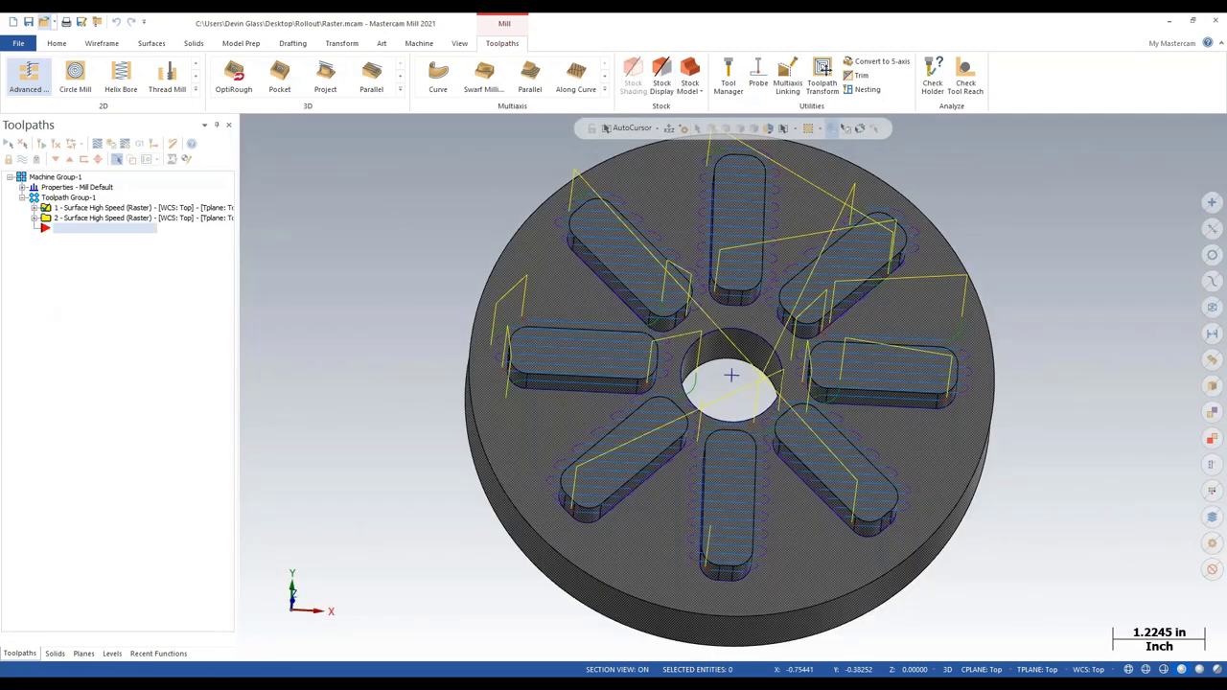
right_click(497, 376)
click(525, 444)
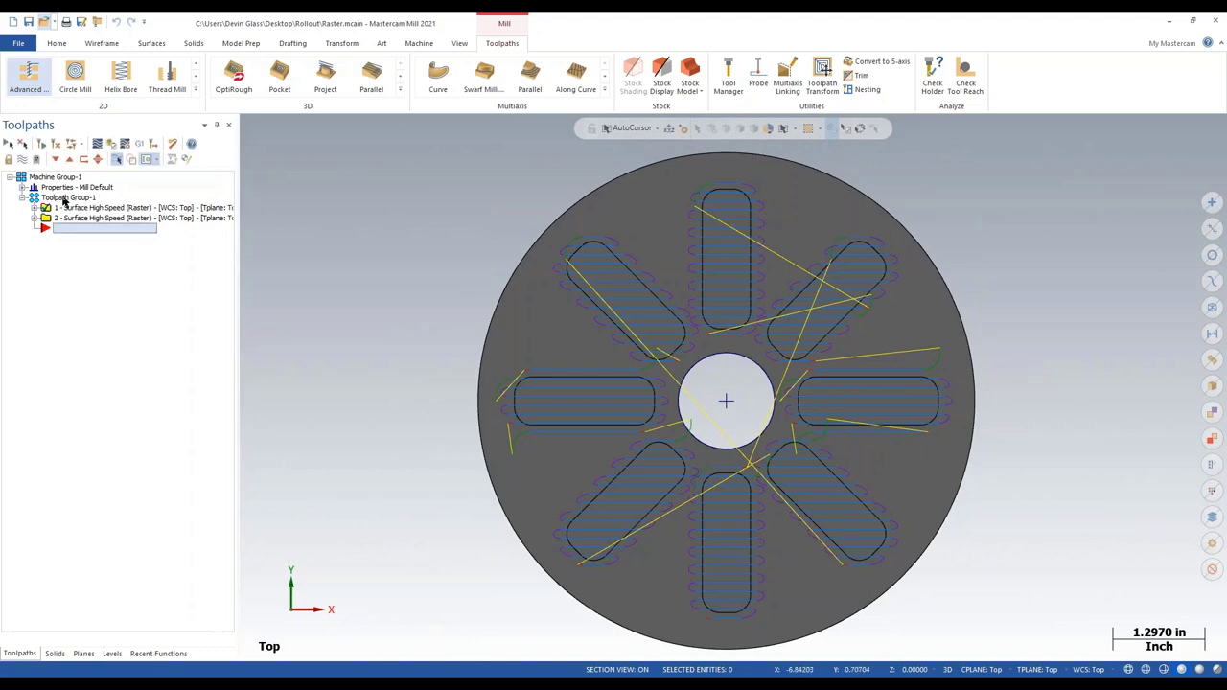
- Examine the machining angle options in the first Raster operation's cut parameters and compare its toolpath with the second operation's
click(35, 208)
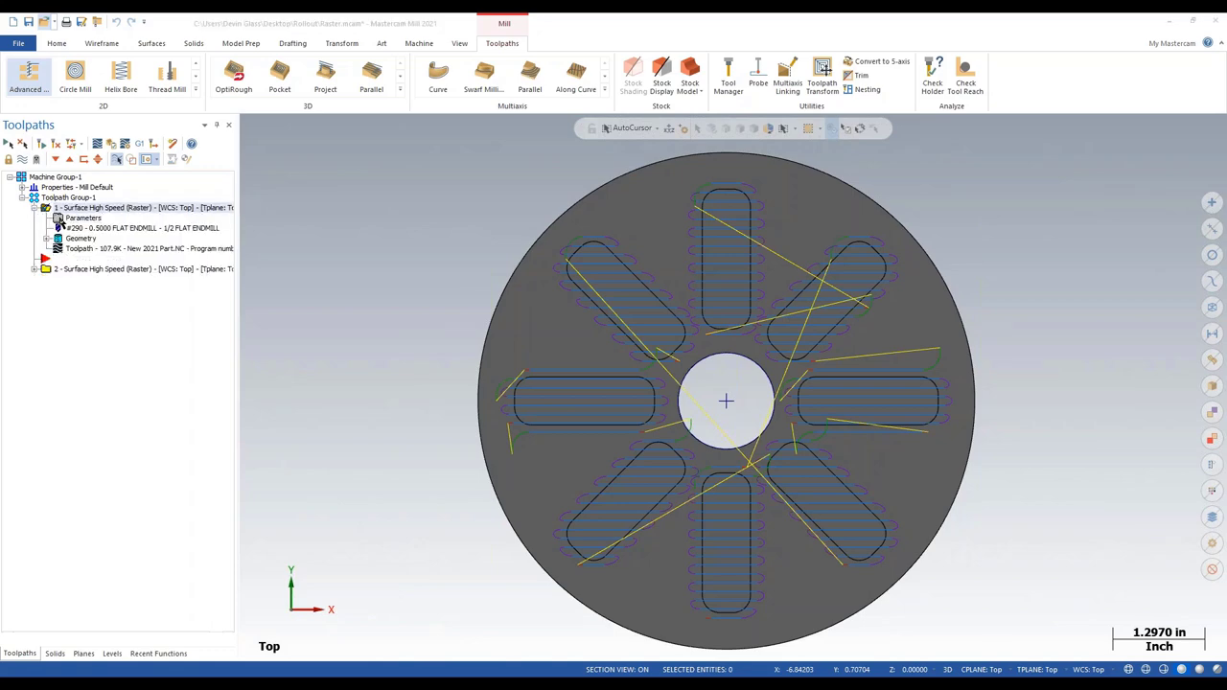
click(82, 217)
click(559, 293)
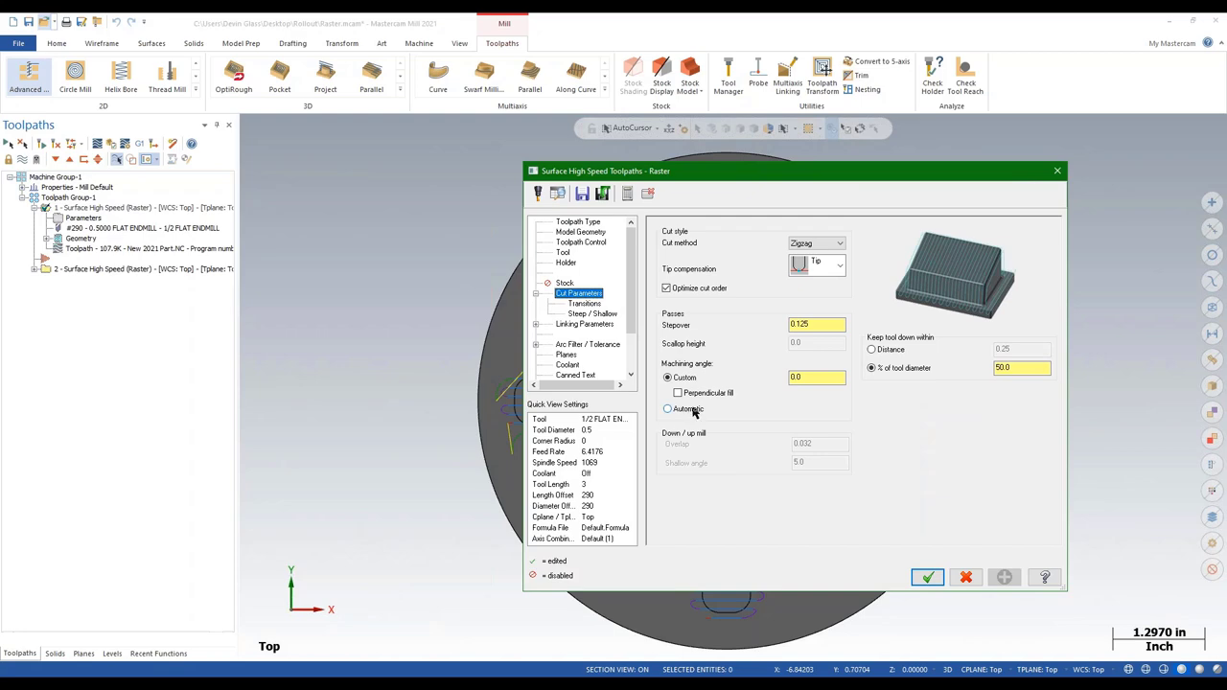
drag(997, 178, 998, 184)
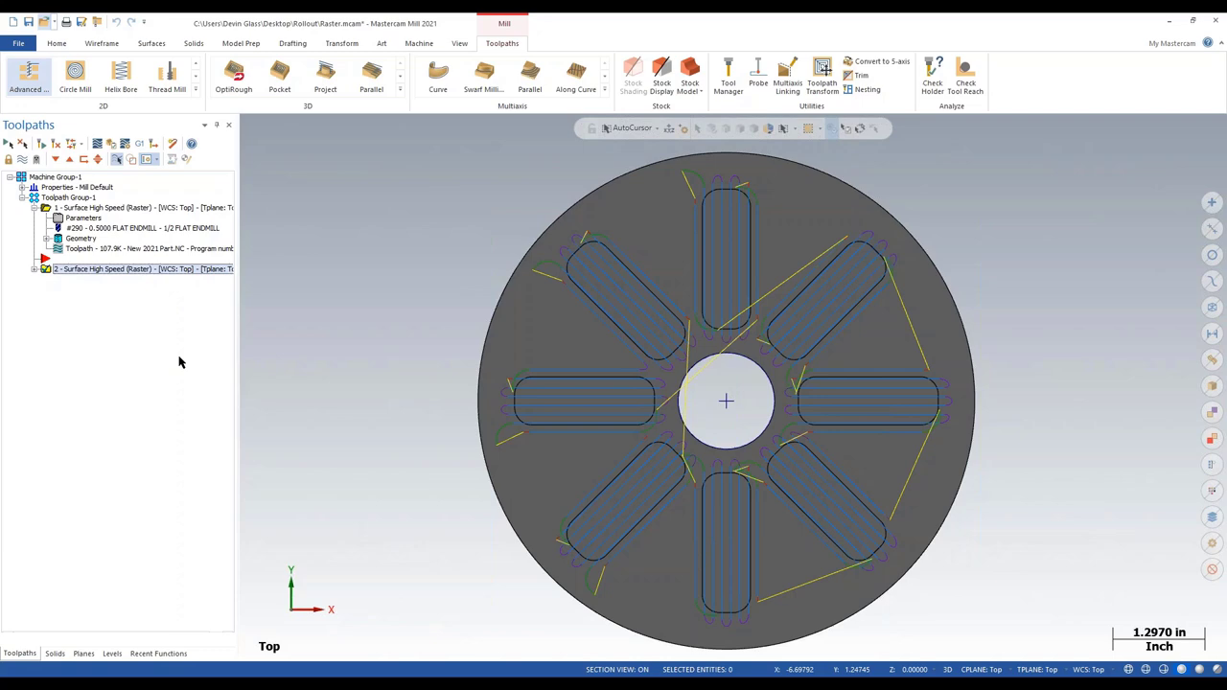
- Open 4- 3D Blend examples.mcam without saving changes to Raster.mcam, switching only the system units to metric
click(44, 21)
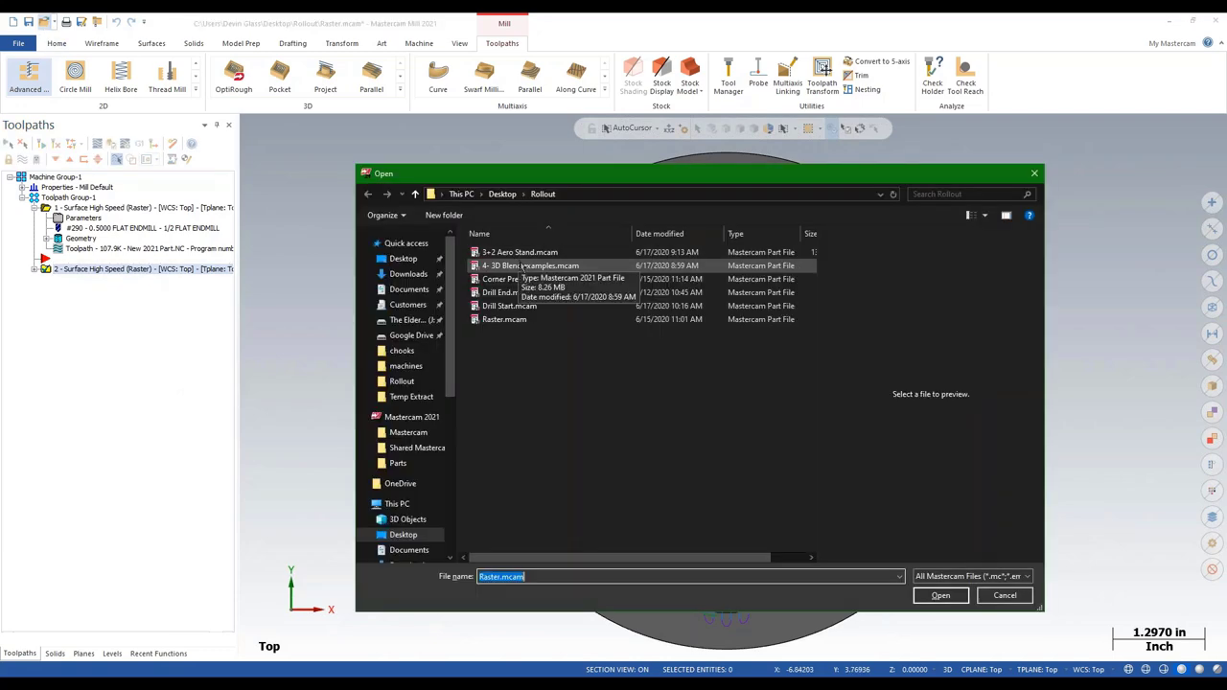
click(525, 266)
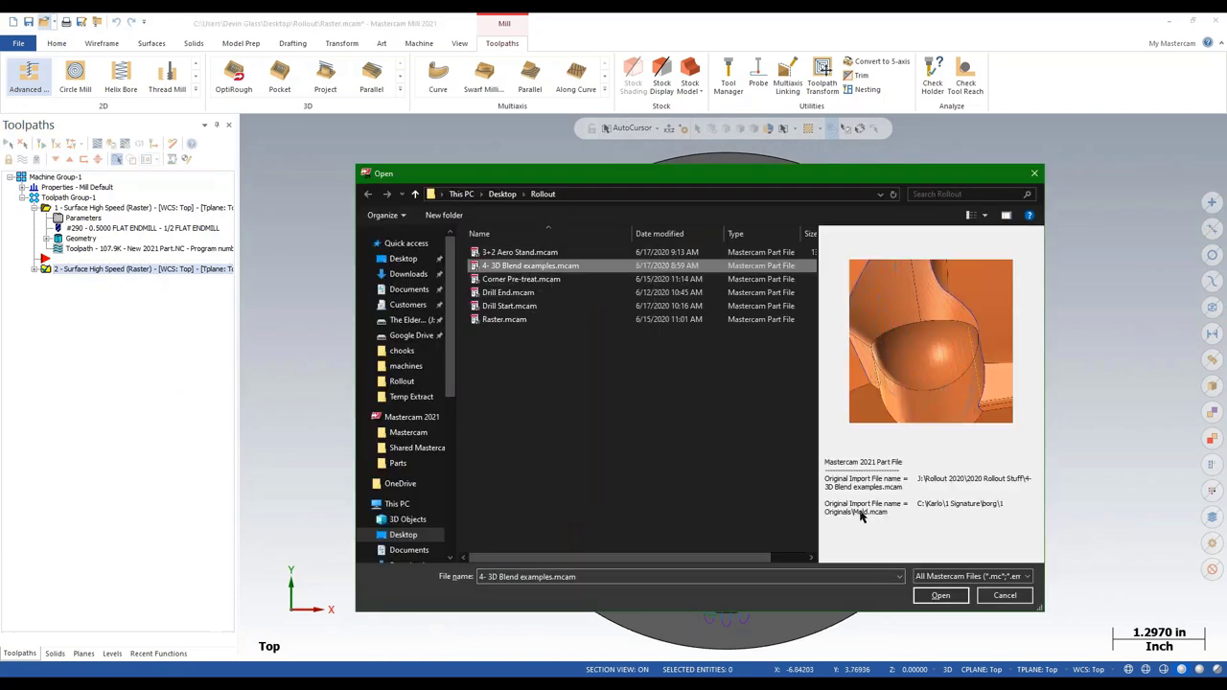
click(941, 595)
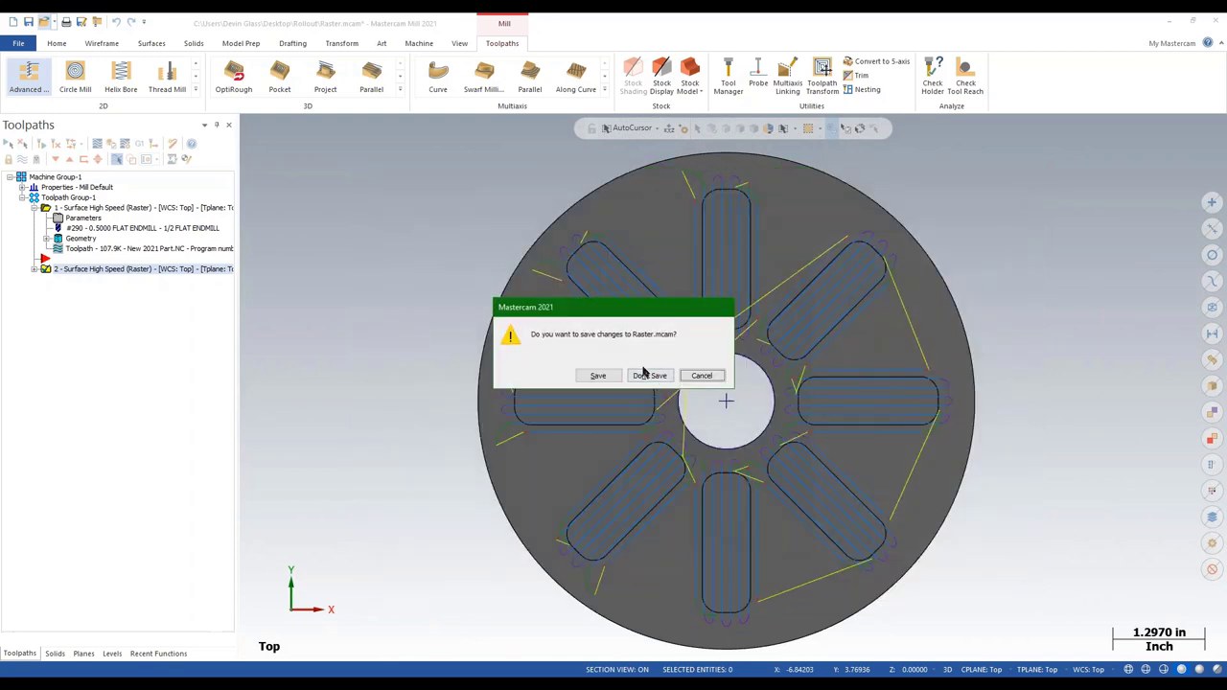
click(654, 377)
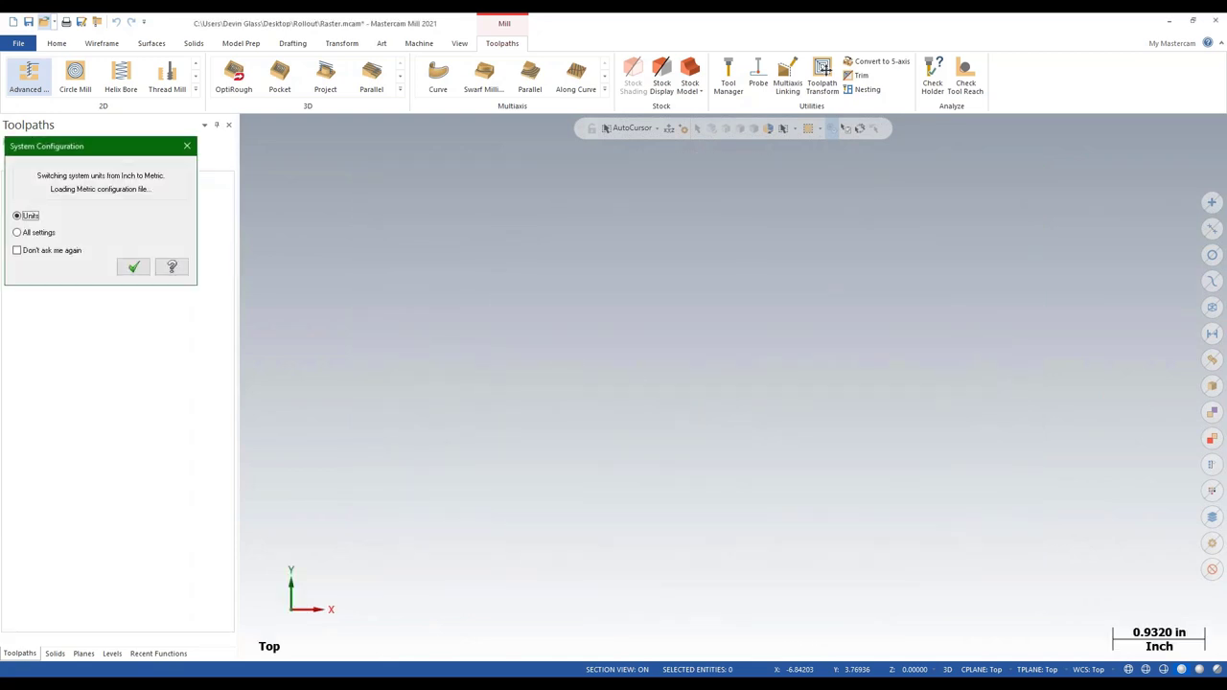
click(133, 266)
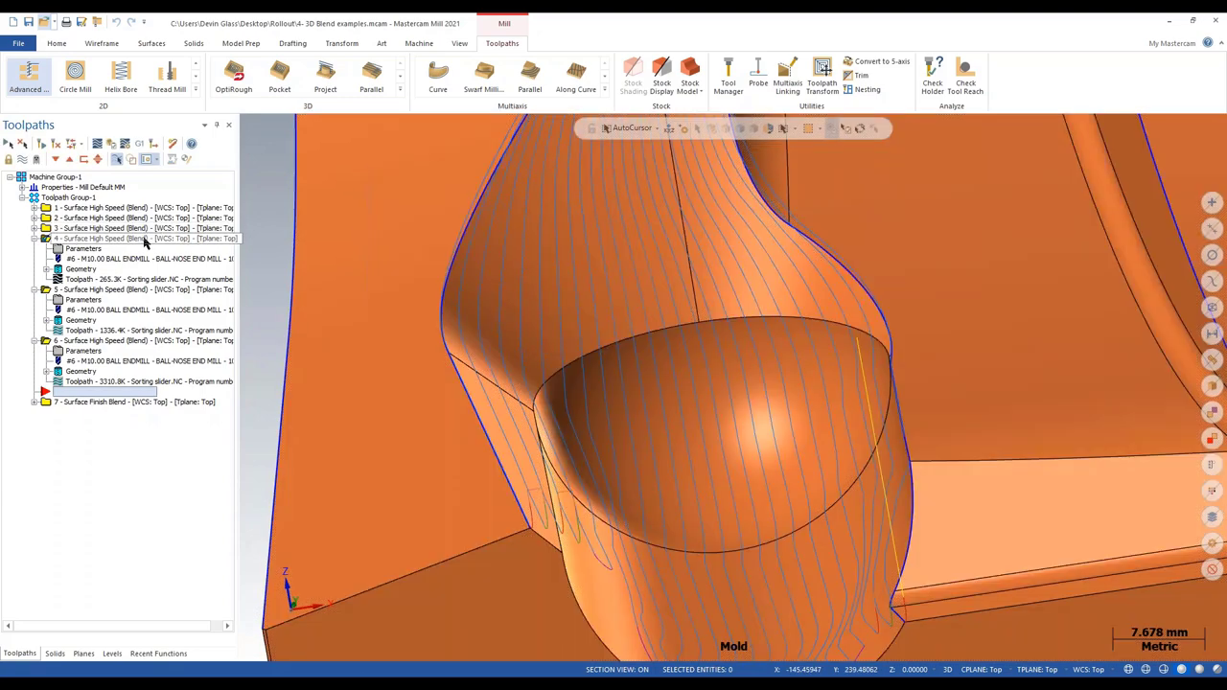
- Compare the Surface Finish Blend toolpath with Surface High Speed Blend operations 4, 5 and 6, and examine operation 5's cut parameters
click(139, 404)
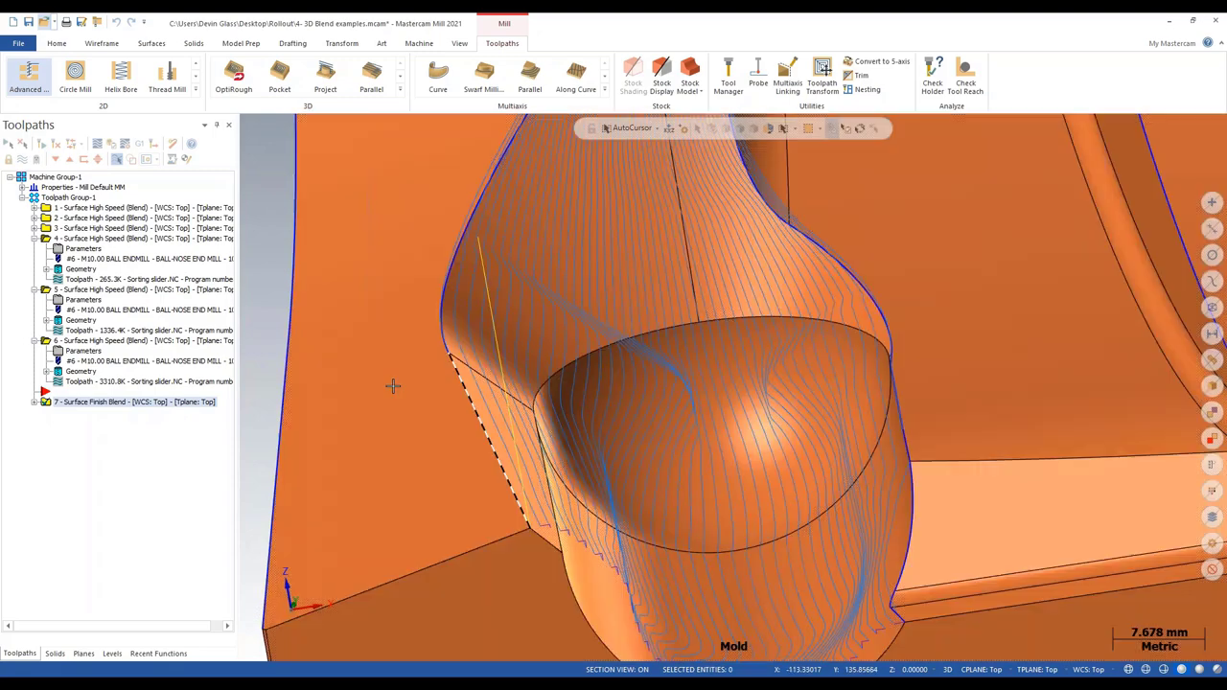
click(176, 241)
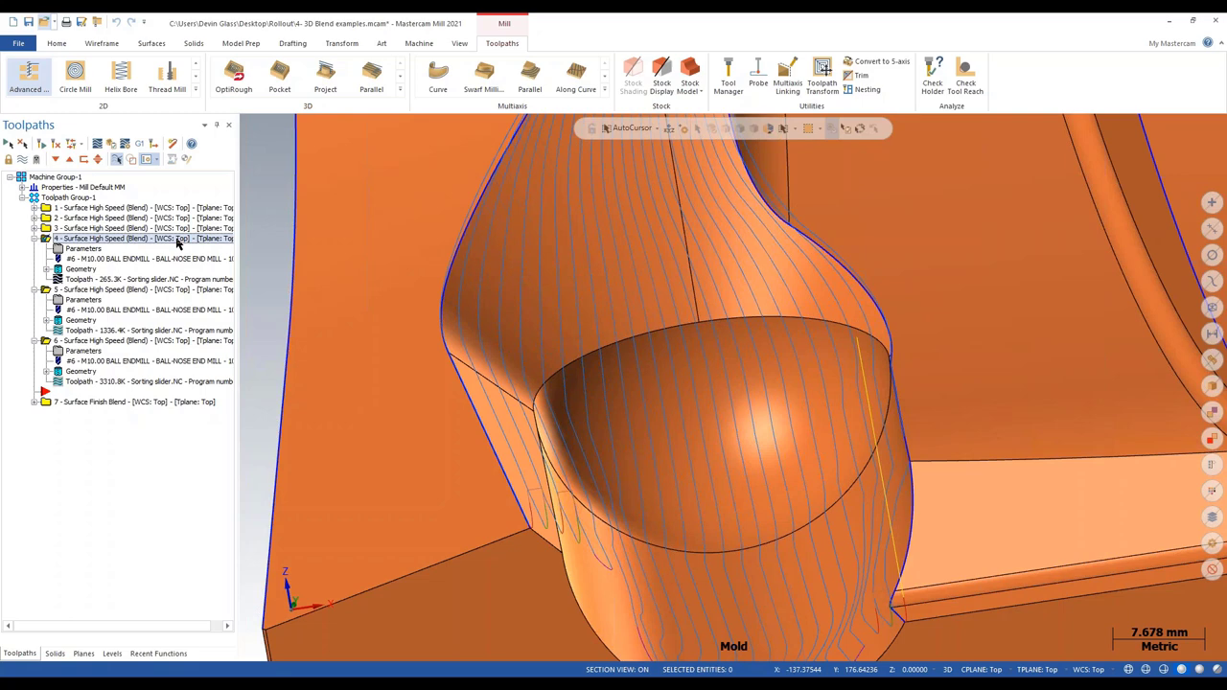
click(142, 401)
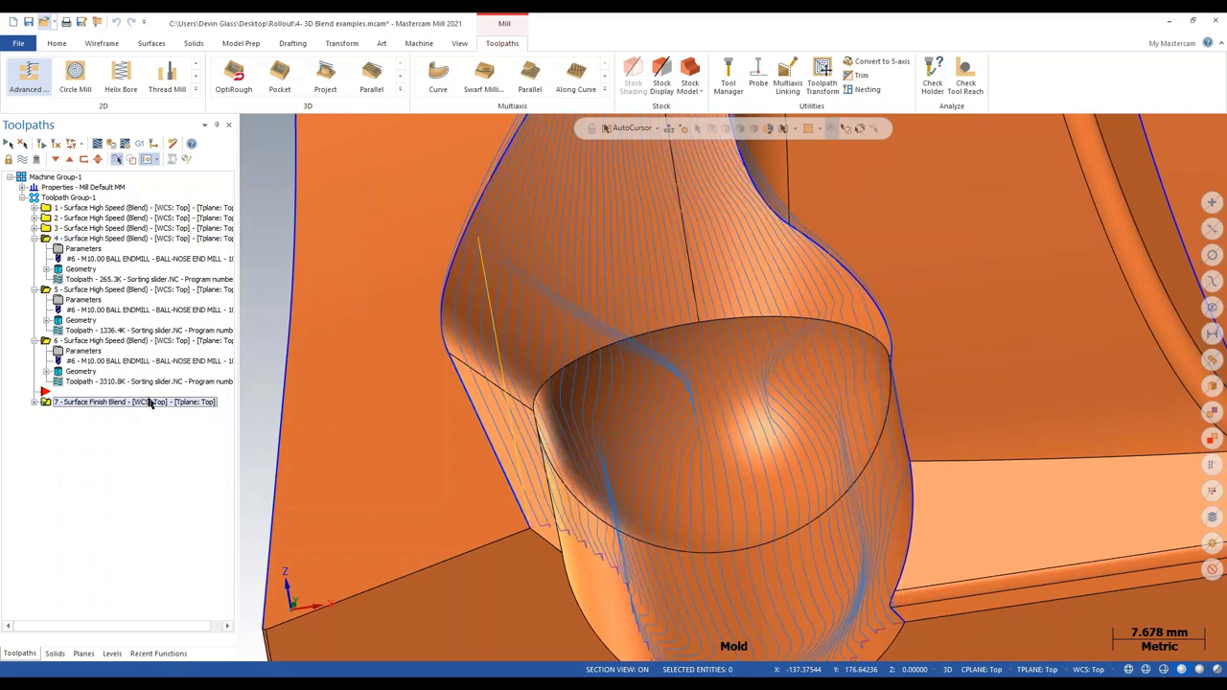
click(105, 289)
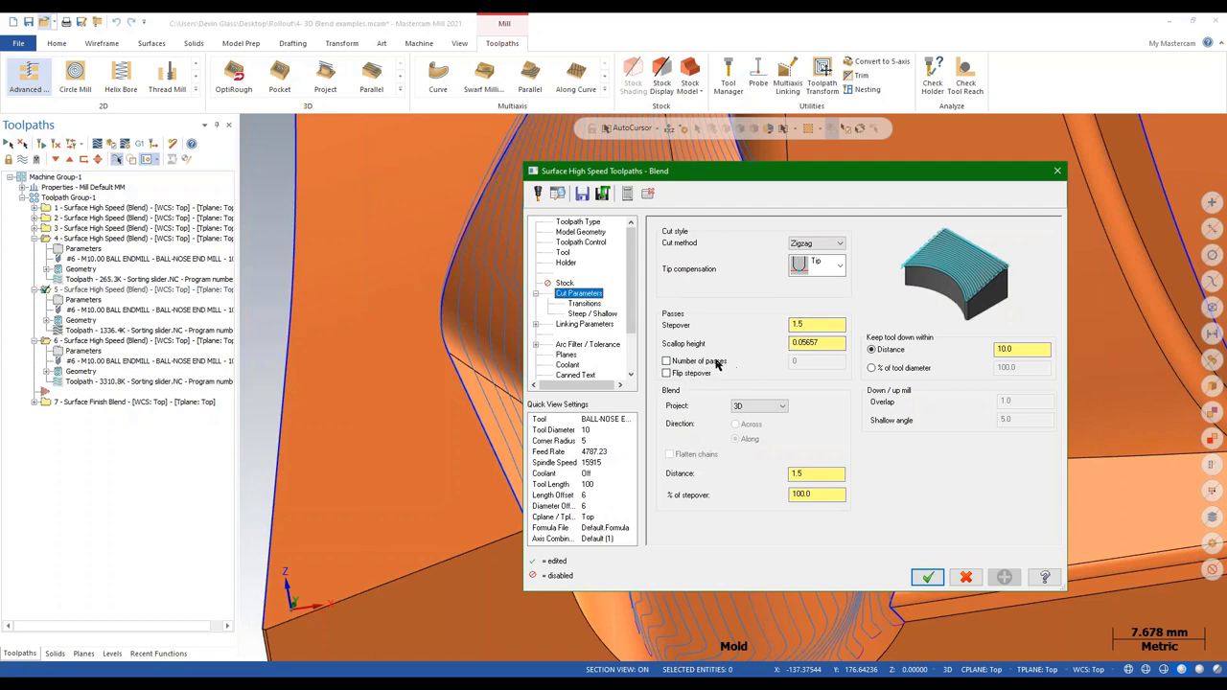
click(1055, 172)
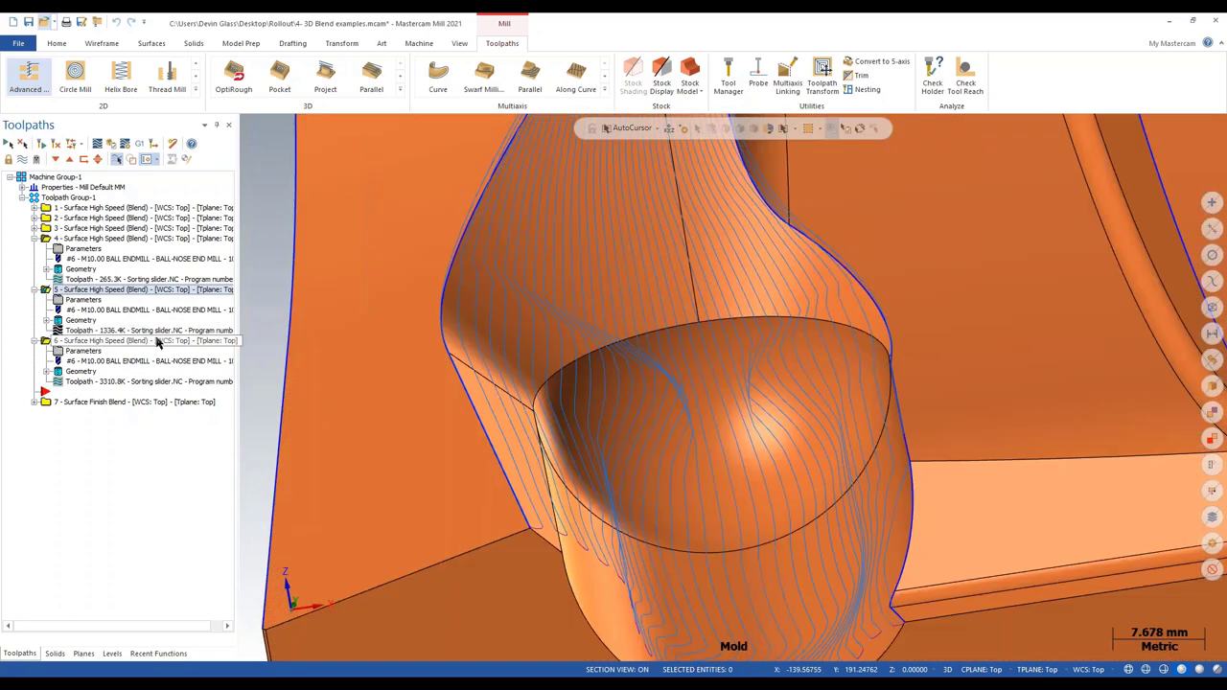
click(180, 338)
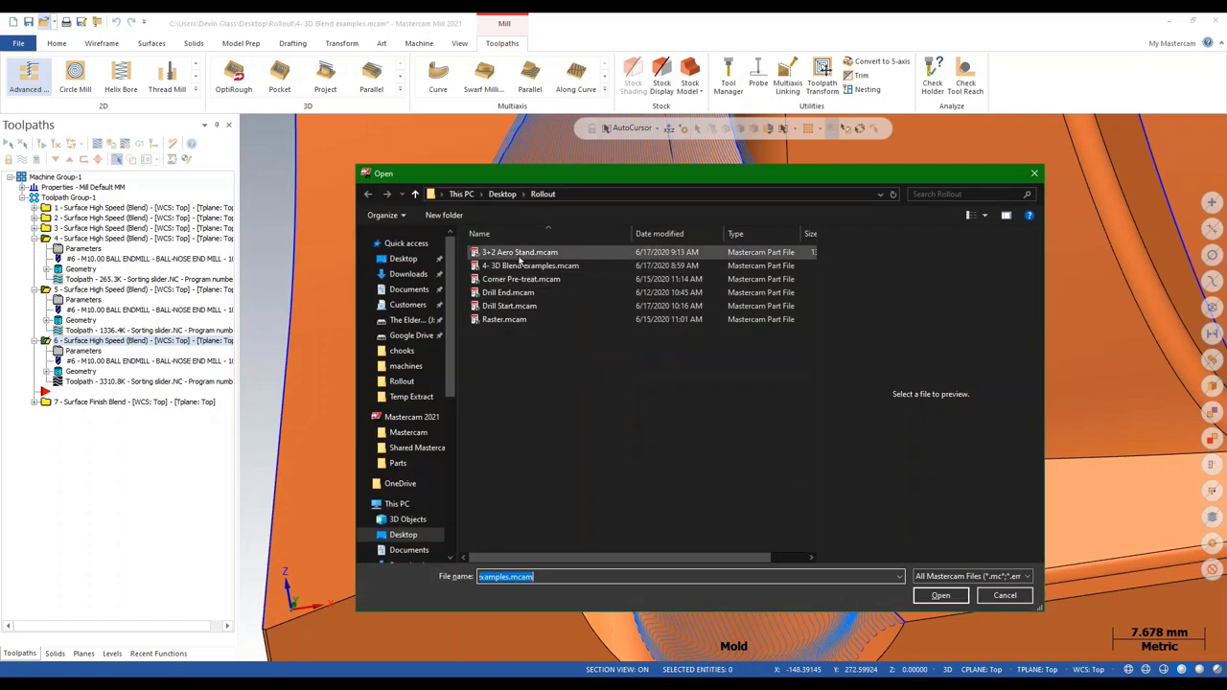
- Open 3+2 Aero Stand.mcam from the Rollout folder without saving changes to the 3D Blend file
click(520, 254)
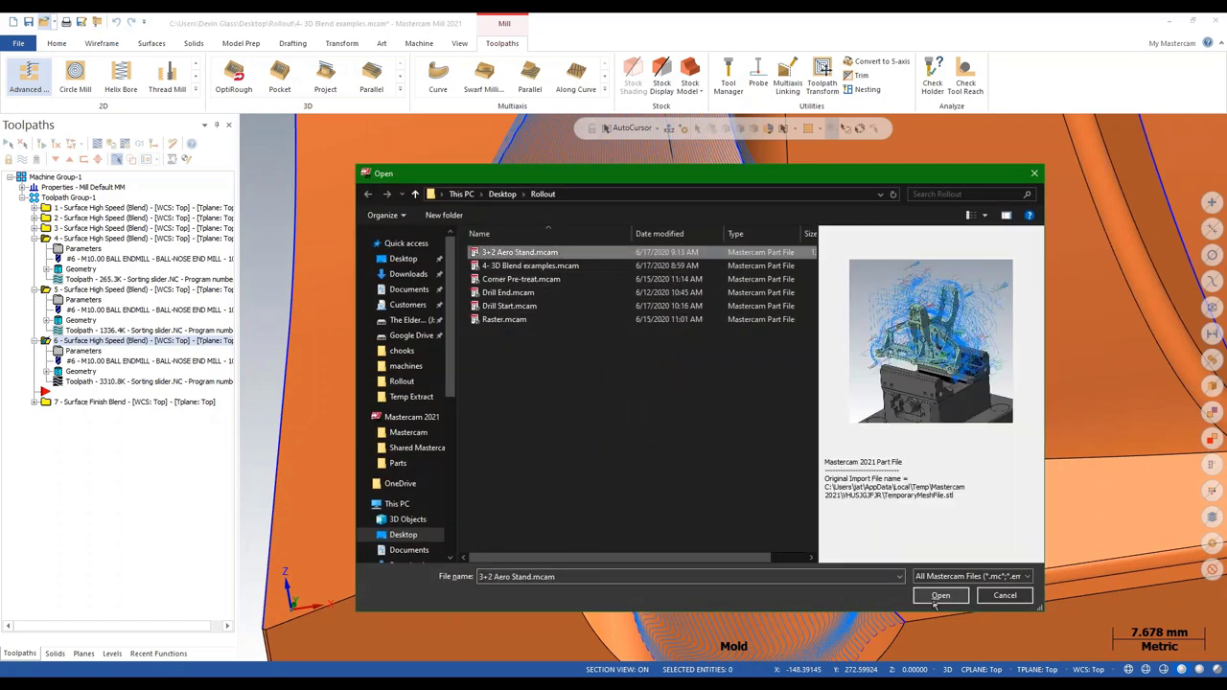
click(930, 598)
click(649, 377)
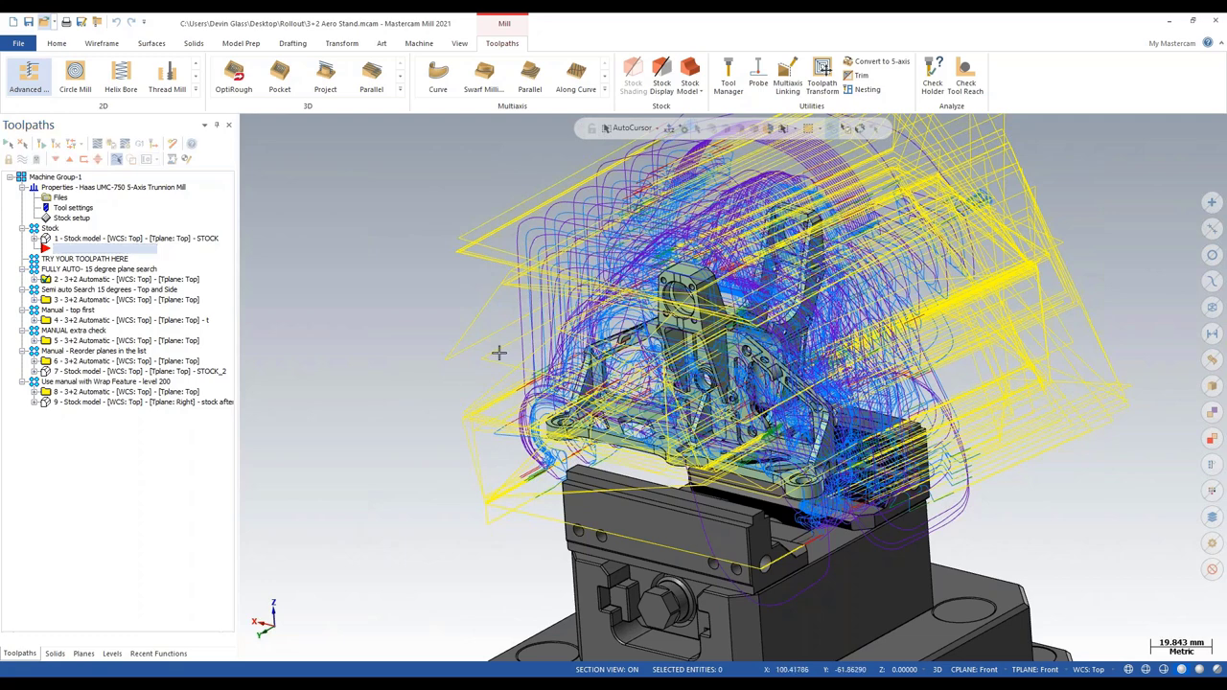
- Look over the available multiaxis toolpaths and examine the Tool Axis Control settings of the fully automatic 3+2 operation
click(604, 89)
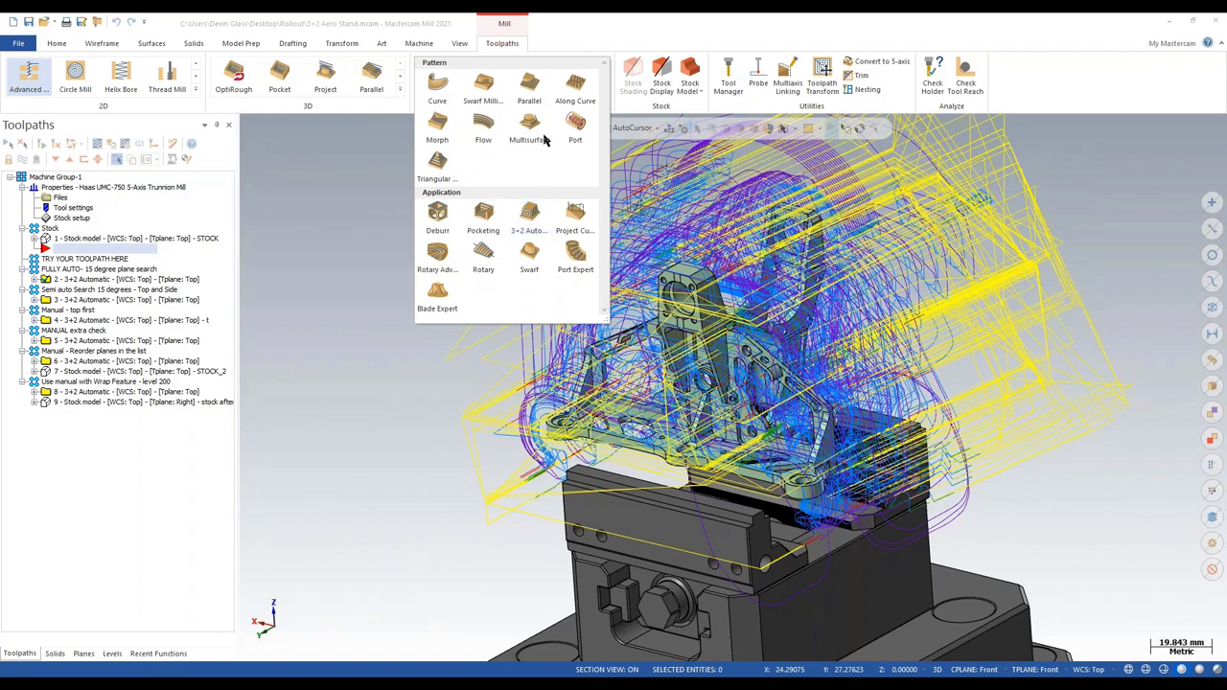
click(35, 278)
click(36, 279)
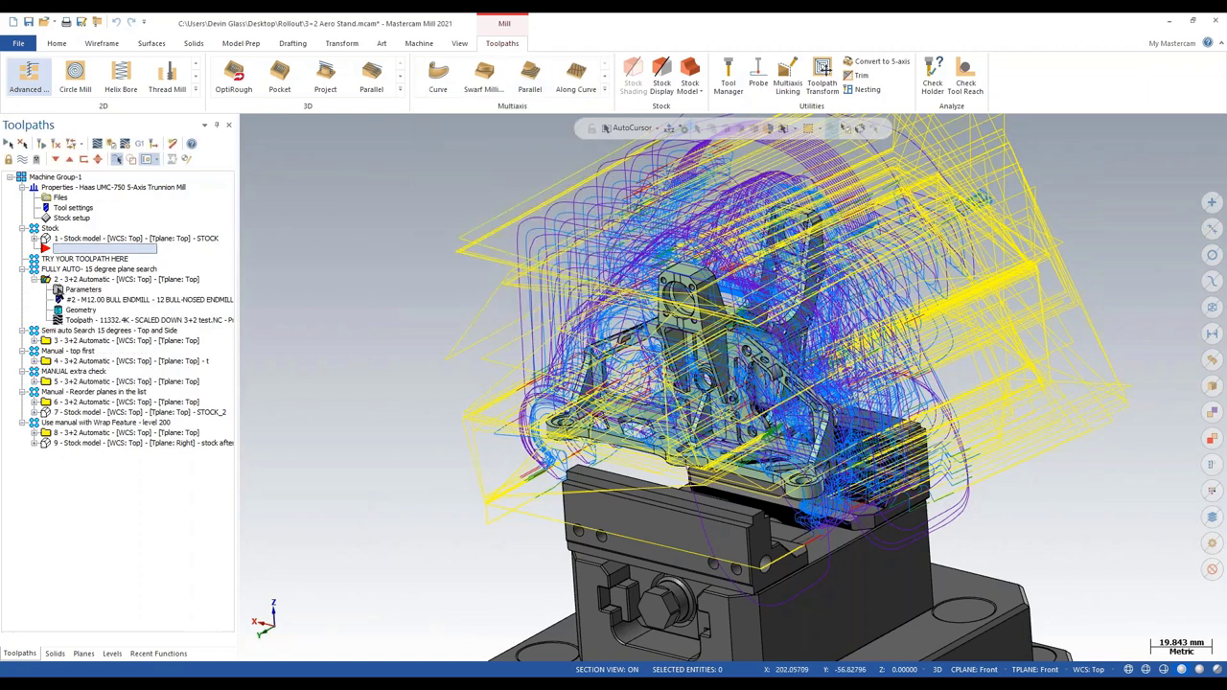
click(72, 289)
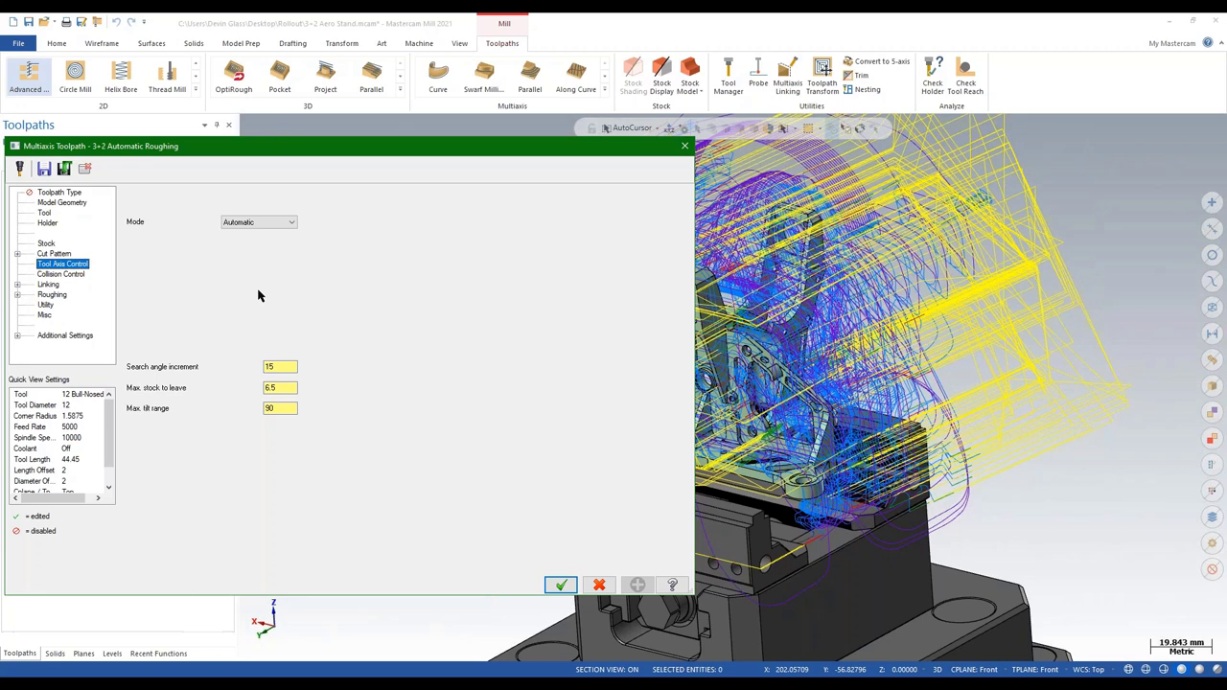
click(685, 146)
- Backplot the fully automatic 3+2 operation, checking the tool's motion around the stand from several angles, and close the backplot
middle_drag(975, 272, 985, 295)
middle_drag(884, 309, 660, 311)
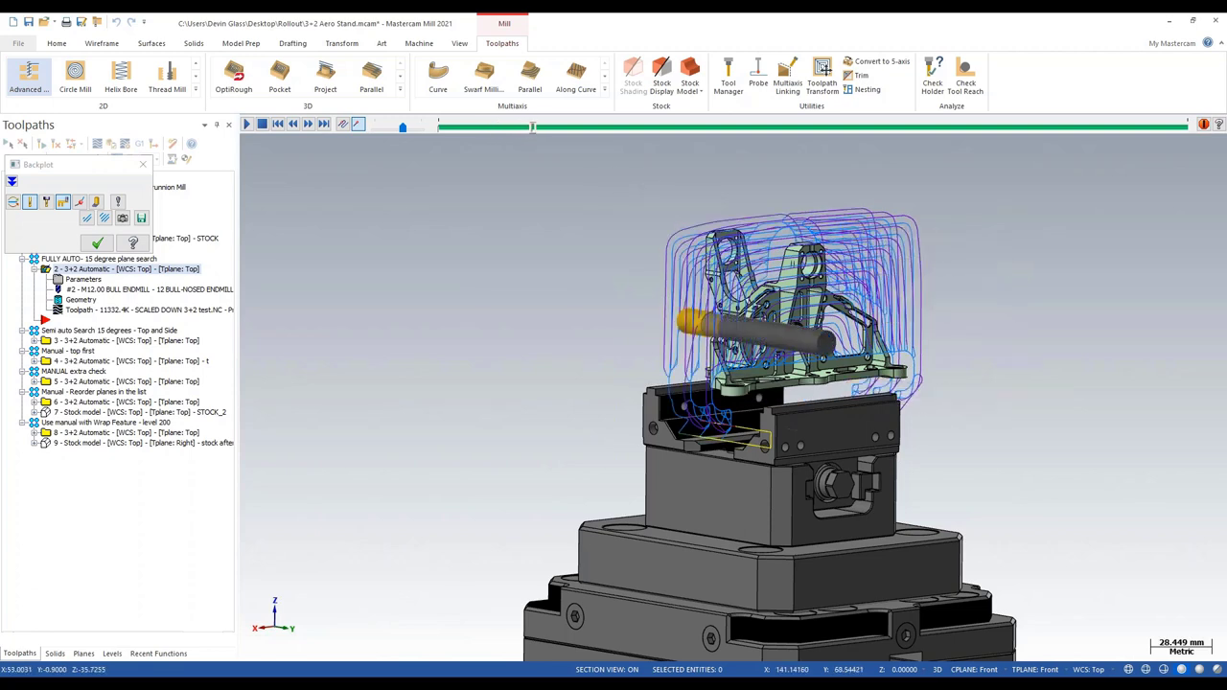
click(538, 130)
mouse_move(539, 134)
mouse_down()
mouse_move(848, 176)
mouse_move(1024, 255)
mouse_up()
middle_drag(1024, 255, 806, 316)
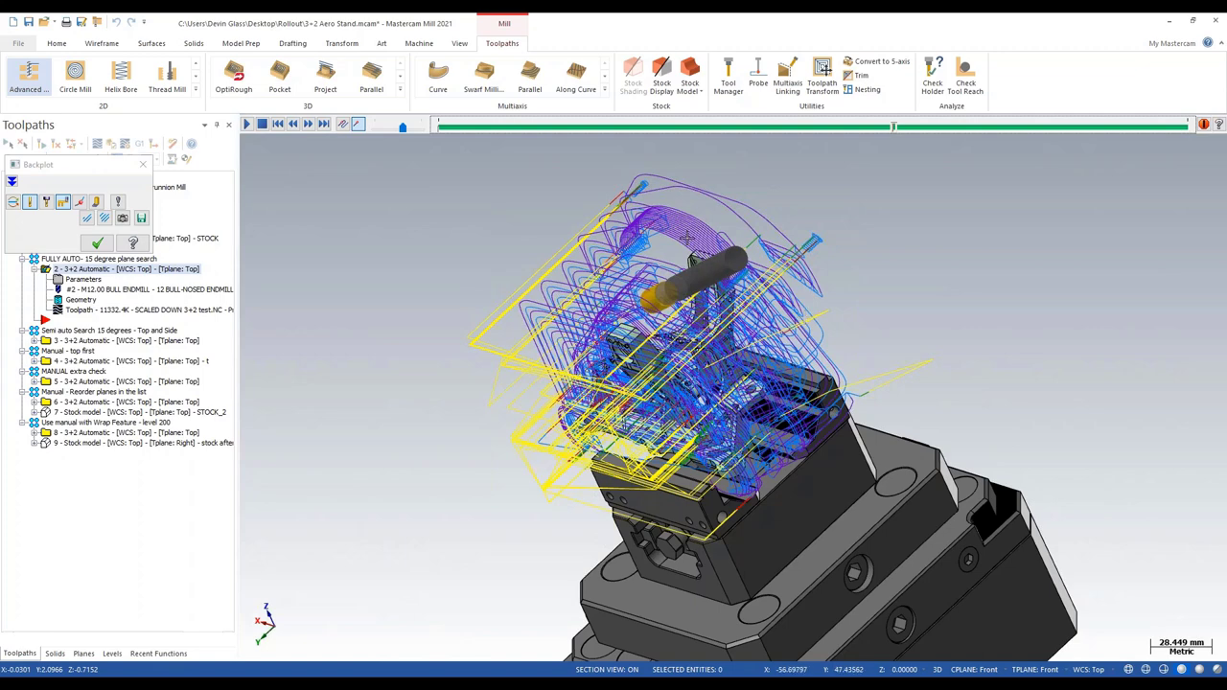
middle_drag(704, 359, 752, 367)
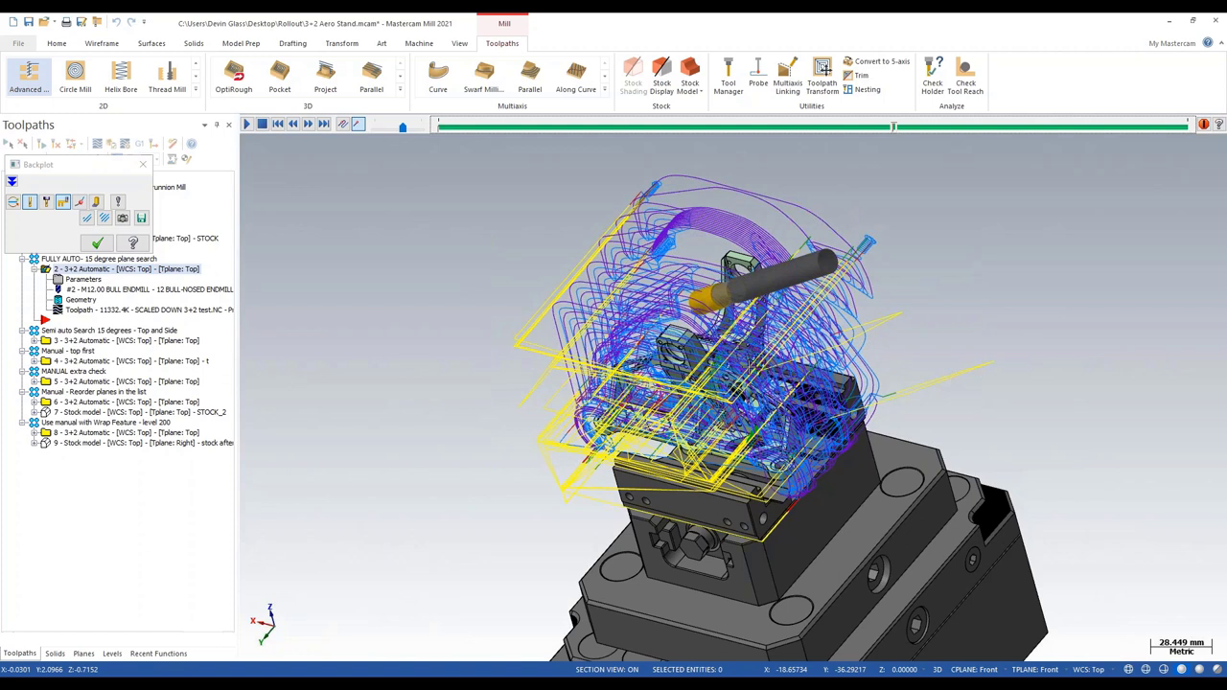
middle_drag(753, 367, 671, 341)
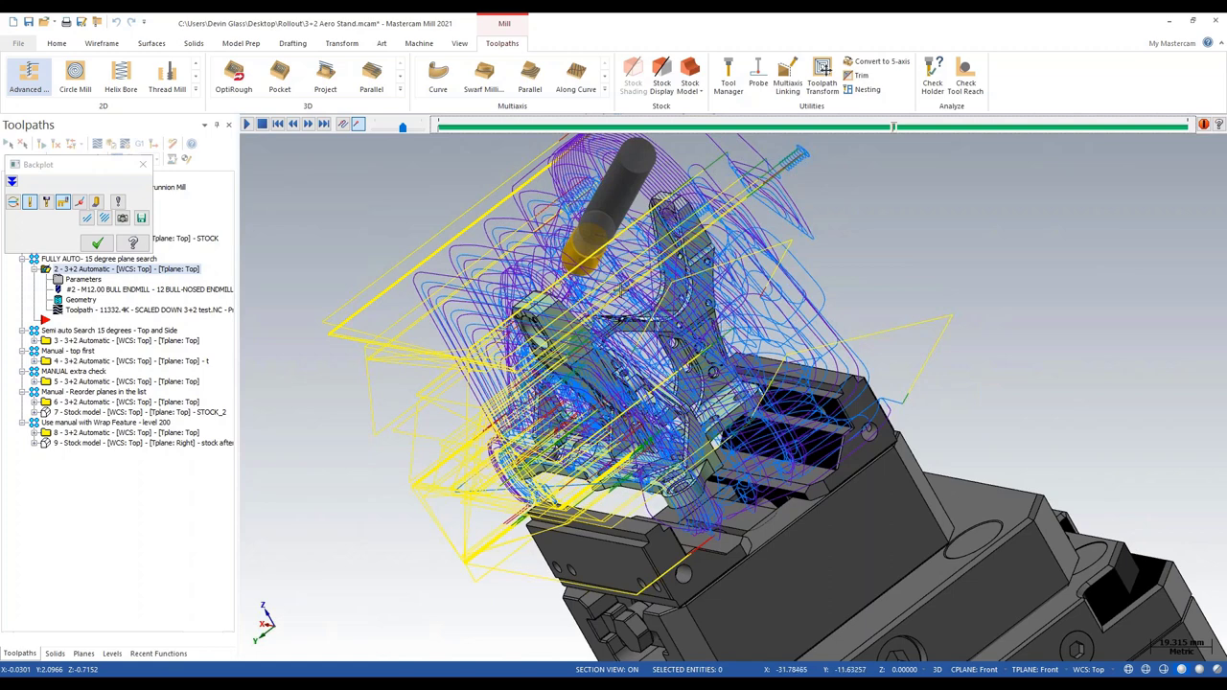
click(136, 172)
key(Escape)
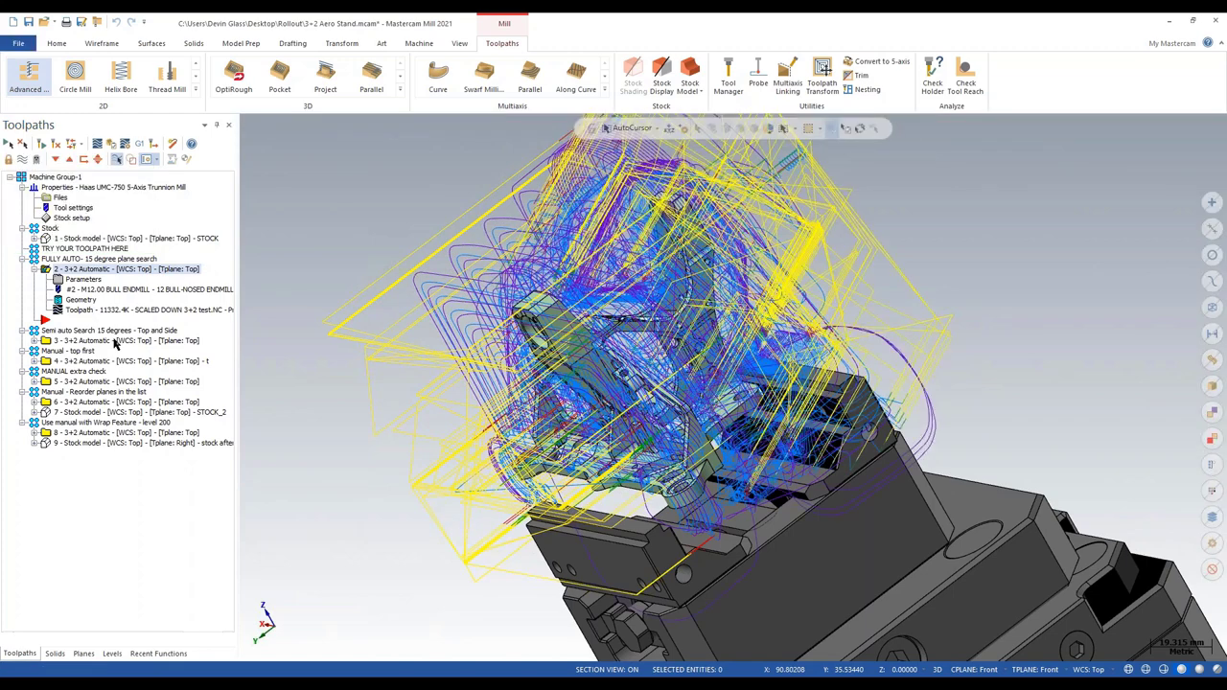
- Show the semi-automatic 3+2 operation's toolpath and examine its Tool Axis Control vectors and search settings
click(121, 340)
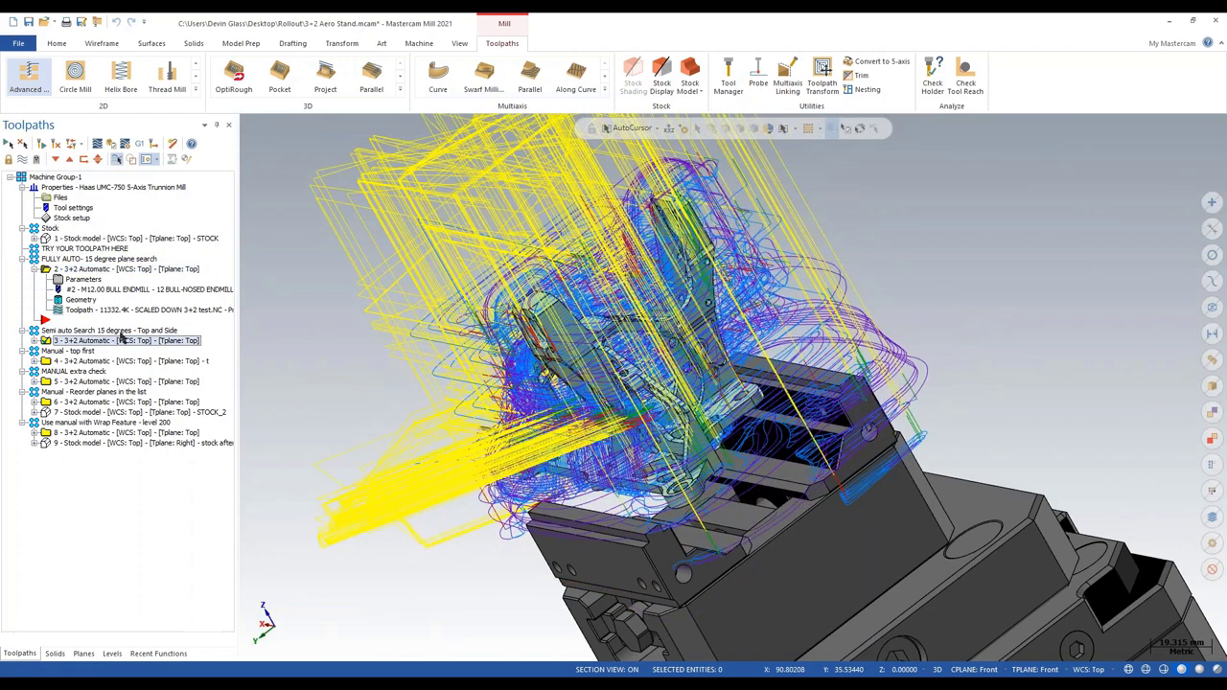
click(34, 341)
drag(45, 320, 74, 371)
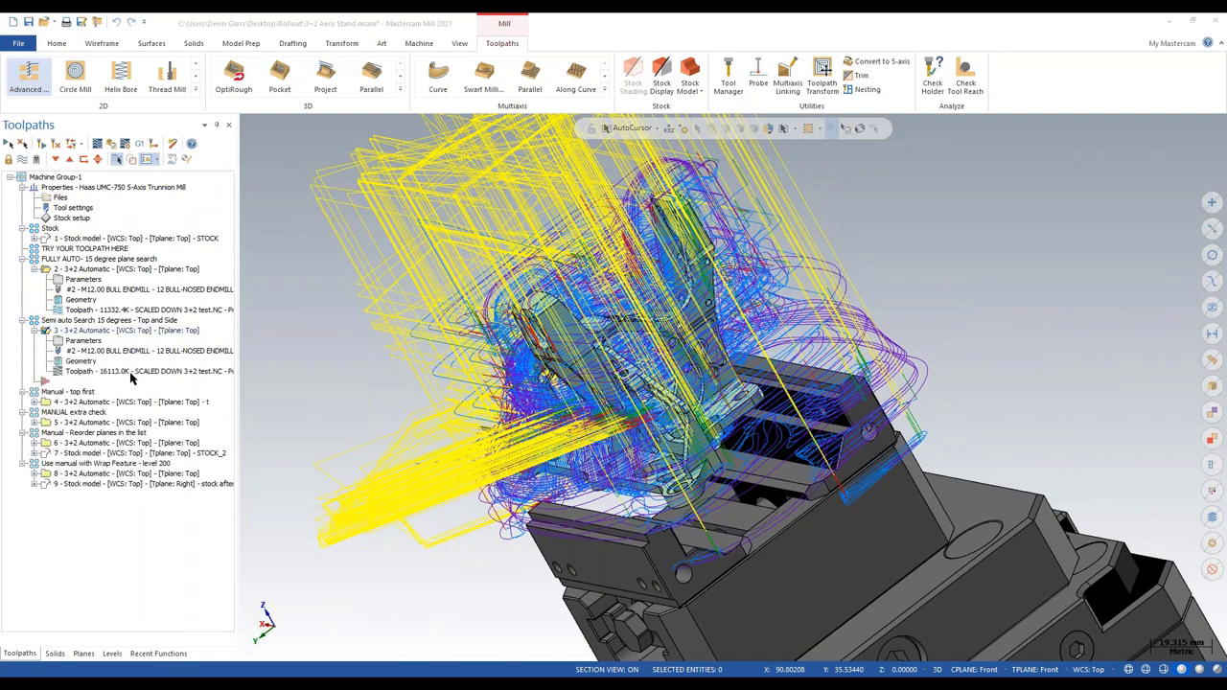
click(83, 341)
click(53, 265)
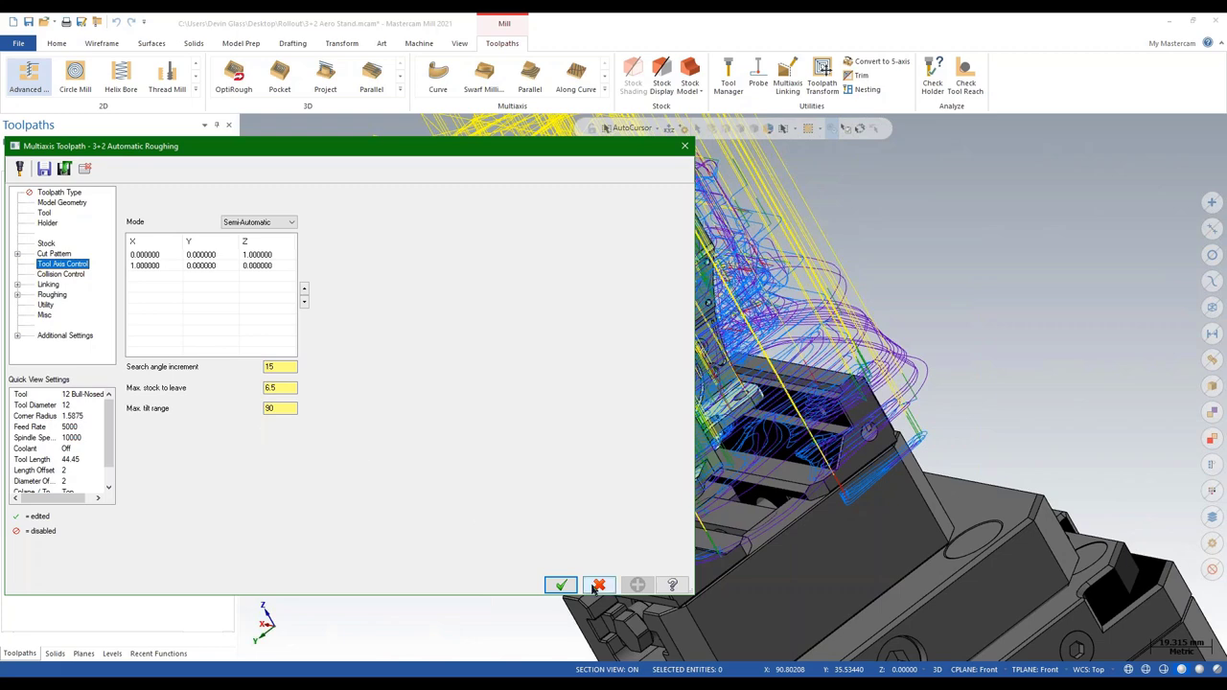
click(561, 585)
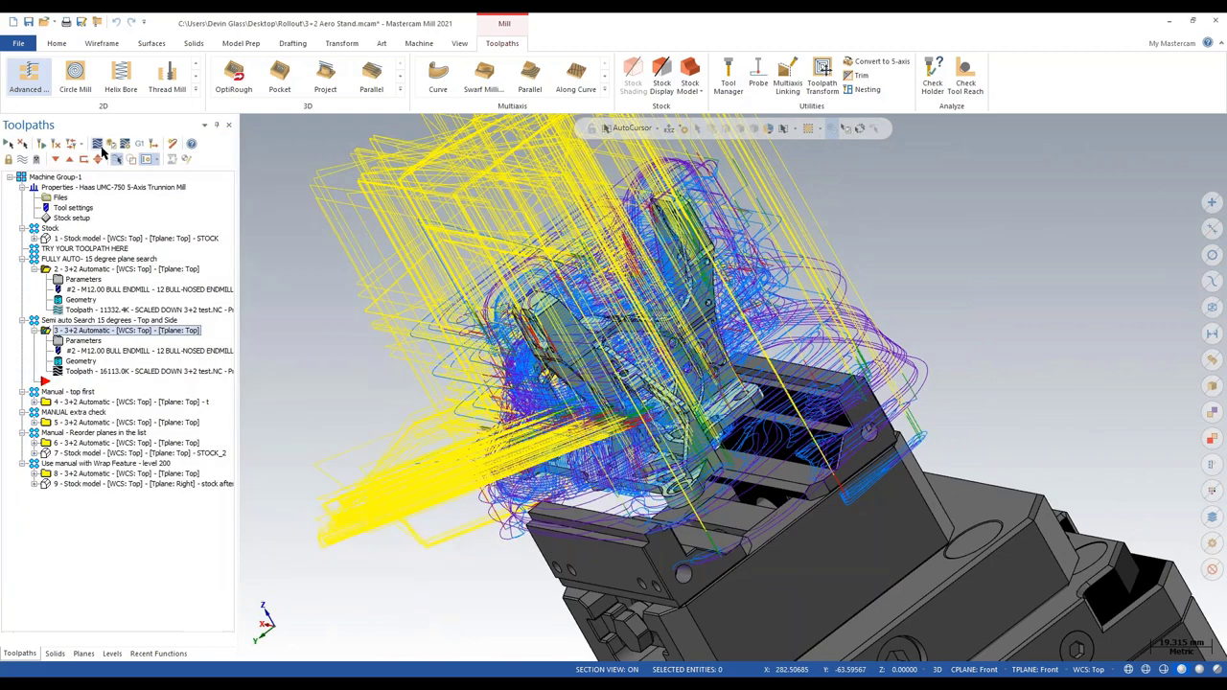
- Backplot the semi-automatic 3+2 operation, following the tool's motion around the stand from several angles, and close the backplot
click(97, 143)
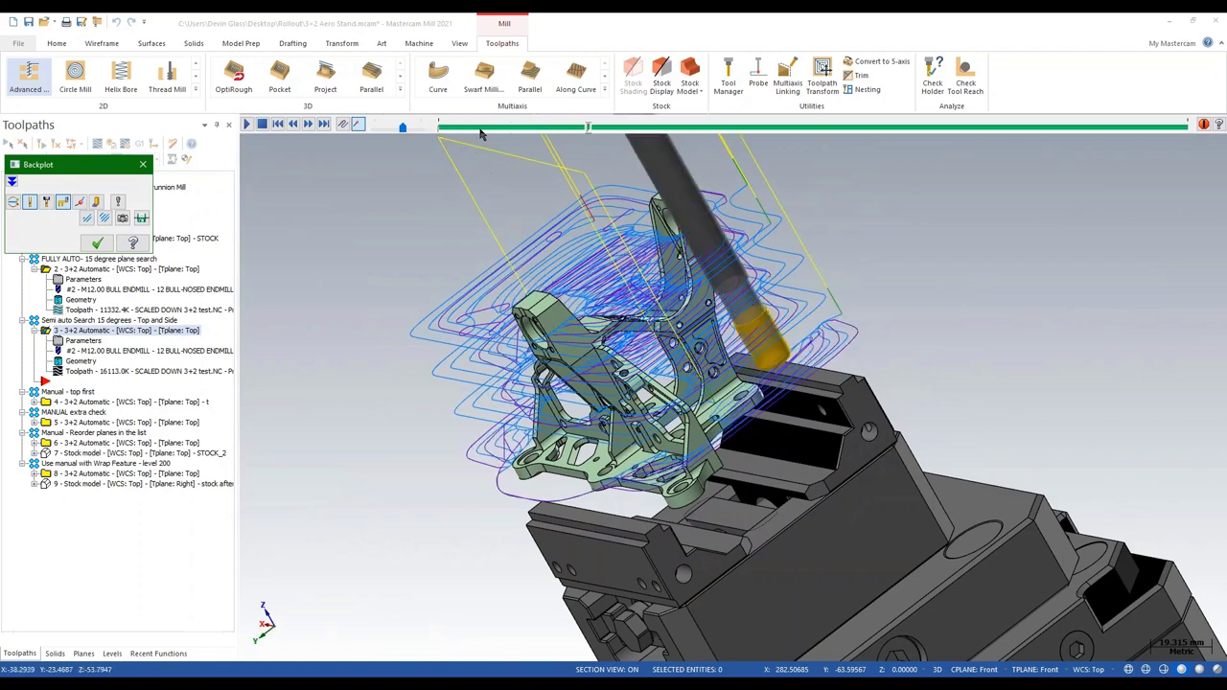
click(694, 130)
drag(694, 131, 932, 146)
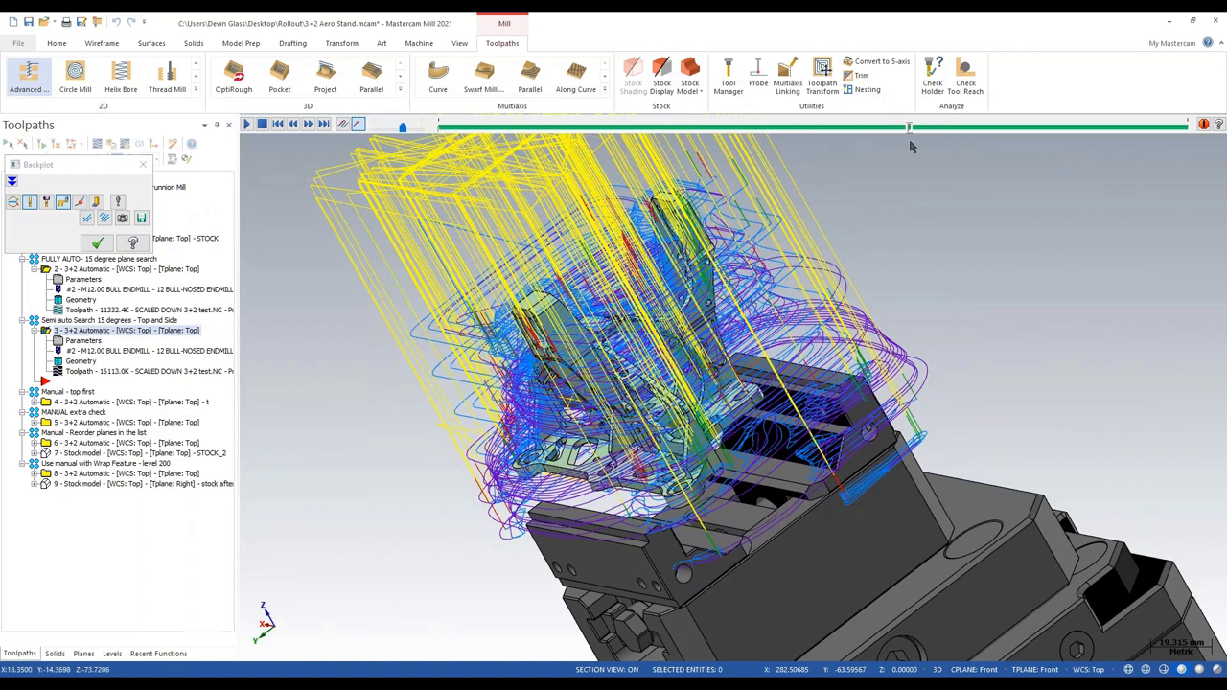
click(89, 217)
middle_drag(537, 403, 843, 383)
drag(911, 129, 1098, 159)
mouse_move(896, 337)
middle_down()
mouse_move(799, 282)
mouse_move(662, 268)
mouse_move(661, 297)
middle_up()
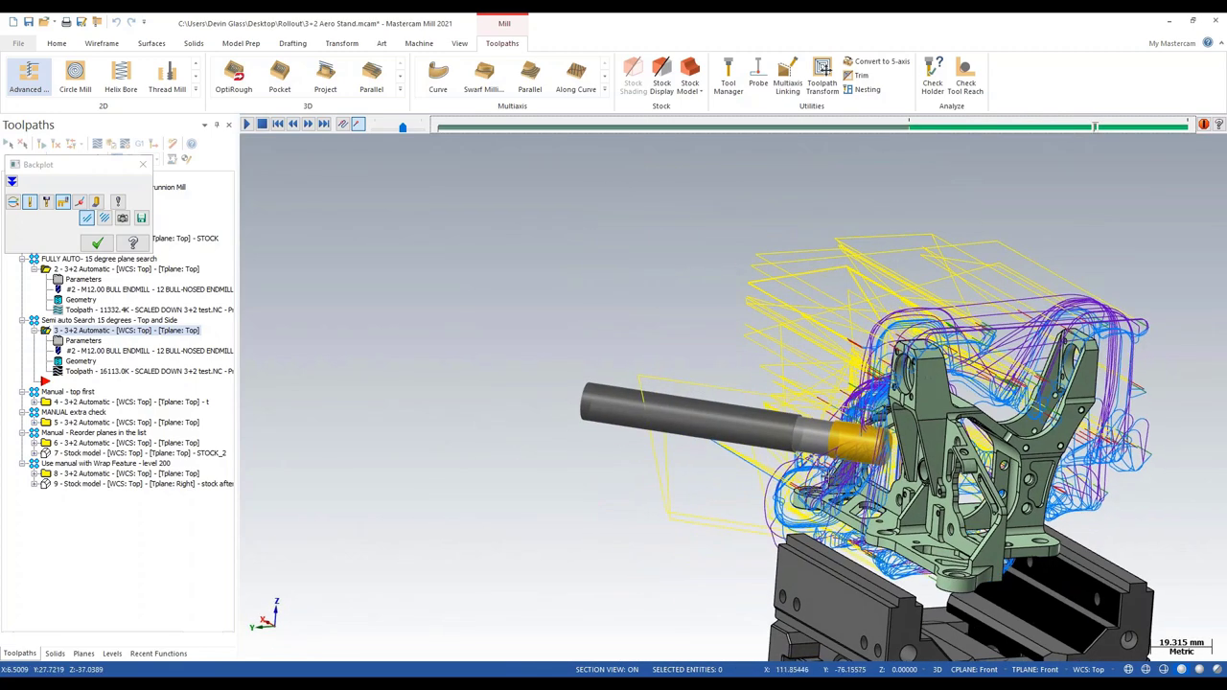
middle_drag(863, 384, 824, 422)
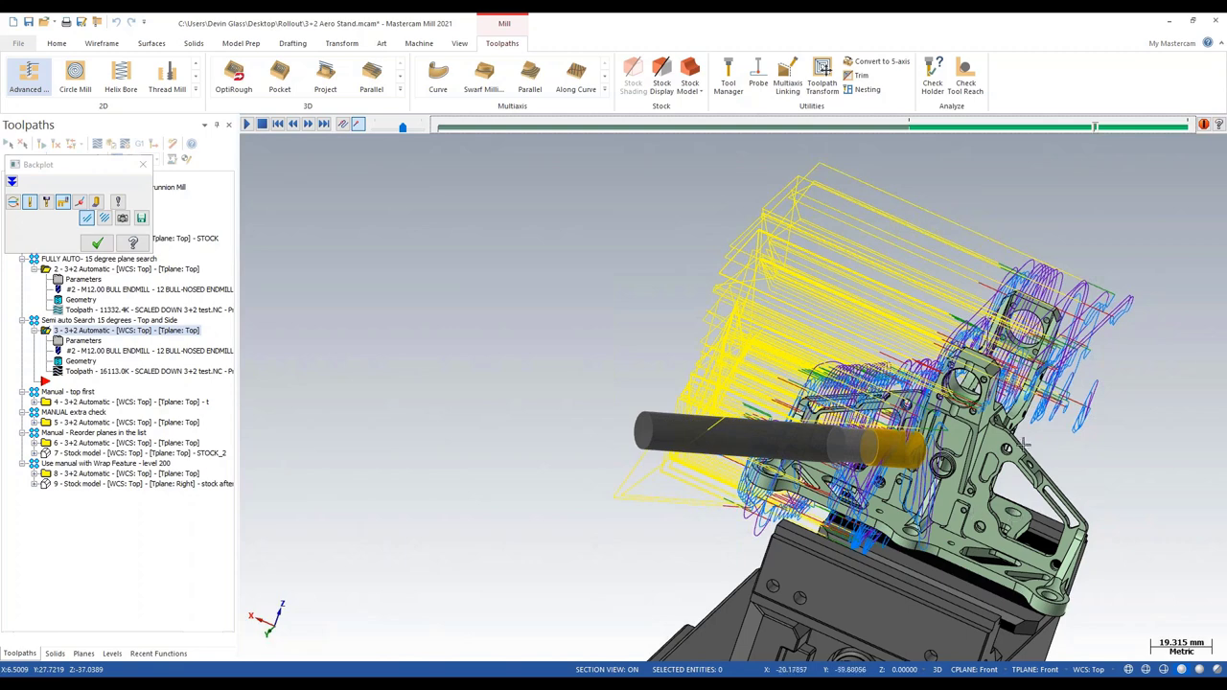
drag(1100, 132, 1132, 134)
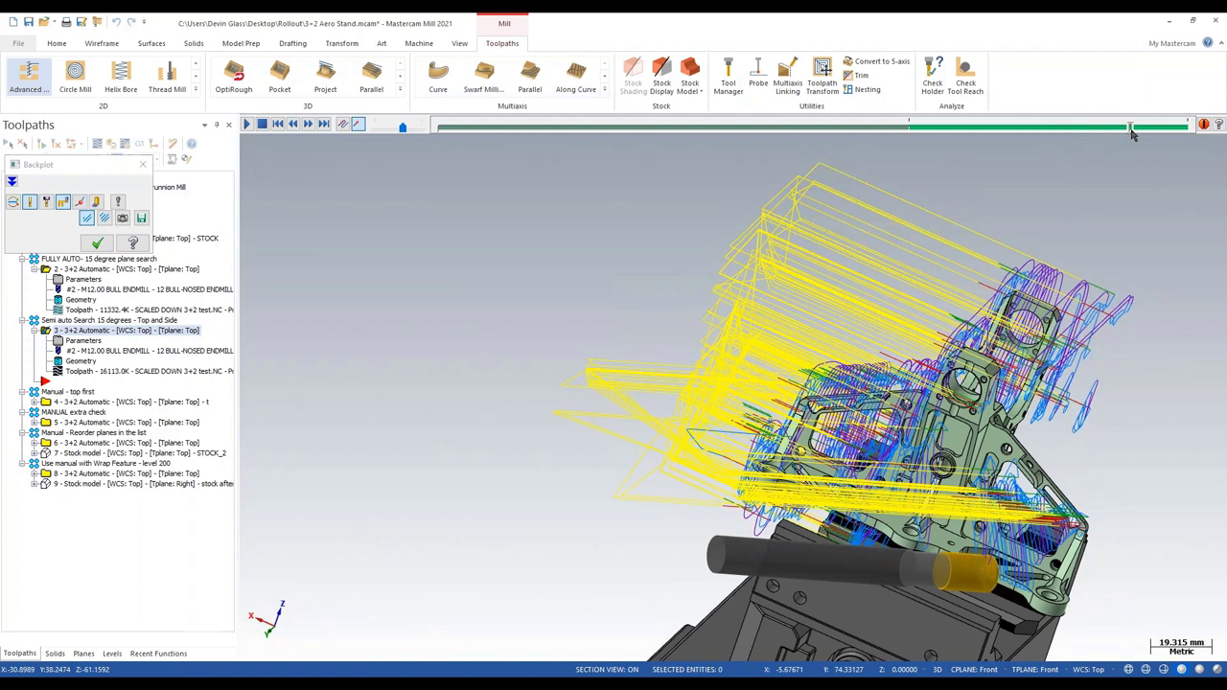
drag(1131, 134, 1148, 129)
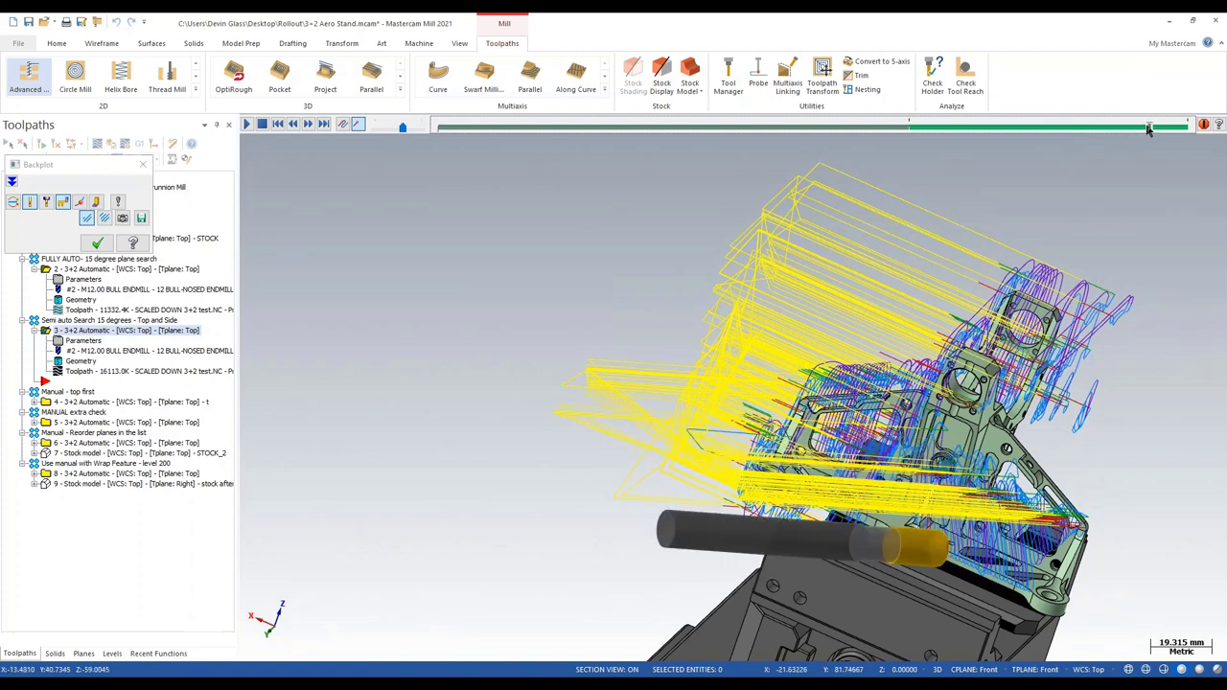
click(142, 165)
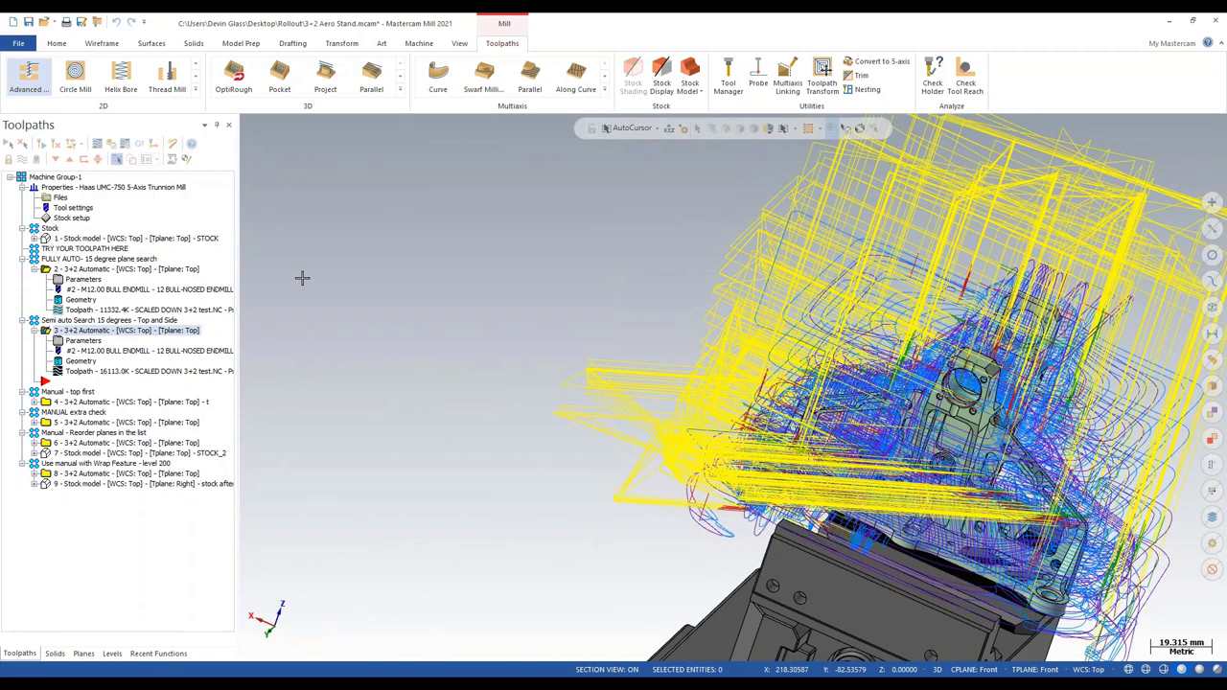
- Show the manual top-first 3+2 operation's toolpath, examine its Tool Axis Control vector list, and leave its parameters unchanged
click(114, 403)
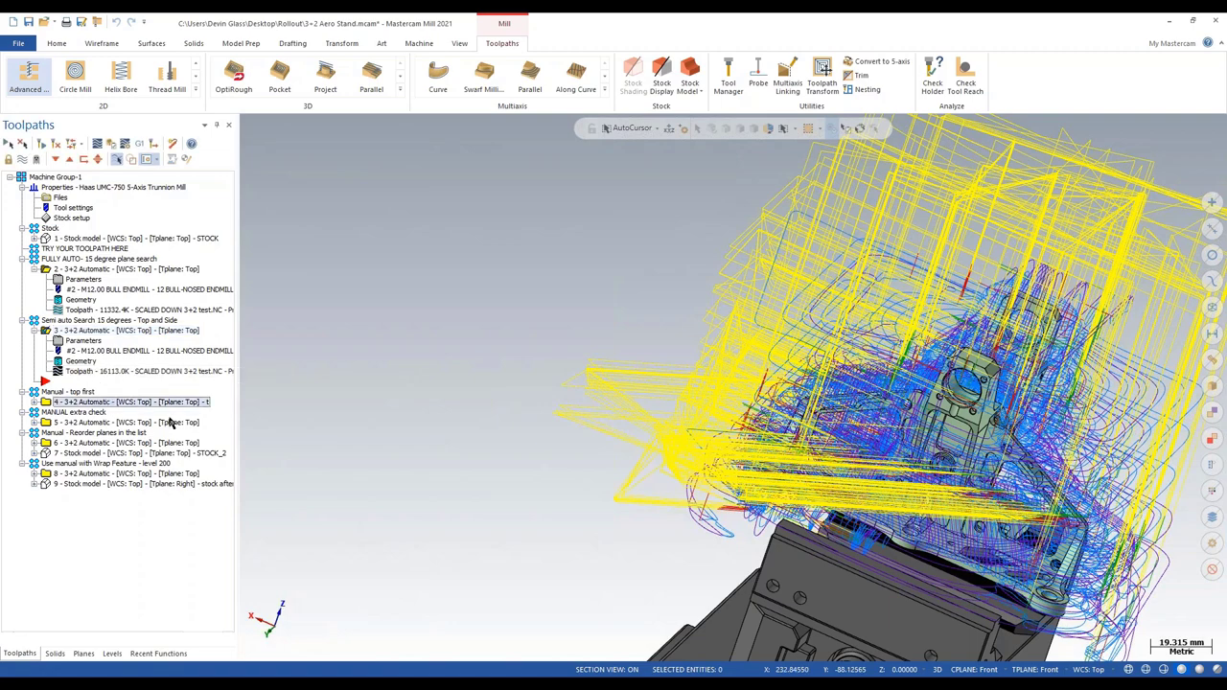
middle_drag(379, 386, 523, 376)
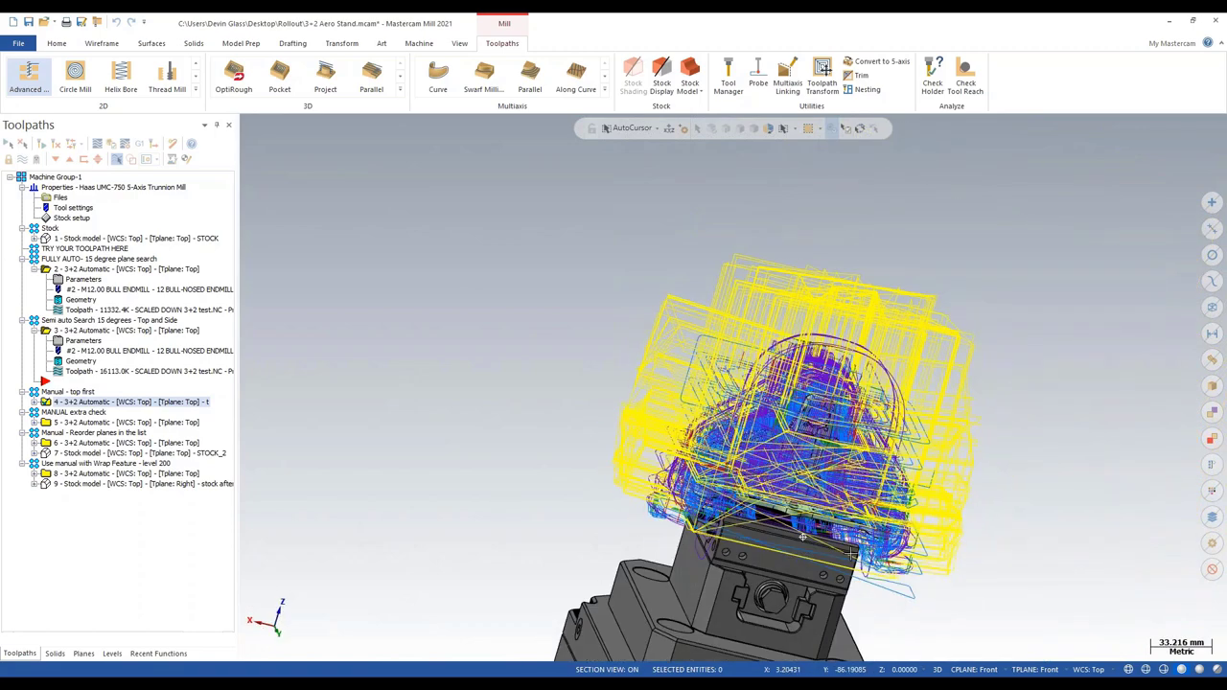
click(60, 403)
click(36, 403)
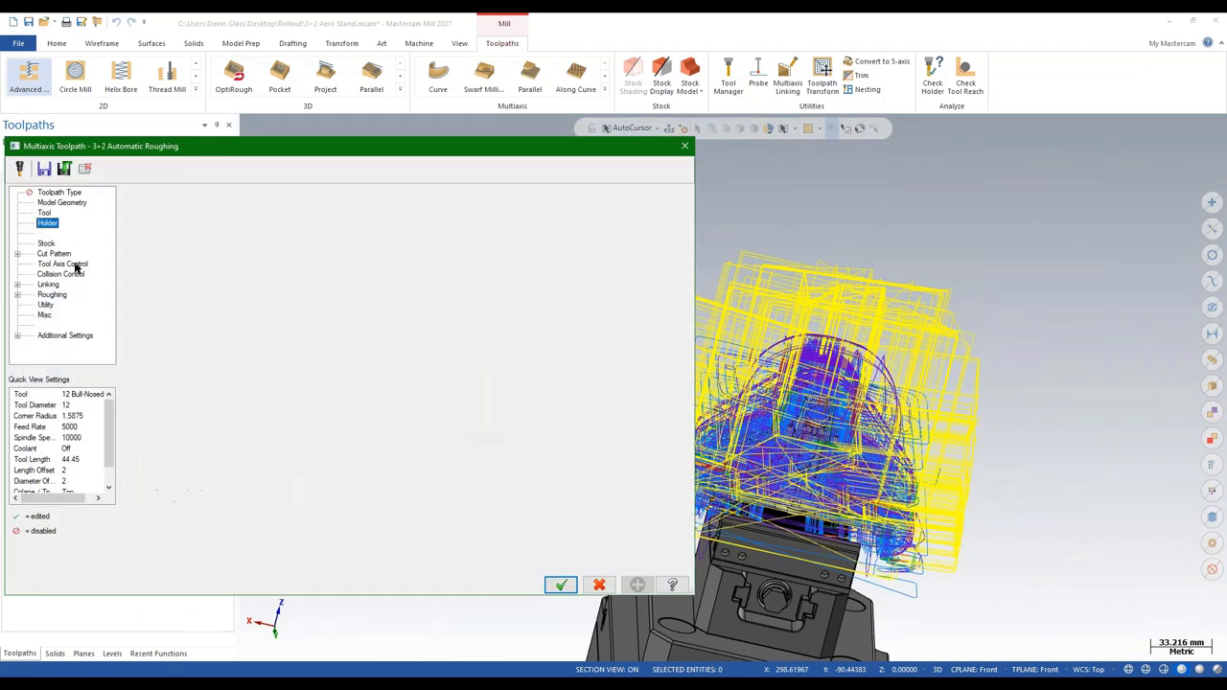
click(67, 263)
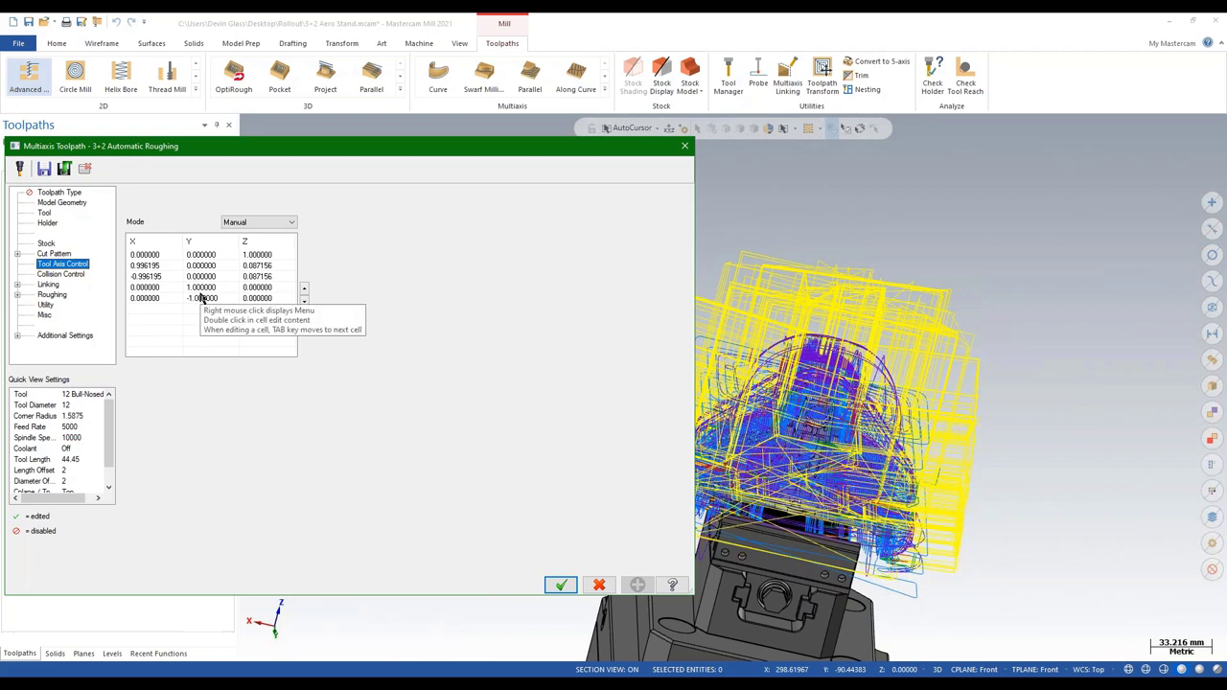
click(599, 586)
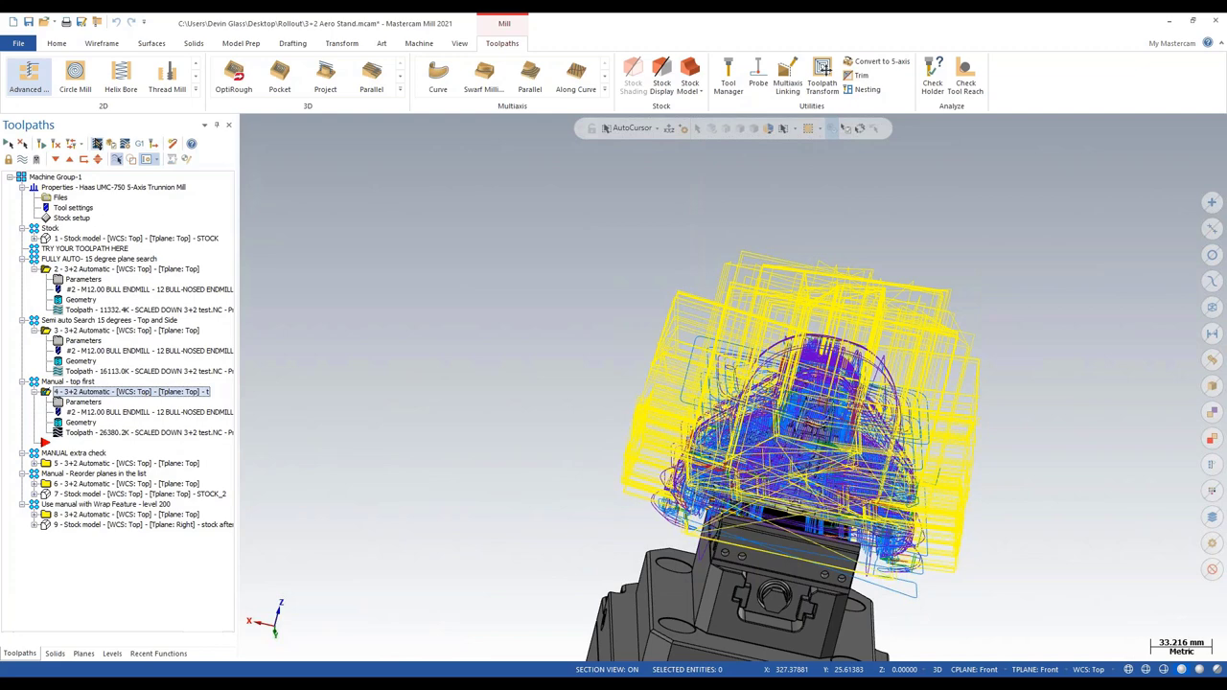
- Backplot the manual top-first 3+2 operation through to its end and check the result around the vise up close
key(alt+t)
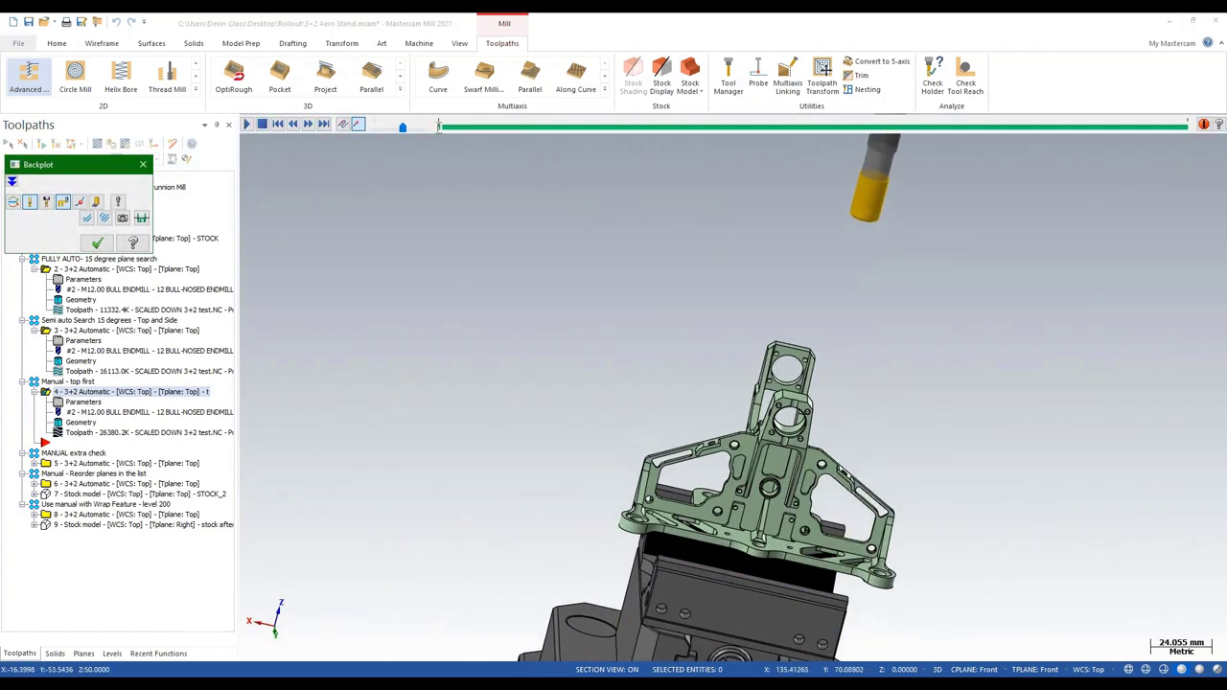
mouse_move(440, 133)
mouse_down()
mouse_move(719, 156)
mouse_move(778, 192)
mouse_move(815, 192)
mouse_move(924, 151)
mouse_move(1186, 113)
mouse_up()
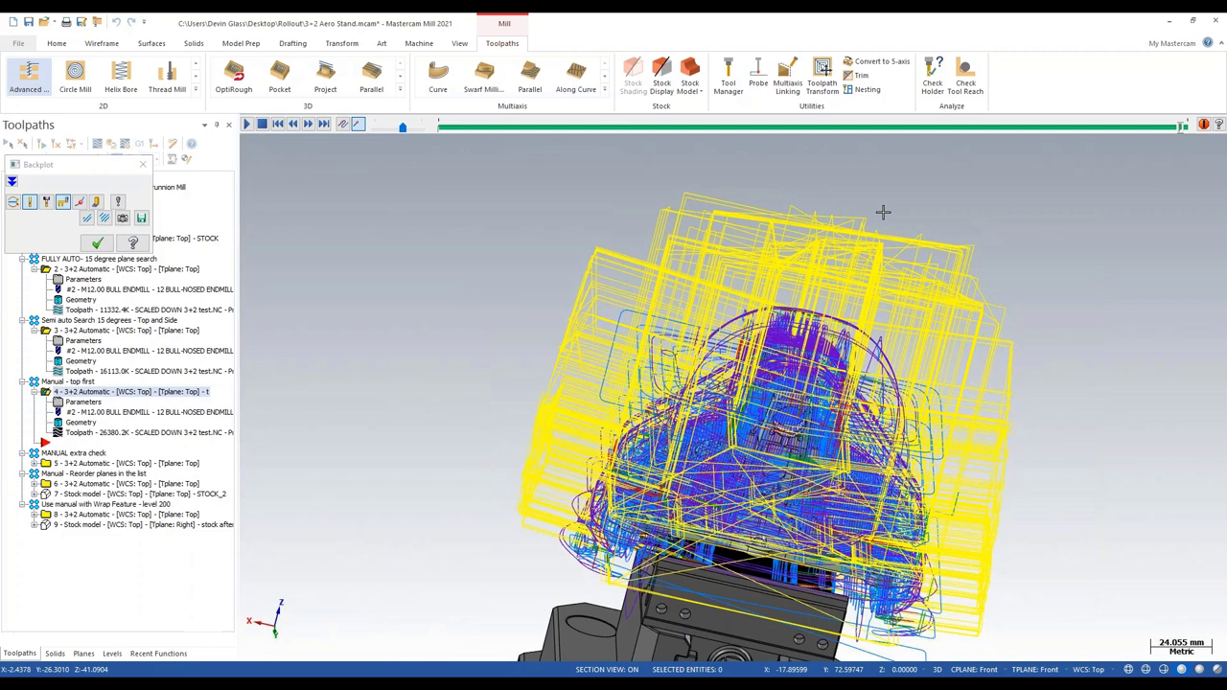
middle_drag(1065, 430, 664, 528)
scroll(664, 528, up, 3)
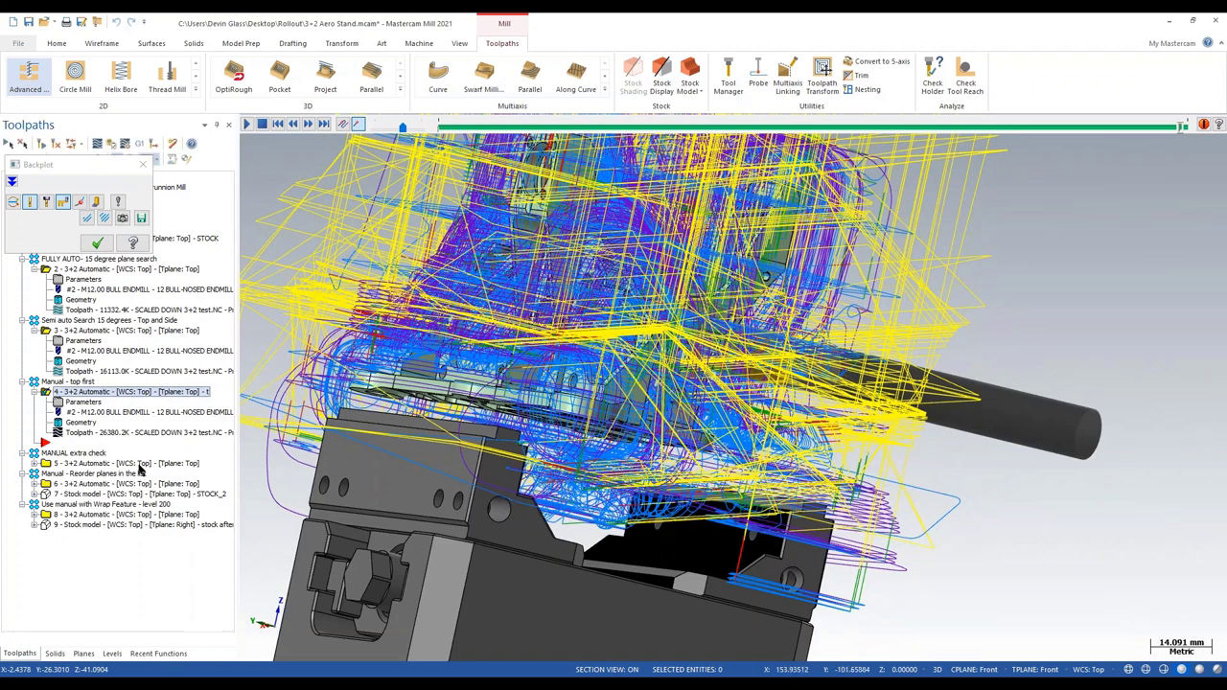
- Close the backplot, make level 80 (Extra check) visible, and examine its block around the vise
click(140, 463)
click(113, 654)
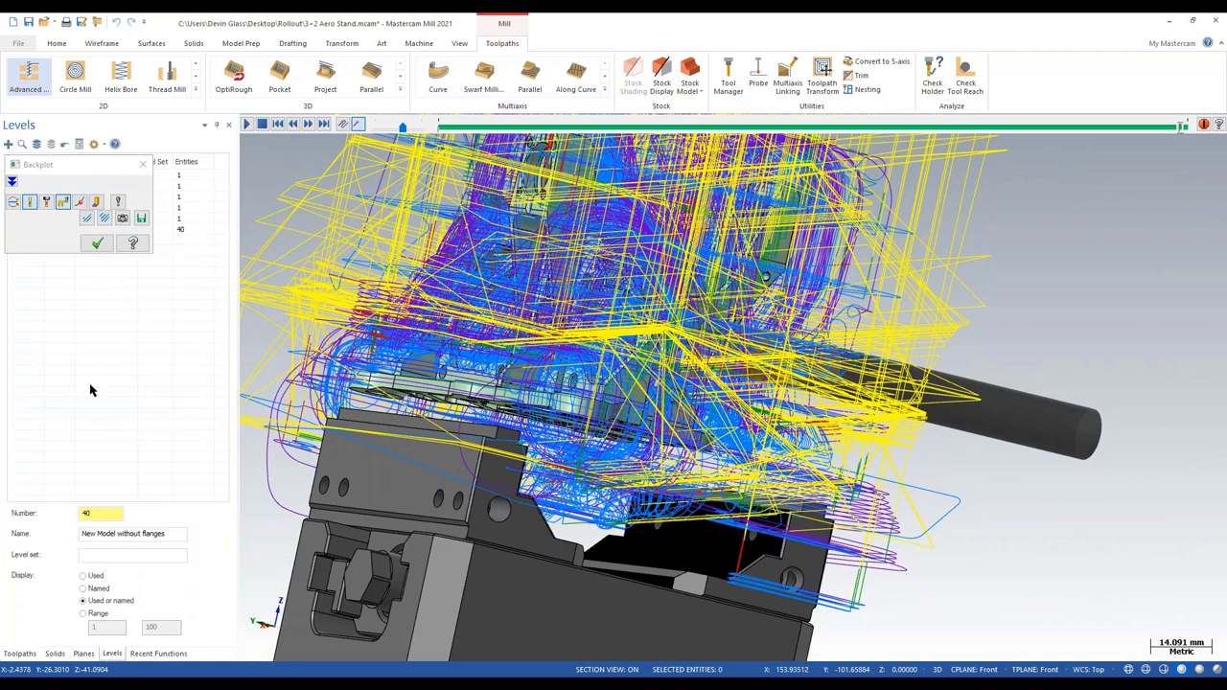
drag(91, 177, 127, 178)
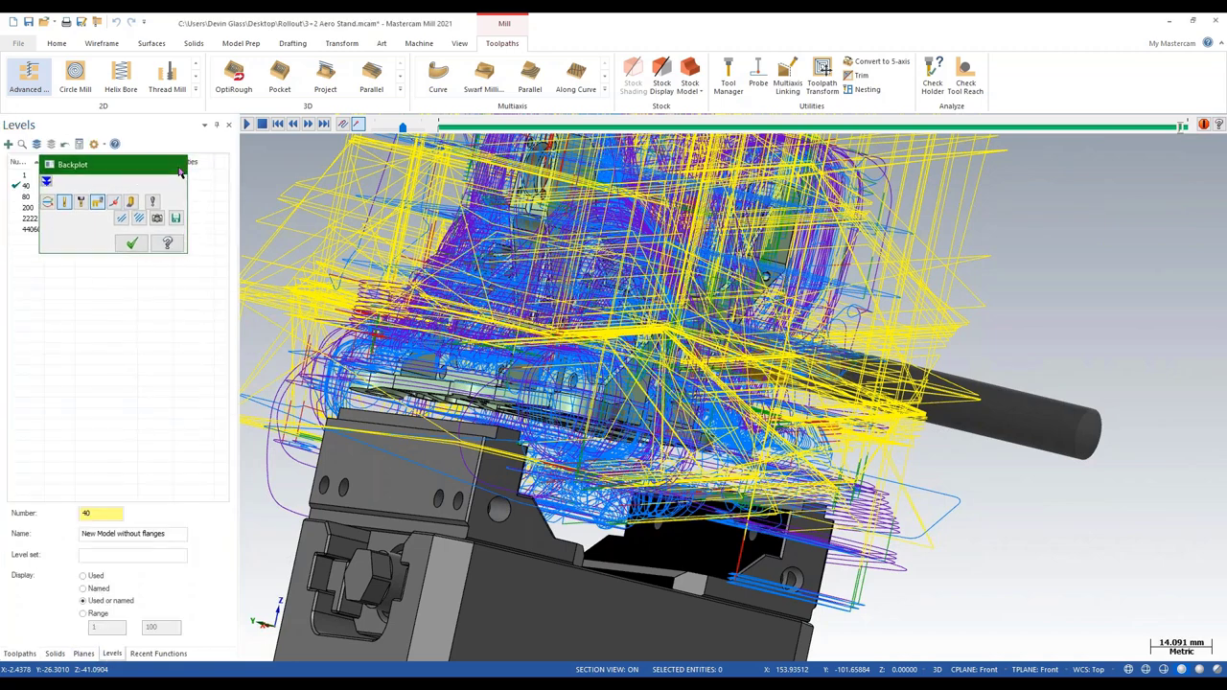
key(Escape)
click(49, 197)
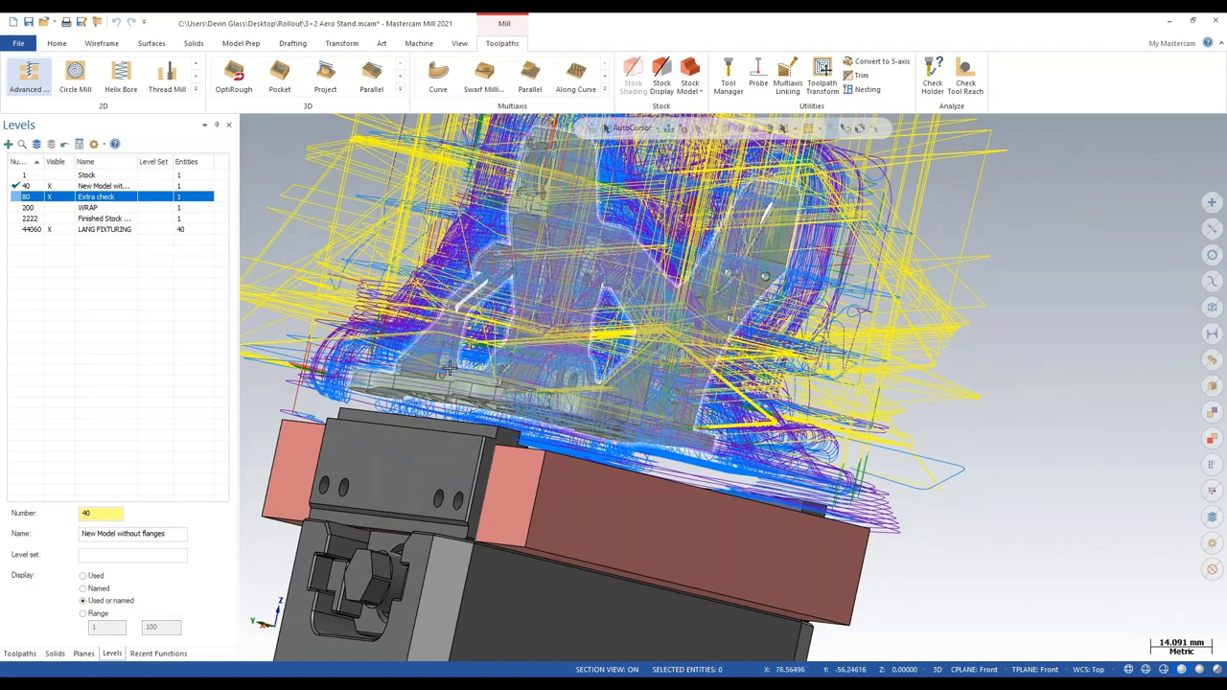
middle_drag(450, 369, 613, 481)
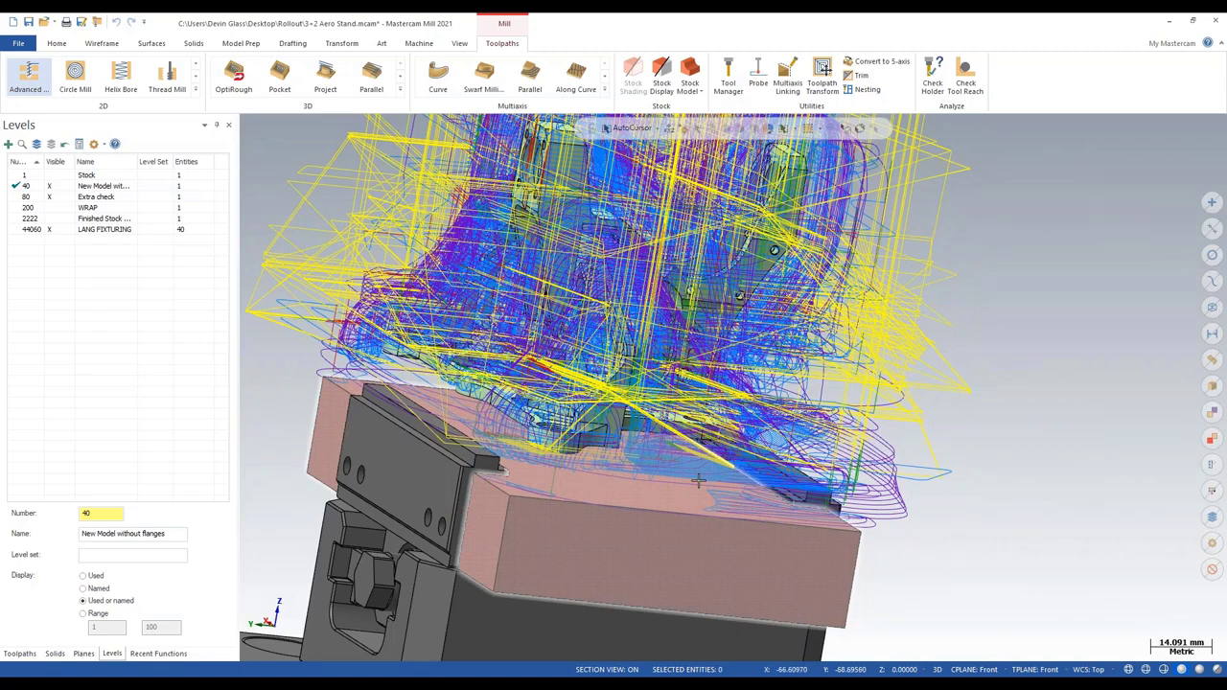
middle_drag(699, 481, 703, 559)
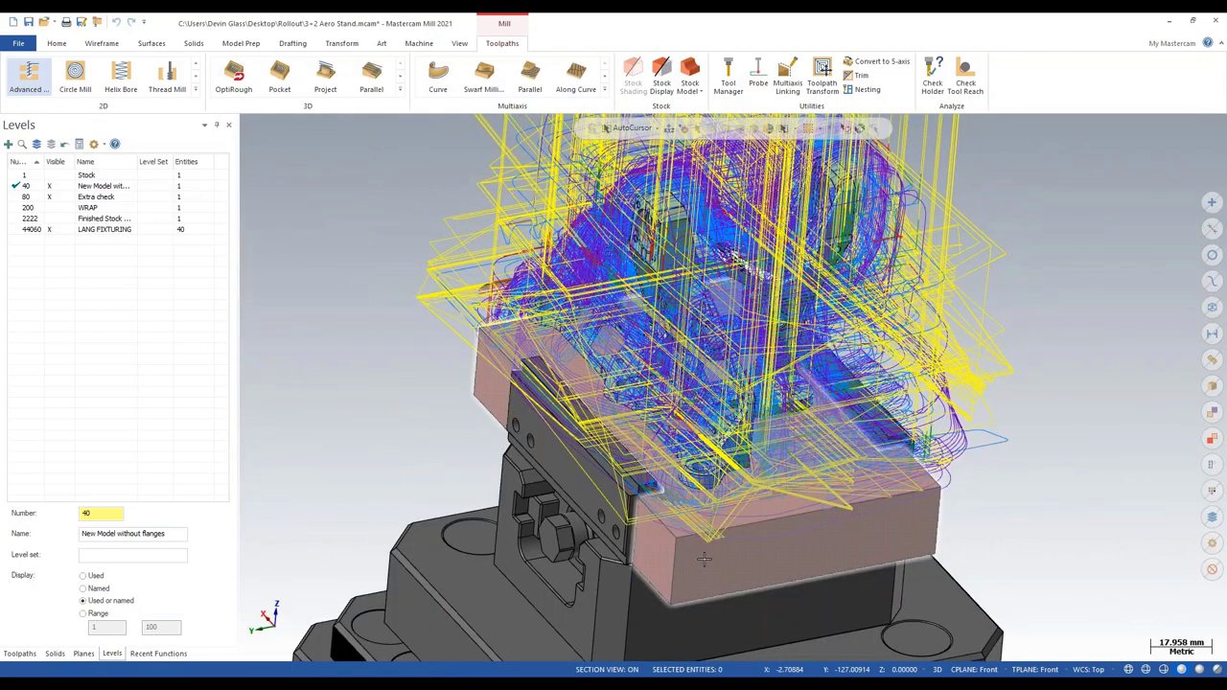
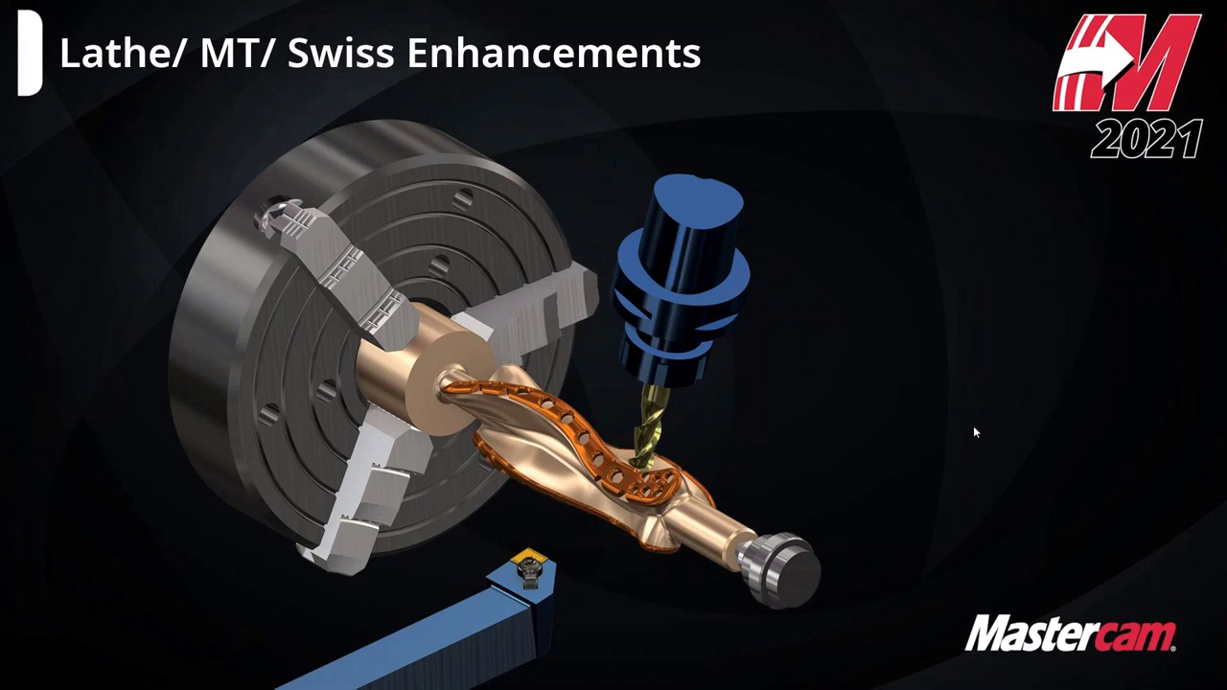
click(539, 406)
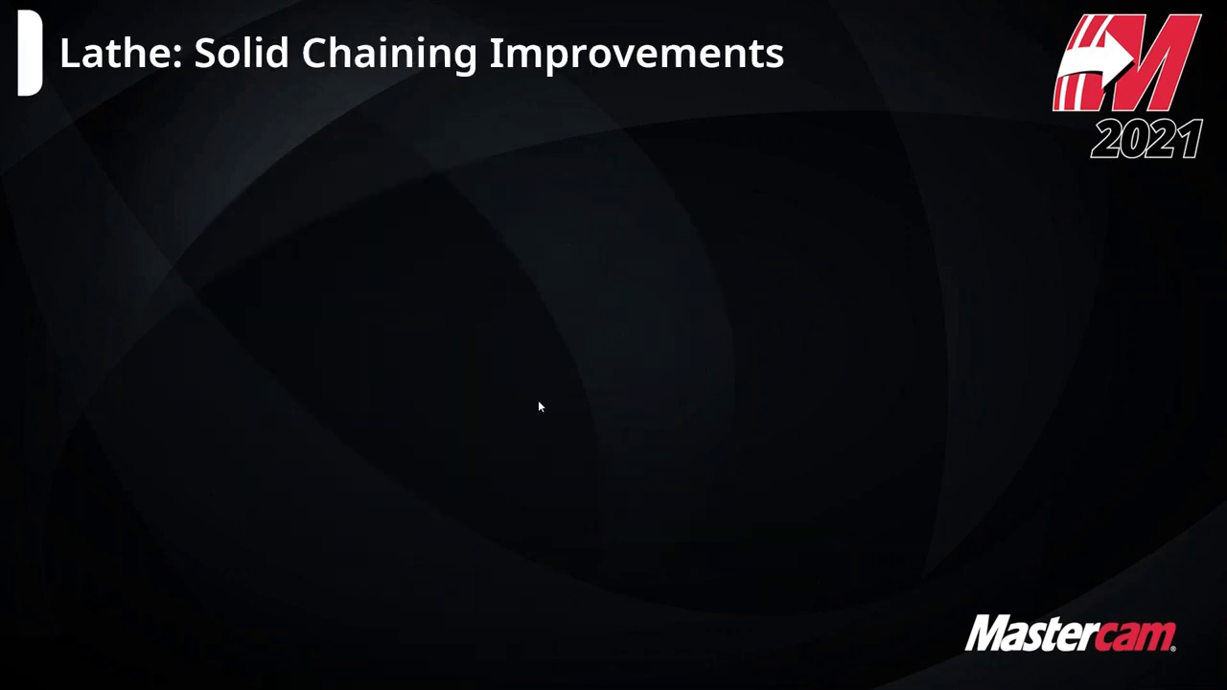
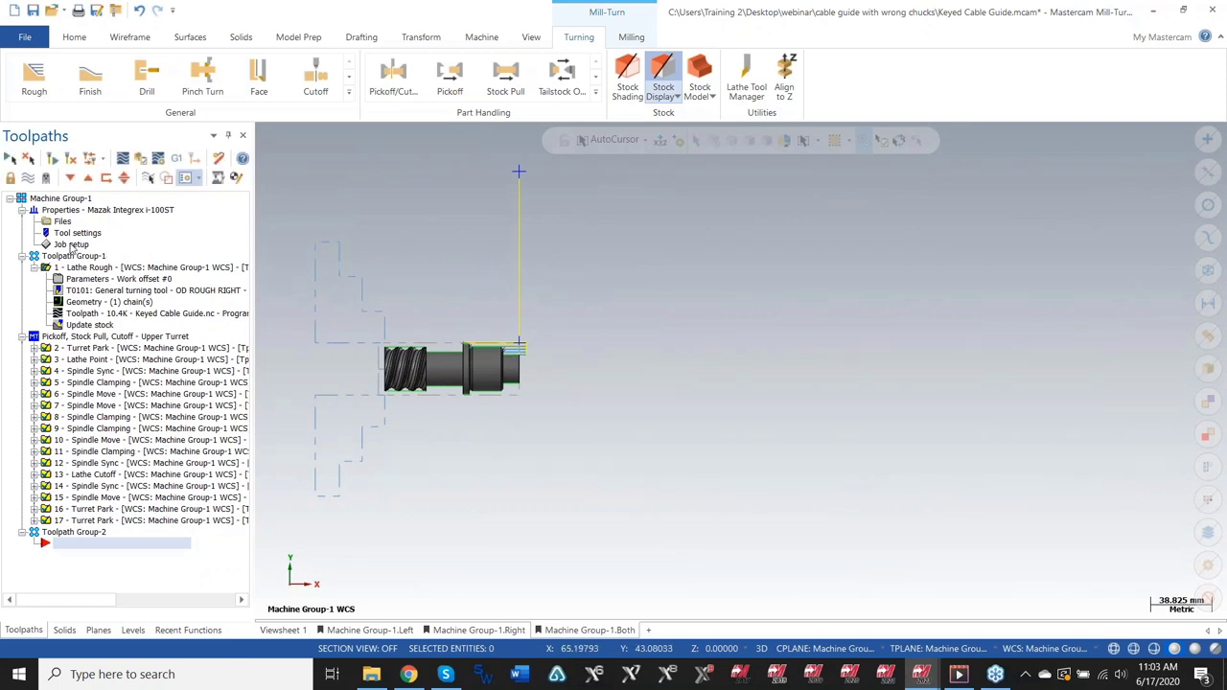
- Look over both spindles of the Keyed Cable Guide setup and switch to its Mastercam Simulator window
scroll(412, 326, down, 5)
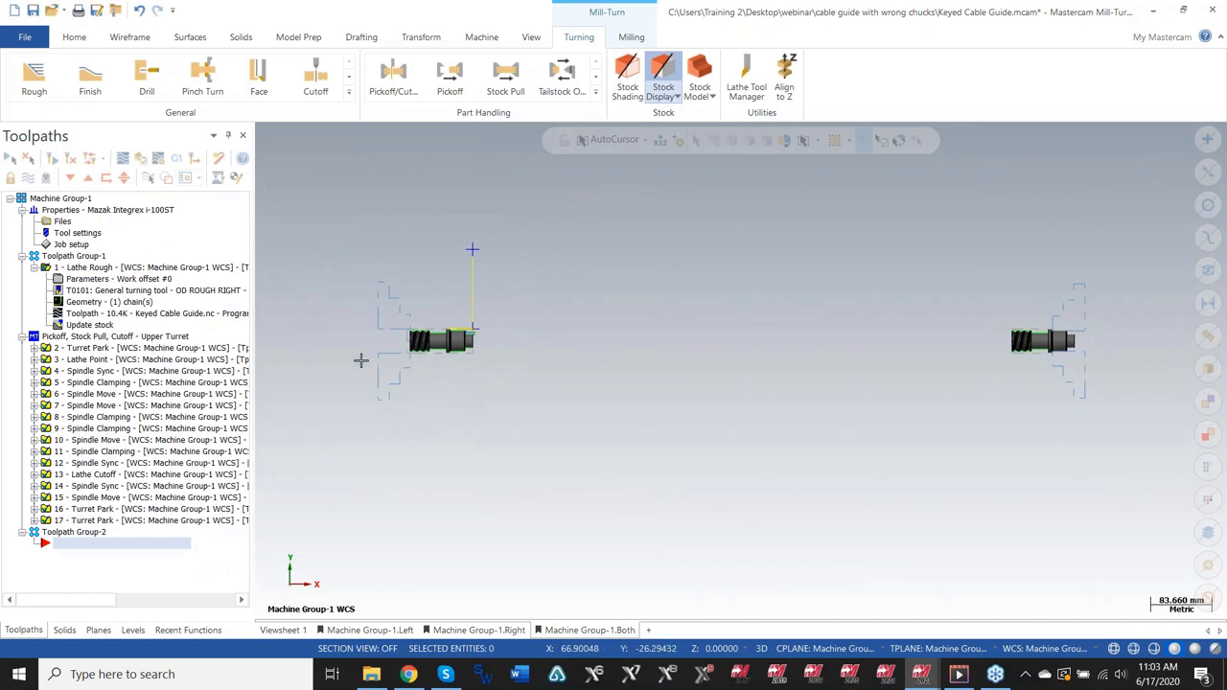
scroll(397, 338, up, 2)
scroll(505, 361, up, 1)
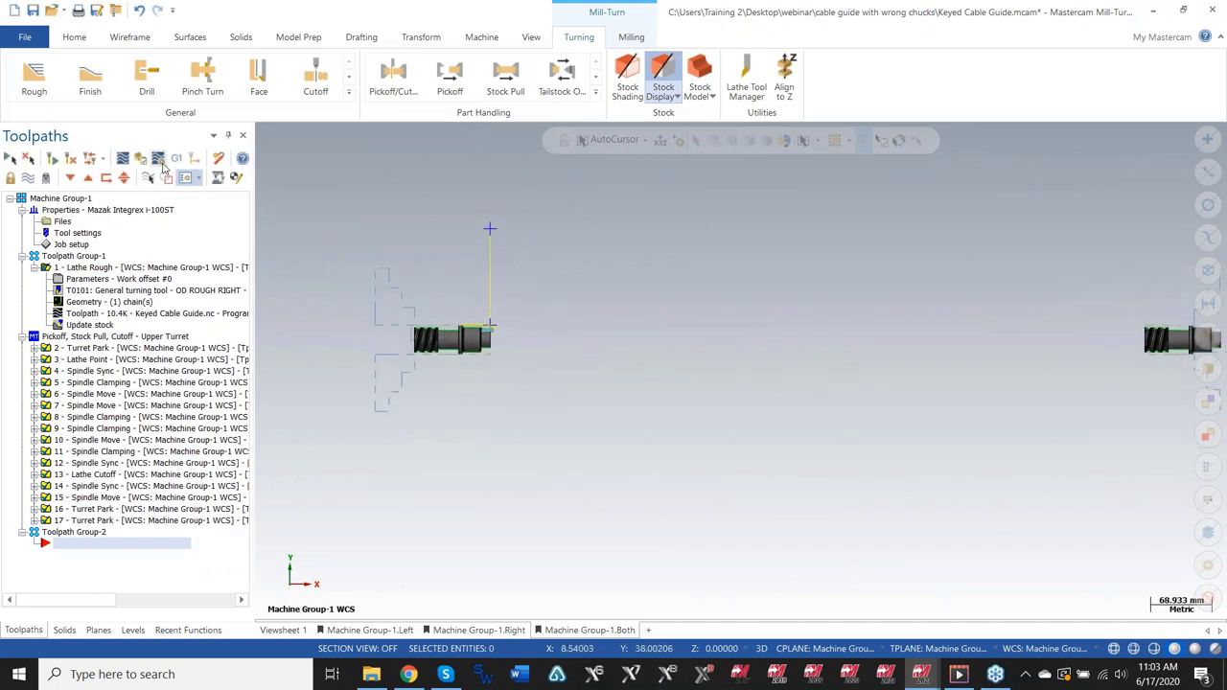
click(921, 674)
click(1065, 598)
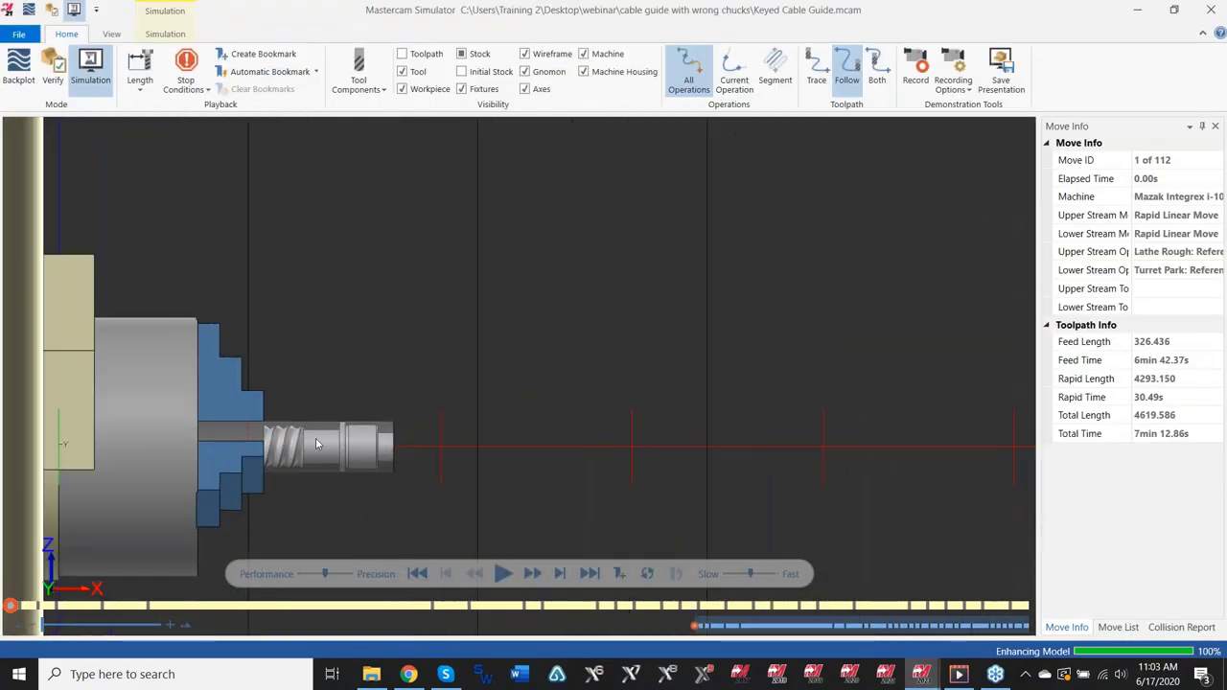
- Examine the chuck and stepped jaws on both spindles of the Mazak Integrex i-100ST and play the machine simulation
middle_drag(246, 407, 819, 465)
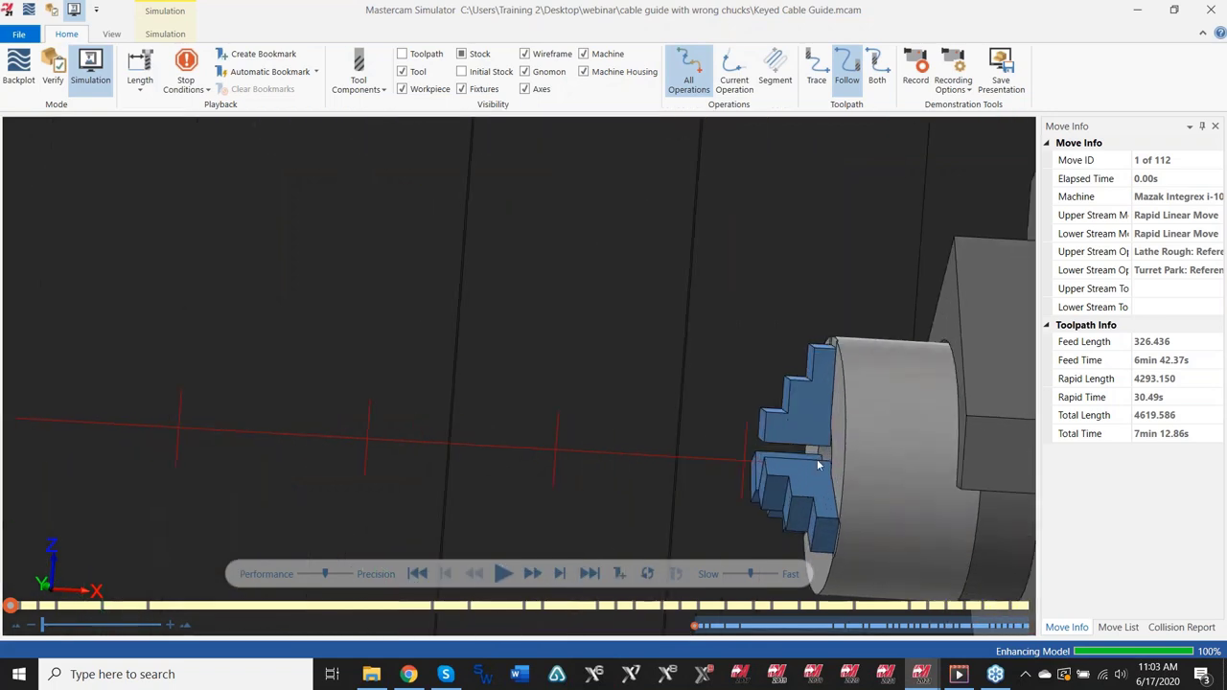
scroll(757, 457, down, 2)
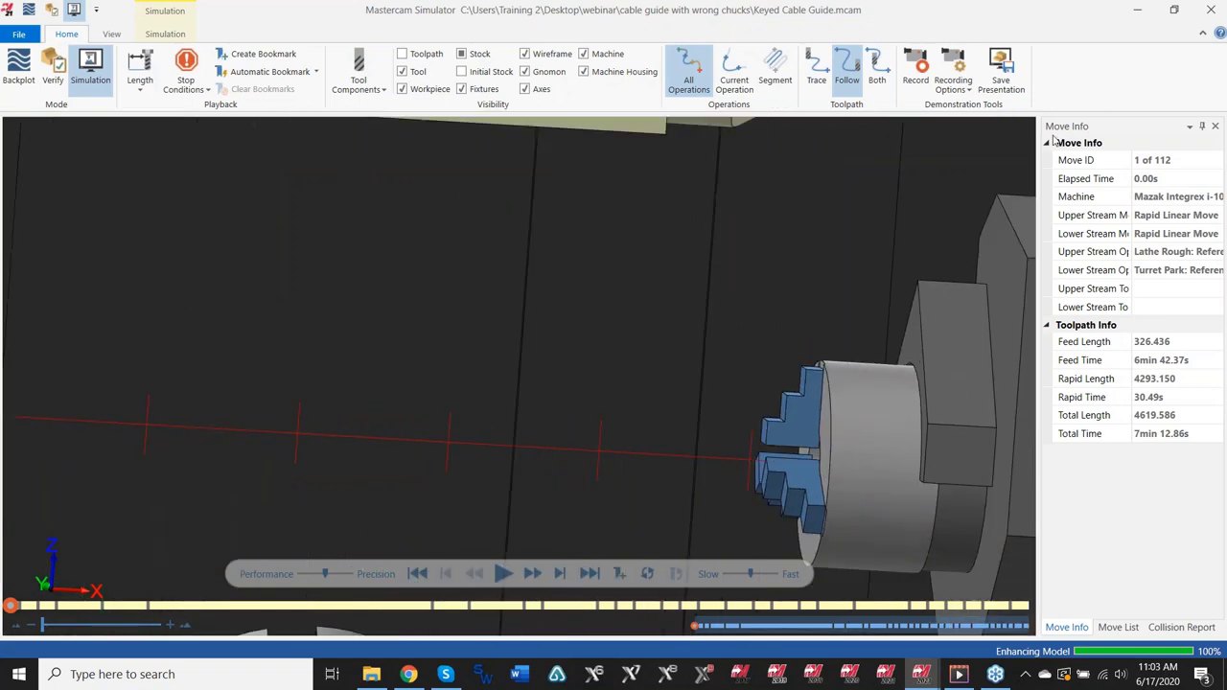
scroll(870, 460, down, 3)
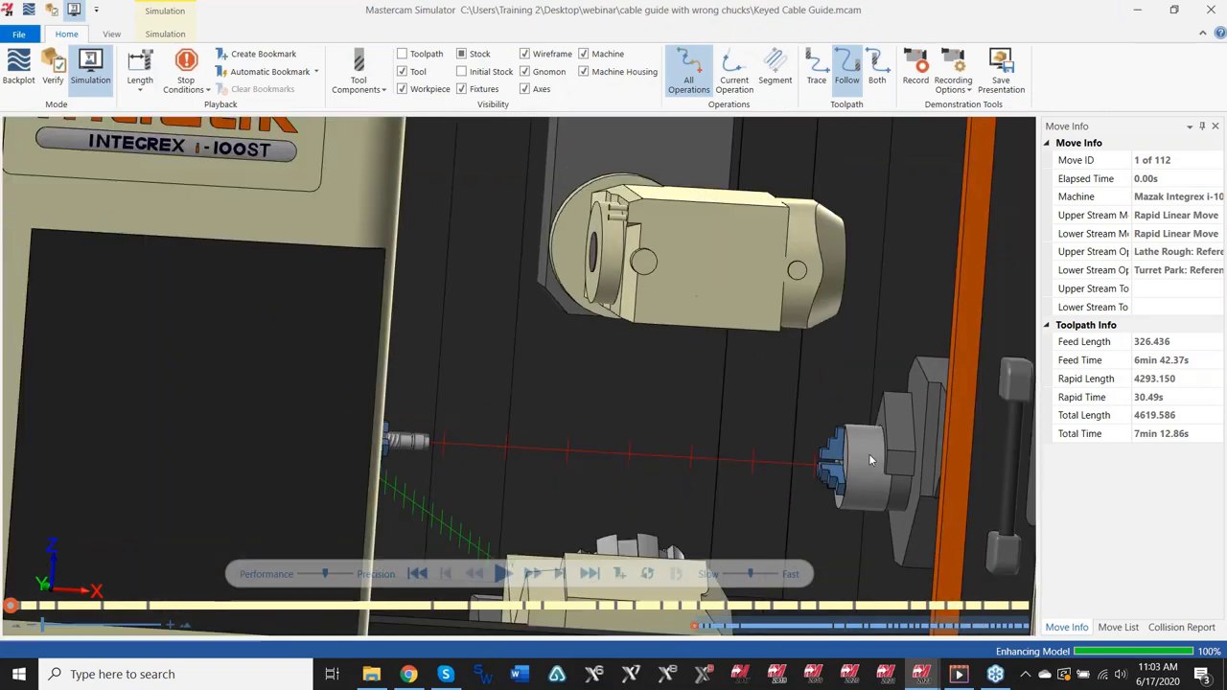
scroll(867, 450, up, 3)
scroll(816, 493, down, 2)
scroll(822, 432, up, 3)
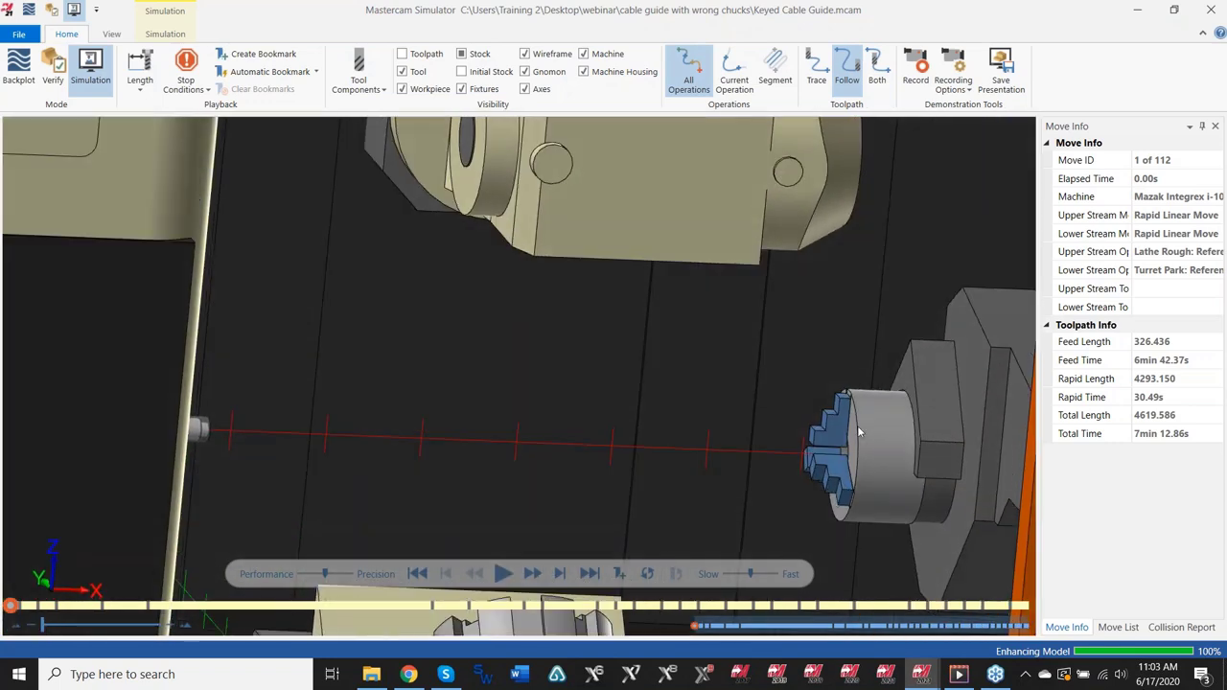
click(502, 573)
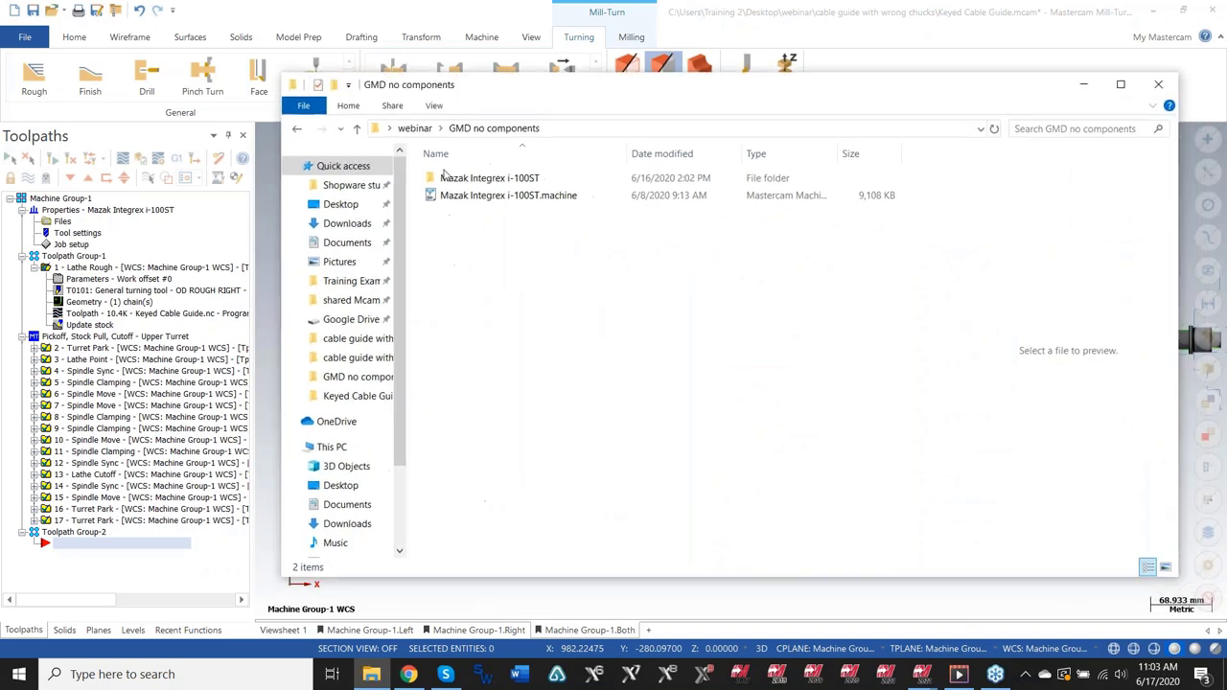
- Open Mazak Integrex i-100ST.machine from the GMD no components folder in Code Expert and open its metric component library, Mazak Integrex 100-ST_MM.mcam-gmd
click(458, 199)
double_click(458, 199)
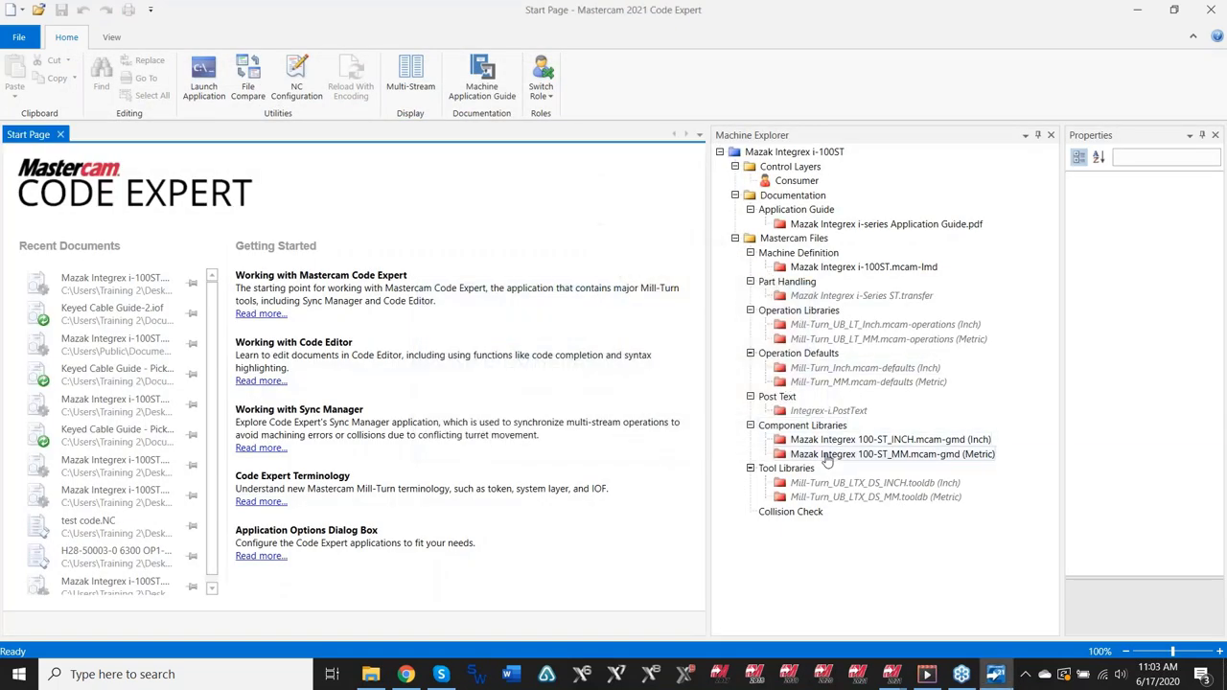
click(827, 457)
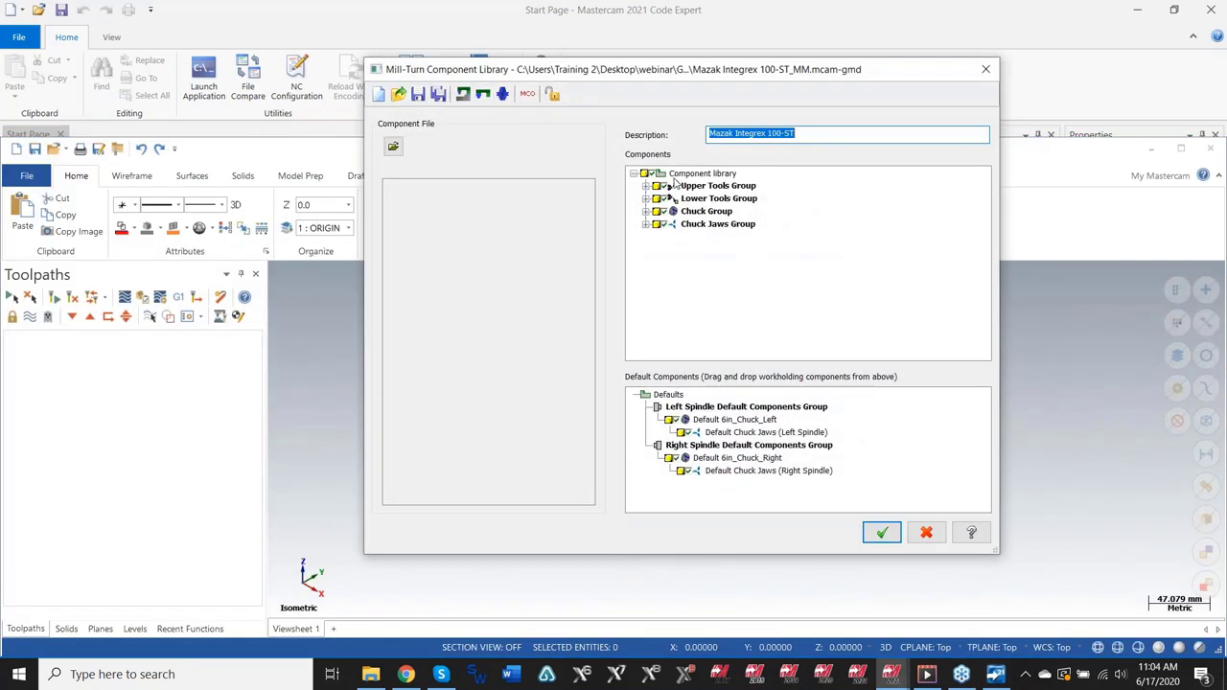
- Add the Collet Chuck Group and Collet Group to the component library
right_click(668, 175)
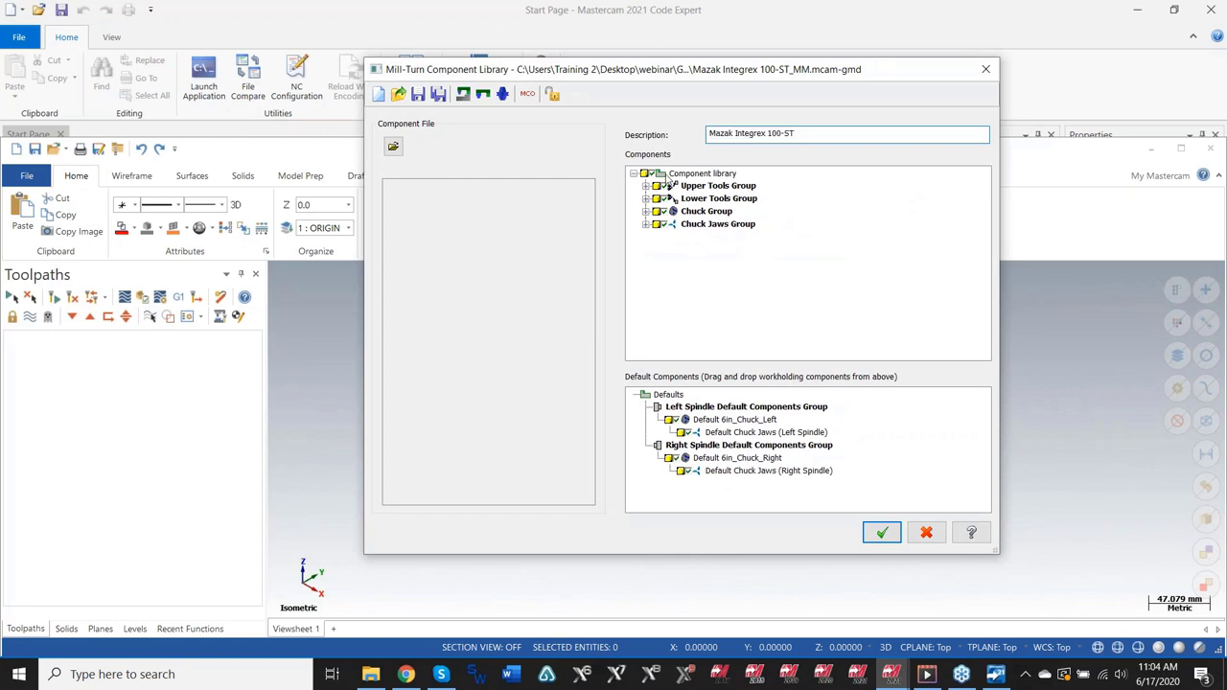
click(673, 151)
right_click(671, 184)
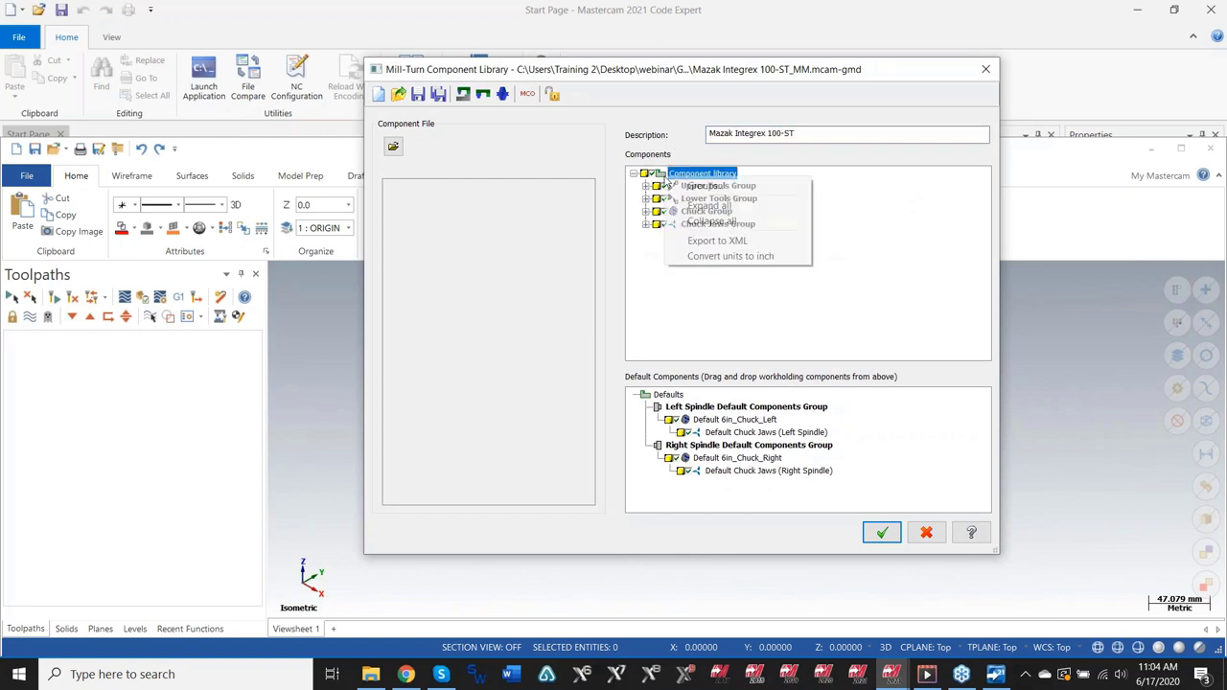
click(703, 186)
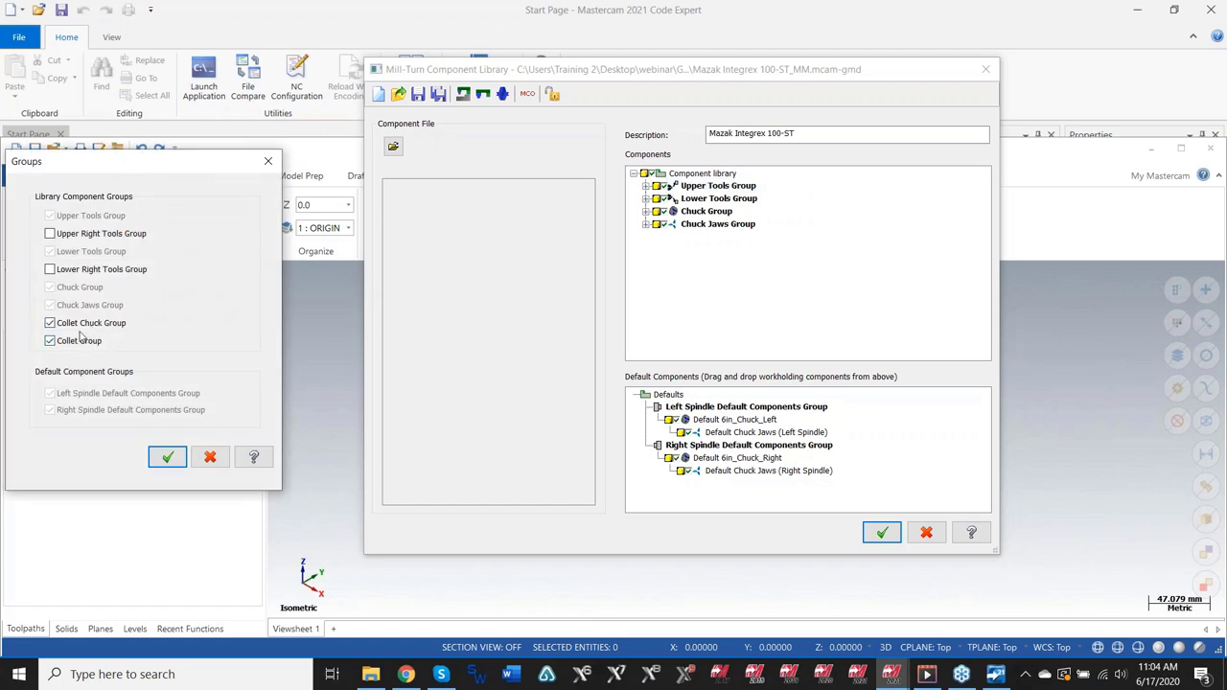
click(165, 458)
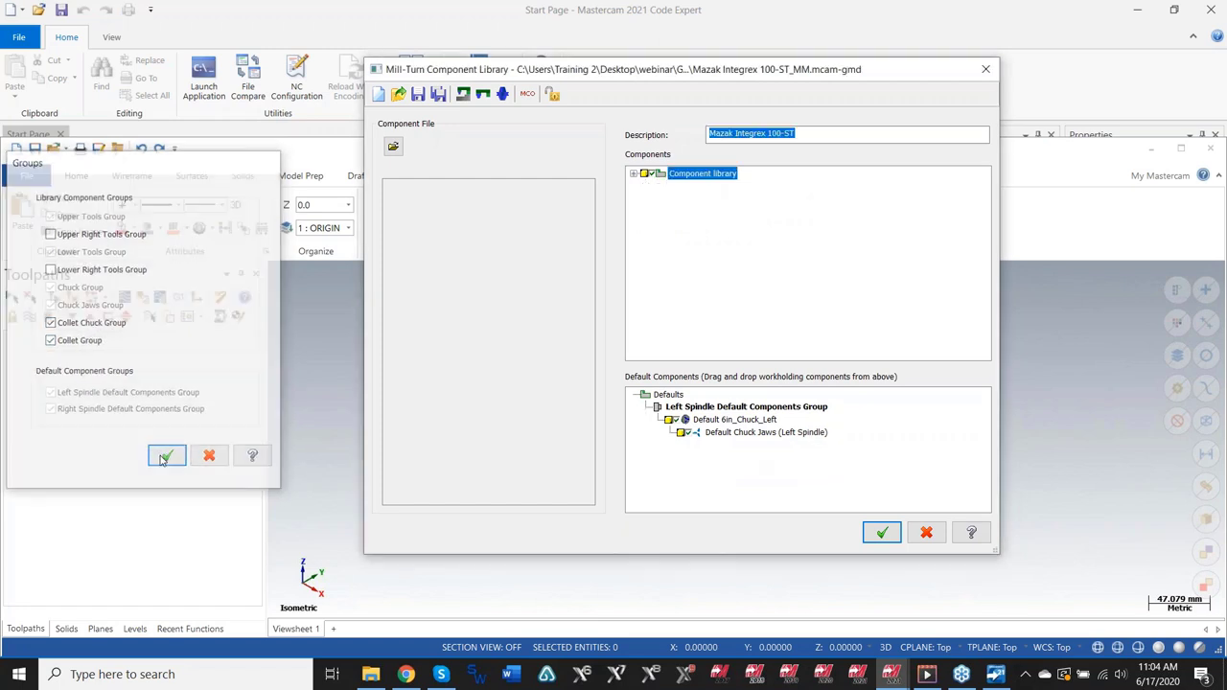
- Add a chuck to the Chuck Group and set its geometry to Solid entity
click(647, 212)
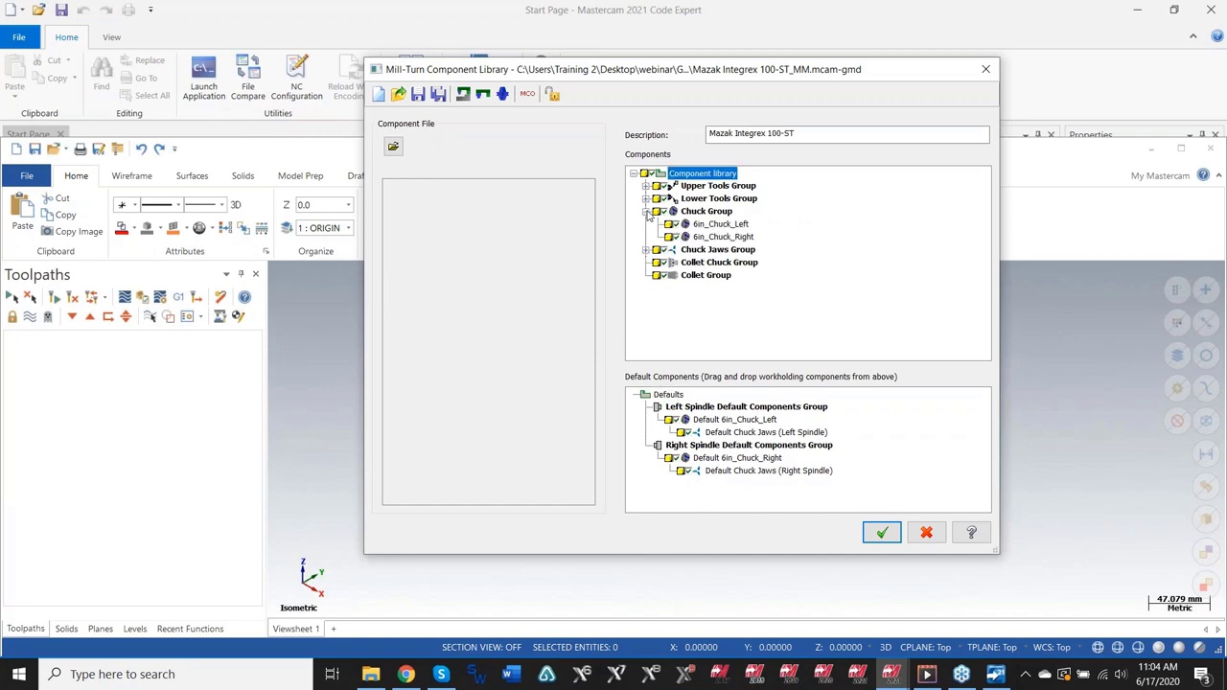
right_click(688, 213)
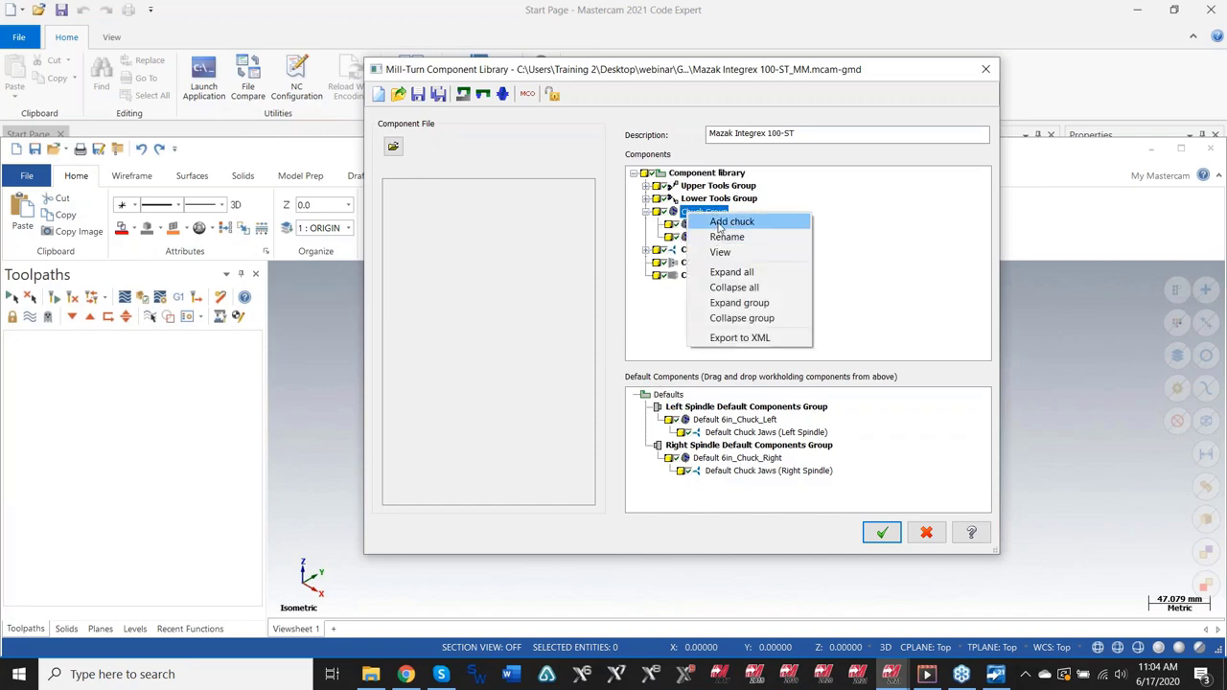
click(732, 222)
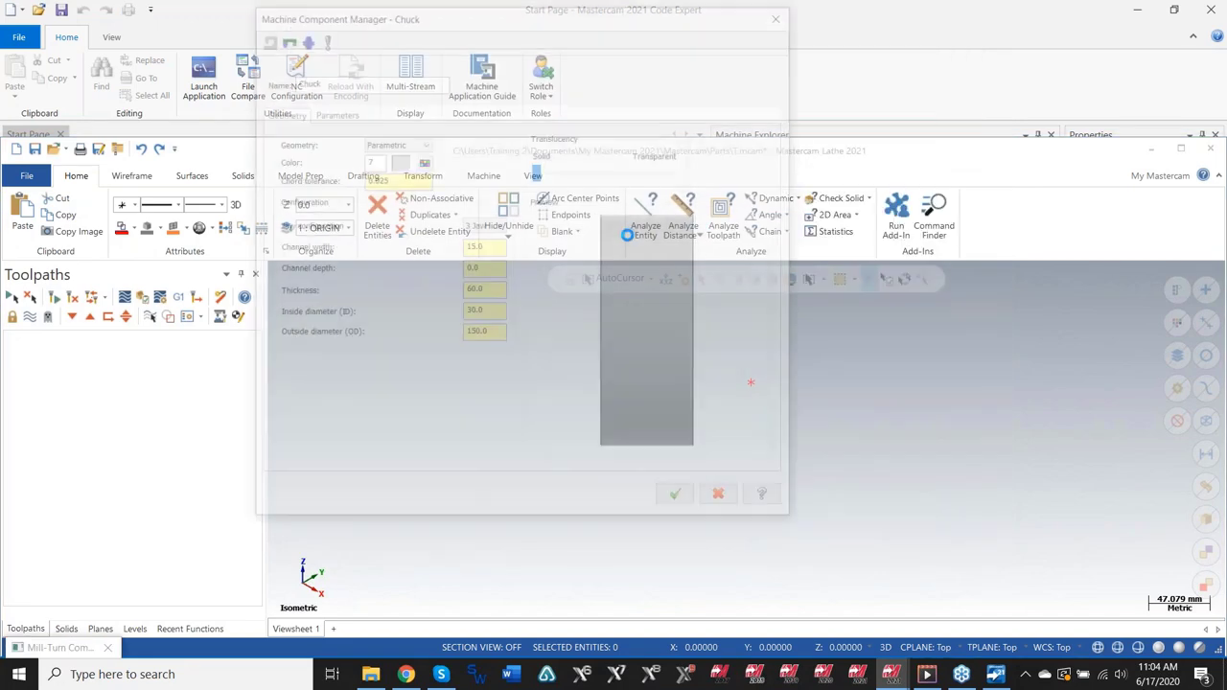
click(410, 143)
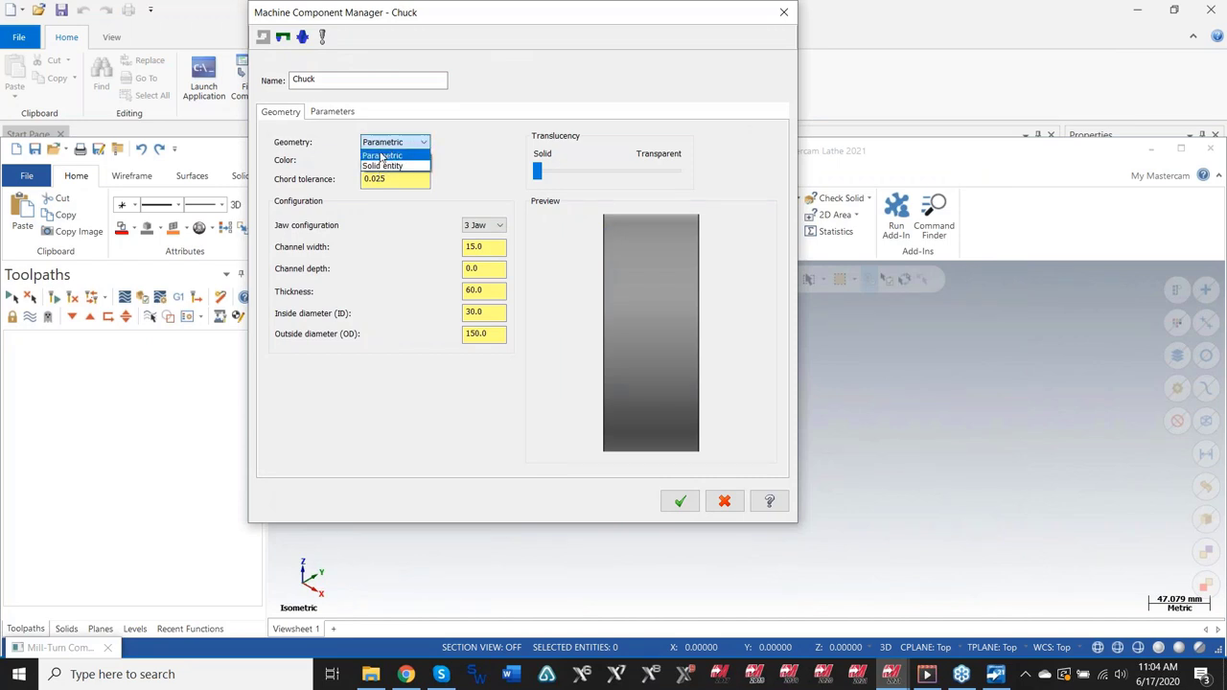
click(383, 166)
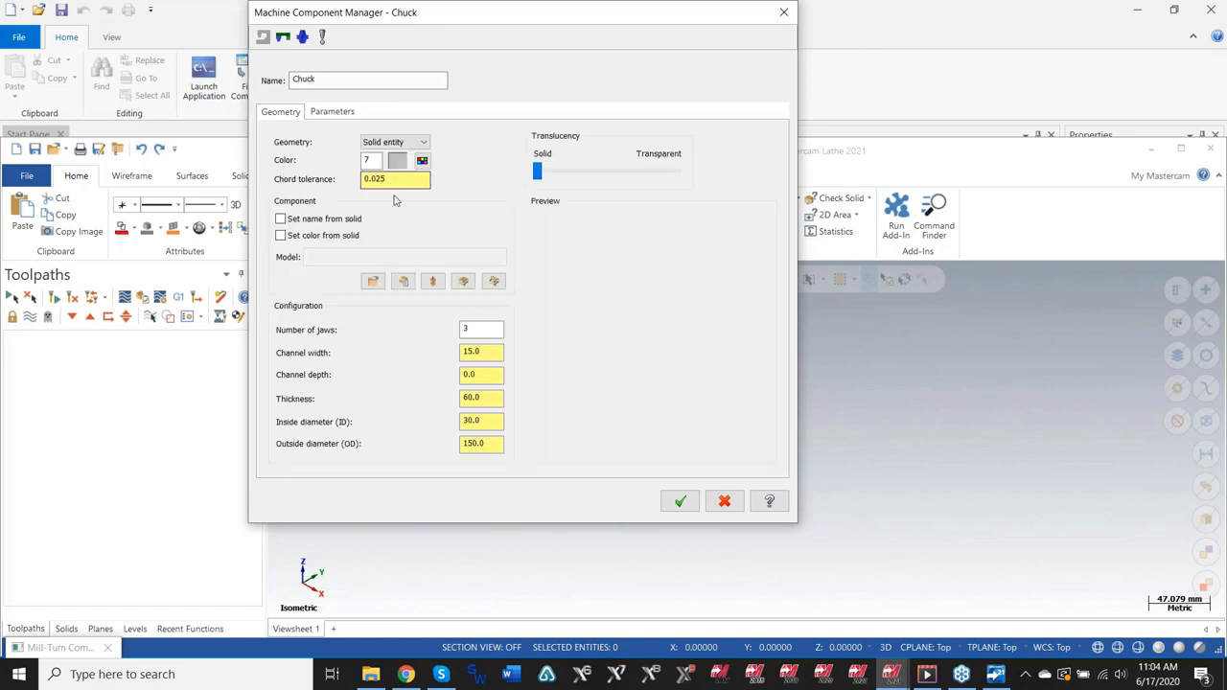
- Import the chuck's solid model from a STEP file stored under the webinar folder on the Desktop
click(373, 282)
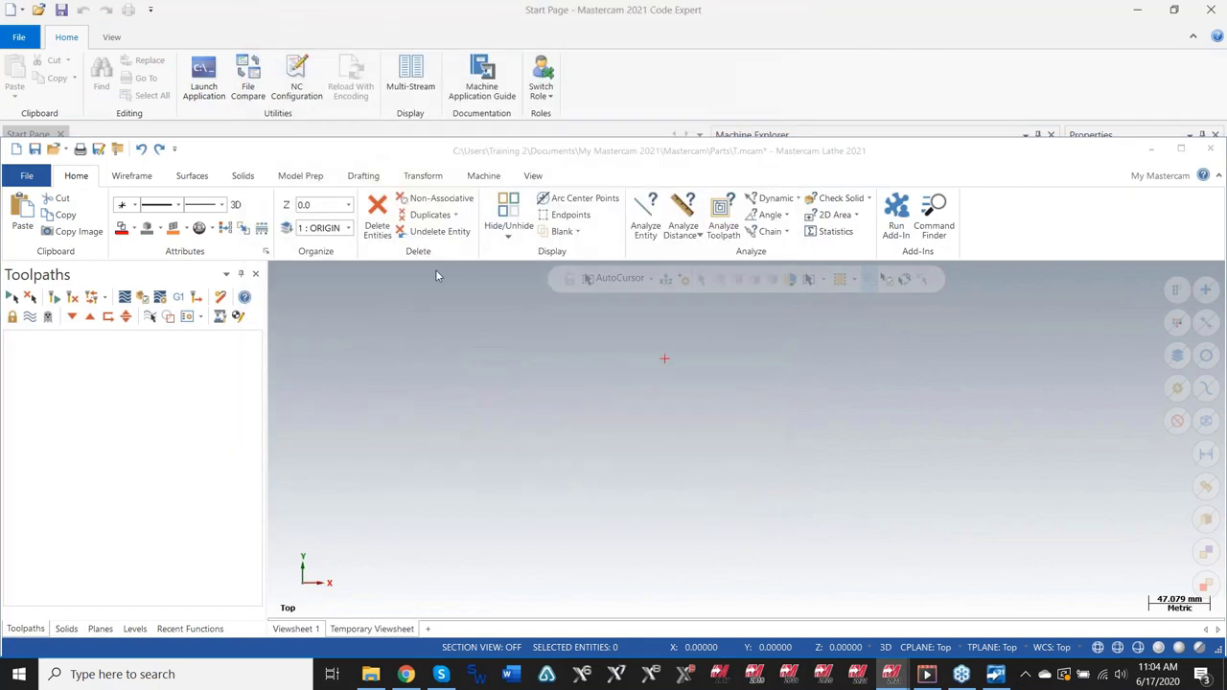
click(446, 140)
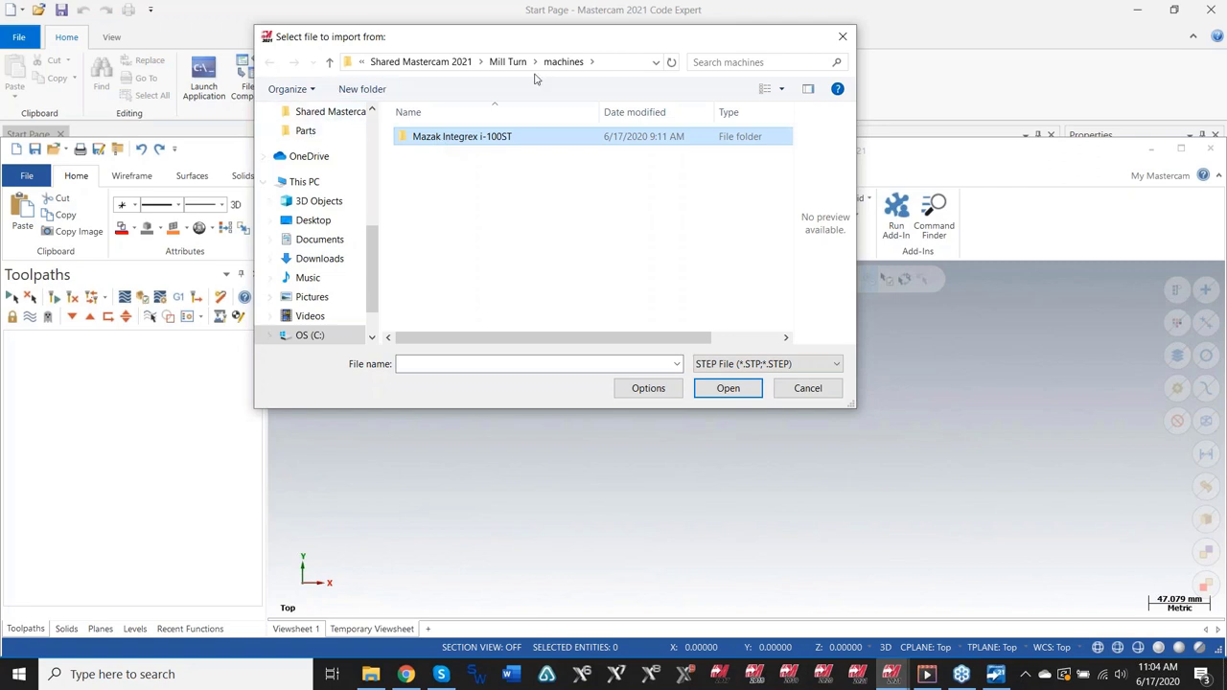
click(310, 219)
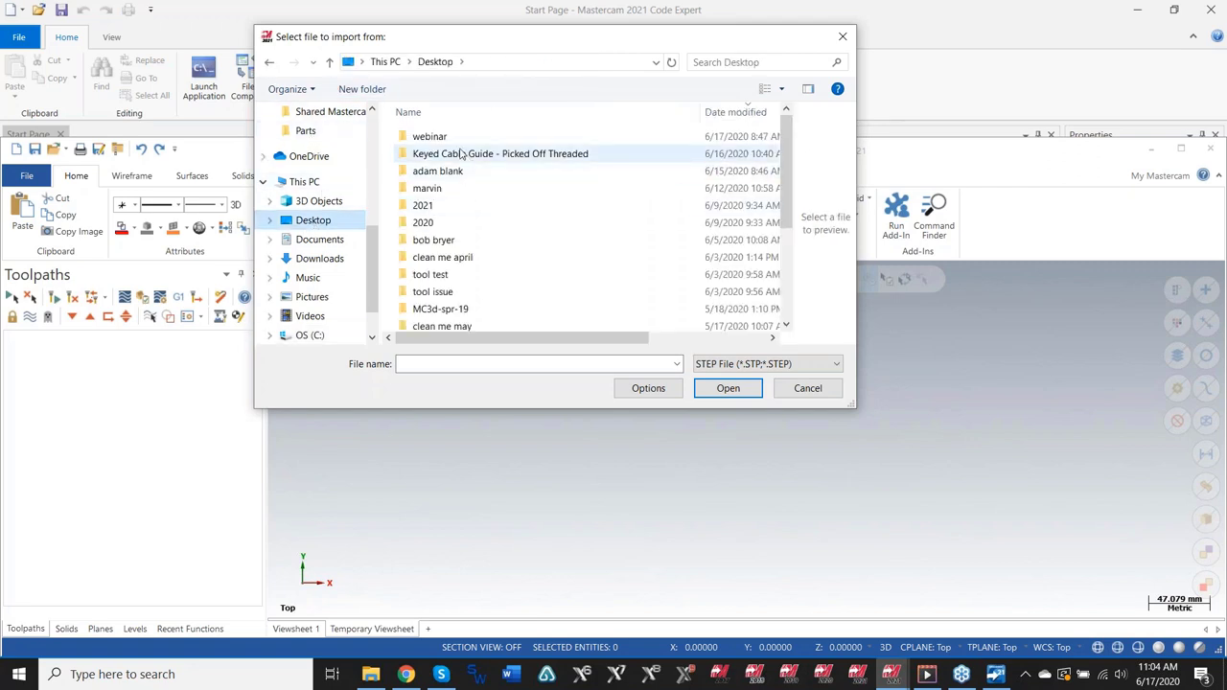
double_click(456, 140)
click(448, 209)
double_click(447, 209)
click(450, 142)
double_click(451, 142)
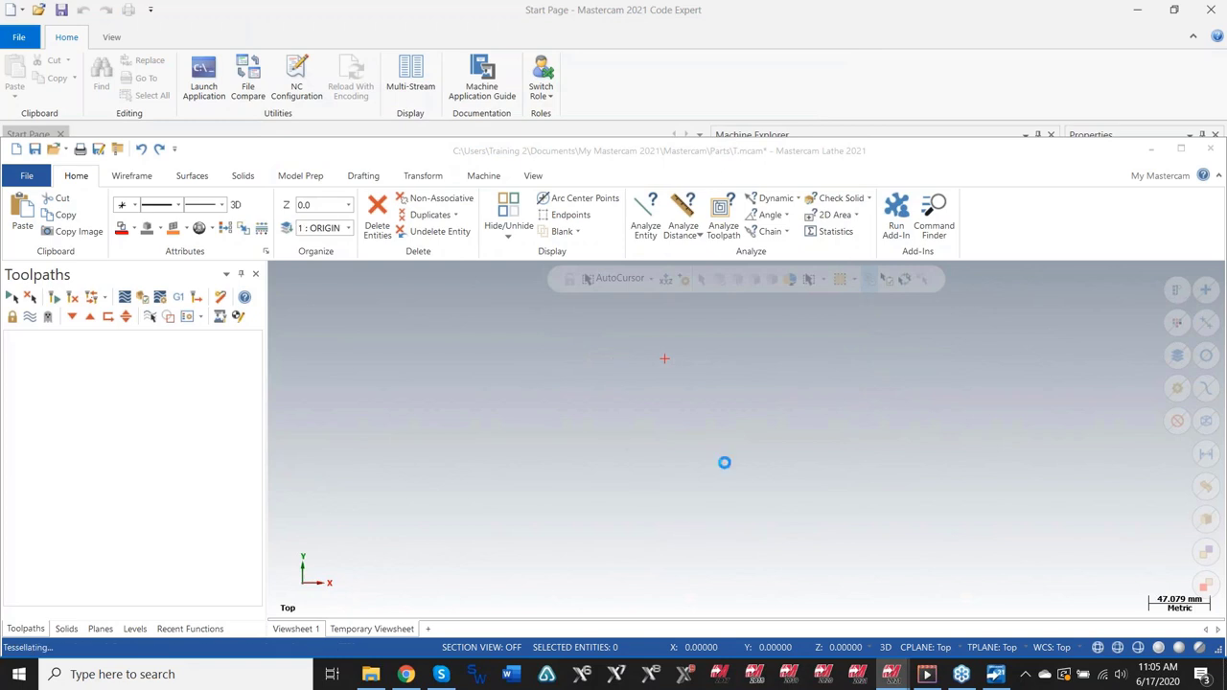
- Align the imported chuck on the Z axis by its flat back mounting face and accept the chuck component
middle_drag(757, 470, 659, 405)
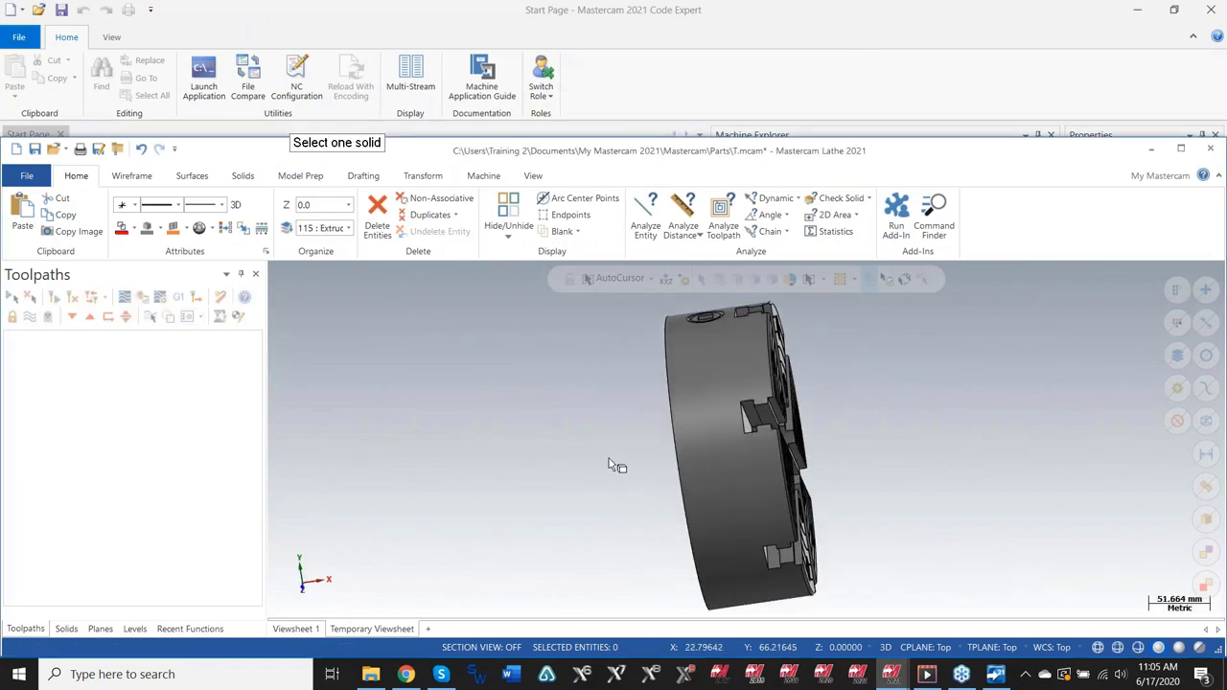
click(610, 459)
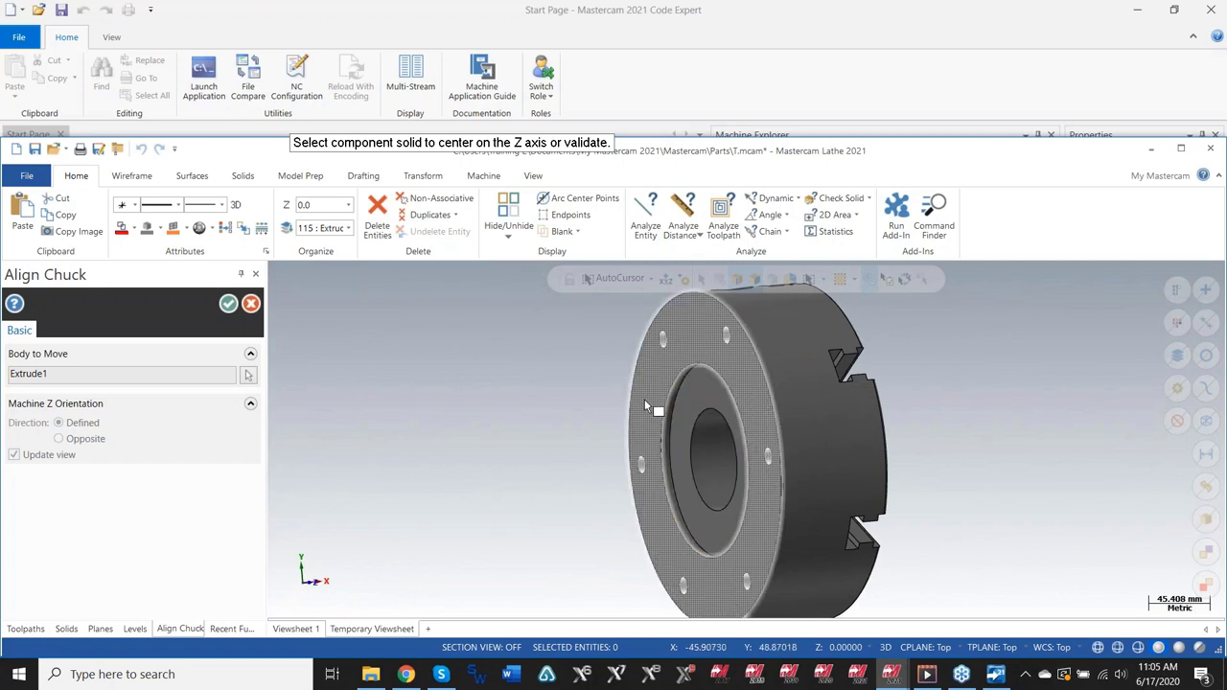
click(644, 399)
click(228, 303)
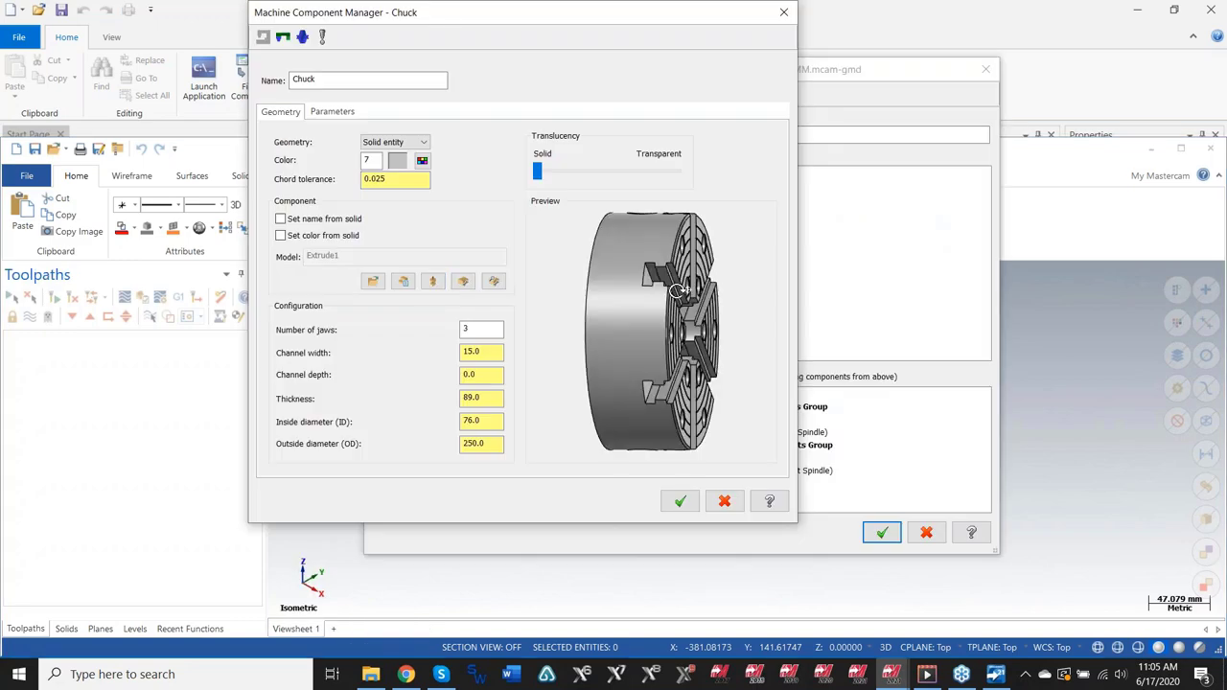
drag(679, 290, 662, 305)
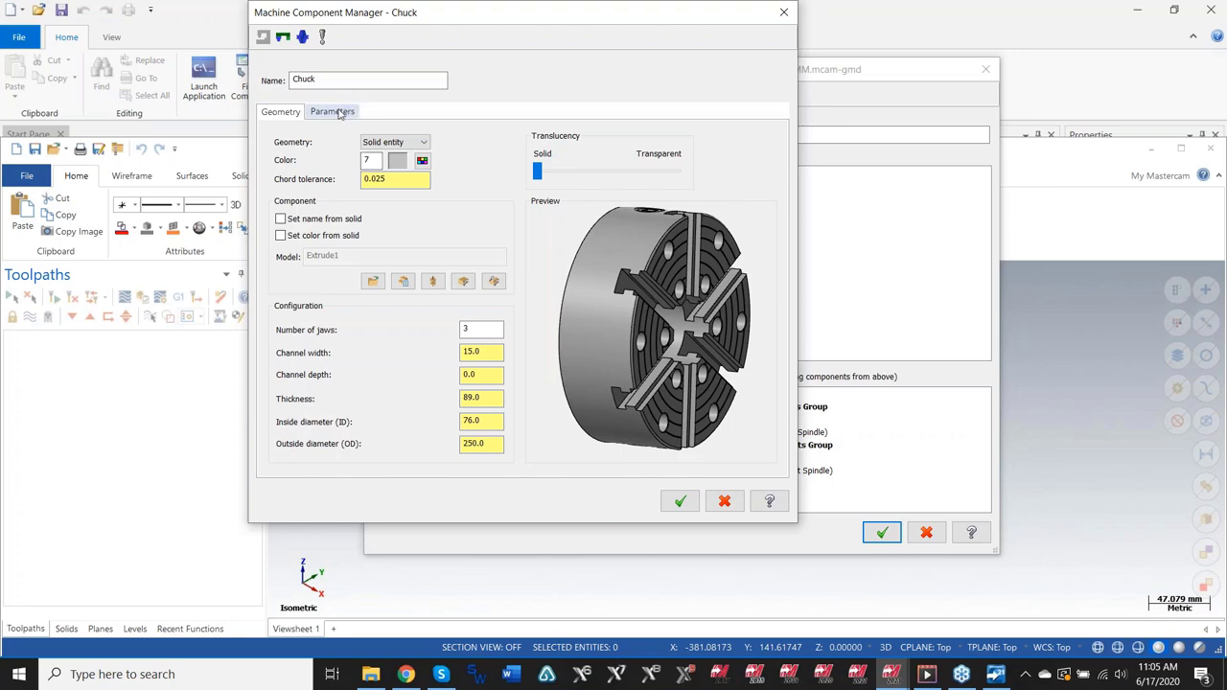
click(680, 502)
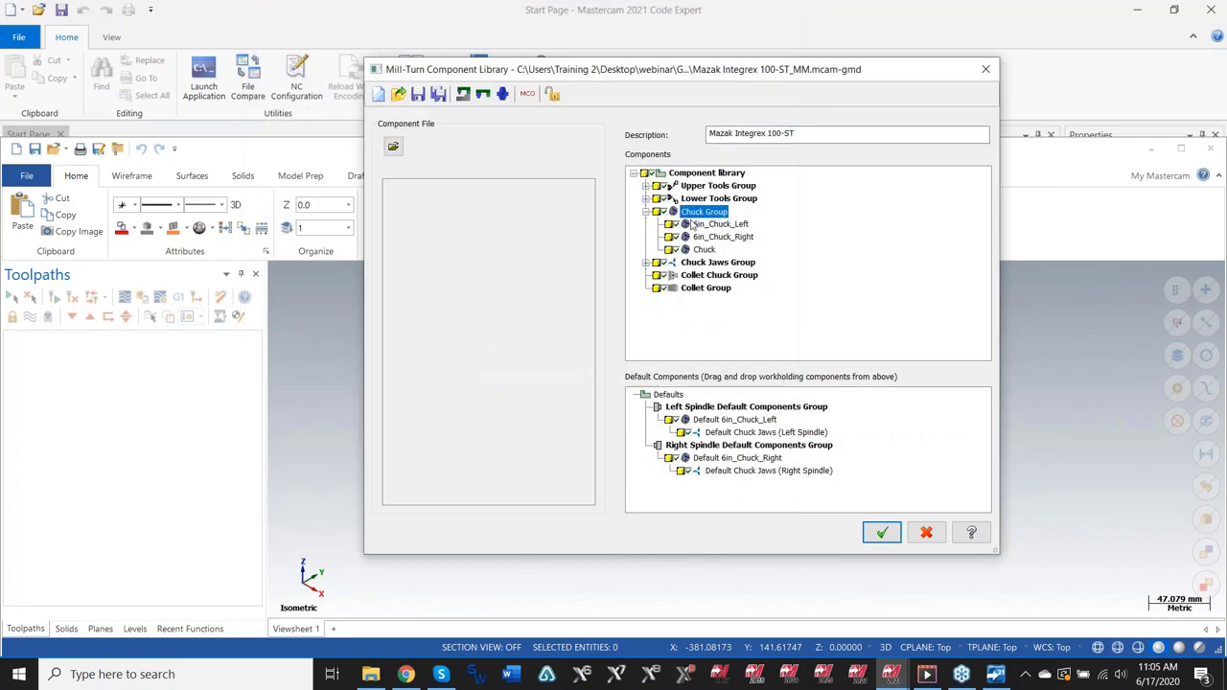
- Add a collet chuck to the Collet Chuck Group with Solid entity geometry and import its solid from a STEP file
click(690, 276)
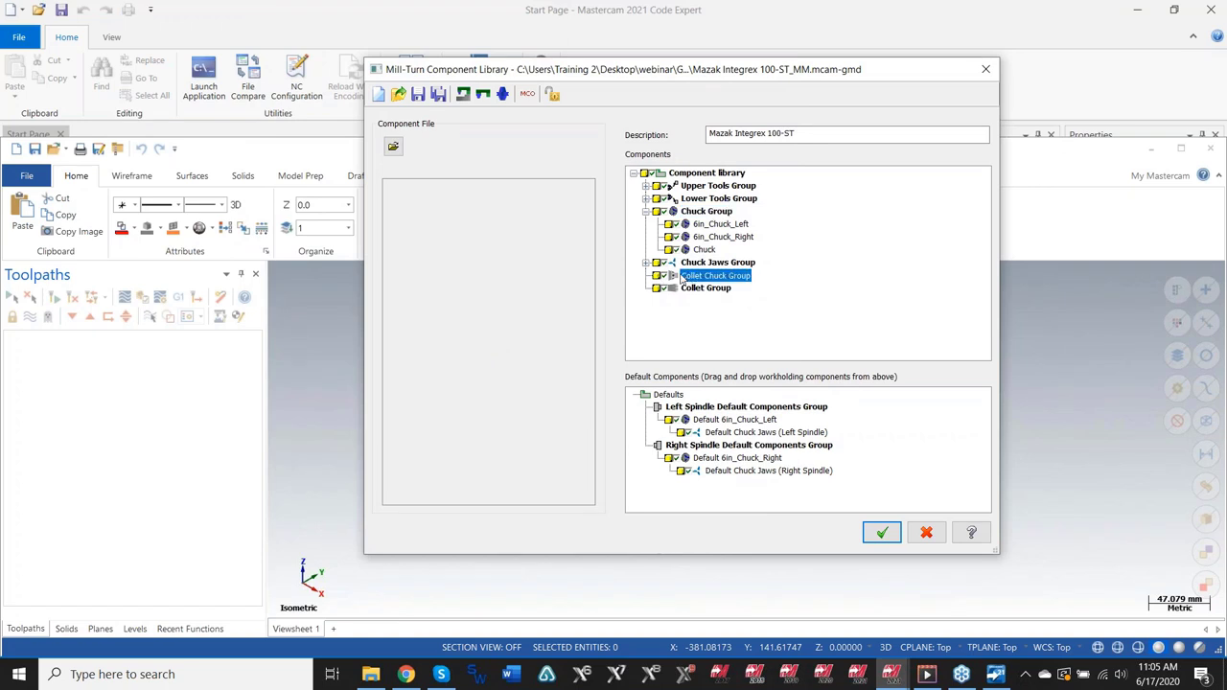
right_click(691, 278)
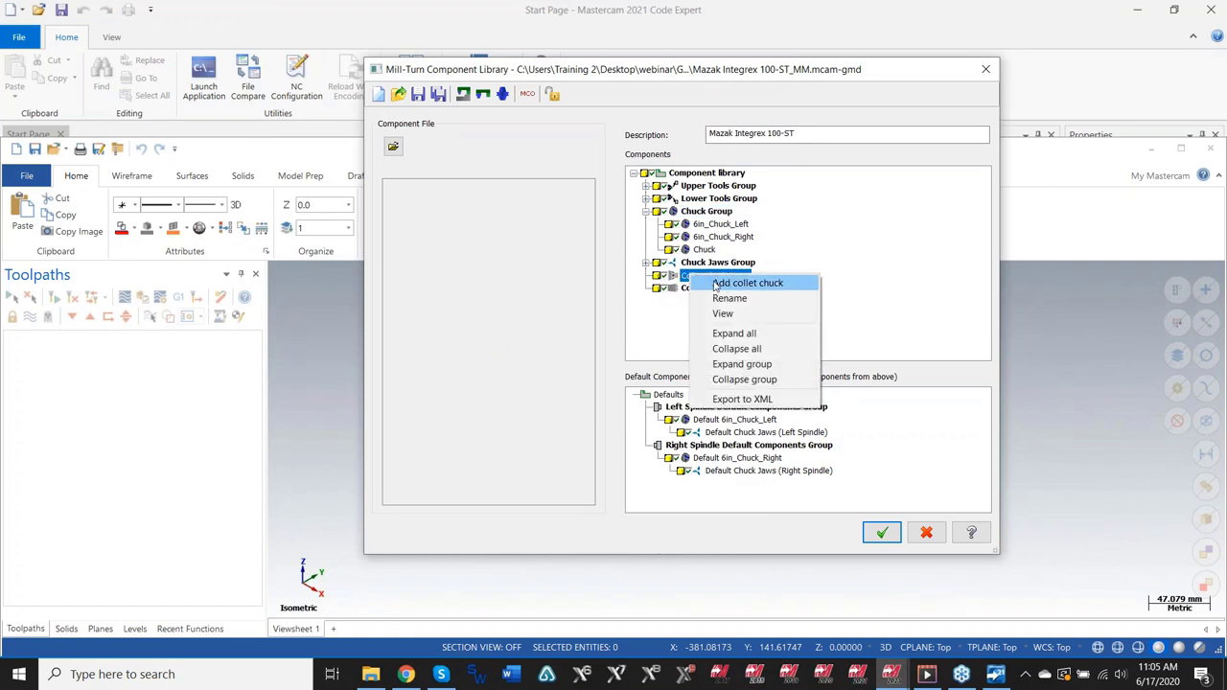
click(704, 283)
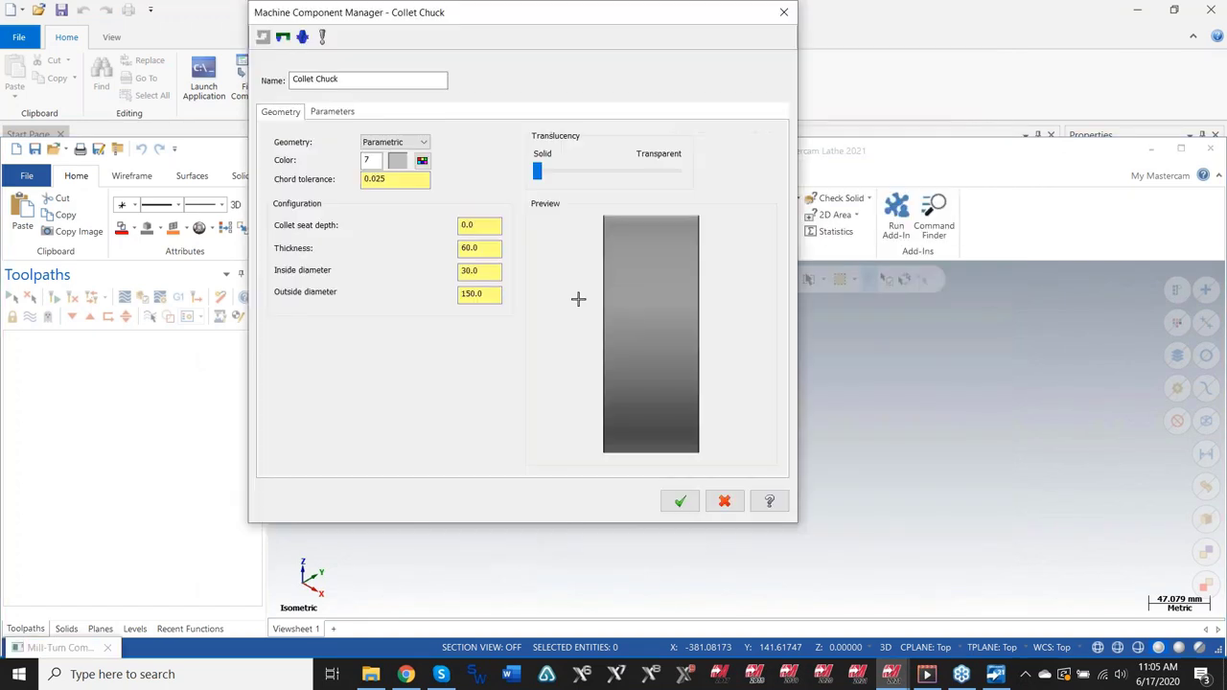
click(393, 142)
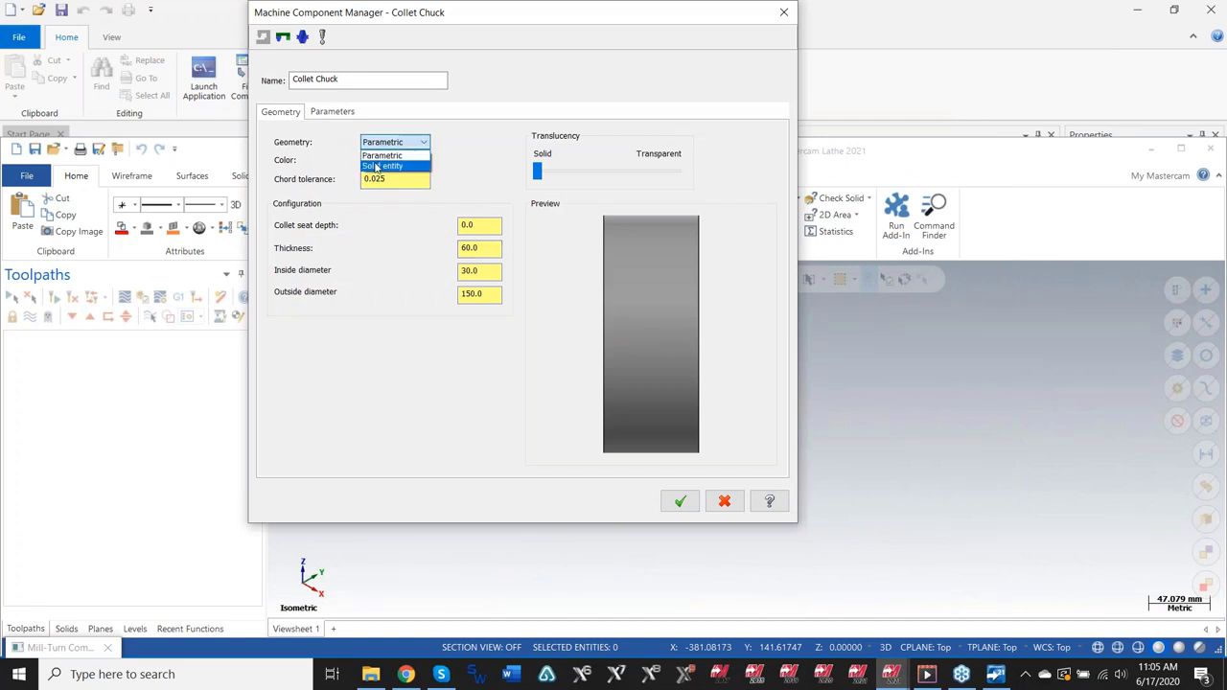
click(375, 167)
click(374, 279)
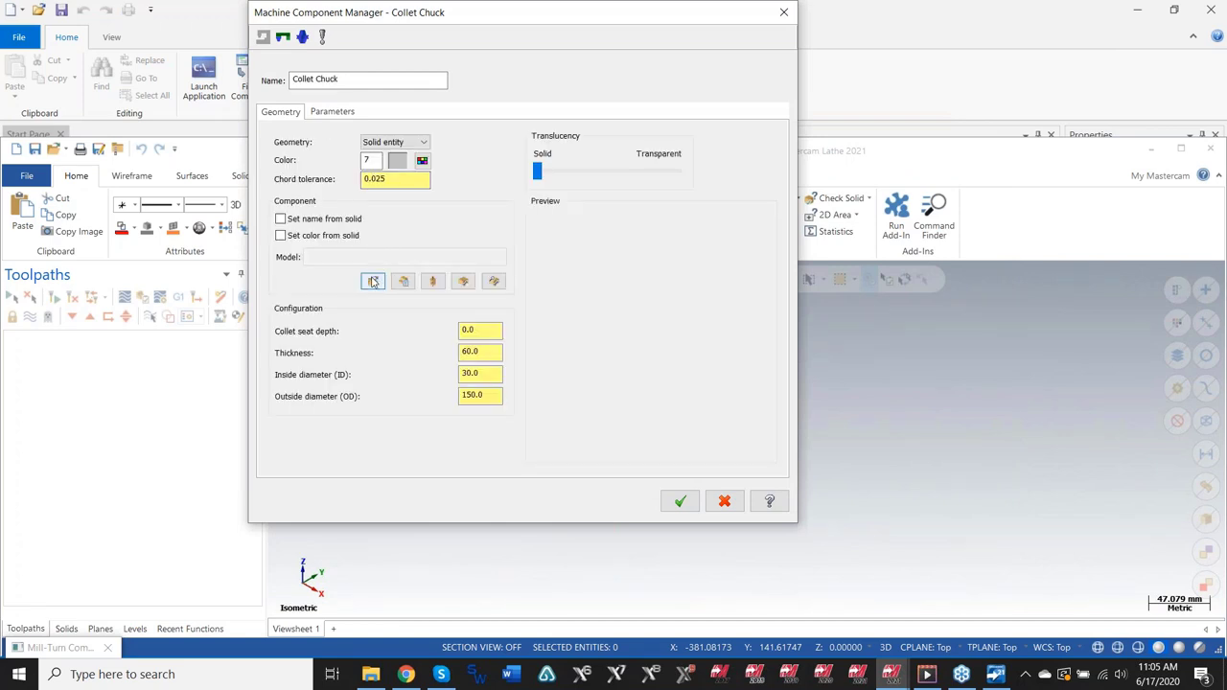
double_click(472, 154)
- Align the imported collet chuck on the Z axis by its flange's back mounting face and check the solid in the preview
middle_drag(671, 450, 747, 452)
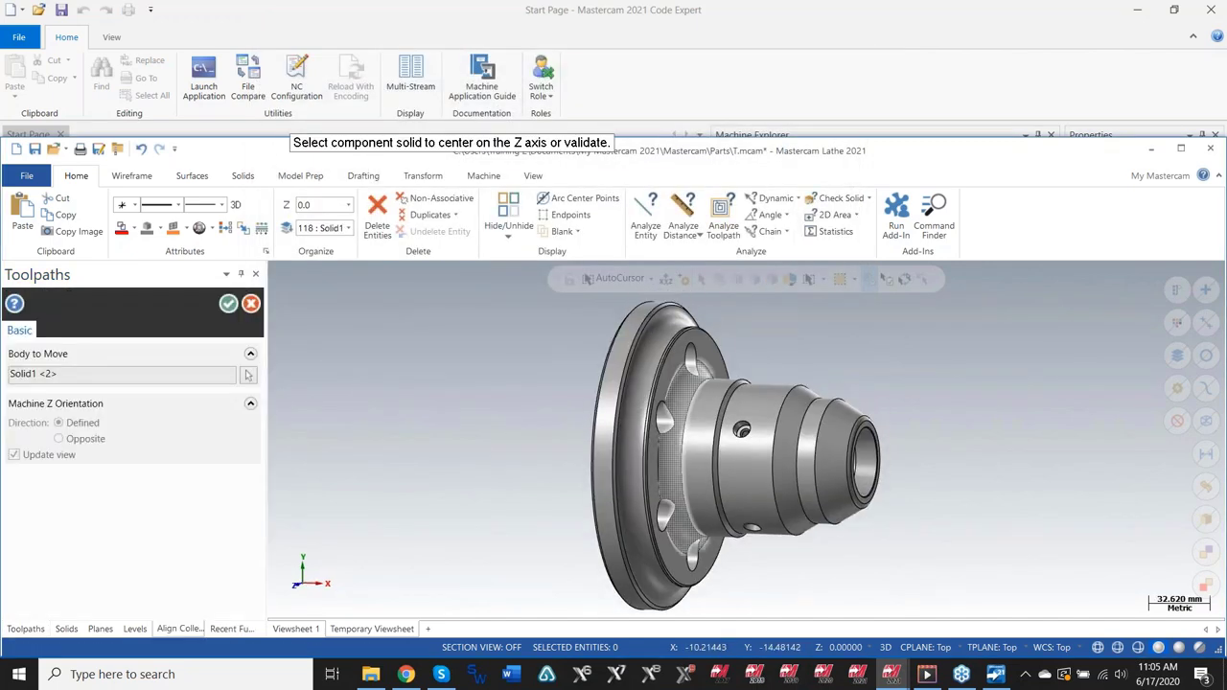
click(660, 323)
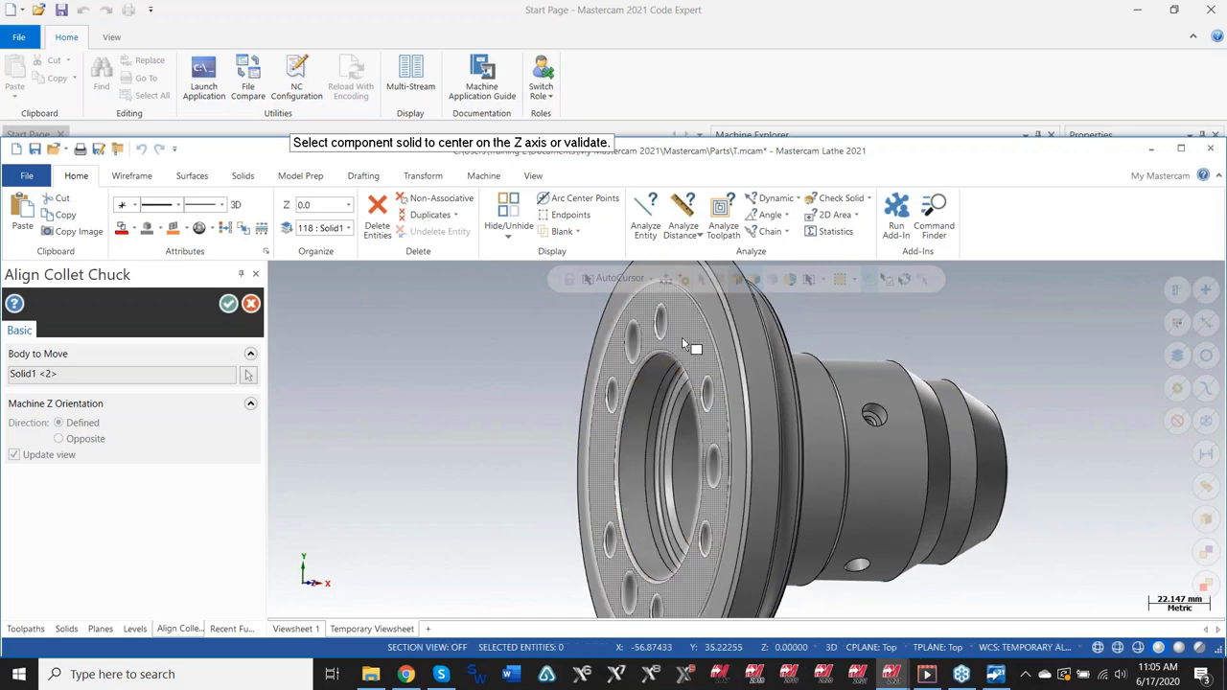
click(228, 304)
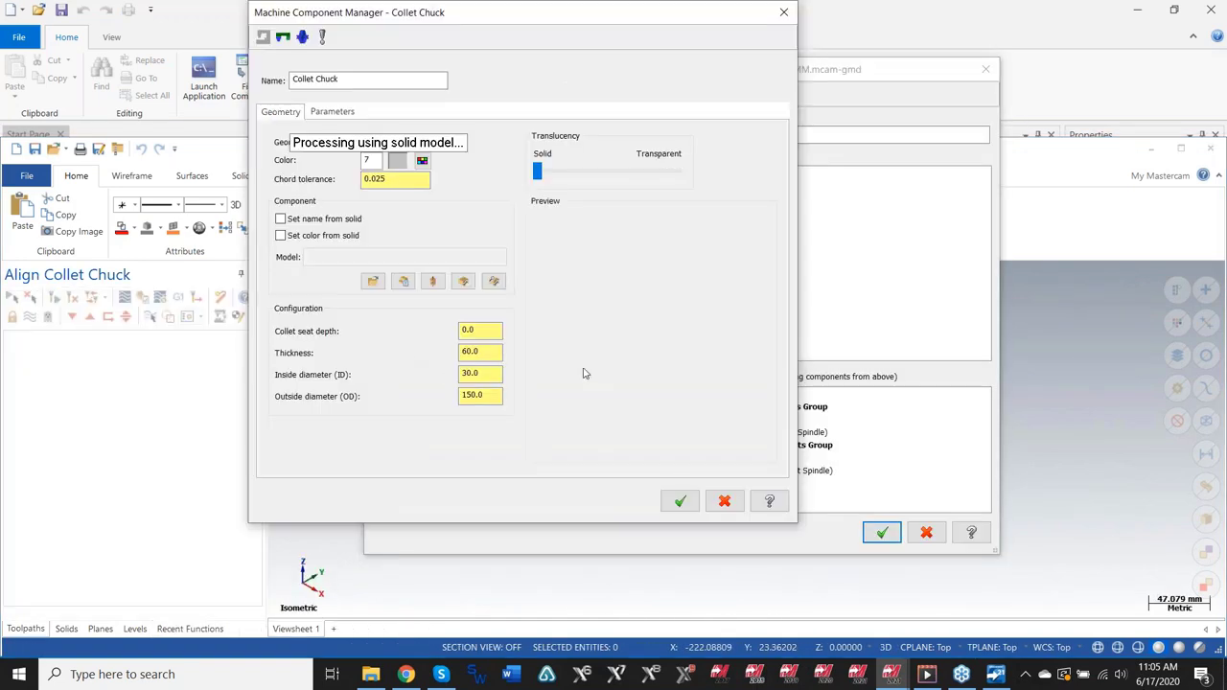
middle_drag(643, 326, 660, 283)
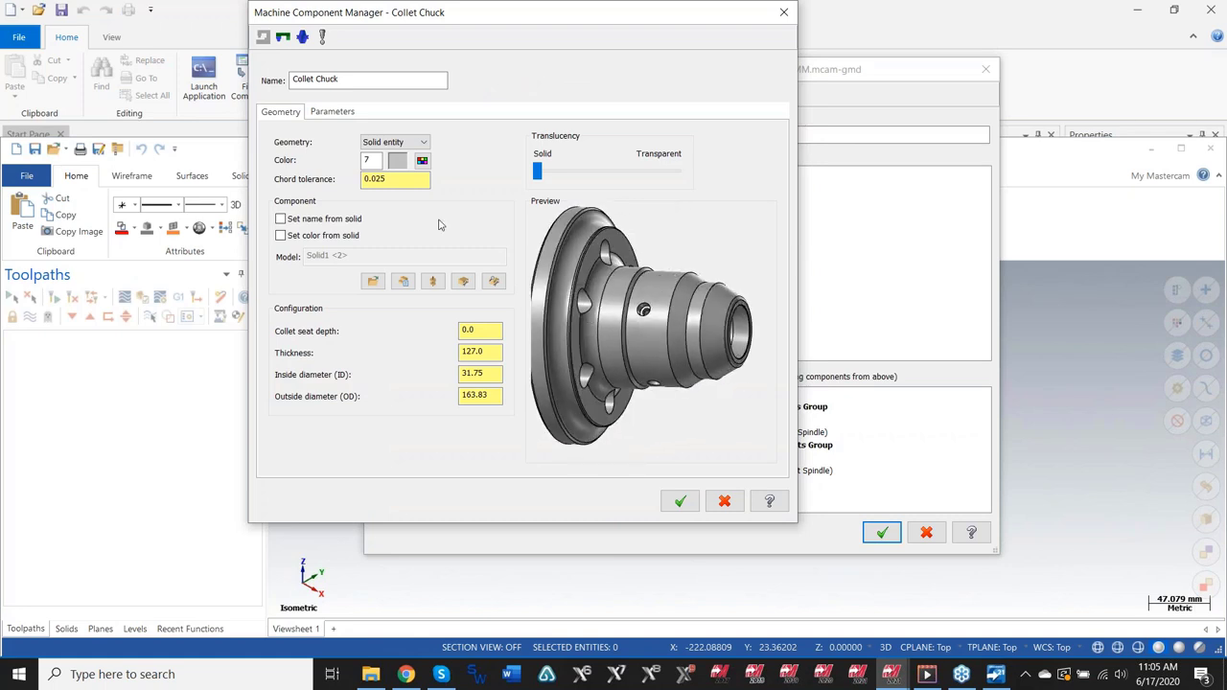
- Examine the collet chuck's spindle speed, mounting position and clamping parameters against its geometry configuration, and cancel the component
click(336, 112)
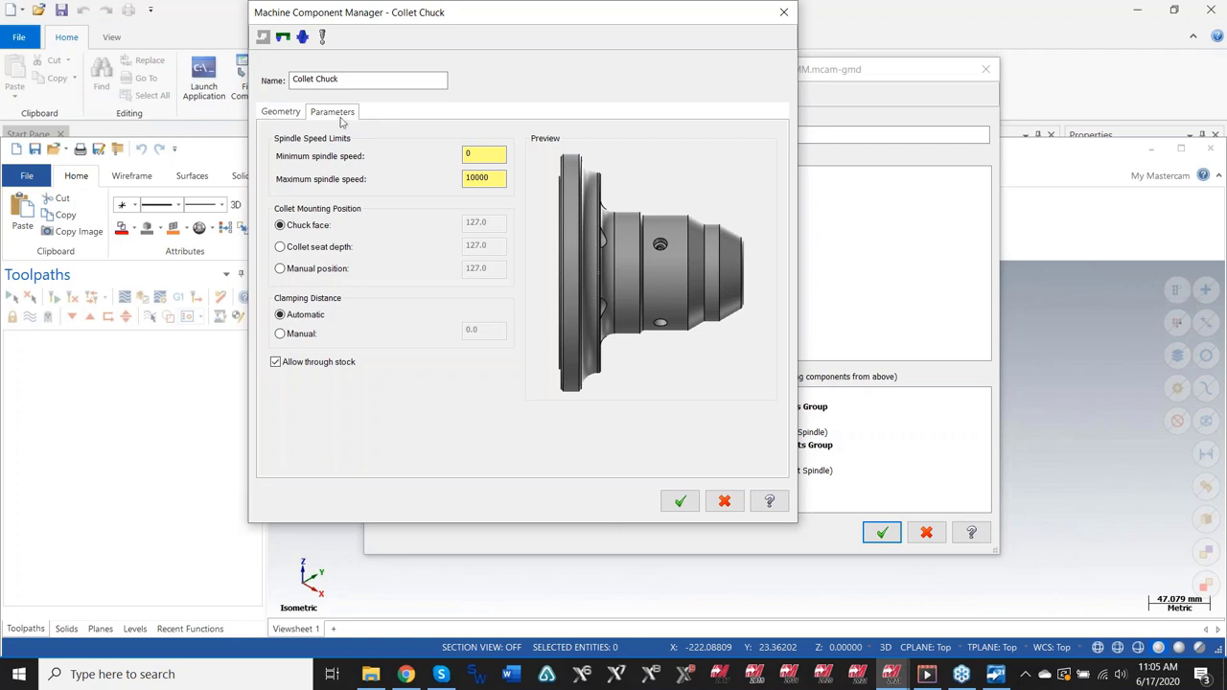
click(287, 111)
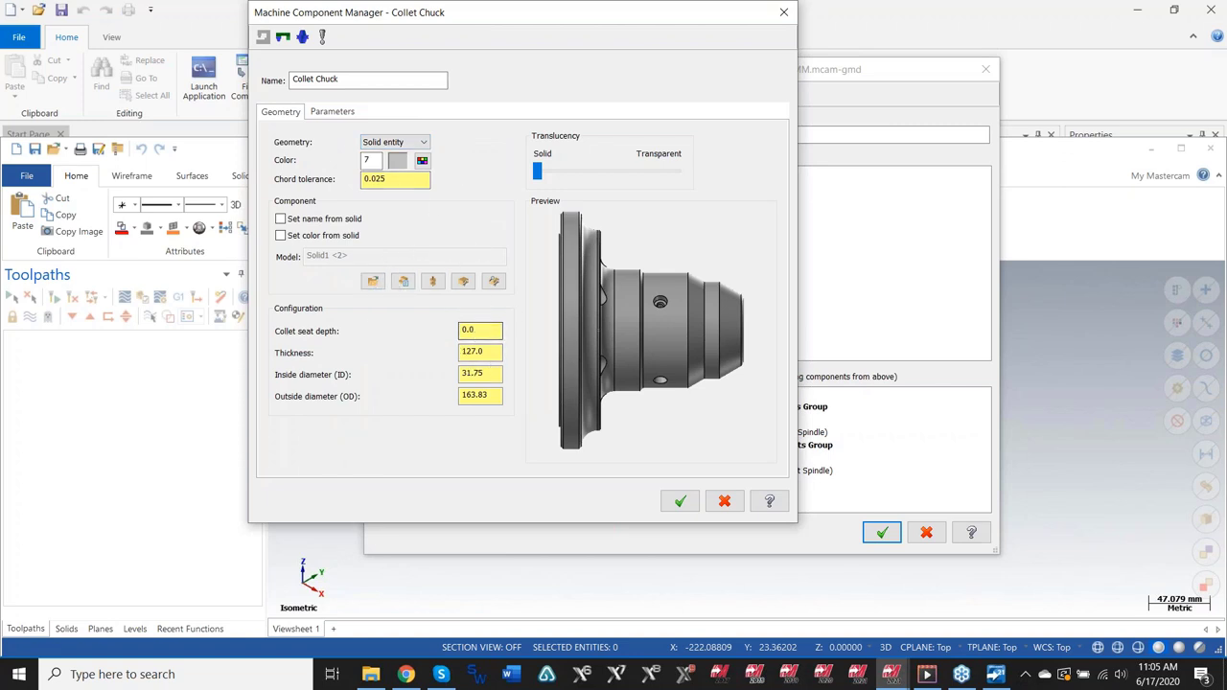
click(347, 112)
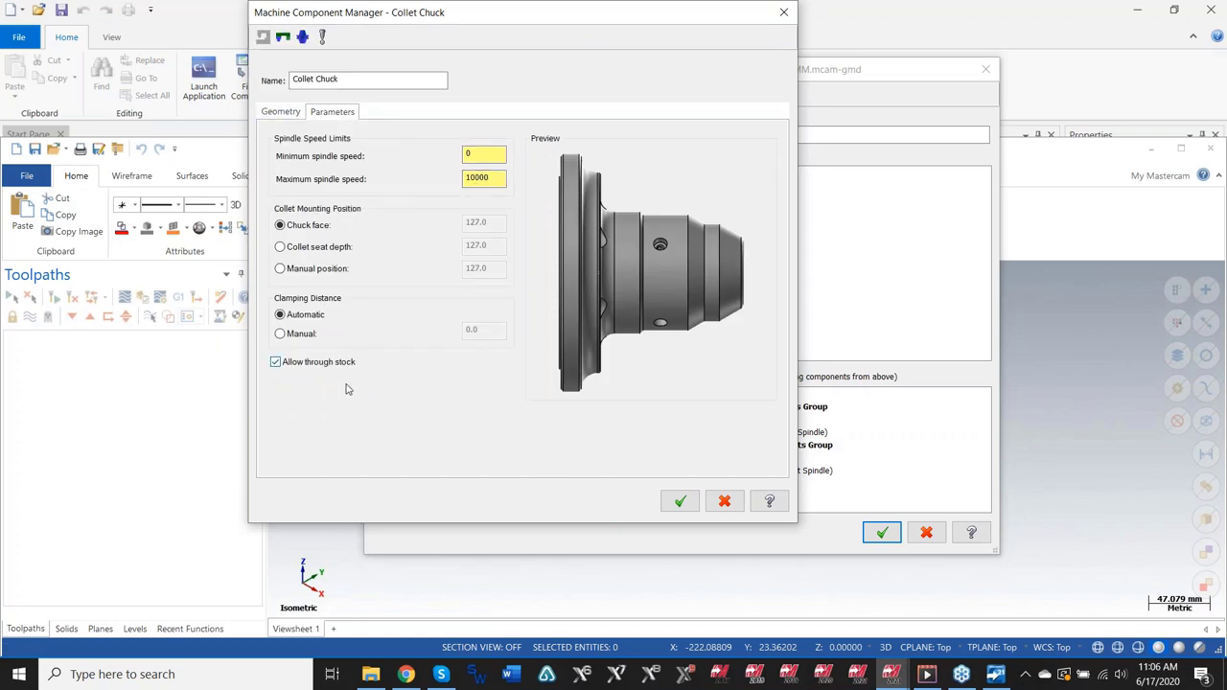
click(724, 502)
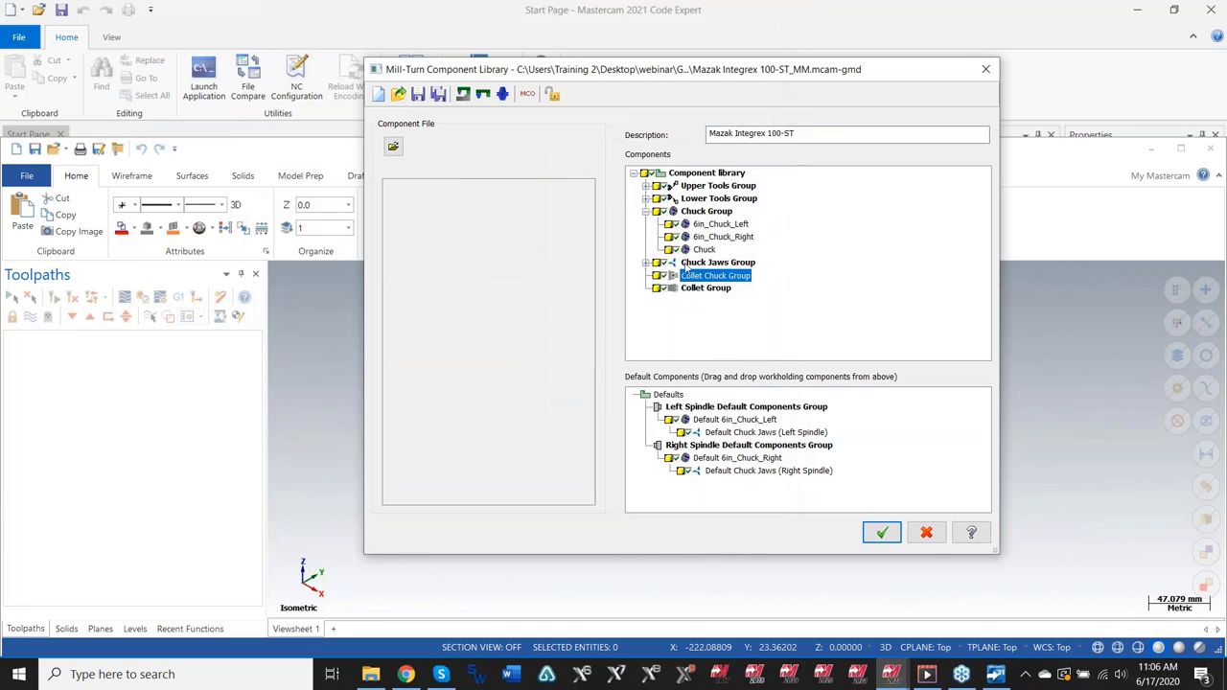
- Close the component library and T.mcam without saving changes, and minimize Code Expert
click(925, 535)
drag(969, 143, 1041, 120)
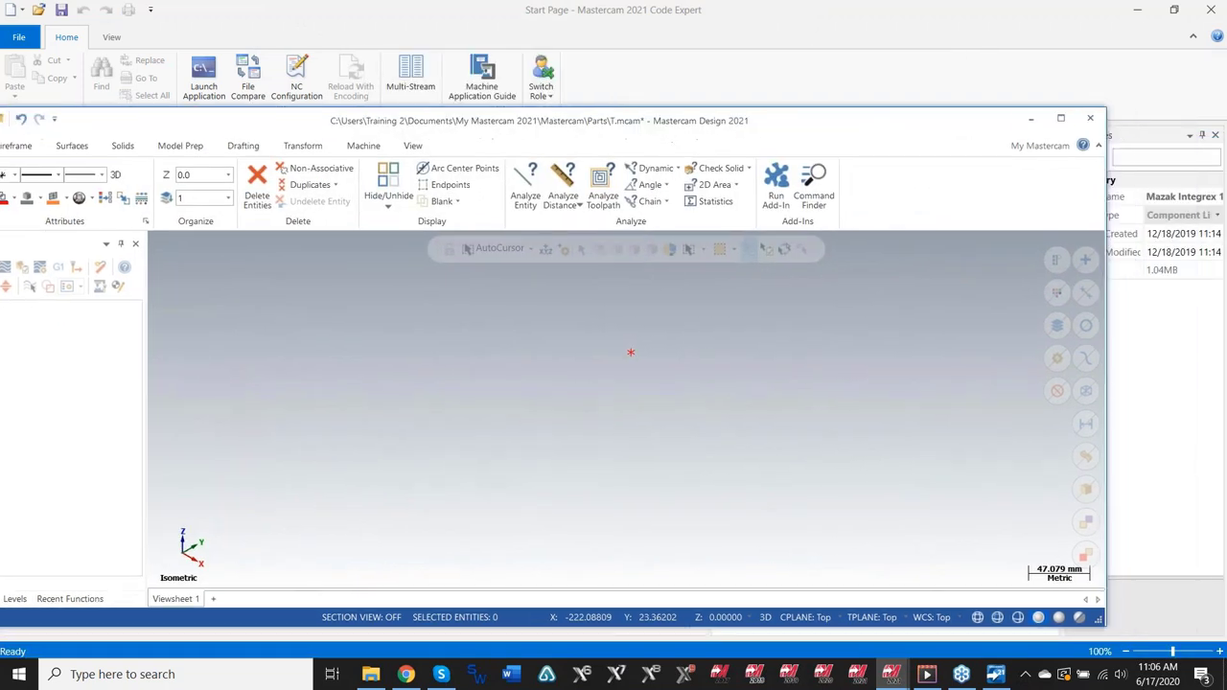
click(1090, 118)
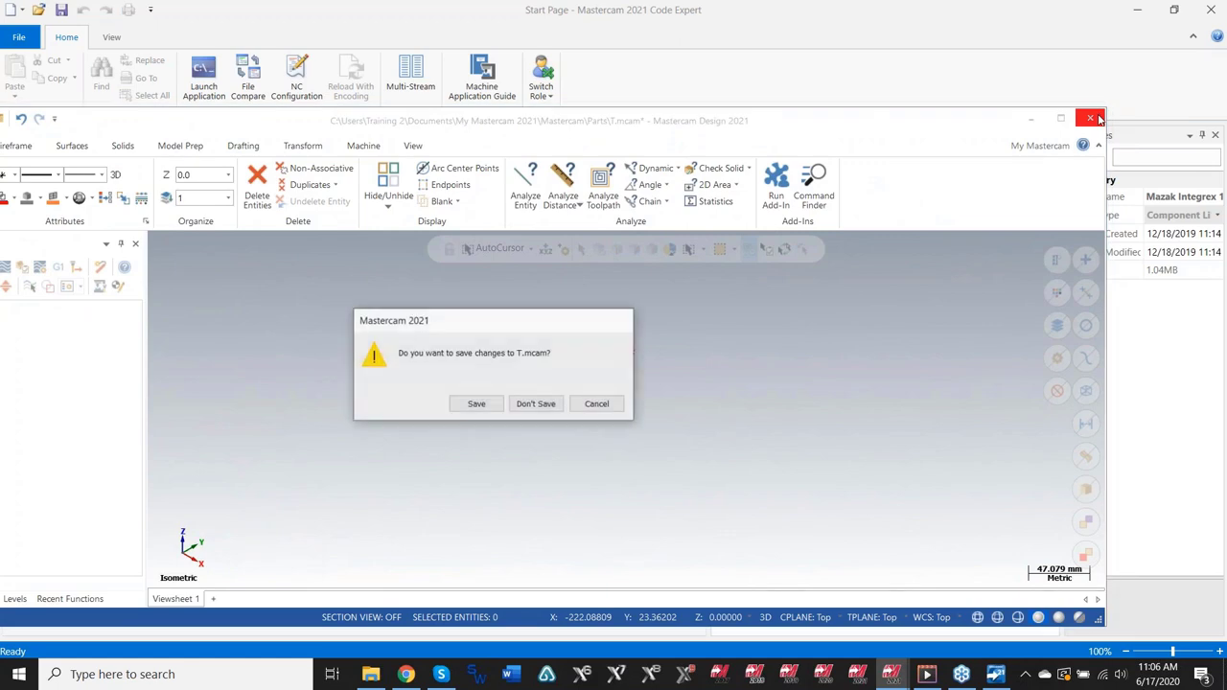
click(542, 403)
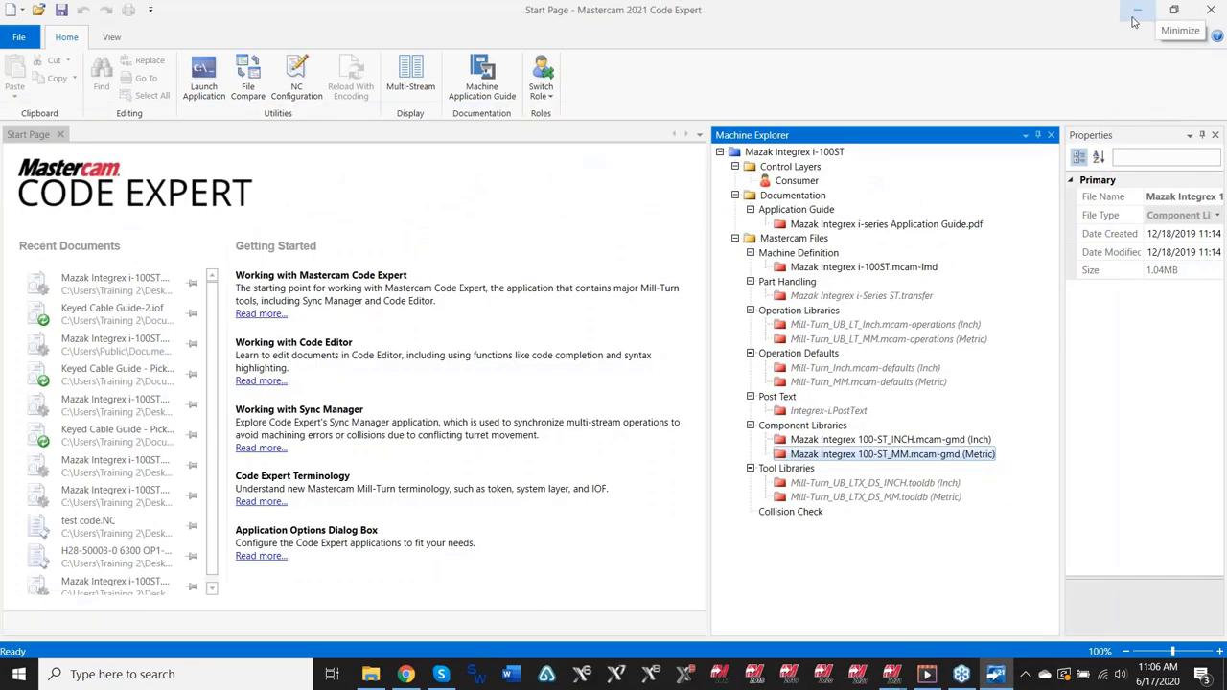
click(1133, 12)
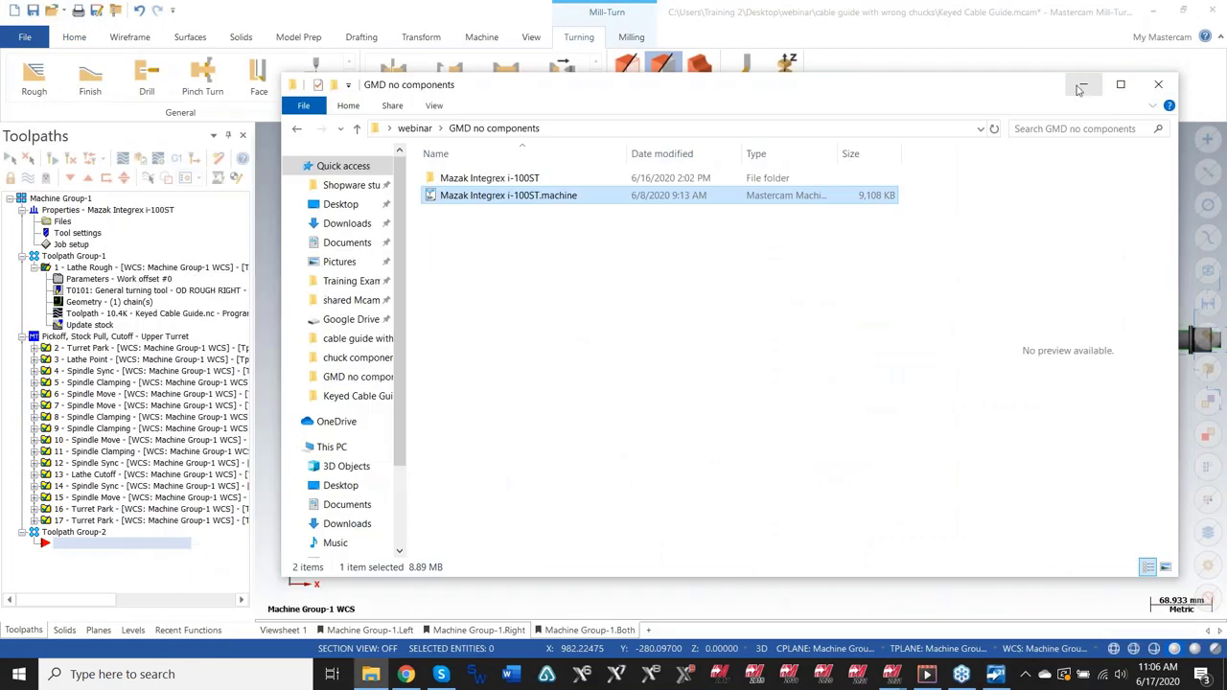
- Switch to the Keyed Cable Guide - Picked Off Threaded file with the replacement chucks and open its machine group's job setup
click(1079, 87)
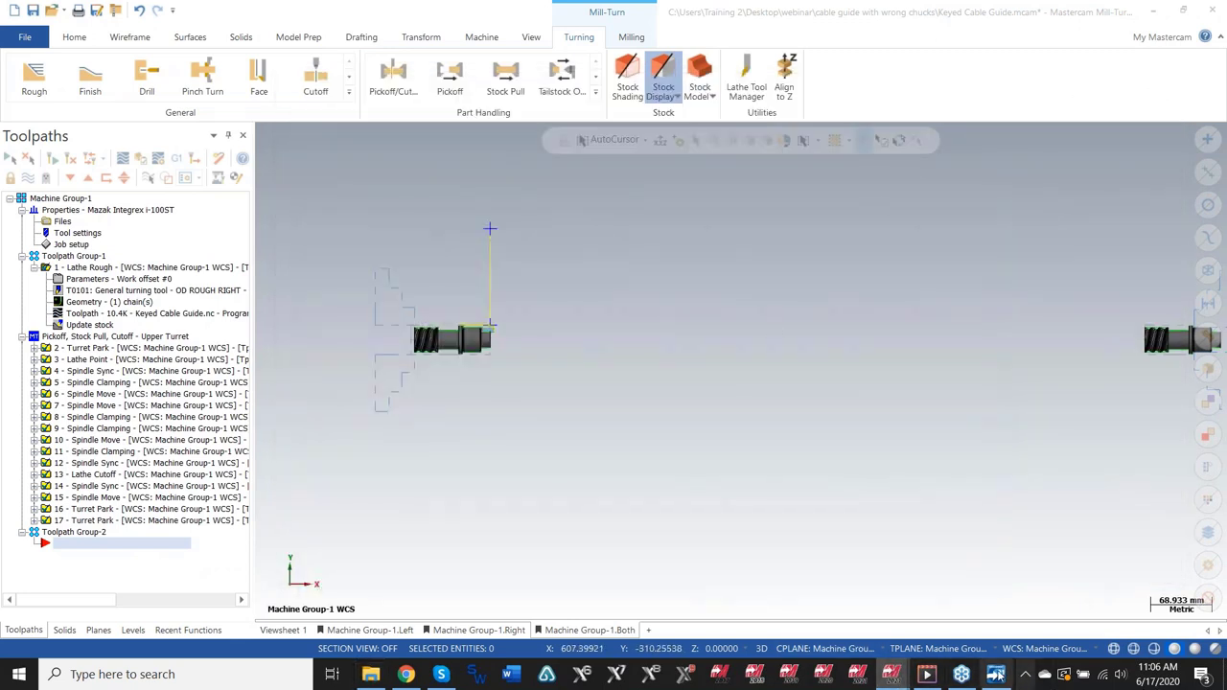
mouse_move(893, 673)
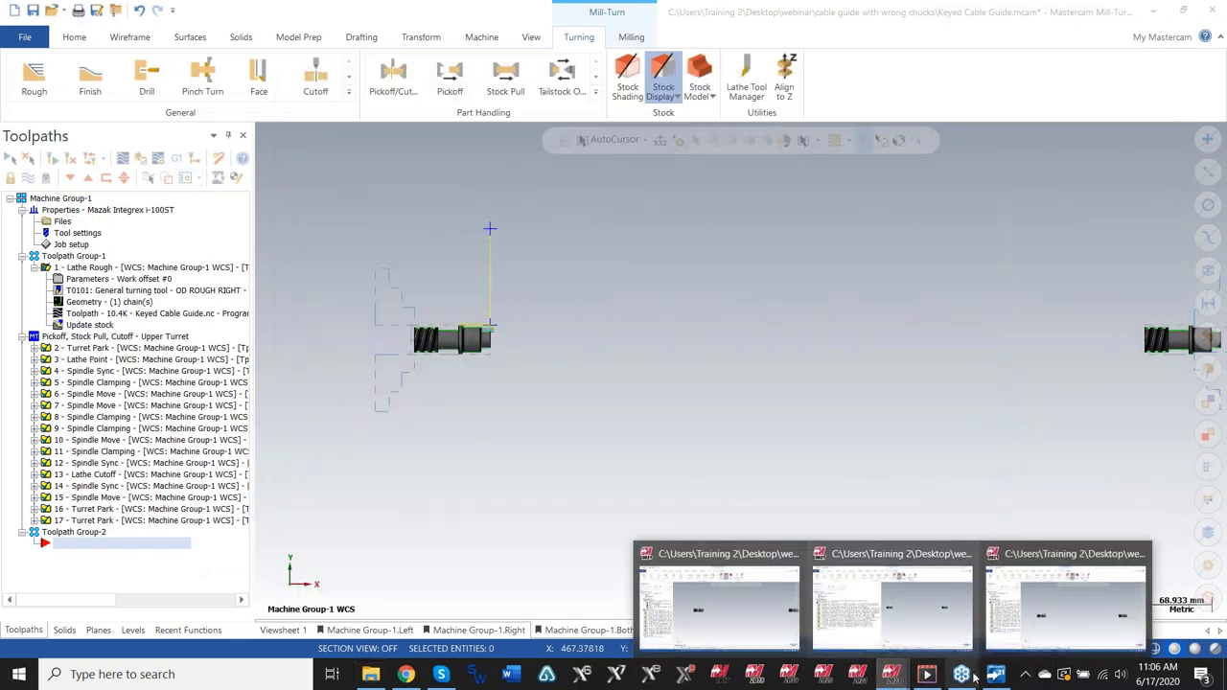
click(852, 612)
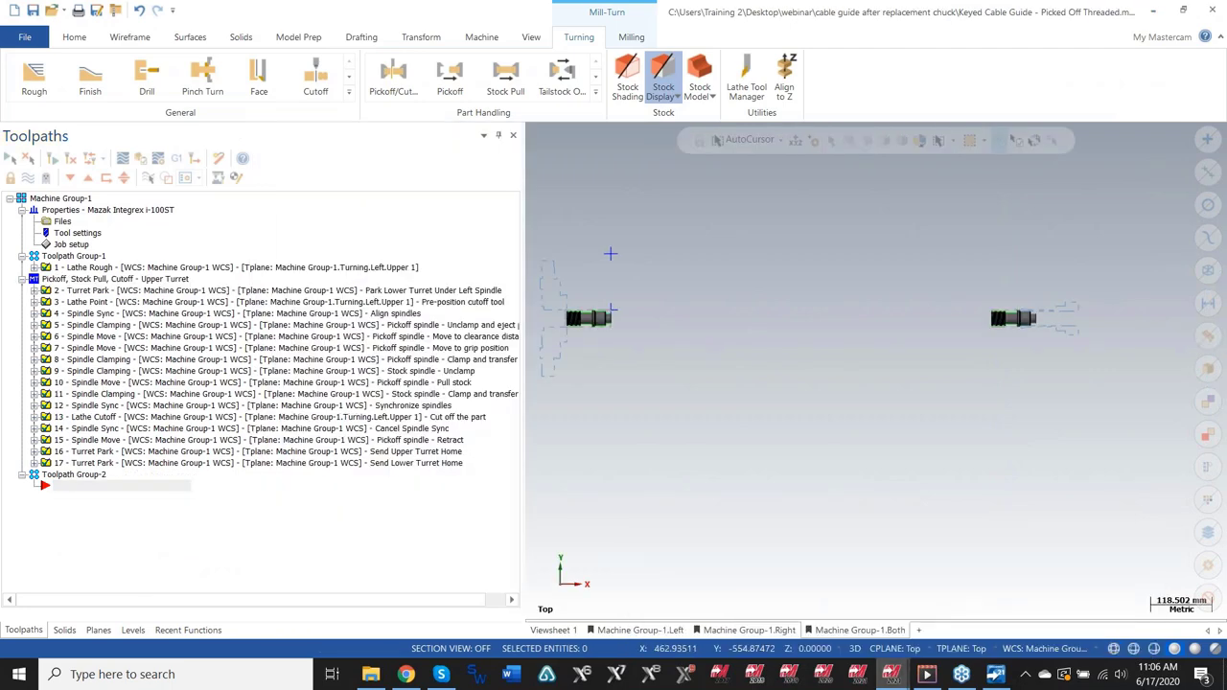
scroll(700, 312, up, 3)
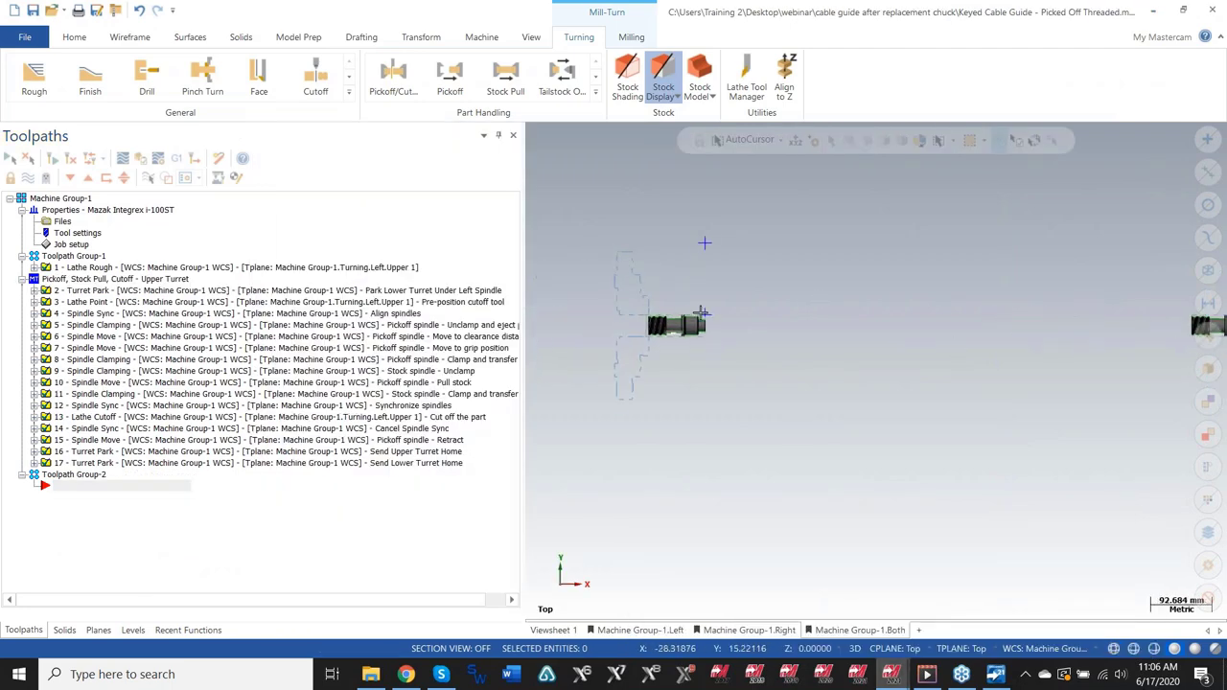
scroll(700, 313, up, 1)
click(82, 246)
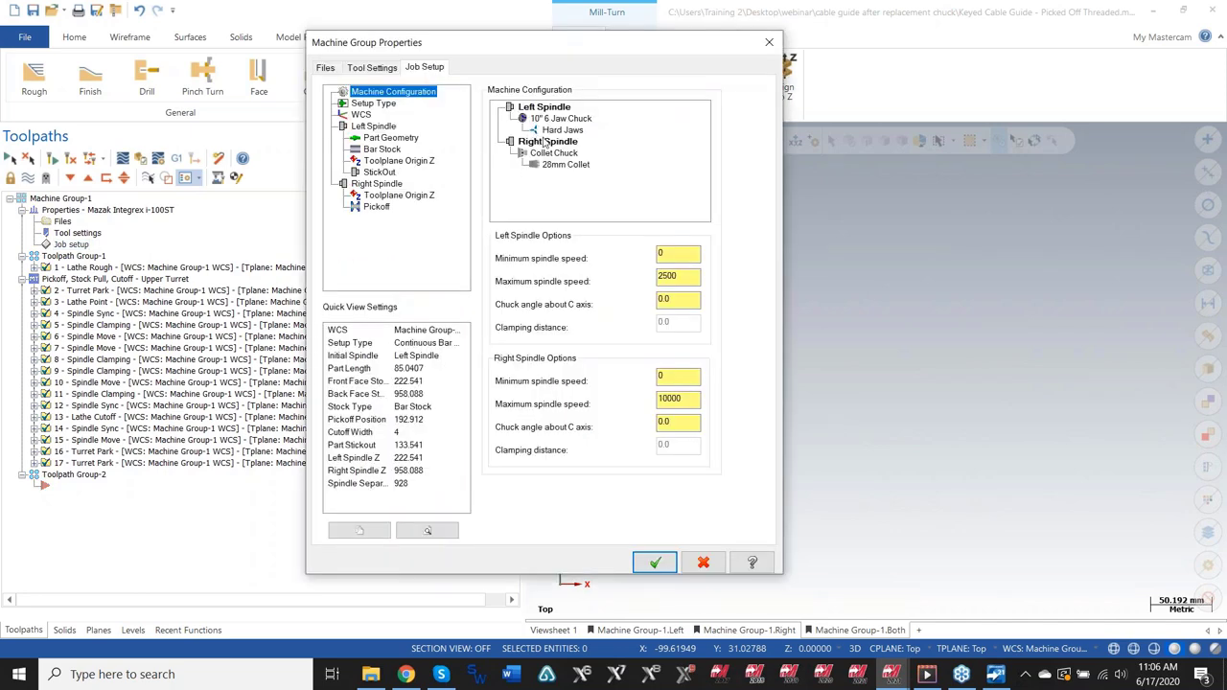
- Select the 10" 6 Jaw Chuck from the component library for the left spindle
right_click(542, 119)
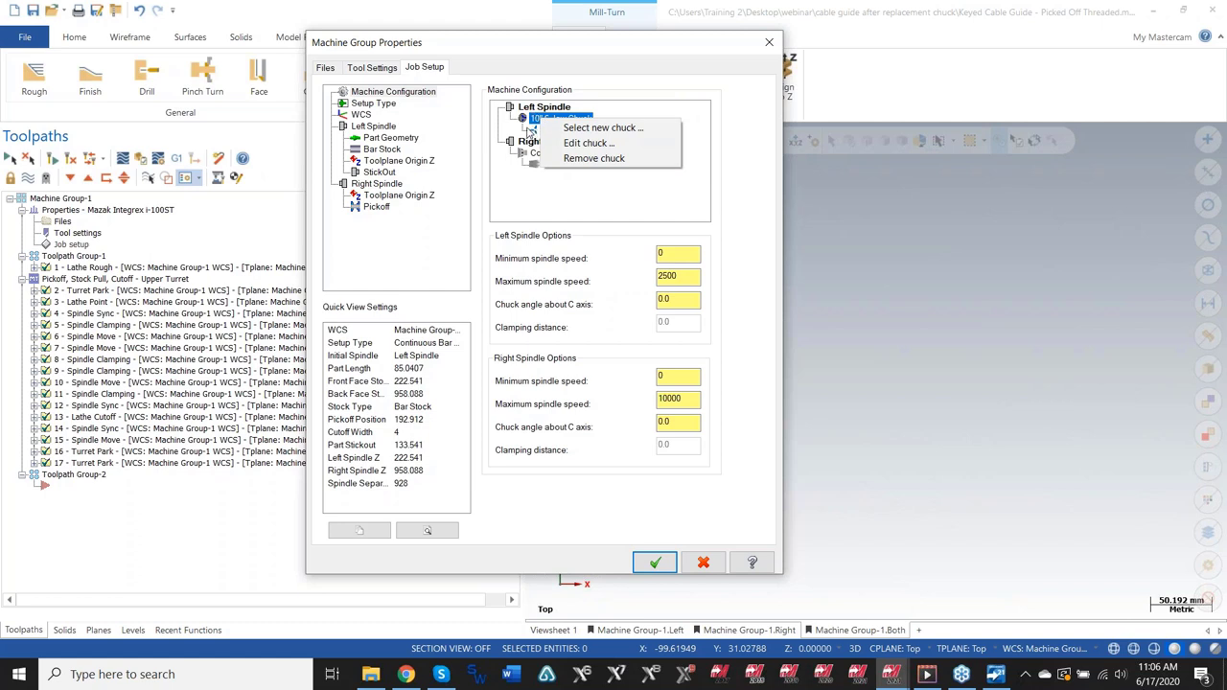
click(594, 127)
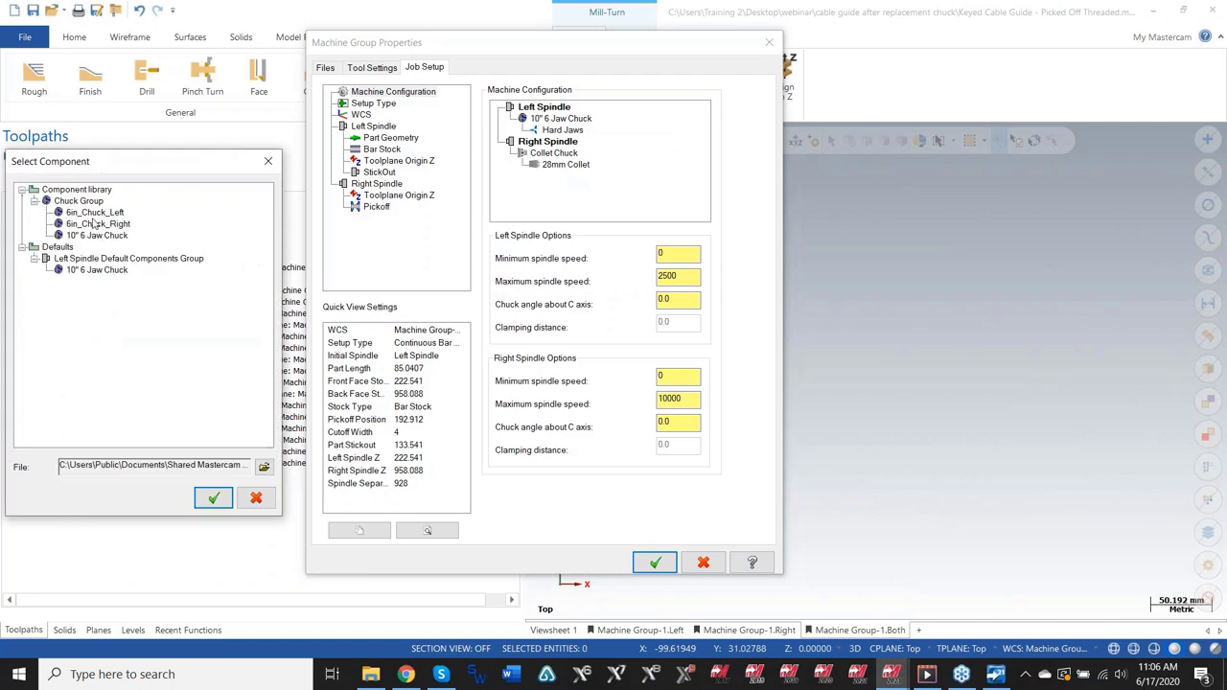
click(96, 235)
click(212, 497)
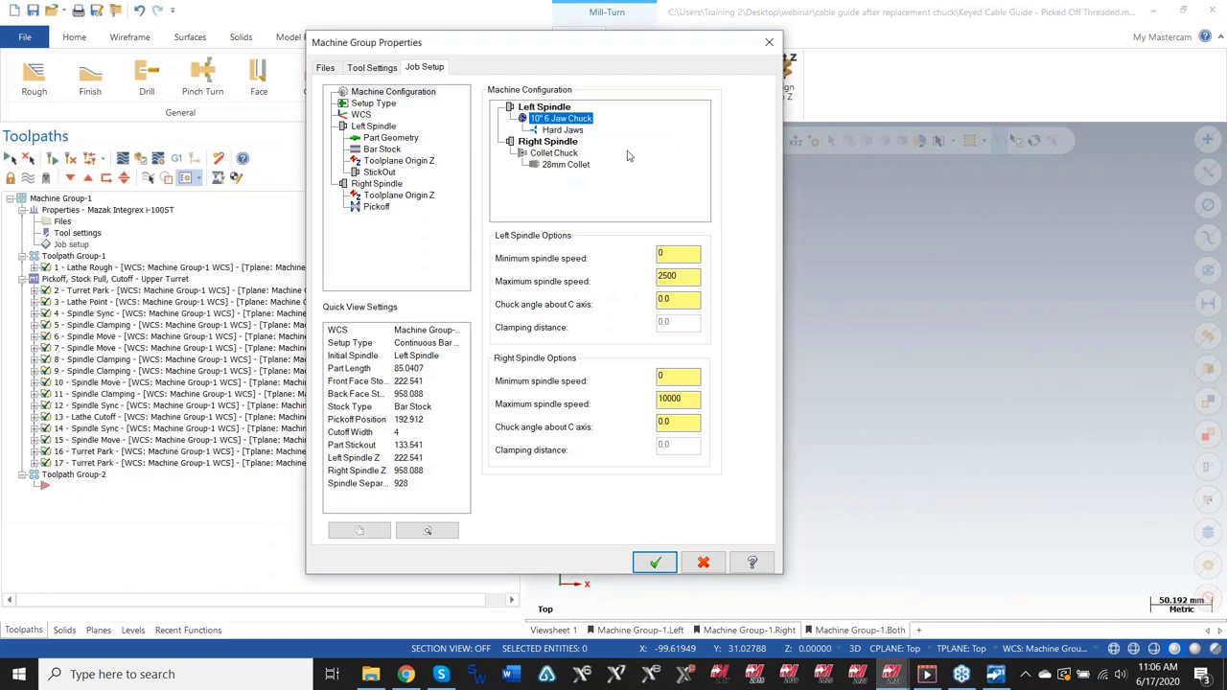
- Check the chuck jaws offered in the component library for the left spindle, and close the selection unchanged
right_click(568, 132)
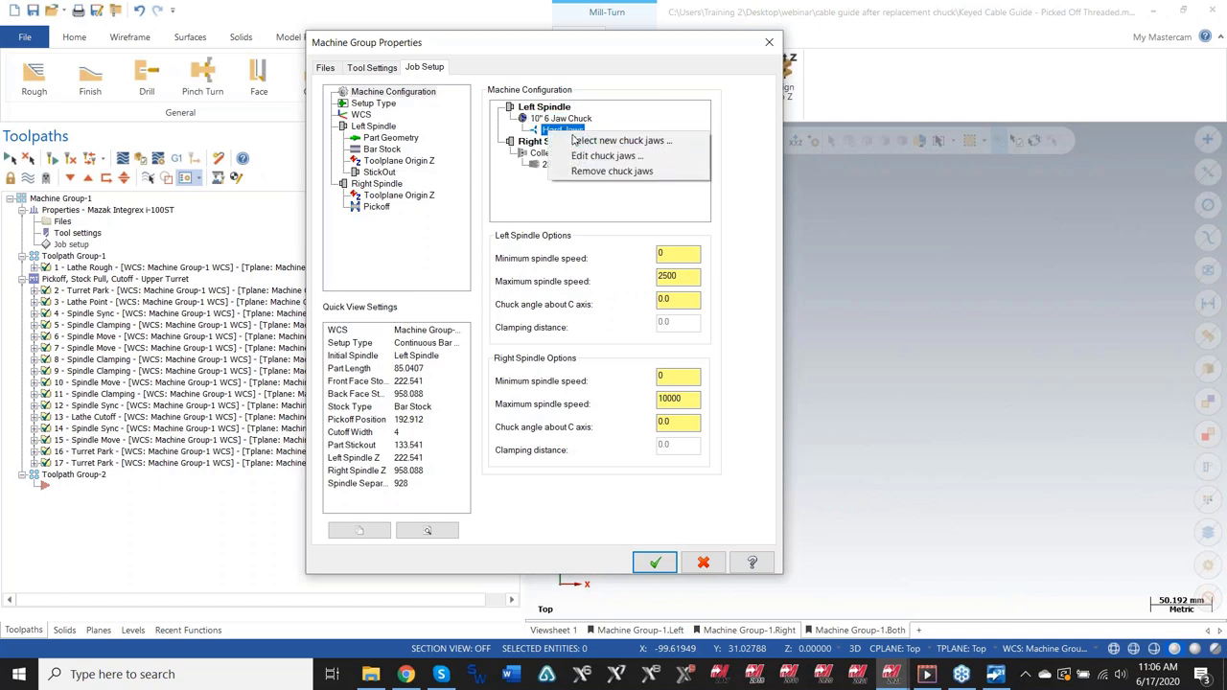
double_click(574, 139)
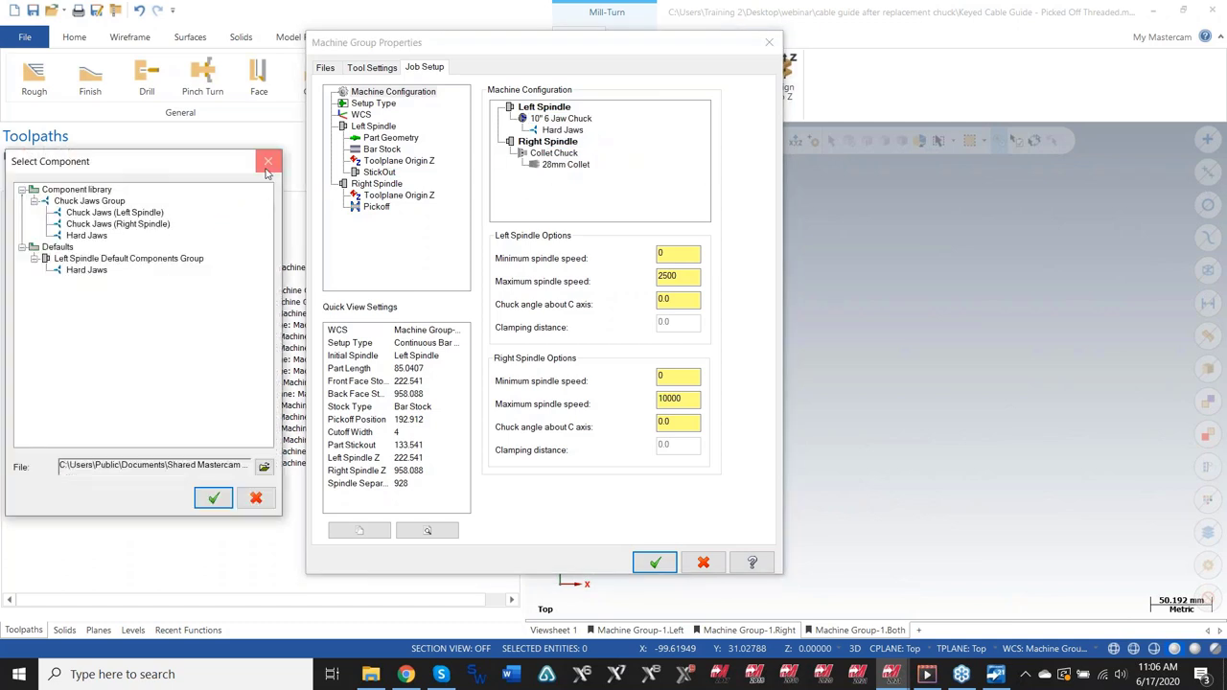
click(267, 163)
- Open the left spindle's Hard Jaws component and compare its boundary with the solid in the preview, checking the Spin and Slice methods
double_click(552, 131)
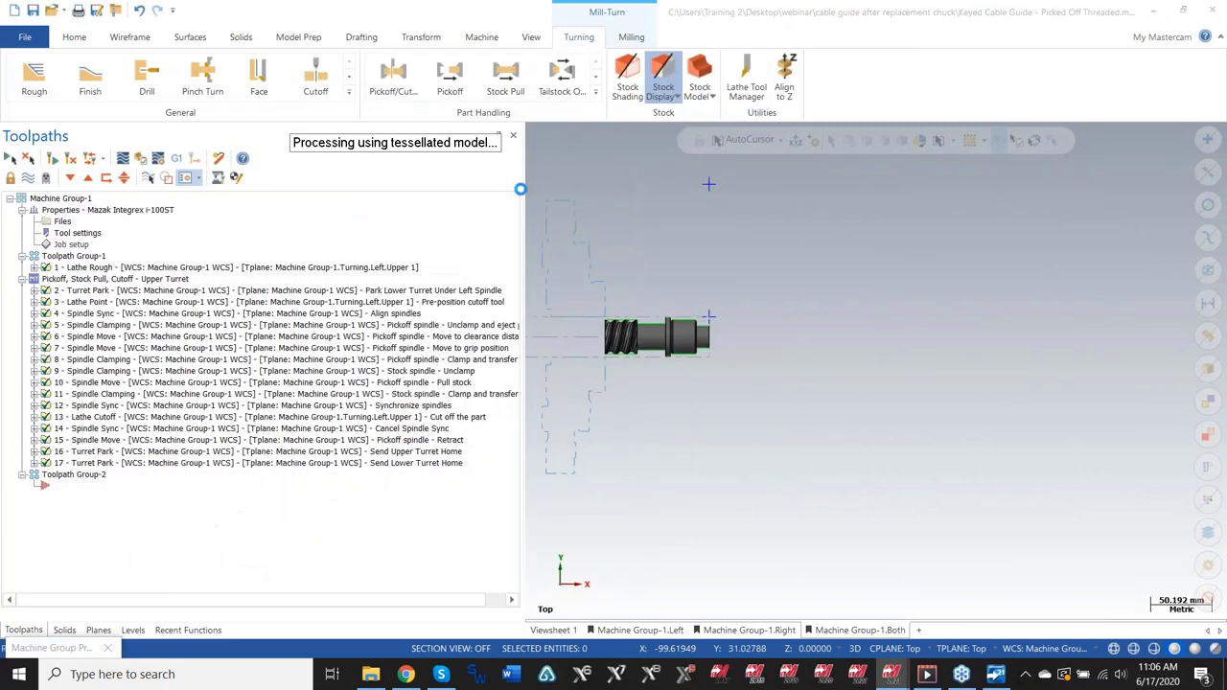
middle_drag(638, 356, 623, 418)
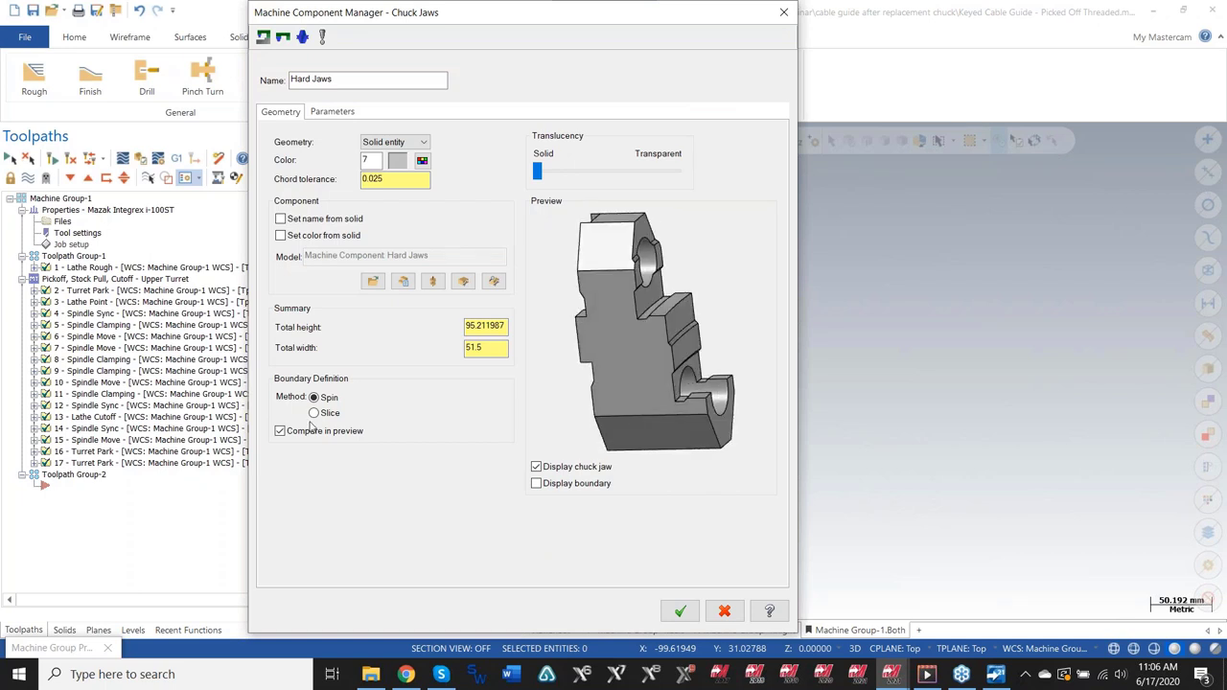
click(536, 483)
middle_drag(661, 374, 671, 374)
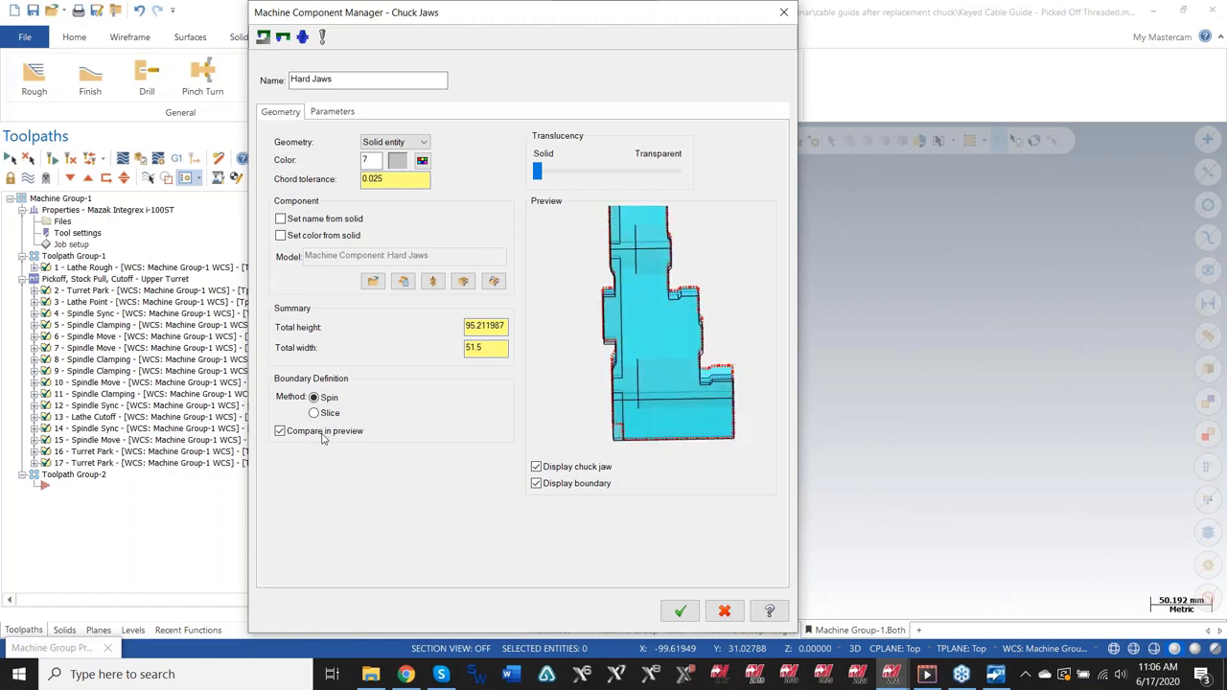
click(328, 415)
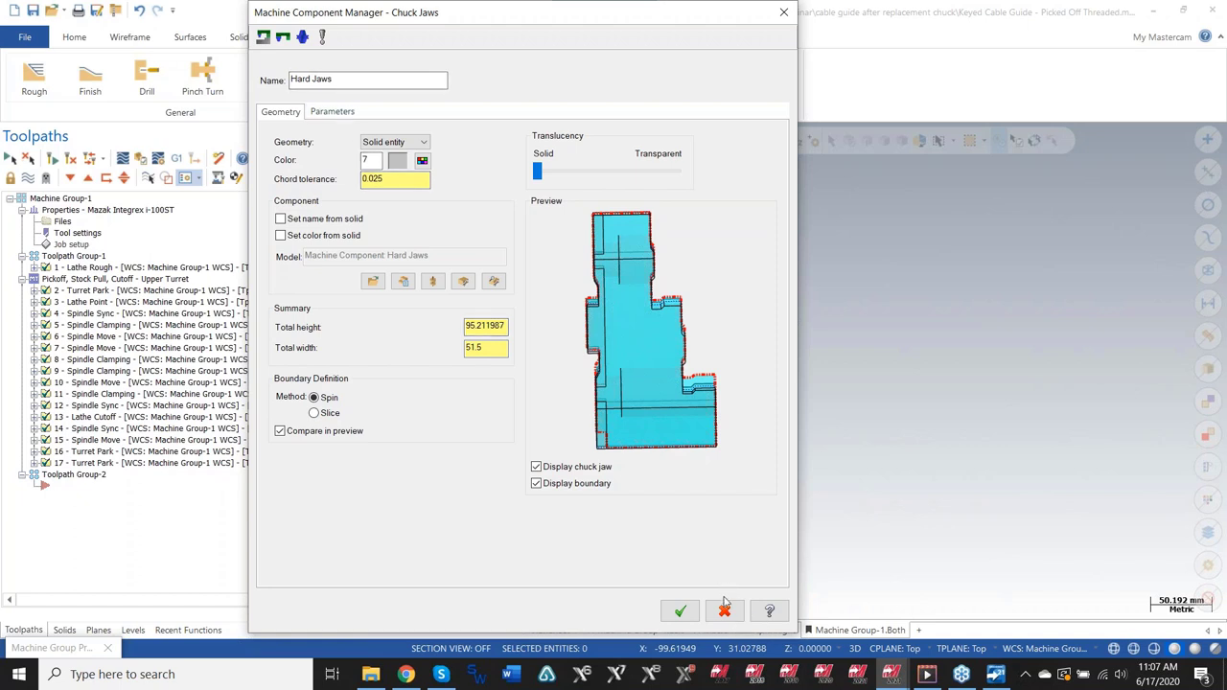
- Examine the Hard Jaws' clamping method and reference point, and cancel both the component and the machine group properties
click(343, 111)
scroll(721, 405, up, 3)
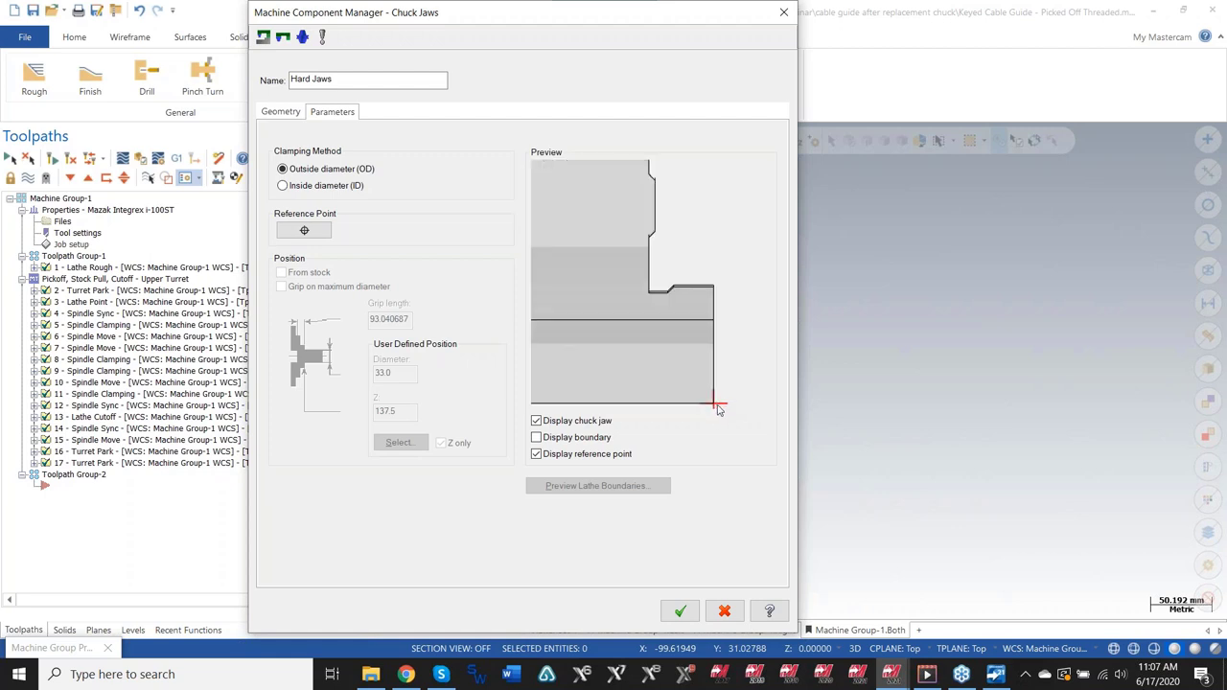
scroll(714, 407, down, 2)
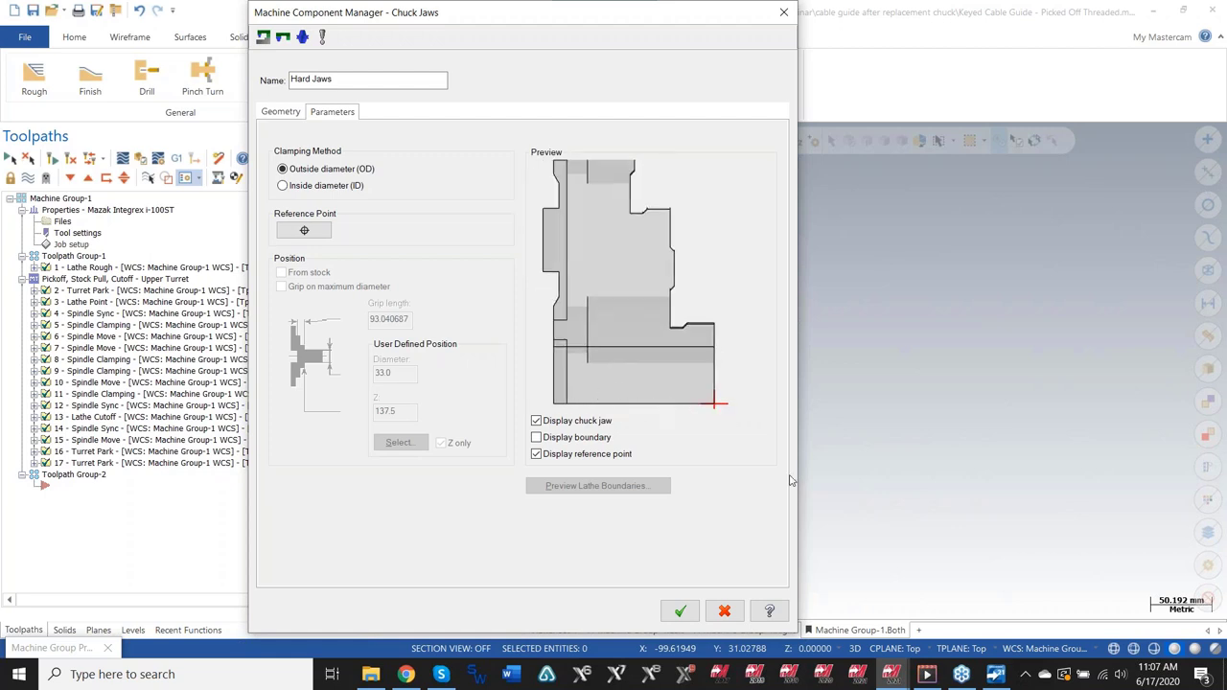
click(723, 612)
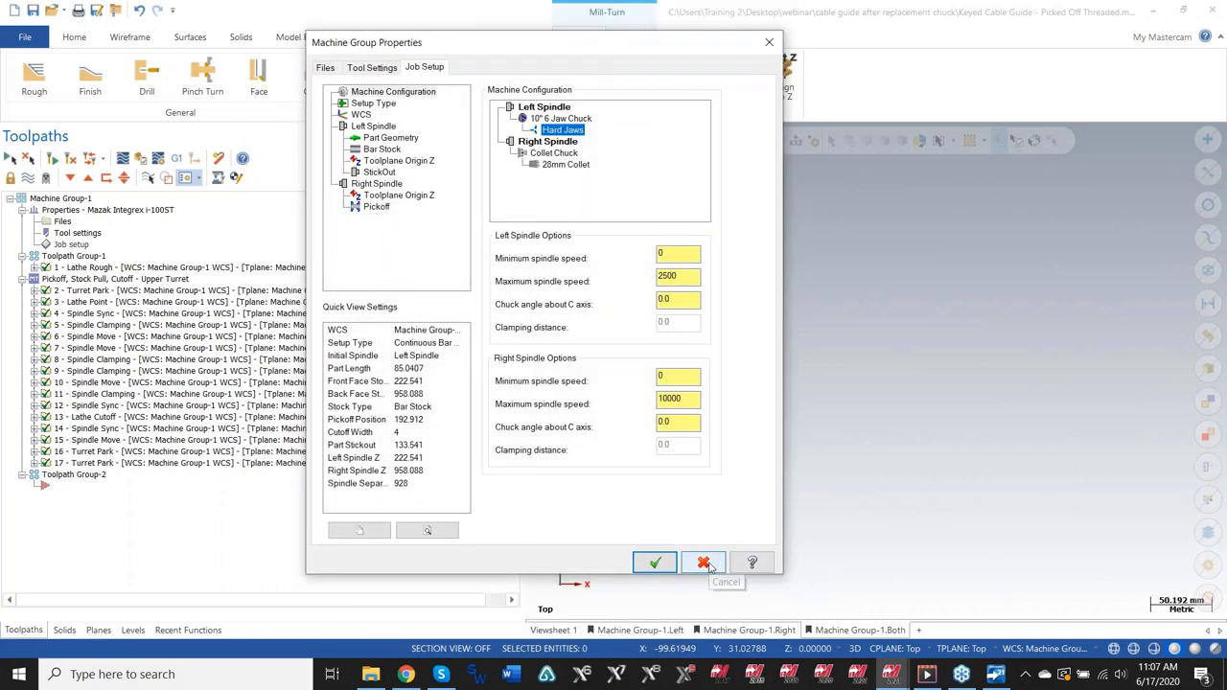
click(705, 564)
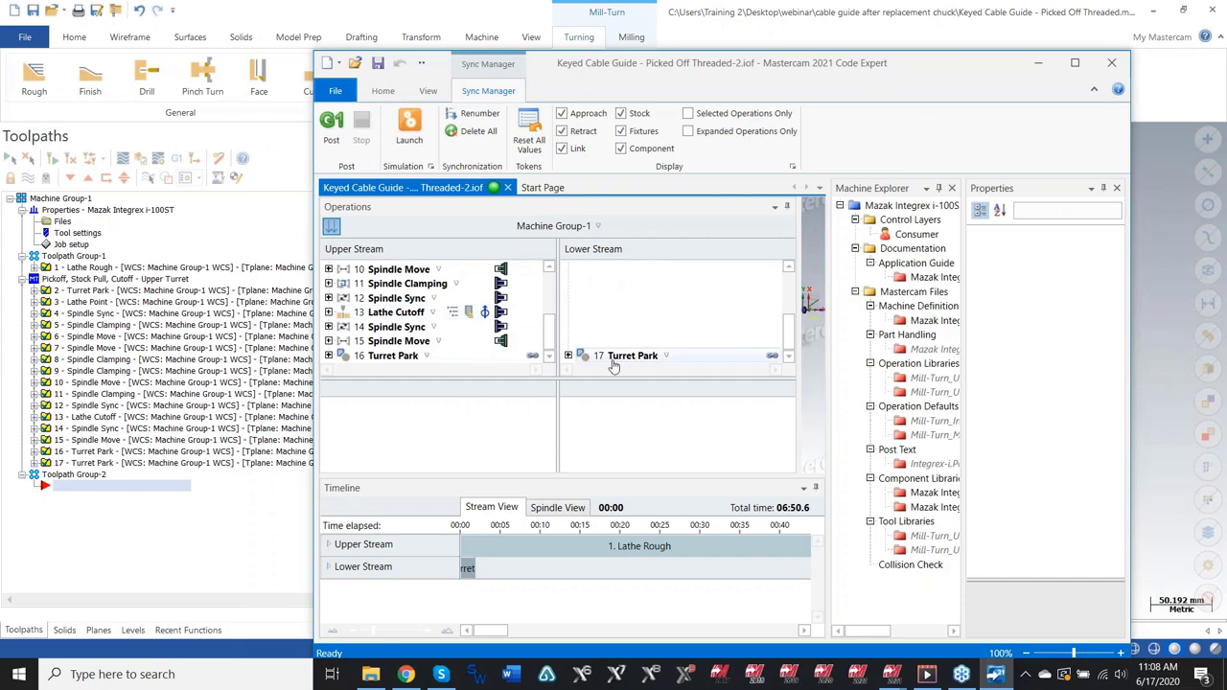
- Launch the machine simulation from Code Expert's Sync Manager and run it through the pickoff and cutoff operations, pausing after the part transfer
click(409, 118)
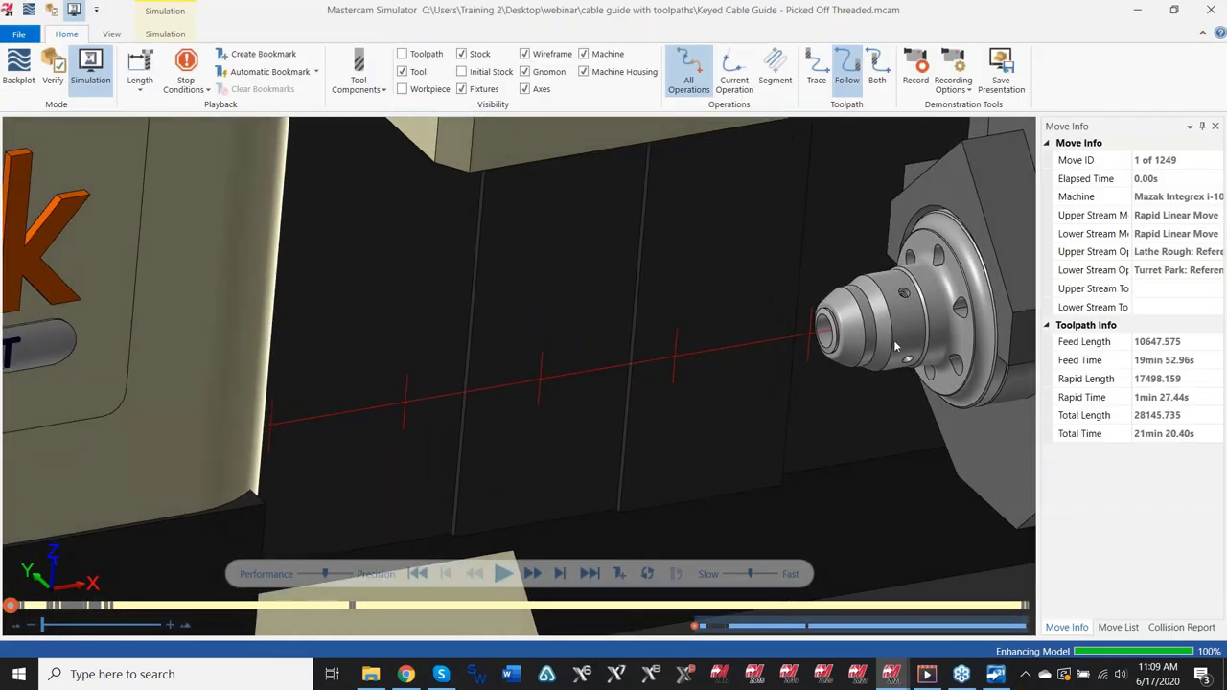
scroll(893, 339, up, 4)
scroll(860, 326, down, 8)
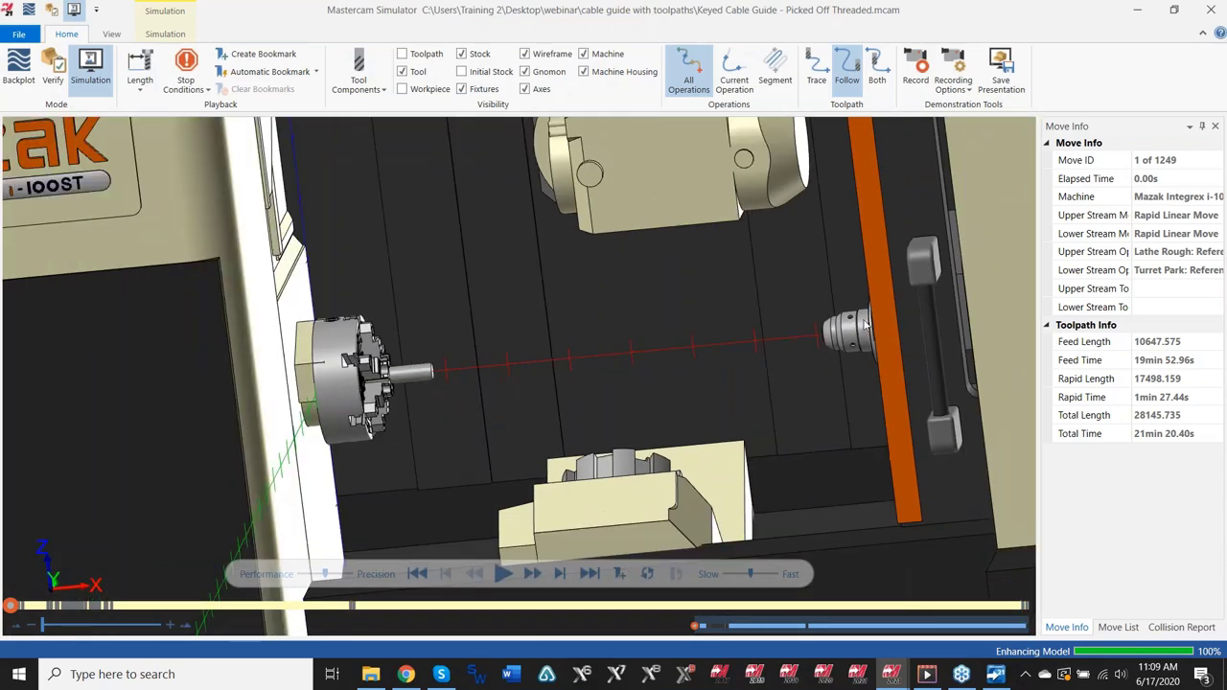
scroll(383, 383, up, 5)
middle_drag(306, 393, 517, 389)
scroll(515, 399, up, 2)
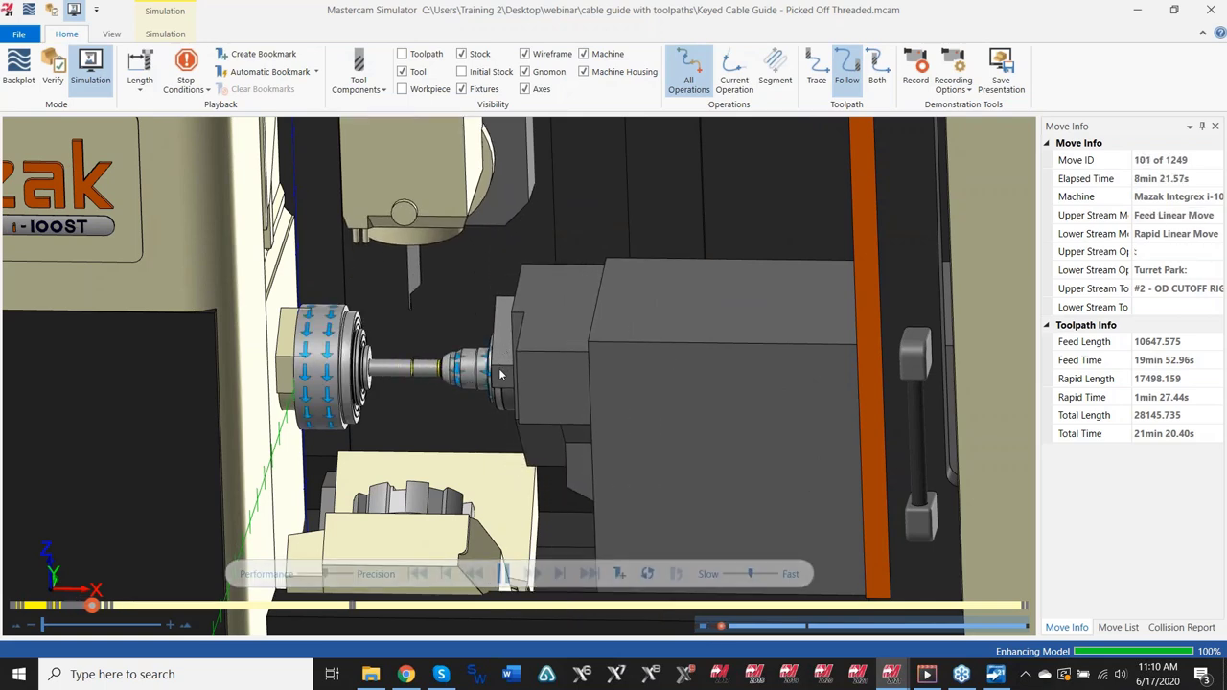
click(503, 574)
- Inspect the left spindle's solid jaw chuck and the right spindle's collet chuck in the paused simulation, and close the simulator
scroll(823, 381, up, 6)
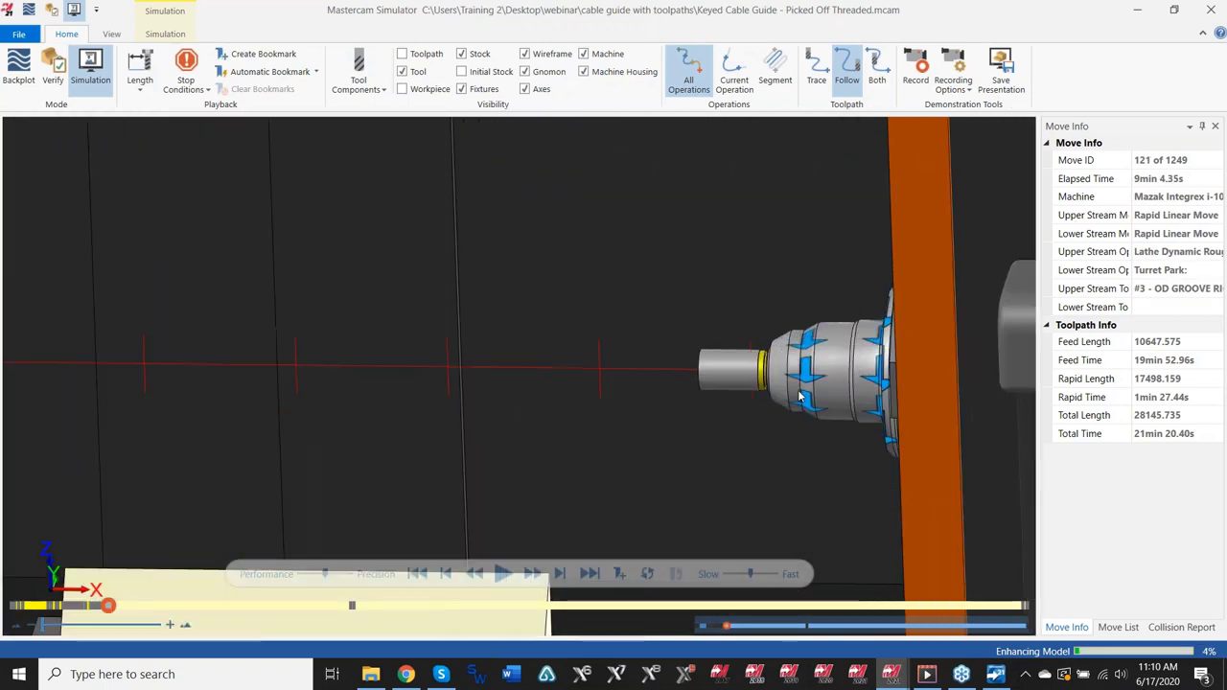
middle_drag(721, 374, 729, 374)
scroll(728, 379, down, 8)
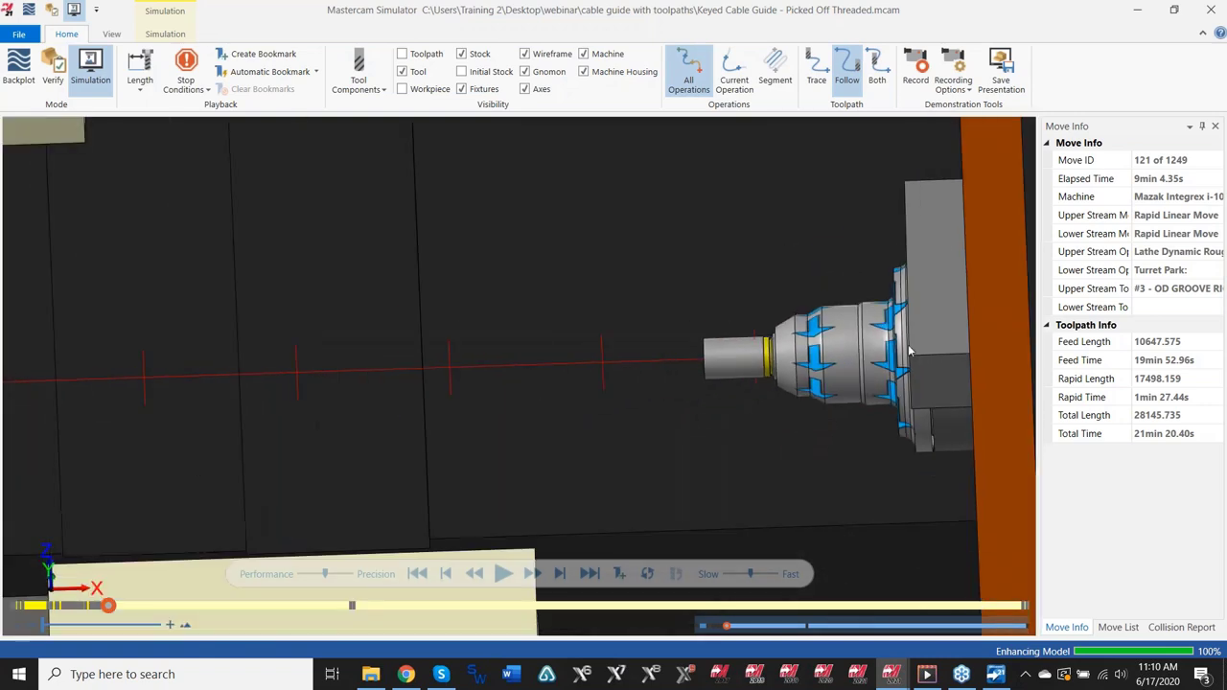
scroll(499, 385, down, 2)
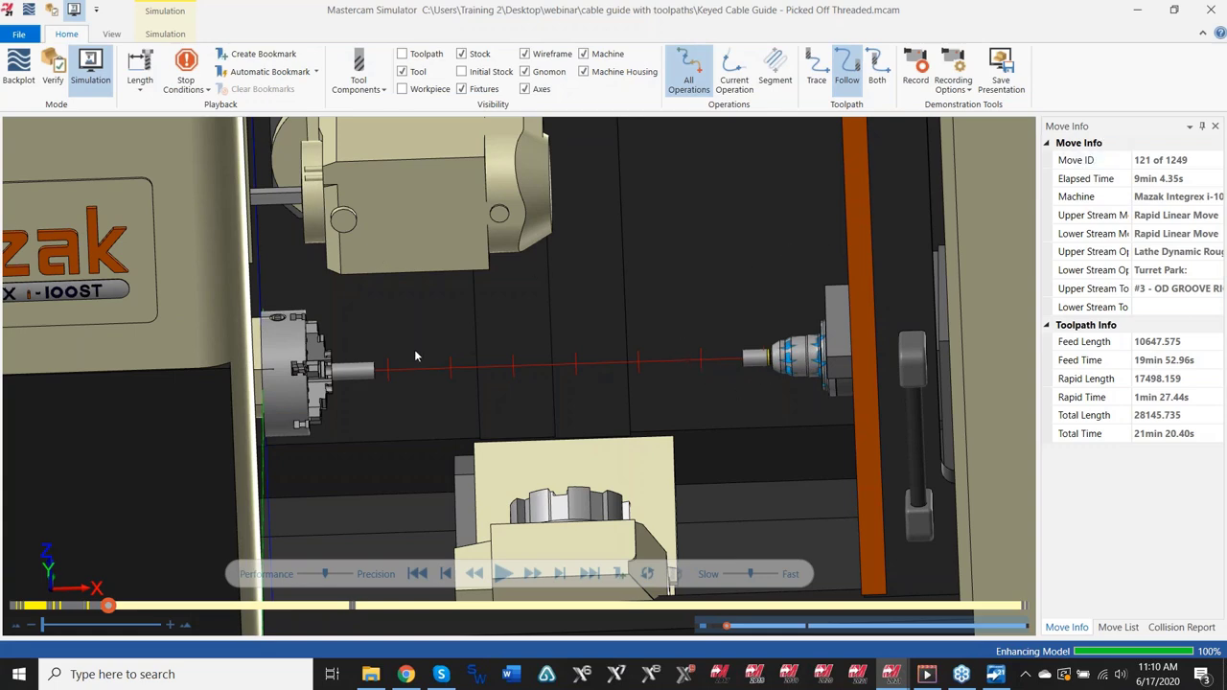
scroll(341, 383, up, 2)
mouse_move(295, 359)
middle_down()
mouse_move(316, 336)
mouse_move(299, 368)
middle_up()
scroll(593, 426, down, 3)
scroll(658, 393, up, 4)
middle_drag(657, 393, 670, 426)
scroll(794, 451, up, 2)
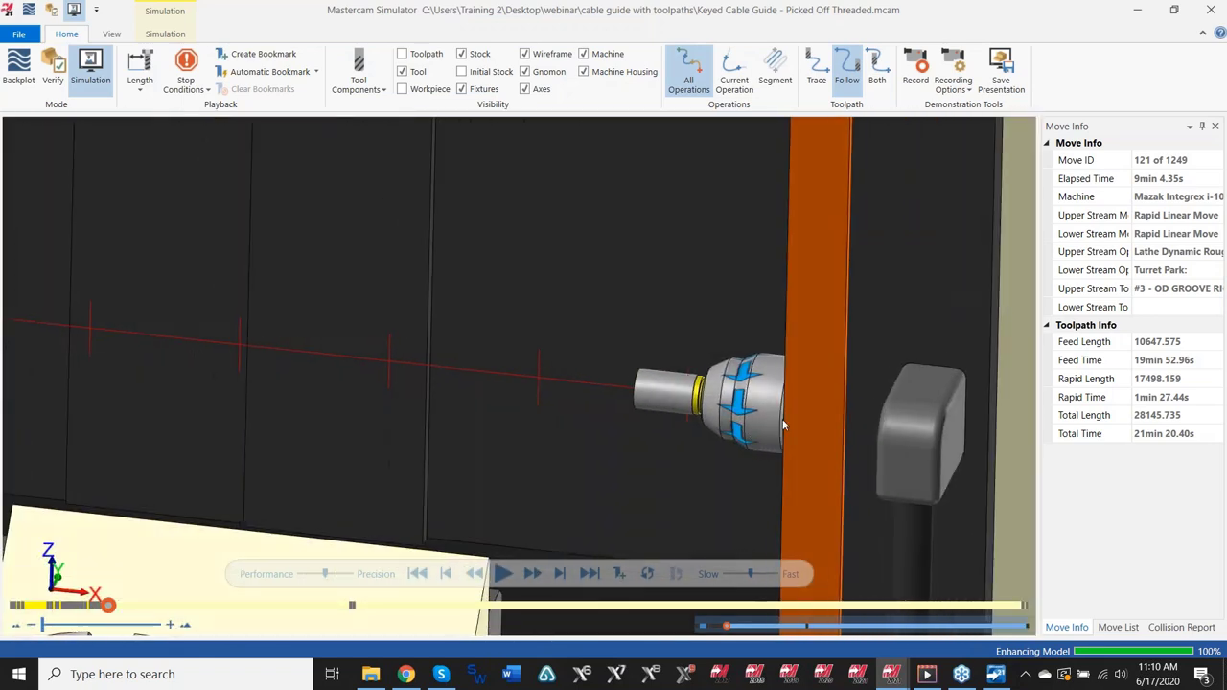
scroll(645, 420, down, 3)
scroll(418, 388, up, 3)
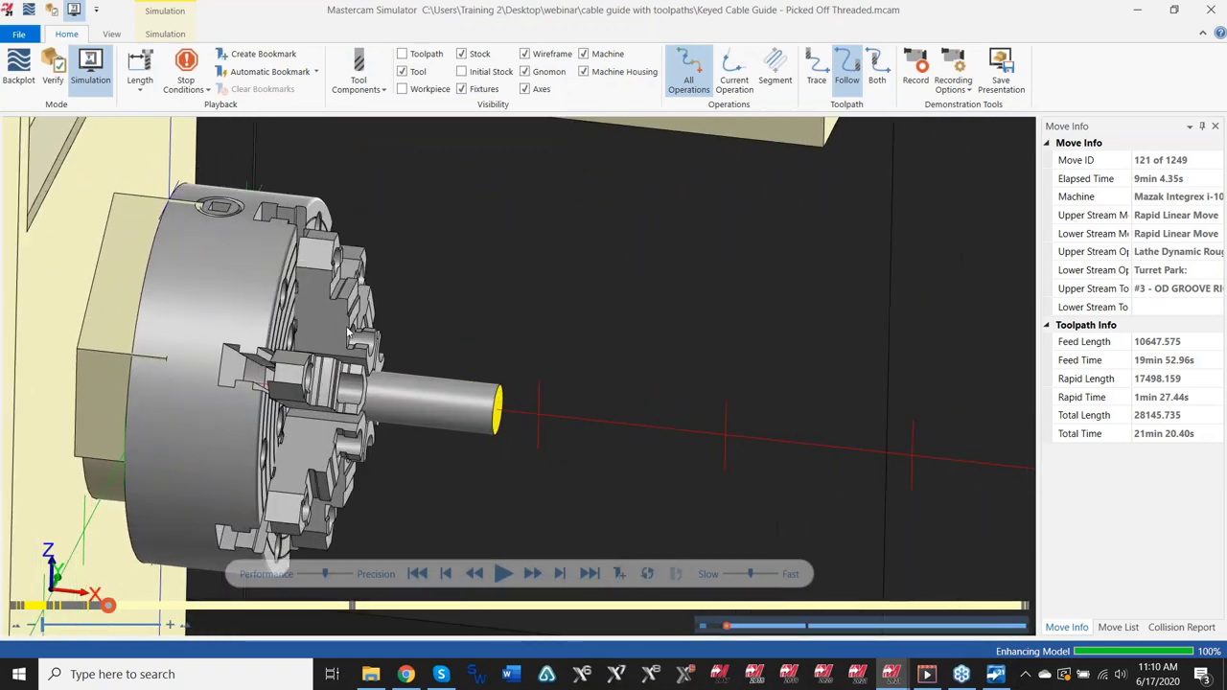
middle_drag(347, 333, 328, 333)
scroll(464, 369, down, 5)
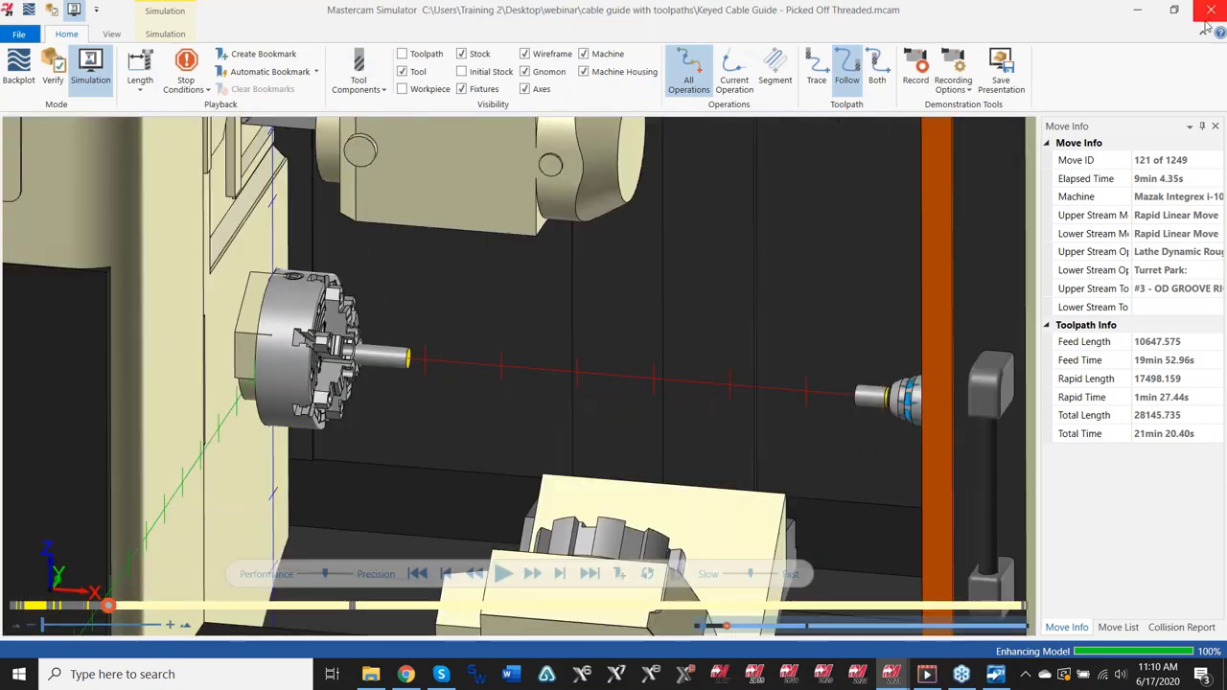
click(1207, 12)
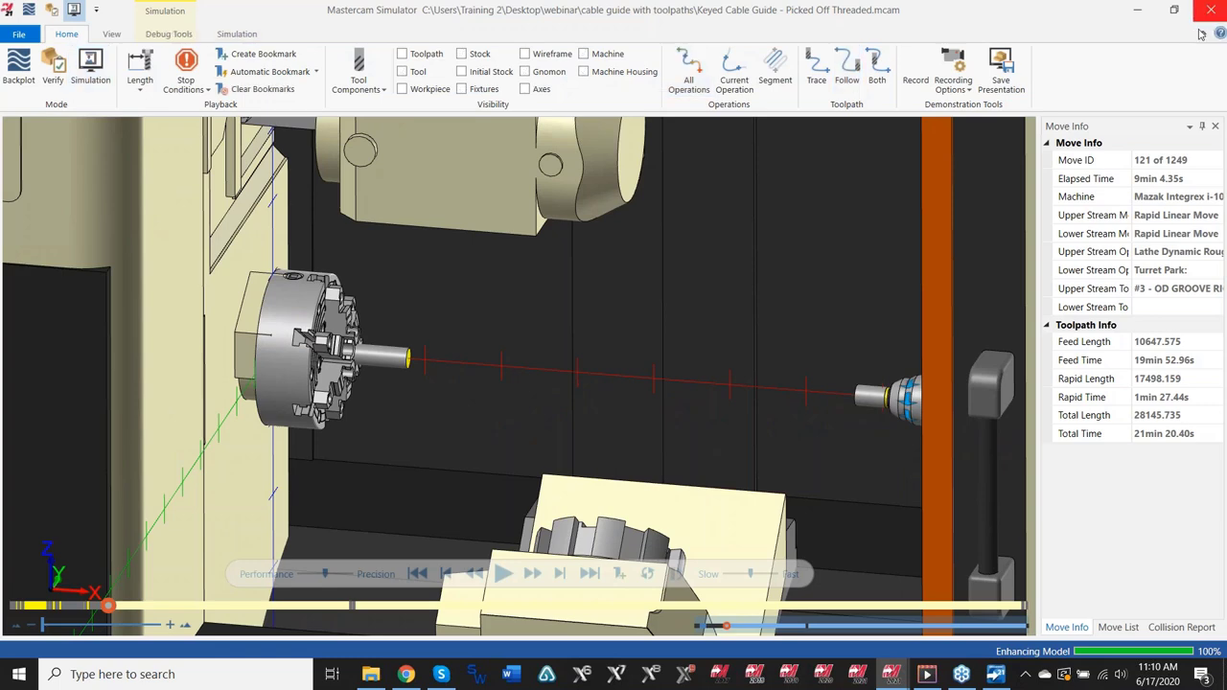
click(1135, 12)
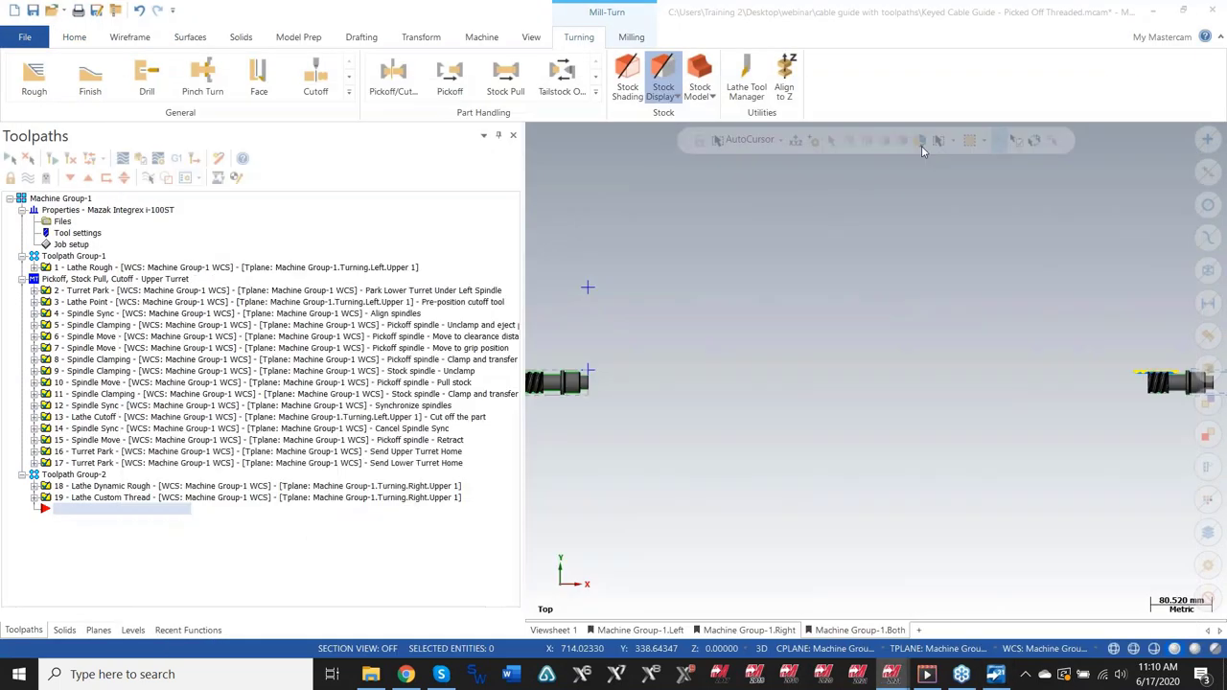
- Select the Lathe Custom Thread operation in Toolpath Group-2 and examine its toolpath on the threaded part, narrowing the operations list for room
scroll(631, 375, down, 2)
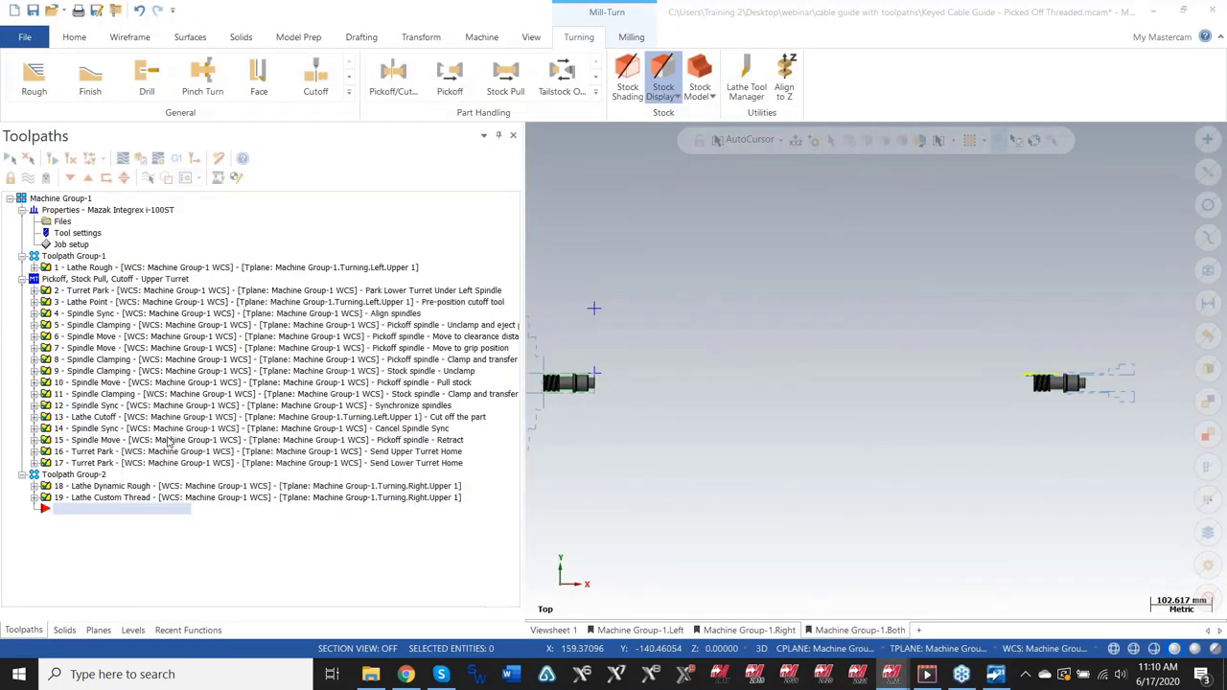
click(59, 497)
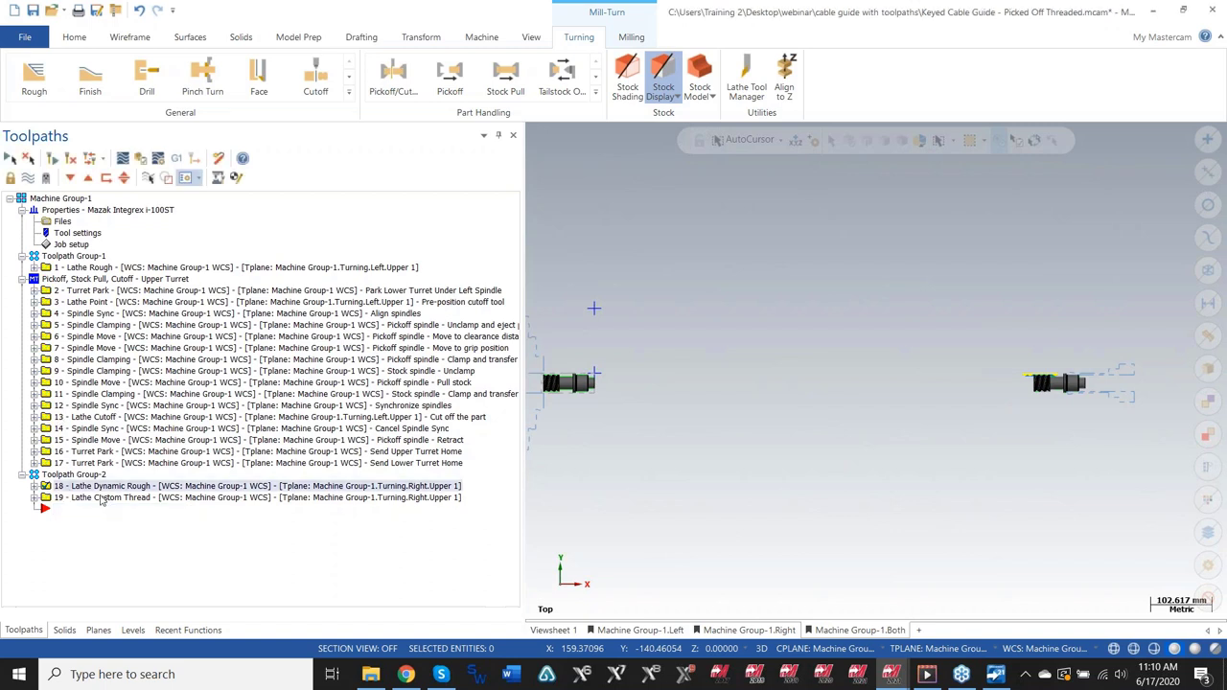
scroll(1060, 381, up, 10)
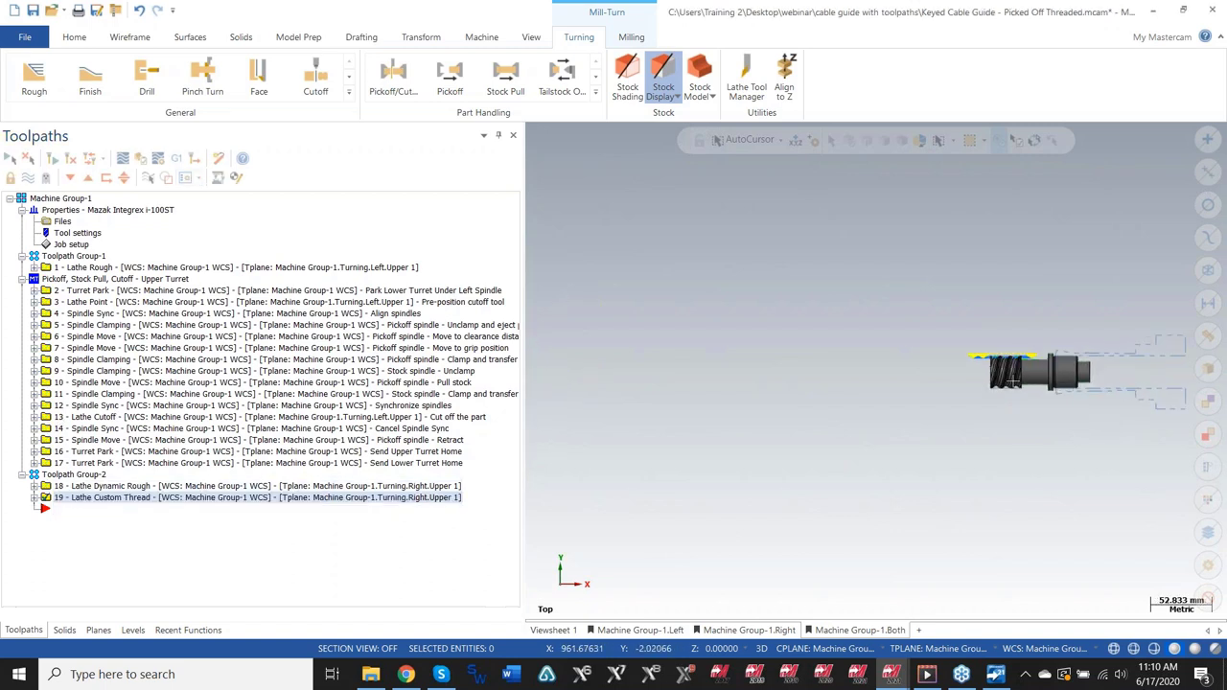
scroll(1034, 359, up, 4)
scroll(958, 374, down, 2)
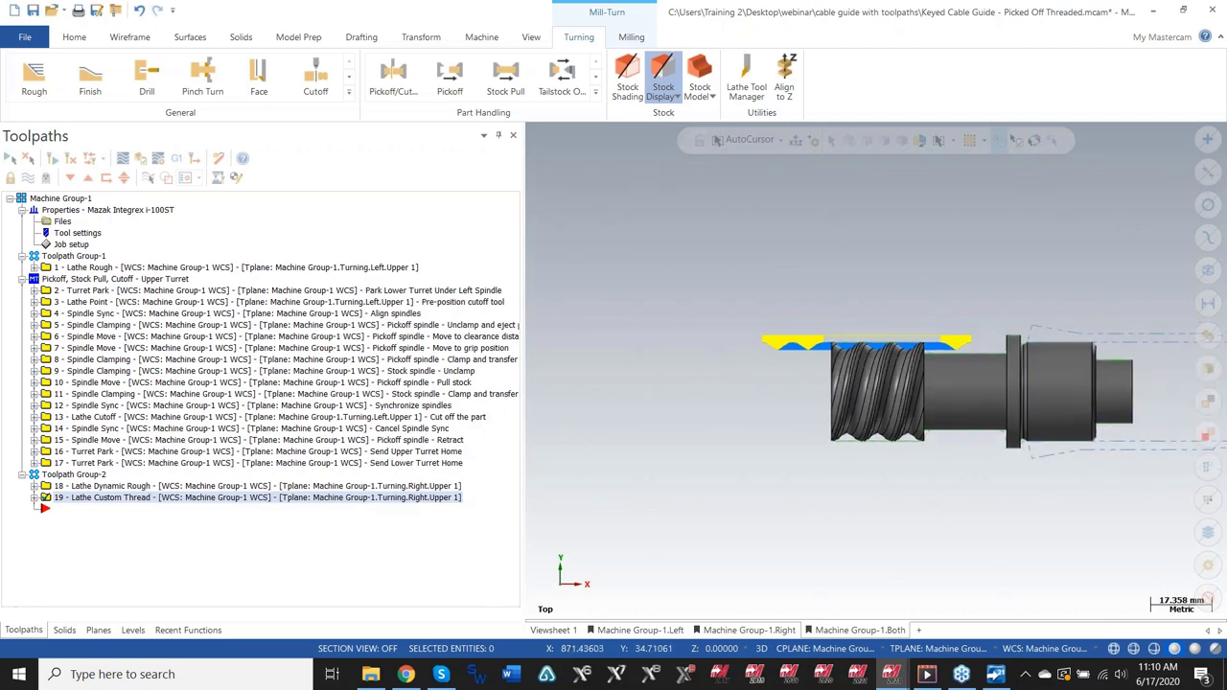
drag(519, 273, 261, 274)
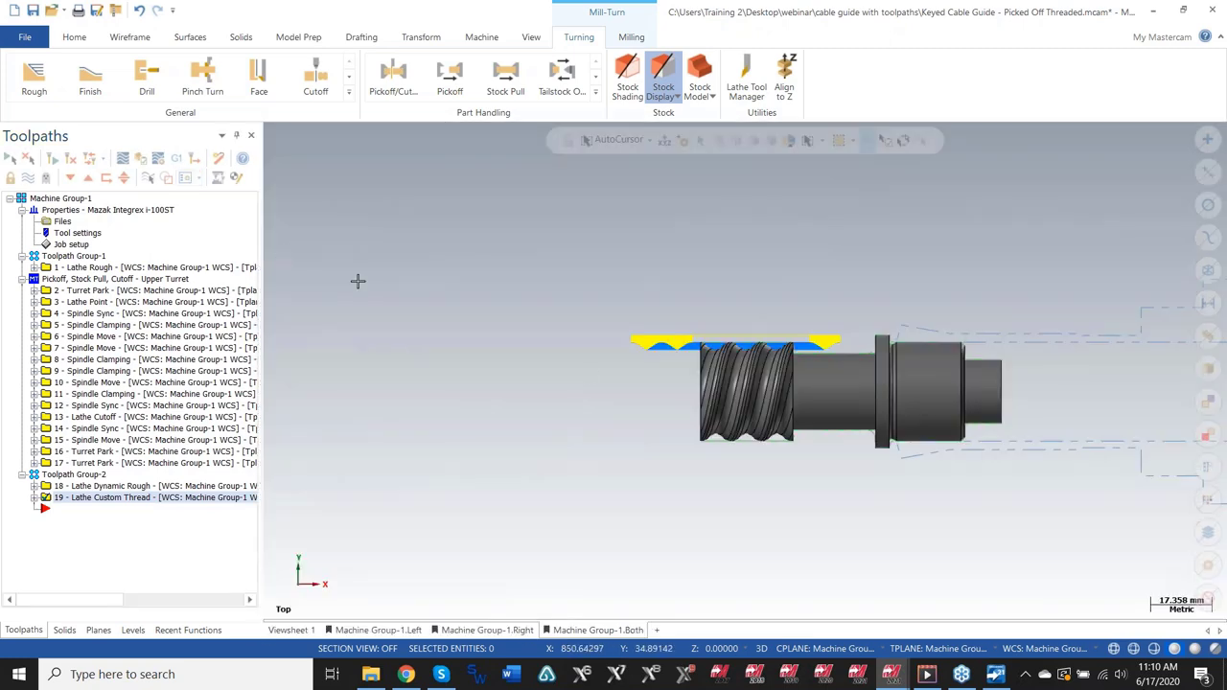
scroll(798, 374, up, 1)
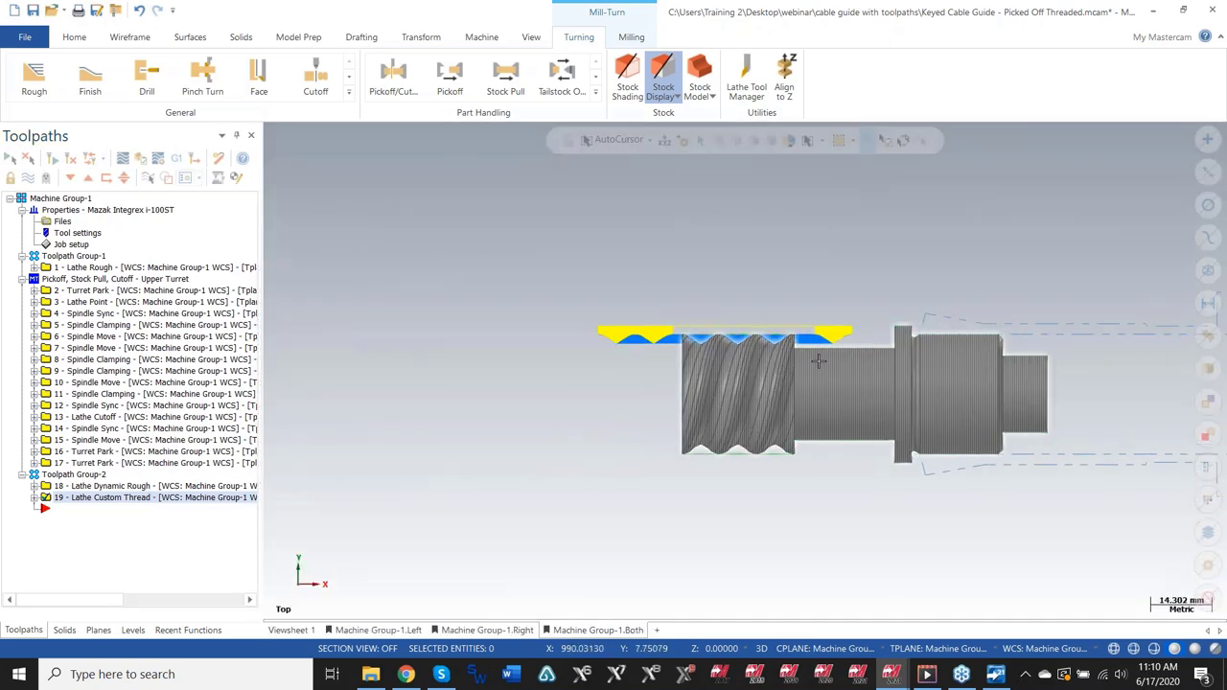
- Look closely at the toolpath over the threaded end and open the Lathe Custom Thread operation's parameters
scroll(818, 360, up, 4)
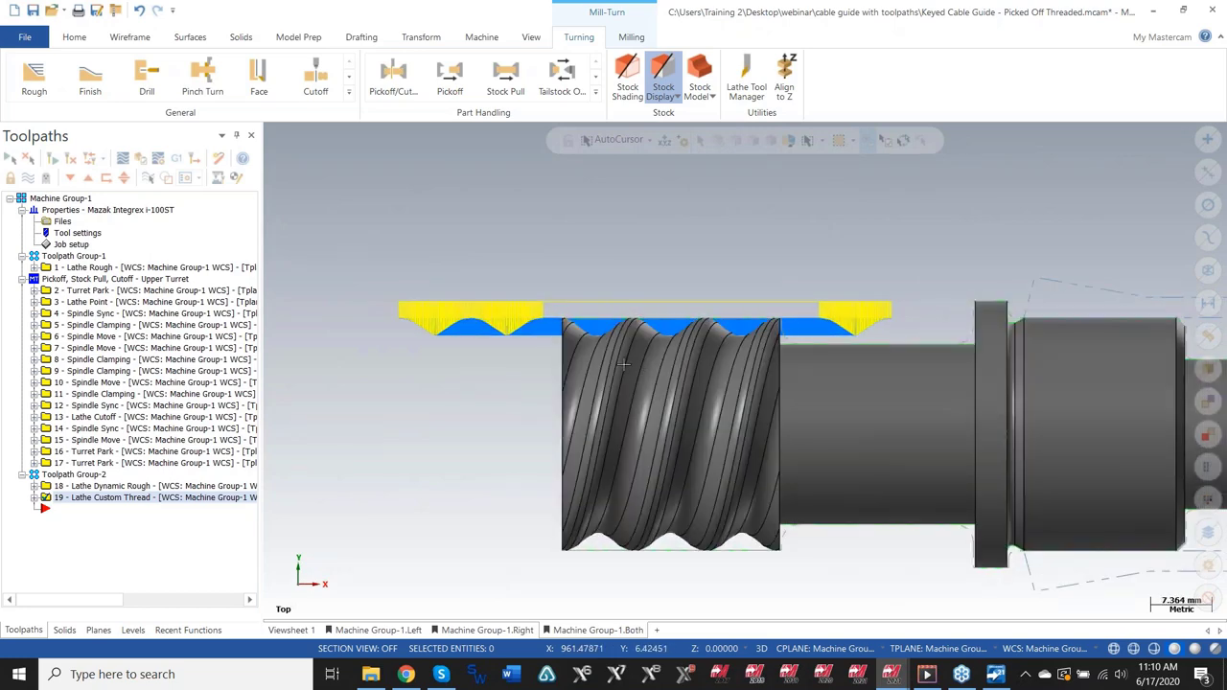
scroll(610, 353, up, 2)
mouse_move(633, 350)
middle_down()
mouse_move(662, 348)
mouse_move(584, 287)
middle_up()
scroll(662, 349, down, 1)
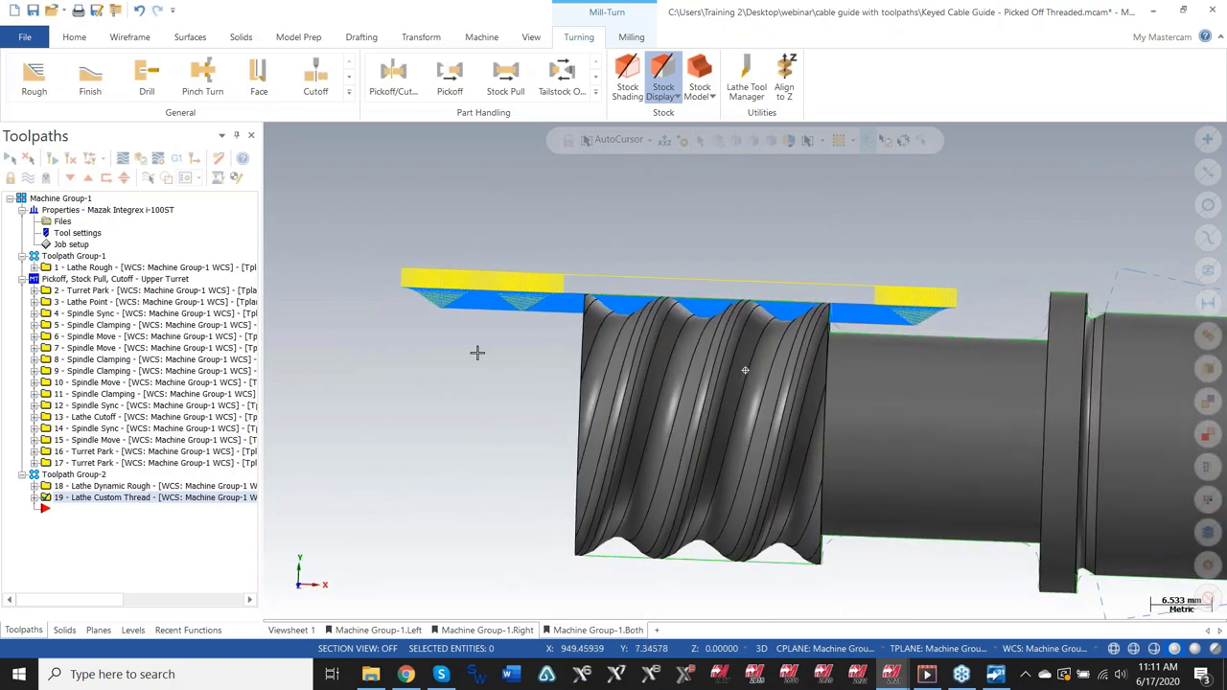
click(33, 497)
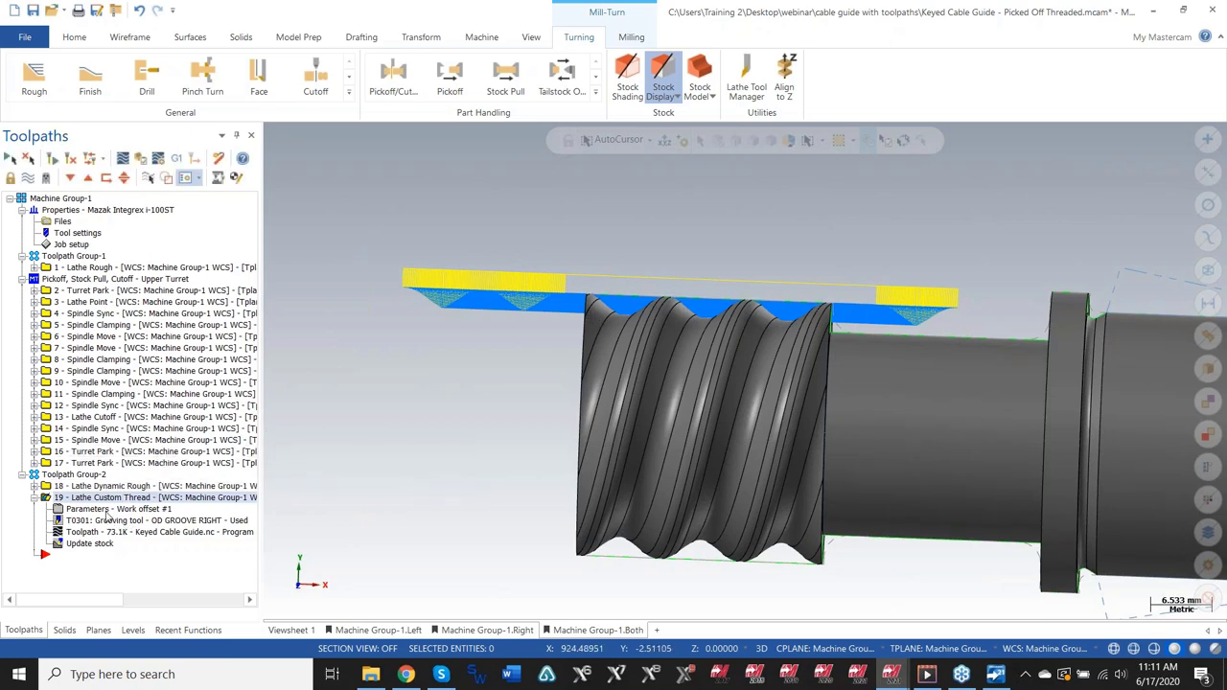
double_click(183, 493)
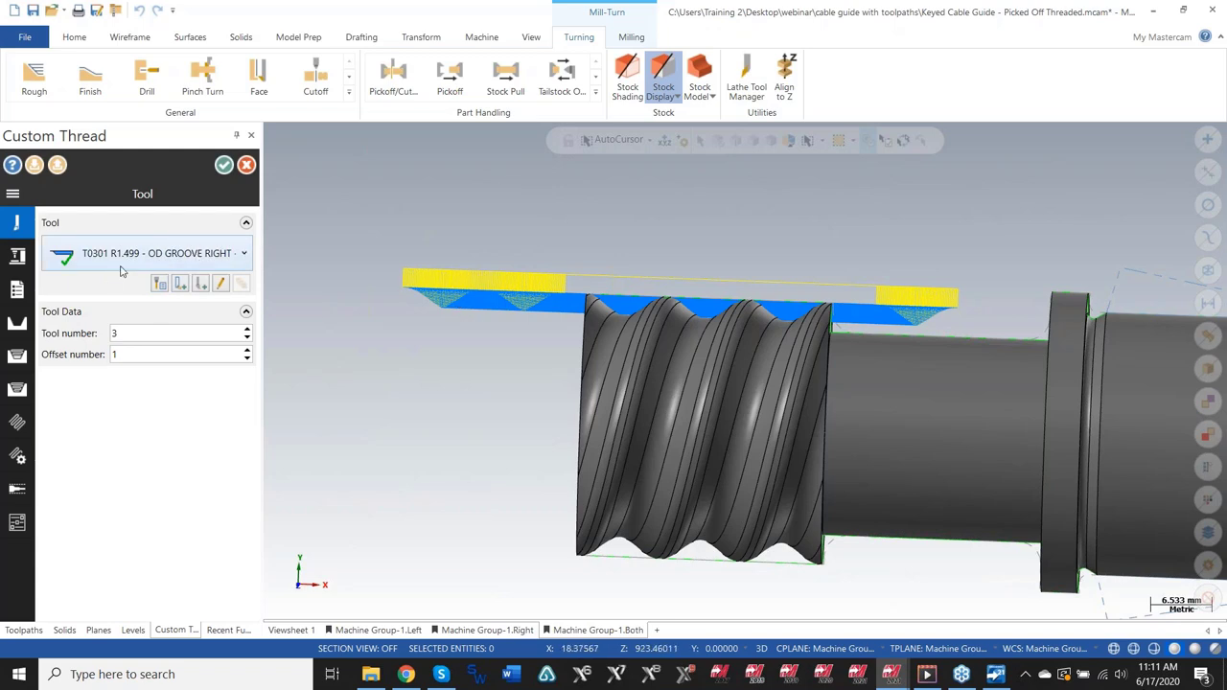
- Review the custom thread's machine axis combination and spindle origin settings and its operation reference point and output options
click(23, 257)
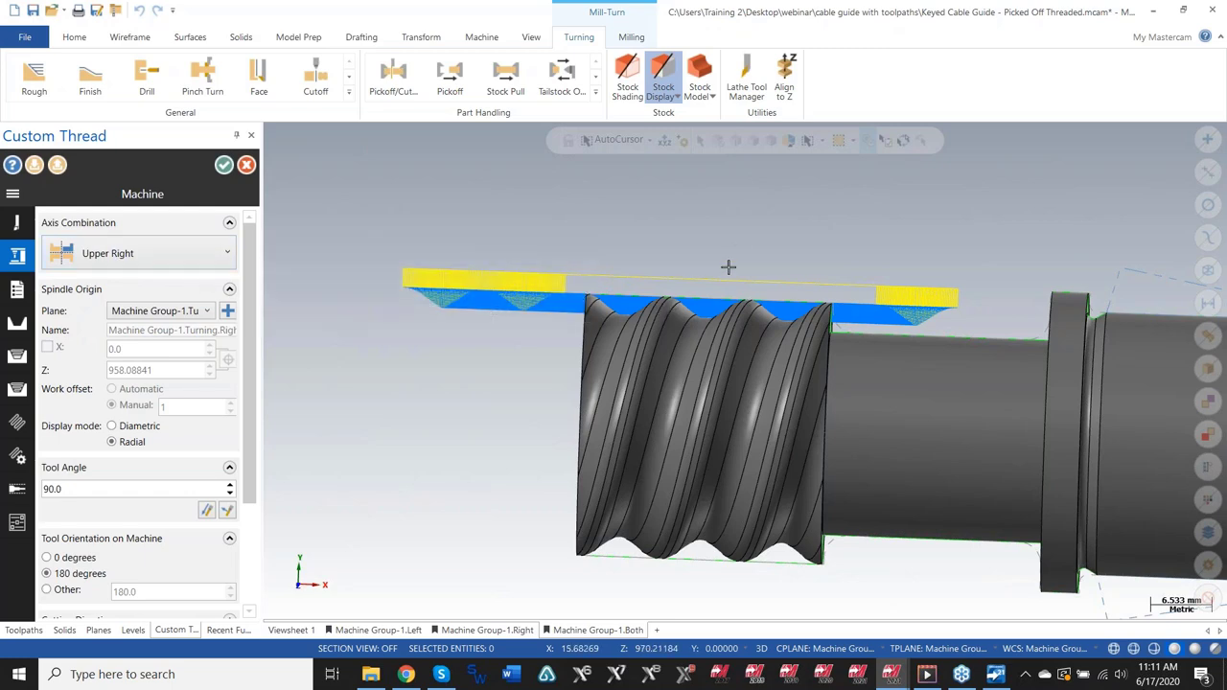
middle_drag(744, 370, 736, 395)
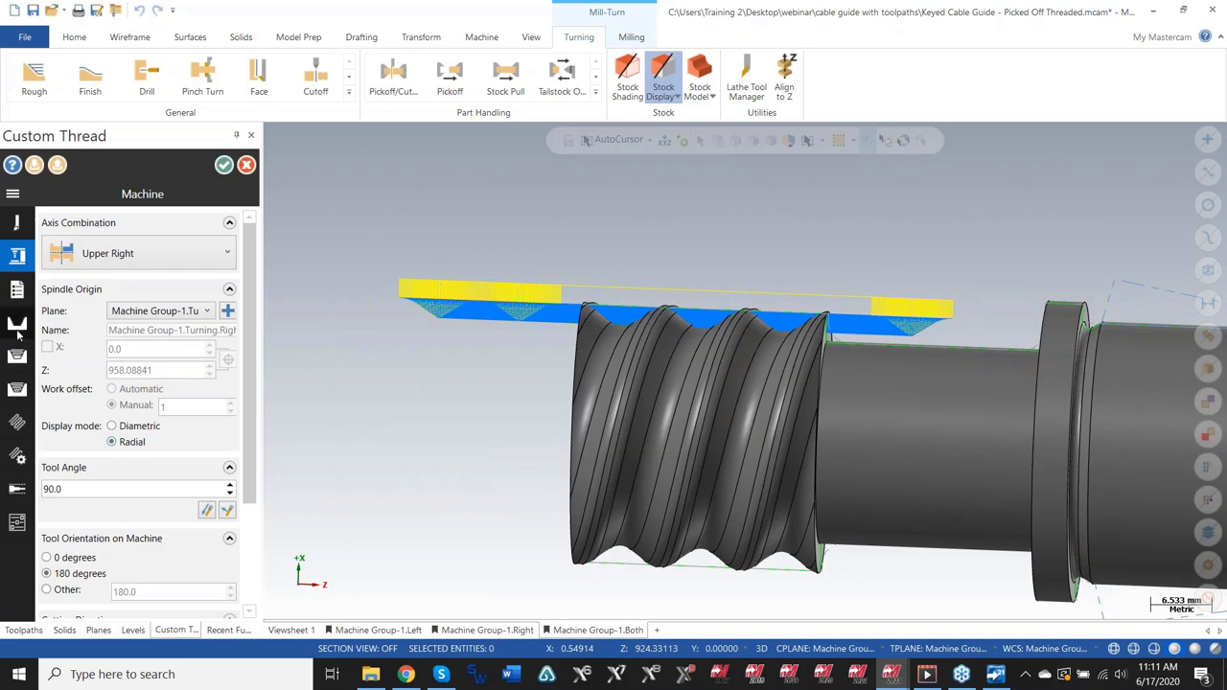
click(18, 291)
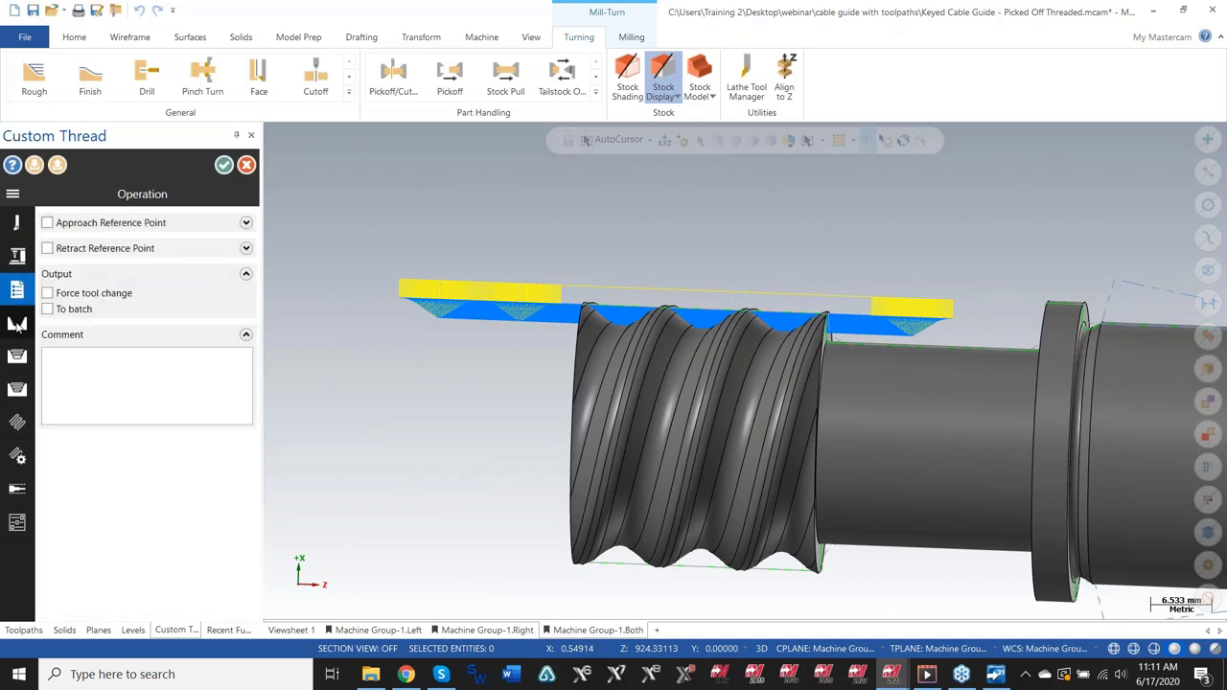
- Examine the thread's parametric shape settings and the available style types, keeping Rope, and review its dimensions
click(15, 335)
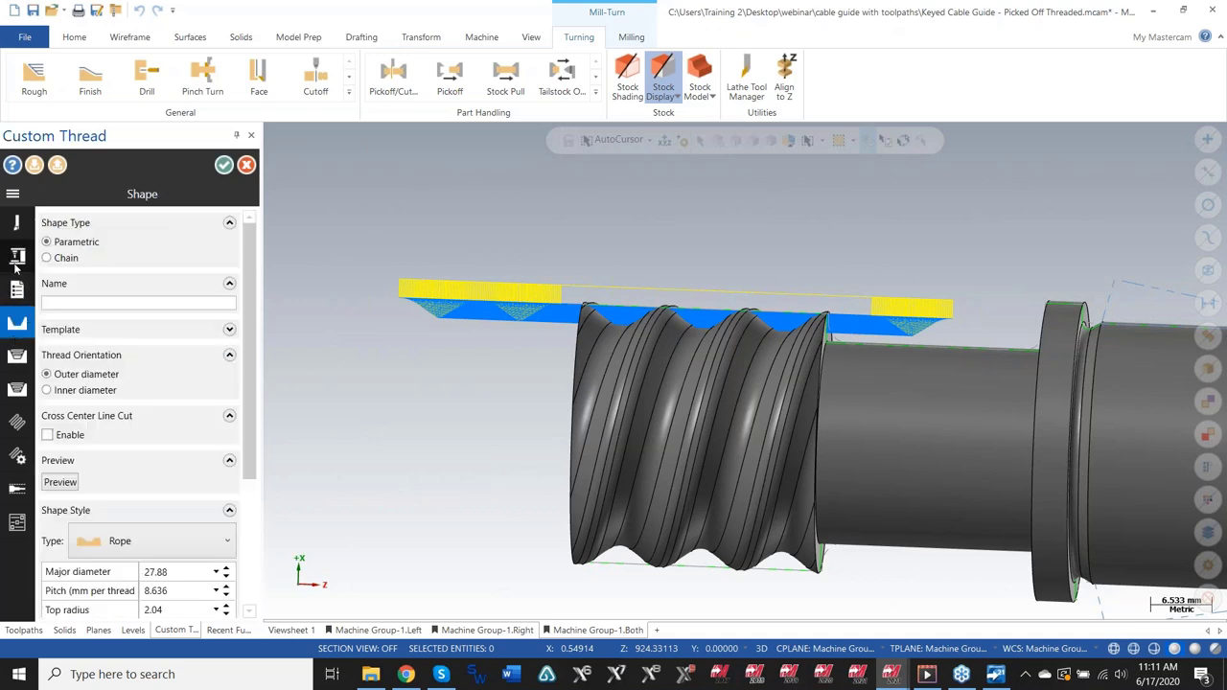
scroll(251, 278, down, 1)
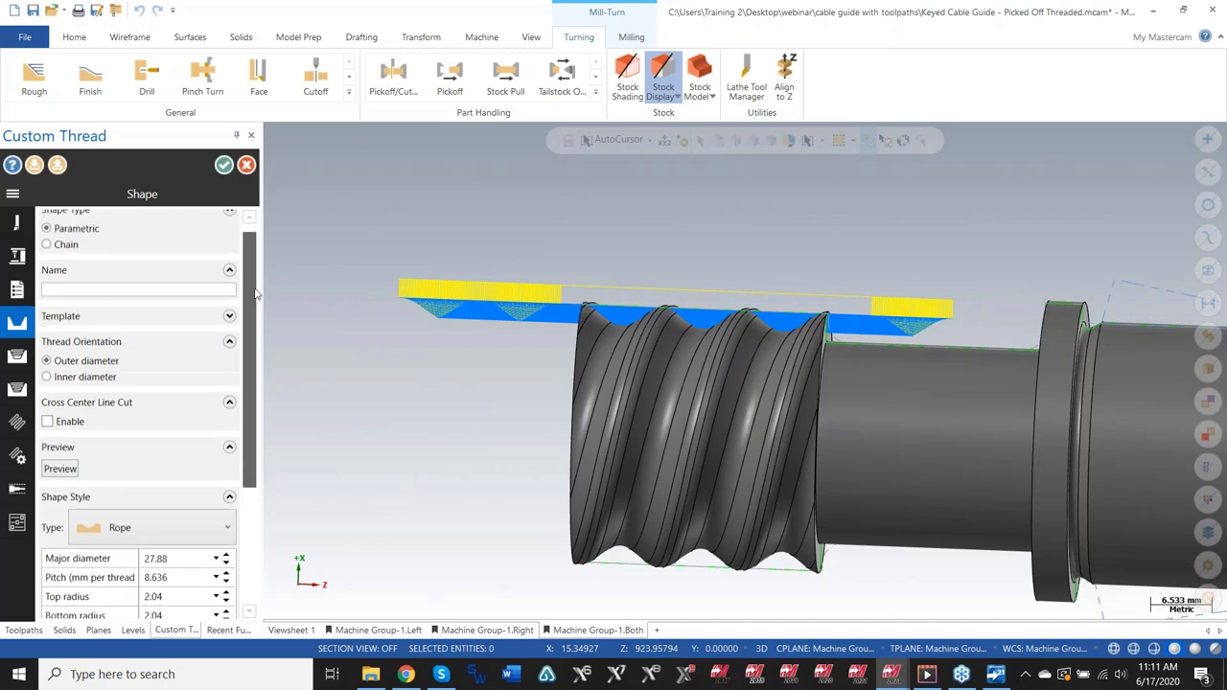
scroll(251, 278, up, 1)
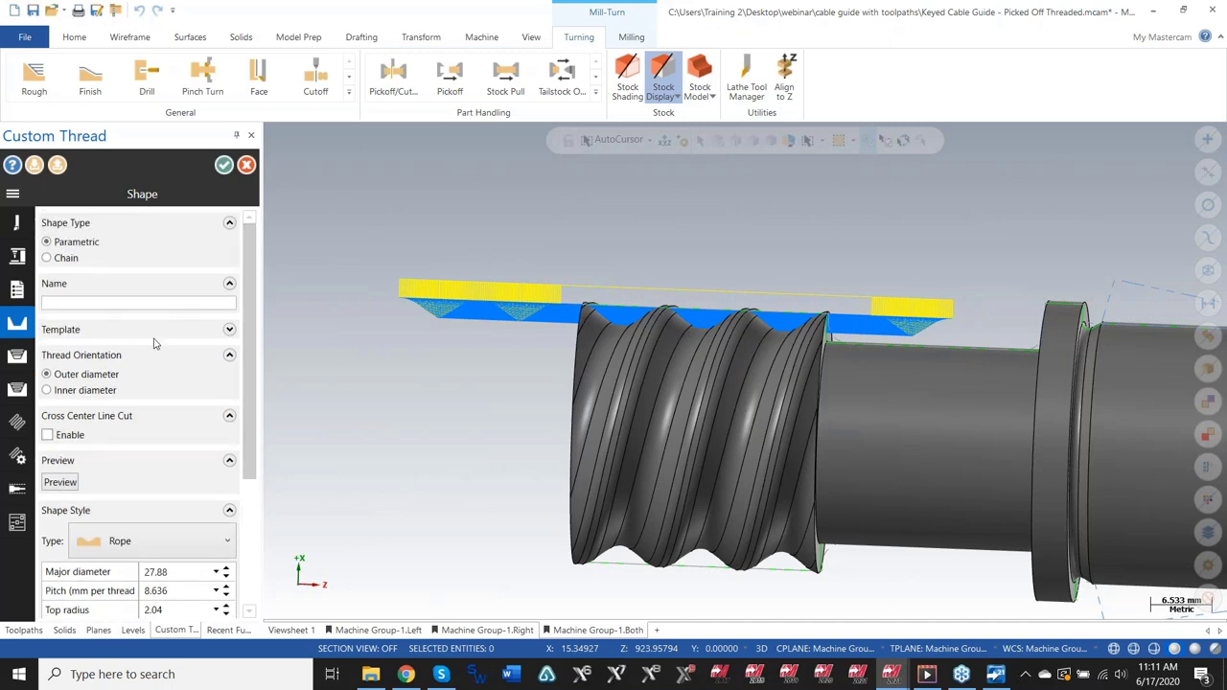
scroll(754, 302, down, 1)
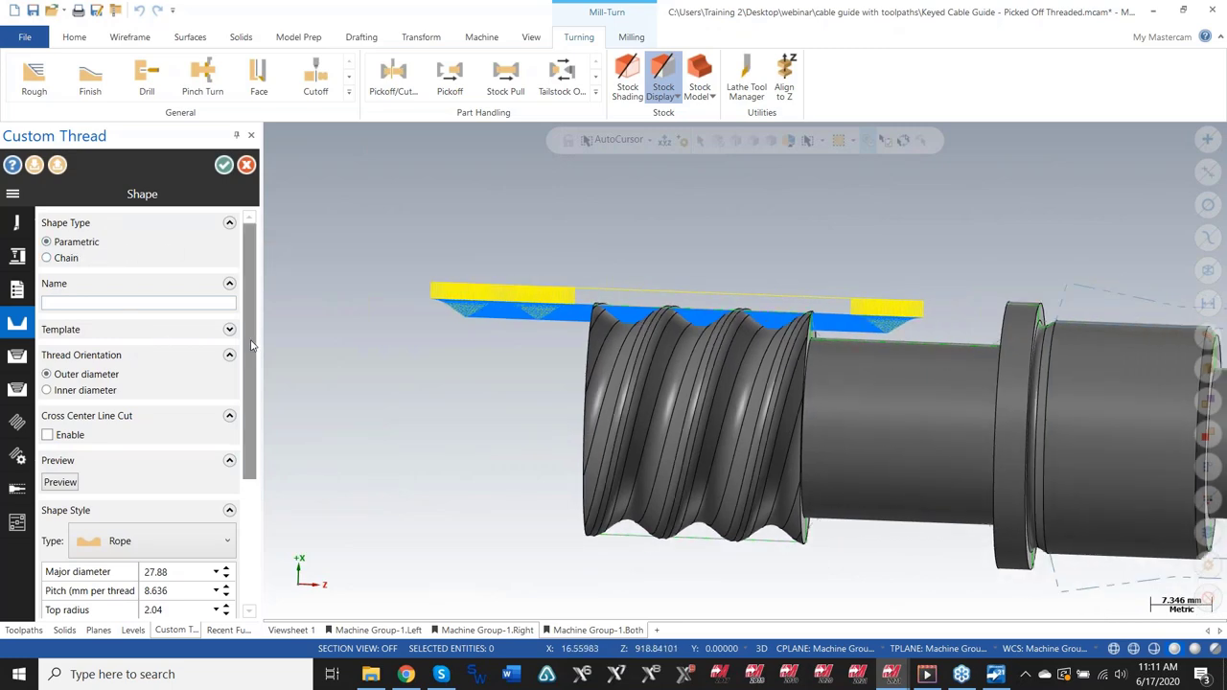
scroll(176, 452, down, 2)
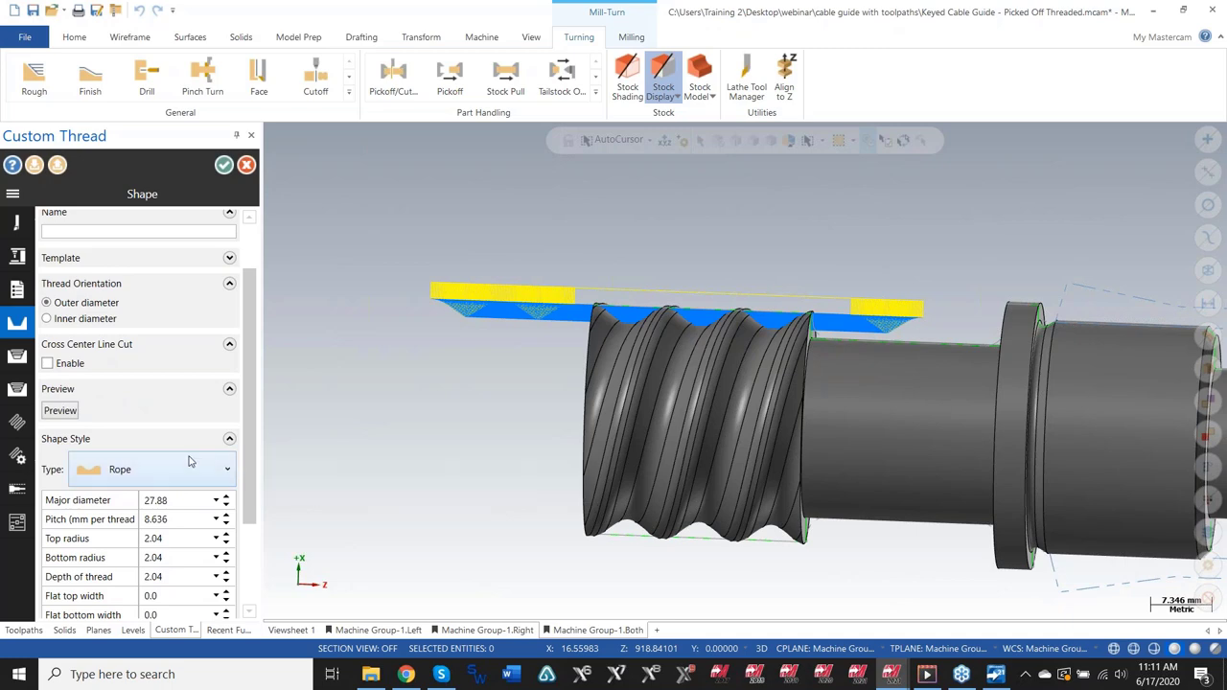
click(224, 474)
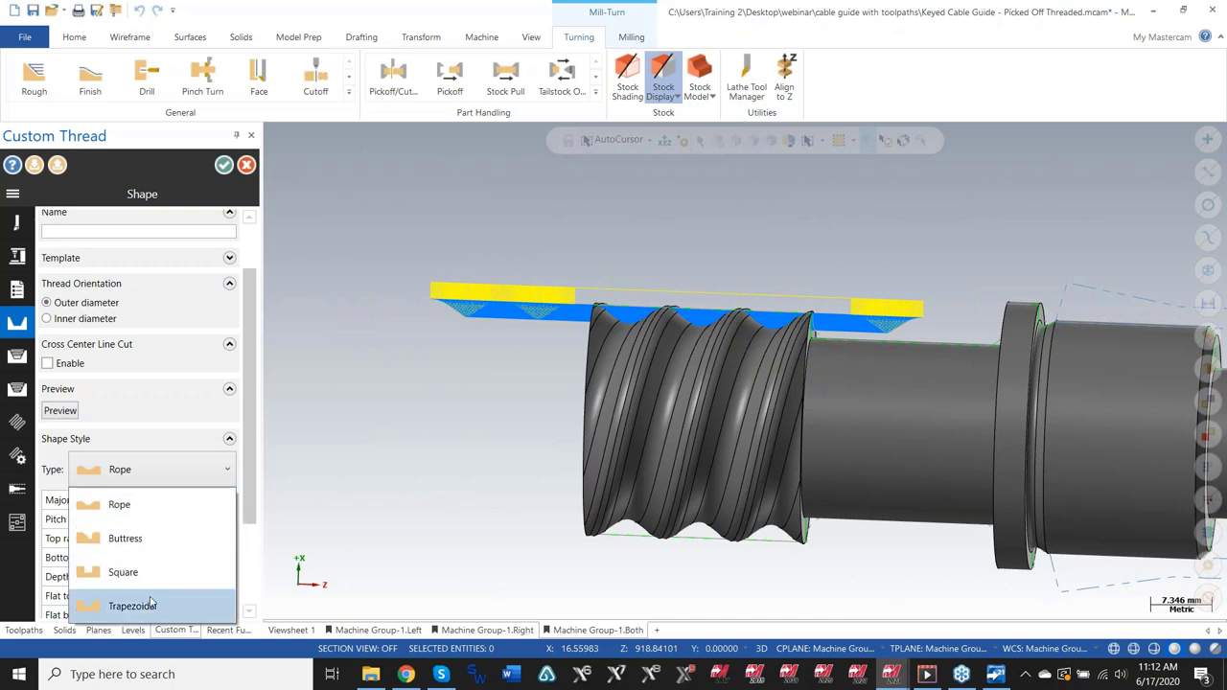
click(153, 503)
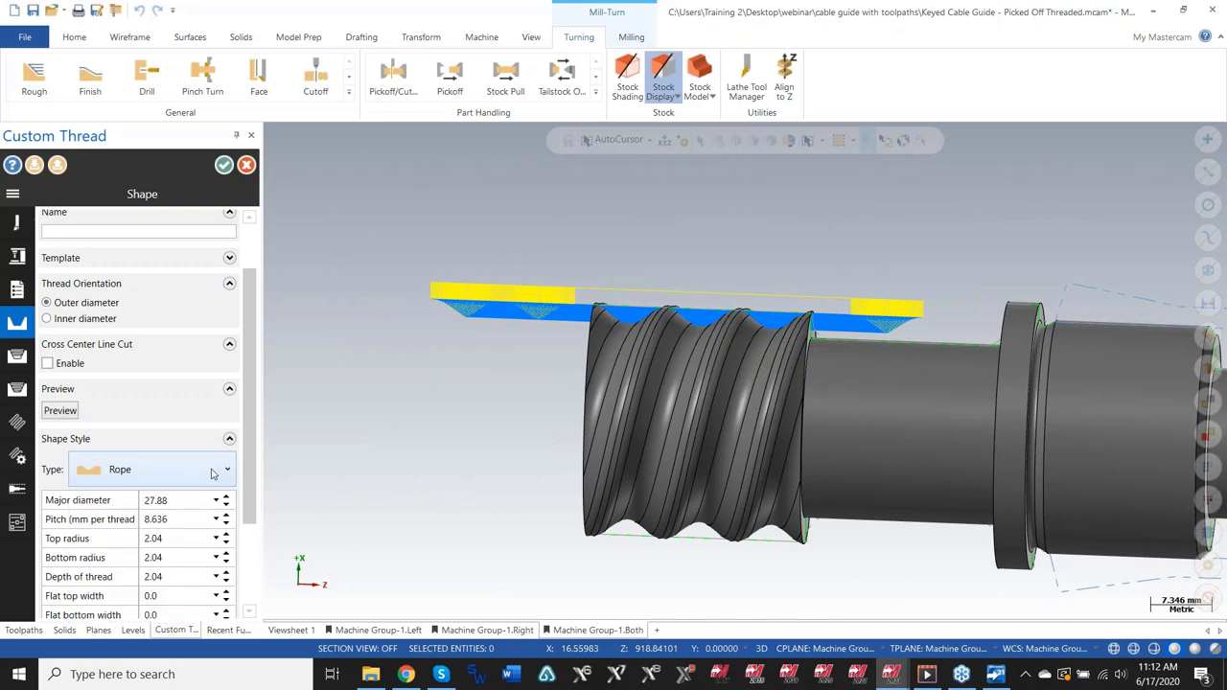
drag(249, 452, 249, 504)
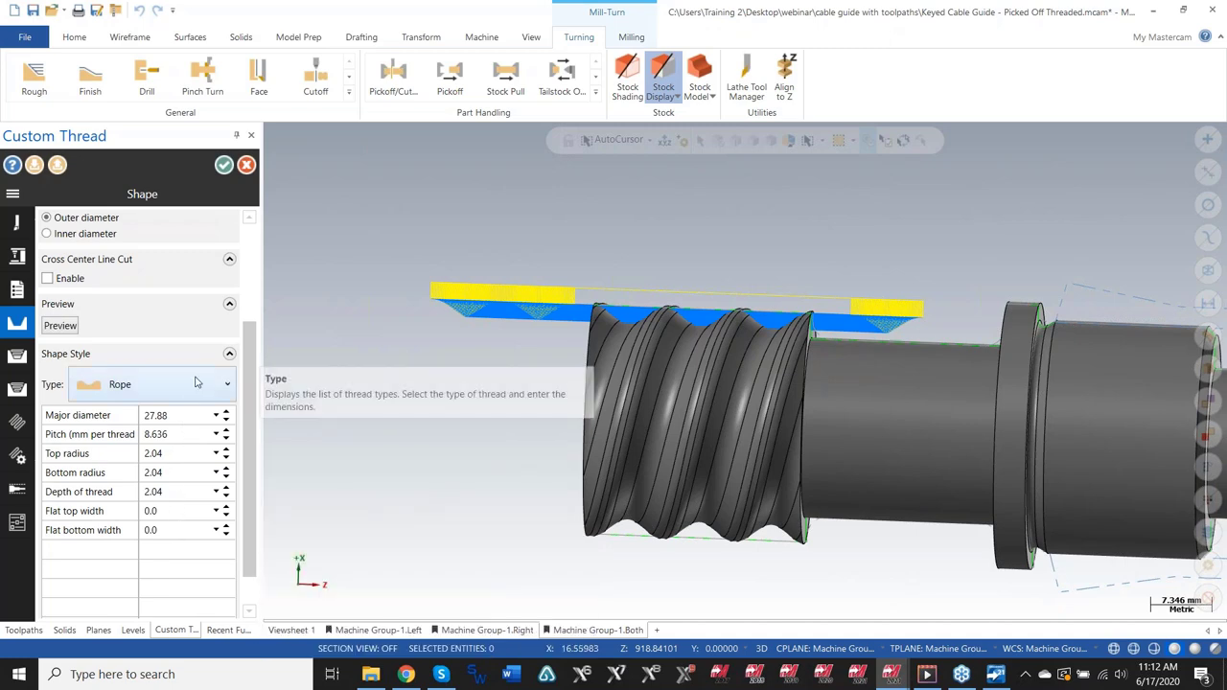
- Check what the Chain shape type requires for the thread profile, and return the shape type to Parametric
scroll(242, 407, up, 5)
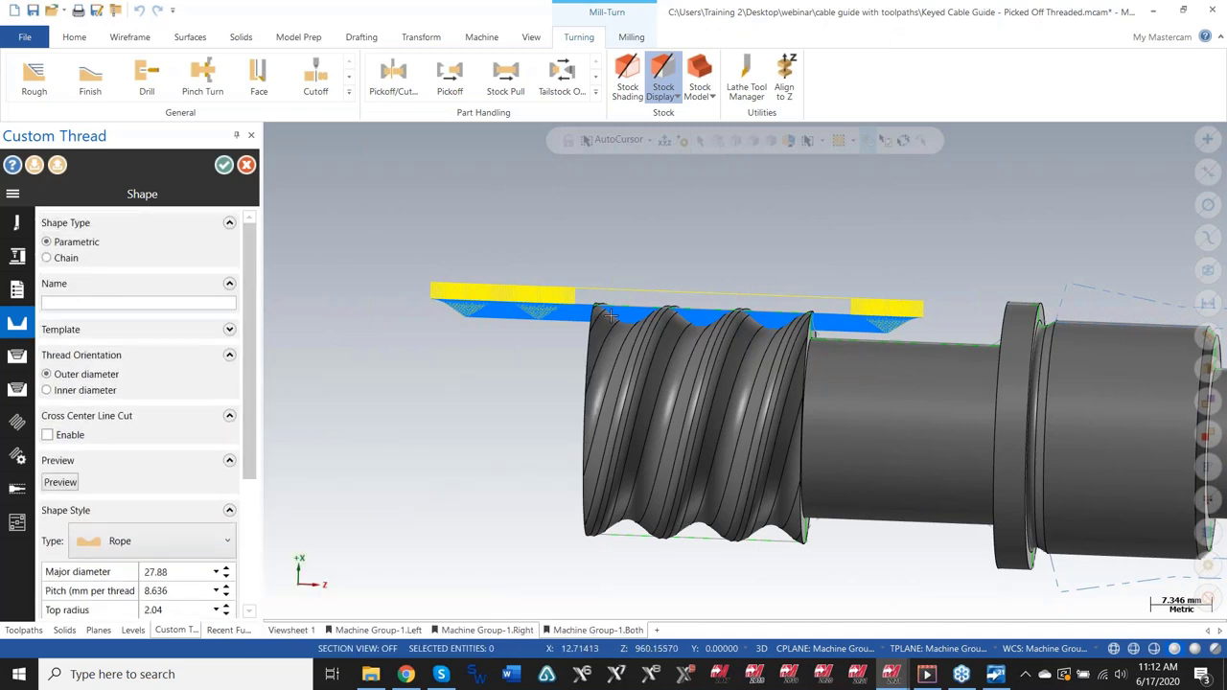
scroll(551, 286, up, 1)
scroll(551, 285, up, 1)
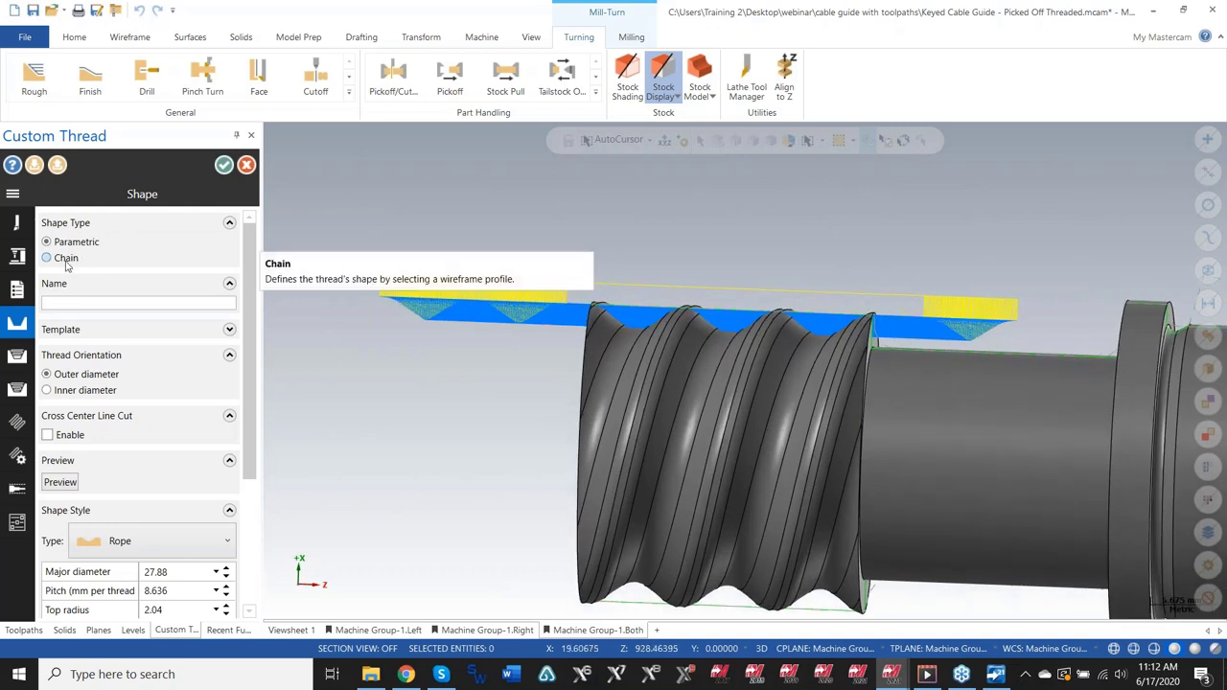
click(64, 261)
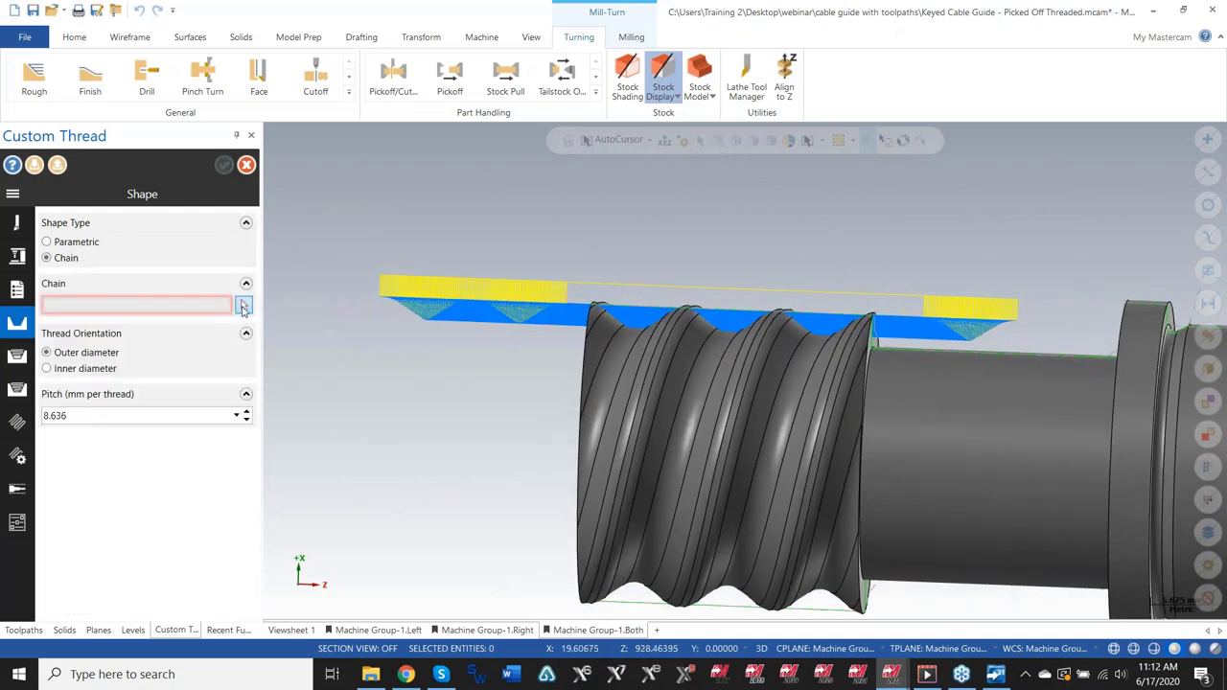
click(61, 246)
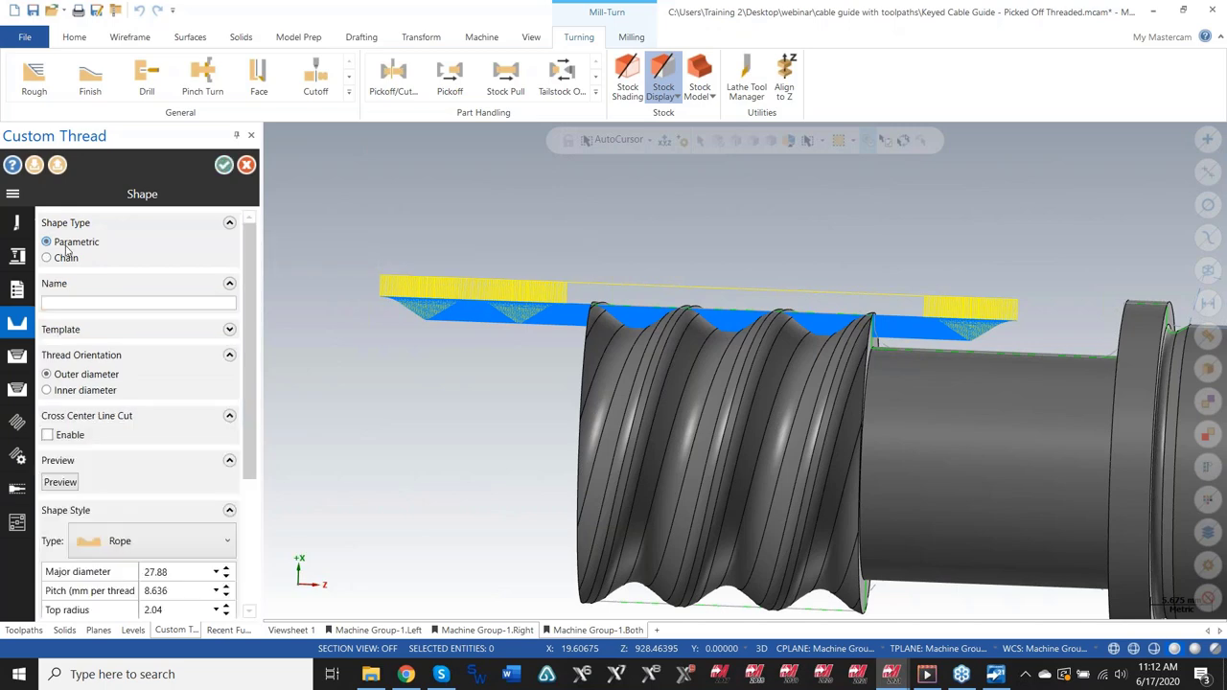
- Preview the Rope thread's profile in the temporary viewsheet and return to the shape settings
click(60, 483)
scroll(1087, 425, up, 3)
scroll(1018, 417, up, 4)
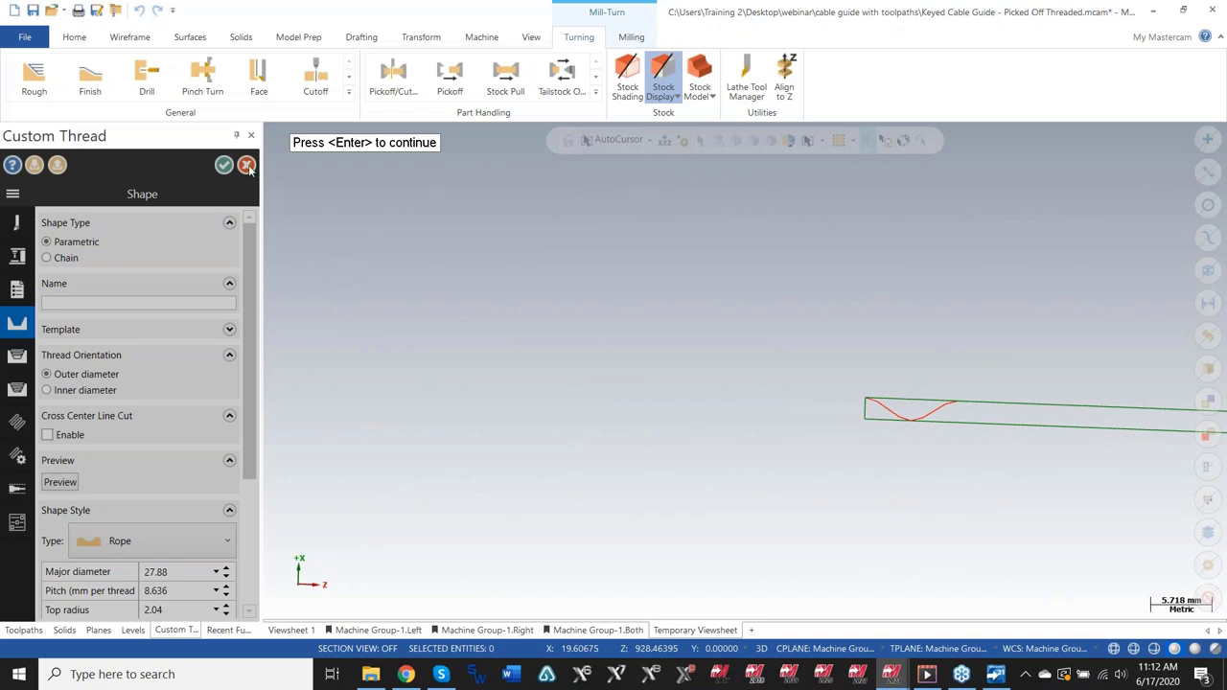
key(Return)
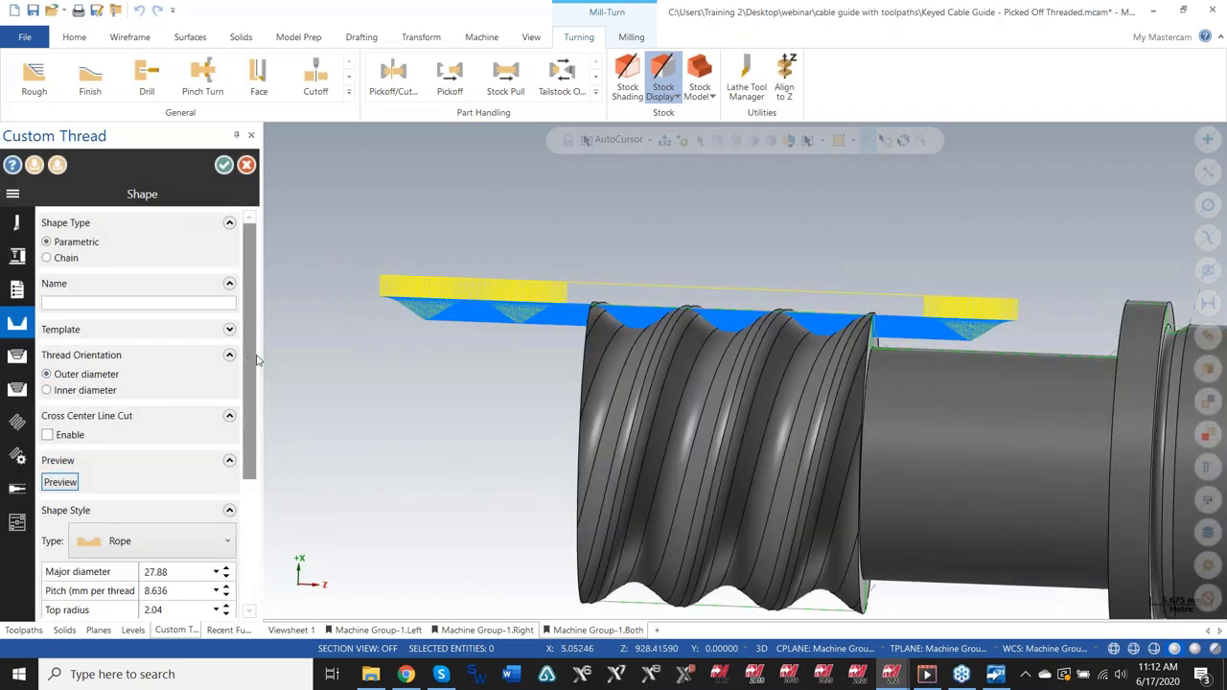
- Examine the Rough Motion Control settings, including the step as a percent of tool width, cut depth and stock to leave
scroll(258, 360, down, 1)
click(19, 357)
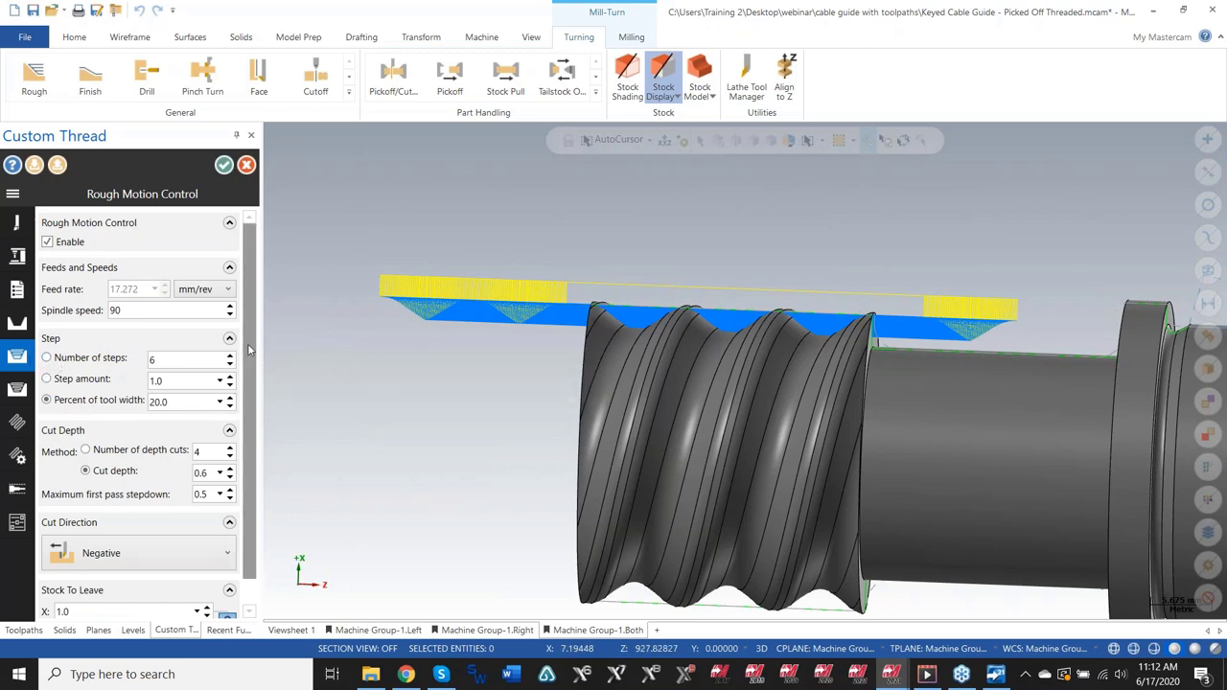
scroll(247, 350, down, 1)
scroll(784, 337, up, 1)
scroll(784, 337, up, 2)
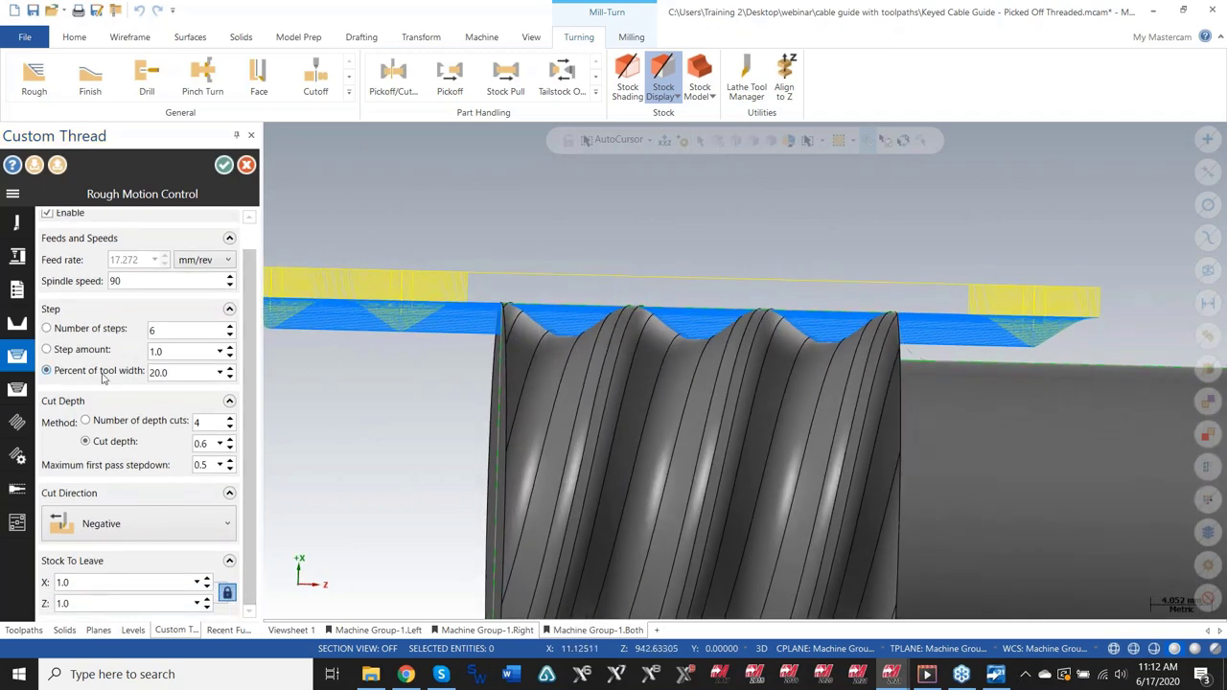
double_click(182, 373)
- Review the finish step and cut depth settings and the Basic Motion Control clearance, overcut and thread start and end positions
click(18, 390)
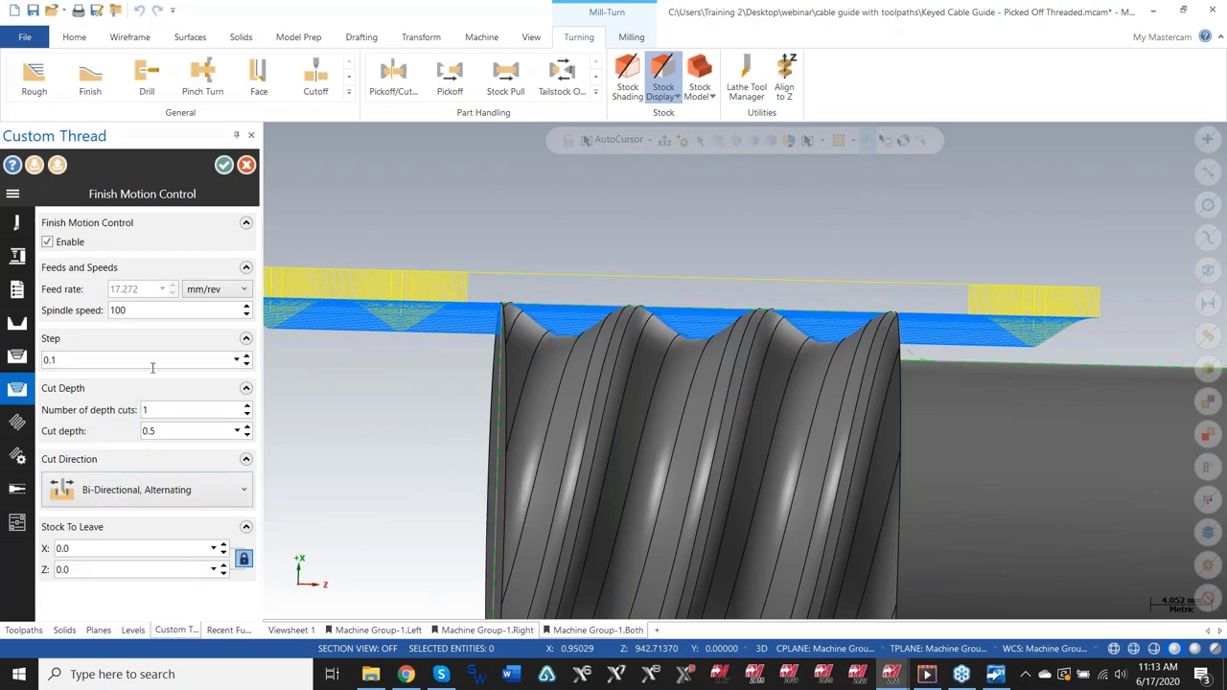
click(175, 430)
click(17, 425)
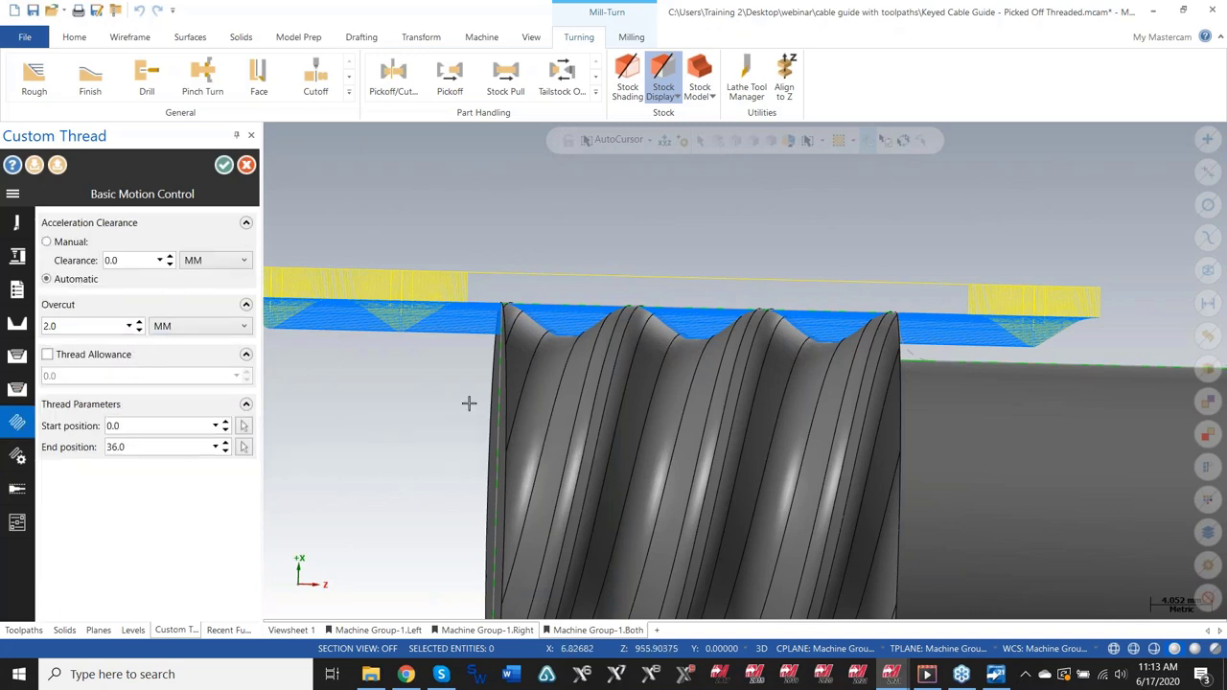
scroll(466, 398, down, 2)
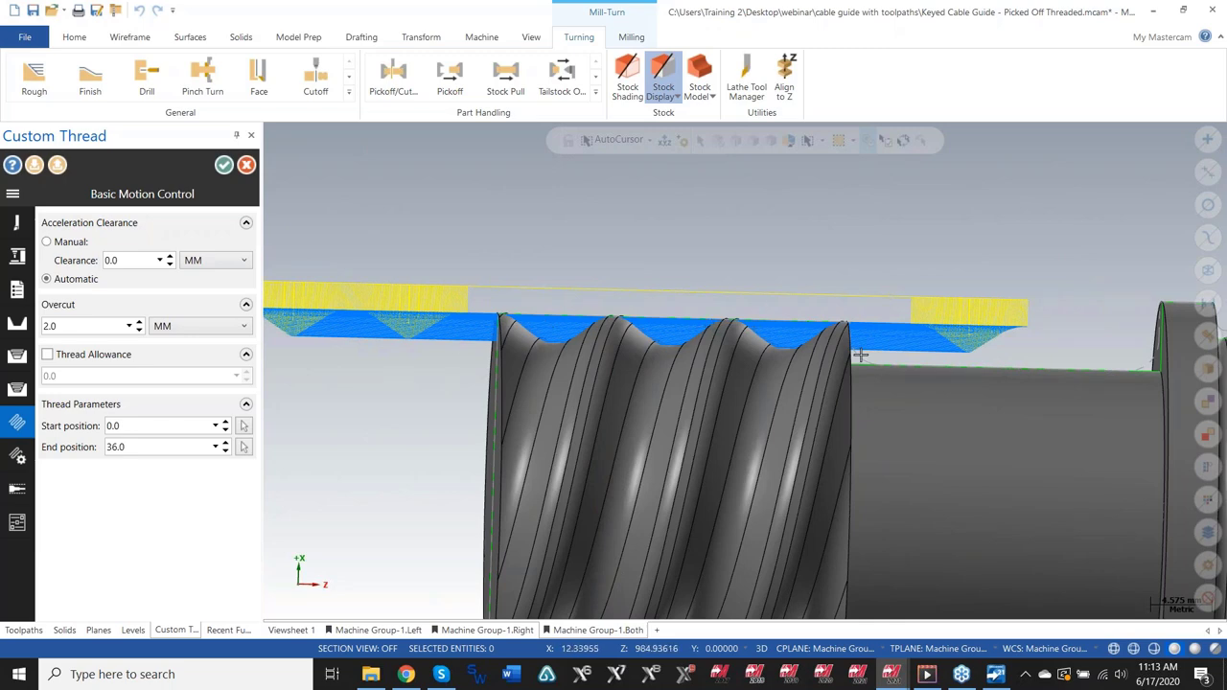
- Examine the Multi Start settings against the part's thread, and review the Stock and tool display settings
click(17, 459)
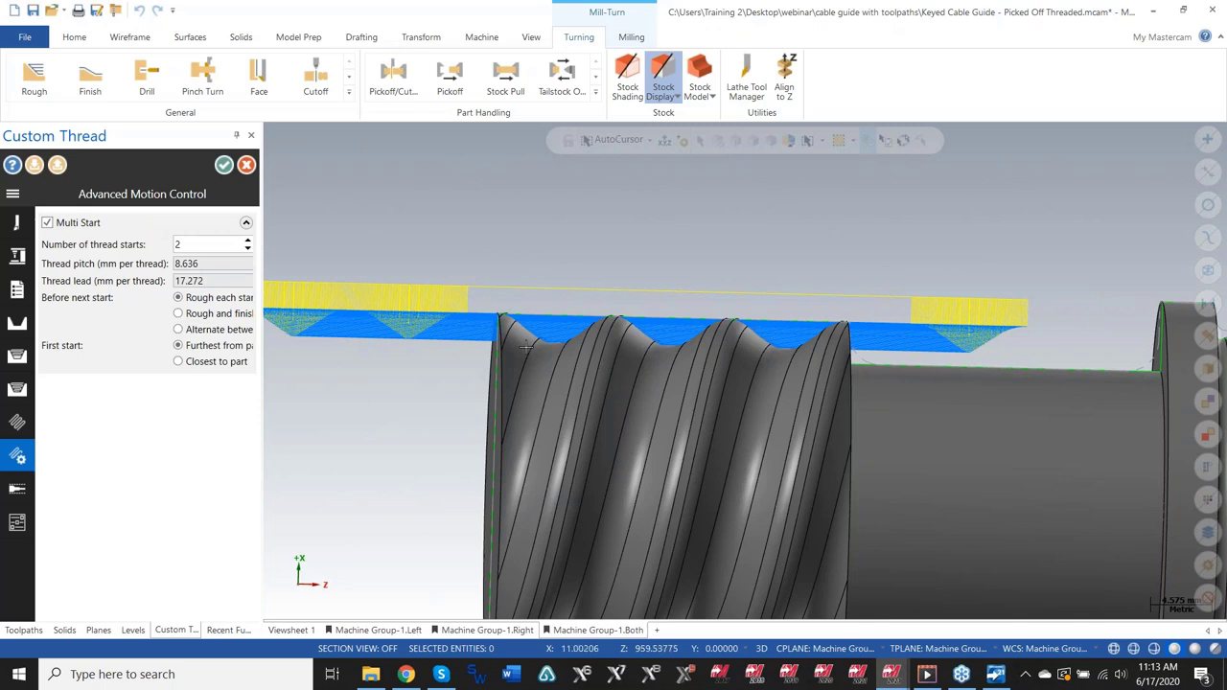
middle_drag(736, 321, 381, 358)
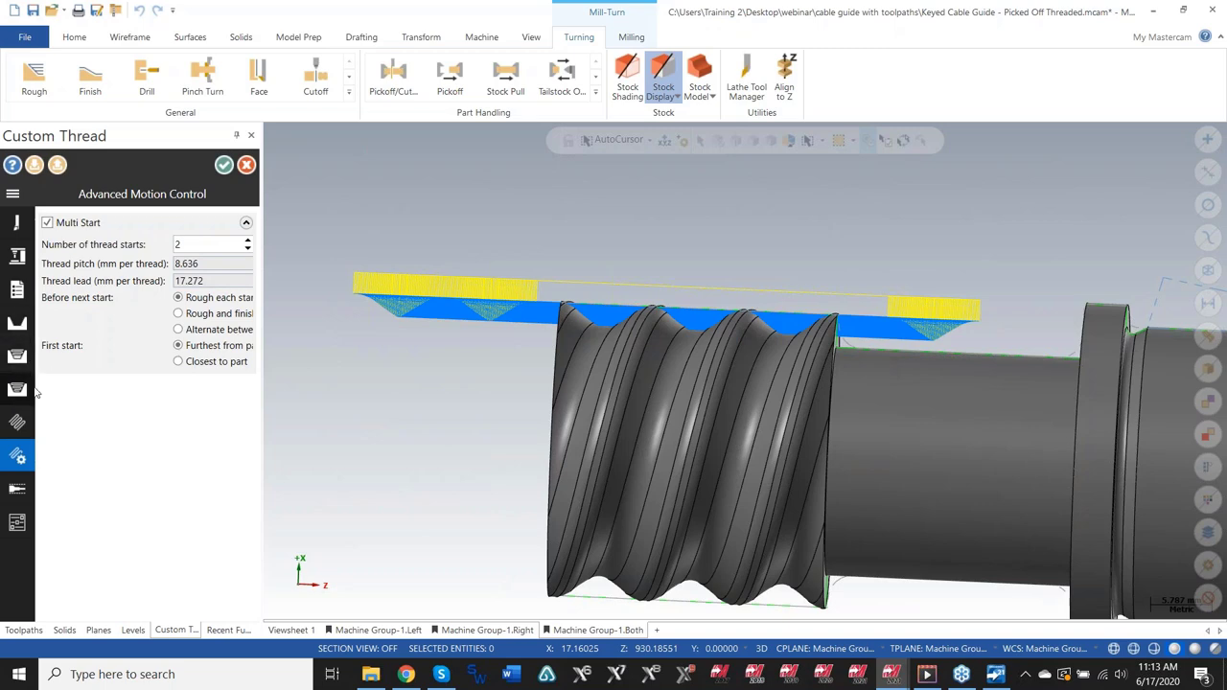
click(24, 496)
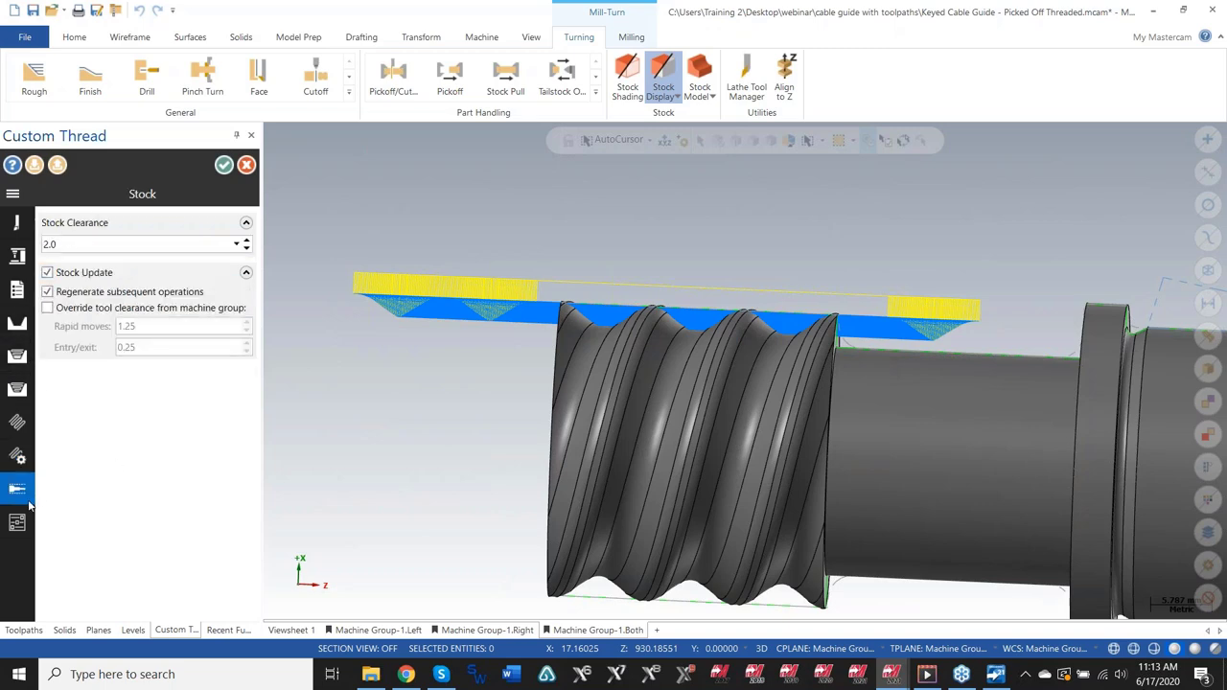
click(19, 522)
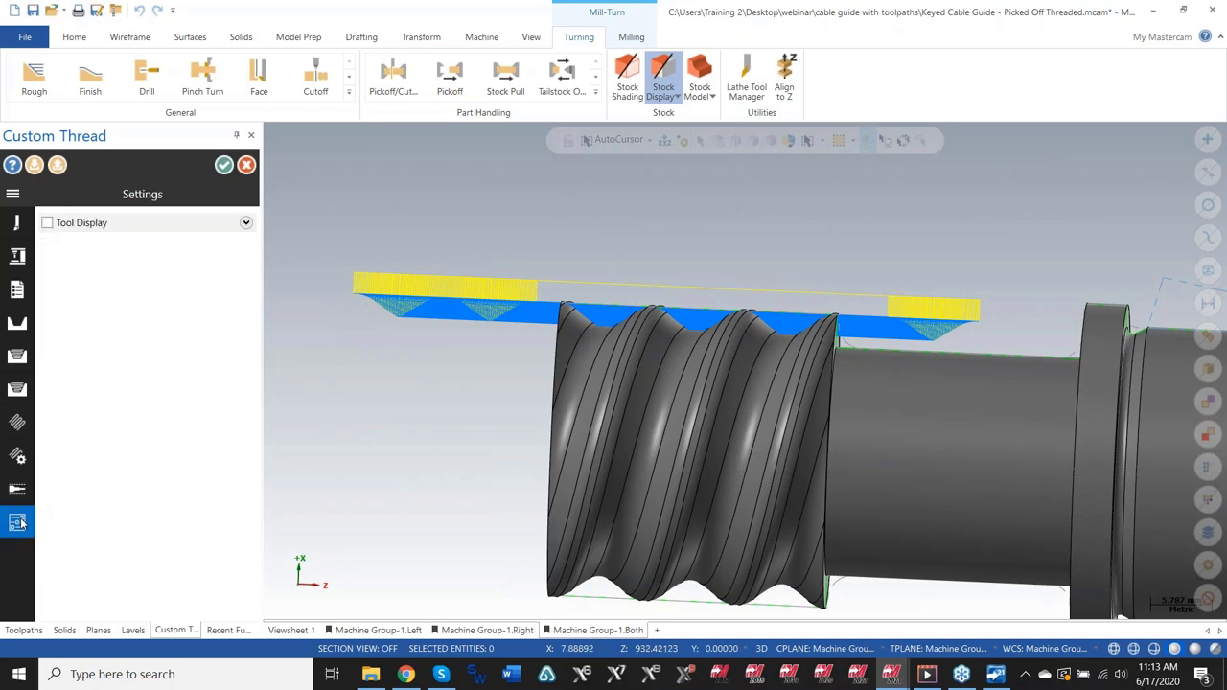
- Revisit the custom thread's tool, roughing and shape settings, and cancel the operation's parameters without changes
click(16, 223)
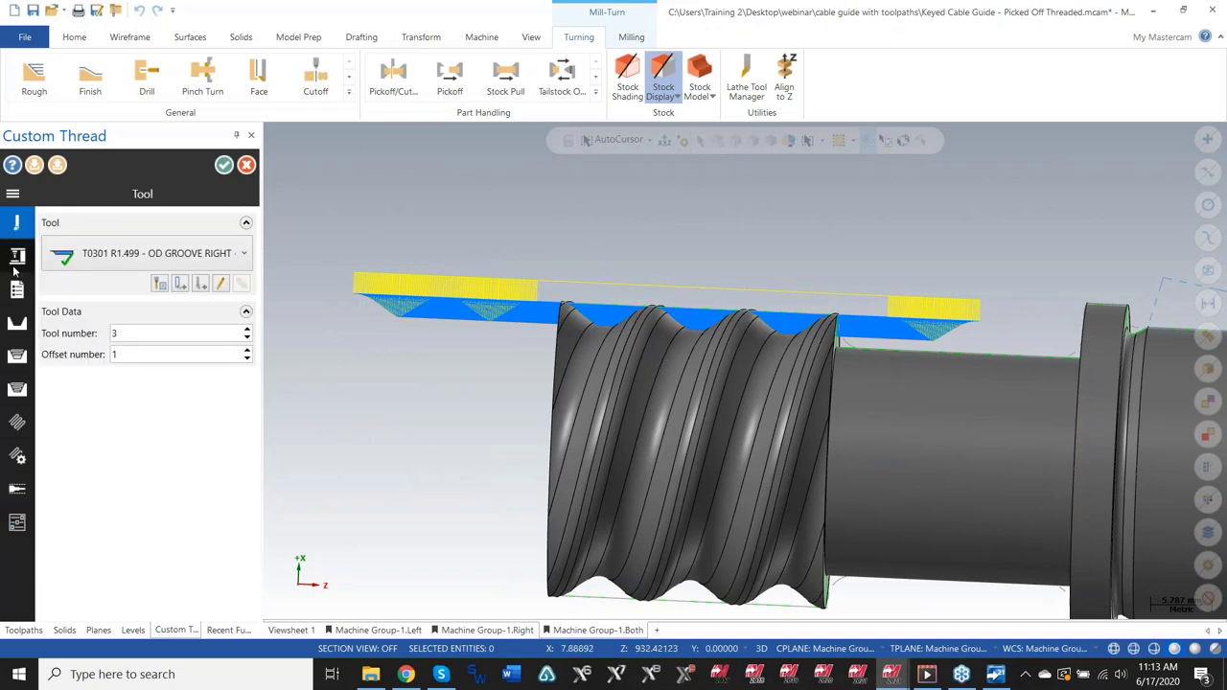
scroll(637, 326, up, 1)
mouse_move(636, 326)
middle_down()
mouse_move(636, 347)
mouse_move(636, 324)
middle_up()
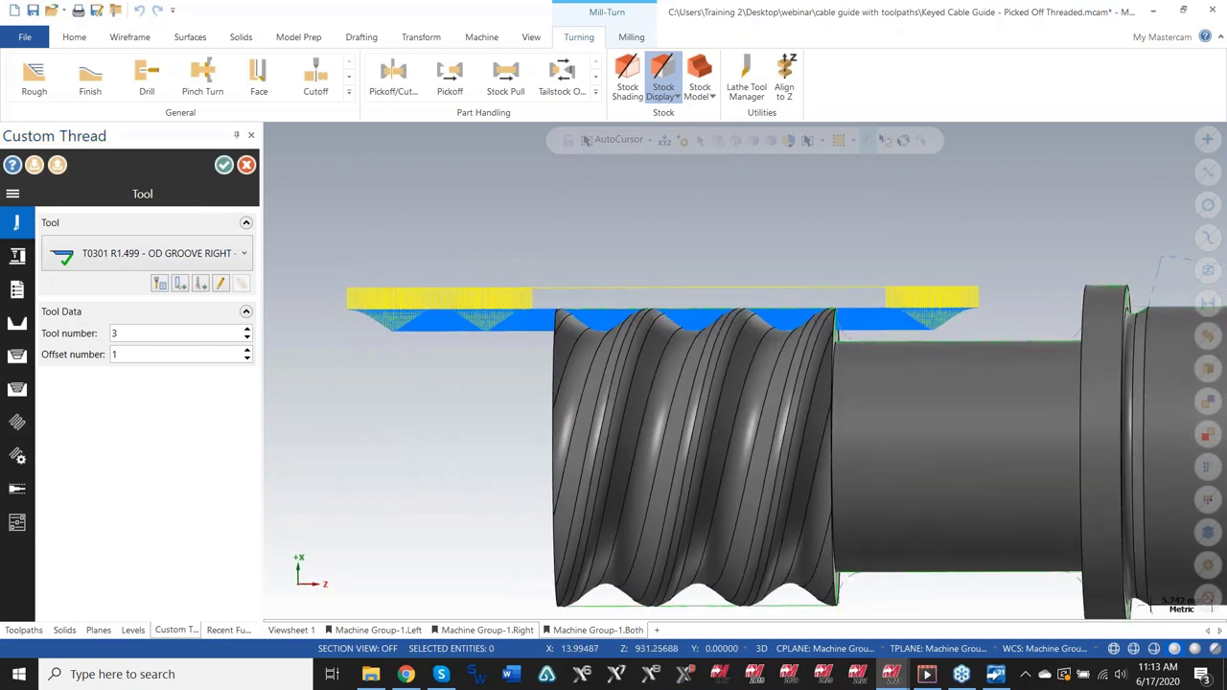
click(16, 360)
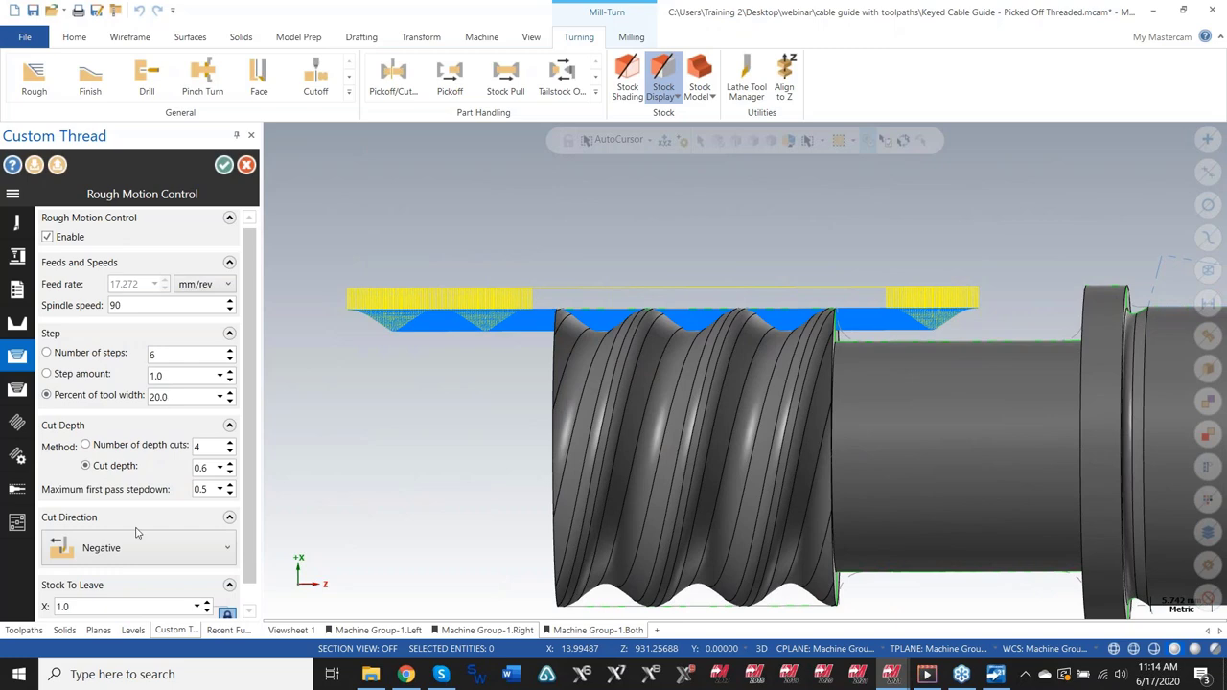
click(21, 323)
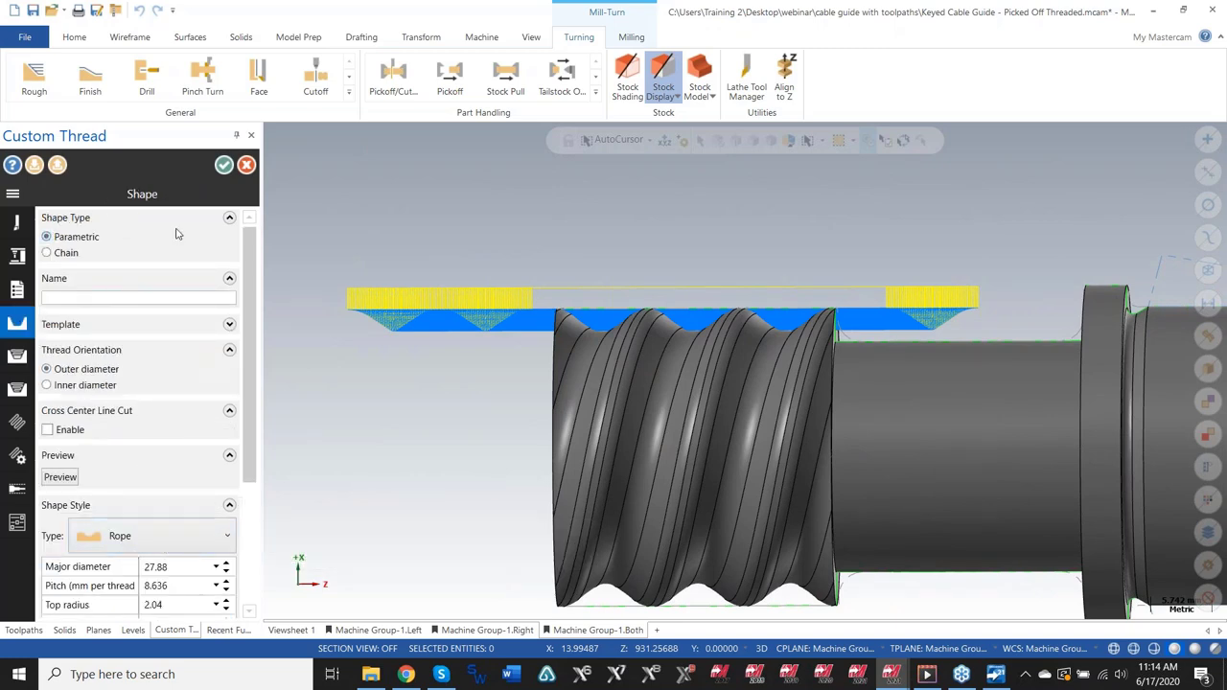
click(246, 166)
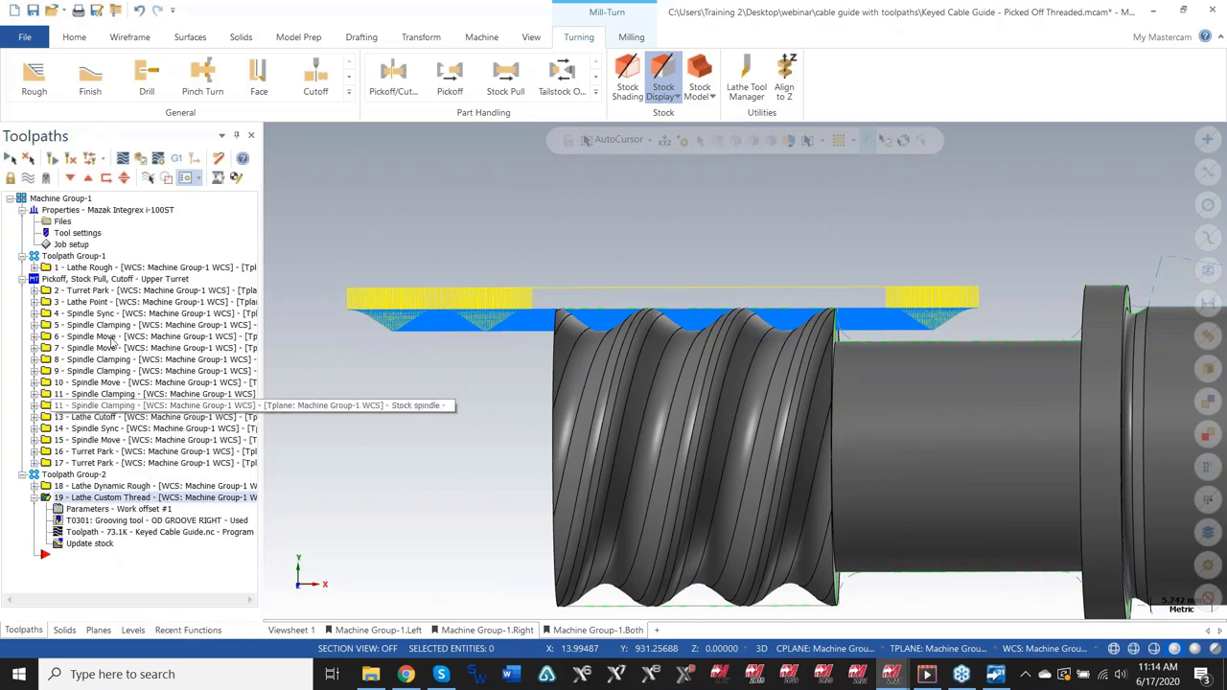